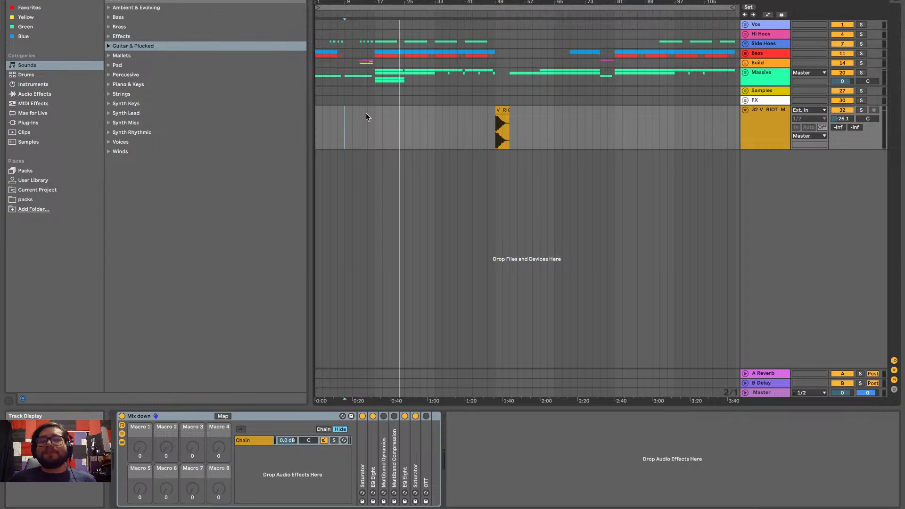
Switch to the Notes app and add a block of blank lines after "-mukbangs" in the To do list note
{"action": "key", "text": "ctrl+Left"}
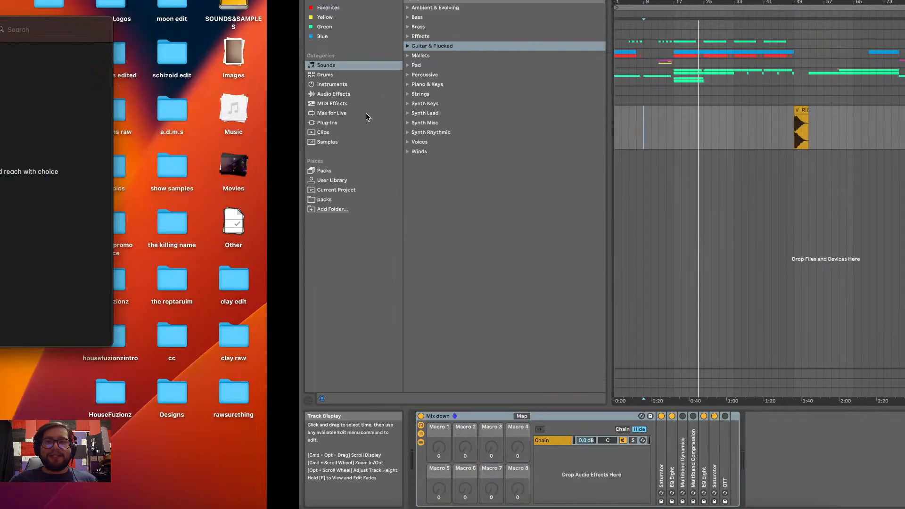
{"action": "left_click", "coordinate": [298, 137]}
{"action": "scroll", "coordinate": [433, 208], "scroll_direction": "down", "scroll_amount": 15}
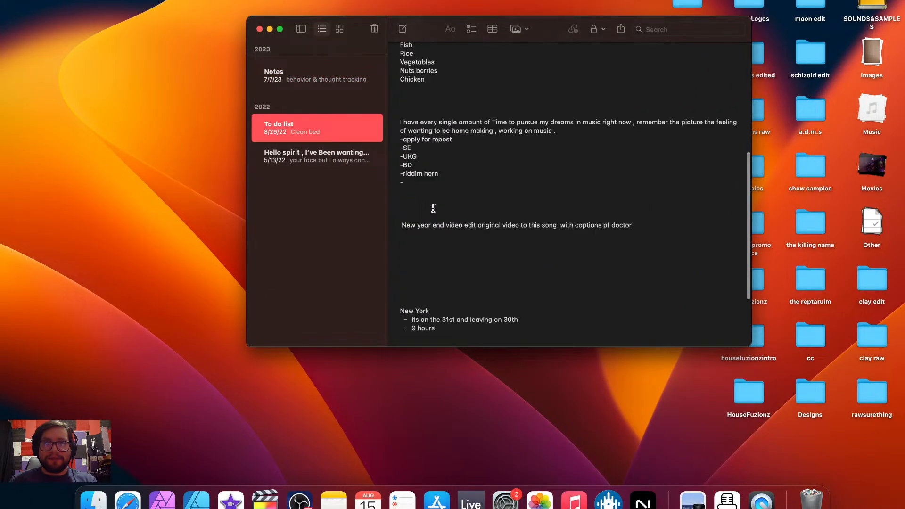
{"action": "left_click", "coordinate": [443, 310]}
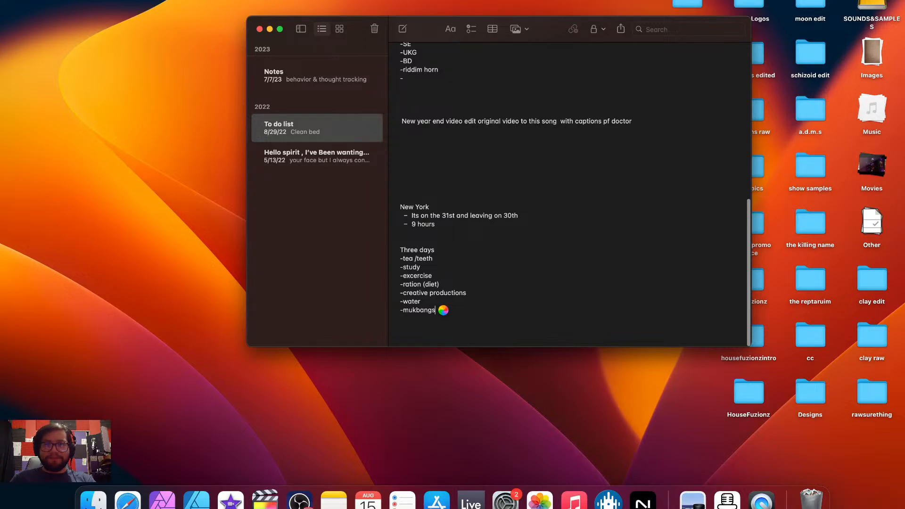
{"action": "key", "text": "Return"}
{"action": "key", "text": "Return"}
{"action": "key", "text": "Return"}
{"action": "key", "text": "Return"}
{"action": "key", "text": "Return"}
{"action": "key", "text": "Return"}
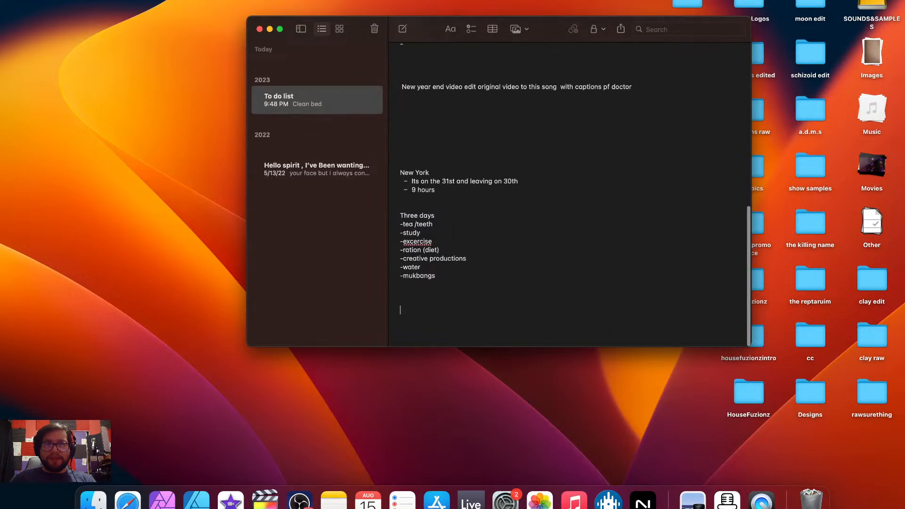
{"action": "key", "text": "Return"}
{"action": "key", "text": "Return"}
{"action": "key", "text": "Return"}
{"action": "key", "text": "Return"}
{"action": "key", "text": "Return"}
{"action": "key", "text": "Return"}
{"action": "key", "text": "Return"}
{"action": "key", "text": "Return"}
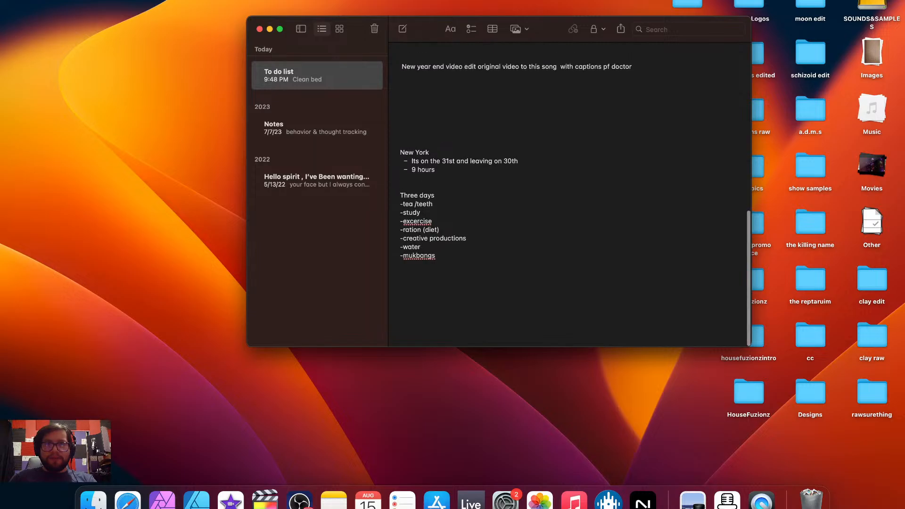
{"action": "key", "text": "Return"}
{"action": "key", "text": "Return"}
{"action": "key", "text": "Return"}
{"action": "key", "text": "Return"}
{"action": "key", "text": "Return"}
{"action": "key", "text": "Return"}
{"action": "key", "text": "Return"}
{"action": "key", "text": "Return"}
{"action": "key", "text": "Return"}
{"action": "key", "text": "Return"}
{"action": "key", "text": "Return"}
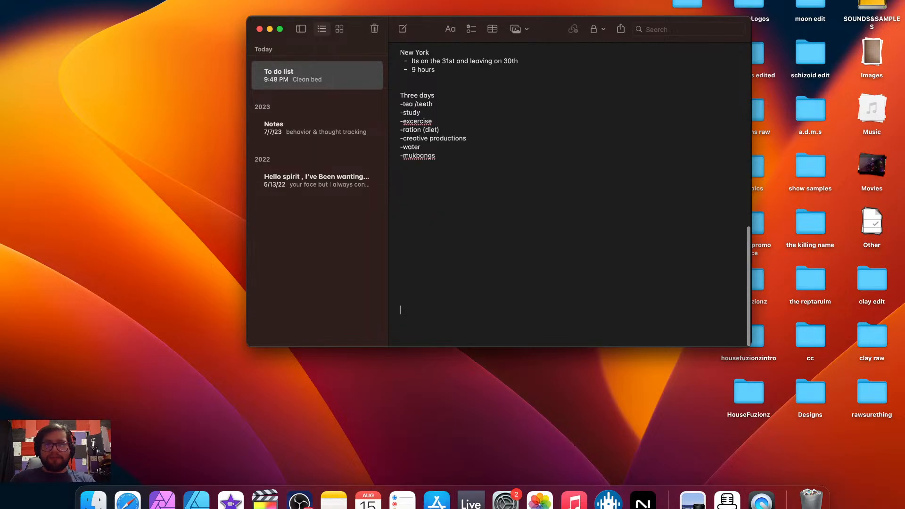
Write the heading "House playground ." at the end of the note and start a dashed list below it
{"action": "type", "text": "H"}
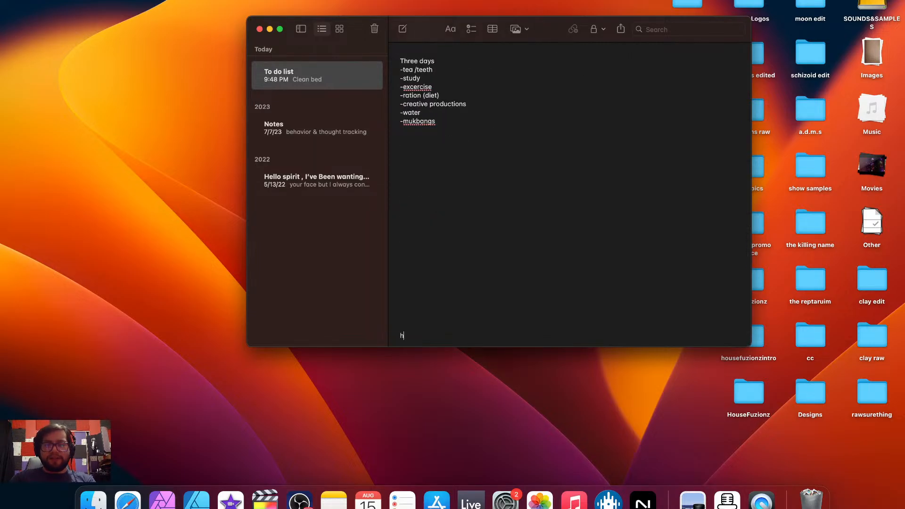
{"action": "type", "text": "ouse playground."}
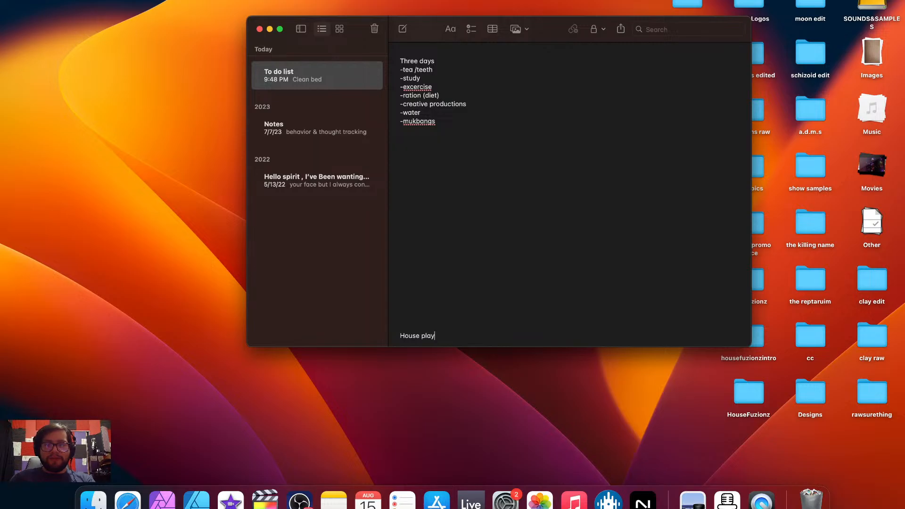
{"action": "key", "text": "BackSpace"}
{"action": "key", "text": "BackSpace"}
{"action": "key", "text": "BackSpace"}
{"action": "type", "text": "d "}
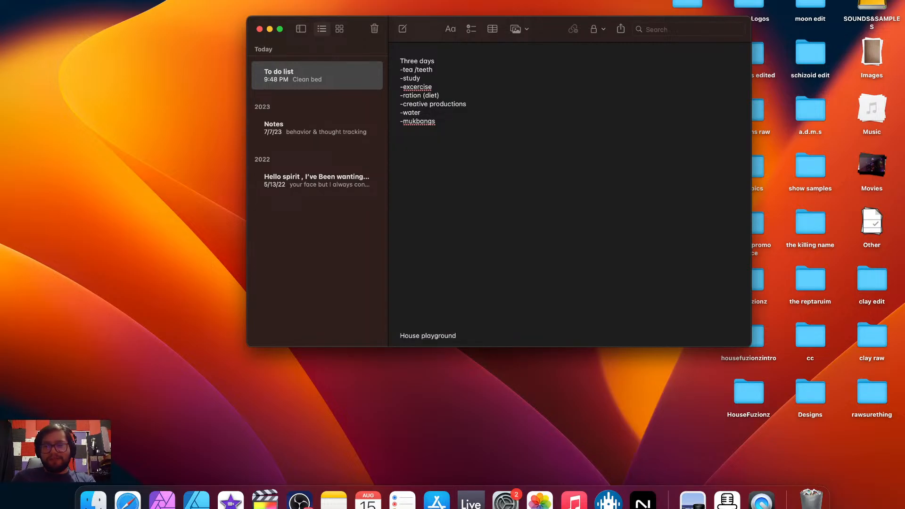
{"action": "type", "text": "."}
{"action": "key", "text": "Return"}
{"action": "type", "text": "-"}
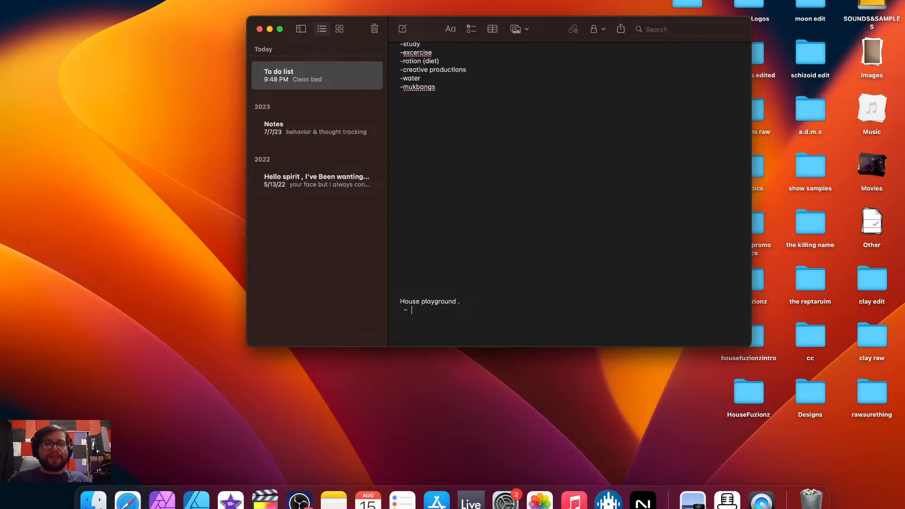
Switch to Ableton Live and play the arrangement from the beginning through to its end
{"action": "key", "text": "ctrl+Right"}
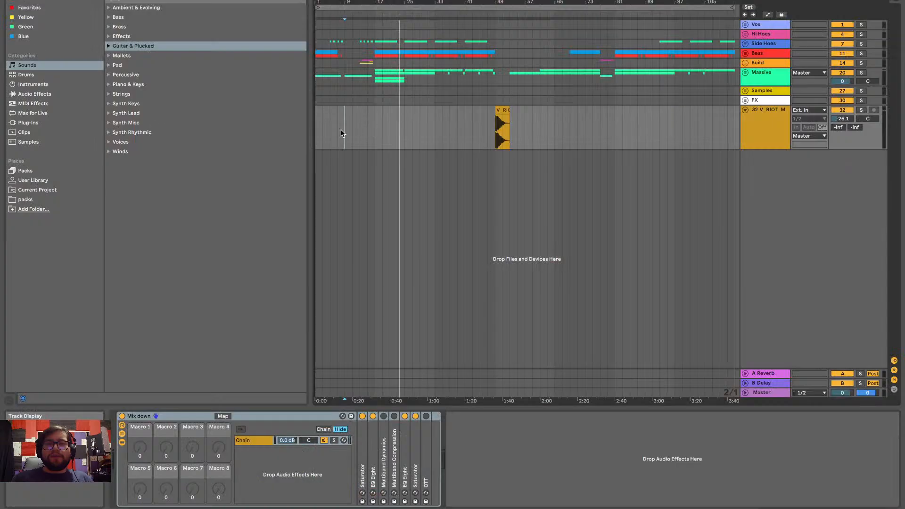
{"action": "left_click", "coordinate": [320, 136]}
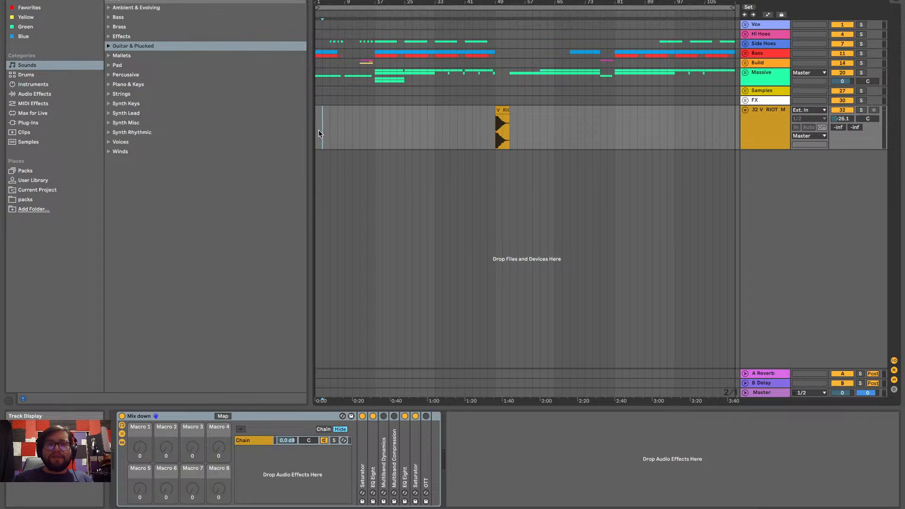
{"action": "key", "text": "space"}
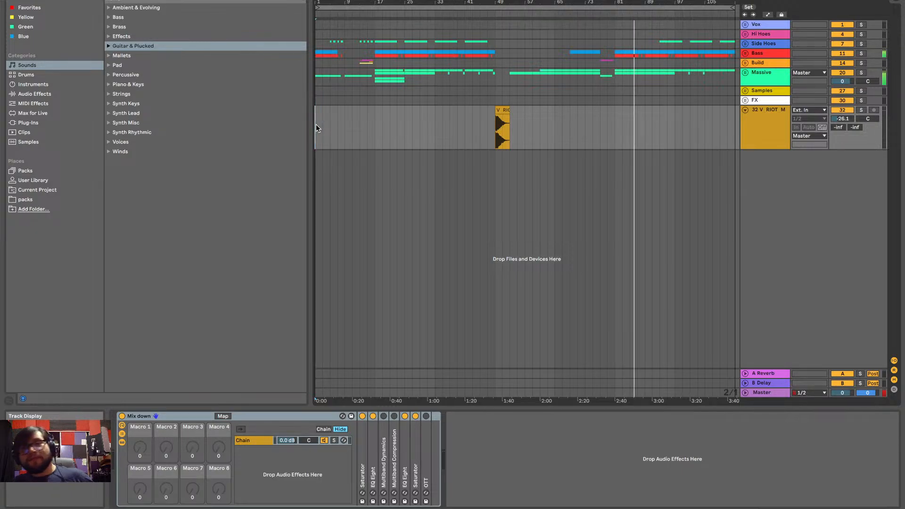
{"action": "scroll", "coordinate": [316, 124], "scroll_direction": "right", "scroll_amount": 3}
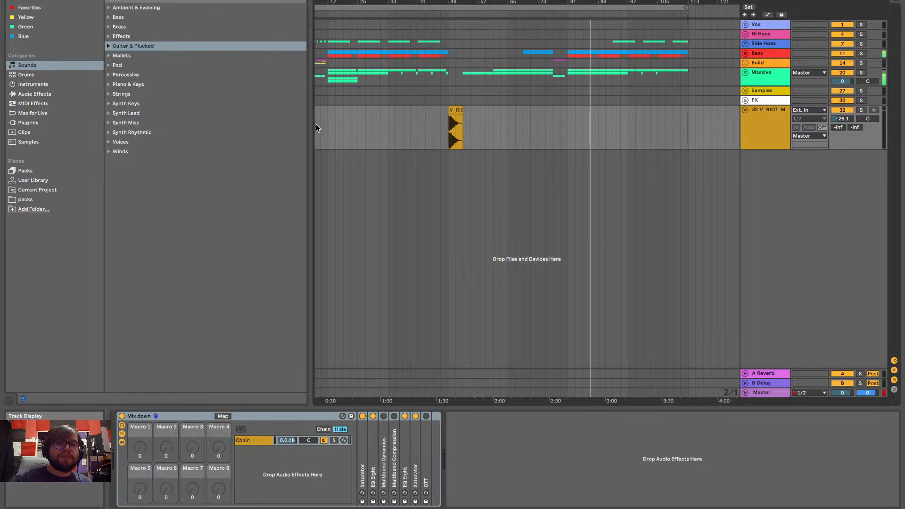
{"action": "scroll", "coordinate": [315, 126], "scroll_direction": "left", "scroll_amount": 1}
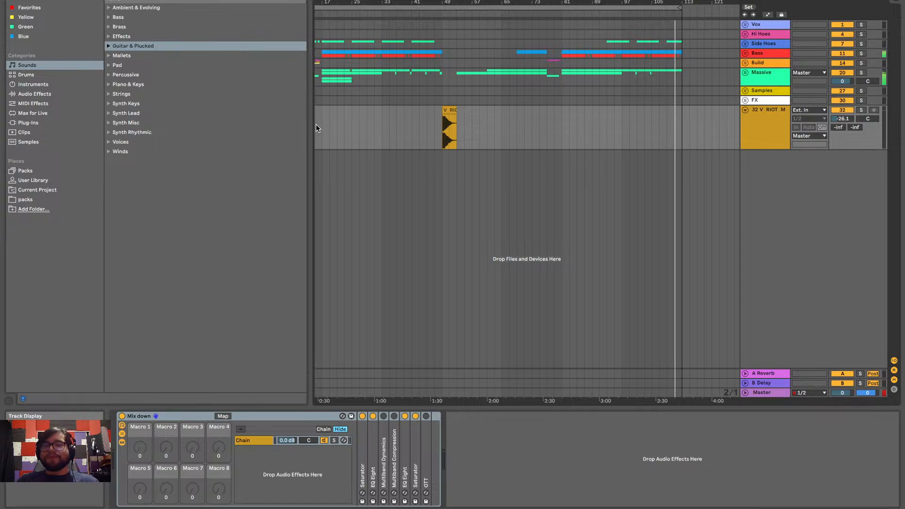
{"action": "scroll", "coordinate": [315, 123], "scroll_direction": "left", "scroll_amount": 4}
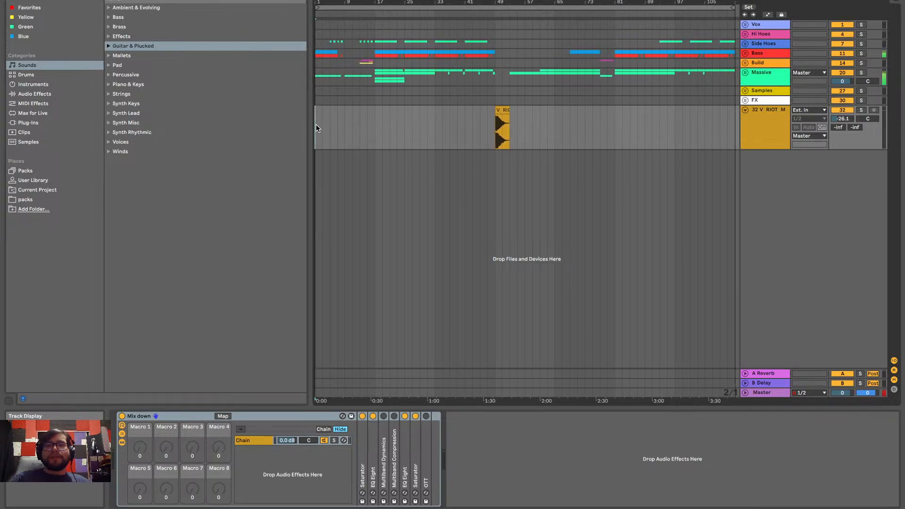
Extend the arrangement loop's end point to about bar 120
{"action": "left_click", "coordinate": [733, 6]}
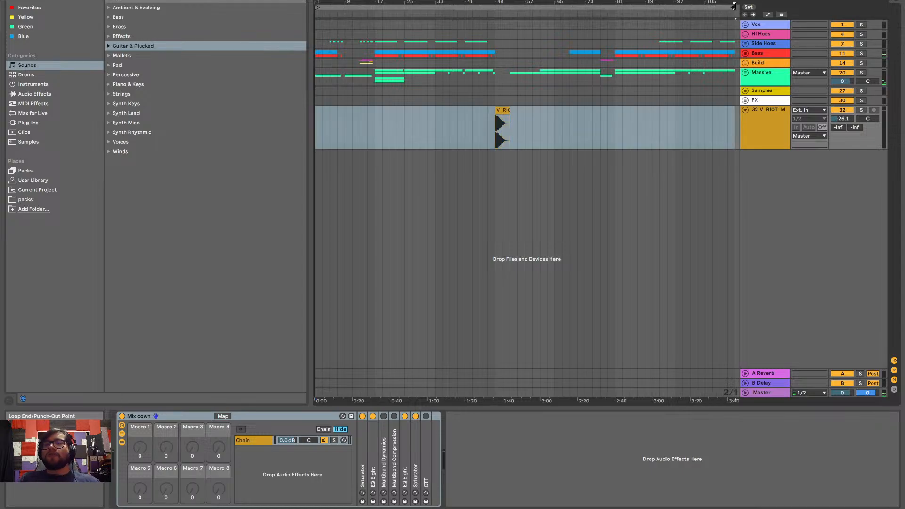
{"action": "left_click_drag", "start_coordinate": [734, 6], "coordinate": [715, 20]}
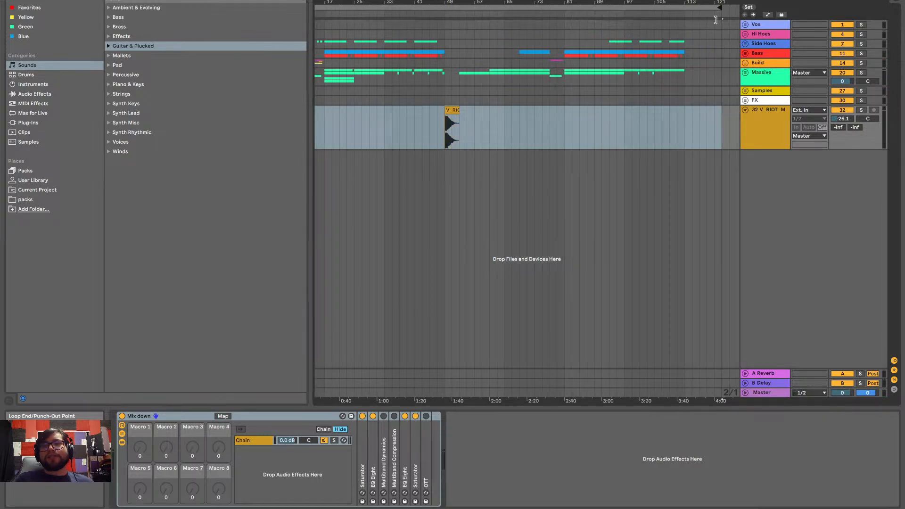
{"action": "key", "text": "ctrl+Left"}
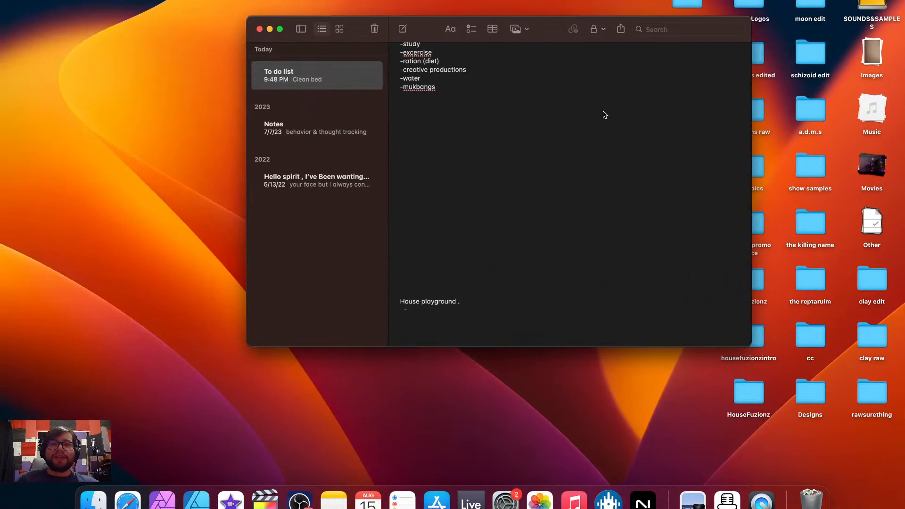
{"action": "scroll", "coordinate": [467, 281], "scroll_direction": "down", "scroll_amount": 1}
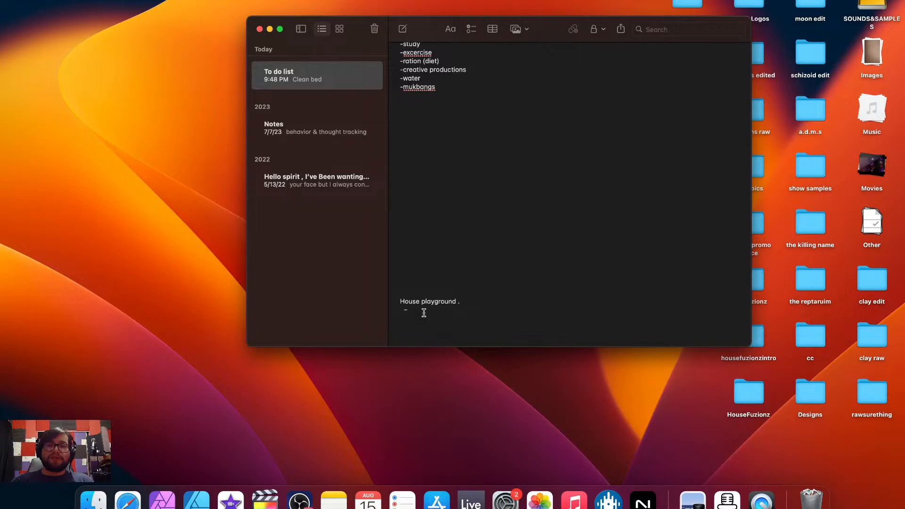
{"action": "key", "text": "ctrl+Right"}
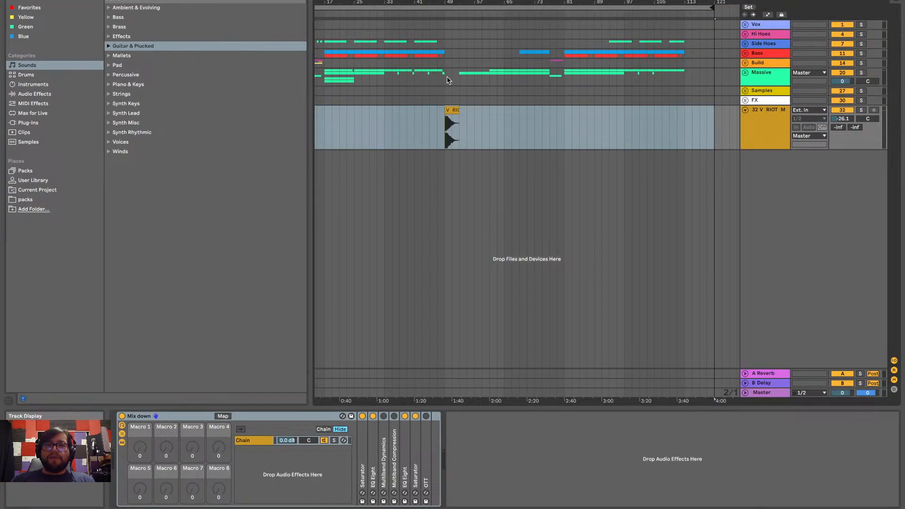
Expand the Massive track group to show its individual tracks and solo the group
{"action": "left_click", "coordinate": [460, 77]}
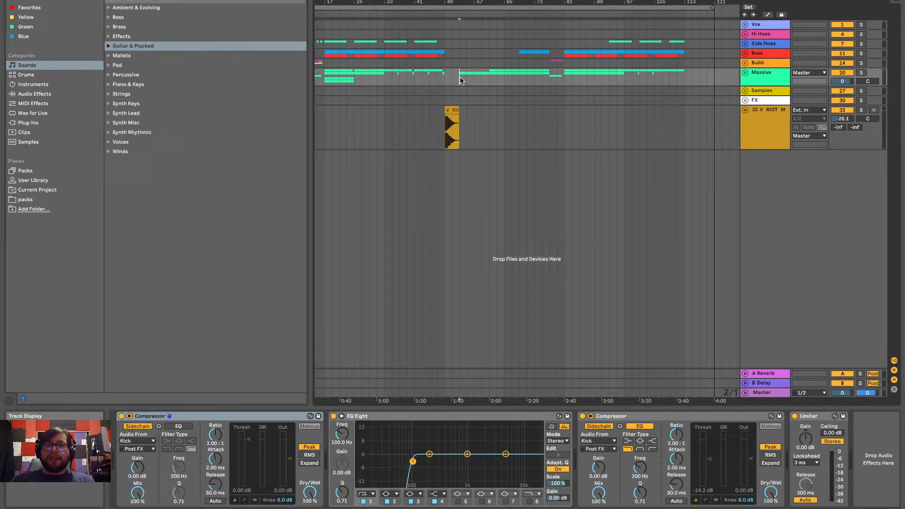
{"action": "left_click", "coordinate": [745, 73]}
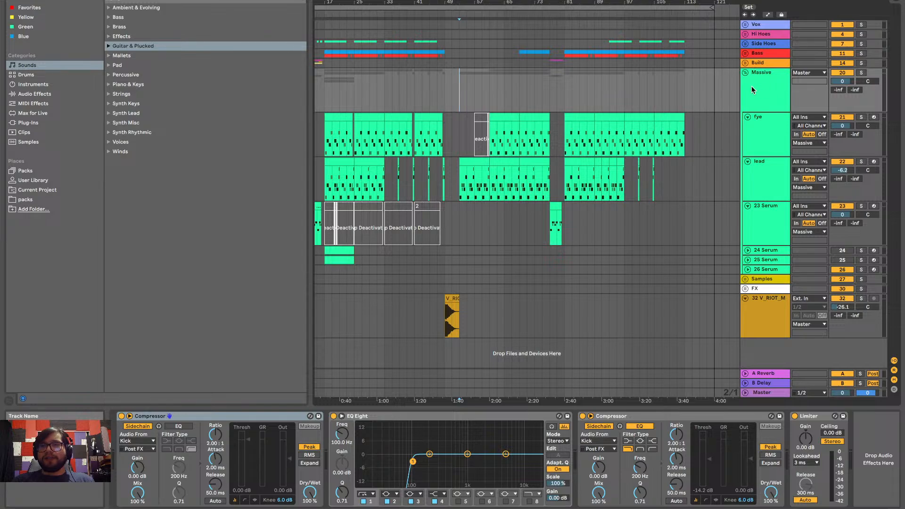
{"action": "scroll", "coordinate": [649, 100], "scroll_direction": "up", "scroll_amount": 3}
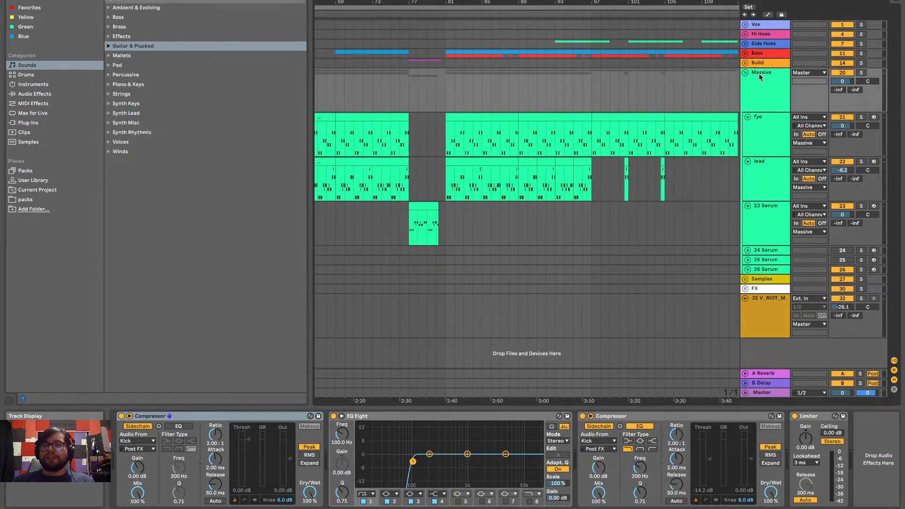
{"action": "left_click", "coordinate": [861, 72]}
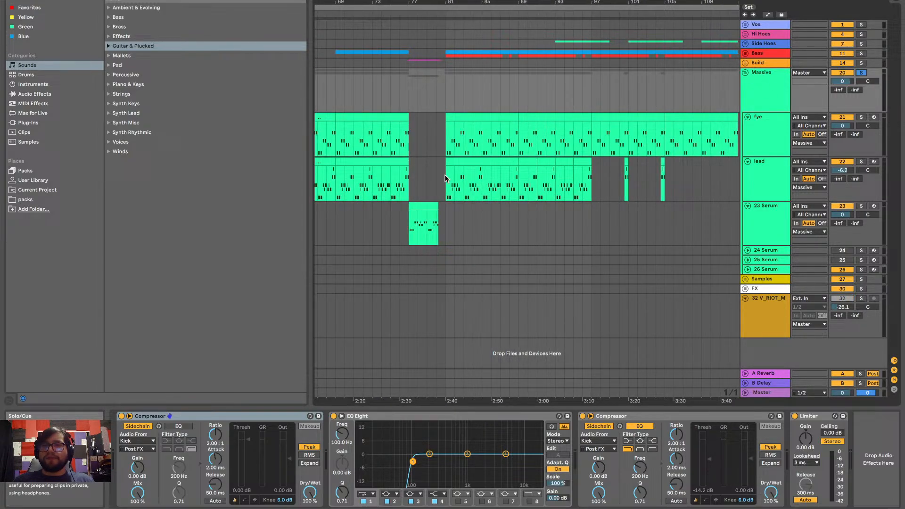
Solo the fye track and play it from bar 81
{"action": "left_click", "coordinate": [445, 139]}
{"action": "left_click", "coordinate": [861, 117]}
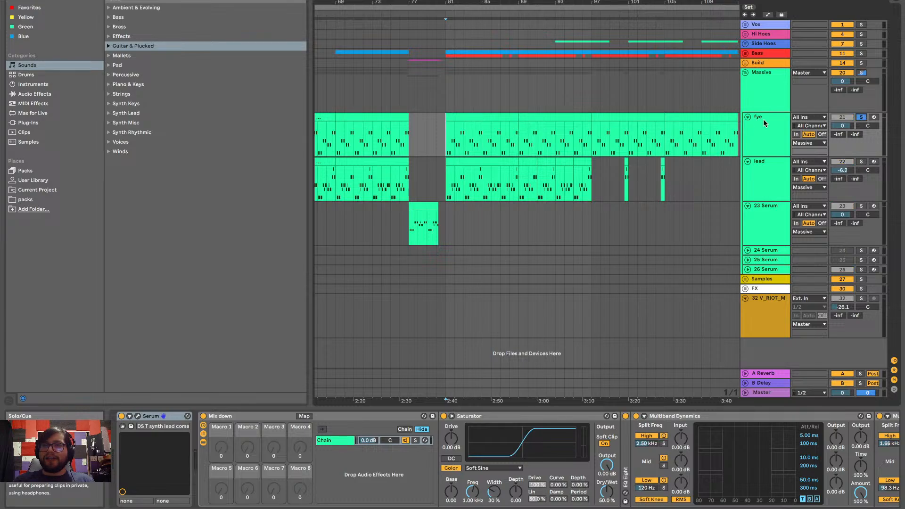
{"action": "key", "text": "space"}
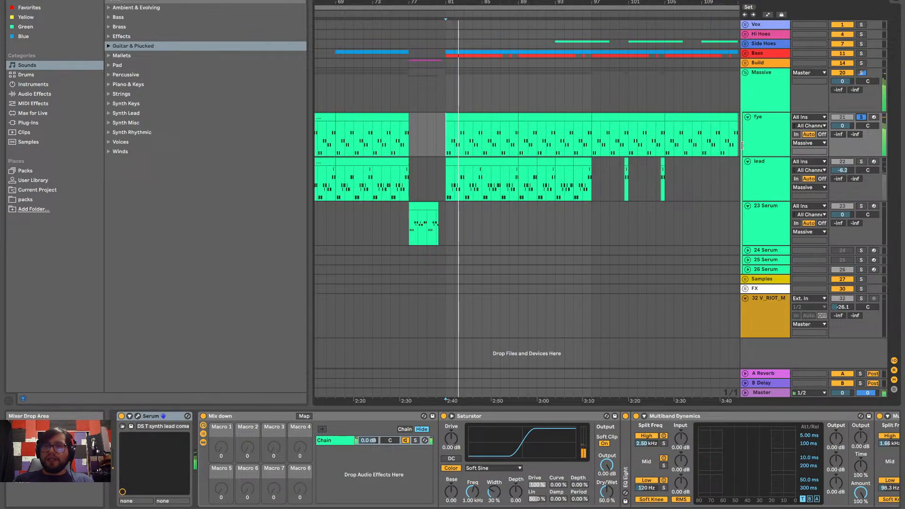
Solo the lead track instead of fye and listen to it from bar 81
{"action": "left_click", "coordinate": [862, 162]}
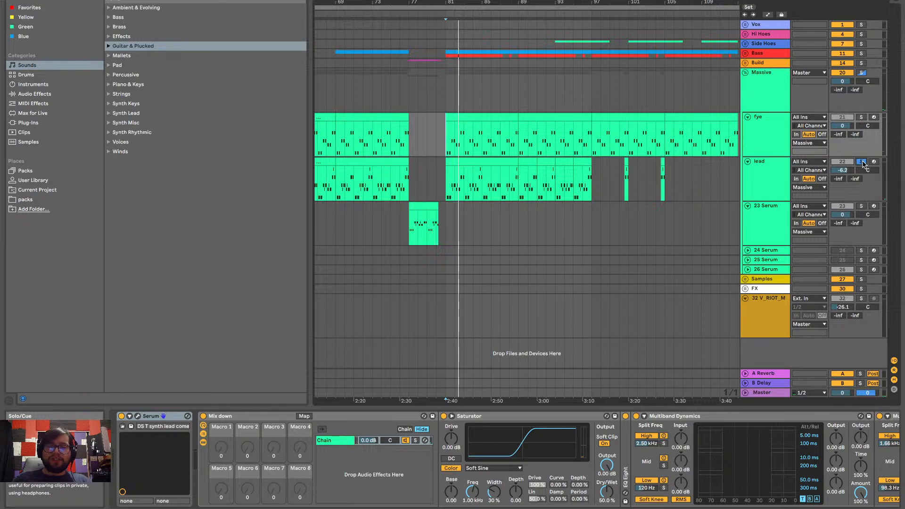
{"action": "key", "text": "space"}
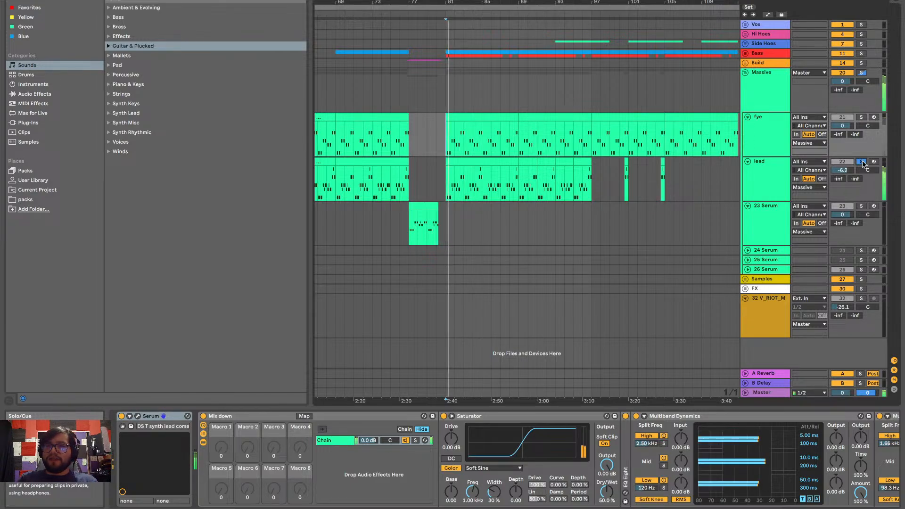
{"action": "key", "text": "space"}
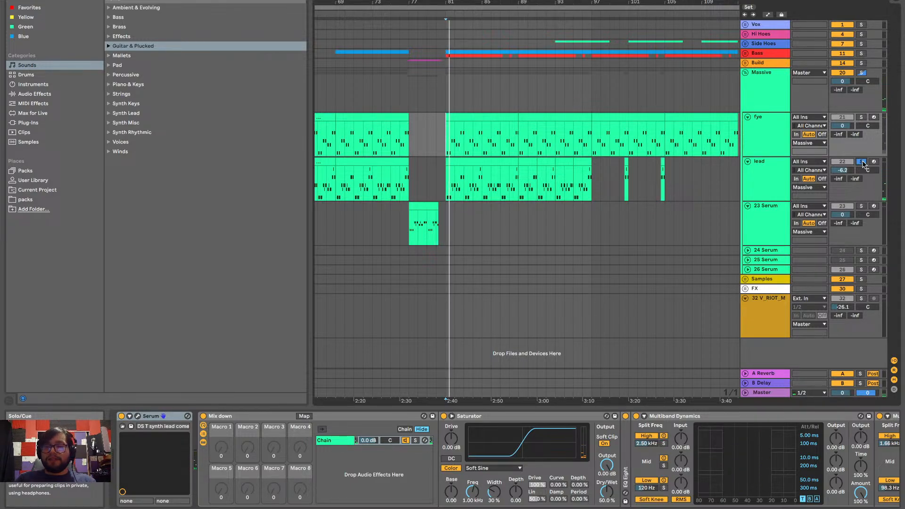
{"action": "key", "text": "space"}
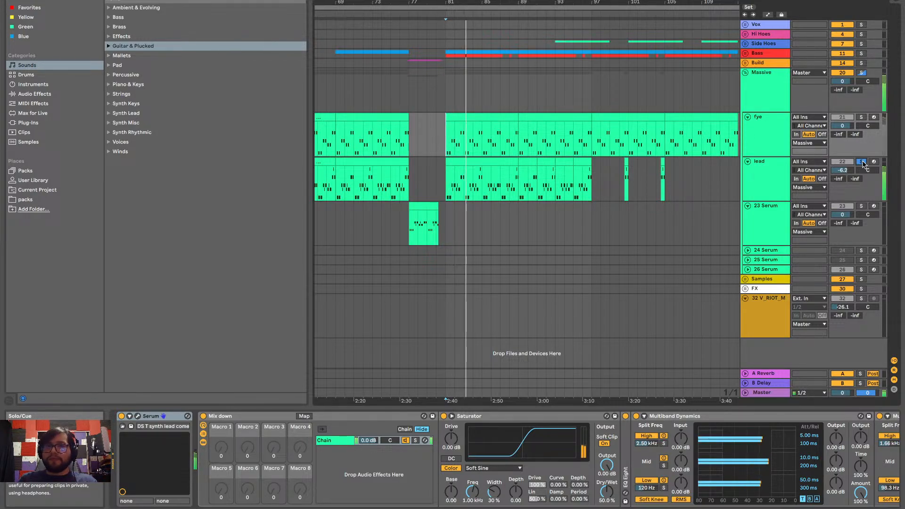
{"action": "key", "text": "space"}
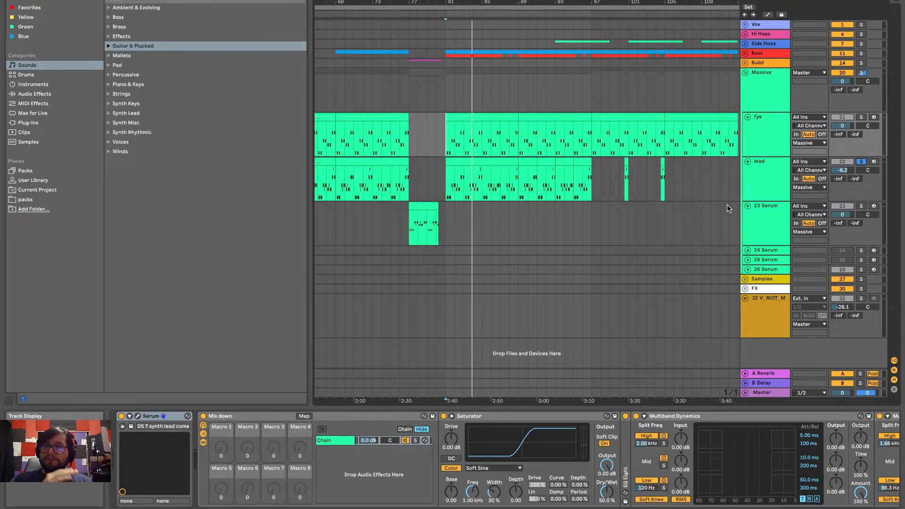
Solo the 23 Serum track instead of lead, listen to it from about bar 10, and clear the solo
{"action": "scroll", "coordinate": [597, 245], "scroll_direction": "left", "scroll_amount": 15}
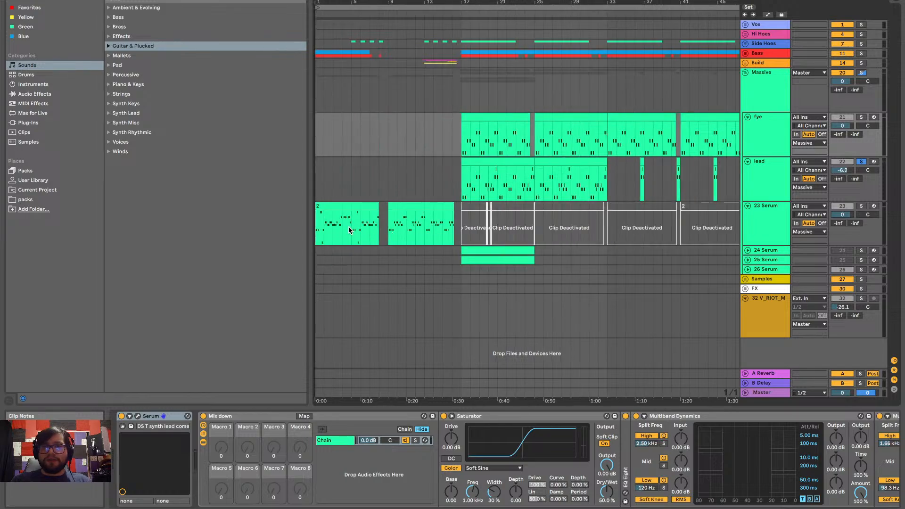
{"action": "left_click", "coordinate": [397, 226]}
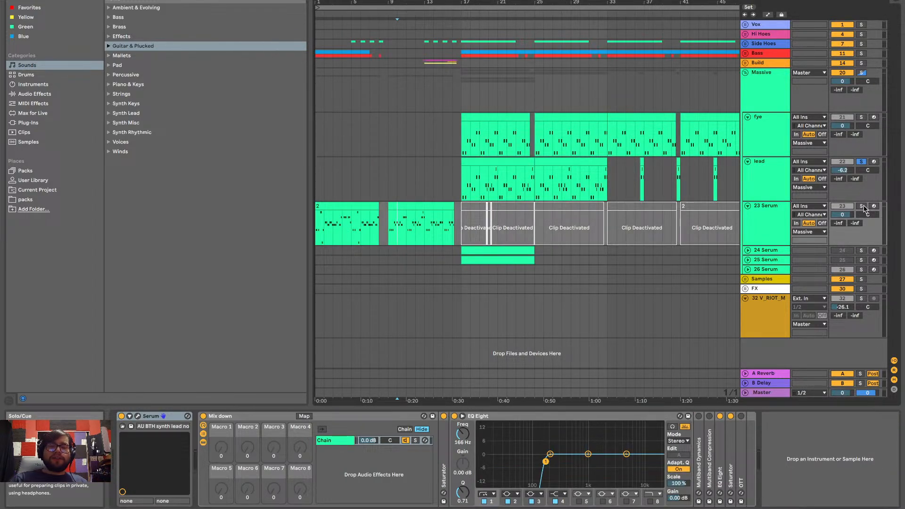
{"action": "left_click", "coordinate": [861, 206]}
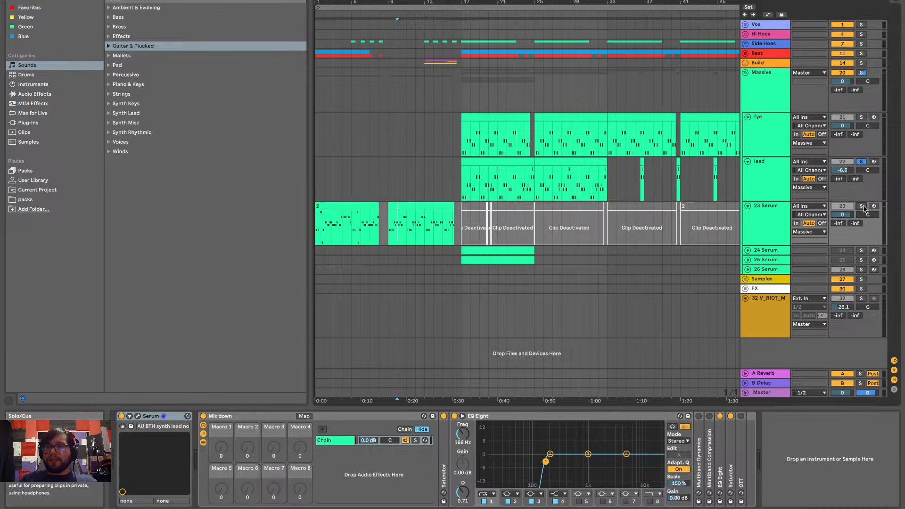
{"action": "key", "text": "space"}
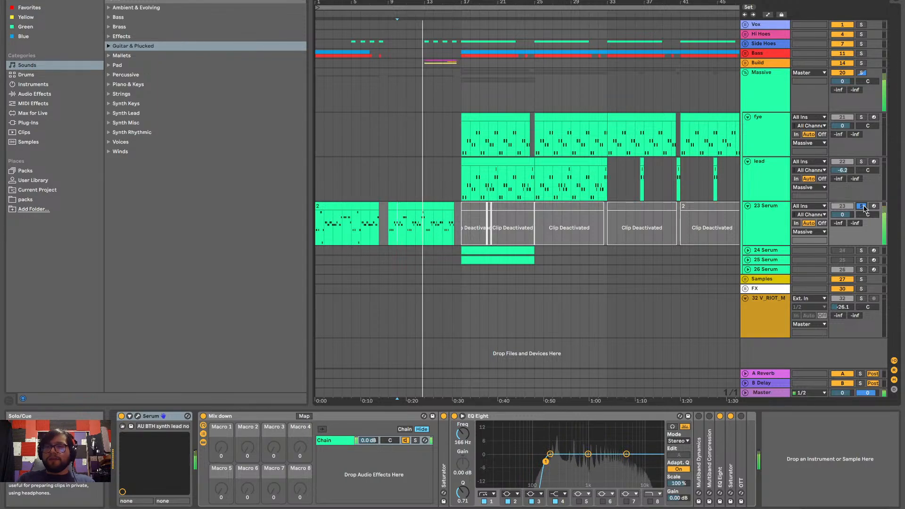
{"action": "left_click", "coordinate": [862, 207]}
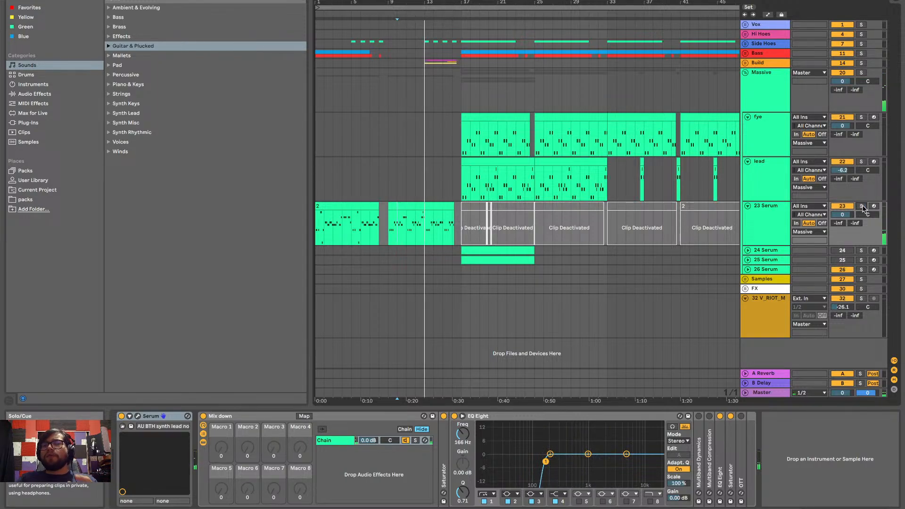
Collapse the Massive group, expand the Bass group, and audition its Kick track in solo from bar 17
{"action": "left_click", "coordinate": [745, 73]}
{"action": "left_click", "coordinate": [744, 53]}
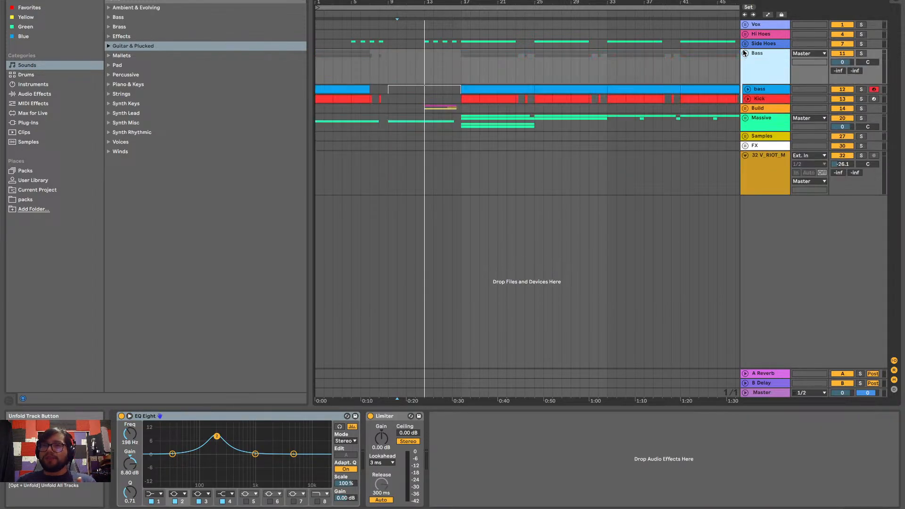
{"action": "left_click", "coordinate": [861, 98]}
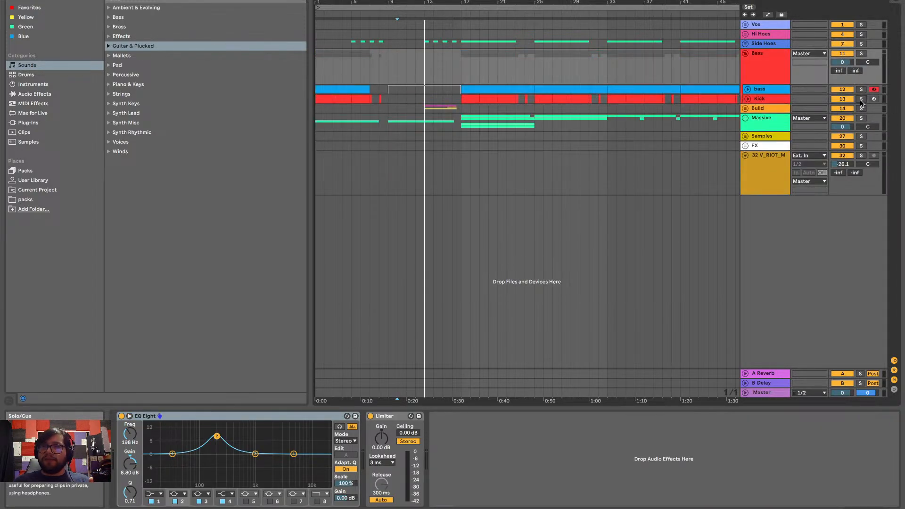
{"action": "left_click", "coordinate": [459, 96]}
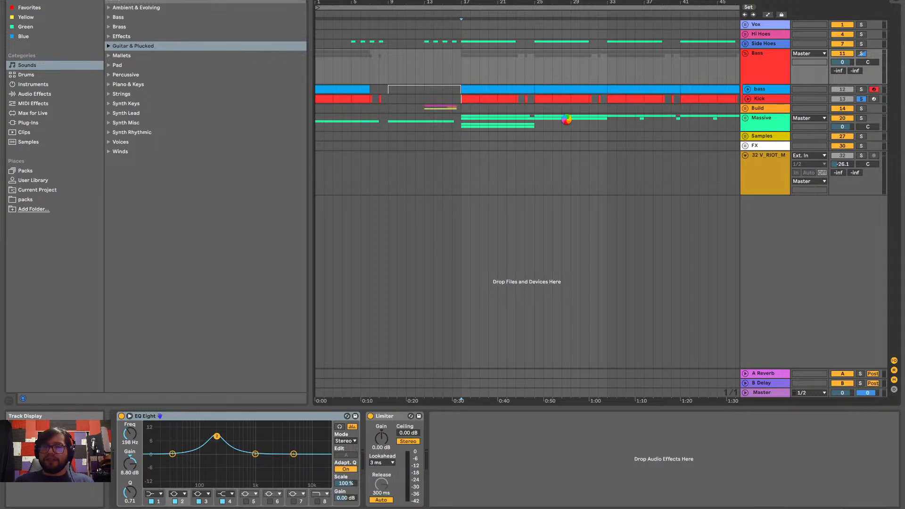
{"action": "key", "text": "space"}
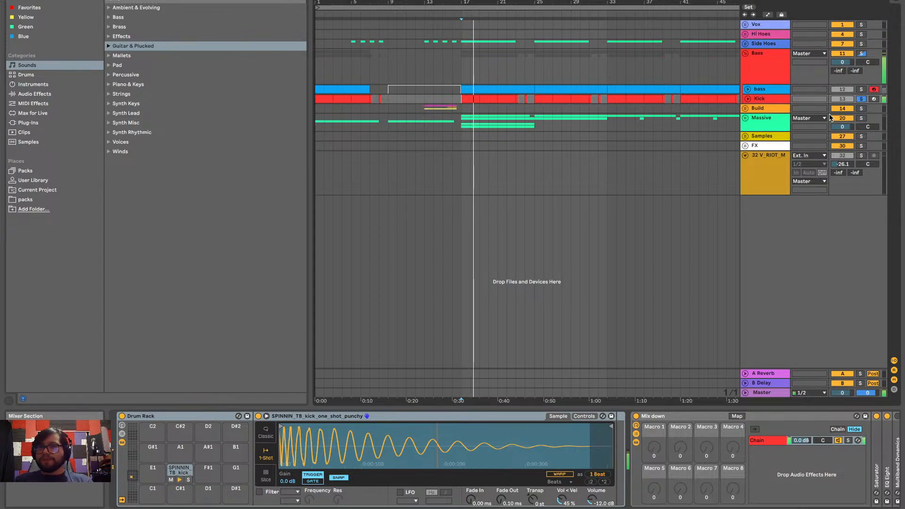
{"action": "left_click", "coordinate": [861, 99]}
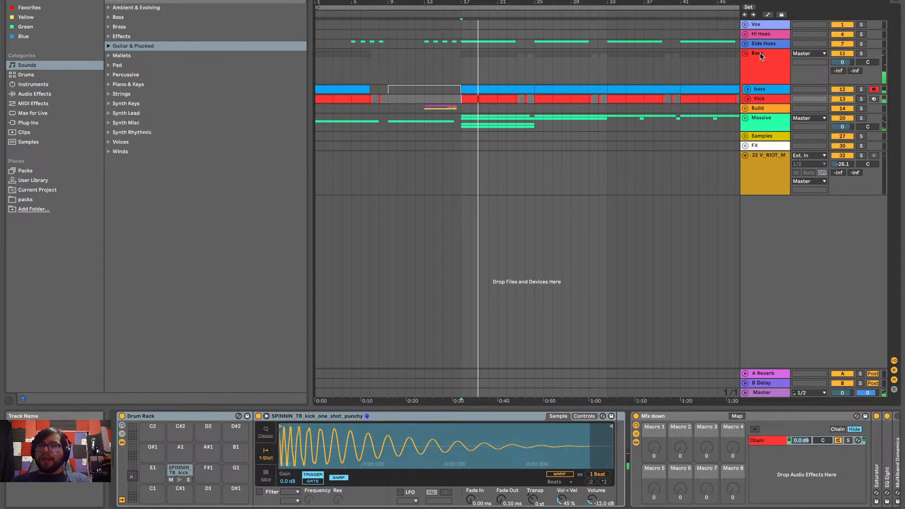
Expand the Side Hoes group and its SPINNIN percussion loop track, and play the arrangement from bar 17
{"action": "left_click", "coordinate": [745, 43]}
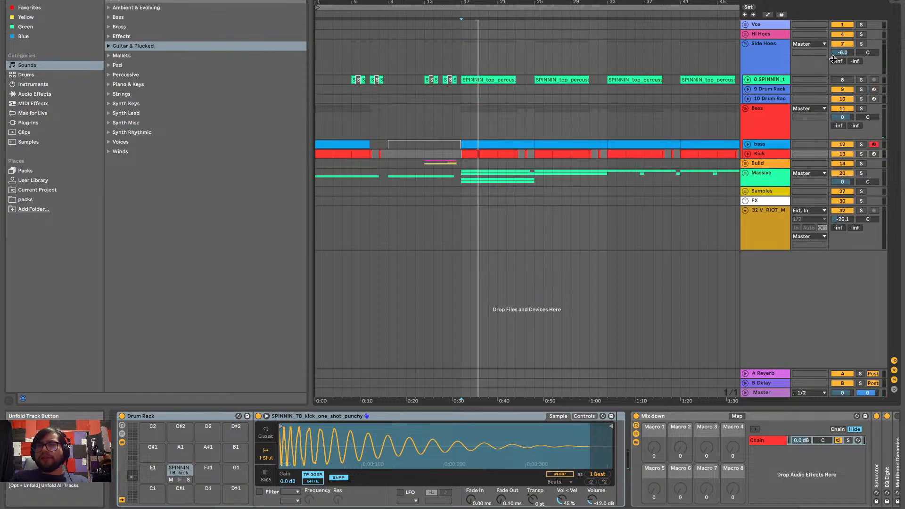
{"action": "left_click", "coordinate": [747, 79]}
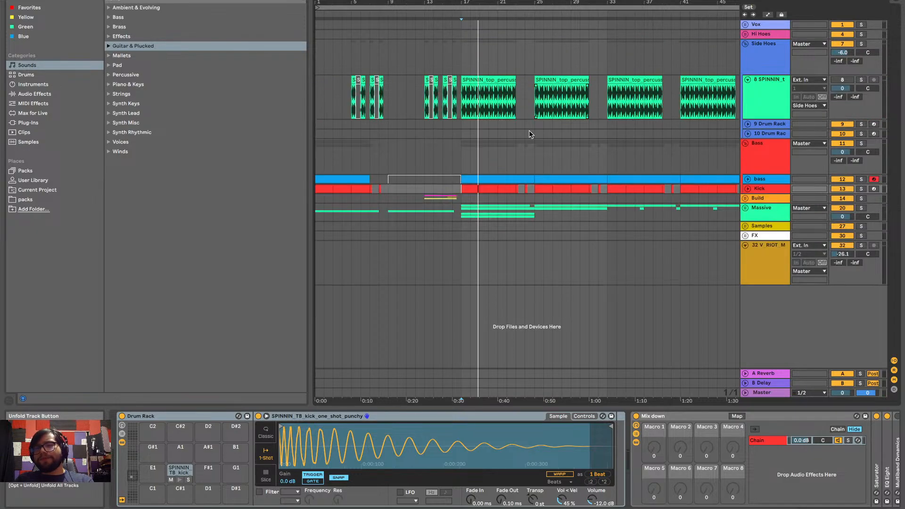
{"action": "scroll", "coordinate": [507, 121], "scroll_direction": "up", "scroll_amount": 10}
{"action": "scroll", "coordinate": [507, 121], "scroll_direction": "left", "scroll_amount": 6}
{"action": "scroll", "coordinate": [507, 120], "scroll_direction": "right", "scroll_amount": 2}
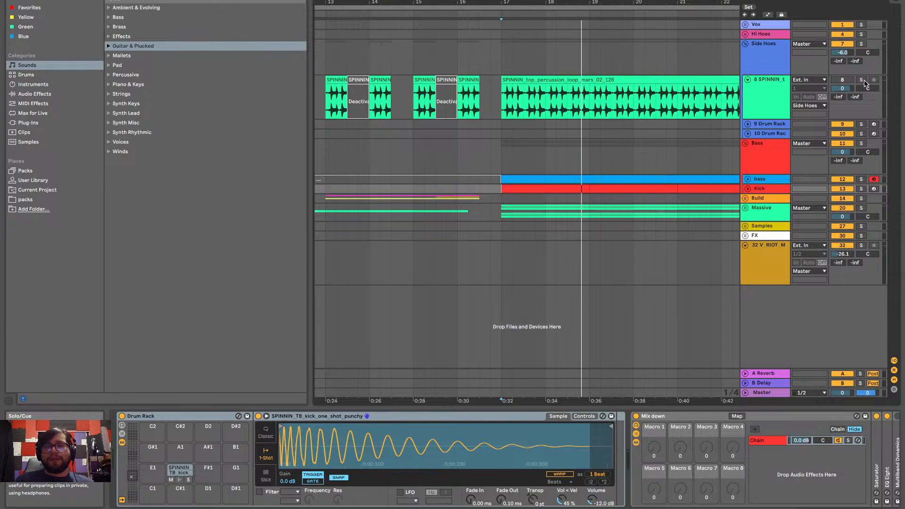
{"action": "key", "text": "space"}
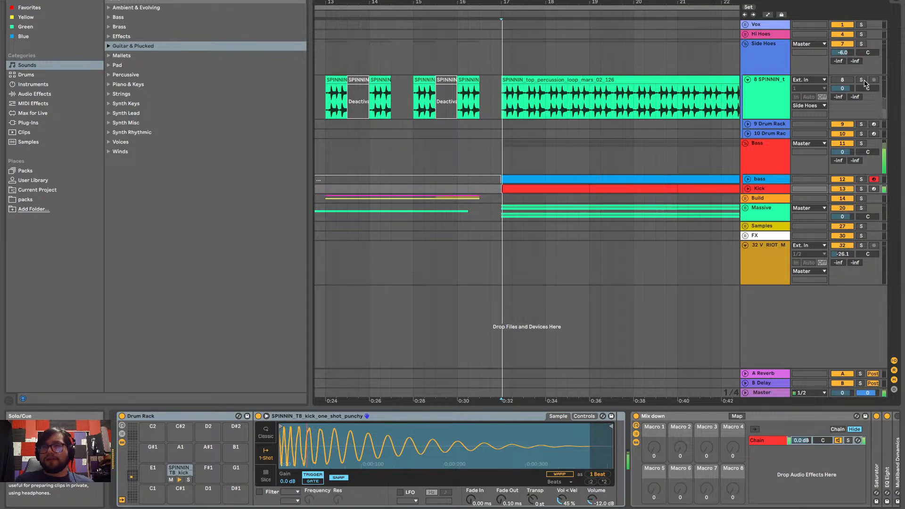
{"action": "left_click", "coordinate": [848, 82]}
{"action": "scroll", "coordinate": [582, 226], "scroll_direction": "down", "scroll_amount": 3}
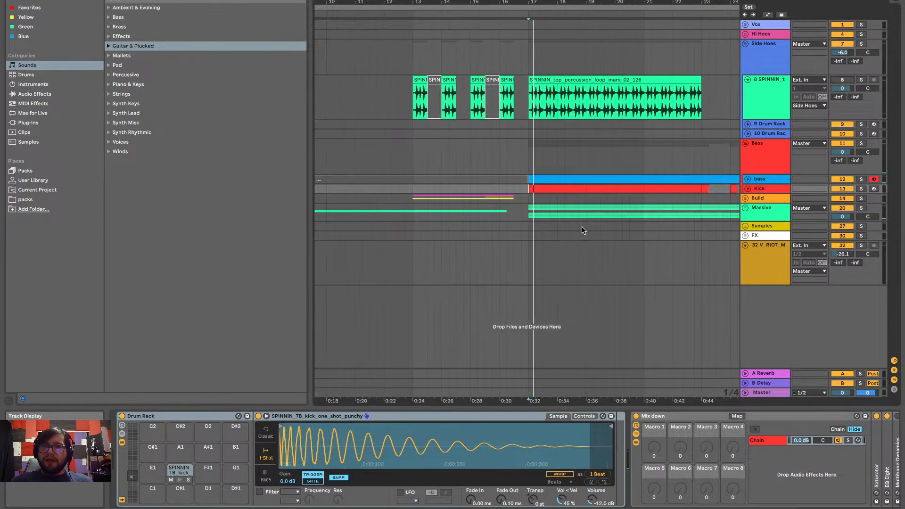
Switch to the Notes app and write "To build around those three main synths and that bass with fx" under House playground
{"action": "key", "text": "ctrl+Left"}
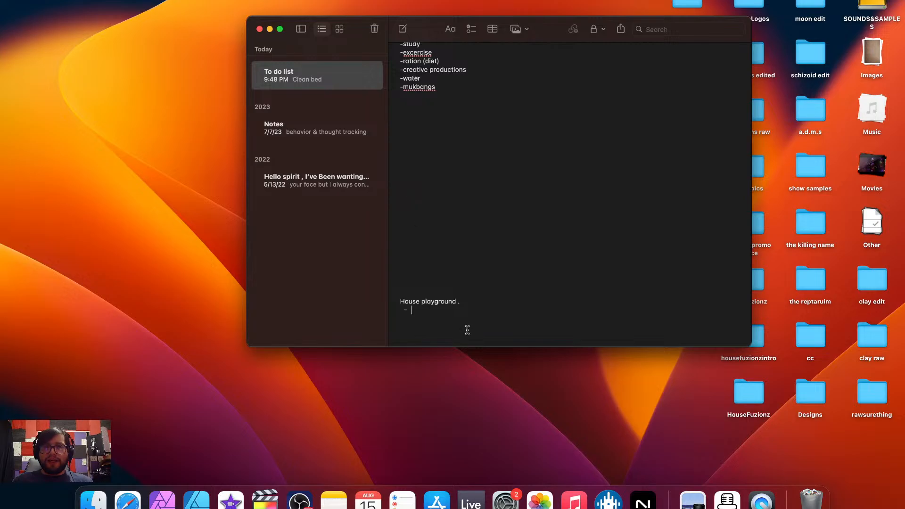
{"action": "scroll", "coordinate": [467, 330], "scroll_direction": "down", "scroll_amount": 1}
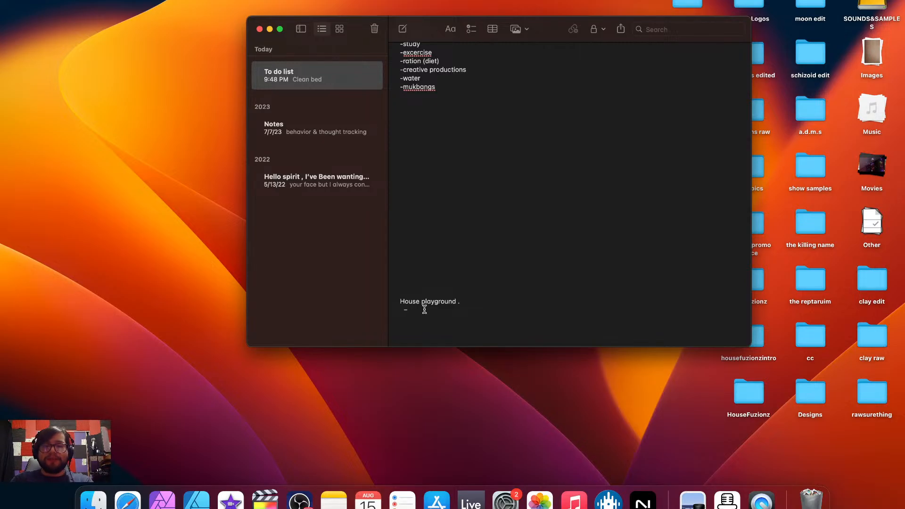
{"action": "type", "text": "To build a"}
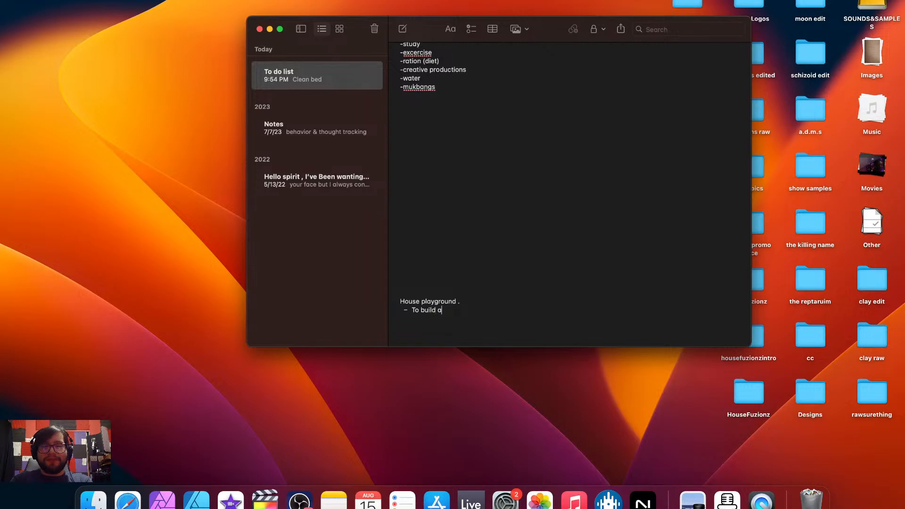
{"action": "type", "text": "round th"}
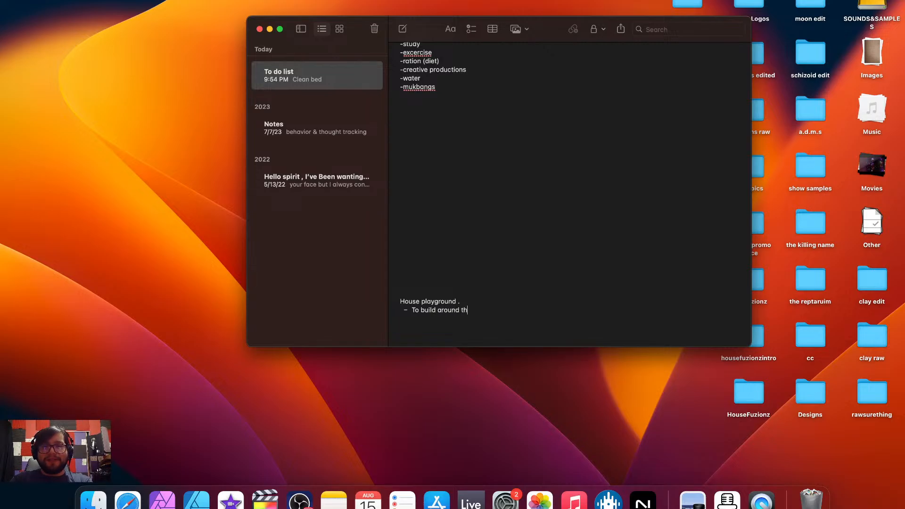
{"action": "type", "text": "ose three m"}
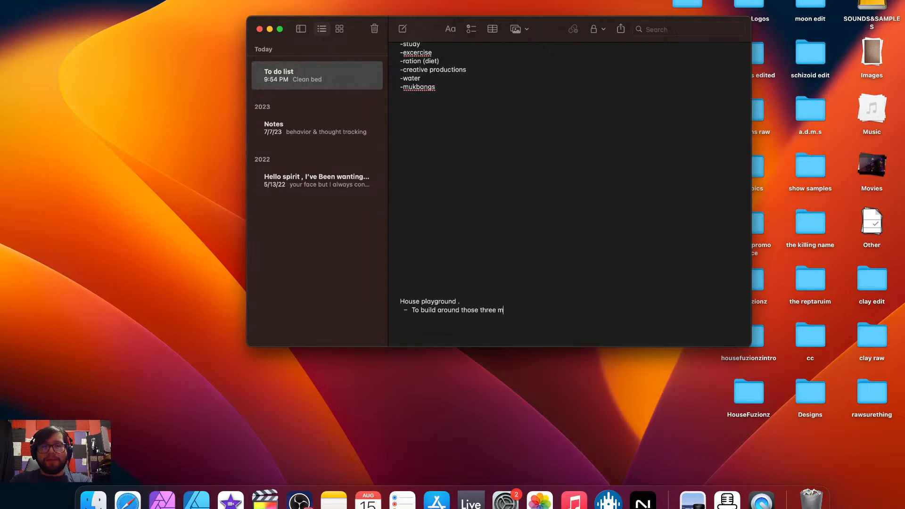
{"action": "type", "text": "ain synths "}
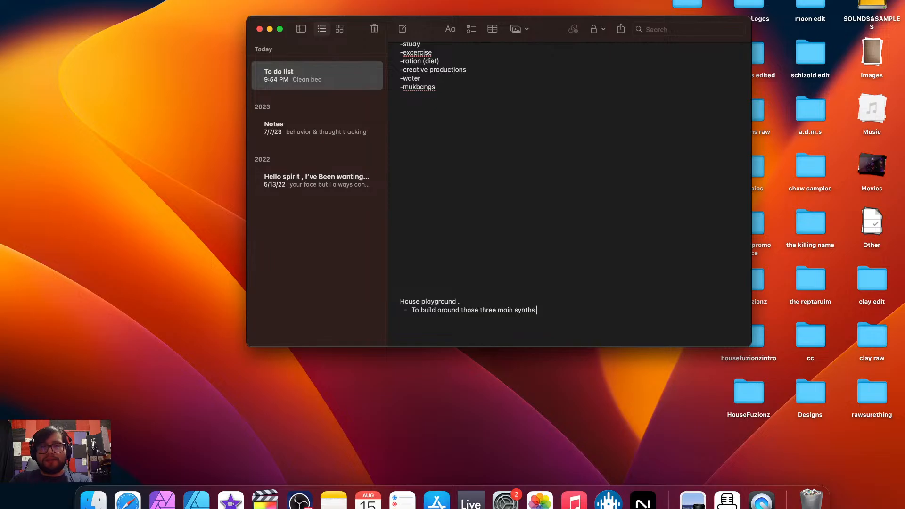
{"action": "type", "text": "and hat"}
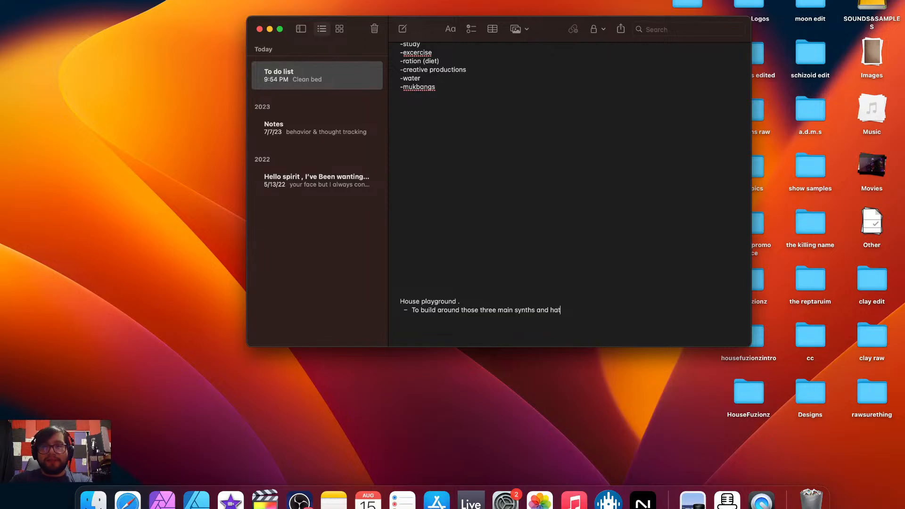
{"action": "key", "text": "BackSpace"}
{"action": "key", "text": "BackSpace"}
{"action": "key", "text": "BackSpace"}
{"action": "type", "text": "tat"}
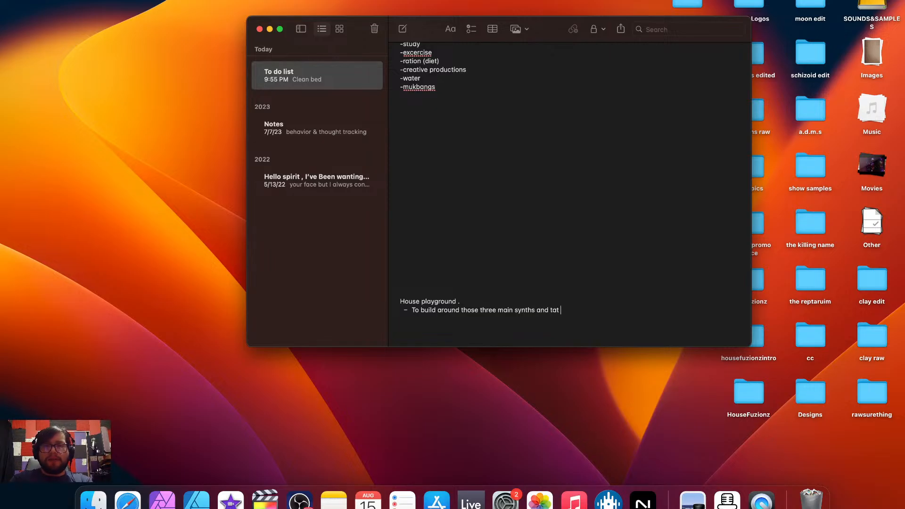
{"action": "key", "text": "BackSpace"}
{"action": "key", "text": "BackSpace"}
{"action": "key", "text": "BackSpace"}
{"action": "type", "text": "hat bass with "}
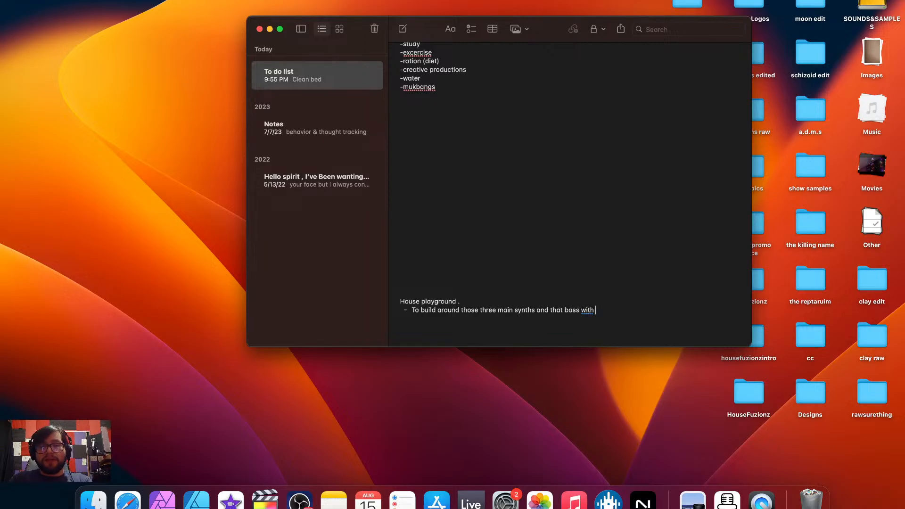
{"action": "type", "text": "fx"}
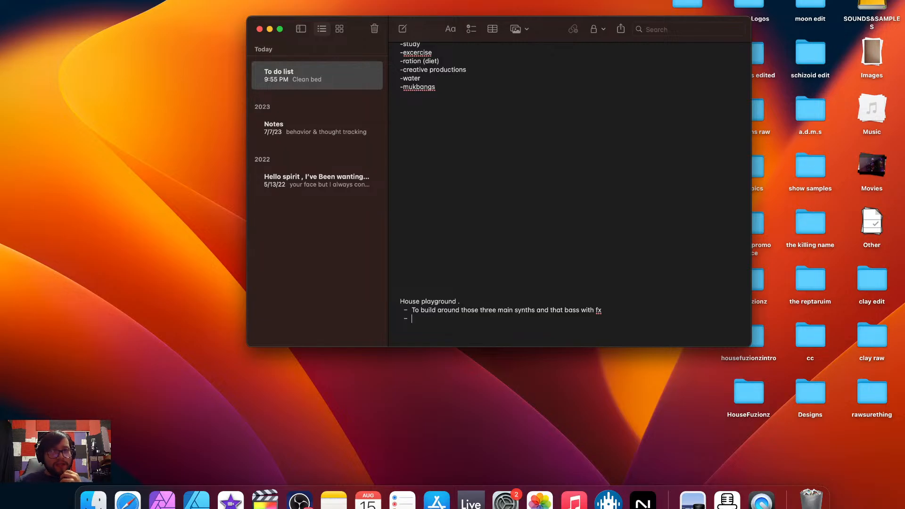
Add a second list item reading "Start with white noise" under House playground
{"action": "type", "text": "Start w"}
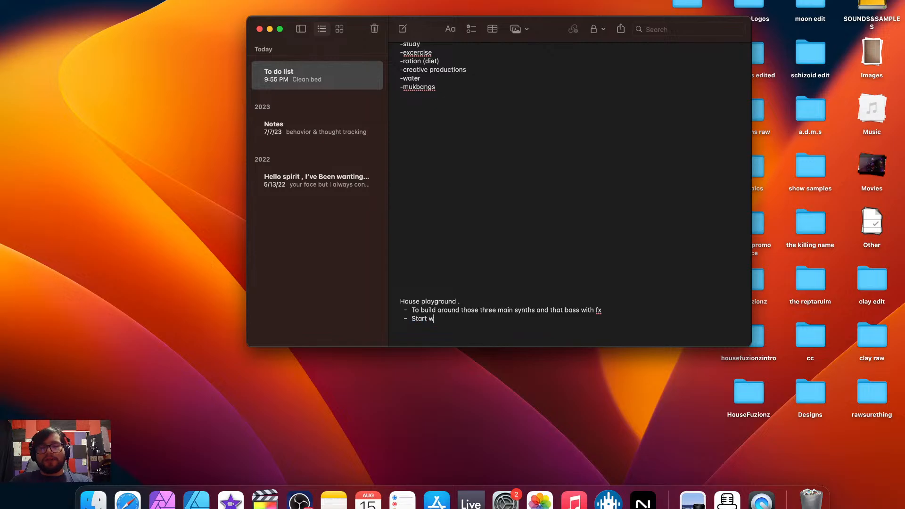
{"action": "type", "text": "ith white noise"}
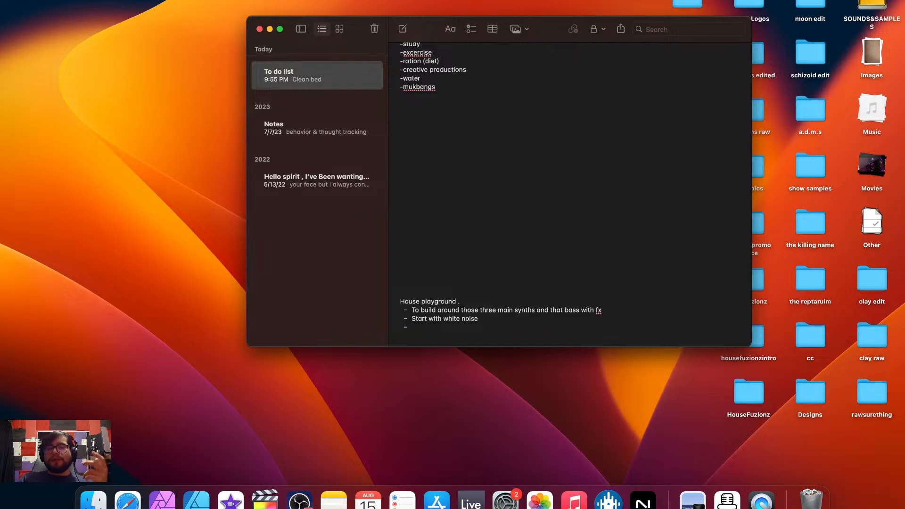
{"action": "type", "text": " –  Look in"}
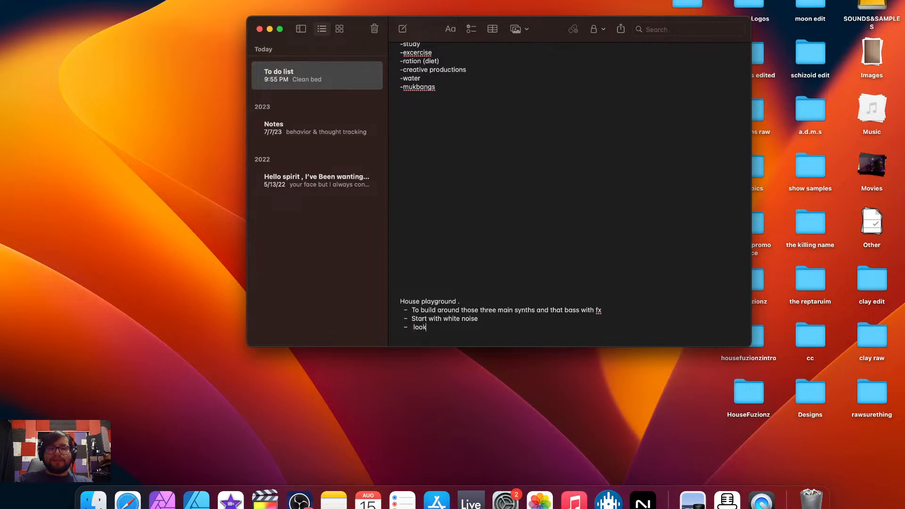
{"action": "type", "text": "to my samples to "}
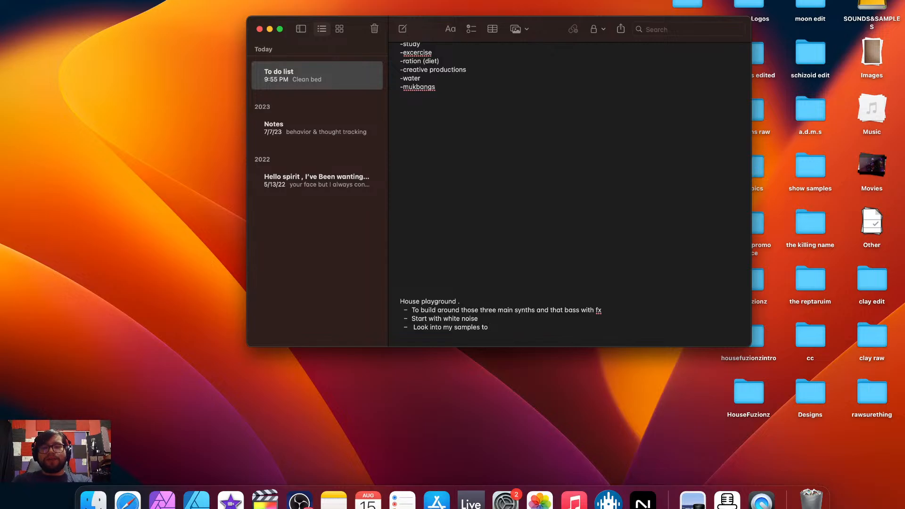
{"action": "type", "text": "fill in the"}
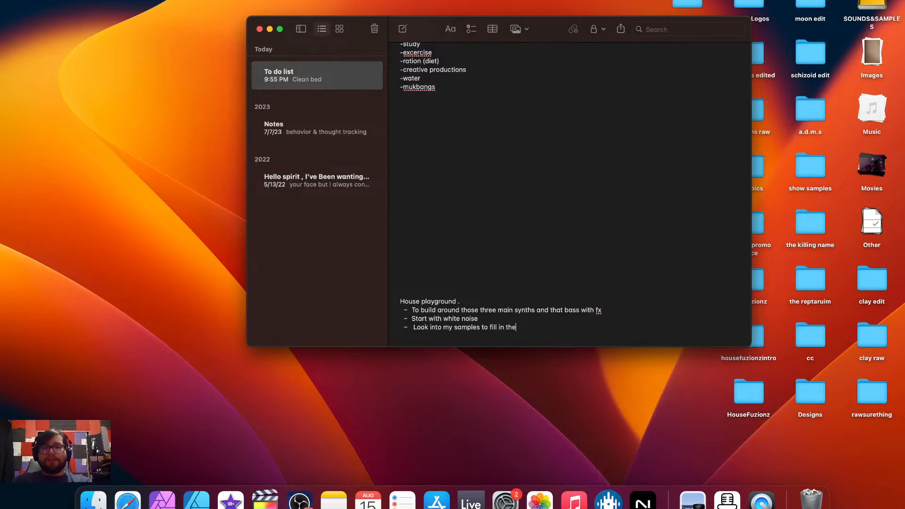
{"action": "type", "text": " gaps"}
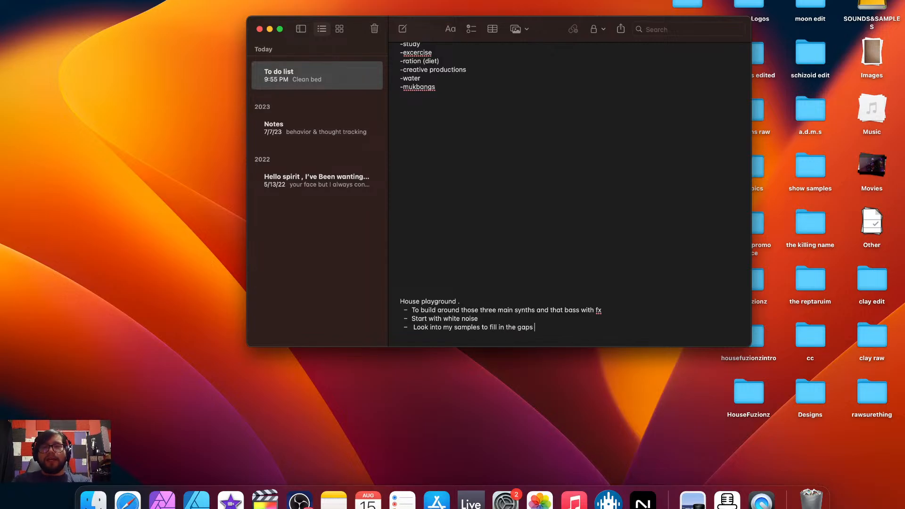
{"action": "type", "text": " and also find the rig"}
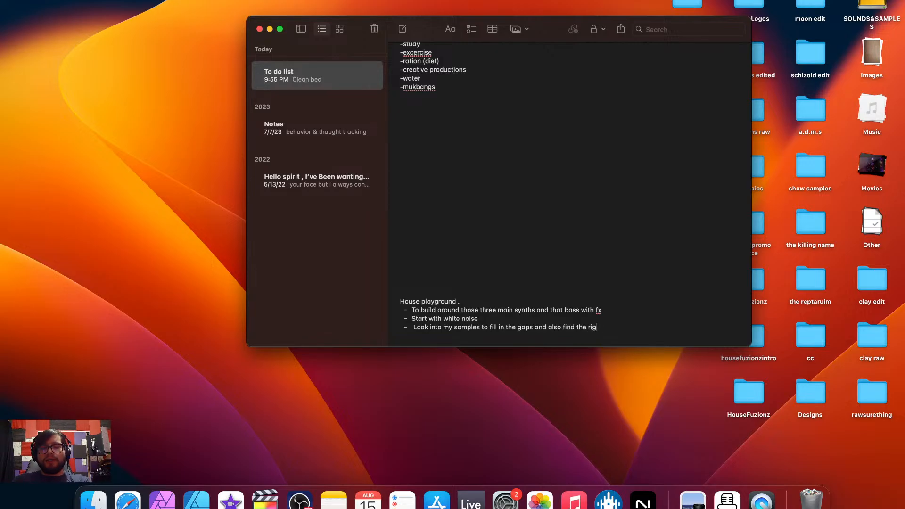
{"action": "type", "text": "ht sound"}
Add the list items "Look into my samples to fill in the gaps and also find the right sound" and "Mixdown work"
{"action": "key", "text": "Return"}
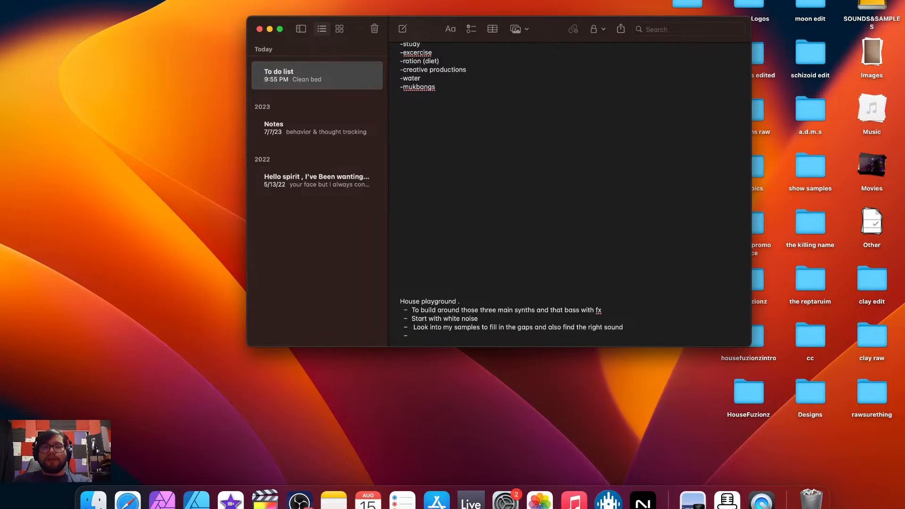
{"action": "type", "text": "mi"}
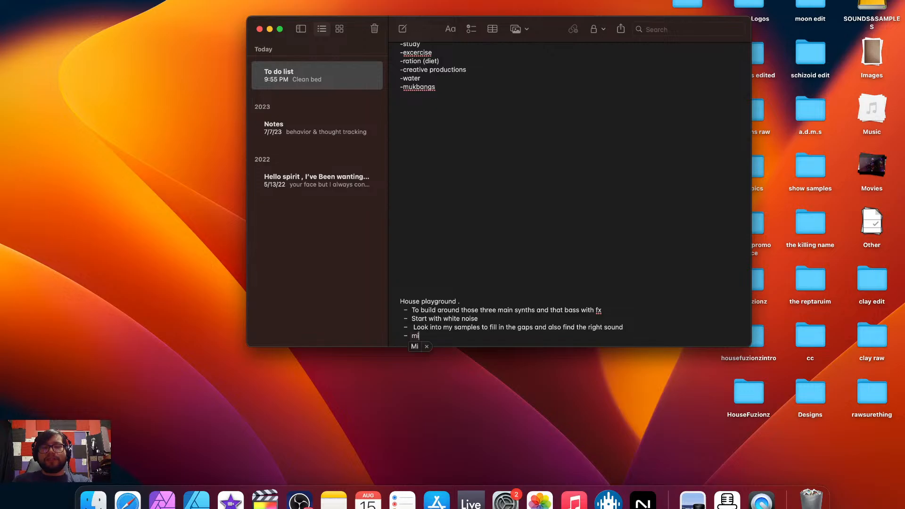
{"action": "type", "text": "xdown work"}
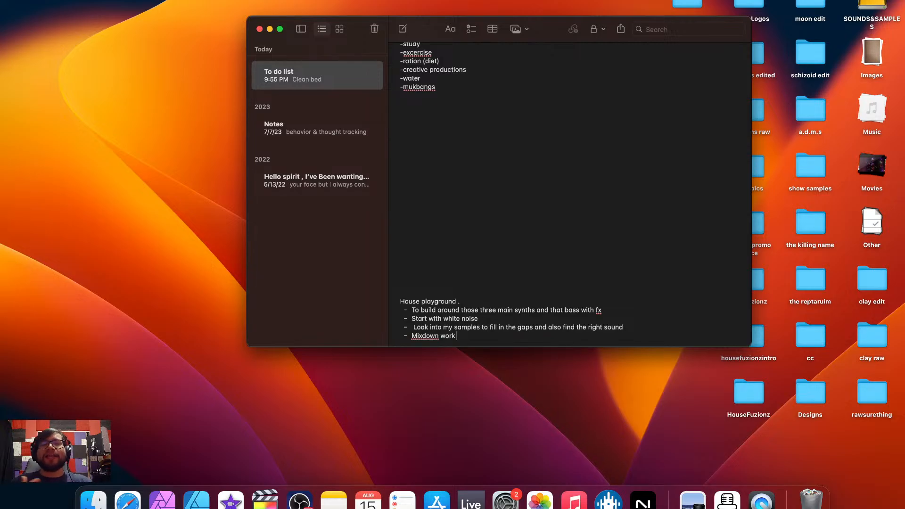
Switch to Ableton Live and collapse the Side Hoes and Bass groups in the arrangement
{"action": "key", "text": "ctrl+Right"}
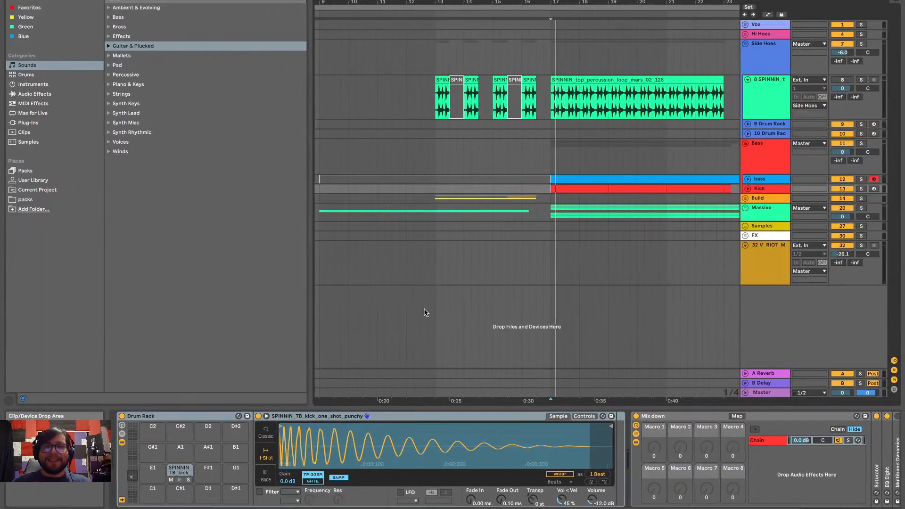
{"action": "left_click", "coordinate": [744, 45]}
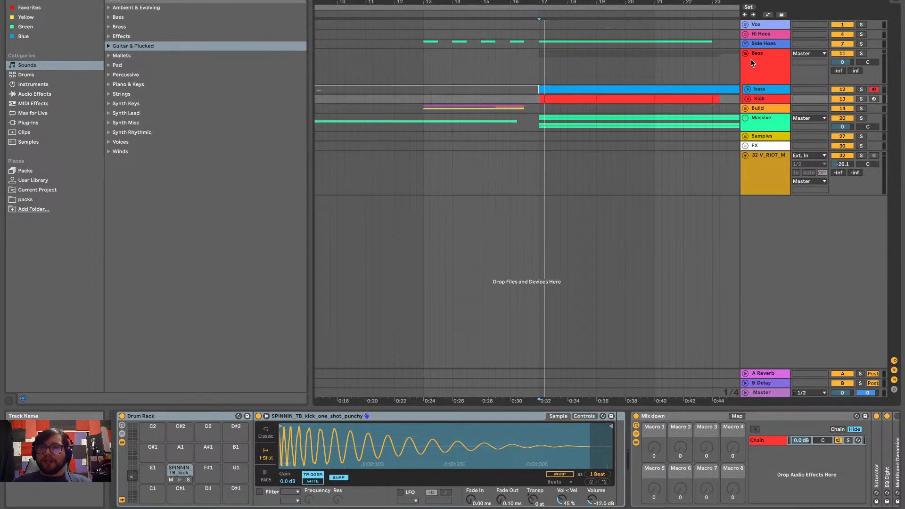
{"action": "left_click", "coordinate": [745, 53]}
Switch to the Notes app, add blank lines below the House playground list, and place the cursor at the end of "Mixdown work"
{"action": "key", "text": "ctrl+Left"}
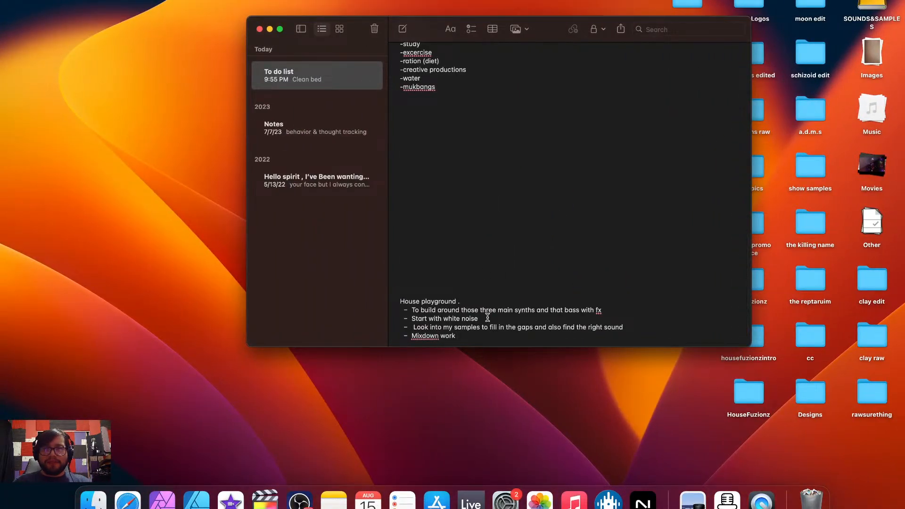
{"action": "scroll", "coordinate": [487, 317], "scroll_direction": "down", "scroll_amount": 3}
{"action": "left_click", "coordinate": [487, 318]}
{"action": "key", "text": "Return"}
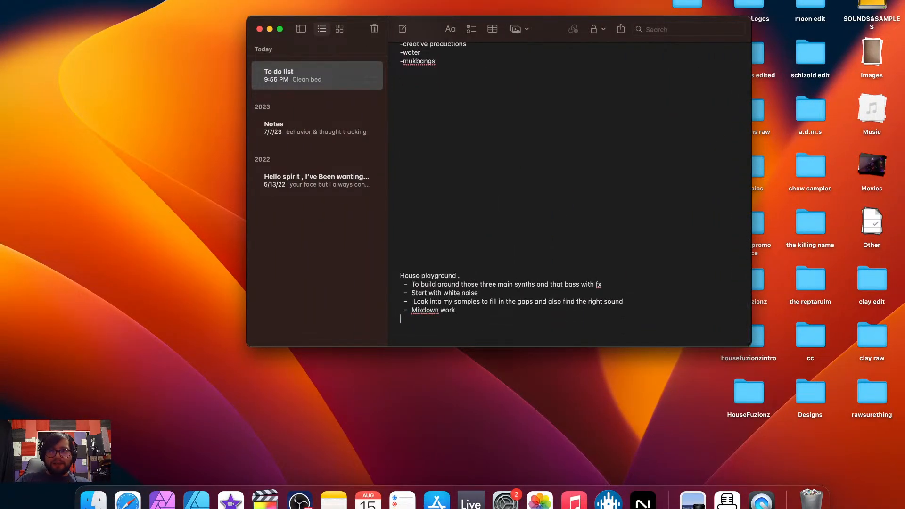
{"action": "key", "text": "Return"}
{"action": "key", "text": "Return"}
{"action": "key", "text": "Return"}
{"action": "key", "text": "Return"}
{"action": "key", "text": "Return"}
{"action": "key", "text": "Return"}
{"action": "key", "text": "Return"}
{"action": "key", "text": "Return"}
{"action": "key", "text": "Return"}
{"action": "key", "text": "Return"}
{"action": "key", "text": "Return"}
{"action": "key", "text": "Return"}
{"action": "key", "text": "Return"}
{"action": "key", "text": "Return"}
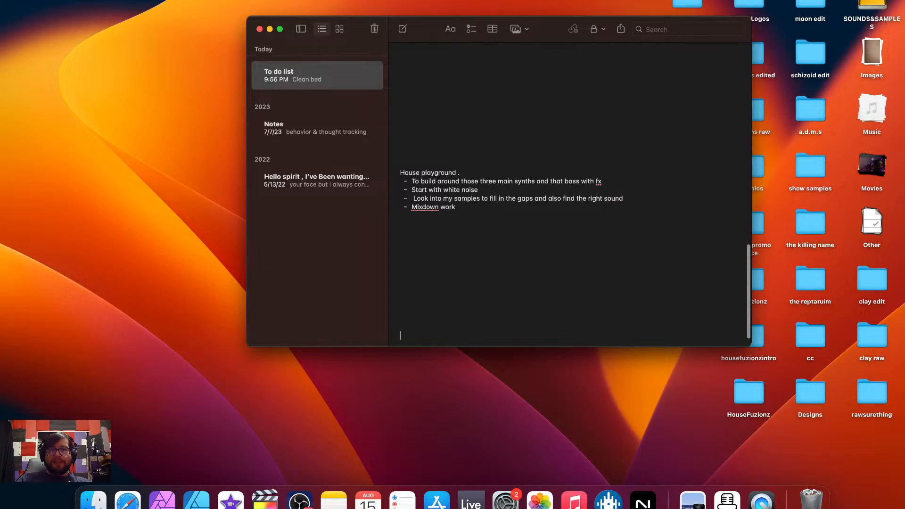
{"action": "key", "text": "Return"}
{"action": "key", "text": "Return"}
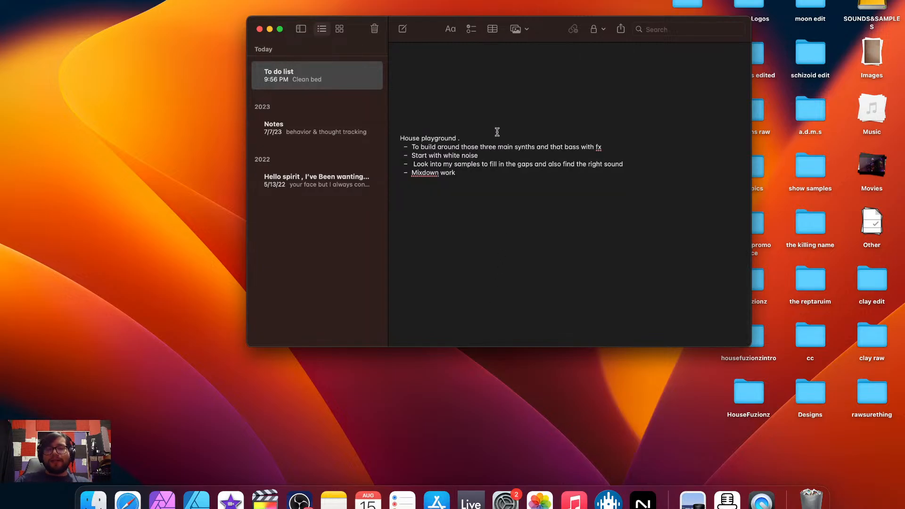
{"action": "left_click", "coordinate": [464, 178]}
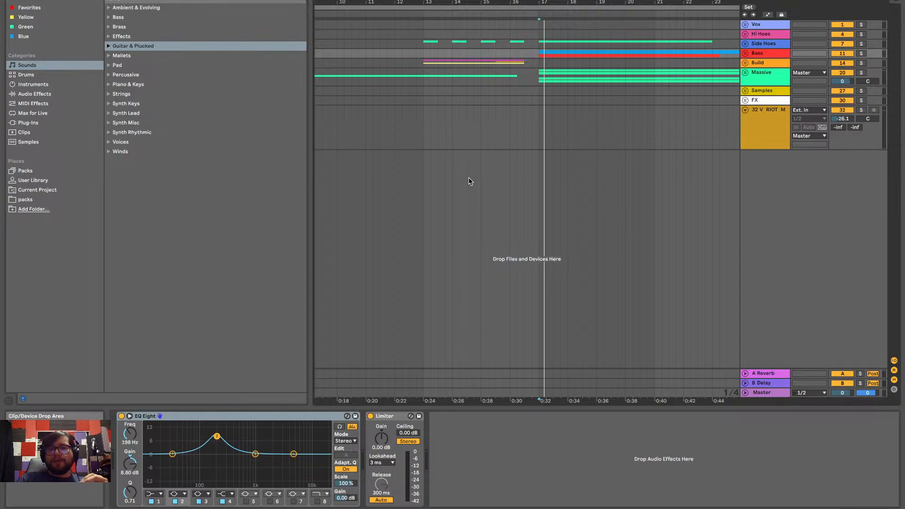
Switch to Ableton Live, expand the FX group, and select the start of its WHITE NOISE track at bar 1
{"action": "scroll", "coordinate": [468, 182], "scroll_direction": "left", "scroll_amount": 1}
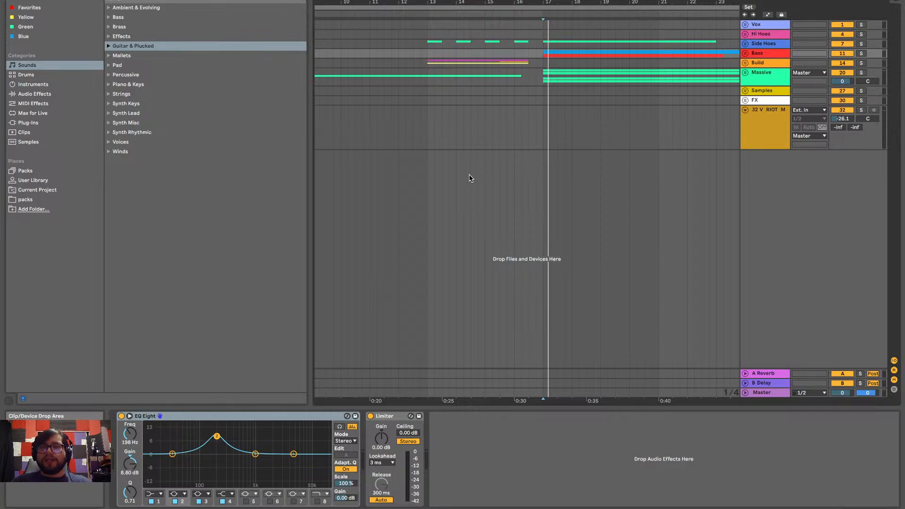
{"action": "left_click", "coordinate": [745, 100]}
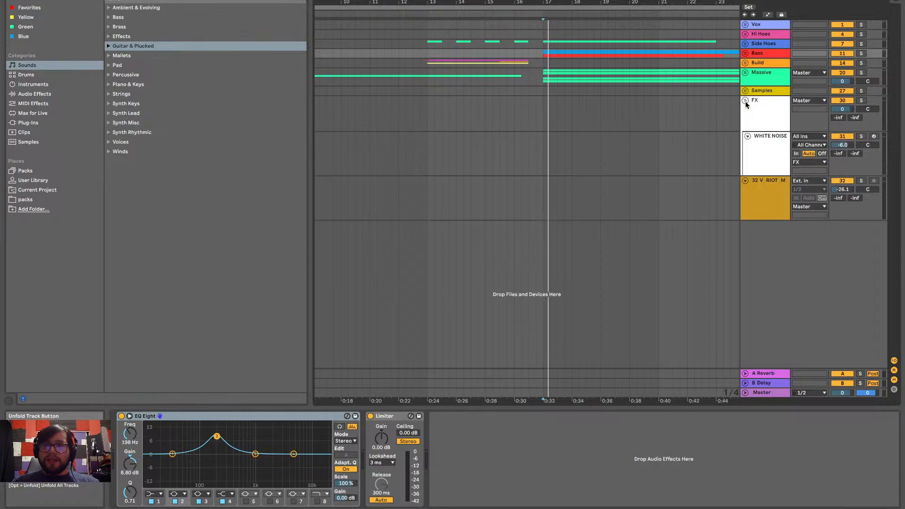
{"action": "left_click", "coordinate": [747, 163]}
{"action": "scroll", "coordinate": [540, 176], "scroll_direction": "left", "scroll_amount": 5}
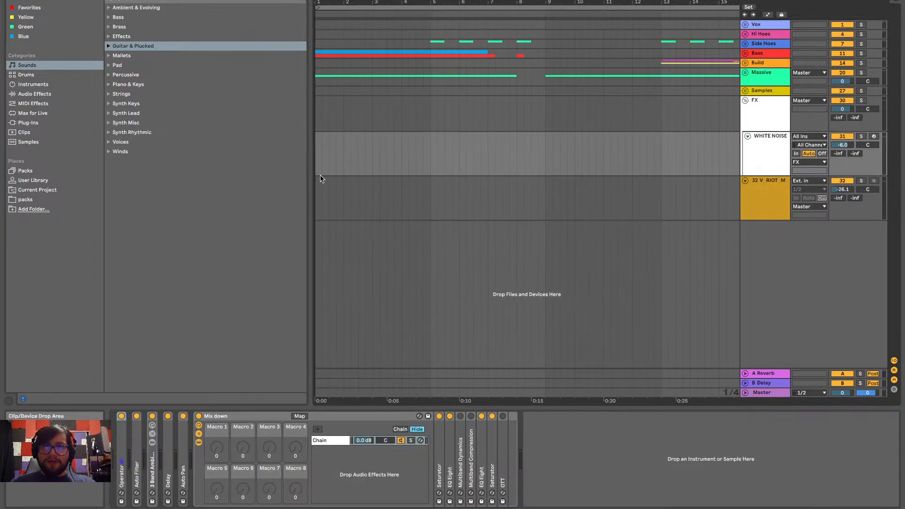
{"action": "left_click", "coordinate": [315, 155]}
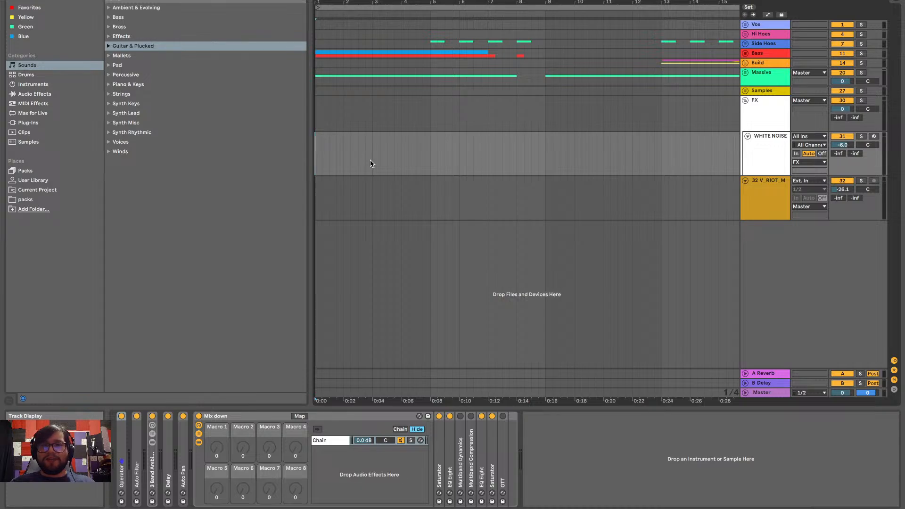
Play the arrangement from bar 1 to hear where the white noise should go
{"action": "left_click_drag", "start_coordinate": [316, 159], "coordinate": [531, 168]}
{"action": "left_click_drag", "start_coordinate": [408, 168], "coordinate": [325, 166]}
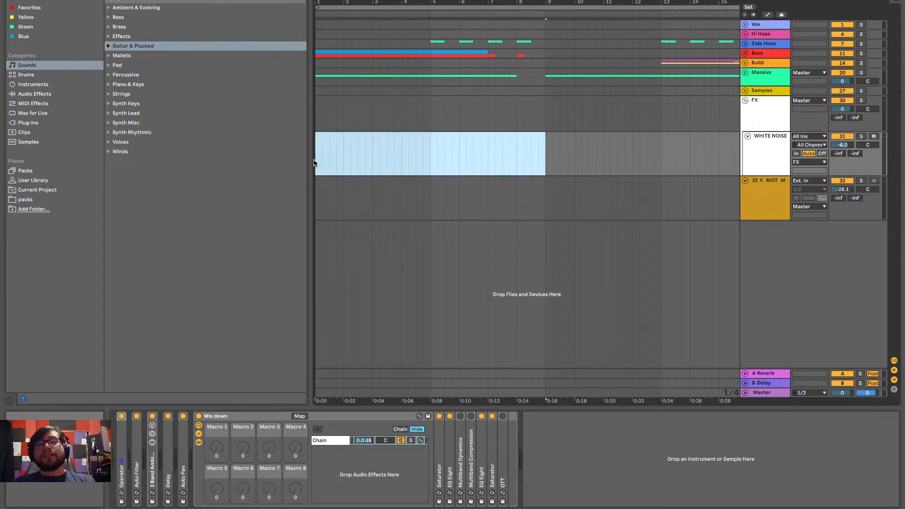
{"action": "left_click", "coordinate": [322, 162]}
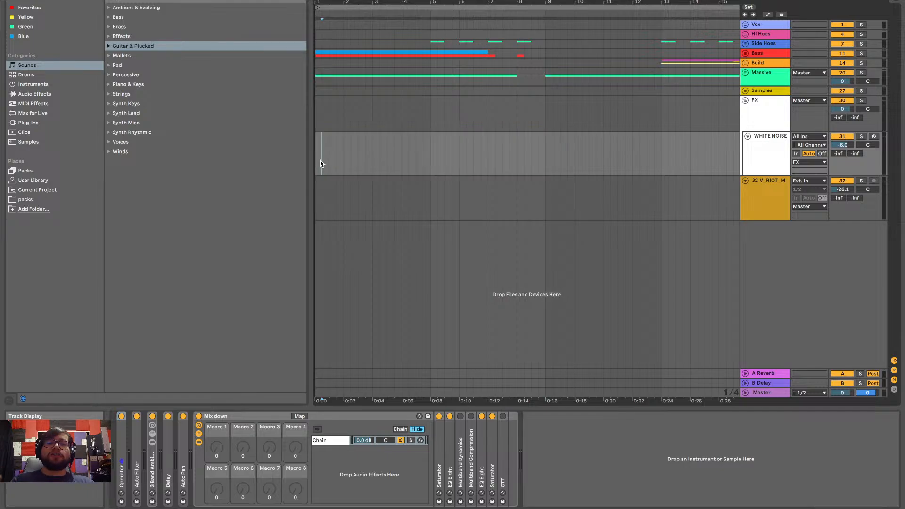
{"action": "left_click", "coordinate": [315, 162]}
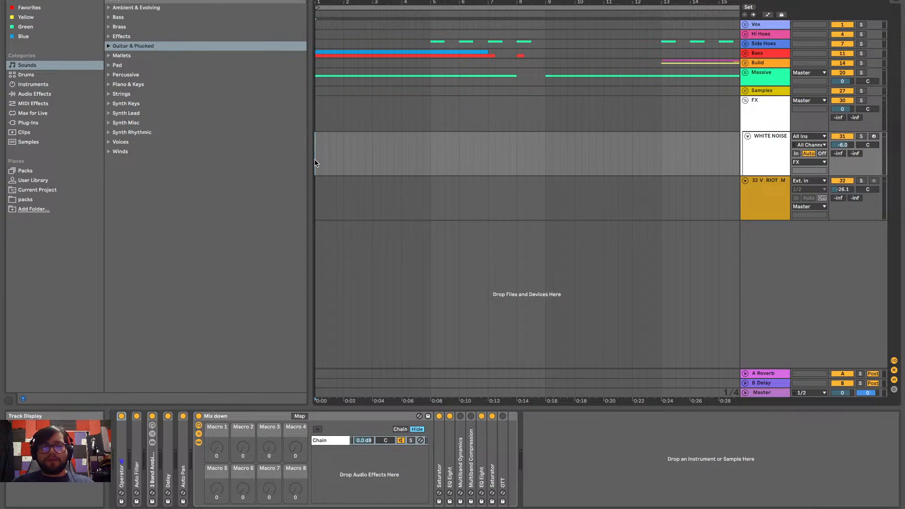
{"action": "key", "text": "space"}
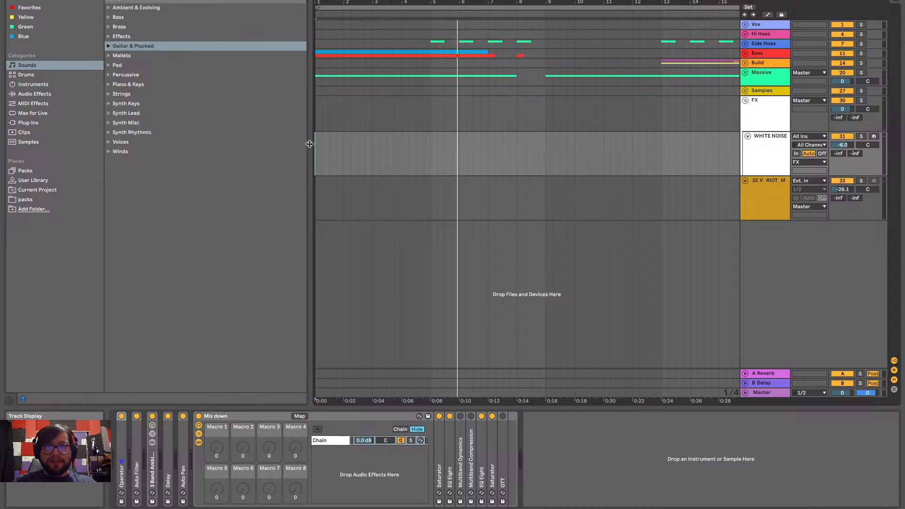
Insert a MIDI clip from bar 1 to bar 7 on the WHITE NOISE track and add a C#2 note at its start
{"action": "left_click_drag", "start_coordinate": [316, 143], "coordinate": [487, 159]}
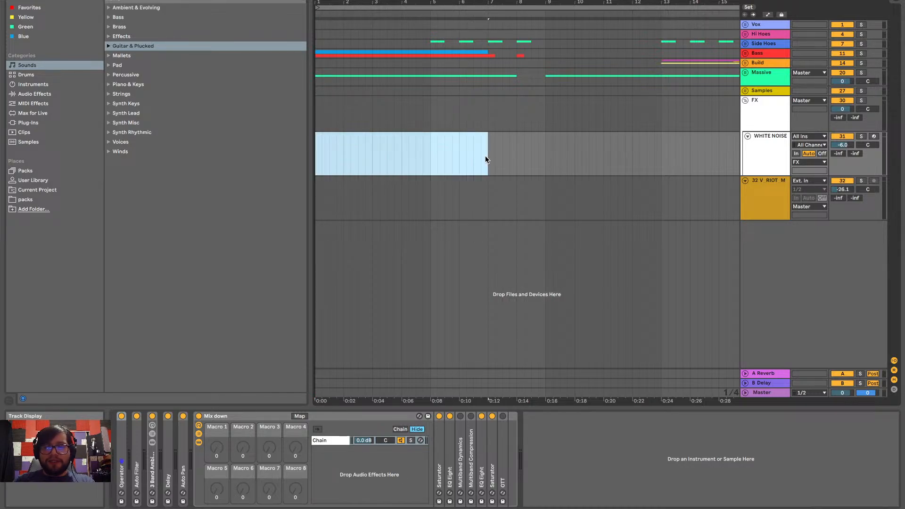
{"action": "key", "text": "ctrl+shift+m"}
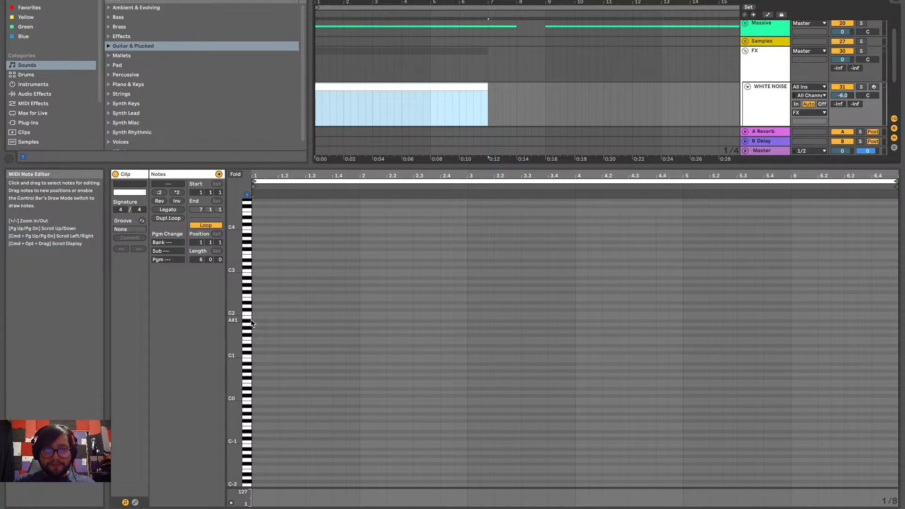
{"action": "double_click", "coordinate": [259, 309]}
Double the length of the C#2 note and apply Legato to extend it across the whole clip
{"action": "left_click_drag", "start_coordinate": [269, 311], "coordinate": [464, 299]}
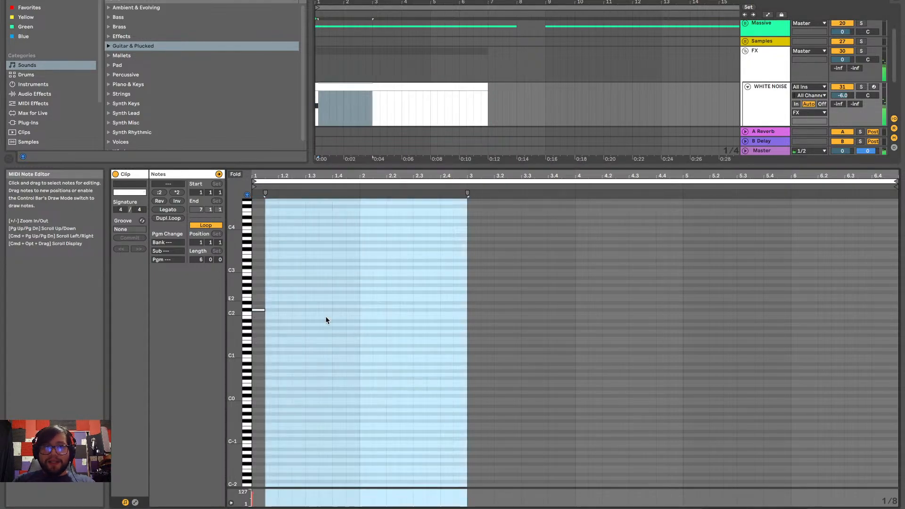
{"action": "left_click", "coordinate": [260, 310]}
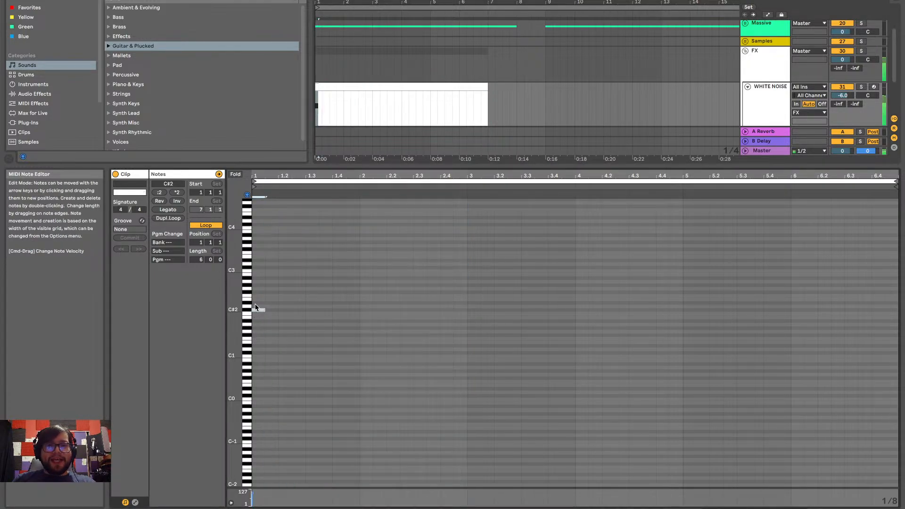
{"action": "left_click", "coordinate": [177, 192]}
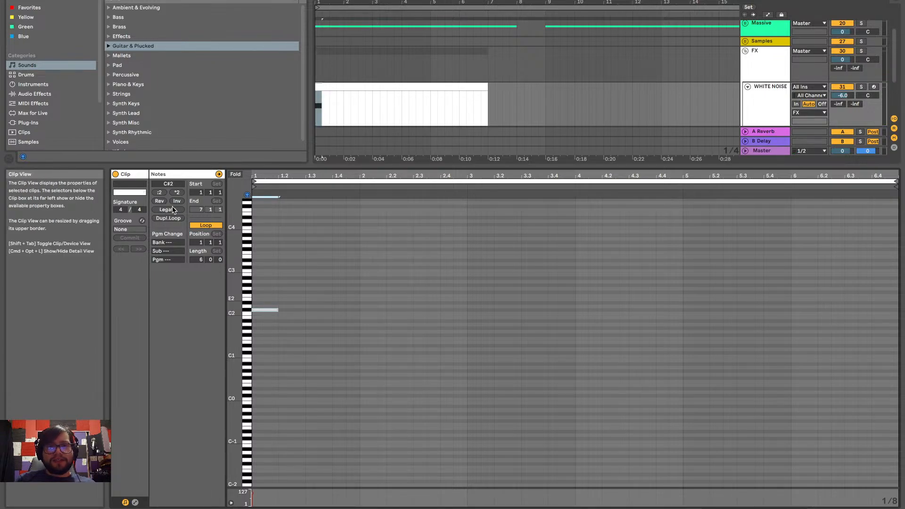
{"action": "left_click", "coordinate": [167, 209]}
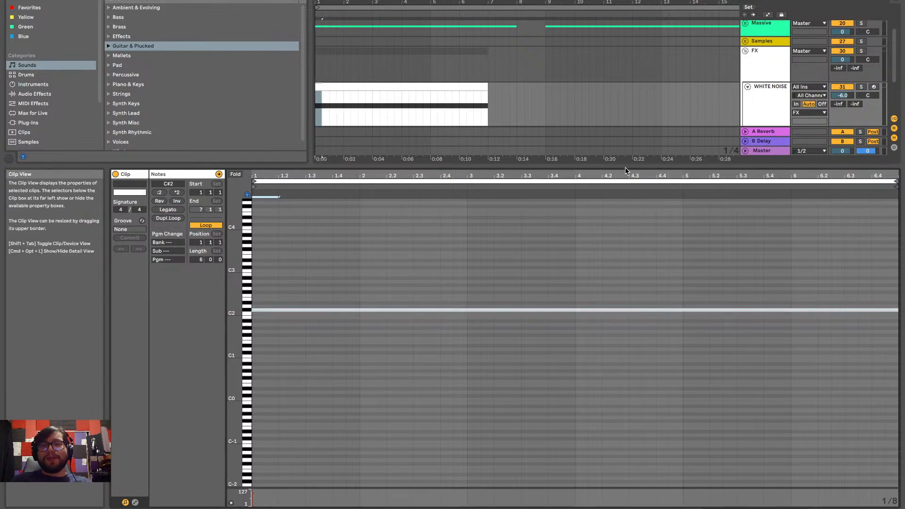
Collapse the clip editor, select the new white noise clip, and play the arrangement from bar 1
{"action": "left_click_drag", "start_coordinate": [623, 176], "coordinate": [604, 238]}
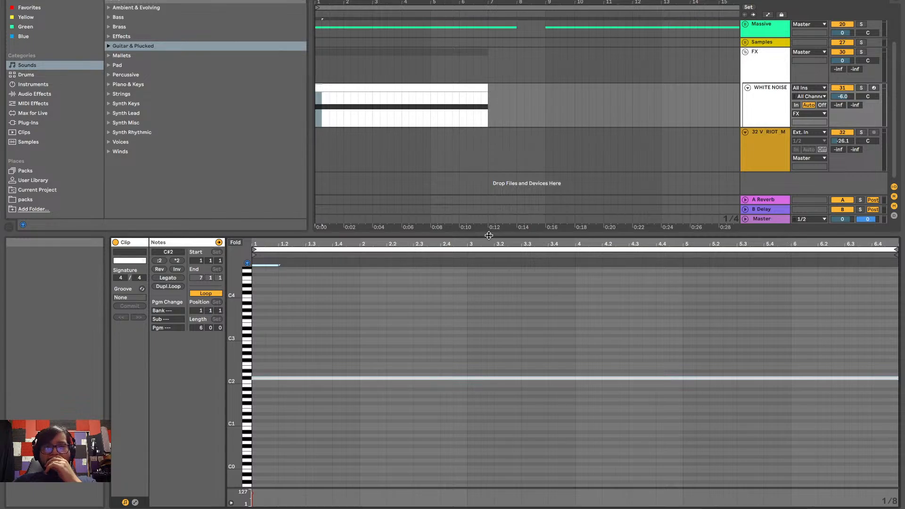
{"action": "left_click_drag", "start_coordinate": [488, 235], "coordinate": [476, 492]}
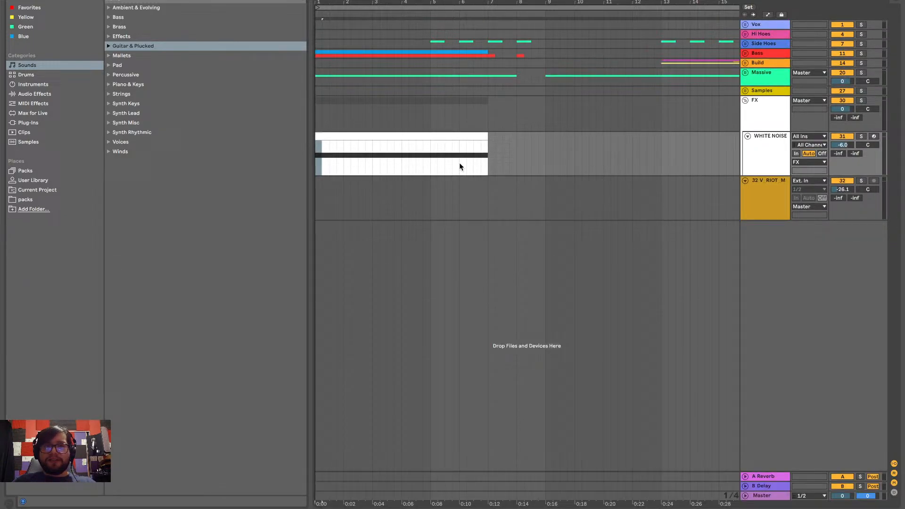
{"action": "left_click", "coordinate": [432, 139]}
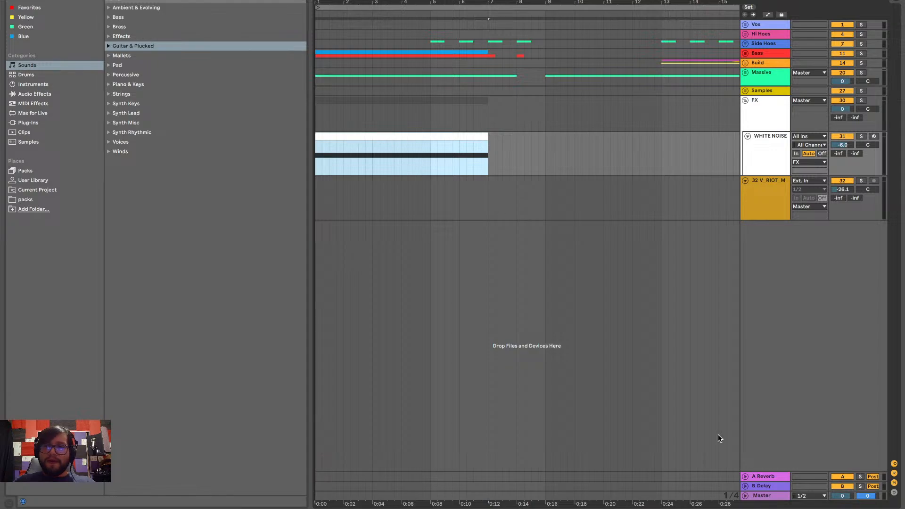
{"action": "left_click", "coordinate": [759, 171]}
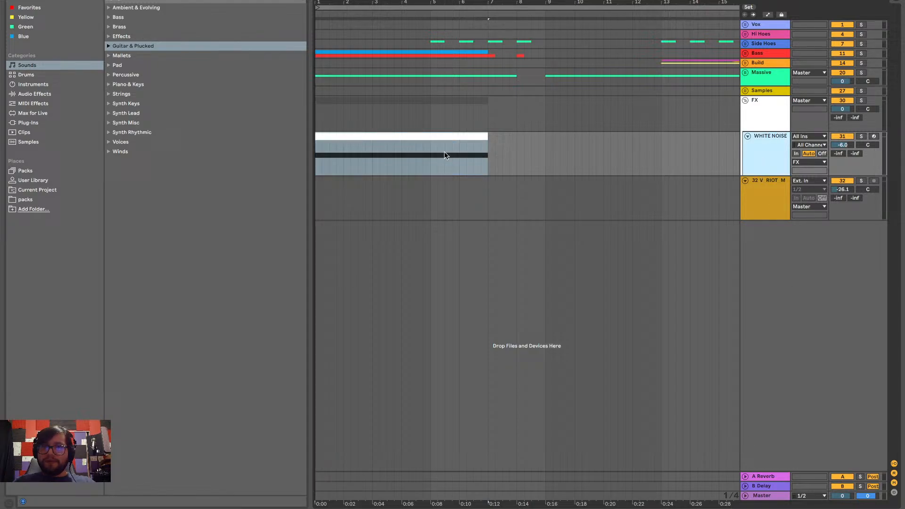
{"action": "left_click", "coordinate": [318, 163]}
{"action": "key", "text": "space"}
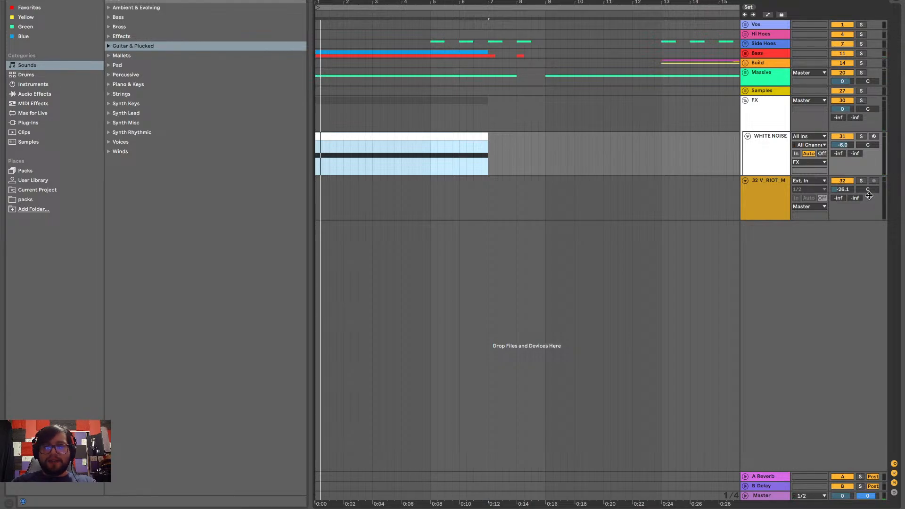
Enlarge the track heights to fill the arrangement and show the automation lanes
{"action": "key", "text": "h"}
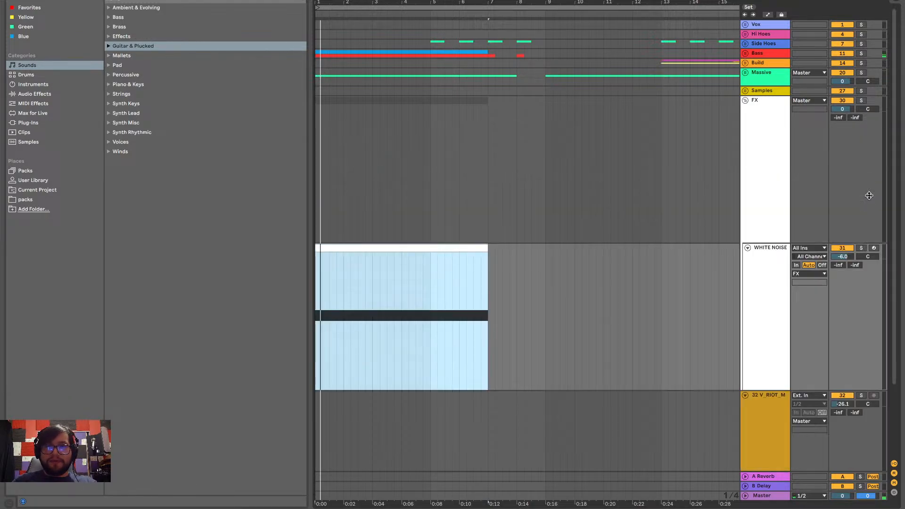
{"action": "key", "text": "a"}
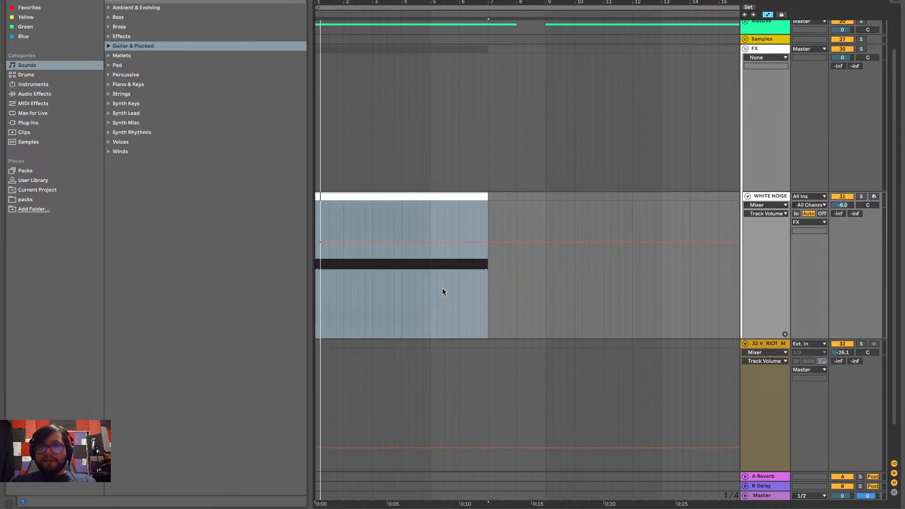
{"action": "scroll", "coordinate": [443, 290], "scroll_direction": "down", "scroll_amount": 3}
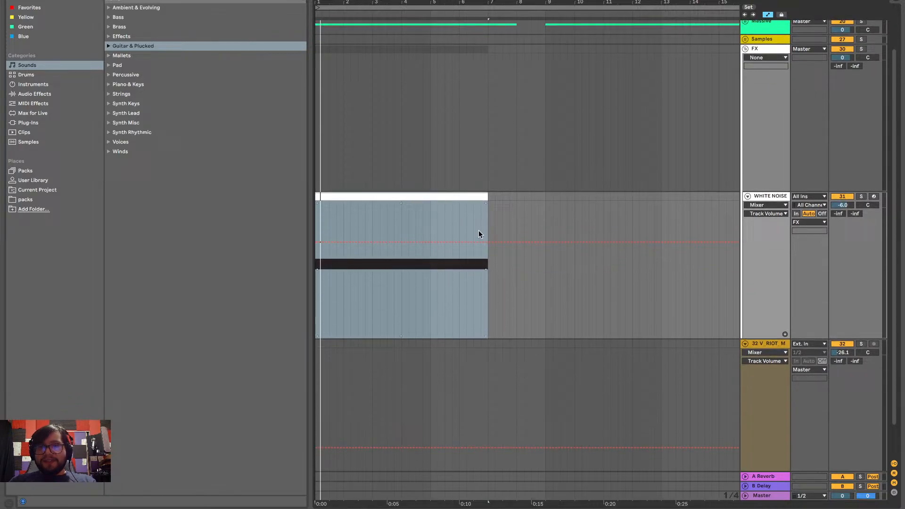
Set the WHITE NOISE track's automation lane to the Frequency parameter of Auto Filter
{"action": "left_click", "coordinate": [775, 208]}
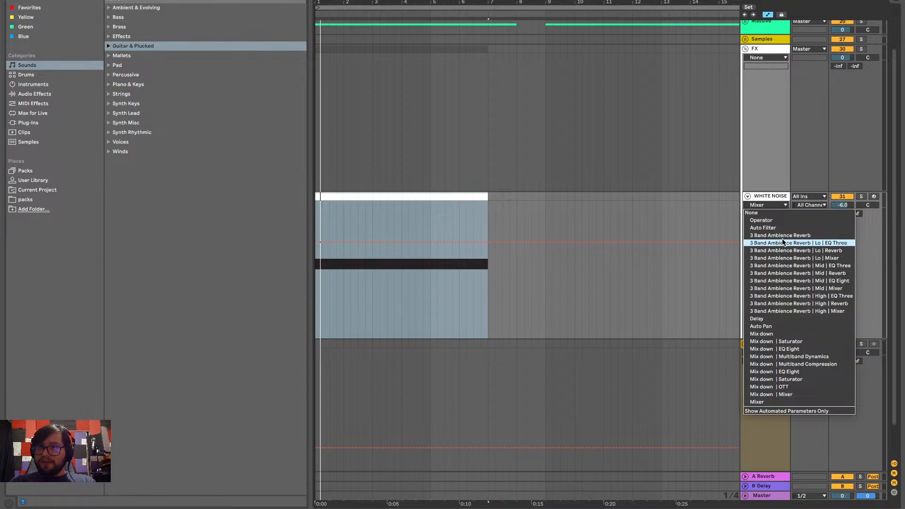
{"action": "left_click", "coordinate": [774, 209]}
{"action": "left_click", "coordinate": [774, 210]}
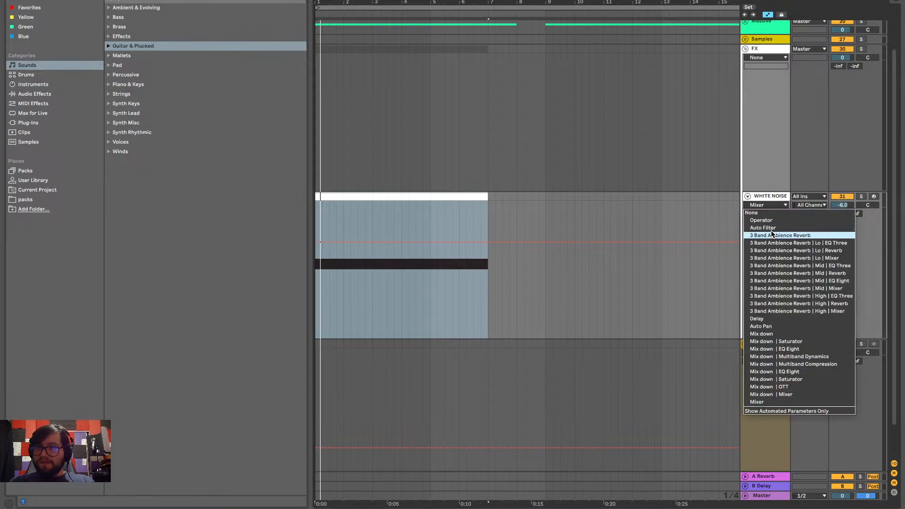
{"action": "left_click", "coordinate": [773, 234]}
{"action": "left_click", "coordinate": [774, 215]}
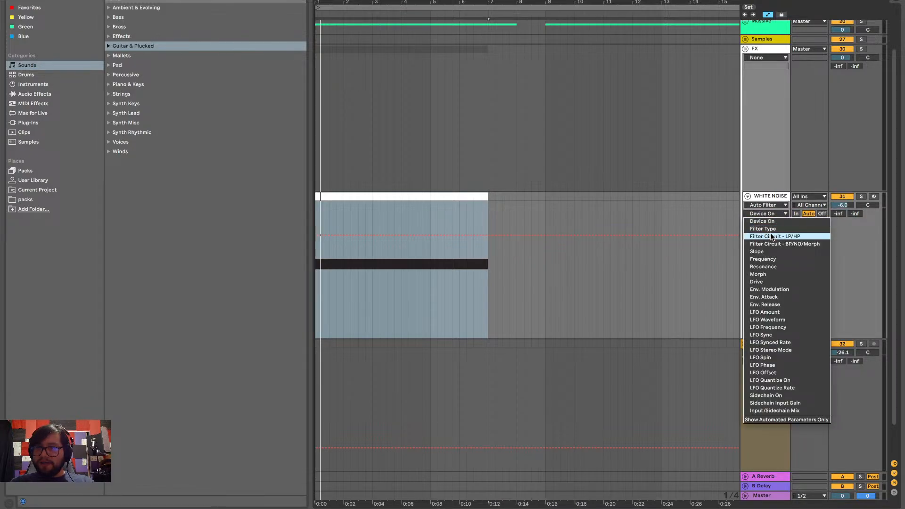
{"action": "left_click", "coordinate": [768, 259]}
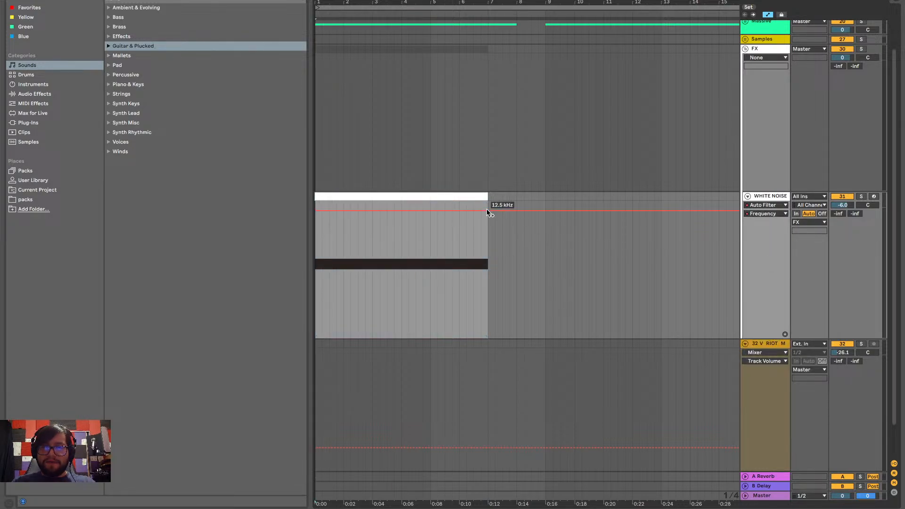
Ramp the Auto Filter frequency automation down to about 34 Hz near the end of the white noise clip, and play the sweep
{"action": "left_click_drag", "start_coordinate": [483, 210], "coordinate": [481, 332]}
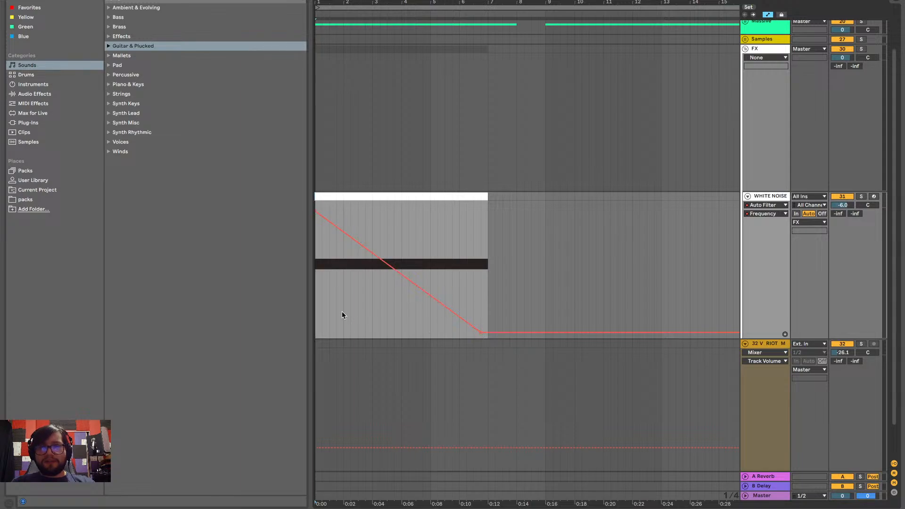
{"action": "key", "text": "space"}
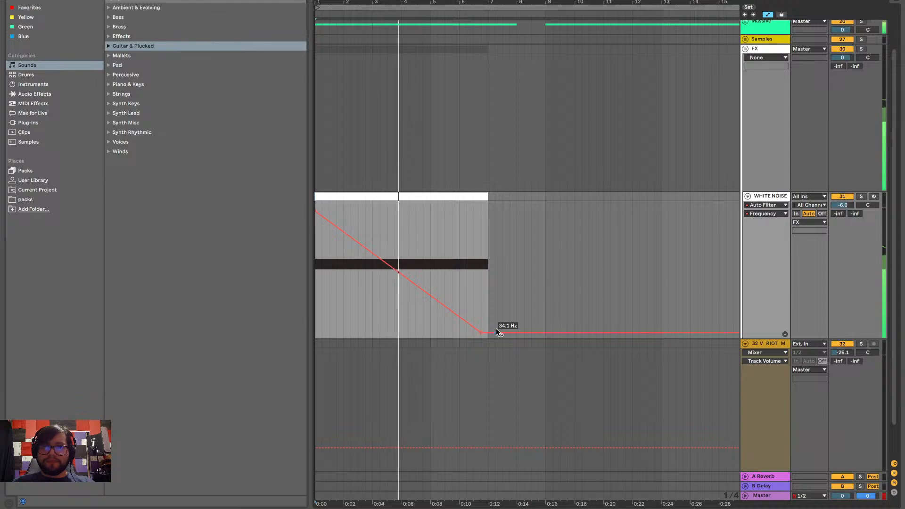
Move the Auto Filter frequency ramp's end point to the white noise clip's end at 26.0 Hz, and stop playback
{"action": "left_click_drag", "start_coordinate": [497, 331], "coordinate": [505, 336]}
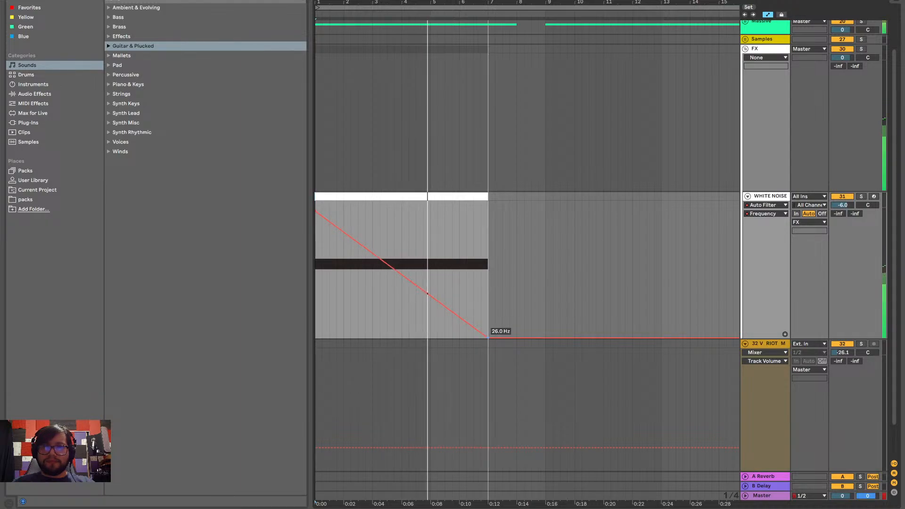
{"action": "key", "text": "space"}
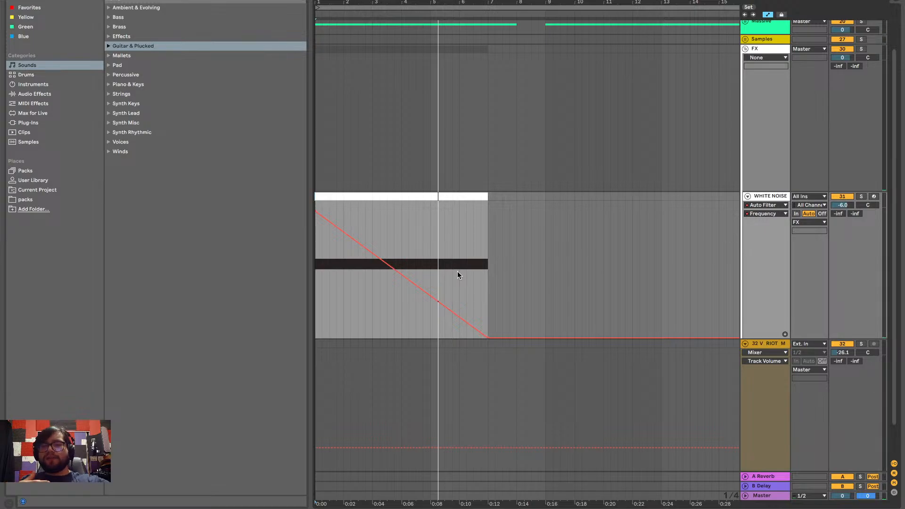
{"action": "scroll", "coordinate": [820, 212], "scroll_direction": "up", "scroll_amount": 1}
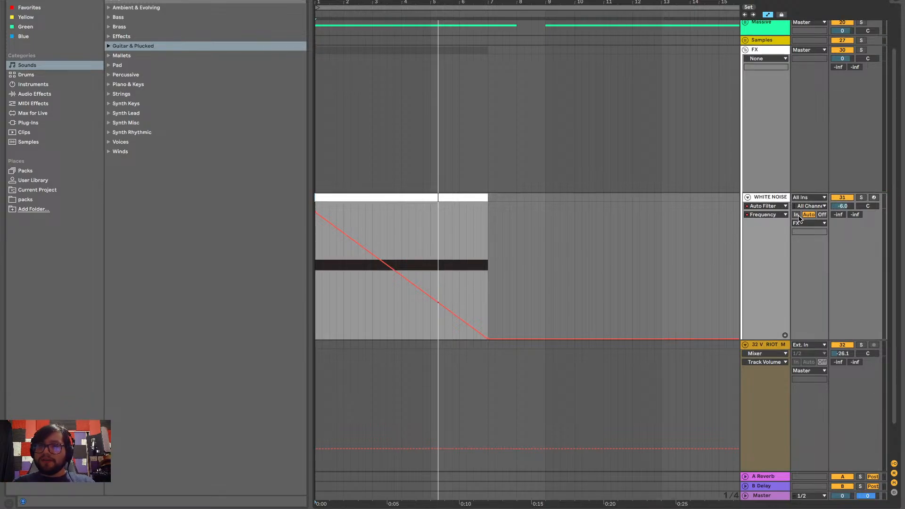
Show the WHITE NOISE track's device chain with the Mix down rack unfolded
{"action": "left_click", "coordinate": [778, 196]}
{"action": "left_click", "coordinate": [843, 508]}
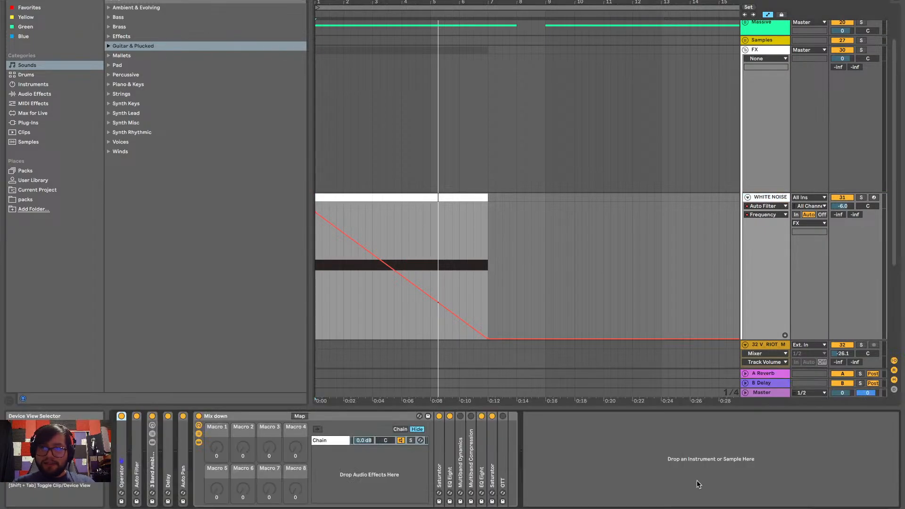
{"action": "double_click", "coordinate": [225, 417]}
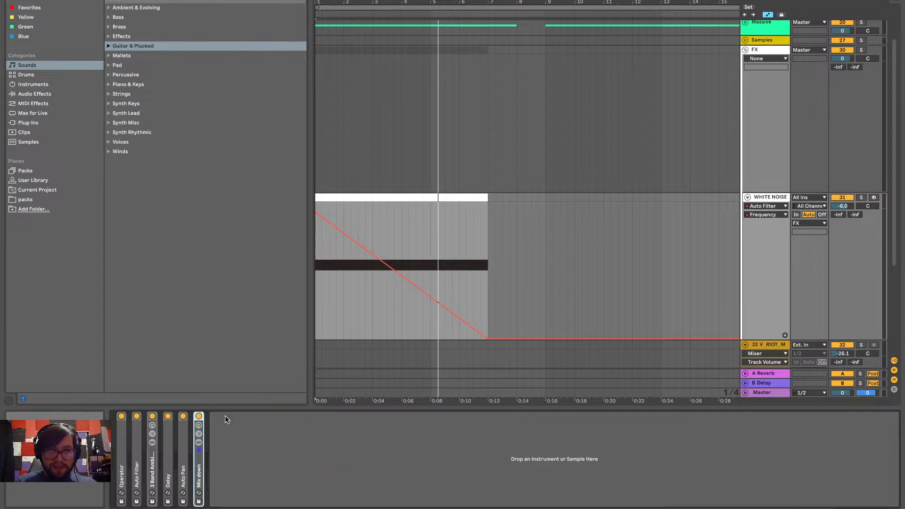
{"action": "double_click", "coordinate": [198, 469]}
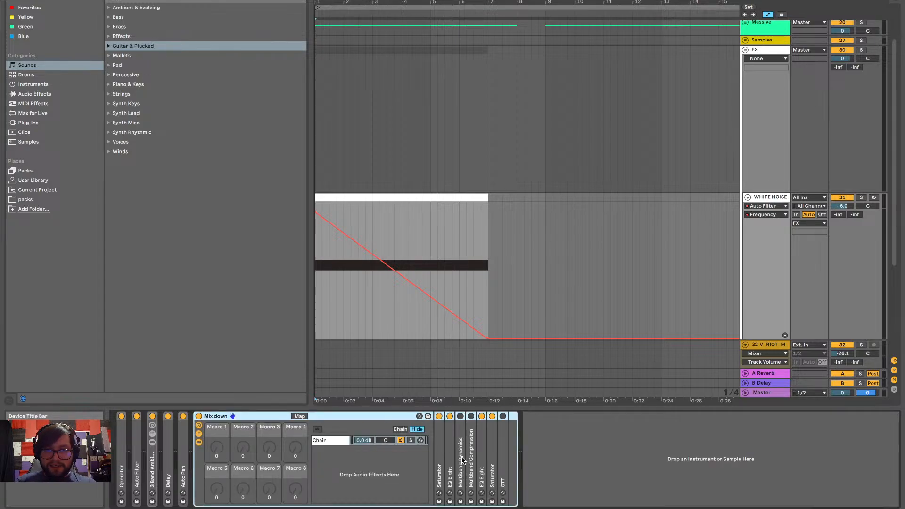
Unfold both Saturators in the Mix down rack and check the Auto Pan settings, leaving Auto Pan folded
{"action": "double_click", "coordinate": [442, 464]}
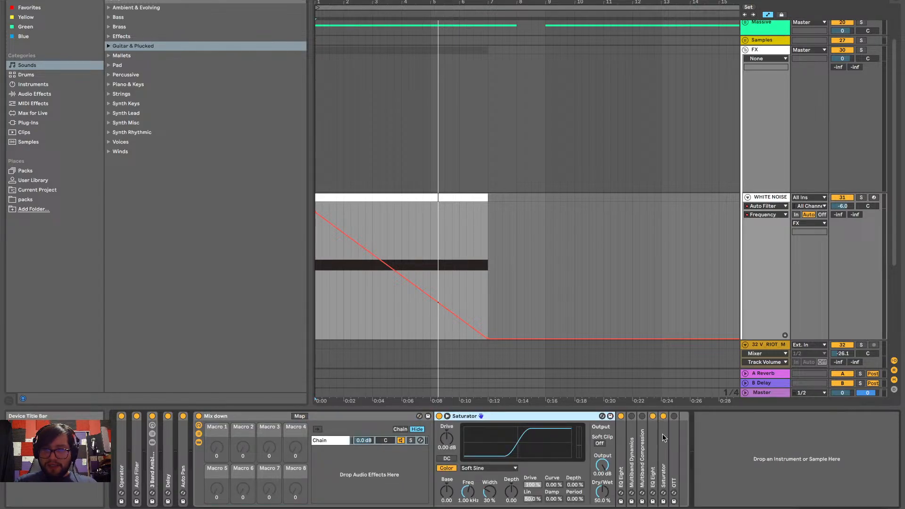
{"action": "double_click", "coordinate": [662, 436]}
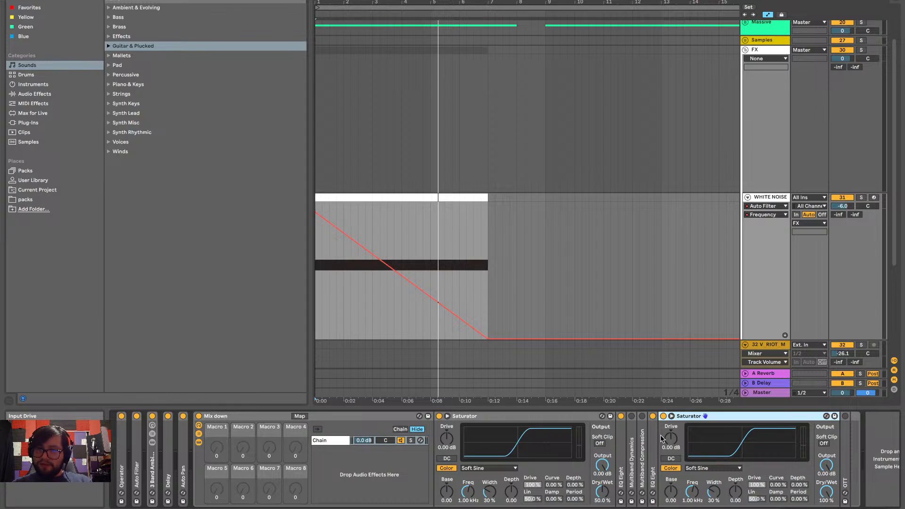
{"action": "double_click", "coordinate": [632, 442]}
{"action": "double_click", "coordinate": [680, 417]}
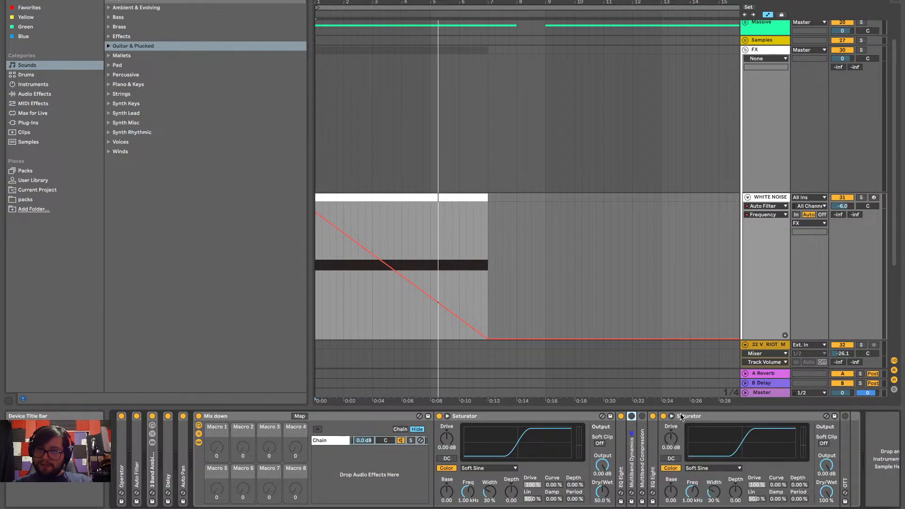
{"action": "double_click", "coordinate": [184, 468]}
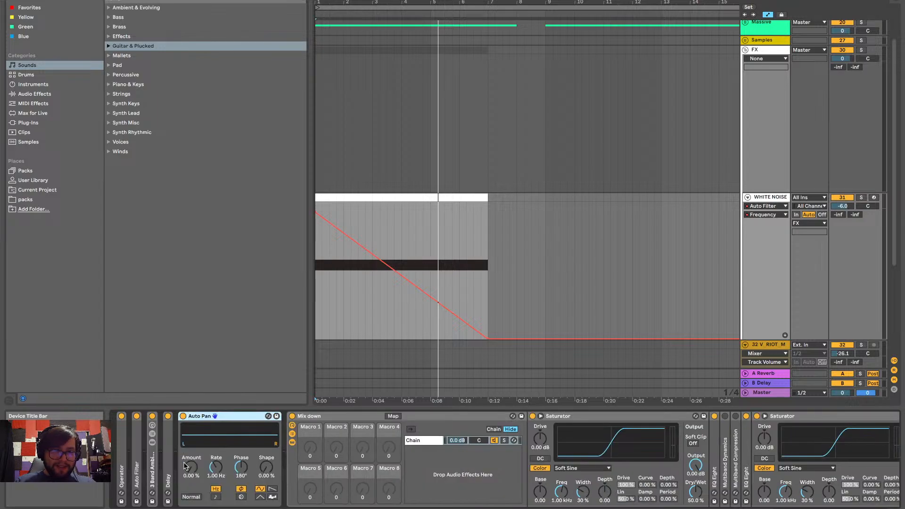
{"action": "double_click", "coordinate": [198, 418]}
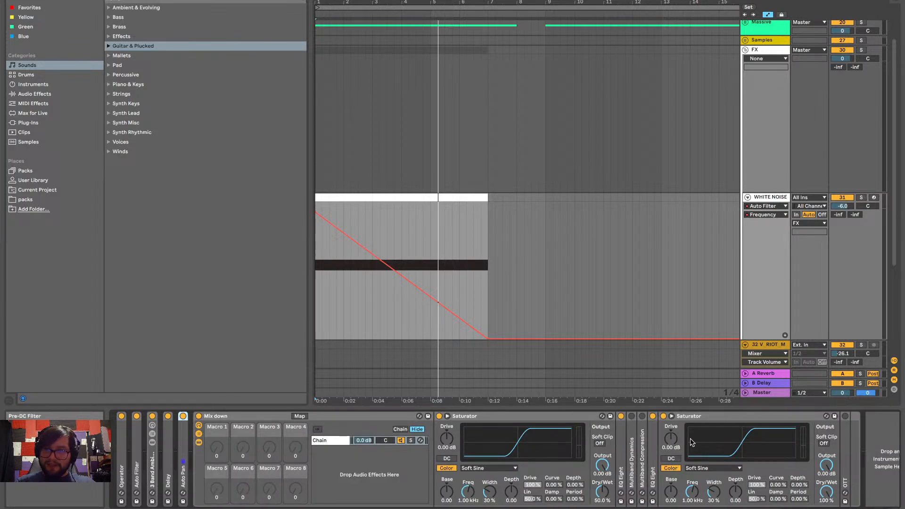
Lower the WHITE NOISE track volume to -20.0 dB and play the arrangement to check the level
{"action": "left_click", "coordinate": [846, 209]}
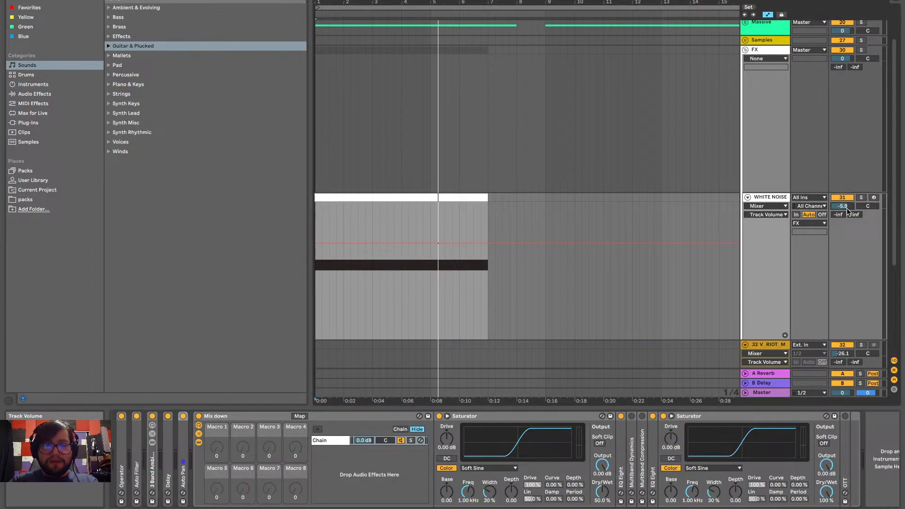
{"action": "key", "text": "space"}
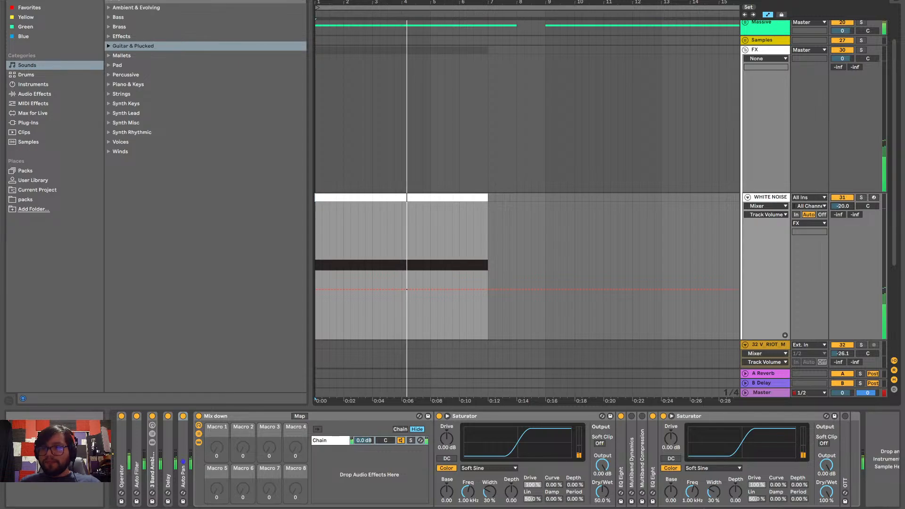
{"action": "key", "text": "space"}
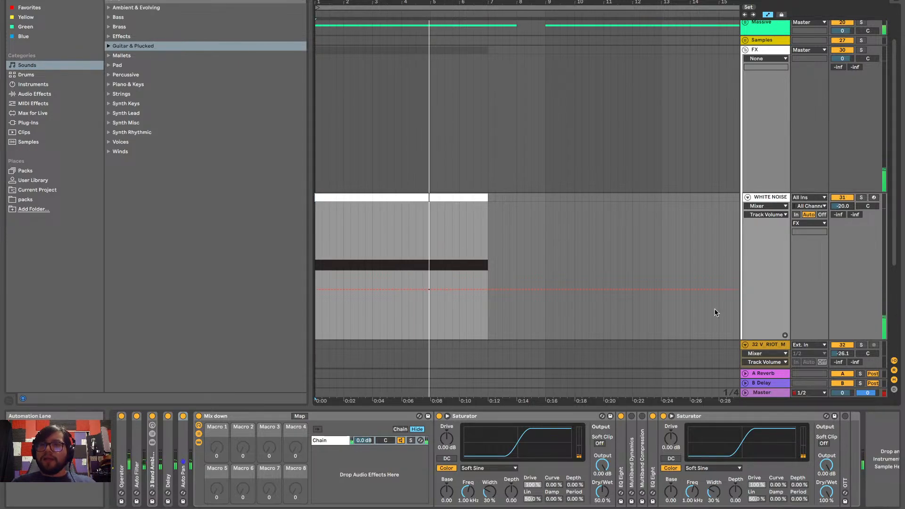
Deactivate the Massive group track
{"action": "scroll", "coordinate": [716, 310], "scroll_direction": "up", "scroll_amount": 3}
{"action": "left_click", "coordinate": [847, 73]}
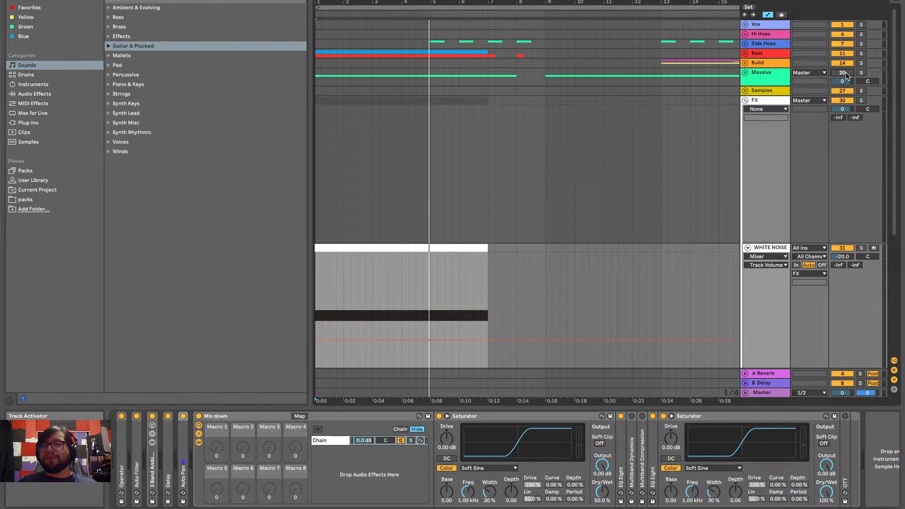
{"action": "scroll", "coordinate": [846, 73], "scroll_direction": "down", "scroll_amount": 3}
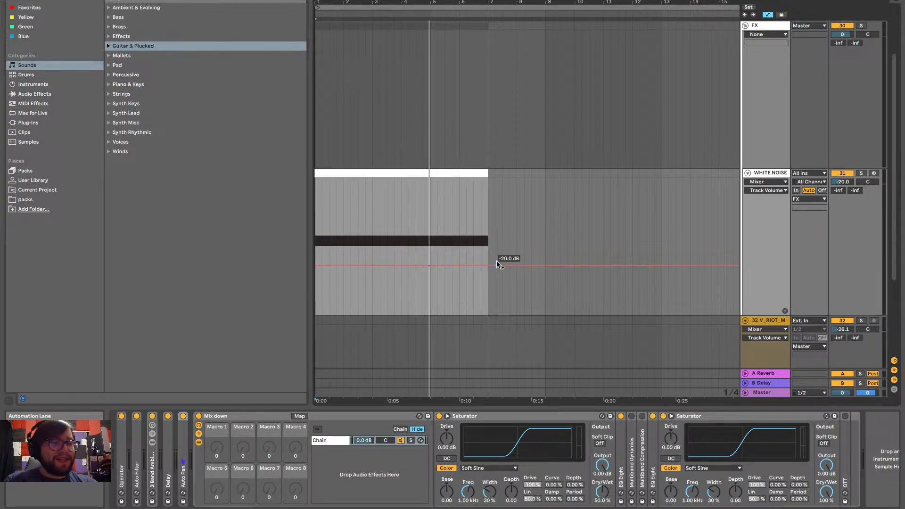
Play the white noise clip from just after its start in bar 1
{"action": "scroll", "coordinate": [416, 268], "scroll_direction": "up", "scroll_amount": 3}
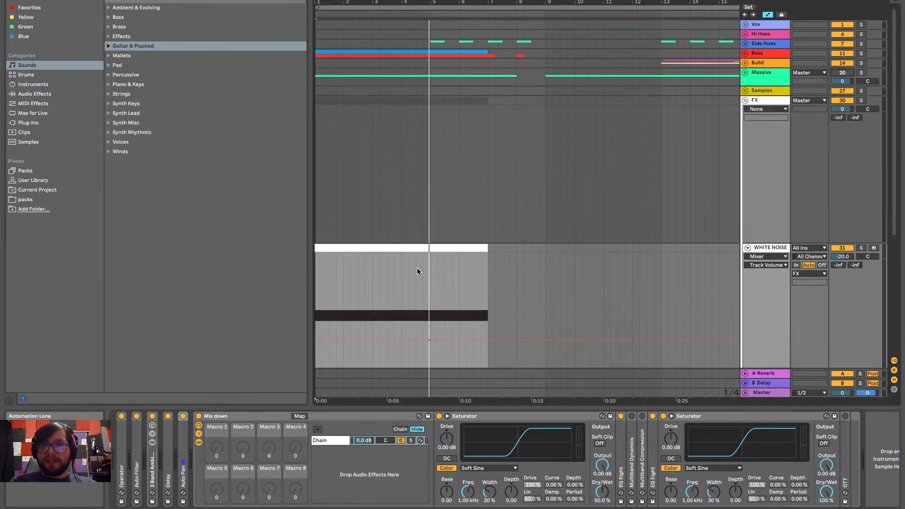
{"action": "scroll", "coordinate": [409, 233], "scroll_direction": "down", "scroll_amount": 7}
{"action": "key", "text": "minus"}
{"action": "scroll", "coordinate": [366, 179], "scroll_direction": "up", "scroll_amount": 4}
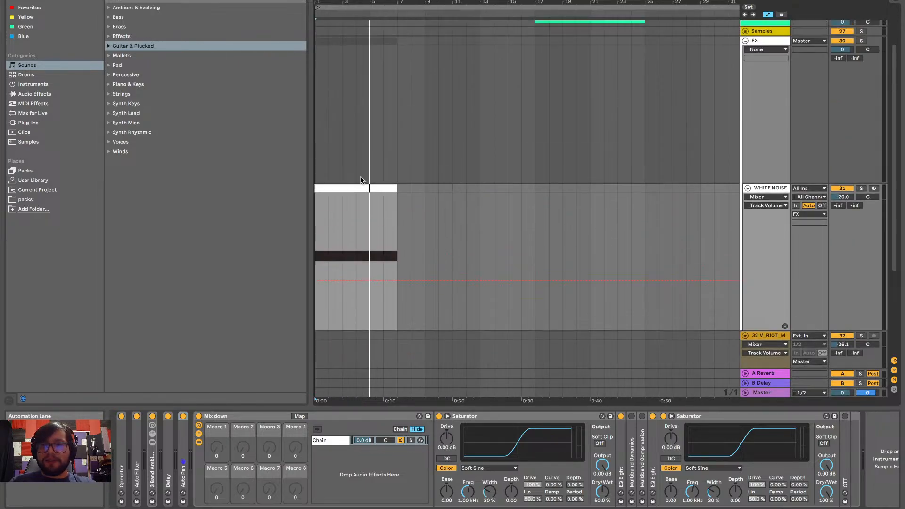
{"action": "key", "text": "plus"}
{"action": "key", "text": "plus"}
{"action": "key", "text": "plus"}
{"action": "scroll", "coordinate": [361, 180], "scroll_direction": "down", "scroll_amount": 5}
{"action": "scroll", "coordinate": [362, 179], "scroll_direction": "up", "scroll_amount": 8}
{"action": "scroll", "coordinate": [362, 179], "scroll_direction": "down", "scroll_amount": 2}
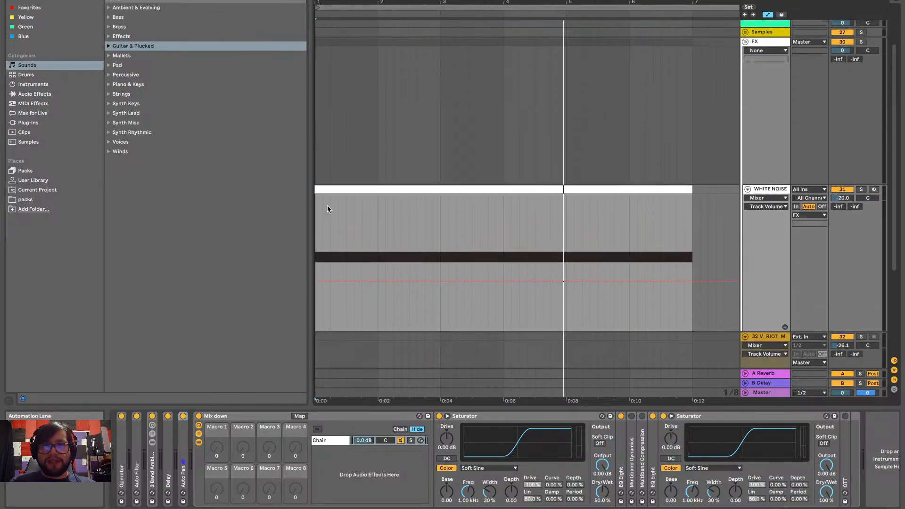
{"action": "left_click", "coordinate": [323, 243]}
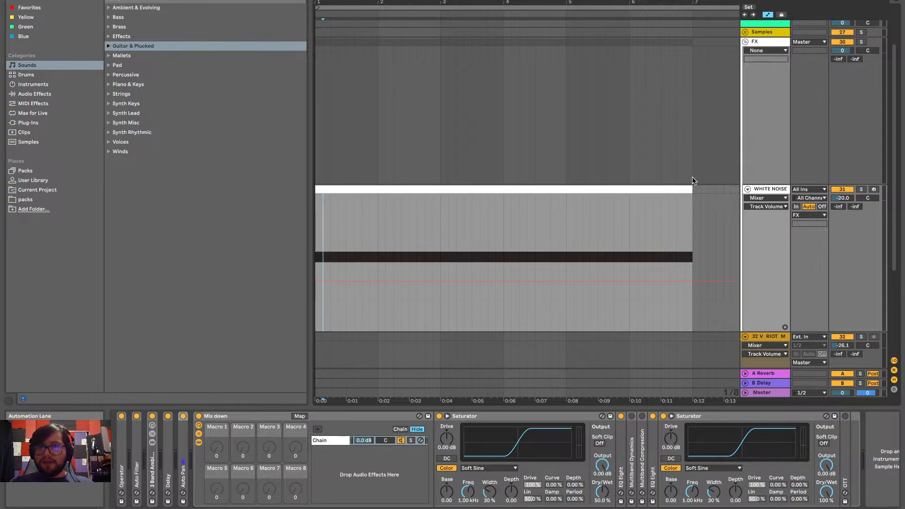
{"action": "key", "text": "space"}
Switch the WHITE NOISE track's automation display from the mixer volume to the Auto Filter's Frequency
{"action": "left_click", "coordinate": [768, 198]}
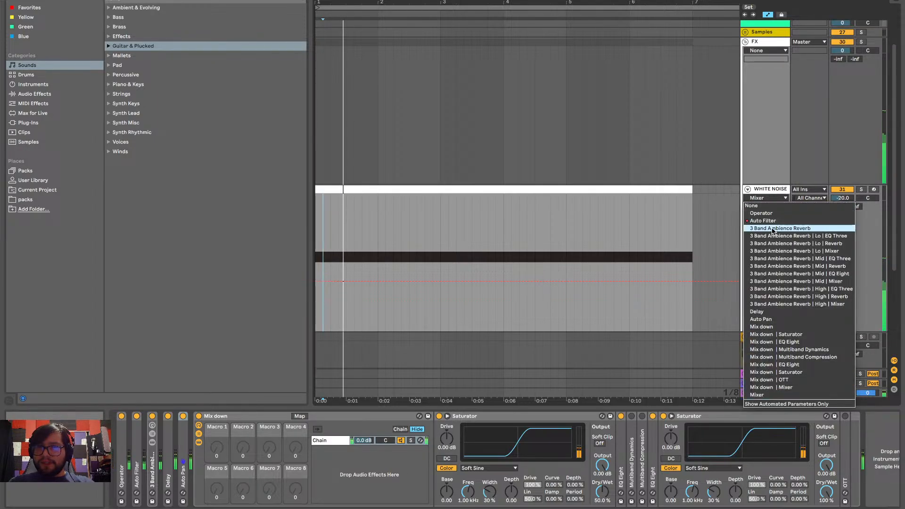
{"action": "left_click", "coordinate": [762, 221]}
{"action": "scroll", "coordinate": [622, 281], "scroll_direction": "down", "scroll_amount": 1}
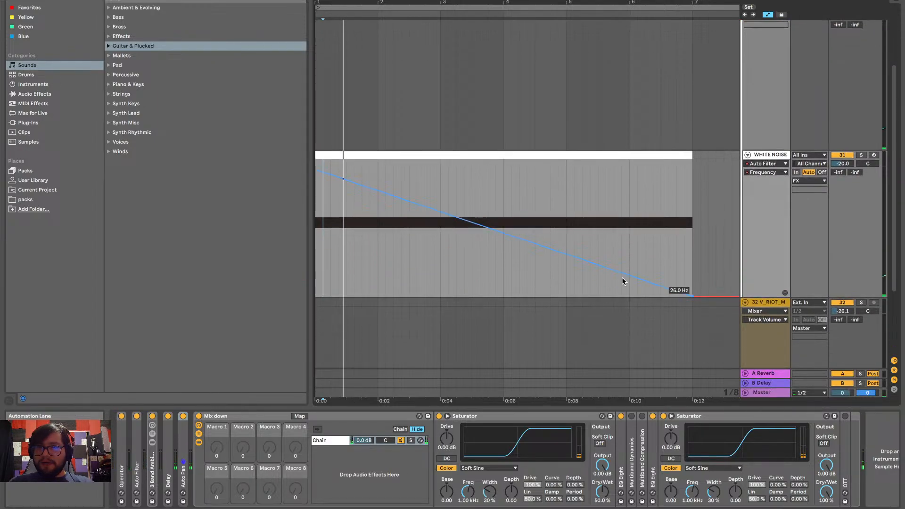
Place the Auto Filter Frequency automation in its own separate lane below the WHITE NOISE track
{"action": "scroll", "coordinate": [622, 278], "scroll_direction": "down", "scroll_amount": 4}
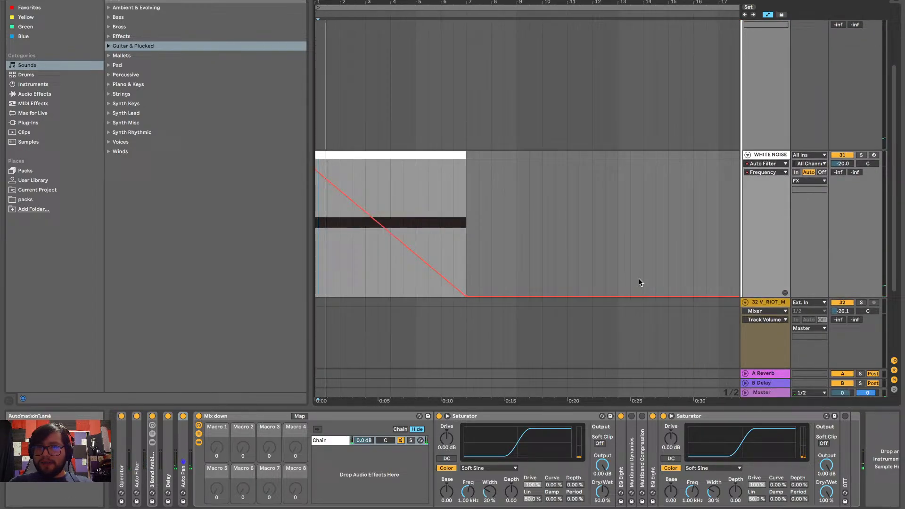
{"action": "left_click", "coordinate": [786, 295]}
{"action": "scroll", "coordinate": [496, 256], "scroll_direction": "down", "scroll_amount": 2}
{"action": "scroll", "coordinate": [471, 250], "scroll_direction": "up", "scroll_amount": 3}
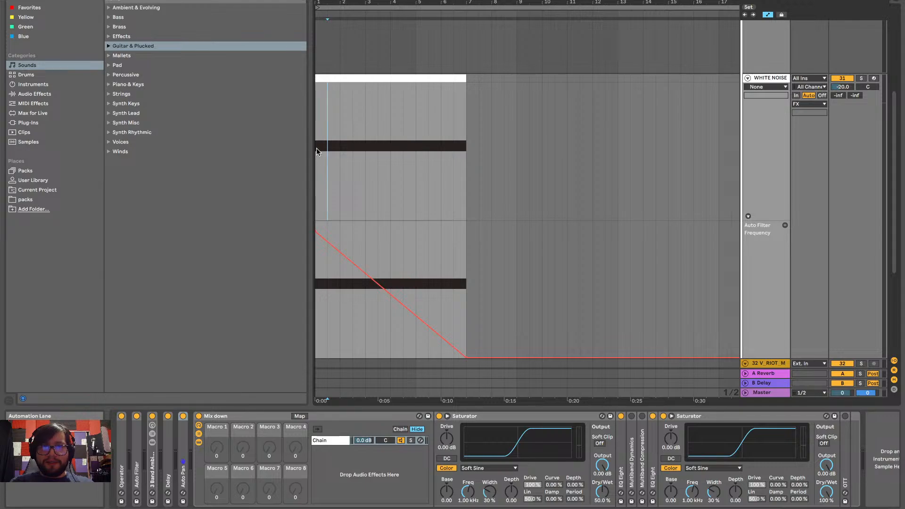
Bend the Auto Filter frequency ramp downward into a curve that falls faster at the start, and play the sweep
{"action": "scroll", "coordinate": [357, 231], "scroll_direction": "down", "scroll_amount": 1}
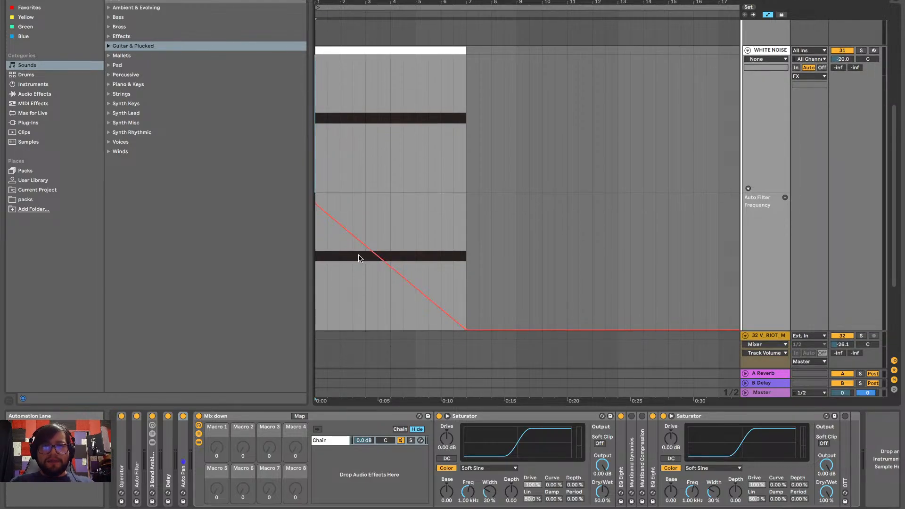
{"action": "scroll", "coordinate": [361, 254], "scroll_direction": "up", "scroll_amount": 1}
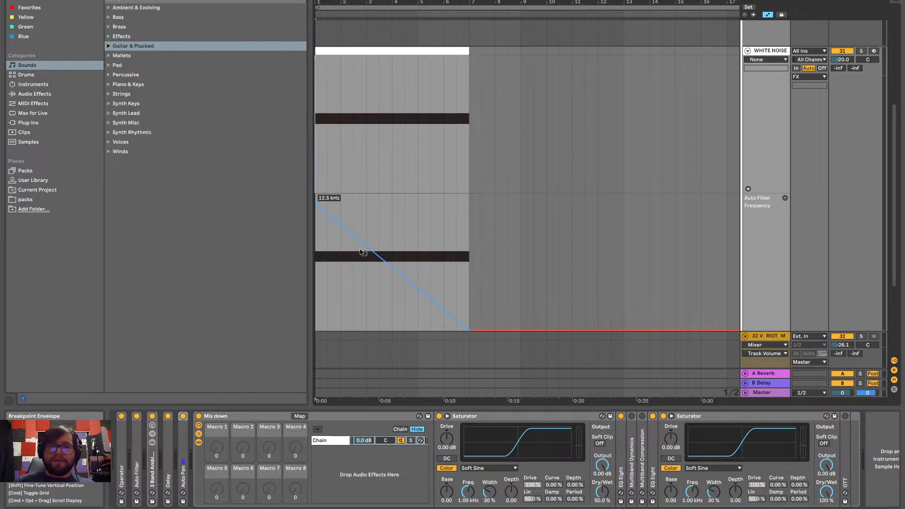
{"action": "left_click_drag", "start_coordinate": [361, 252], "coordinate": [361, 283]}
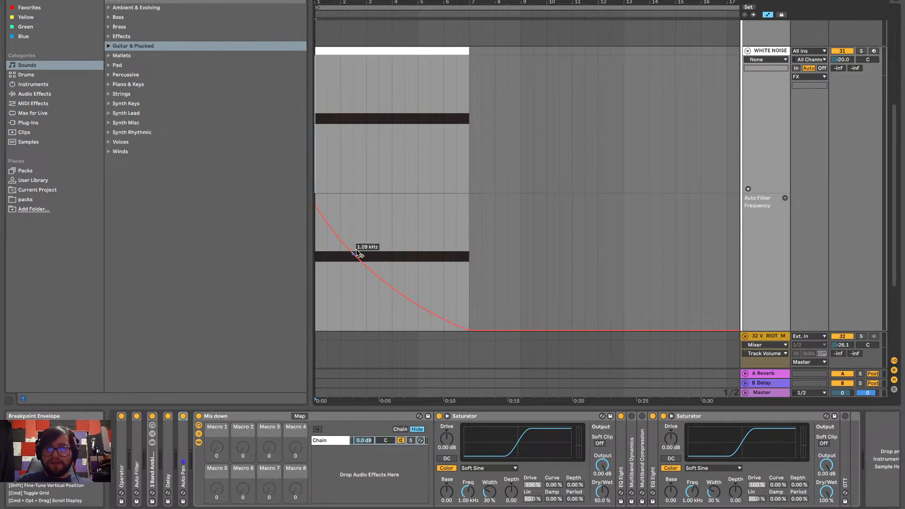
{"action": "key", "text": "space"}
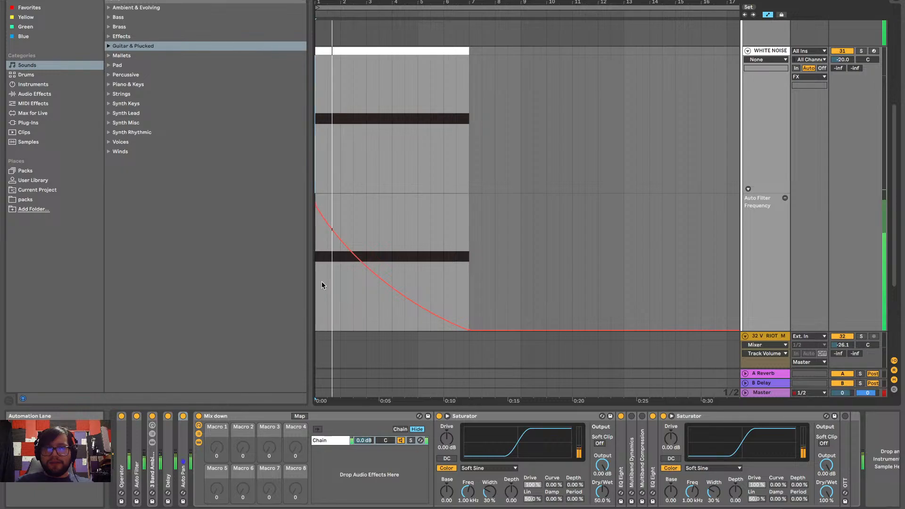
{"action": "scroll", "coordinate": [513, 294], "scroll_direction": "up", "scroll_amount": 2}
{"action": "scroll", "coordinate": [513, 290], "scroll_direction": "down", "scroll_amount": 1}
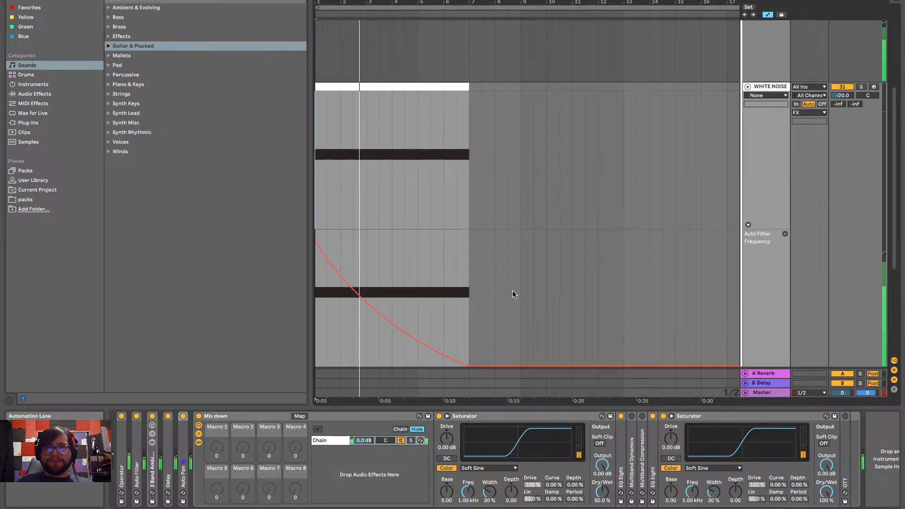
Display the Auto Filter Frequency automation in the WHITE NOISE track's main lane as well
{"action": "scroll", "coordinate": [512, 290], "scroll_direction": "up", "scroll_amount": 1}
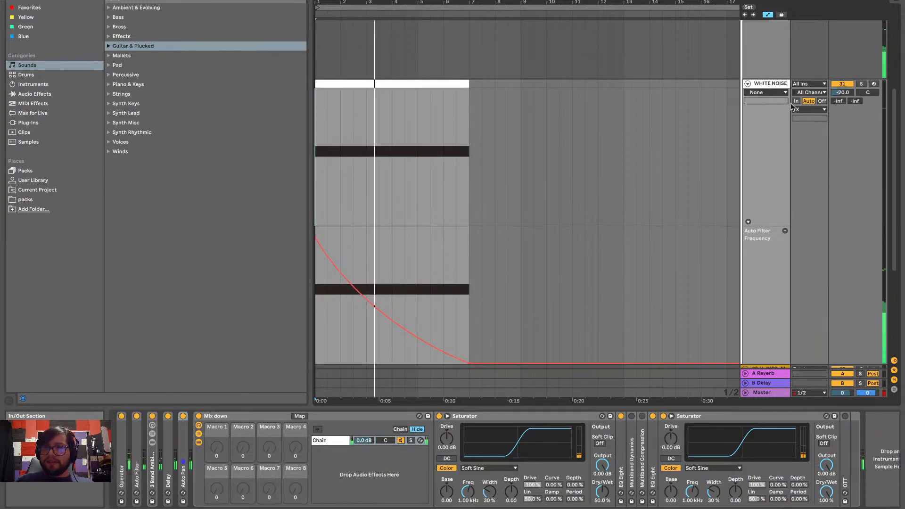
{"action": "left_click", "coordinate": [767, 92]}
{"action": "left_click", "coordinate": [771, 115]}
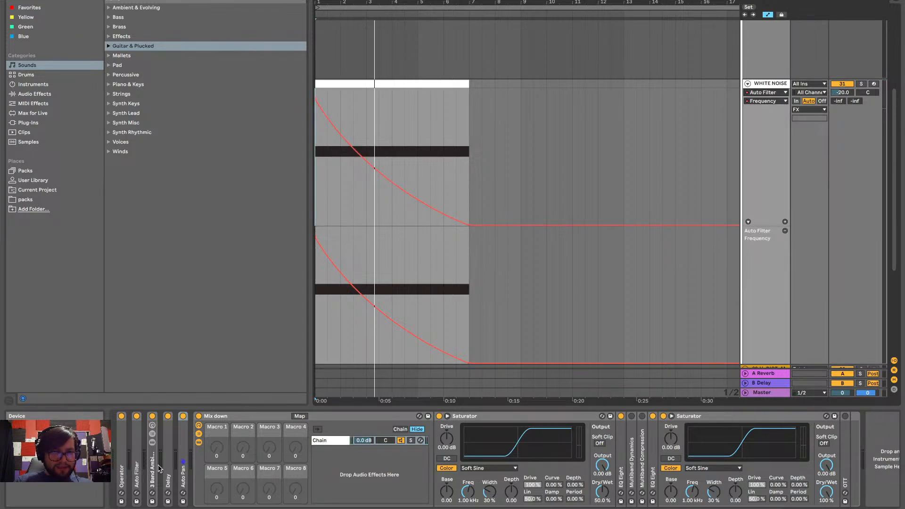
Unfold the WHITE NOISE track's Operator, Auto Filter, 3 Band Ambience Reverb and Delay devices to inspect their settings
{"action": "double_click", "coordinate": [118, 472]}
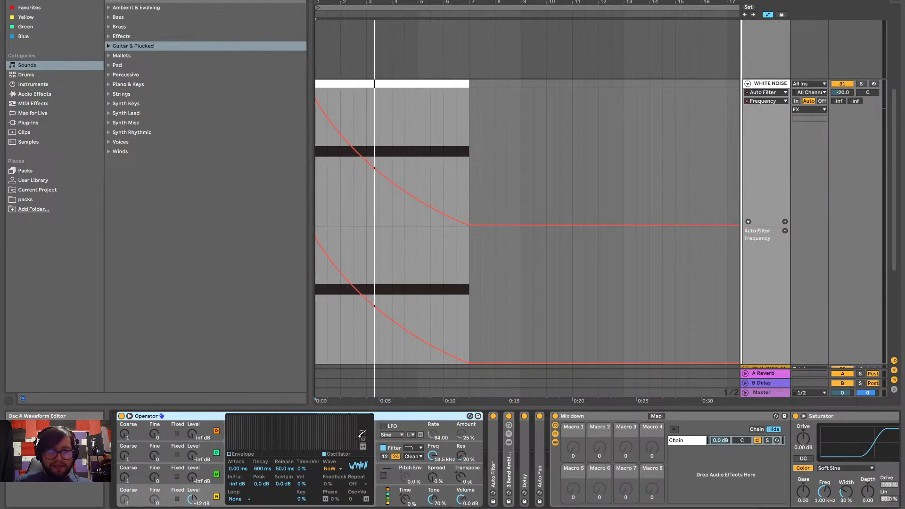
{"action": "double_click", "coordinate": [495, 455]}
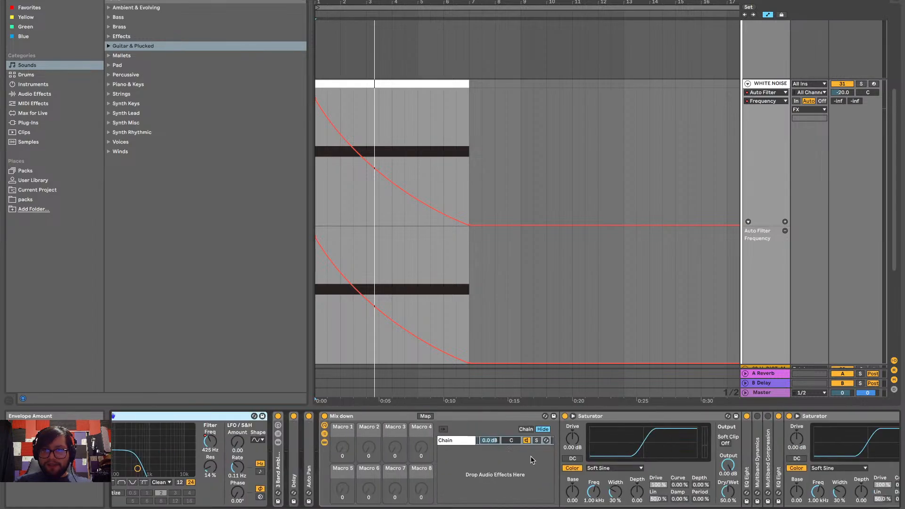
{"action": "double_click", "coordinate": [282, 473]}
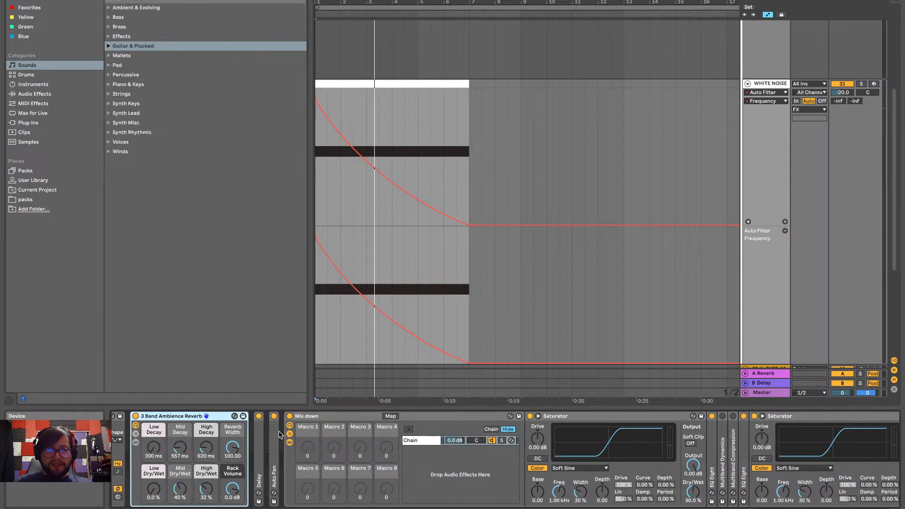
{"action": "double_click", "coordinate": [259, 452]}
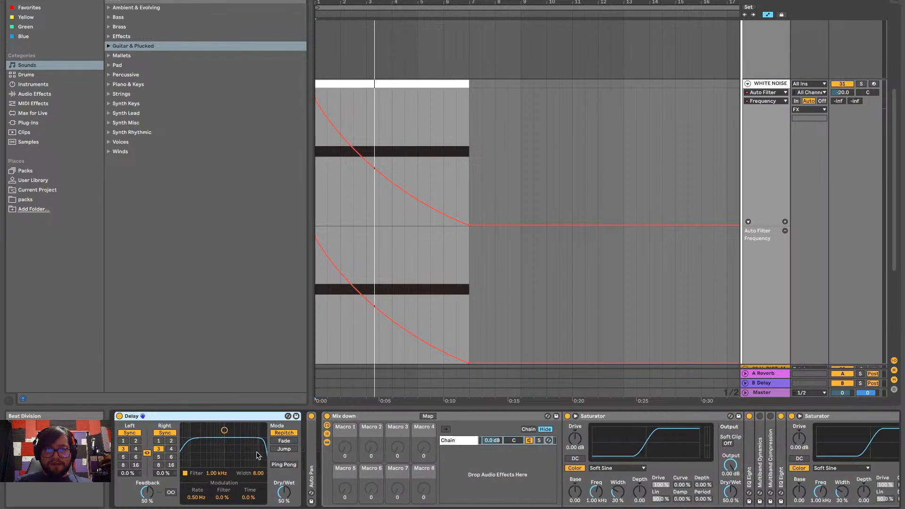
Unfold the Auto Pan on the WHITE NOISE track and set its Amount to 100% and Rate to 17.0 Hz while playing
{"action": "double_click", "coordinate": [296, 453]}
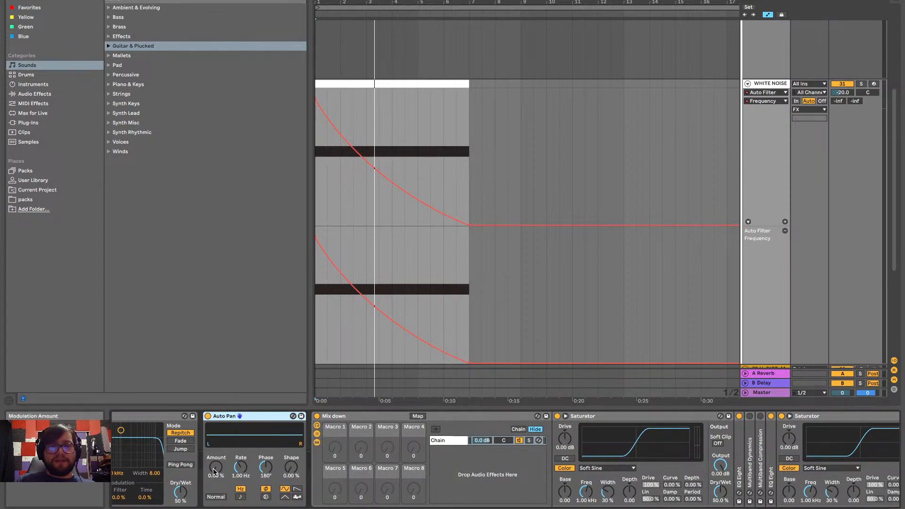
{"action": "key", "text": "space"}
{"action": "left_click_drag", "start_coordinate": [218, 471], "coordinate": [218, 405]}
{"action": "key", "text": "space"}
{"action": "key", "text": "space"}
{"action": "left_click_drag", "start_coordinate": [243, 465], "coordinate": [242, 447]}
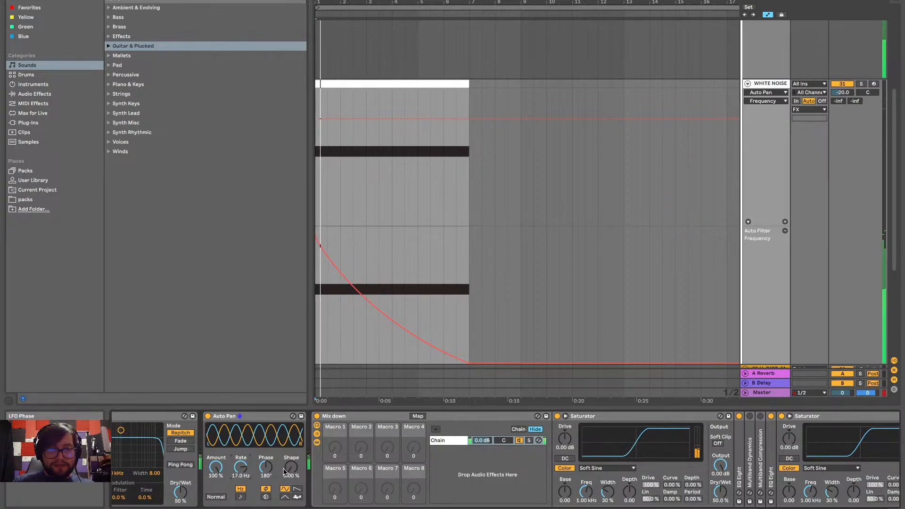
Set the Auto Pan Phase to 0° and play the sweep from the beginning
{"action": "right_click", "coordinate": [266, 467]}
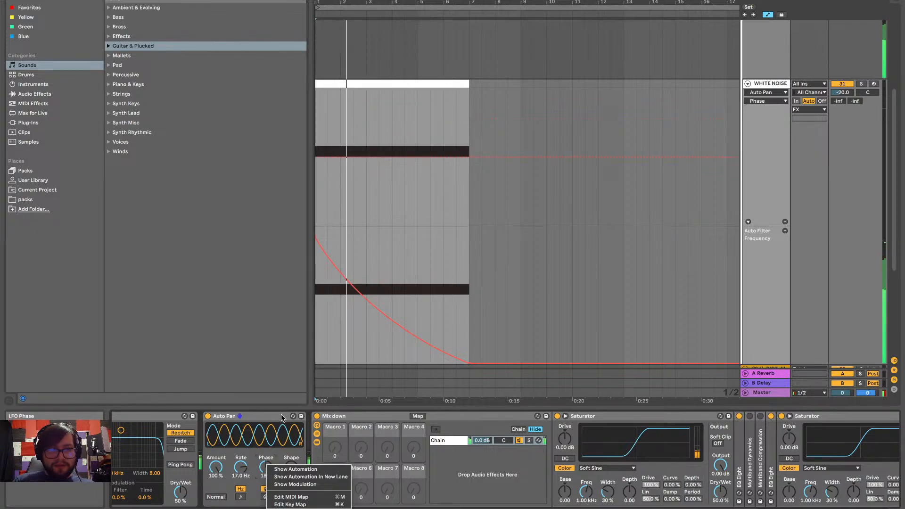
{"action": "left_click", "coordinate": [265, 466]}
{"action": "left_click_drag", "start_coordinate": [265, 468], "coordinate": [264, 492]}
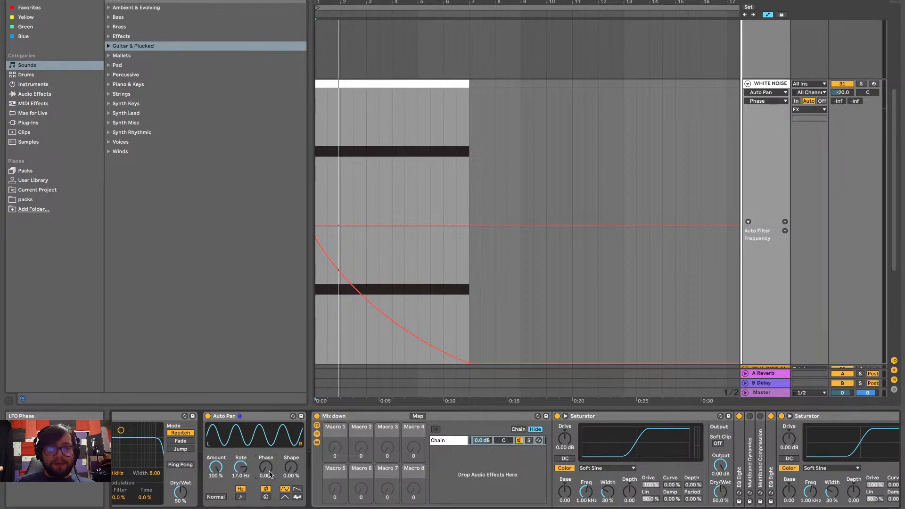
{"action": "key", "text": "space"}
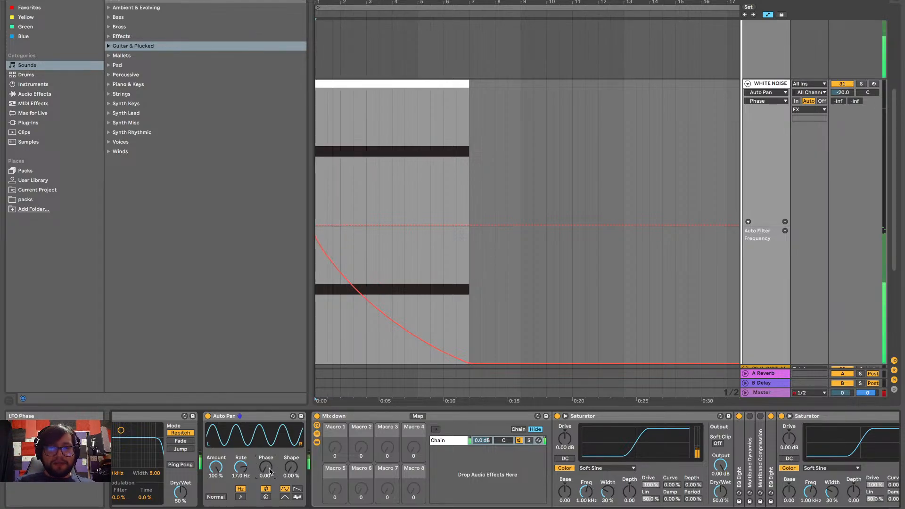
{"action": "key", "text": "space"}
{"action": "key", "text": "space"}
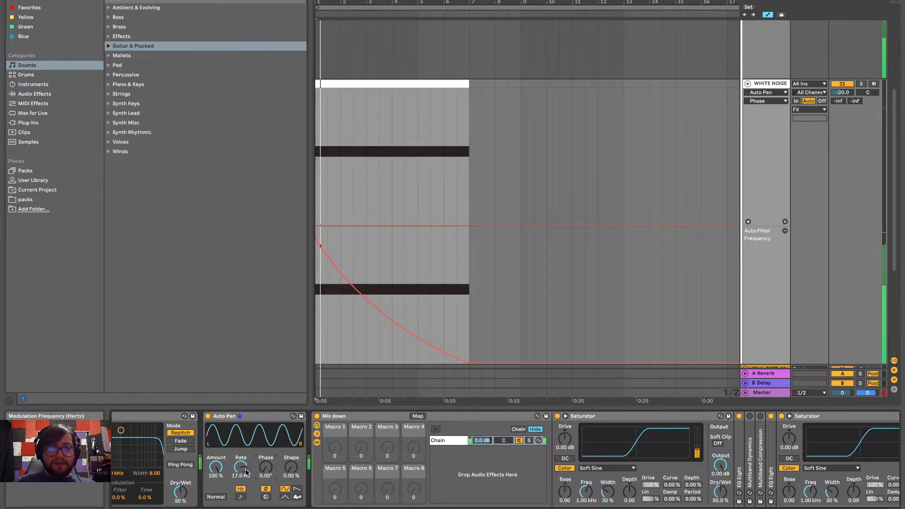
Try a slower Auto Pan Rate of 4.33 Hz and play the sweep
{"action": "key", "text": "space"}
{"action": "key", "text": "space"}
{"action": "left_click_drag", "start_coordinate": [244, 470], "coordinate": [244, 487]}
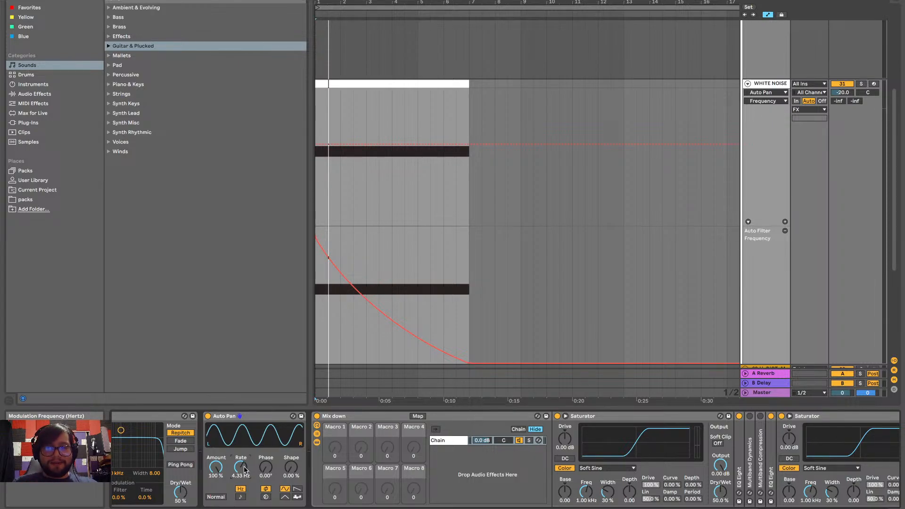
{"action": "key", "text": "space"}
Set the Auto Pan Rate to 66.8 Hz and automate it to fall from the clip's start to its minimum at bar 7
{"action": "left_click_drag", "start_coordinate": [243, 470], "coordinate": [244, 438]}
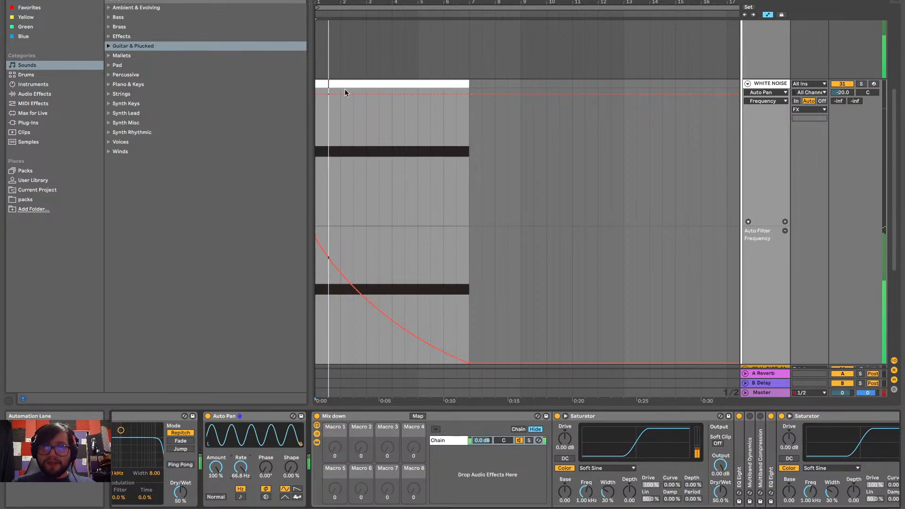
{"action": "left_click", "coordinate": [315, 94]}
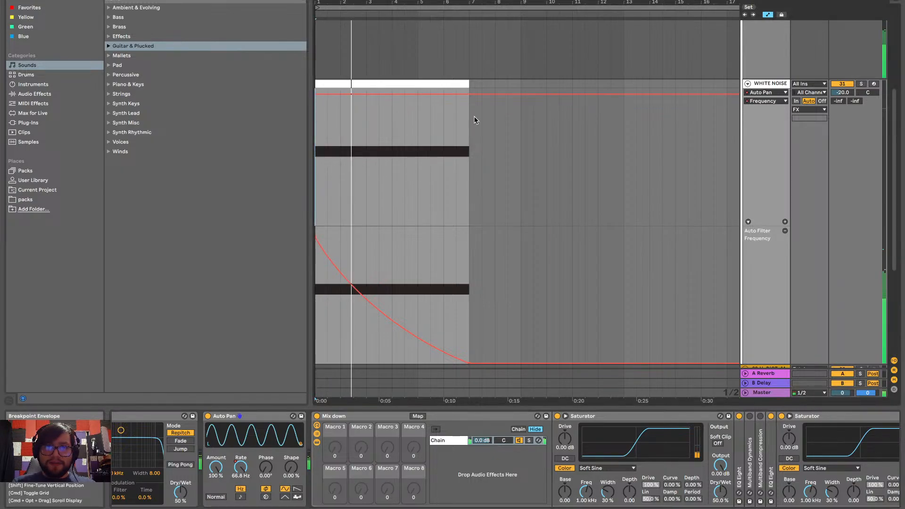
{"action": "left_click_drag", "start_coordinate": [469, 96], "coordinate": [470, 224]}
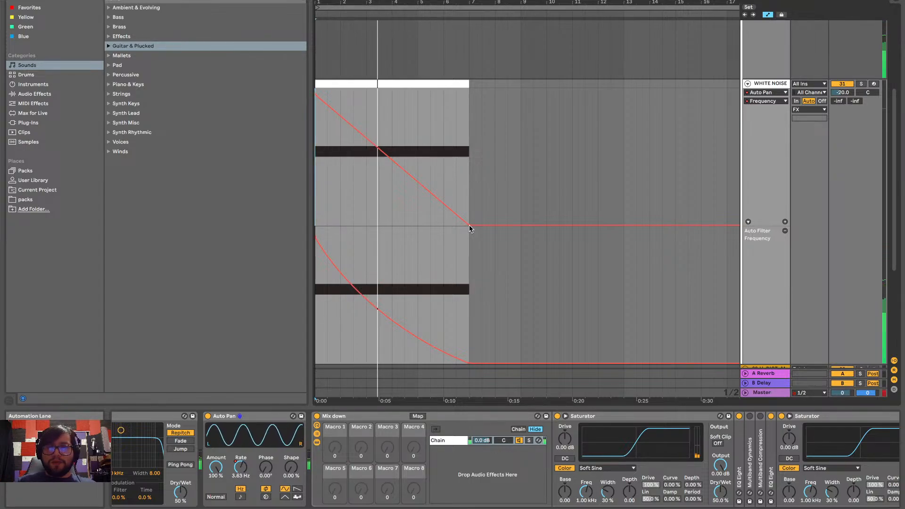
Audition the WHITE NOISE track volume at about -17 dB, return it to -20.0 dB, and restart playback
{"action": "left_click", "coordinate": [843, 93]}
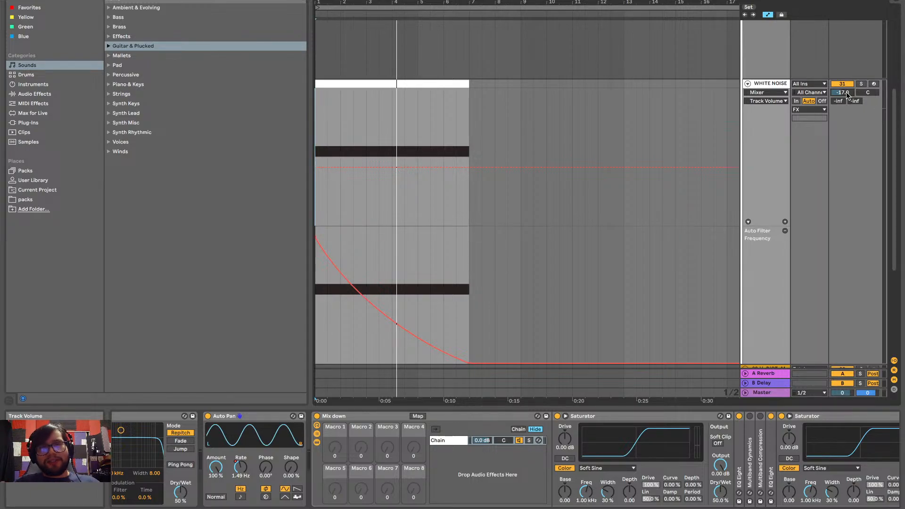
{"action": "key", "text": "space"}
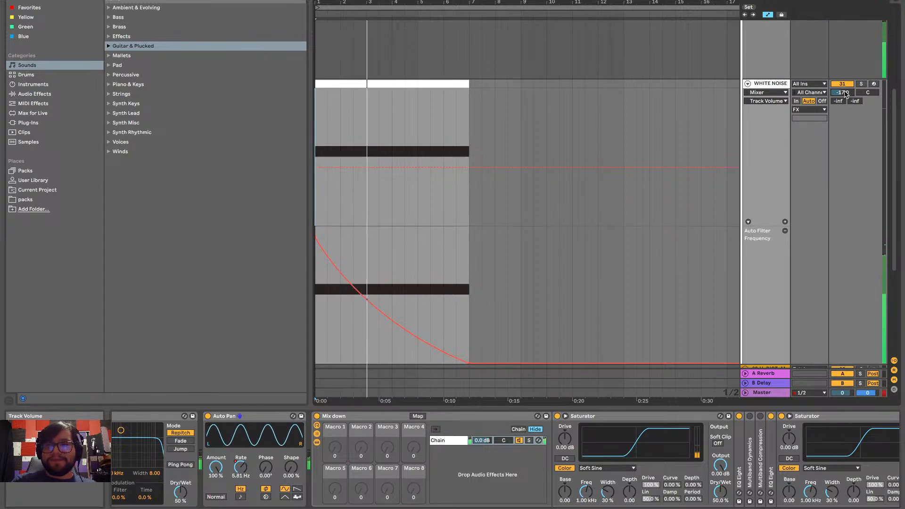
{"action": "left_click_drag", "start_coordinate": [844, 93], "coordinate": [844, 97]}
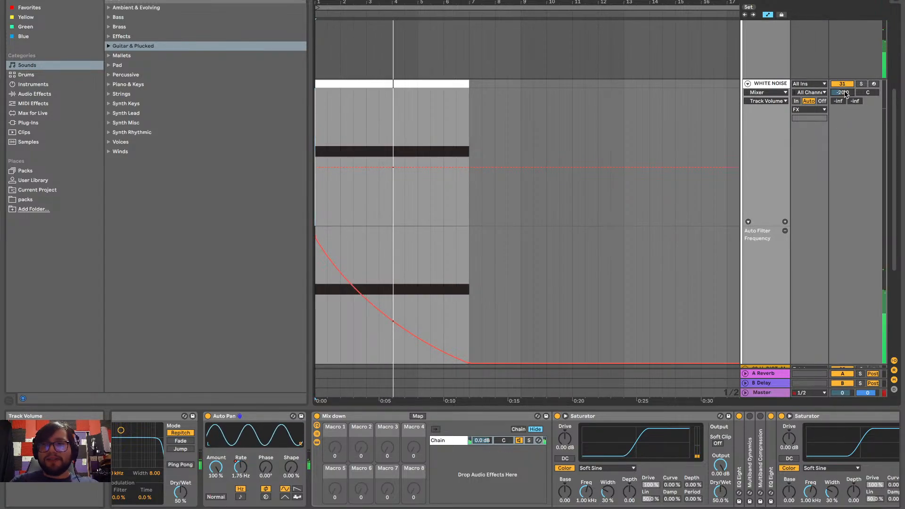
{"action": "key", "text": "space"}
{"action": "key", "text": "space"}
Play the intro and review the WHITE NOISE sweep and its automation against the other tracks
{"action": "scroll", "coordinate": [519, 101], "scroll_direction": "up", "scroll_amount": 5}
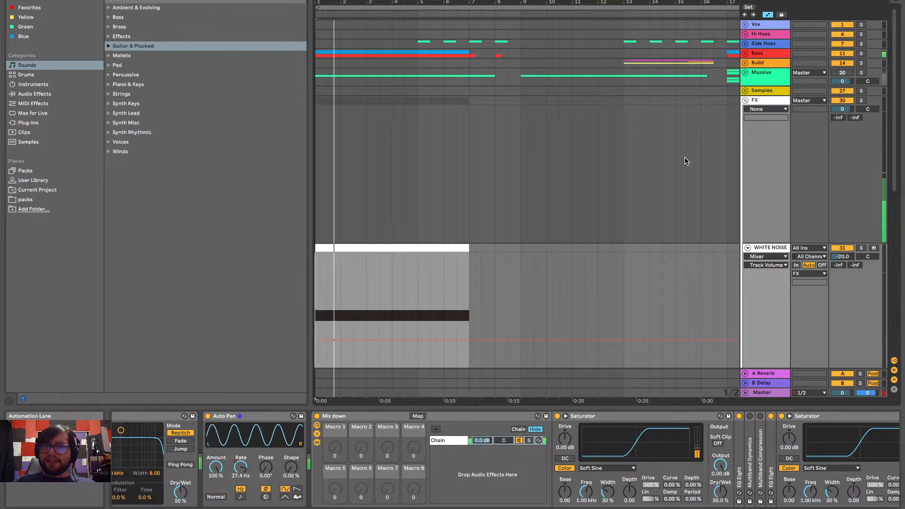
{"action": "scroll", "coordinate": [698, 188], "scroll_direction": "down", "scroll_amount": 3}
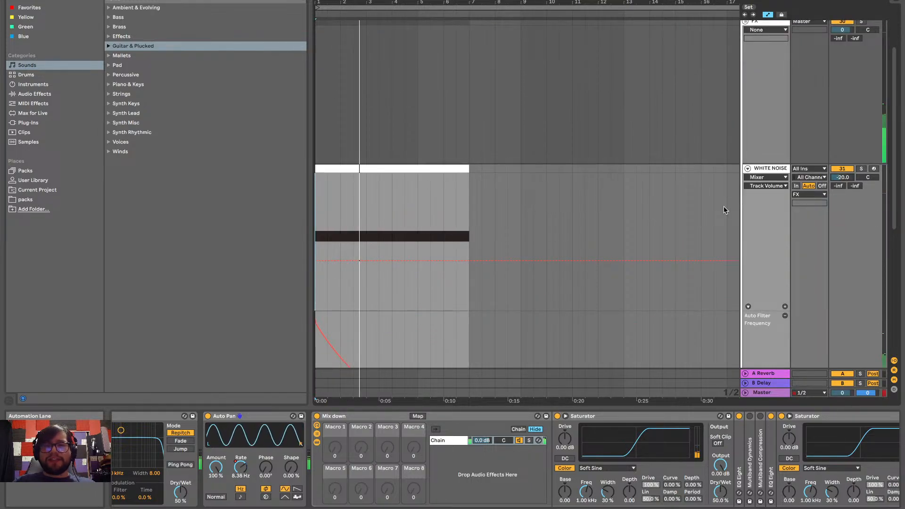
{"action": "scroll", "coordinate": [728, 147], "scroll_direction": "up", "scroll_amount": 3}
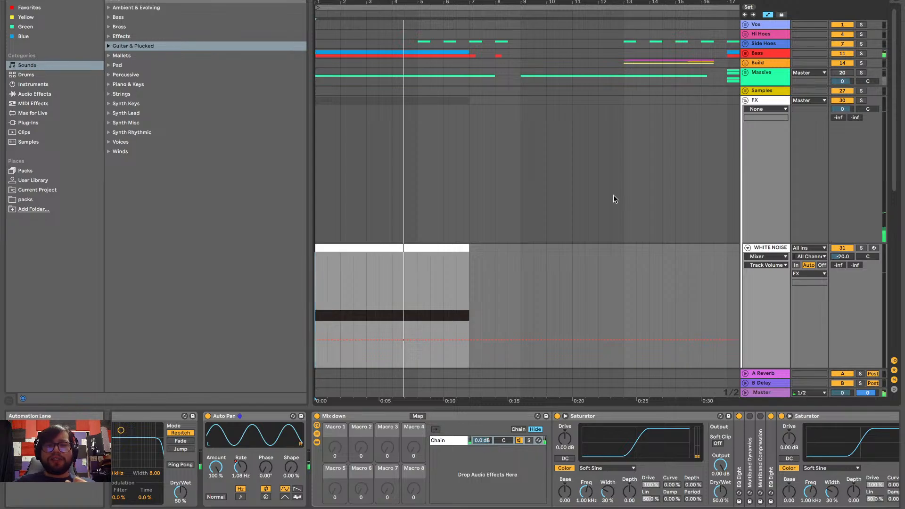
{"action": "scroll", "coordinate": [613, 195], "scroll_direction": "down", "scroll_amount": 5}
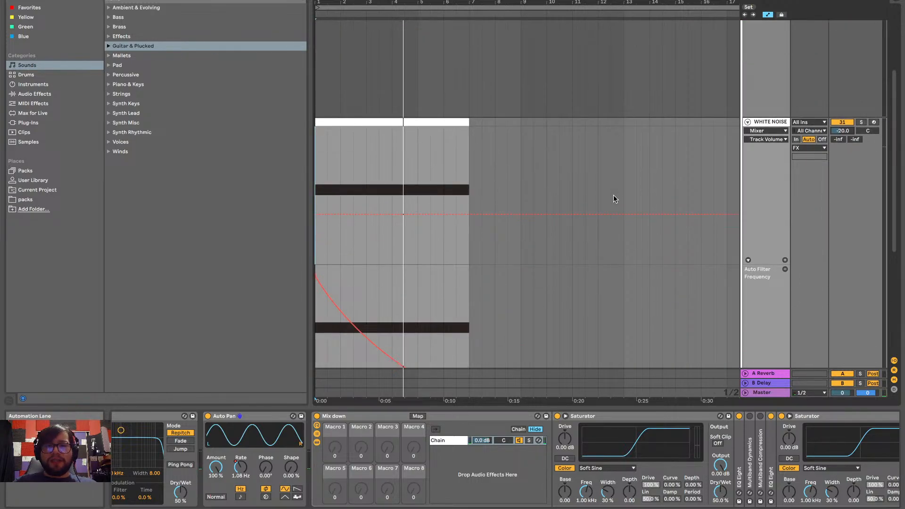
{"action": "scroll", "coordinate": [507, 240], "scroll_direction": "down", "scroll_amount": 3}
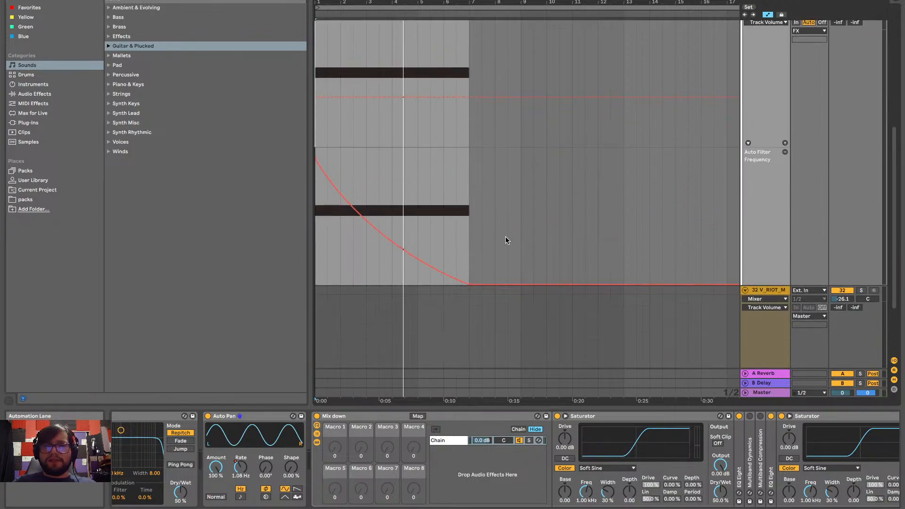
{"action": "scroll", "coordinate": [475, 170], "scroll_direction": "up", "scroll_amount": 2}
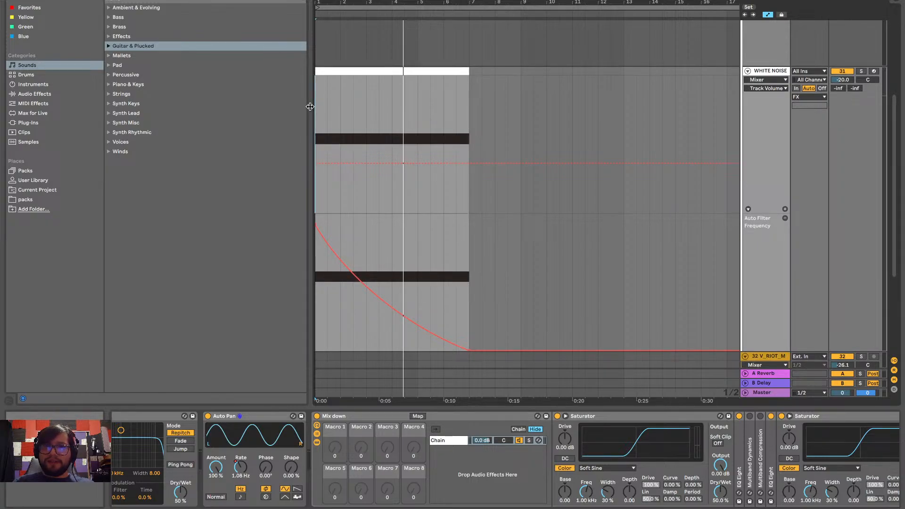
{"action": "scroll", "coordinate": [572, 85], "scroll_direction": "up", "scroll_amount": 5}
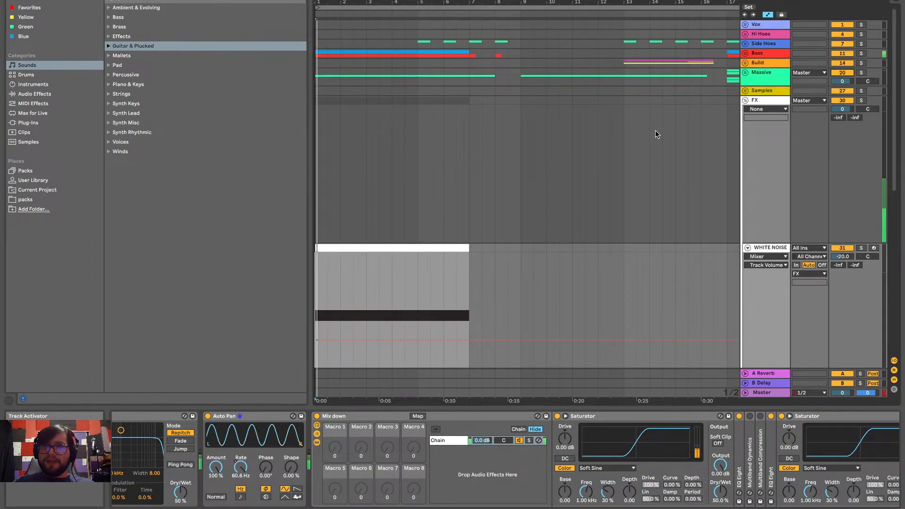
{"action": "scroll", "coordinate": [510, 212], "scroll_direction": "down", "scroll_amount": 3}
{"action": "scroll", "coordinate": [512, 213], "scroll_direction": "down", "scroll_amount": 2}
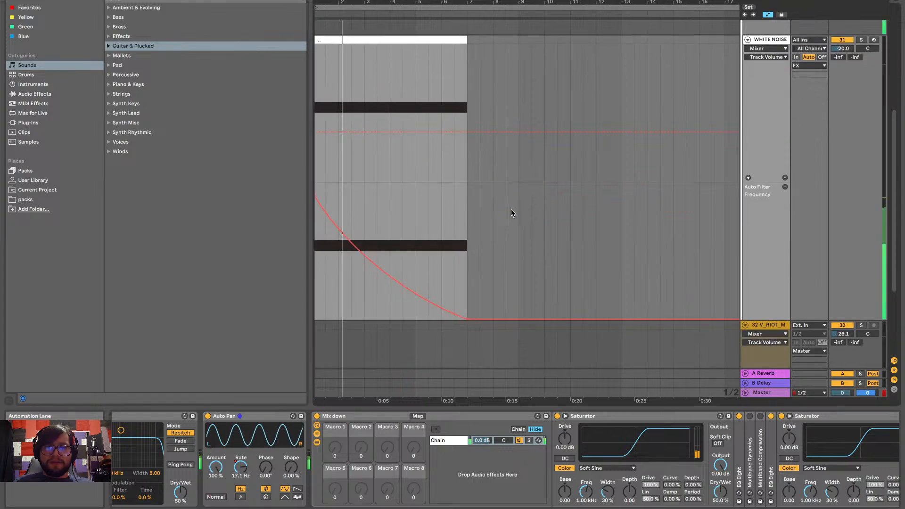
Bend the Auto Filter Frequency curve upward so it falls slowly at first and faster toward bar 7
{"action": "right_click", "coordinate": [398, 291]}
{"action": "left_click", "coordinate": [374, 296]}
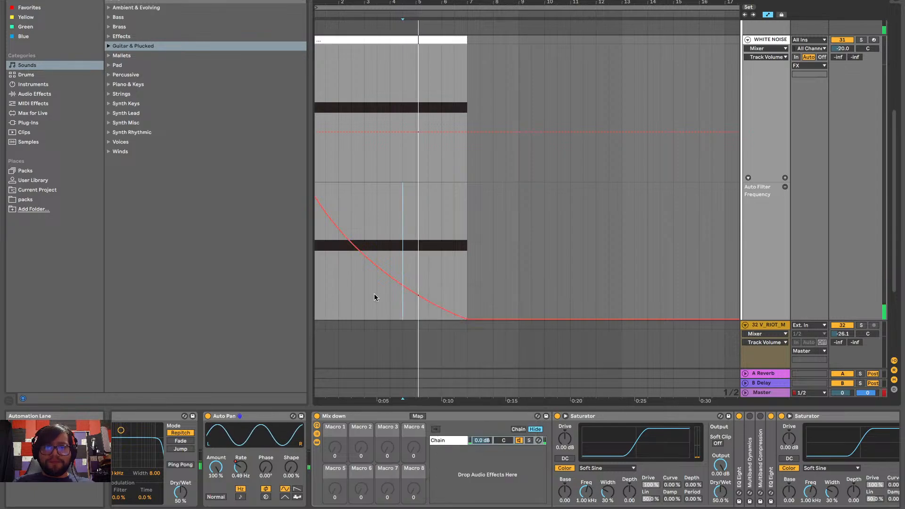
{"action": "left_click_drag", "start_coordinate": [398, 286], "coordinate": [451, 243]}
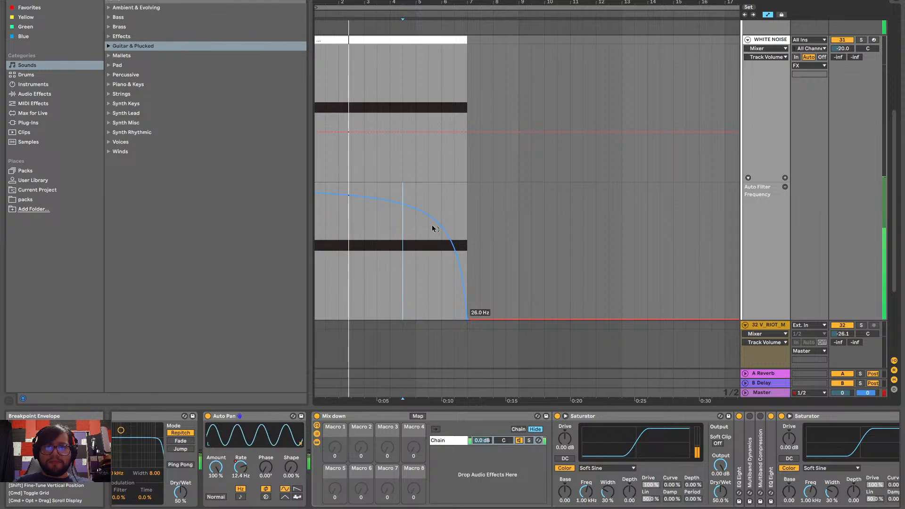
{"action": "left_click_drag", "start_coordinate": [432, 226], "coordinate": [422, 247]}
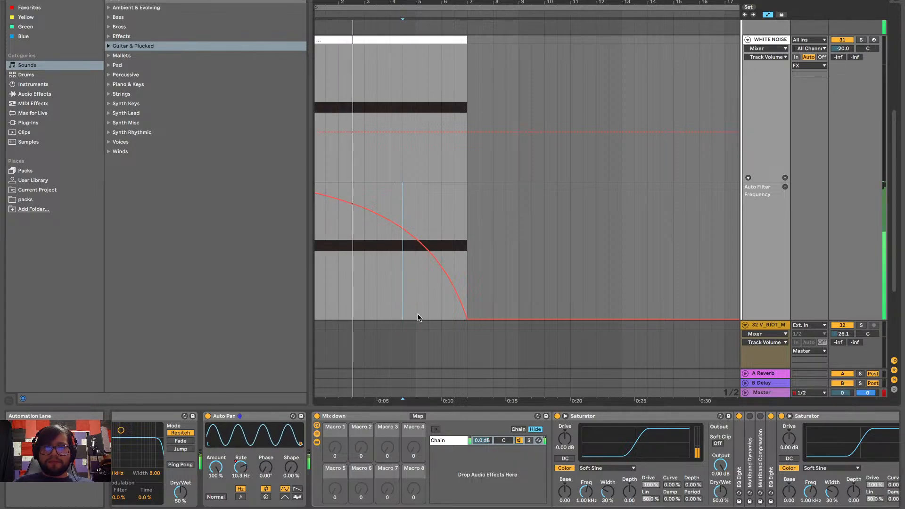
Listen to the reshaped sweep through to bar 13, examining the WHITE NOISE devices, automation lanes and surrounding tracks
{"action": "scroll", "coordinate": [331, 463], "scroll_direction": "left", "scroll_amount": 5}
{"action": "scroll", "coordinate": [332, 463], "scroll_direction": "left", "scroll_amount": 3}
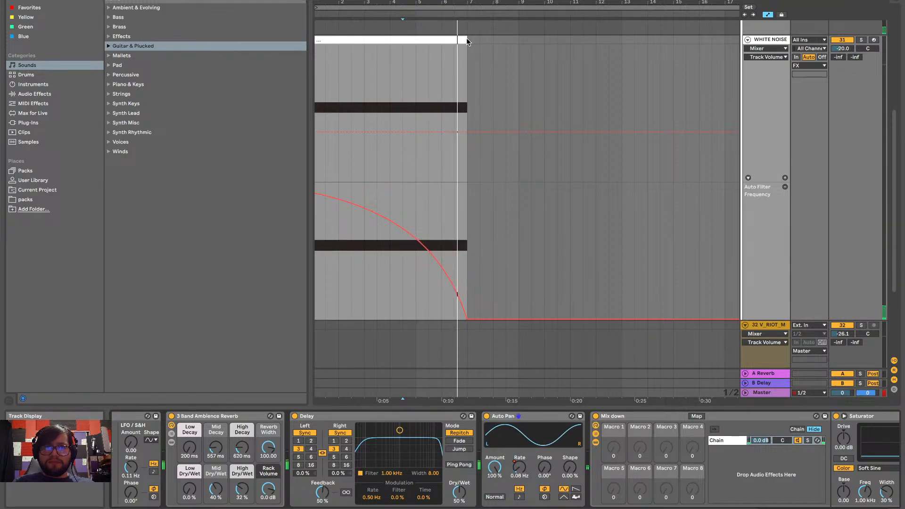
{"action": "scroll", "coordinate": [535, 93], "scroll_direction": "up", "scroll_amount": 5}
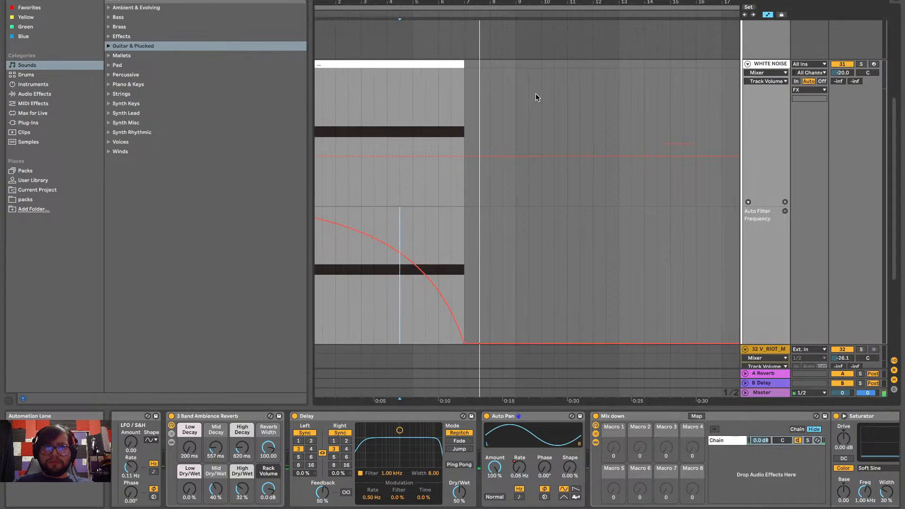
{"action": "scroll", "coordinate": [535, 94], "scroll_direction": "down", "scroll_amount": 7}
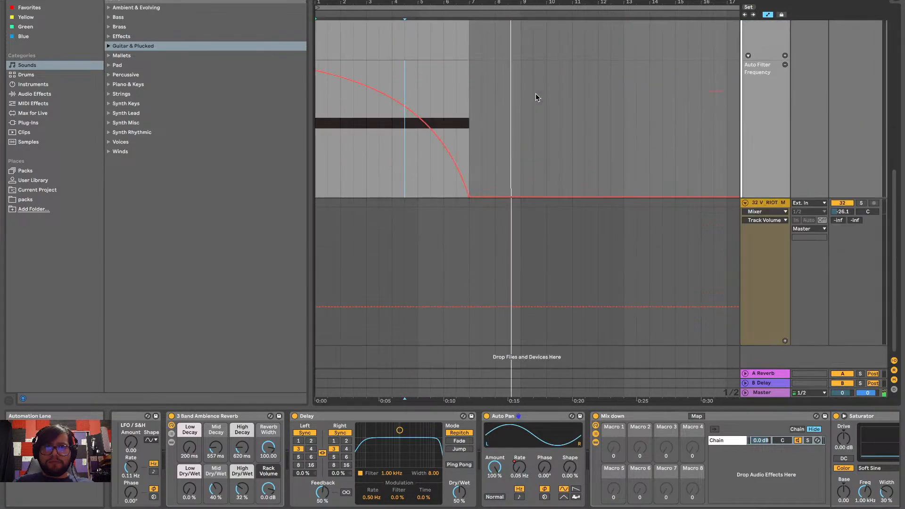
{"action": "scroll", "coordinate": [535, 93], "scroll_direction": "up", "scroll_amount": 6}
{"action": "scroll", "coordinate": [535, 94], "scroll_direction": "down", "scroll_amount": 1}
{"action": "scroll", "coordinate": [535, 94], "scroll_direction": "down", "scroll_amount": 4}
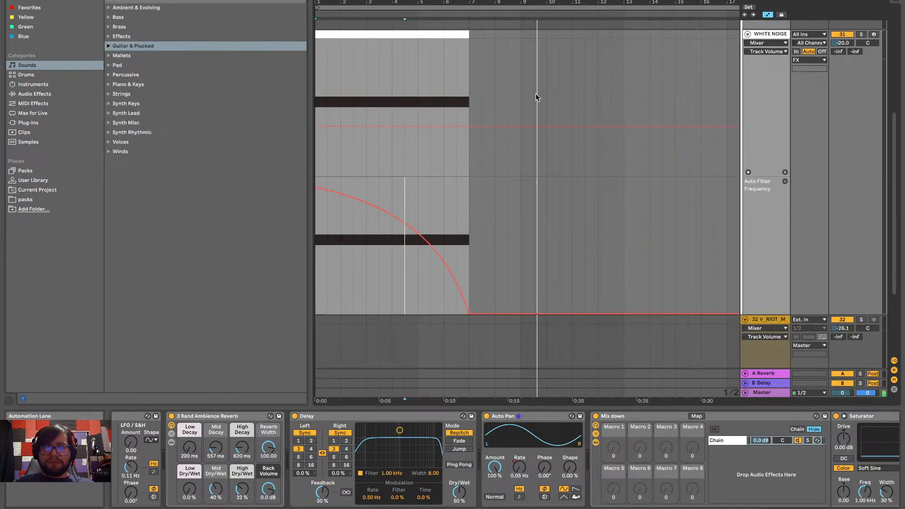
{"action": "scroll", "coordinate": [535, 94], "scroll_direction": "up", "scroll_amount": 6}
{"action": "scroll", "coordinate": [535, 93], "scroll_direction": "down", "scroll_amount": 5}
{"action": "scroll", "coordinate": [535, 93], "scroll_direction": "down", "scroll_amount": 4}
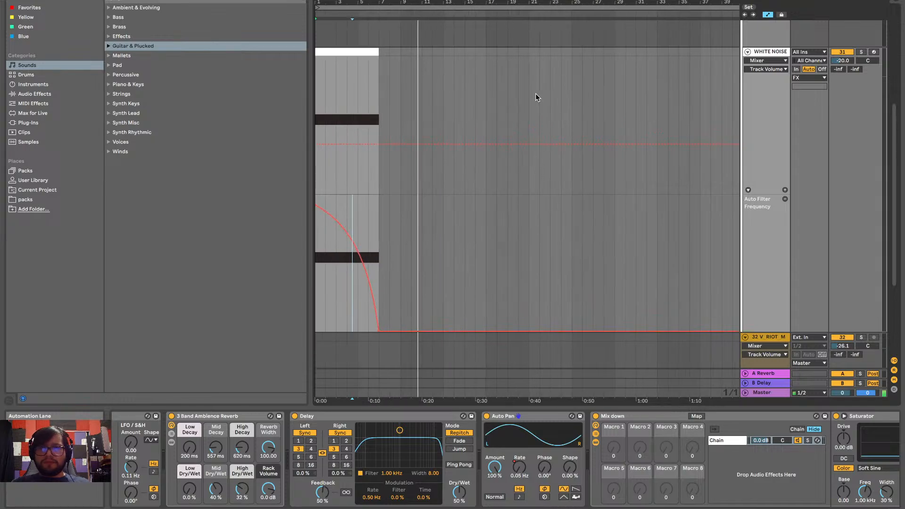
{"action": "scroll", "coordinate": [491, 160], "scroll_direction": "up", "scroll_amount": 5}
{"action": "scroll", "coordinate": [517, 164], "scroll_direction": "down", "scroll_amount": 4}
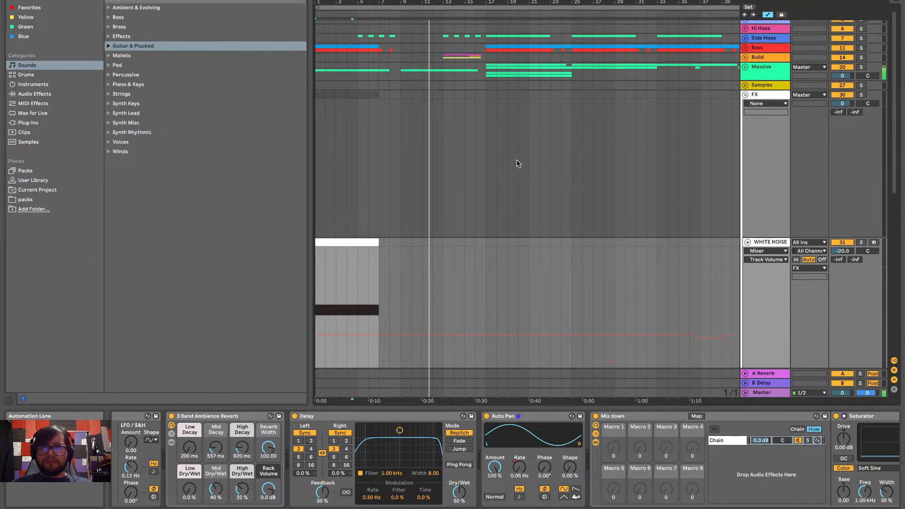
{"action": "scroll", "coordinate": [516, 160], "scroll_direction": "down", "scroll_amount": 3}
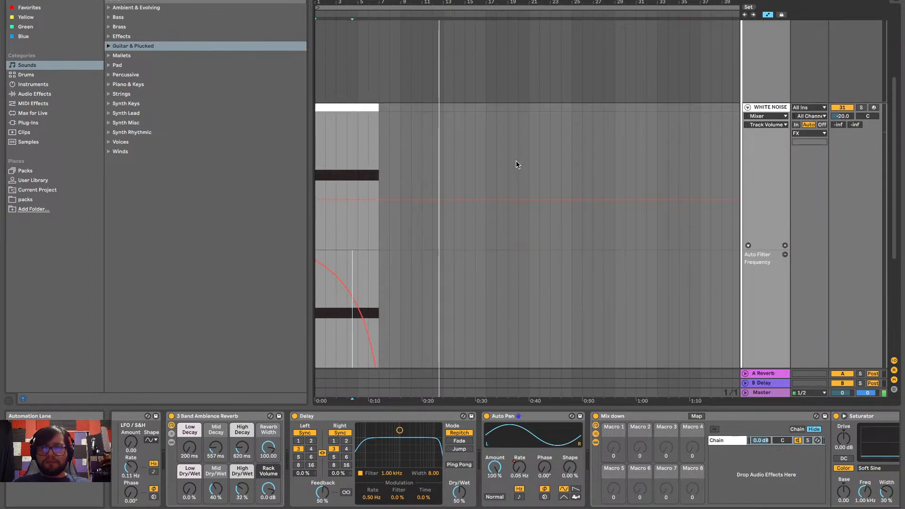
{"action": "scroll", "coordinate": [499, 188], "scroll_direction": "up", "scroll_amount": 7}
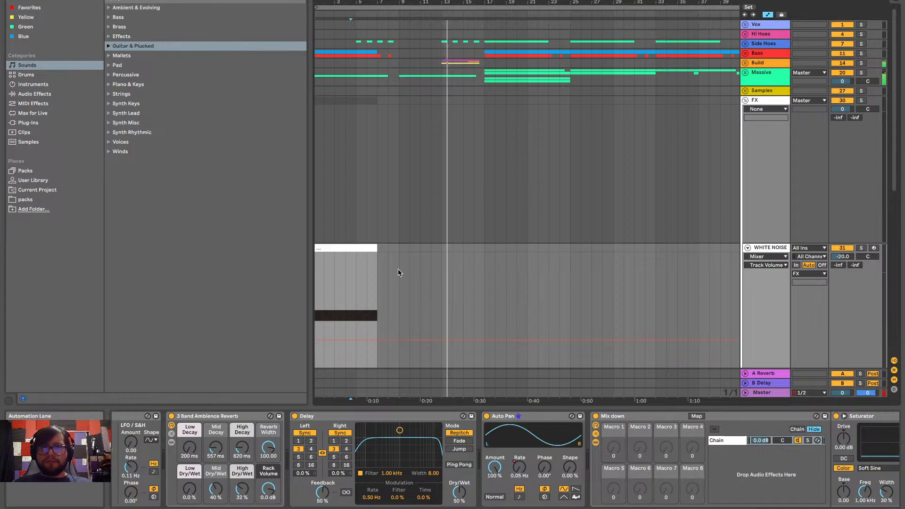
{"action": "scroll", "coordinate": [397, 268], "scroll_direction": "down", "scroll_amount": 6}
{"action": "scroll", "coordinate": [398, 269], "scroll_direction": "up", "scroll_amount": 3}
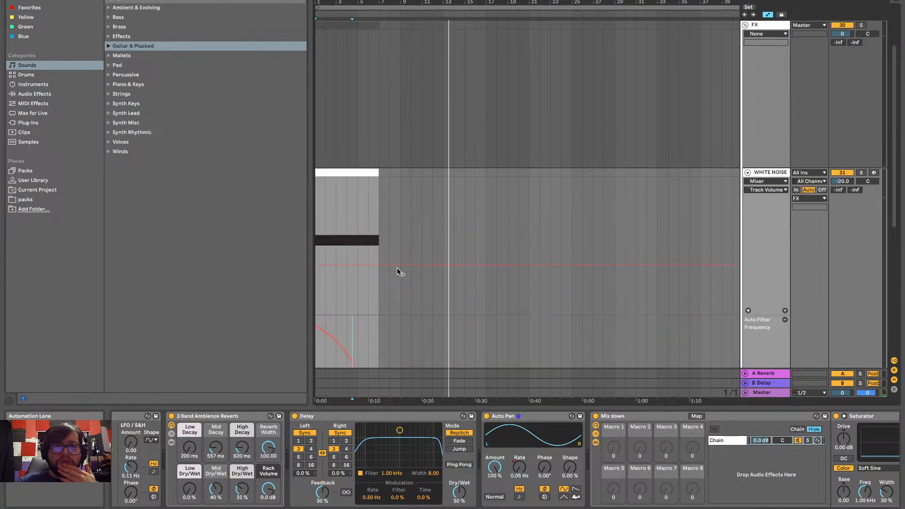
{"action": "scroll", "coordinate": [398, 270], "scroll_direction": "up", "scroll_amount": 1}
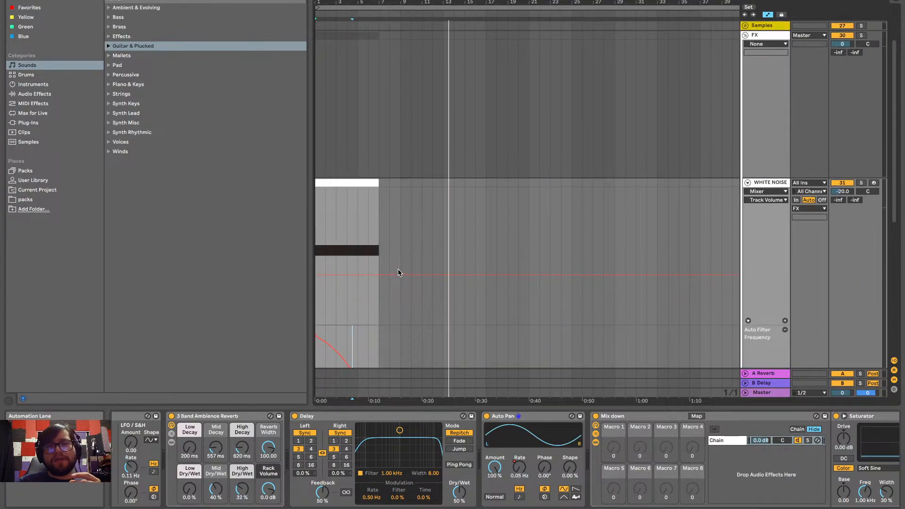
{"action": "scroll", "coordinate": [397, 271], "scroll_direction": "up", "scroll_amount": 1}
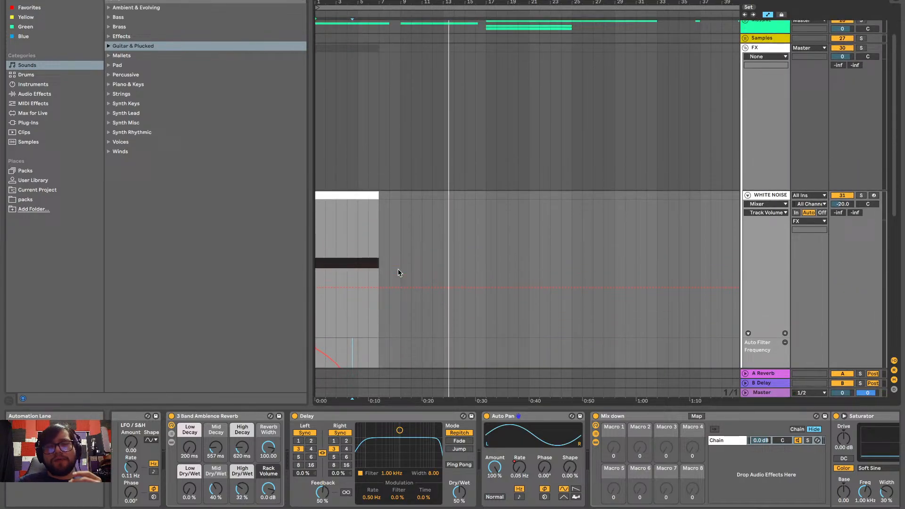
Hide the device view, and fold and unfold the WHITE NOISE track to look over the whole arrangement
{"action": "double_click", "coordinate": [452, 407]}
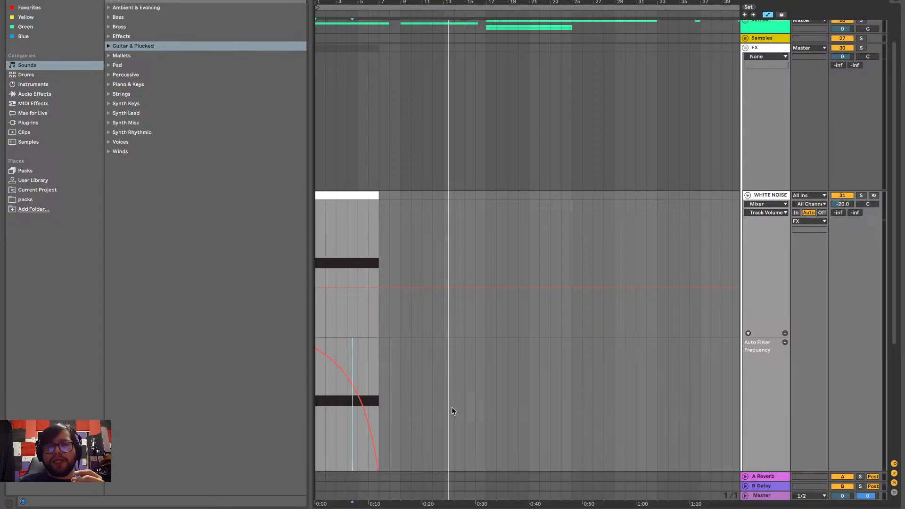
{"action": "scroll", "coordinate": [451, 406], "scroll_direction": "down", "scroll_amount": 5}
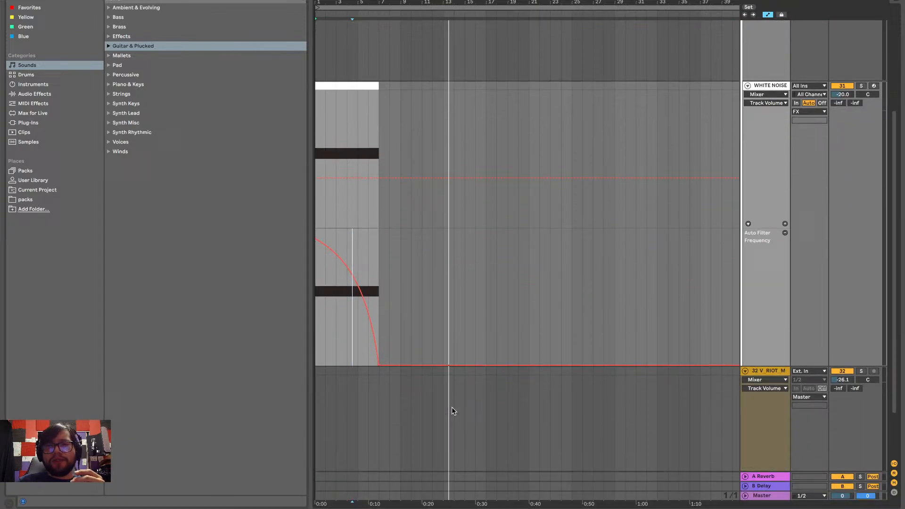
{"action": "left_click", "coordinate": [747, 87]}
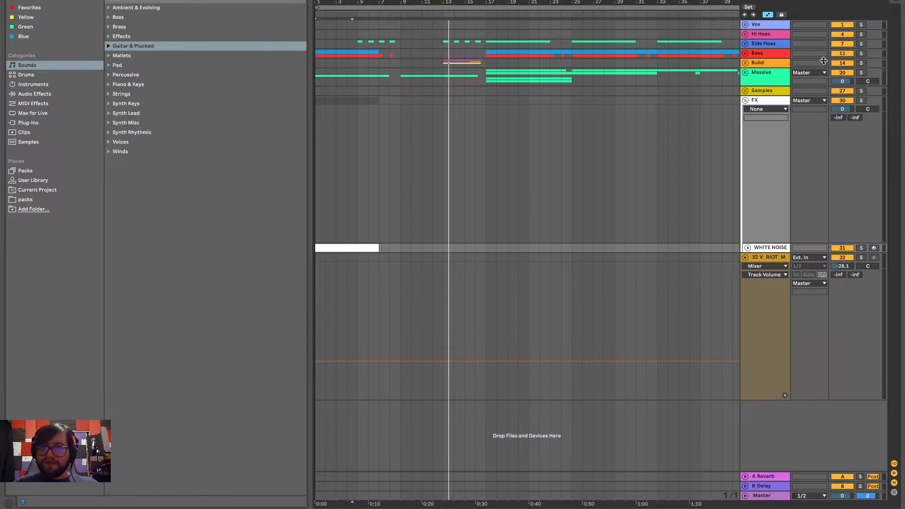
{"action": "left_click", "coordinate": [748, 248]}
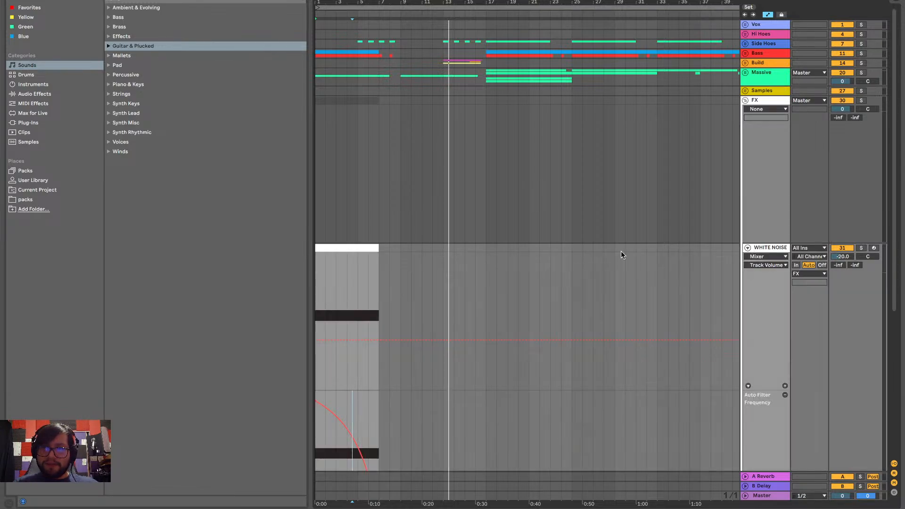
Play the arrangement from bar 1 past bar 9, following the WHITE NOISE sweep against the other tracks' clips
{"action": "scroll", "coordinate": [370, 300], "scroll_direction": "down", "scroll_amount": 3}
{"action": "left_click", "coordinate": [315, 304]}
{"action": "key", "text": "space"}
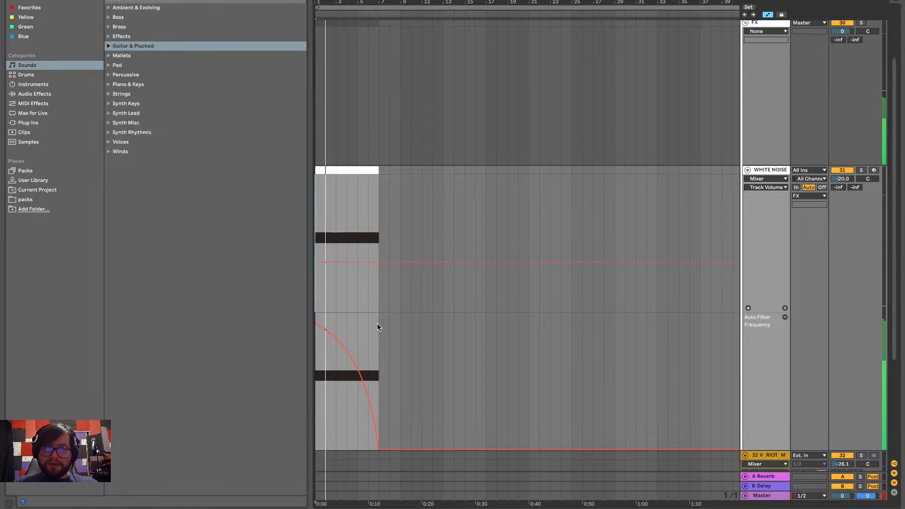
{"action": "scroll", "coordinate": [349, 343], "scroll_direction": "up", "scroll_amount": 4}
{"action": "scroll", "coordinate": [349, 344], "scroll_direction": "left", "scroll_amount": 2}
{"action": "scroll", "coordinate": [350, 343], "scroll_direction": "up", "scroll_amount": 3}
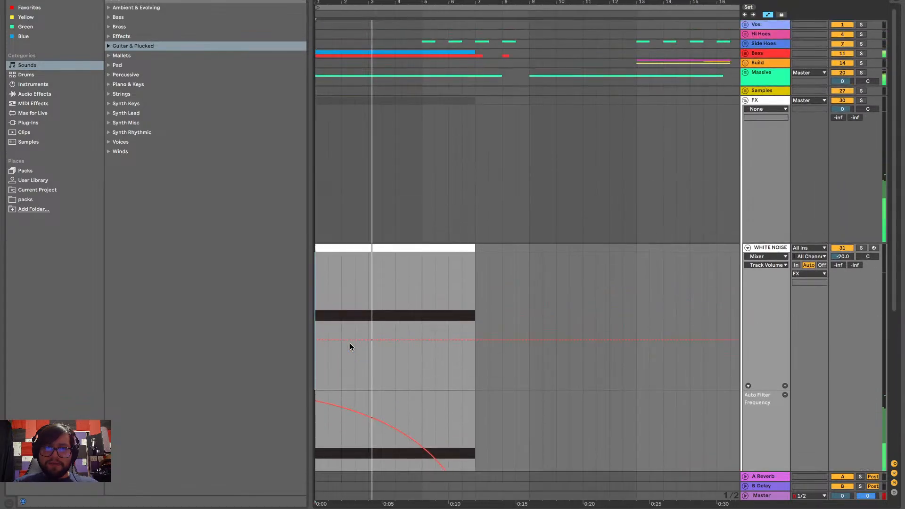
{"action": "scroll", "coordinate": [349, 344], "scroll_direction": "down", "scroll_amount": 3}
{"action": "scroll", "coordinate": [350, 344], "scroll_direction": "up", "scroll_amount": 2}
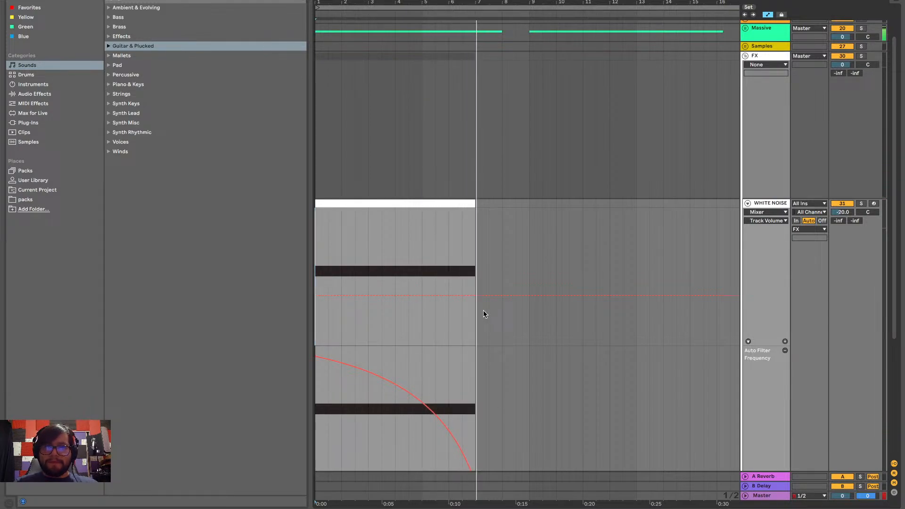
{"action": "key", "text": "minus"}
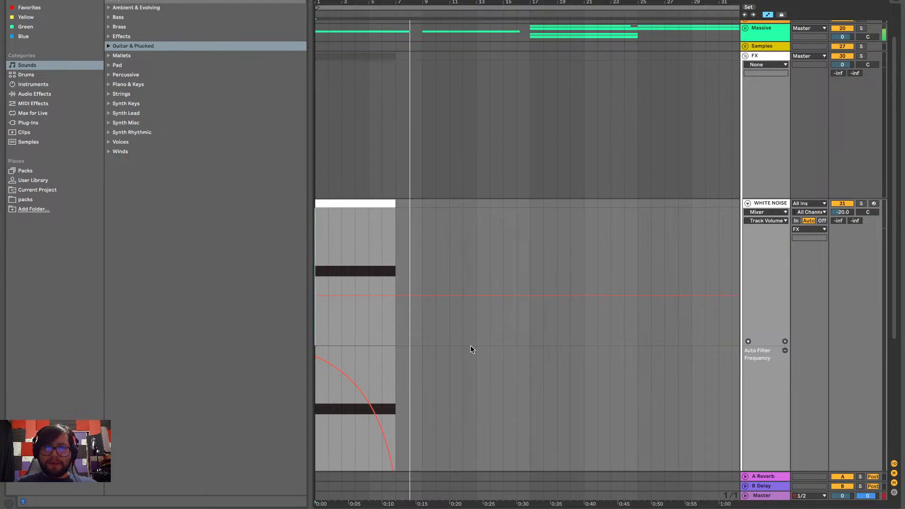
{"action": "scroll", "coordinate": [470, 345], "scroll_direction": "down", "scroll_amount": 3}
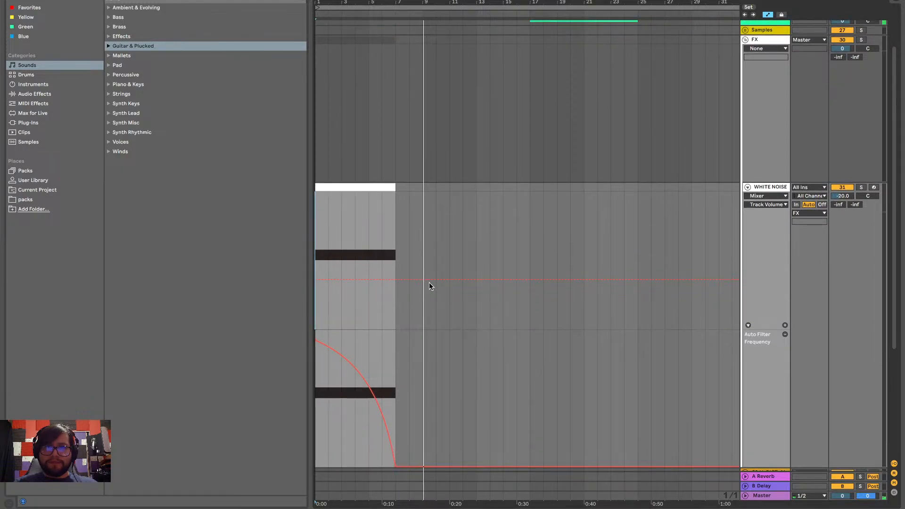
Copy the WHITE NOISE clip at bar 1 with its automation to bar 9
{"action": "left_click", "coordinate": [348, 187]}
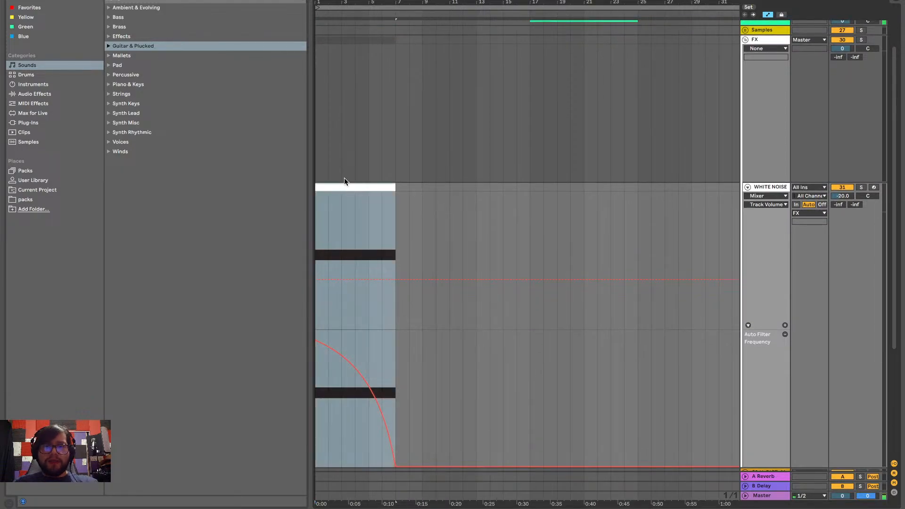
{"action": "left_click", "coordinate": [422, 189]}
{"action": "key", "text": "ctrl+v"}
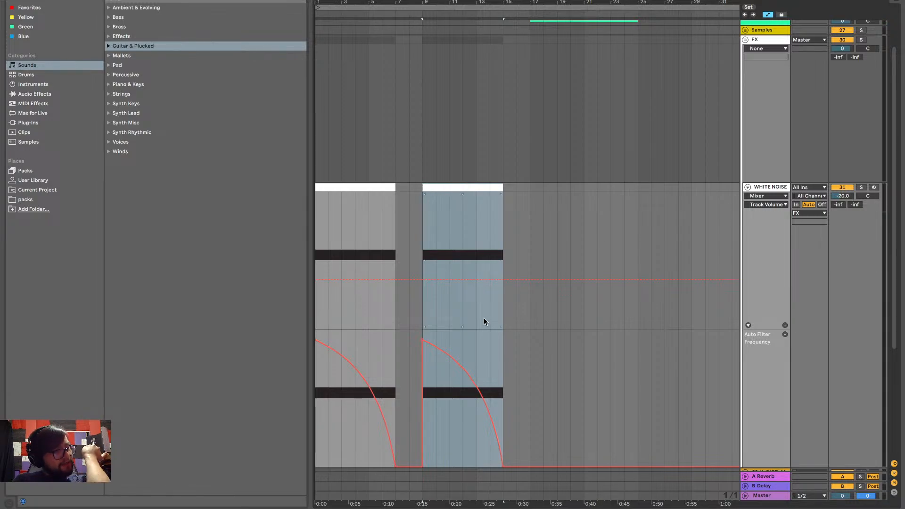
{"action": "scroll", "coordinate": [471, 343], "scroll_direction": "down", "scroll_amount": 3}
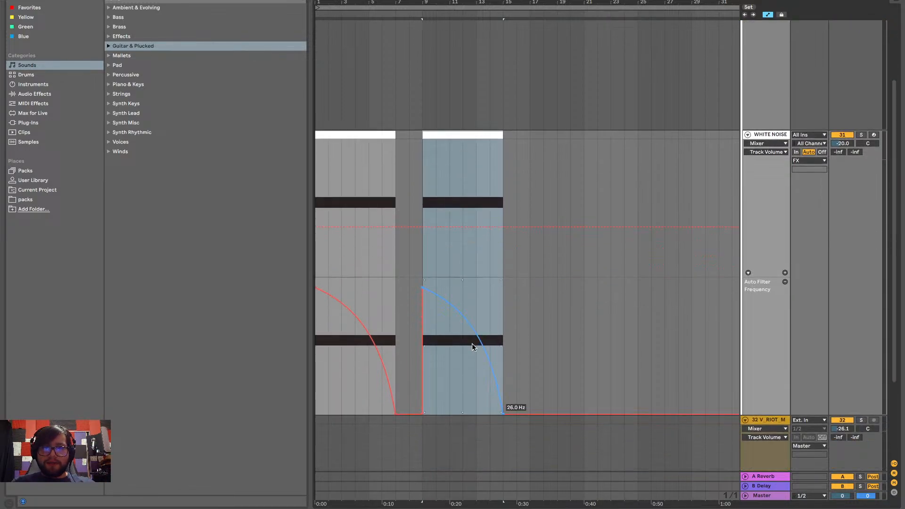
{"action": "mouse_move", "coordinate": [429, 292]}
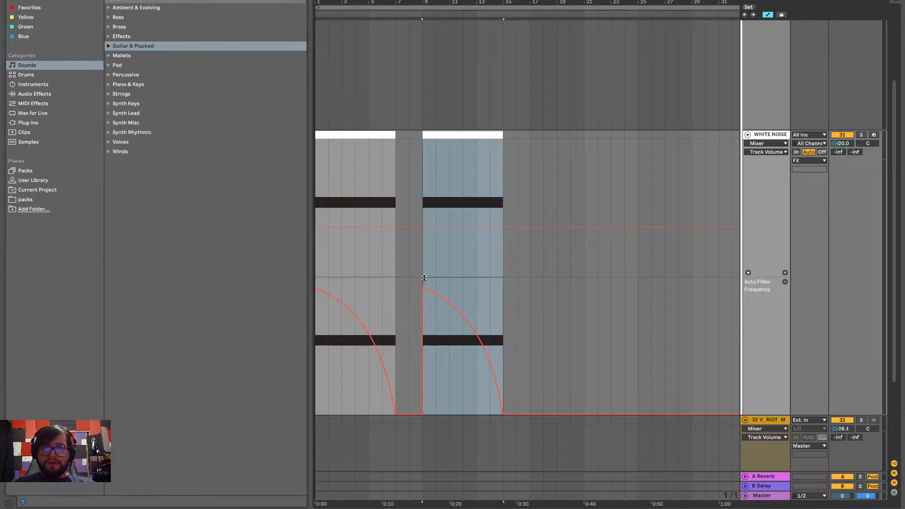
Remove the WHITE NOISE Track Volume automation lane and show Auto Pan Frequency in its own lane above Auto Filter Frequency
{"action": "left_click", "coordinate": [785, 273]}
{"action": "scroll", "coordinate": [589, 349], "scroll_direction": "down", "scroll_amount": 3}
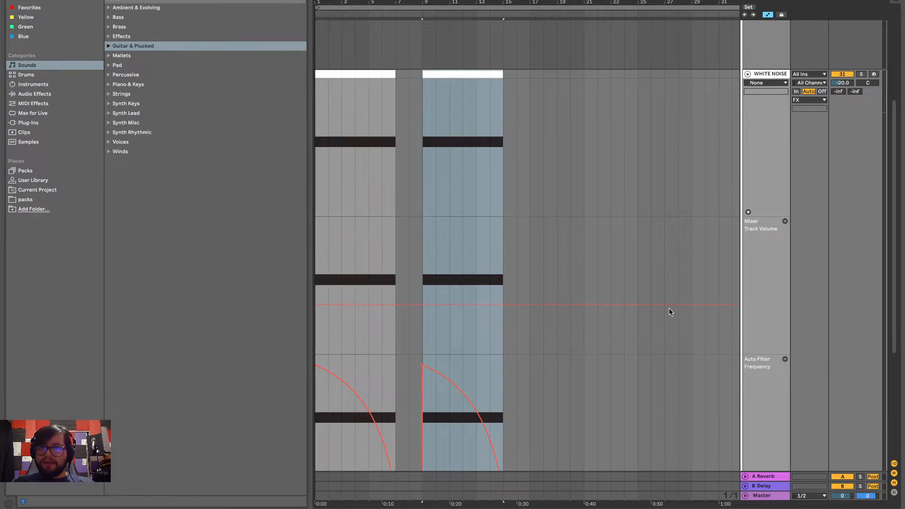
{"action": "scroll", "coordinate": [668, 308], "scroll_direction": "down", "scroll_amount": 4}
{"action": "scroll", "coordinate": [669, 309], "scroll_direction": "up", "scroll_amount": 3}
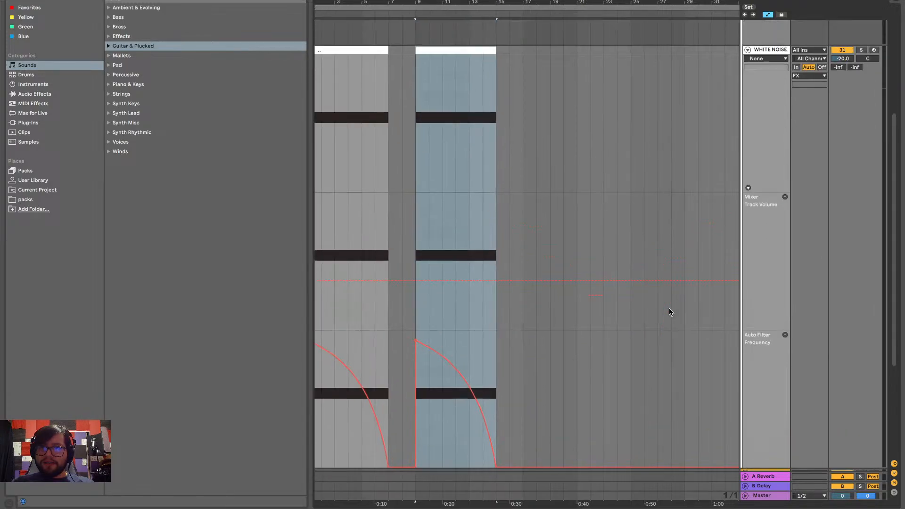
{"action": "left_click", "coordinate": [784, 198]}
{"action": "left_click", "coordinate": [776, 59]}
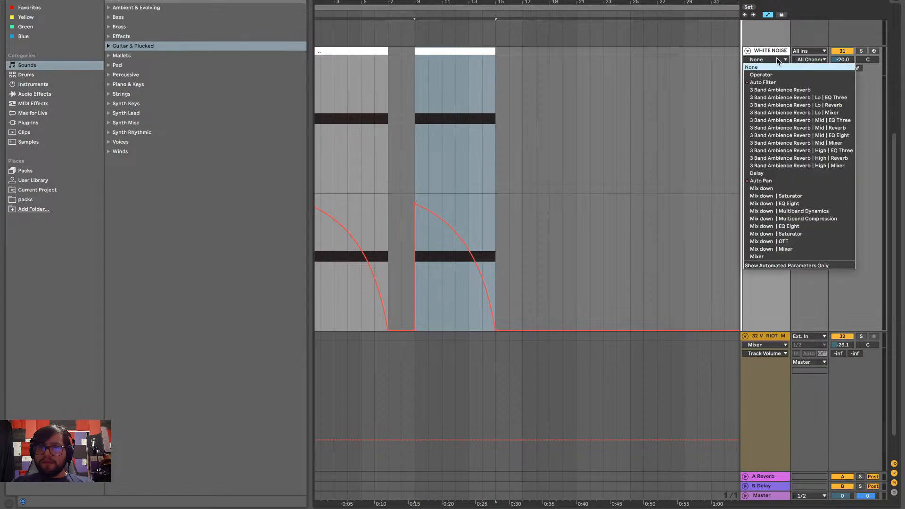
{"action": "left_click", "coordinate": [766, 182]}
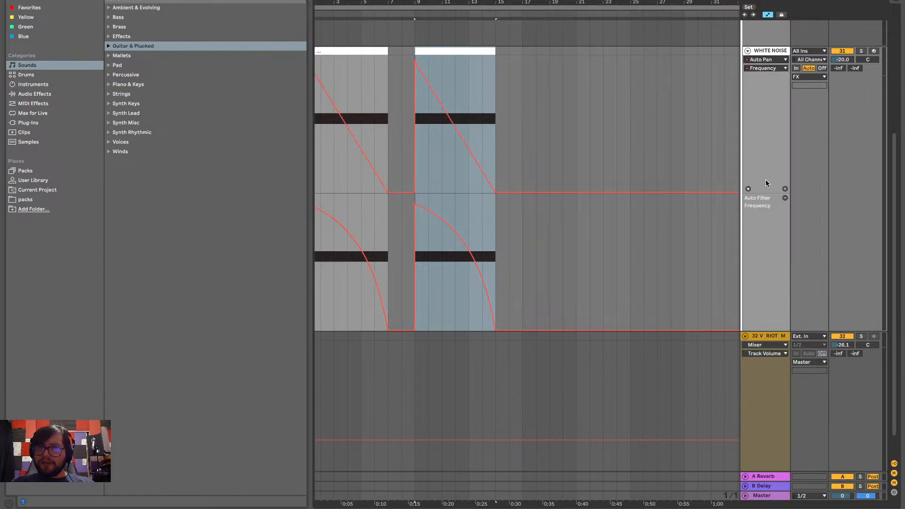
{"action": "left_click", "coordinate": [768, 68]}
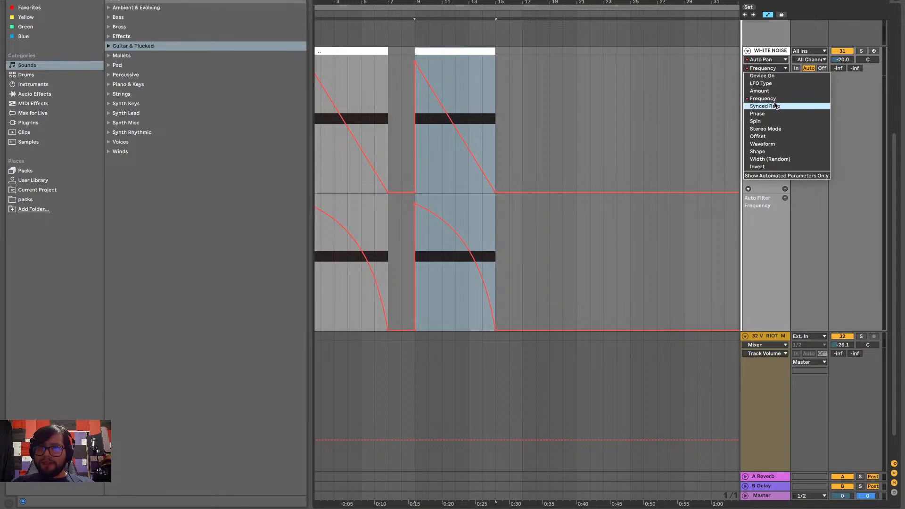
{"action": "left_click", "coordinate": [777, 99]}
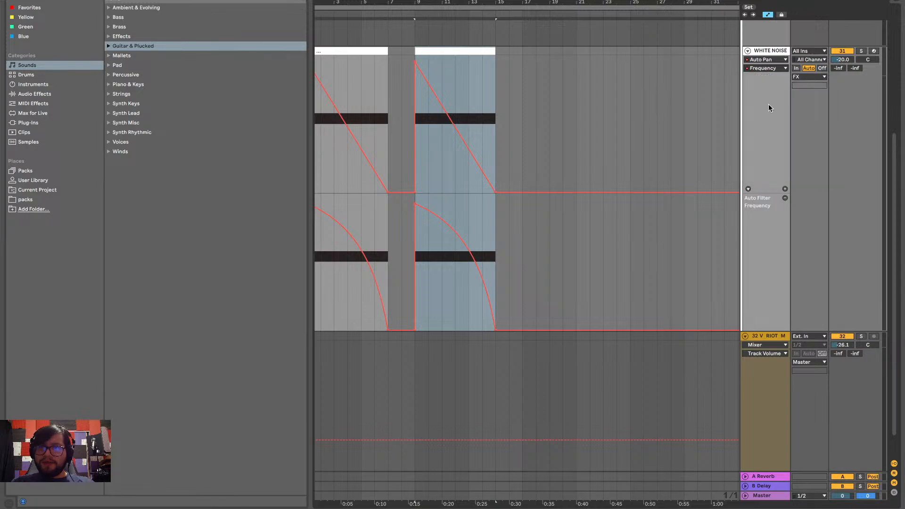
{"action": "left_click", "coordinate": [784, 189]}
Audition the second sweep from bar 9 and flatten its Auto Pan Frequency automation to the lane's minimum
{"action": "left_click", "coordinate": [418, 259]}
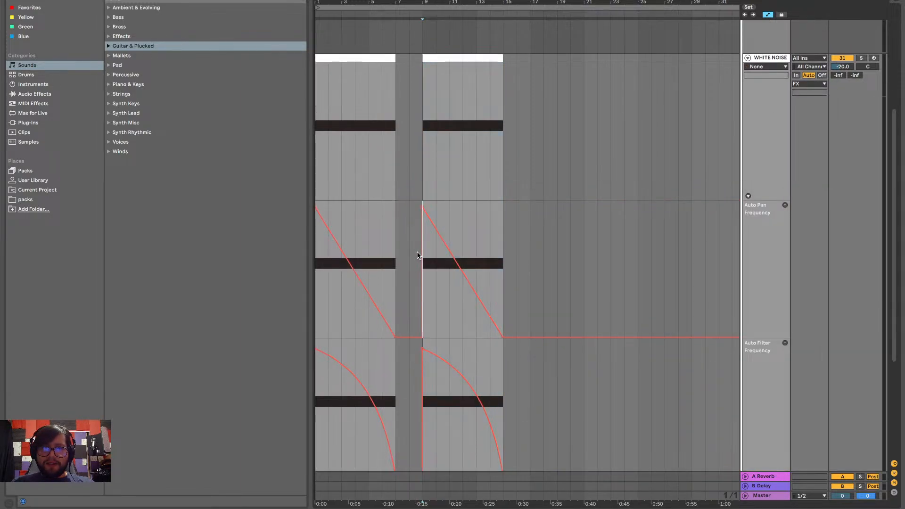
{"action": "key", "text": "space"}
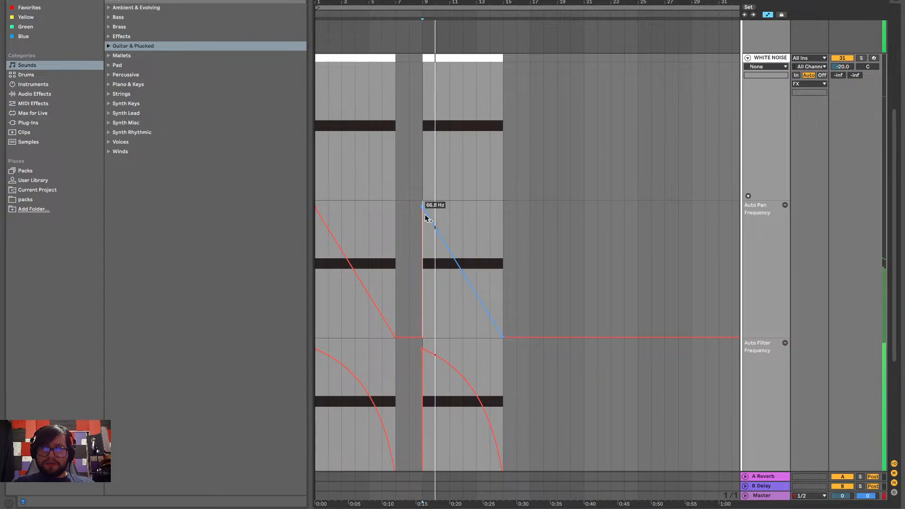
{"action": "scroll", "coordinate": [430, 226], "scroll_direction": "down", "scroll_amount": 3}
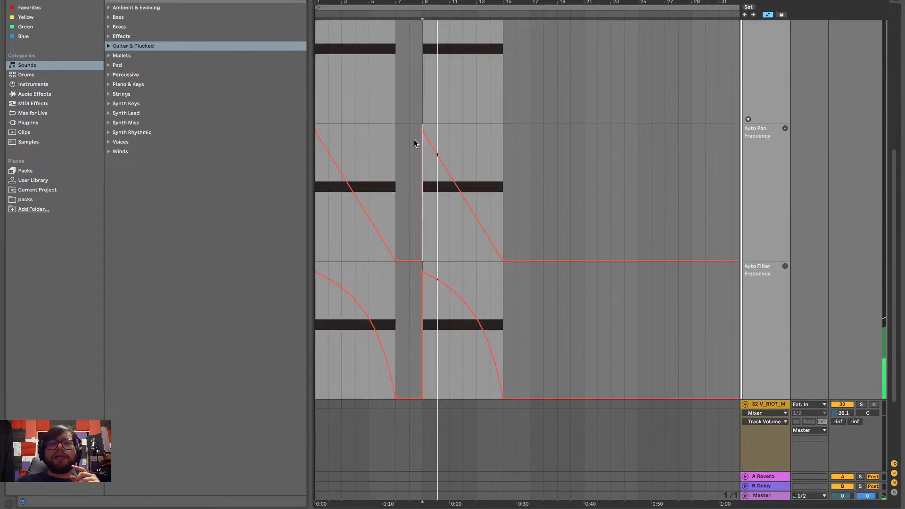
{"action": "left_click_drag", "start_coordinate": [423, 127], "coordinate": [396, 259]}
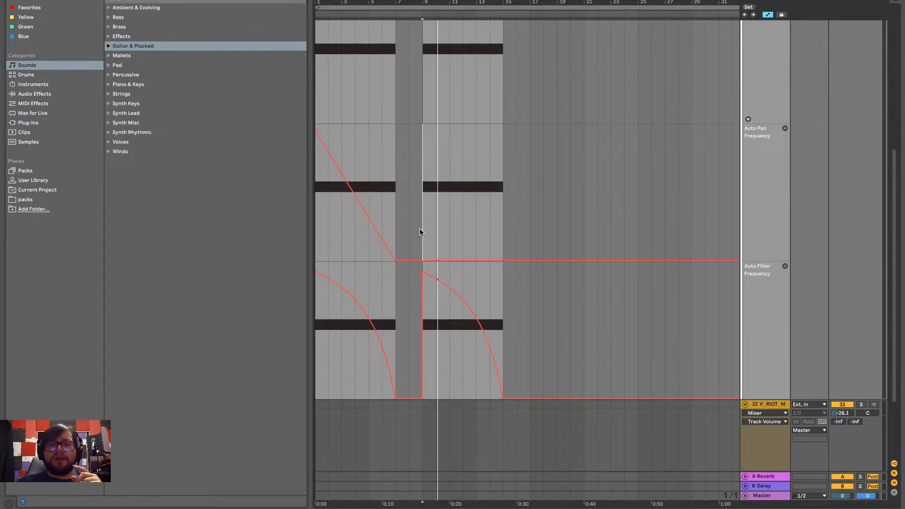
Play the second sweep from bar 9 and compare it with the first sweep from bar 1
{"action": "key", "text": "space"}
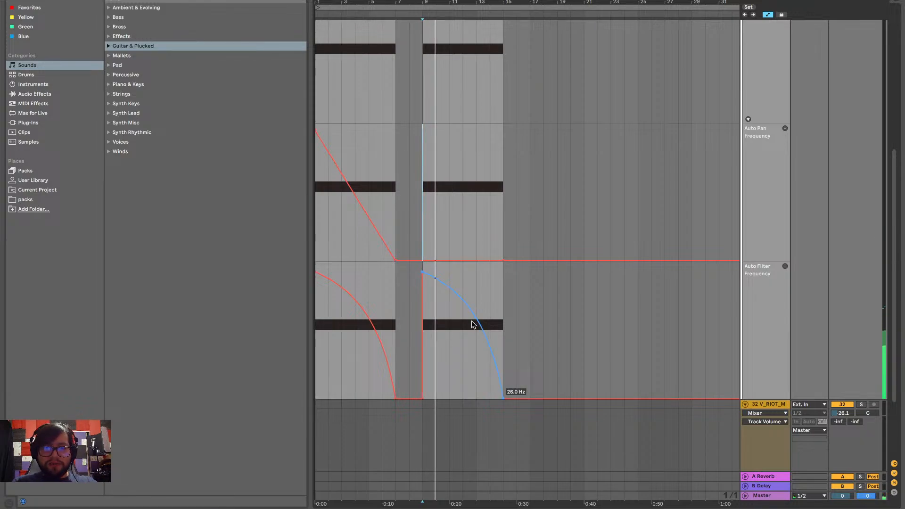
{"action": "scroll", "coordinate": [424, 311], "scroll_direction": "up", "scroll_amount": 1}
{"action": "key", "text": "space"}
{"action": "left_click", "coordinate": [319, 330]}
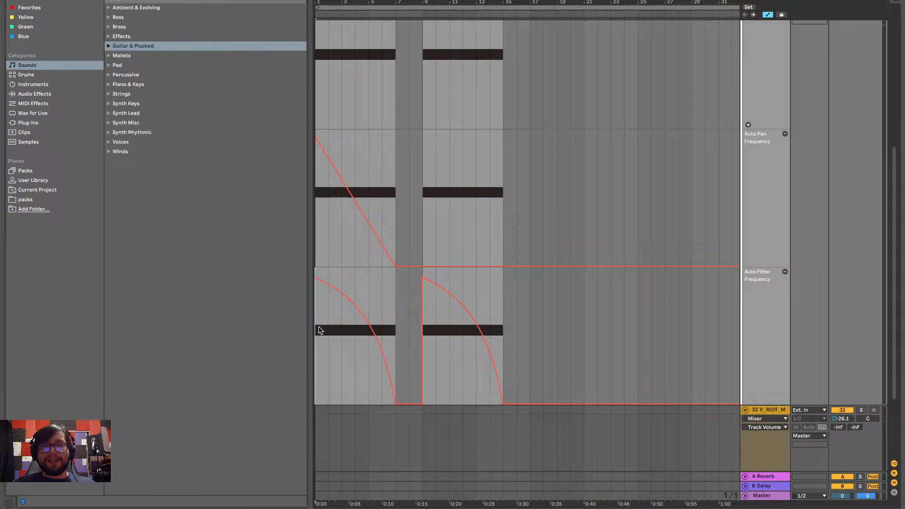
{"action": "key", "text": "space"}
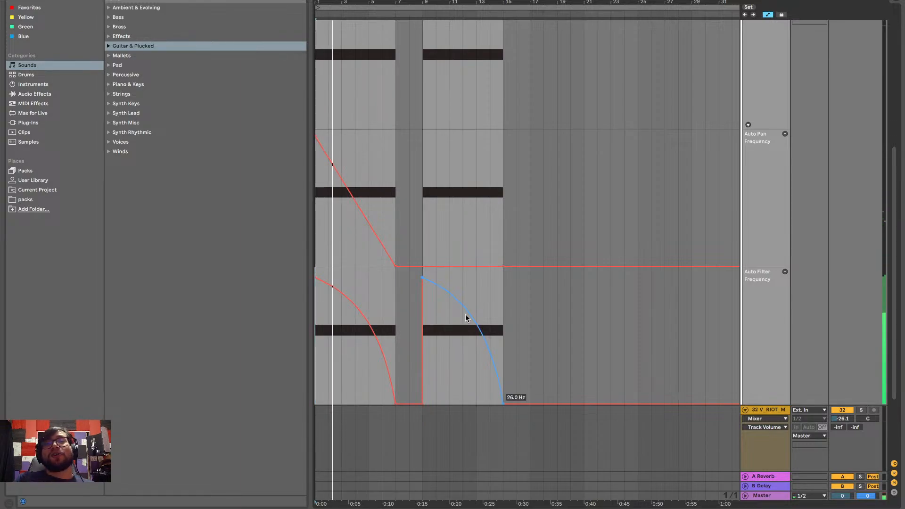
{"action": "key", "text": "space"}
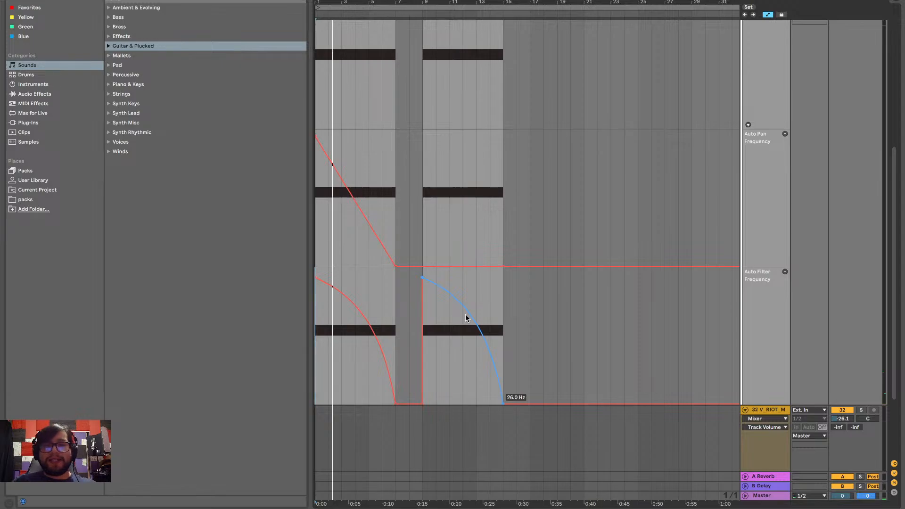
{"action": "left_click", "coordinate": [423, 273]}
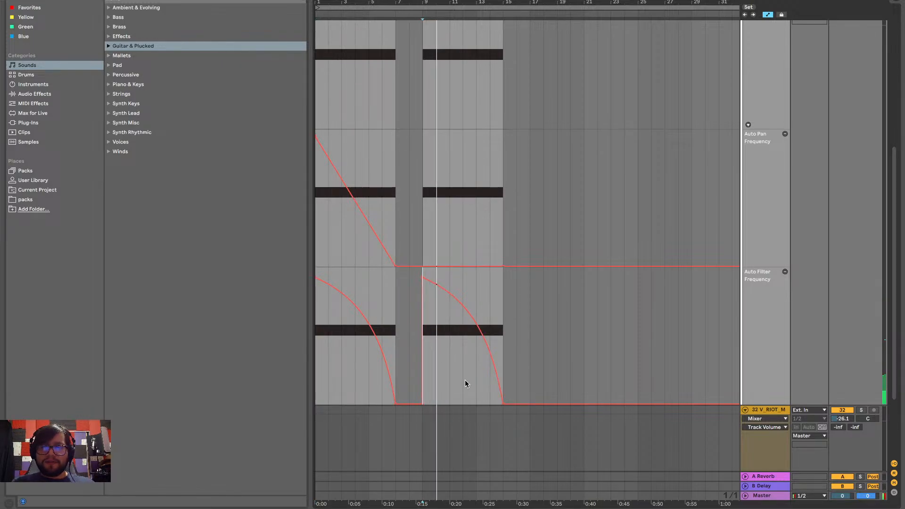
{"action": "scroll", "coordinate": [487, 375], "scroll_direction": "up", "scroll_amount": 6}
{"action": "scroll", "coordinate": [626, 326], "scroll_direction": "down", "scroll_amount": 4}
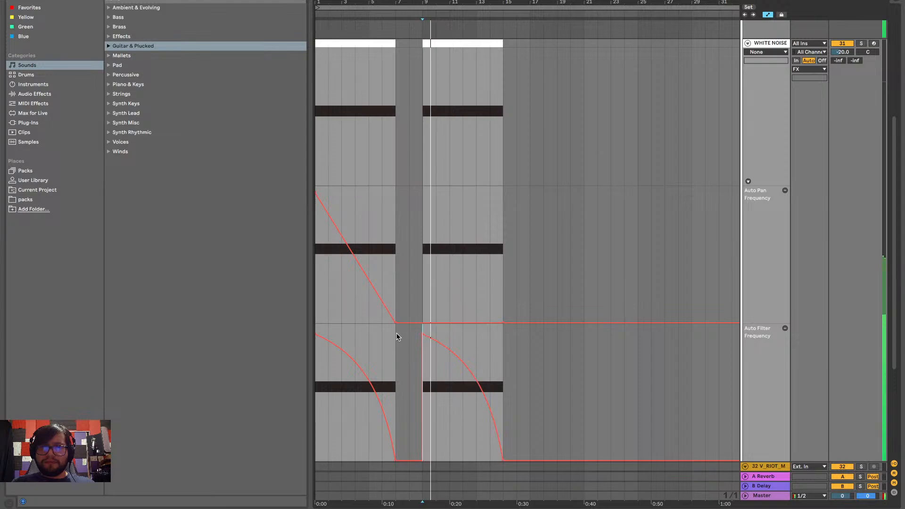
Raise the Auto Filter Frequency breakpoint at bar 9 to 19.9 kHz and replay the second sweep from there
{"action": "left_click_drag", "start_coordinate": [423, 334], "coordinate": [422, 327]}
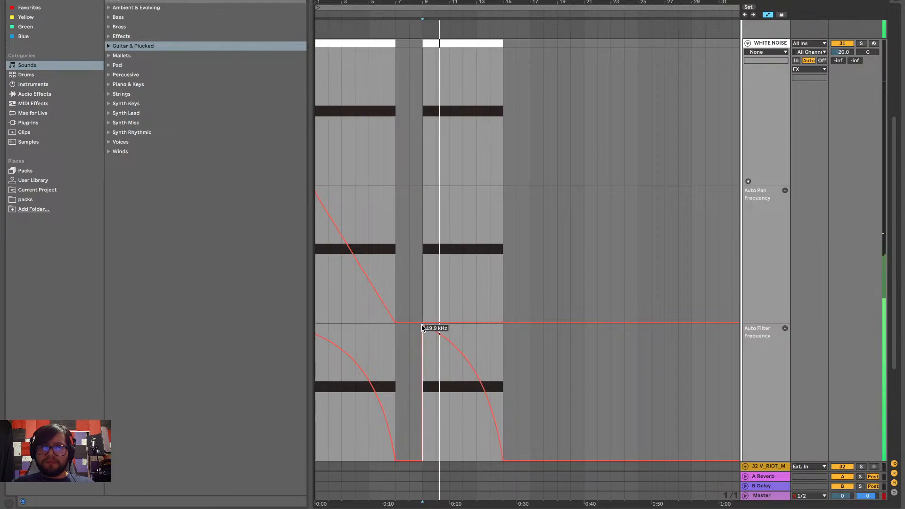
{"action": "key", "text": "space"}
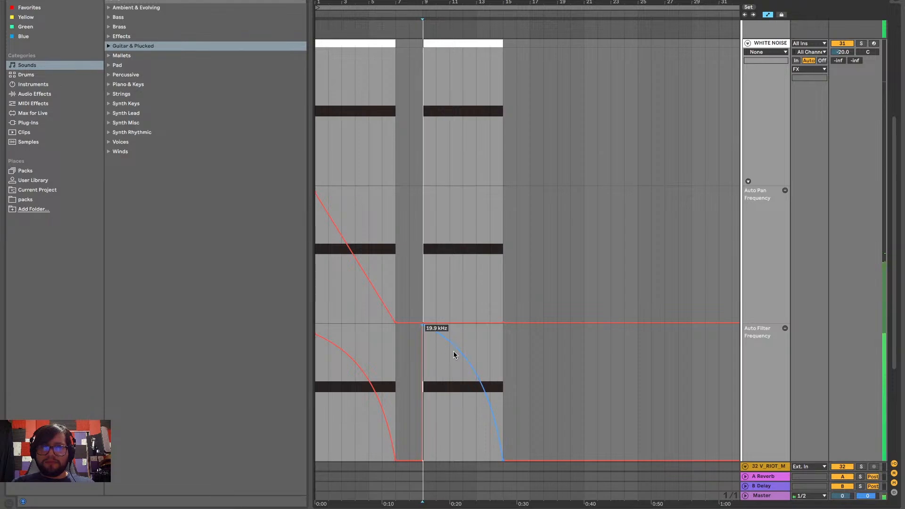
{"action": "key", "text": "space"}
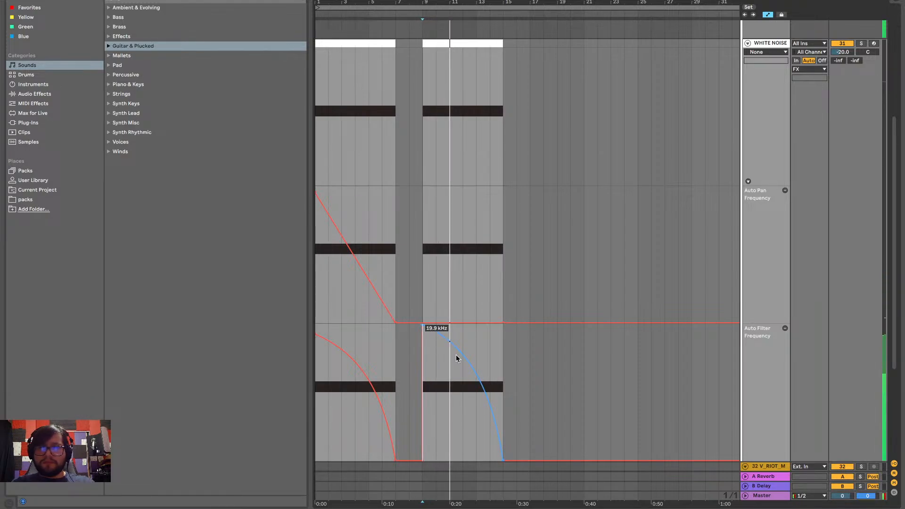
{"action": "key", "text": "space"}
{"action": "key", "text": "space"}
{"action": "key", "text": "space"}
{"action": "key", "text": "space"}
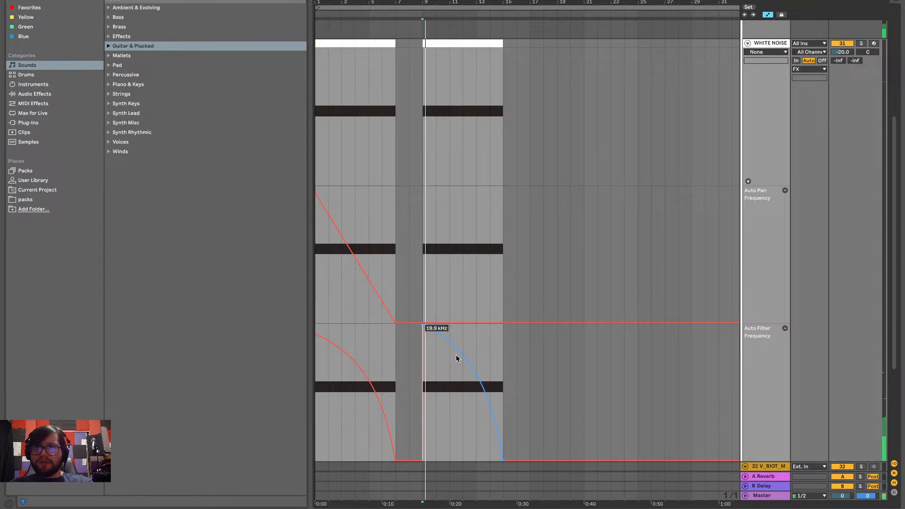
Solo the WHITE NOISE track and bring its automation lanes into view
{"action": "scroll", "coordinate": [617, 327], "scroll_direction": "up", "scroll_amount": 3}
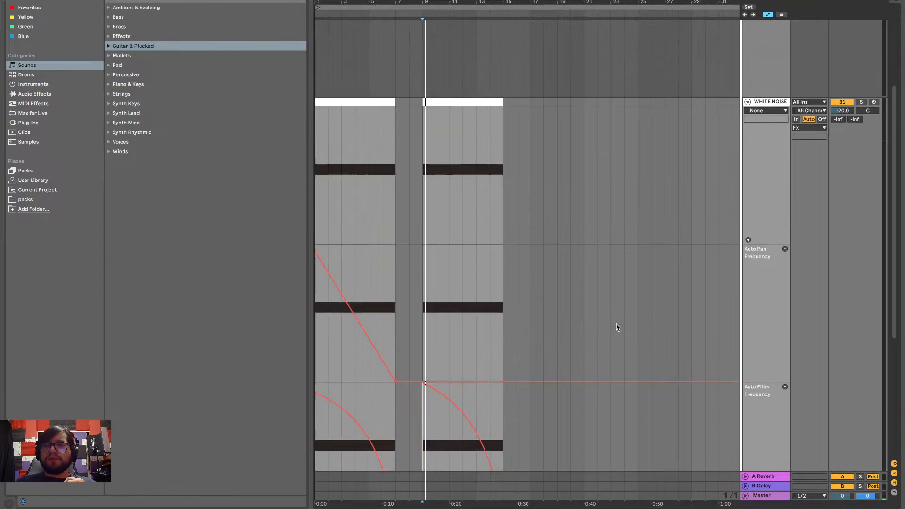
{"action": "scroll", "coordinate": [617, 328], "scroll_direction": "up", "scroll_amount": 3}
{"action": "left_click", "coordinate": [862, 156]}
{"action": "scroll", "coordinate": [513, 291], "scroll_direction": "down", "scroll_amount": 4}
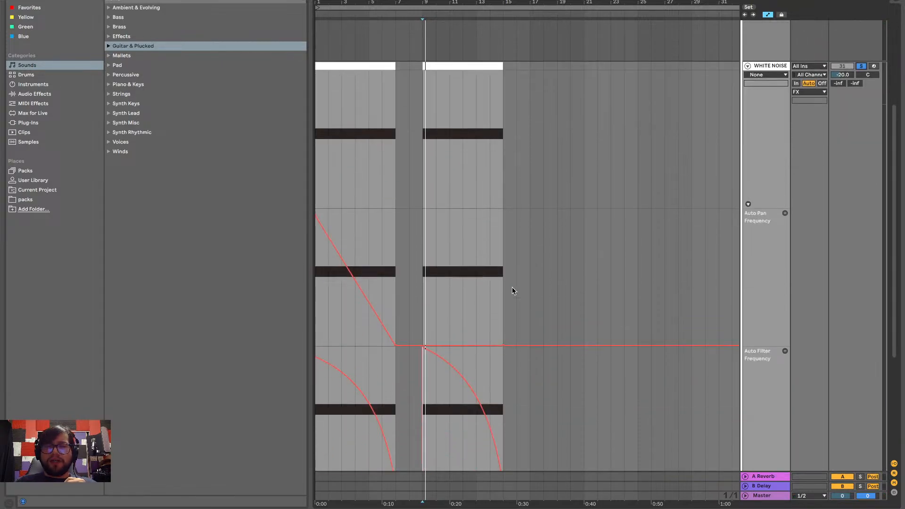
Play the soloed second sweep from bar 9 and check it against the Auto Pan and Auto Filter Frequency automation
{"action": "scroll", "coordinate": [512, 291], "scroll_direction": "down", "scroll_amount": 4}
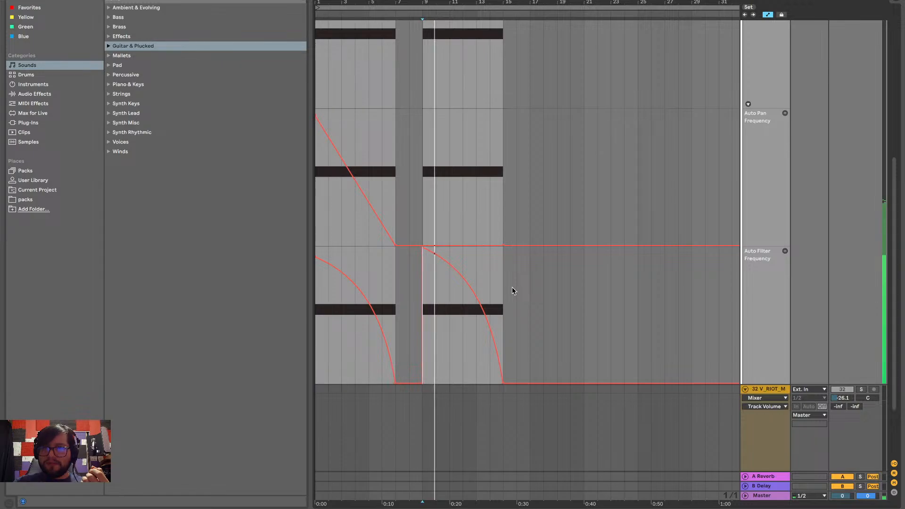
{"action": "scroll", "coordinate": [513, 290], "scroll_direction": "up", "scroll_amount": 4}
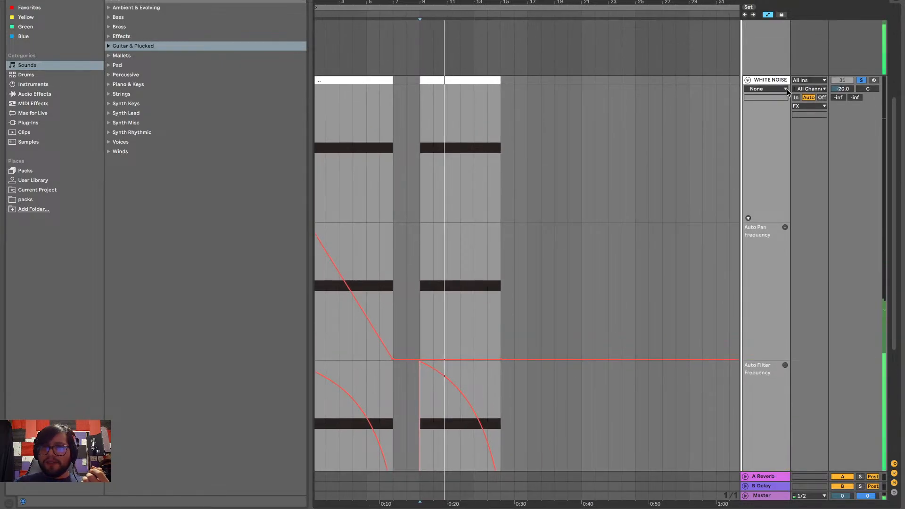
{"action": "left_click", "coordinate": [786, 90]}
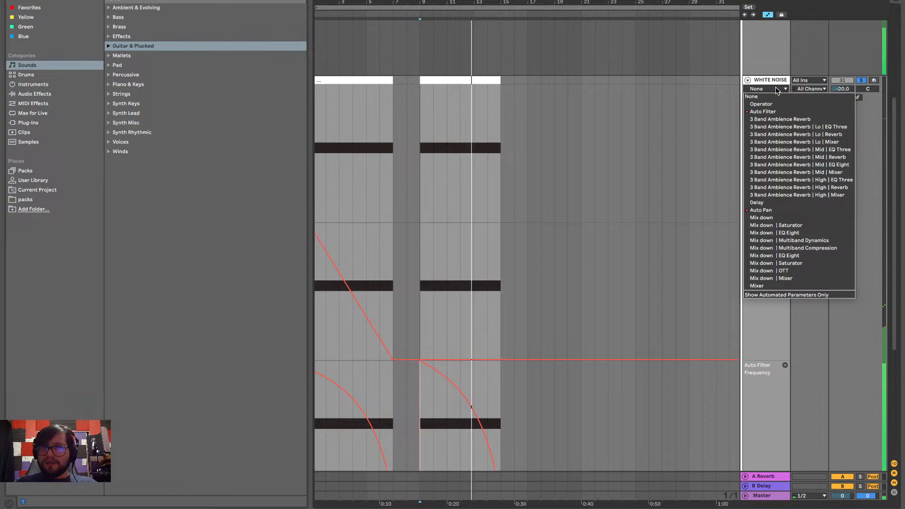
{"action": "left_click", "coordinate": [422, 167]}
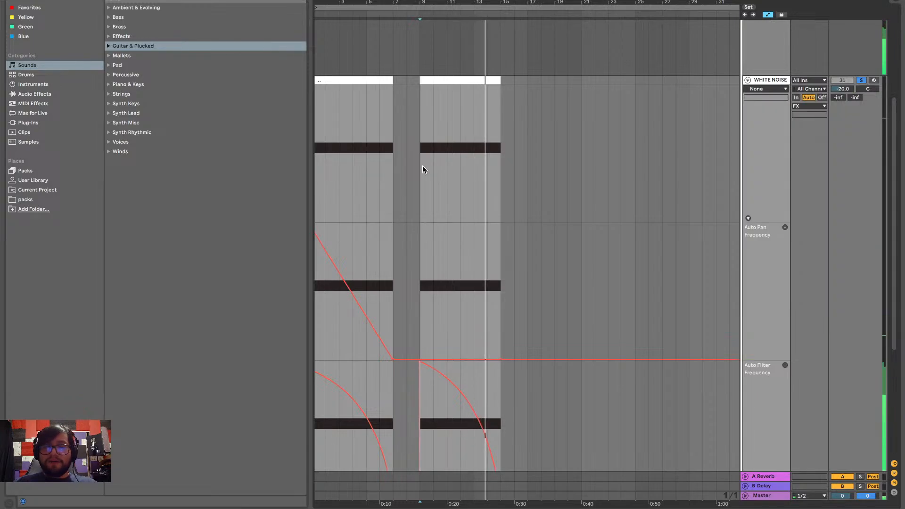
{"action": "scroll", "coordinate": [409, 231], "scroll_direction": "down", "scroll_amount": 5}
{"action": "left_click", "coordinate": [421, 233]}
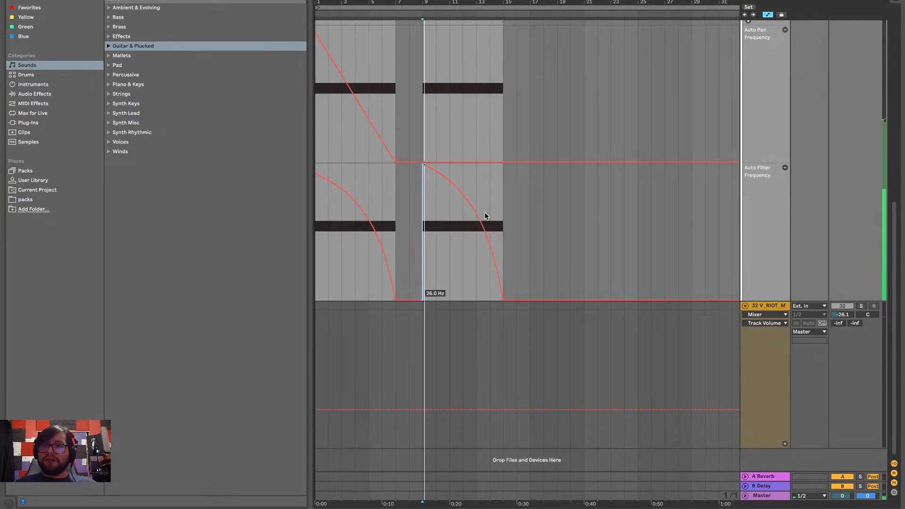
{"action": "scroll", "coordinate": [613, 197], "scroll_direction": "up", "scroll_amount": 5}
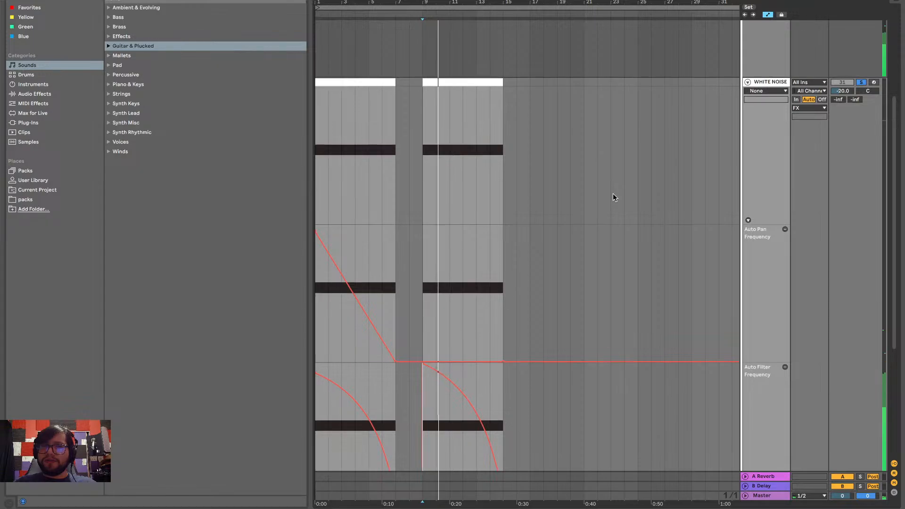
{"action": "key", "text": "space"}
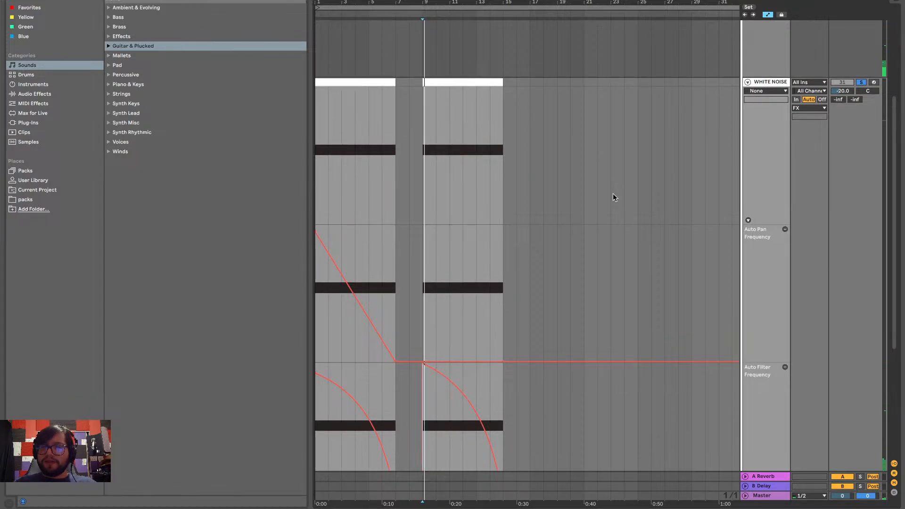
{"action": "scroll", "coordinate": [622, 310], "scroll_direction": "up", "scroll_amount": 5}
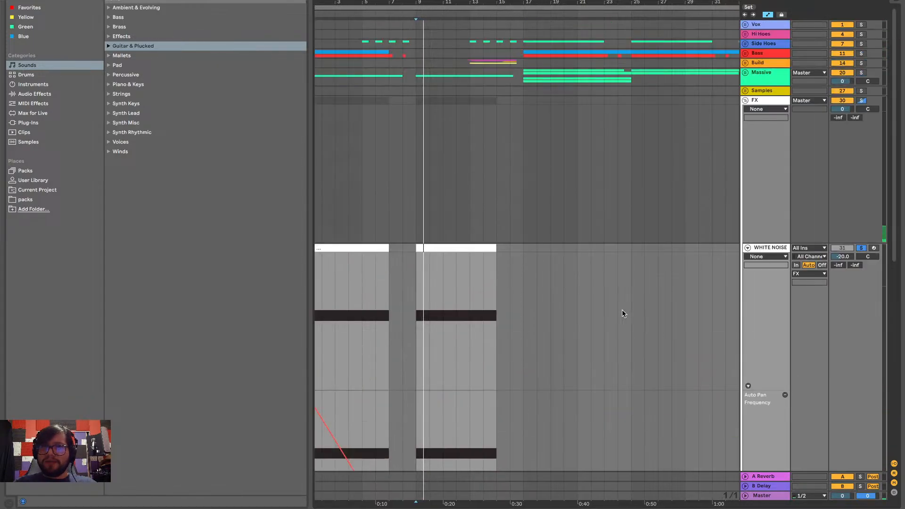
{"action": "scroll", "coordinate": [622, 314], "scroll_direction": "down", "scroll_amount": 5}
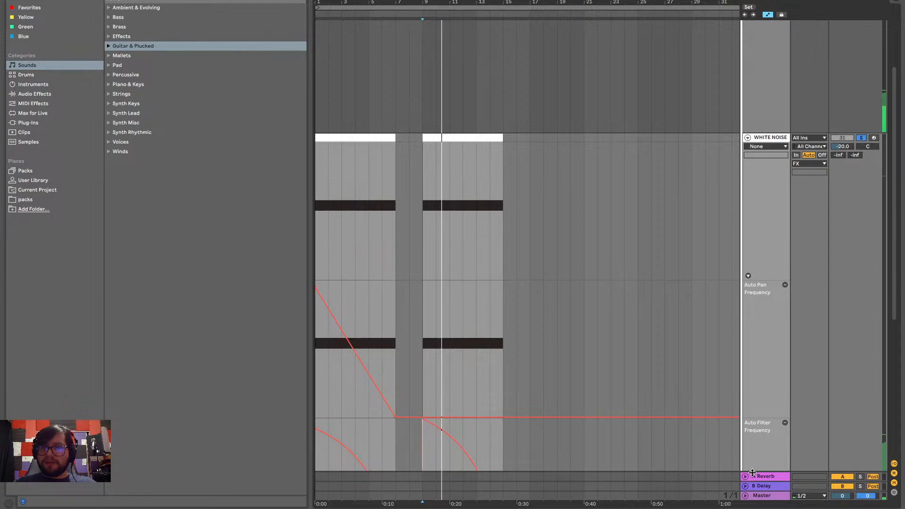
Show the white noise clip's note editor below the arrangement and replay the soloed second sweep from bar 9
{"action": "left_click", "coordinate": [756, 495]}
{"action": "key", "text": "shift+Tab"}
{"action": "scroll", "coordinate": [841, 195], "scroll_direction": "down", "scroll_amount": 3}
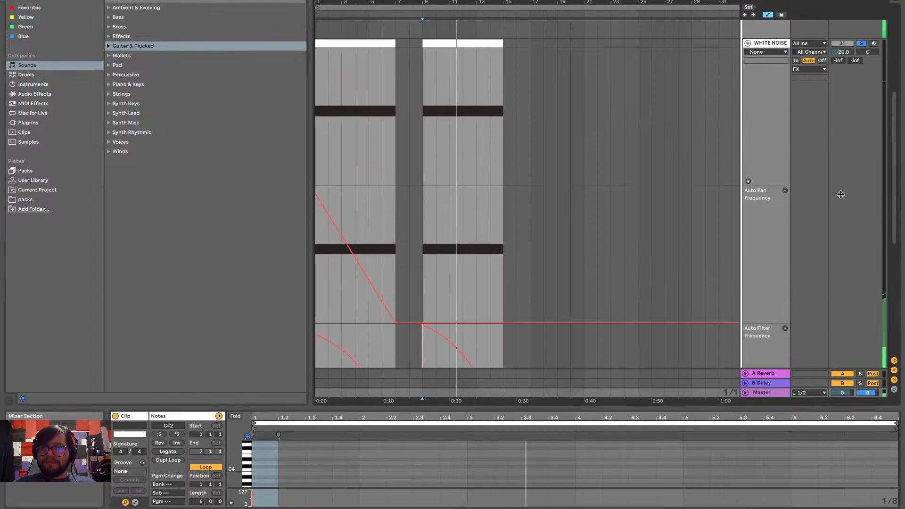
{"action": "scroll", "coordinate": [840, 194], "scroll_direction": "down", "scroll_amount": 7}
{"action": "scroll", "coordinate": [840, 197], "scroll_direction": "up", "scroll_amount": 4}
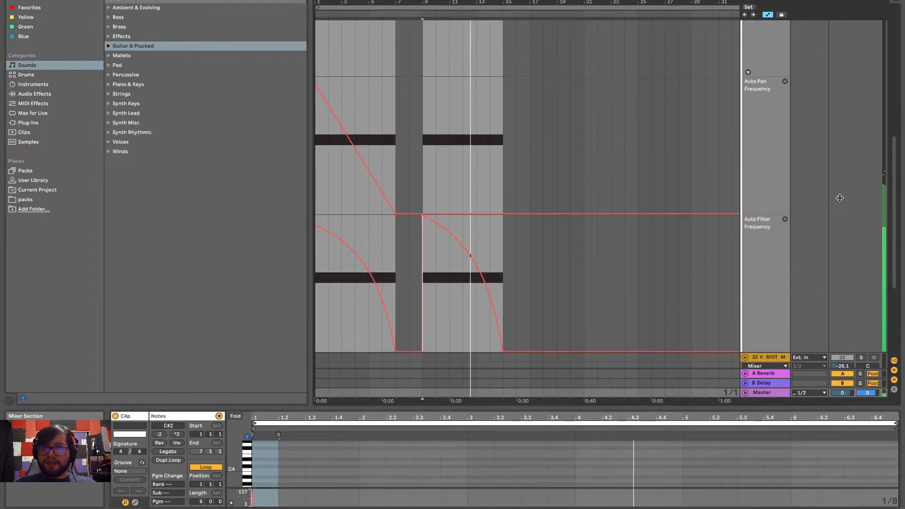
{"action": "key", "text": "space"}
{"action": "key", "text": "space"}
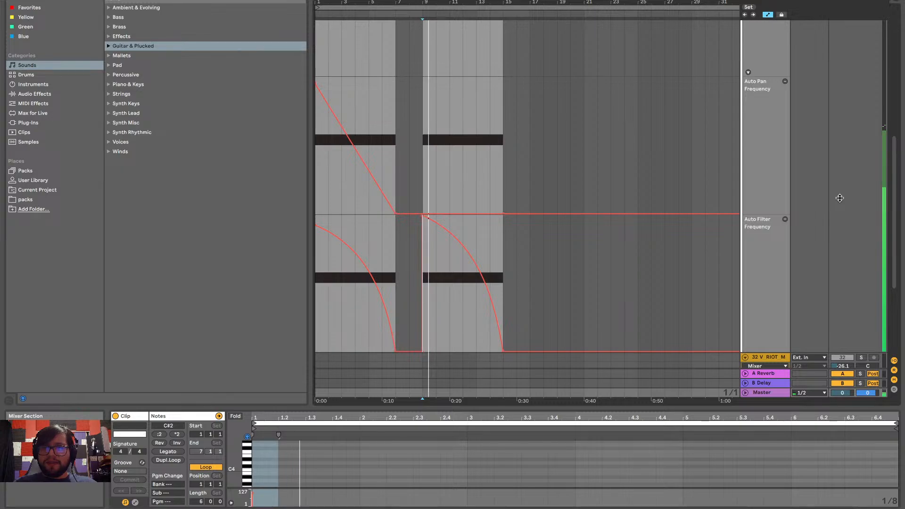
Unsolo the WHITE NOISE track, hide the clip's note editor and play the full mix from bar 9
{"action": "scroll", "coordinate": [839, 198], "scroll_direction": "up", "scroll_amount": 5}
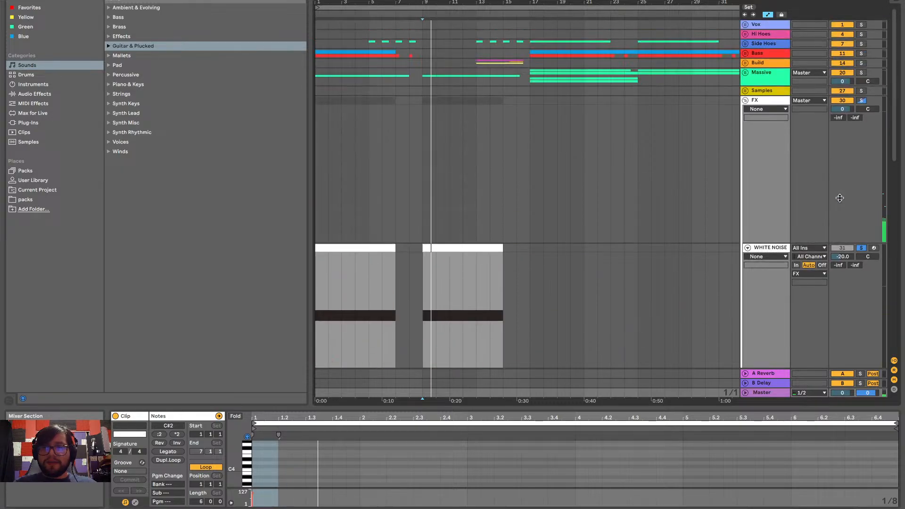
{"action": "left_click", "coordinate": [861, 248]}
{"action": "key", "text": "space"}
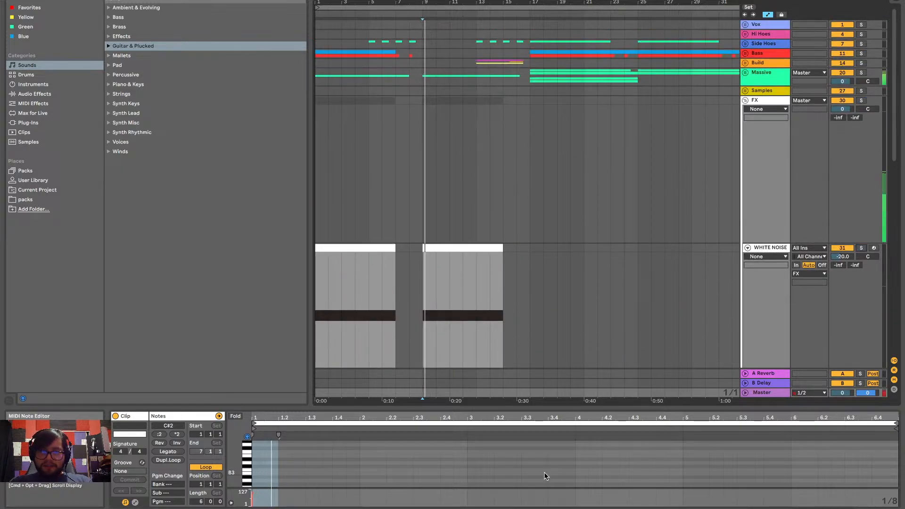
{"action": "left_click", "coordinate": [542, 408]}
{"action": "scroll", "coordinate": [541, 408], "scroll_direction": "down", "scroll_amount": 10}
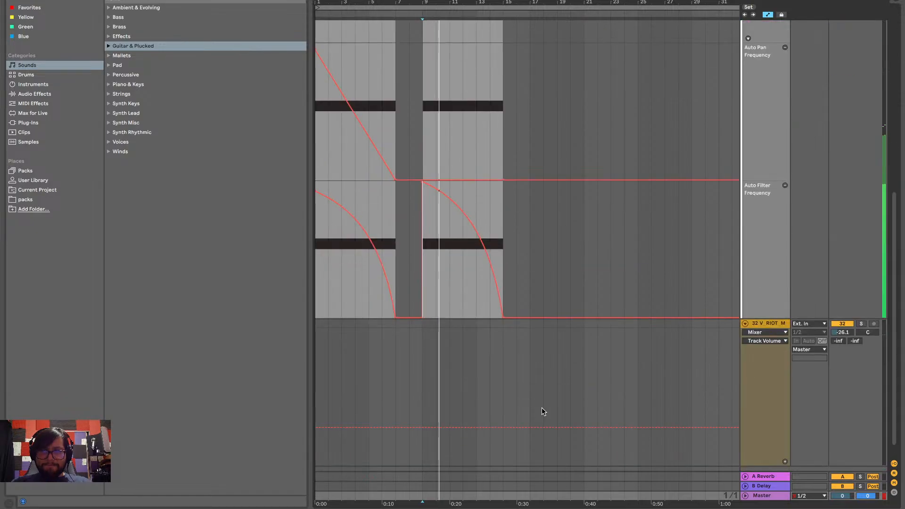
{"action": "scroll", "coordinate": [542, 411], "scroll_direction": "up", "scroll_amount": 3}
{"action": "scroll", "coordinate": [539, 317], "scroll_direction": "up", "scroll_amount": 4}
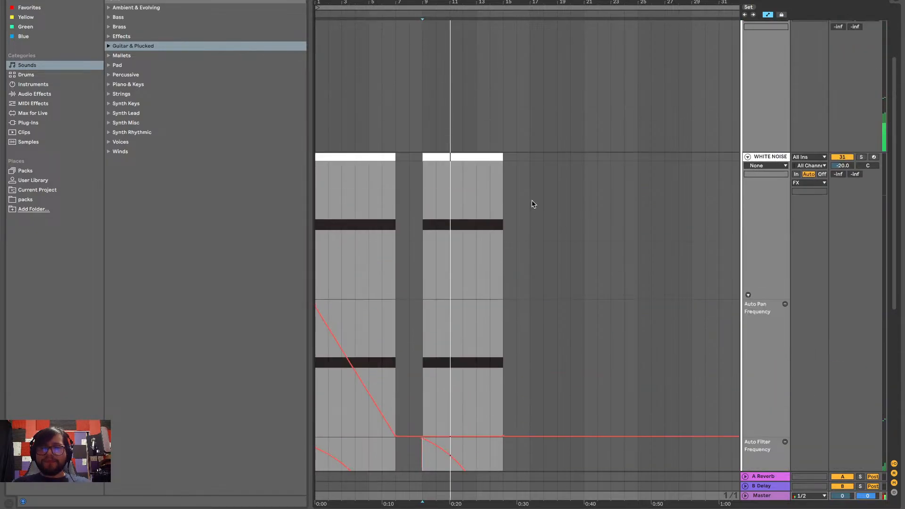
{"action": "scroll", "coordinate": [533, 204], "scroll_direction": "down", "scroll_amount": 1}
{"action": "scroll", "coordinate": [449, 118], "scroll_direction": "up", "scroll_amount": 5}
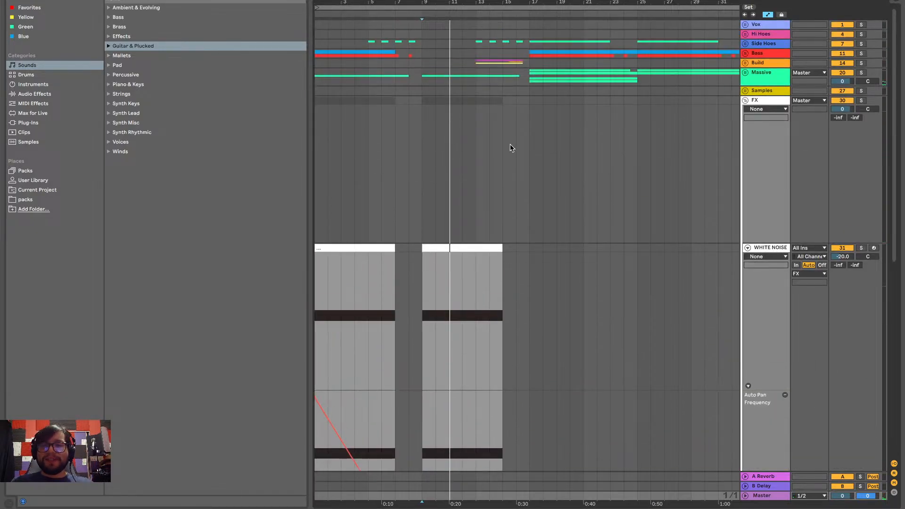
{"action": "scroll", "coordinate": [678, 260], "scroll_direction": "down", "scroll_amount": 4}
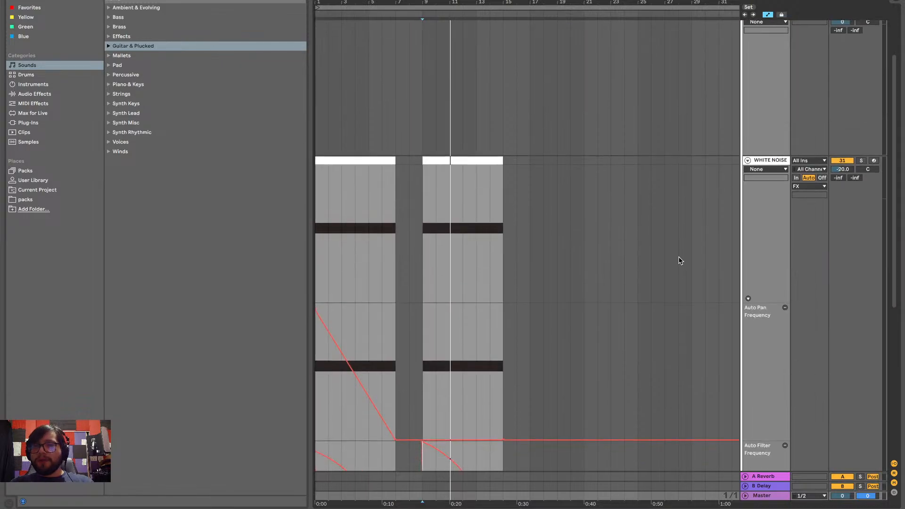
Fold the WHITE NOISE track, duplicate it and delete the copy's clips between bars 1 and 17
{"action": "left_click", "coordinate": [748, 161]}
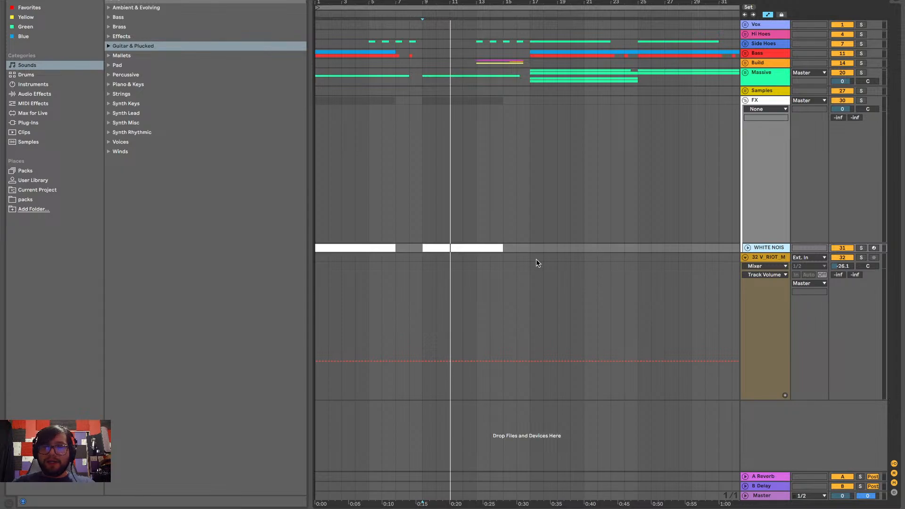
{"action": "key", "text": "ctrl+d"}
{"action": "left_click_drag", "start_coordinate": [528, 258], "coordinate": [275, 259]}
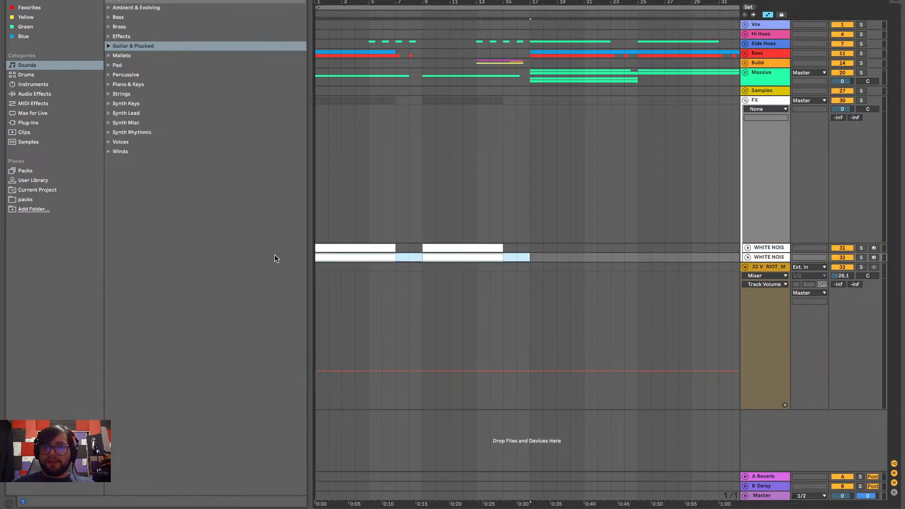
{"action": "key", "text": "Delete"}
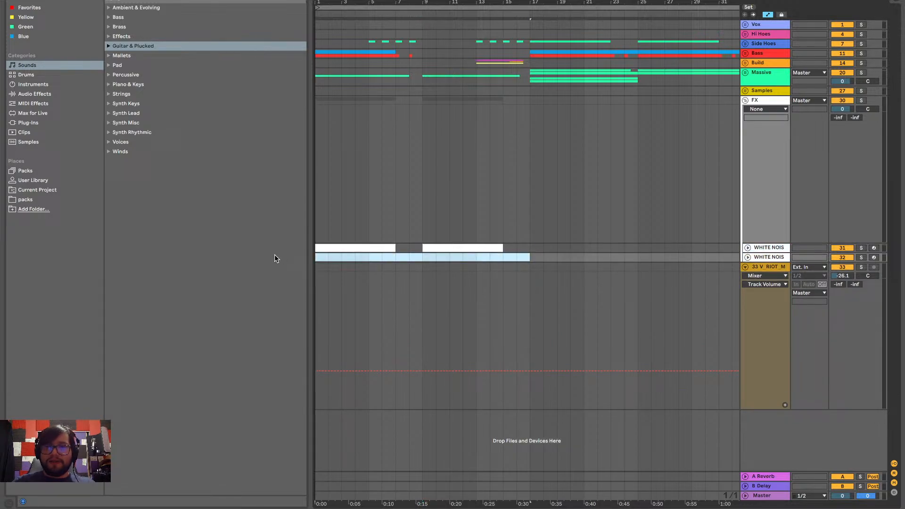
Unfold both white noise tracks and display the Auto Filter Frequency automation on the original one
{"action": "left_click", "coordinate": [747, 247]}
{"action": "scroll", "coordinate": [564, 272], "scroll_direction": "down", "scroll_amount": 2}
{"action": "left_click", "coordinate": [781, 227]}
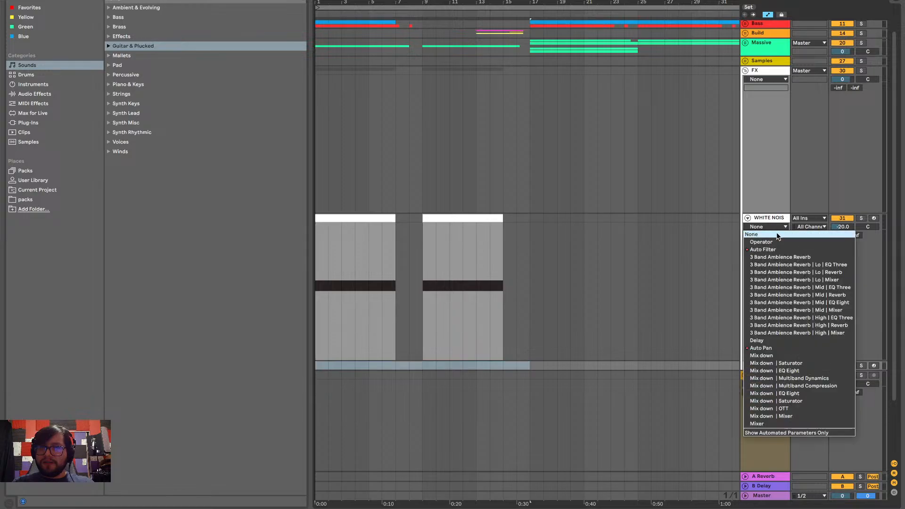
{"action": "left_click", "coordinate": [781, 253]}
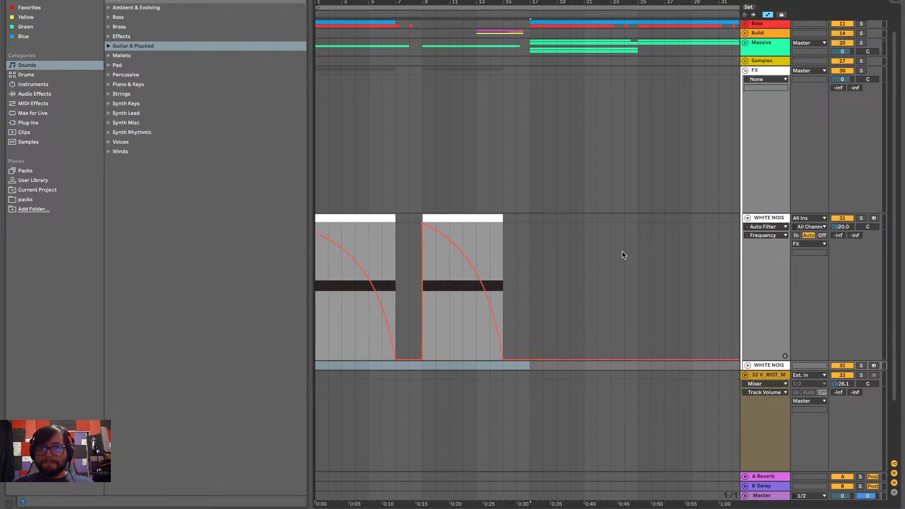
{"action": "left_click", "coordinate": [748, 368]}
Rename the duplicated track in lower case, starting the name with "white noise"
{"action": "left_click", "coordinate": [778, 370]}
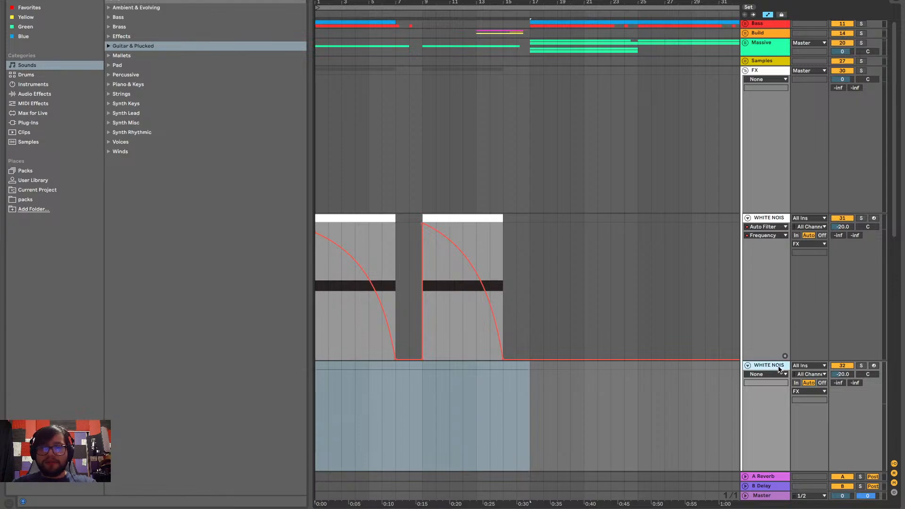
{"action": "key", "text": "super+r"}
{"action": "key", "text": "BackSpace"}
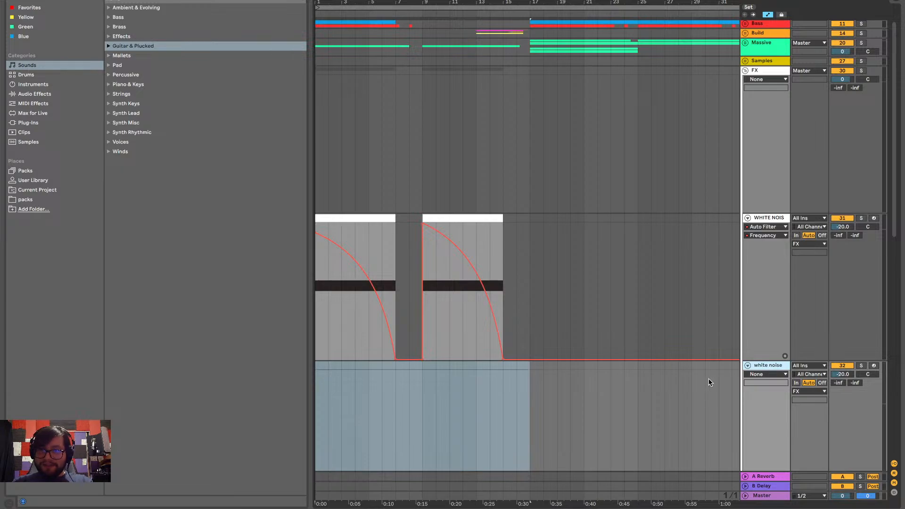
Insert an empty MIDI clip from bar 1 to bar 17 on the duplicated white noise track
{"action": "scroll", "coordinate": [462, 400], "scroll_direction": "down", "scroll_amount": 8}
{"action": "key", "text": "super+shift+m"}
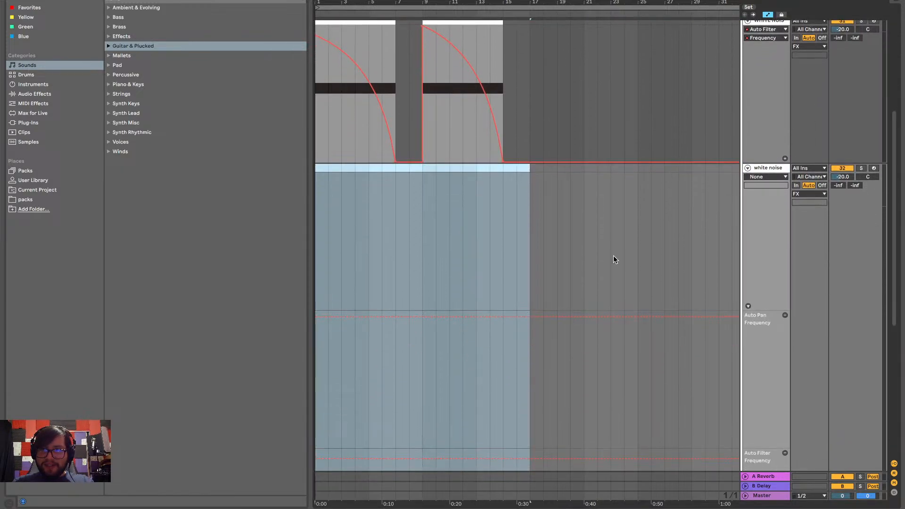
{"action": "scroll", "coordinate": [487, 208], "scroll_direction": "up", "scroll_amount": 2}
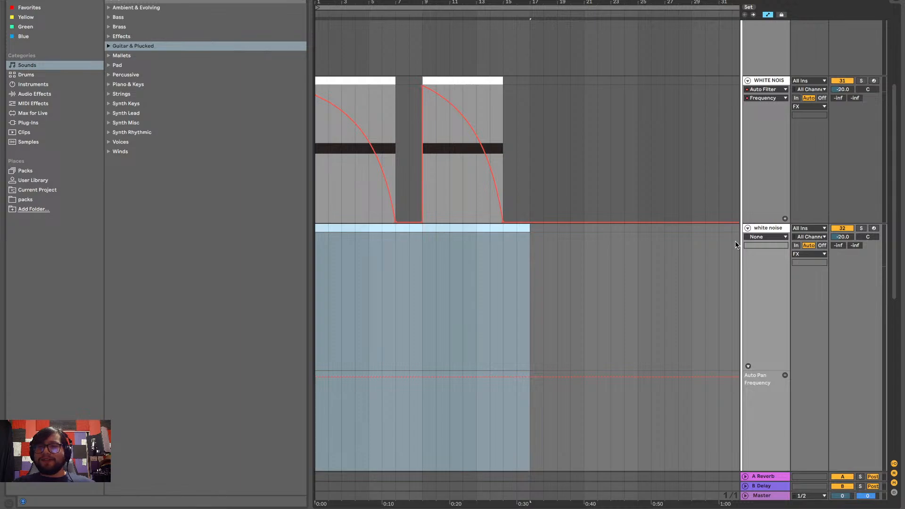
Rename the duplicated white noise track as "whote npise up"
{"action": "left_click", "coordinate": [775, 227]}
{"action": "key", "text": "super+r"}
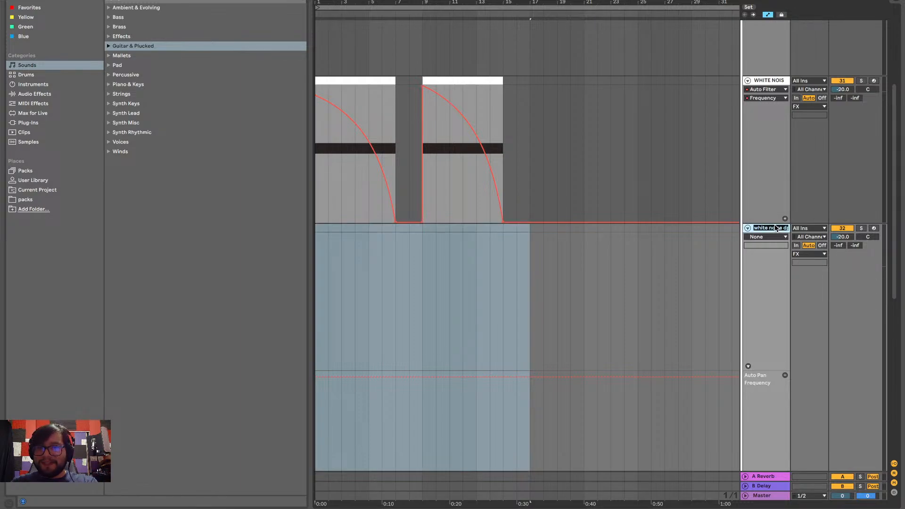
{"action": "key", "text": "BackSpace"}
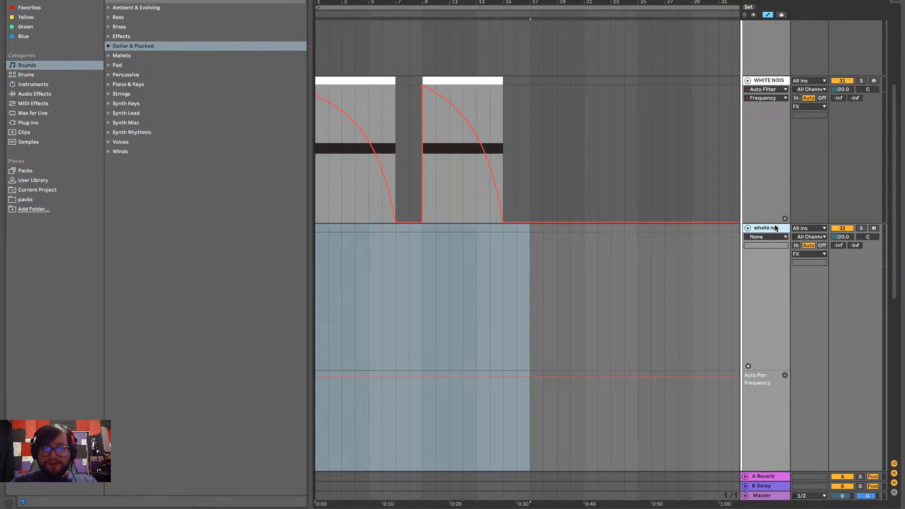
{"action": "type", "text": "whote npise up"}
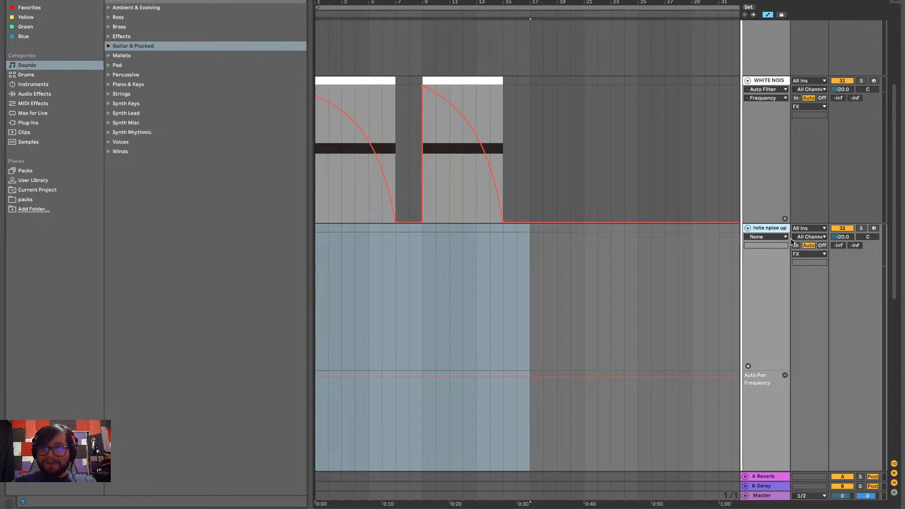
{"action": "key", "text": "Escape"}
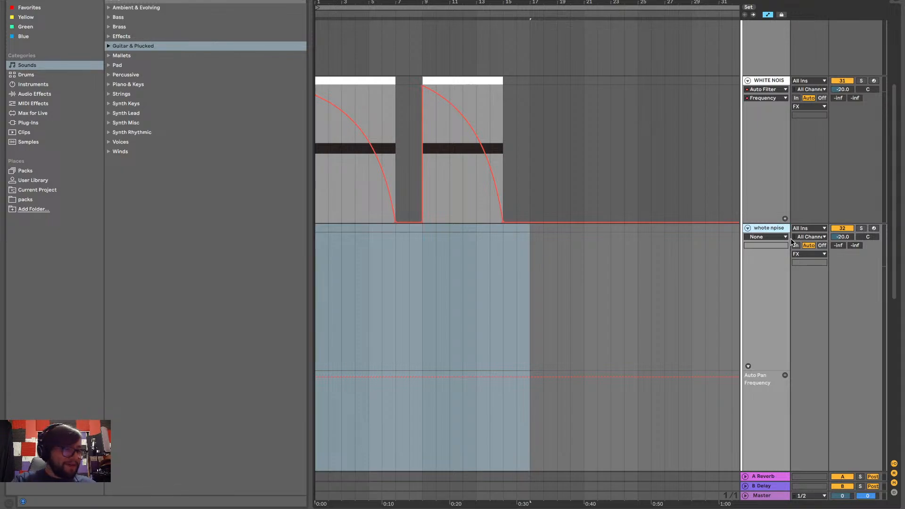
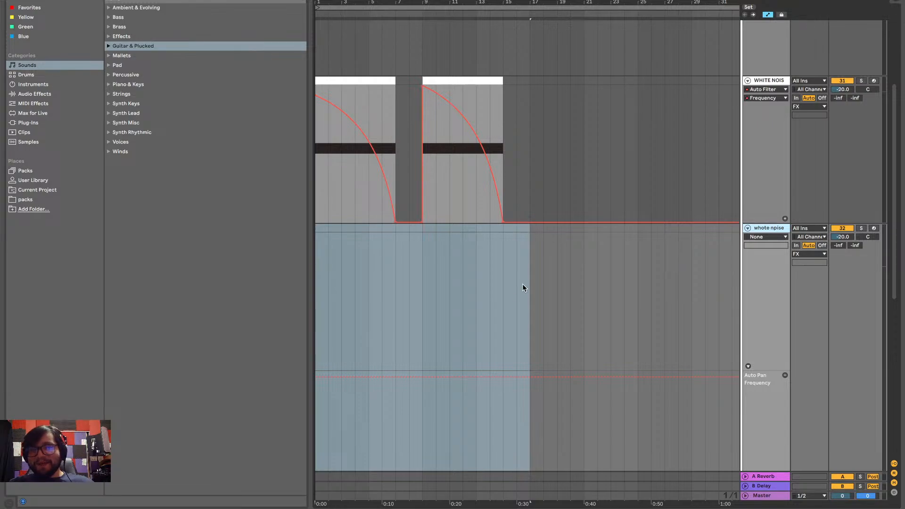
Play the arrangement from about bar 14 to find where the rising noise effect fits before bar 17
{"action": "scroll", "coordinate": [476, 233], "scroll_direction": "down", "scroll_amount": 3}
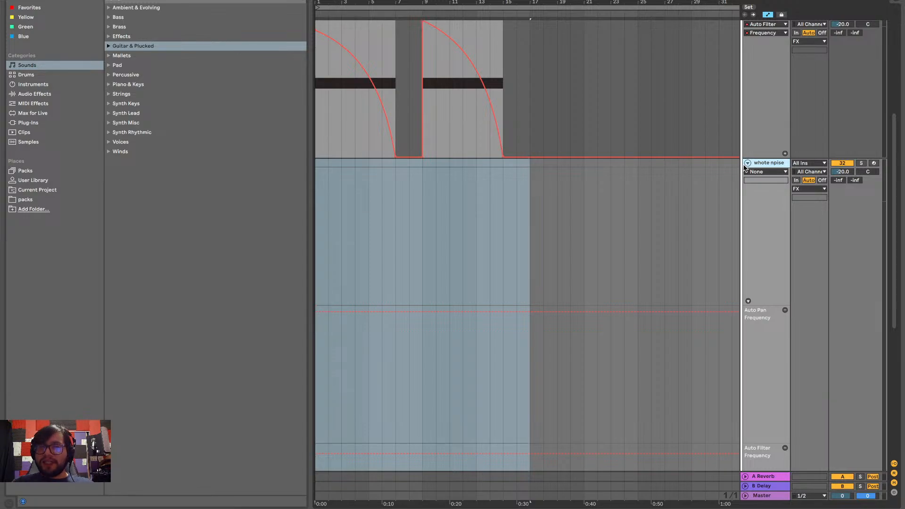
{"action": "scroll", "coordinate": [384, 219], "scroll_direction": "up", "scroll_amount": 1}
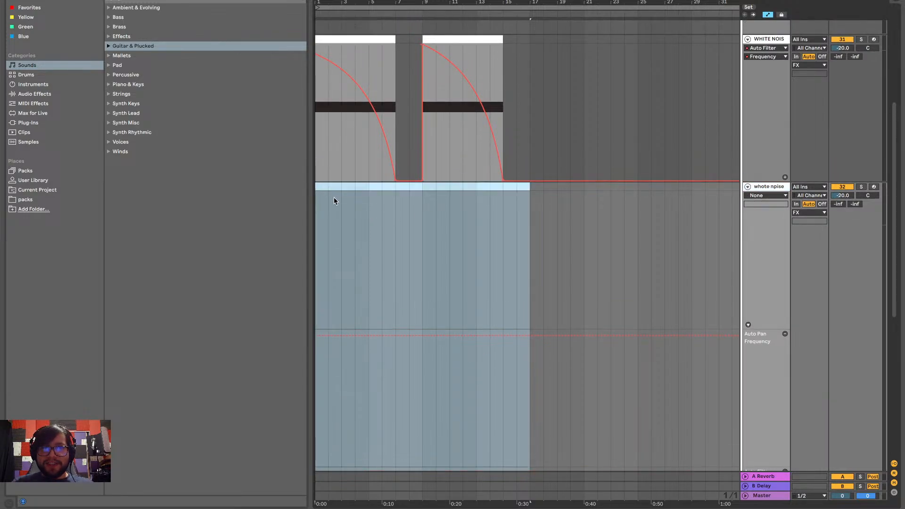
{"action": "left_click", "coordinate": [317, 186]}
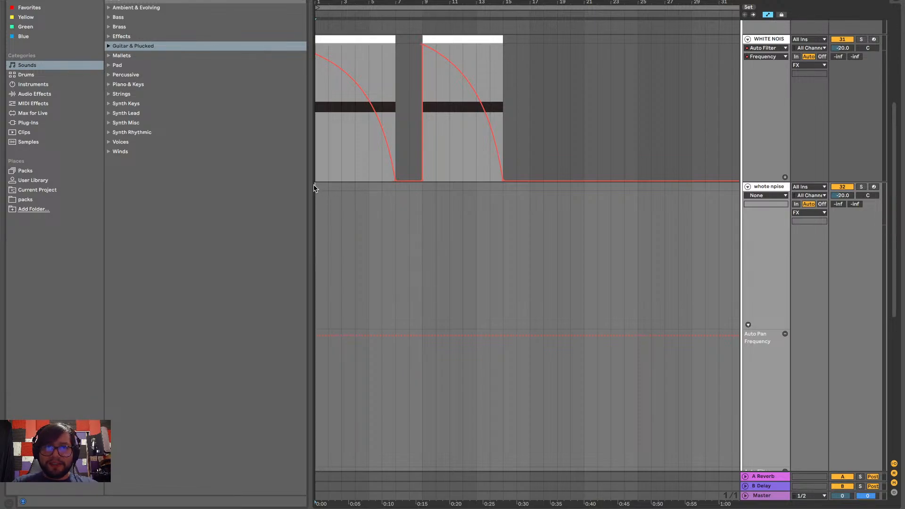
{"action": "scroll", "coordinate": [424, 186], "scroll_direction": "up", "scroll_amount": 4}
{"action": "left_click", "coordinate": [492, 285]}
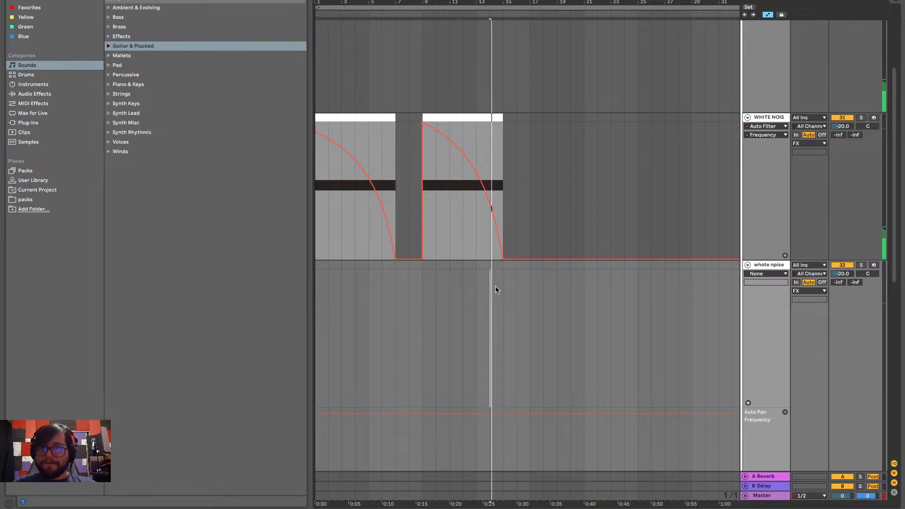
{"action": "scroll", "coordinate": [495, 290], "scroll_direction": "up", "scroll_amount": 7}
{"action": "scroll", "coordinate": [496, 290], "scroll_direction": "right", "scroll_amount": 3}
{"action": "scroll", "coordinate": [495, 289], "scroll_direction": "down", "scroll_amount": 2}
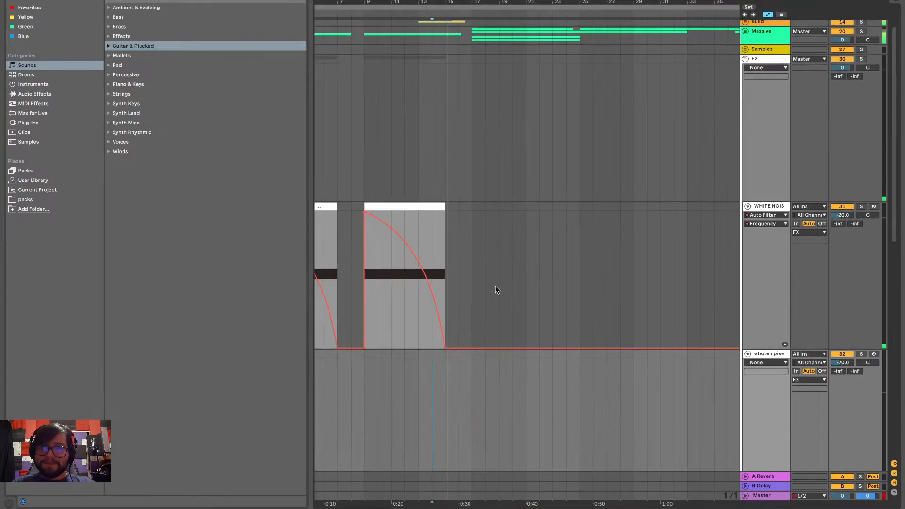
{"action": "scroll", "coordinate": [445, 345], "scroll_direction": "down", "scroll_amount": 5}
{"action": "scroll", "coordinate": [445, 346], "scroll_direction": "left", "scroll_amount": 1}
{"action": "left_click", "coordinate": [423, 302]}
{"action": "key", "text": "space"}
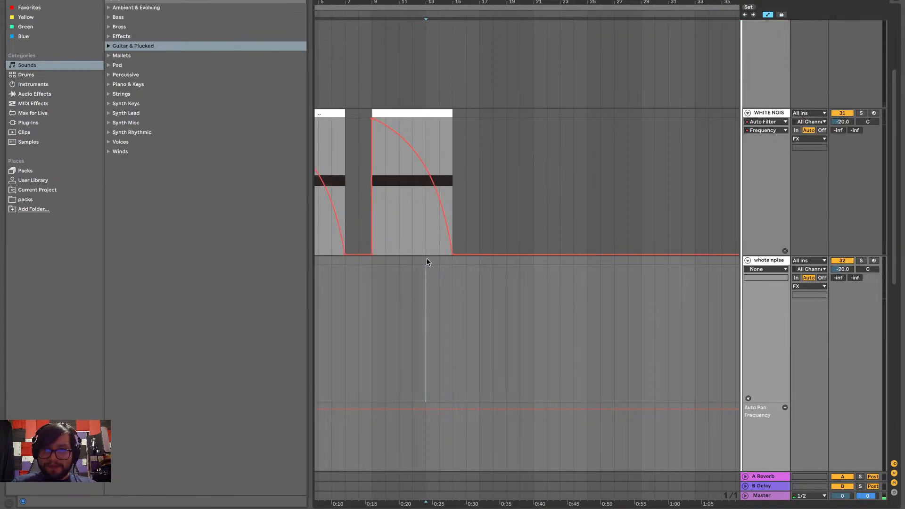
Insert a MIDI clip from bar 13 to bar 17 on the "whote npise" track and fill its full length with one C#2 note
{"action": "left_click_drag", "start_coordinate": [425, 263], "coordinate": [479, 272]}
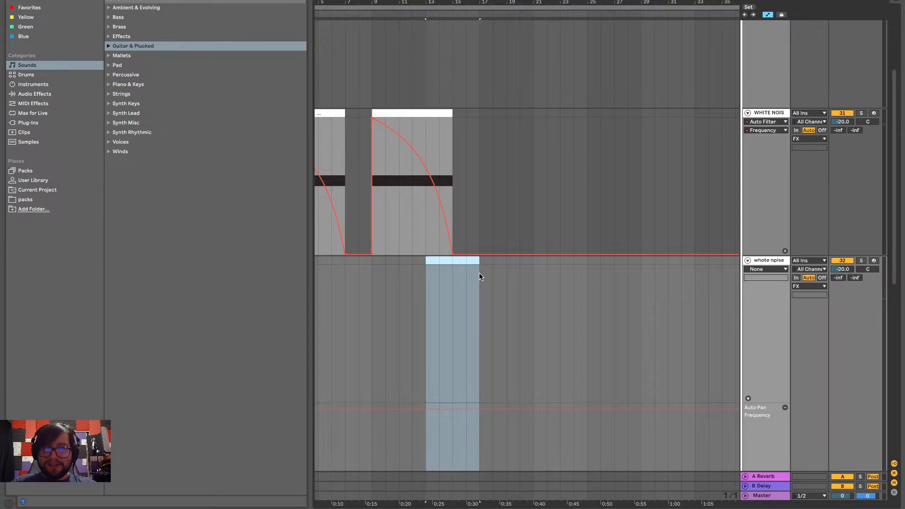
{"action": "key", "text": "ctrl+shift+m"}
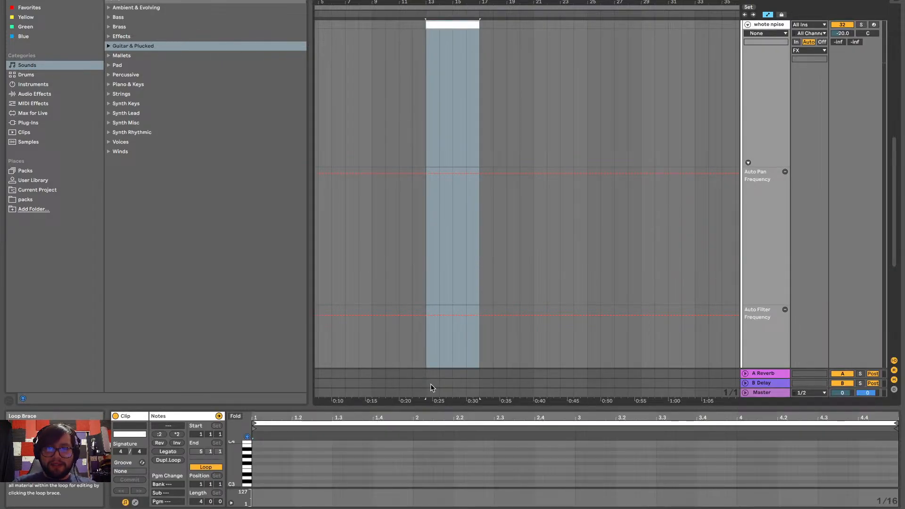
{"action": "left_click_drag", "start_coordinate": [412, 409], "coordinate": [406, 238]}
{"action": "double_click", "coordinate": [260, 354]}
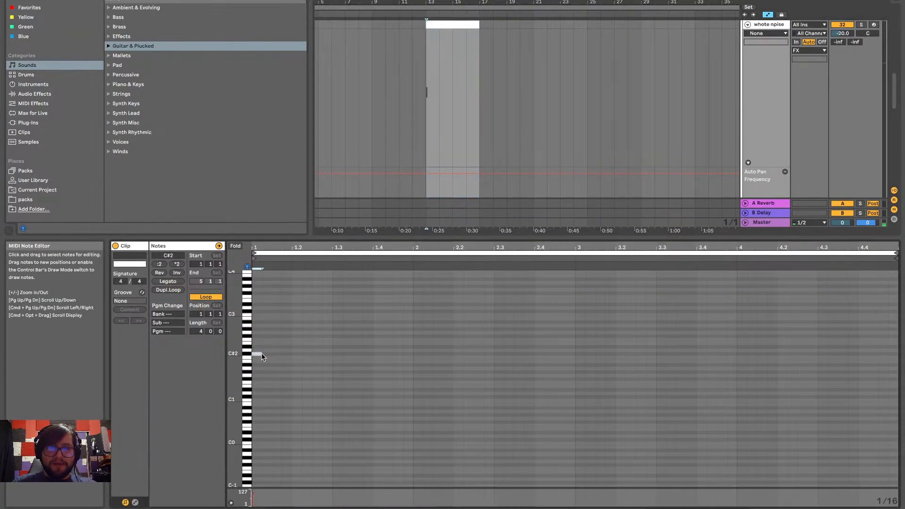
{"action": "left_click", "coordinate": [175, 280]}
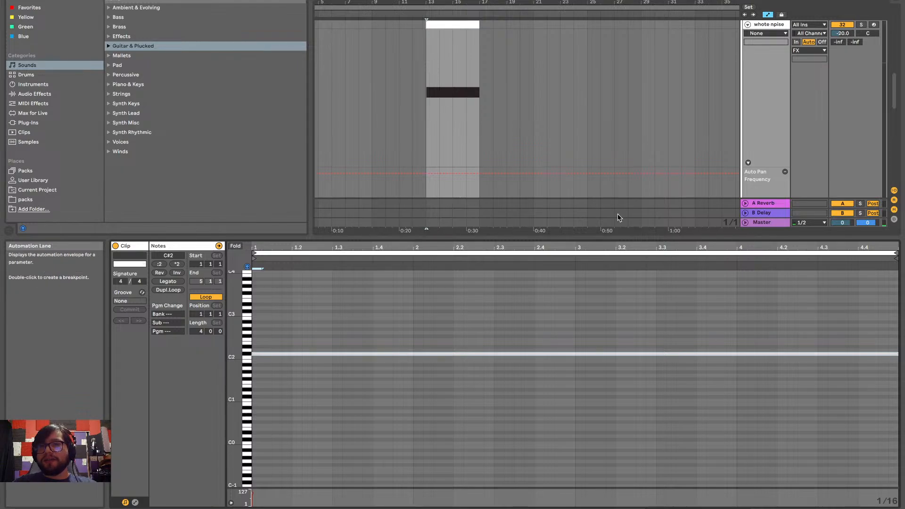
{"action": "key", "text": "super+alt+l"}
Solo the duplicated white noise track and play it from bar 13
{"action": "scroll", "coordinate": [496, 121], "scroll_direction": "up", "scroll_amount": 3}
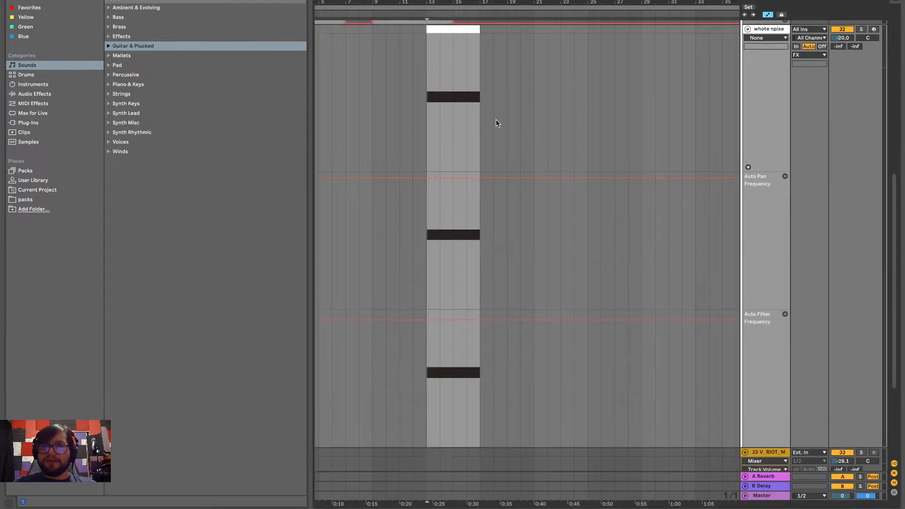
{"action": "scroll", "coordinate": [496, 123], "scroll_direction": "left", "scroll_amount": 2}
{"action": "scroll", "coordinate": [496, 120], "scroll_direction": "right", "scroll_amount": 1}
{"action": "scroll", "coordinate": [570, 160], "scroll_direction": "down", "scroll_amount": 5}
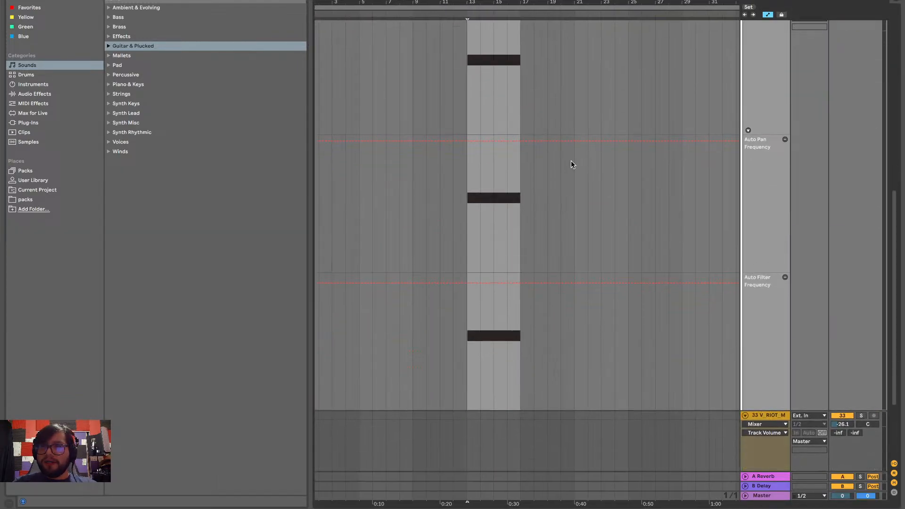
{"action": "scroll", "coordinate": [627, 161], "scroll_direction": "up", "scroll_amount": 2}
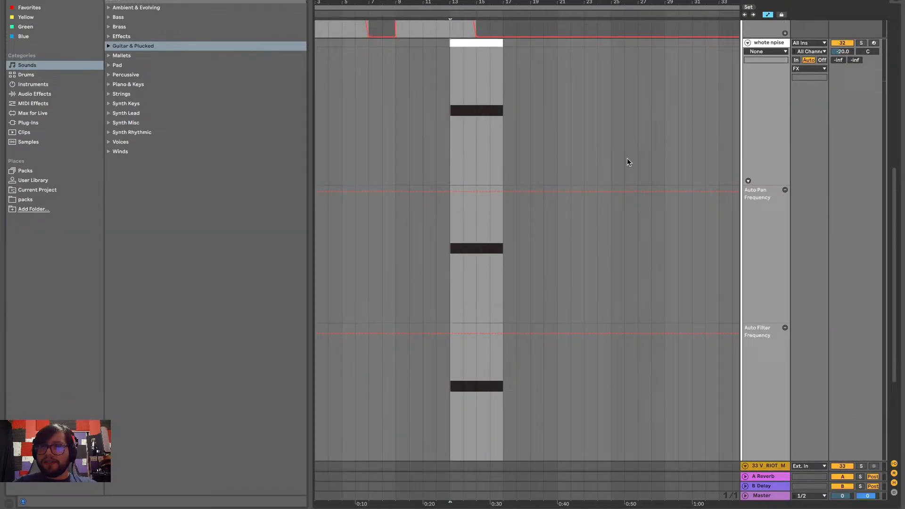
{"action": "left_click", "coordinate": [448, 112]}
{"action": "key", "text": "space"}
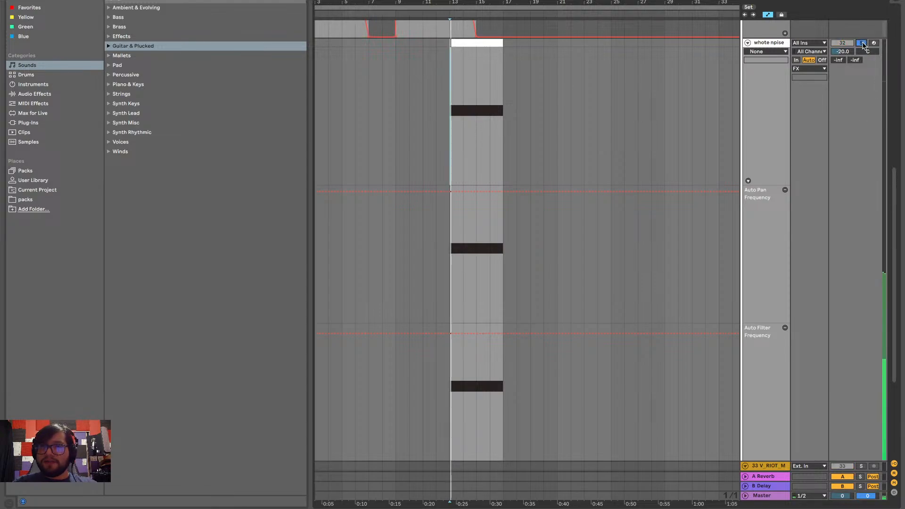
{"action": "scroll", "coordinate": [746, 282], "scroll_direction": "down", "scroll_amount": 2}
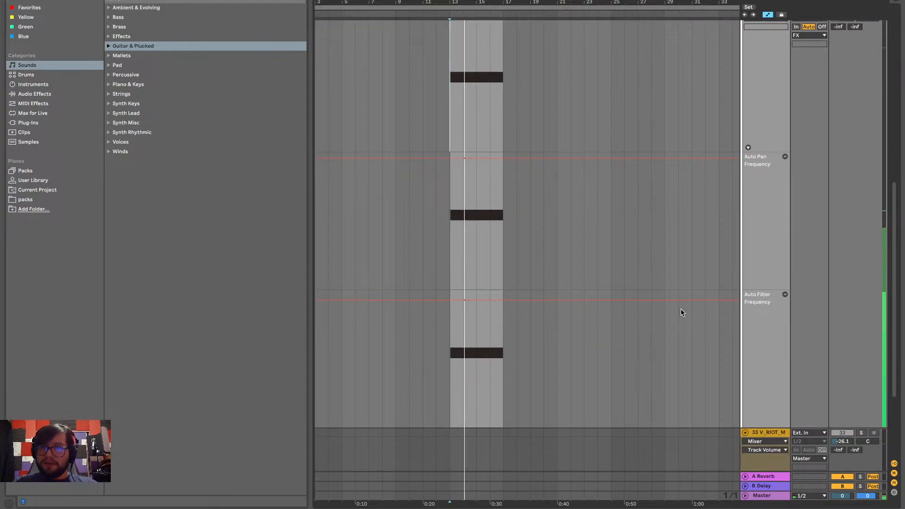
{"action": "scroll", "coordinate": [767, 159], "scroll_direction": "up", "scroll_amount": 3}
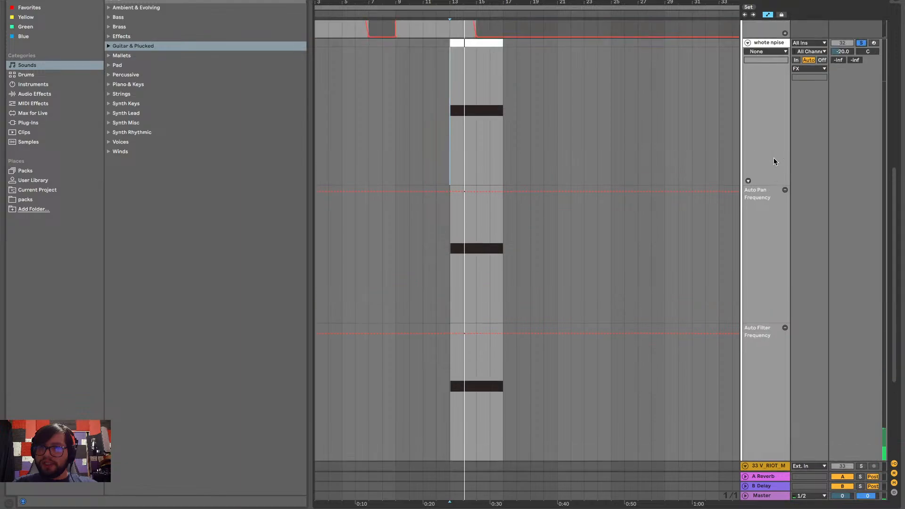
{"action": "scroll", "coordinate": [773, 158], "scroll_direction": "down", "scroll_amount": 2}
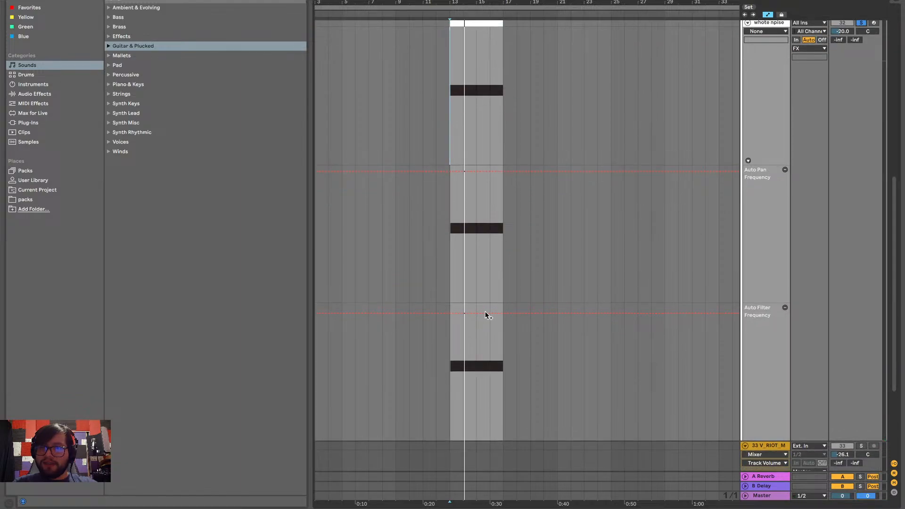
Set the Auto Filter Frequency automation to 19.9 kHz and the Auto Pan Frequency automation to 0.05 Hz, and replay from bar 13
{"action": "left_click_drag", "start_coordinate": [450, 313], "coordinate": [510, 273]}
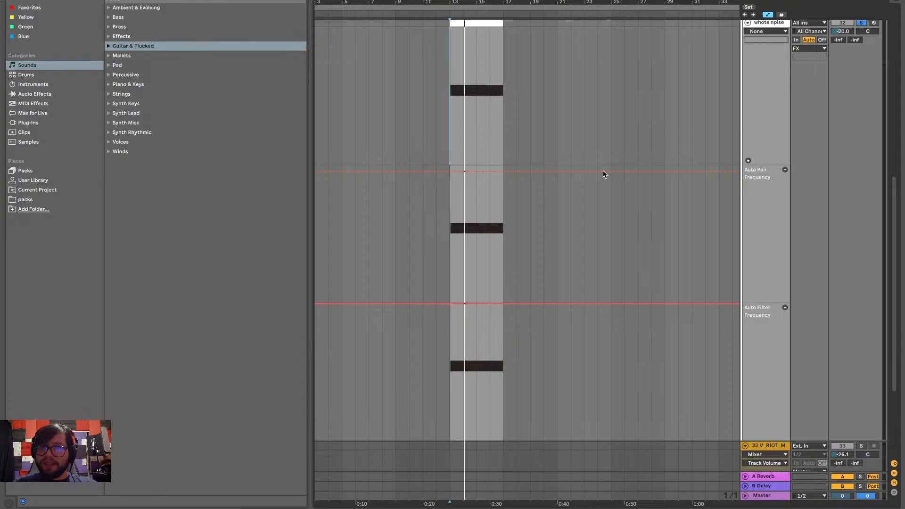
{"action": "left_click_drag", "start_coordinate": [467, 171], "coordinate": [450, 302]}
{"action": "key", "text": "space"}
{"action": "scroll", "coordinate": [488, 141], "scroll_direction": "up", "scroll_amount": 4}
{"action": "key", "text": "space"}
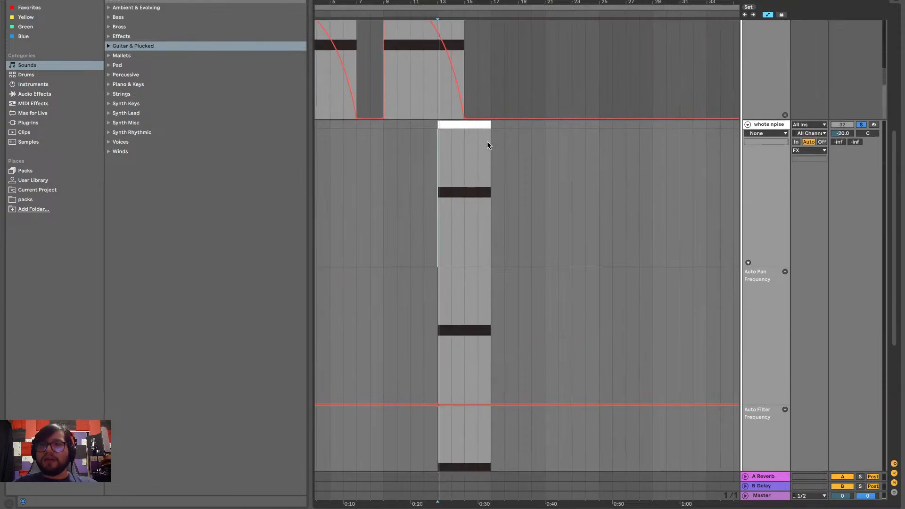
Examine the Mix down rack in the soloed noise track's device chain while playing the clip from bar 13
{"action": "scroll", "coordinate": [488, 141], "scroll_direction": "up", "scroll_amount": 1}
{"action": "scroll", "coordinate": [487, 142], "scroll_direction": "down", "scroll_amount": 2}
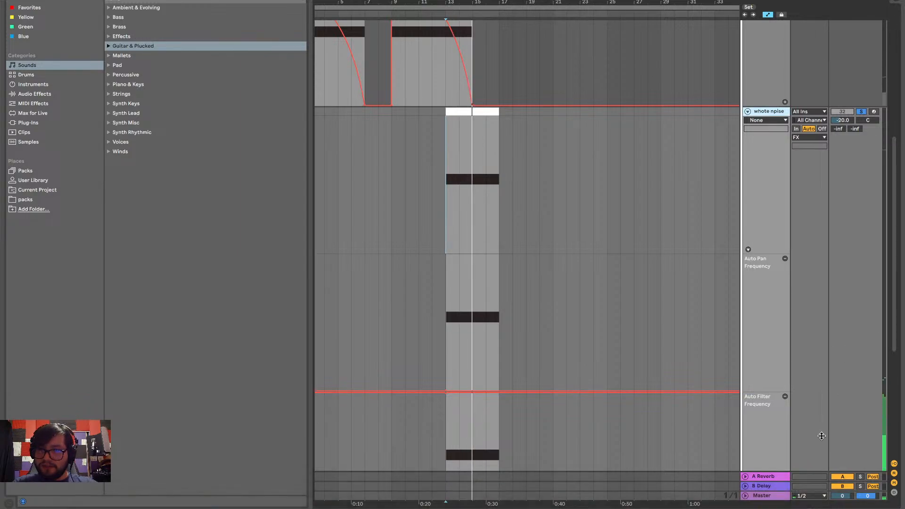
{"action": "left_click", "coordinate": [857, 508]}
{"action": "scroll", "coordinate": [676, 461], "scroll_direction": "right", "scroll_amount": 10}
{"action": "key", "text": "space"}
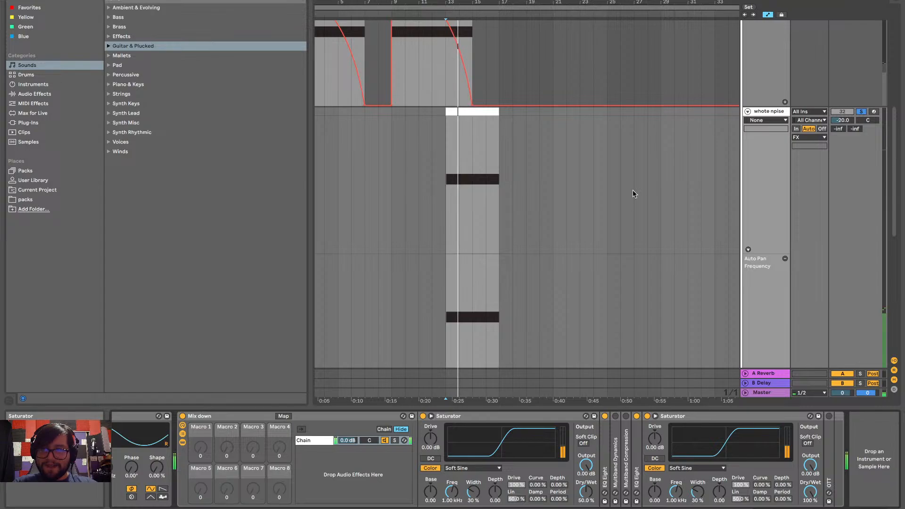
{"action": "key", "text": "super+alt+l"}
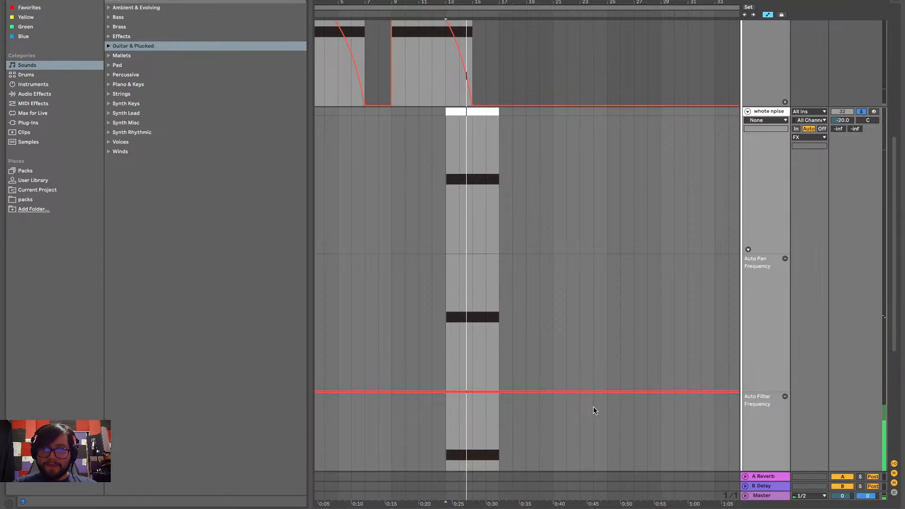
{"action": "scroll", "coordinate": [594, 407], "scroll_direction": "down", "scroll_amount": 5}
{"action": "scroll", "coordinate": [593, 406], "scroll_direction": "up", "scroll_amount": 3}
{"action": "key", "text": "space"}
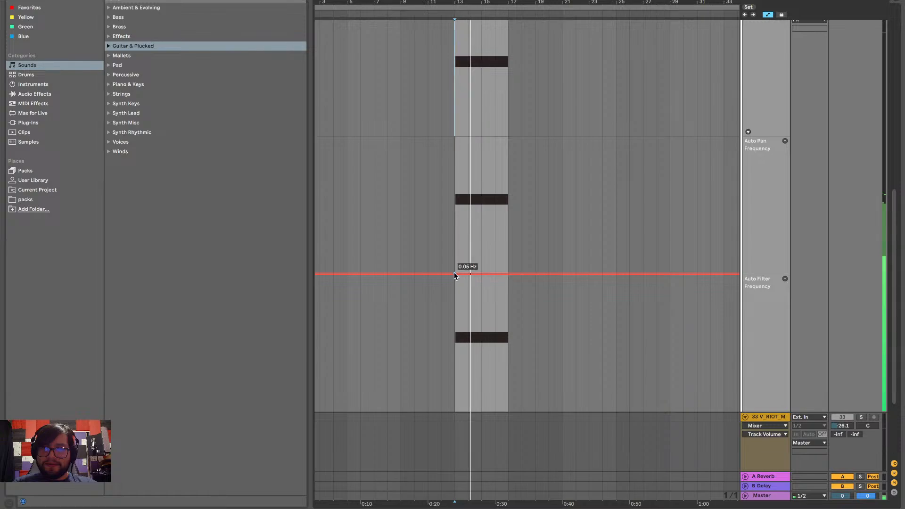
Try an Auto Pan Frequency automation of 2.02 Hz during playback from bar 13 and return it to the minimum
{"action": "left_click_drag", "start_coordinate": [454, 274], "coordinate": [461, 206]}
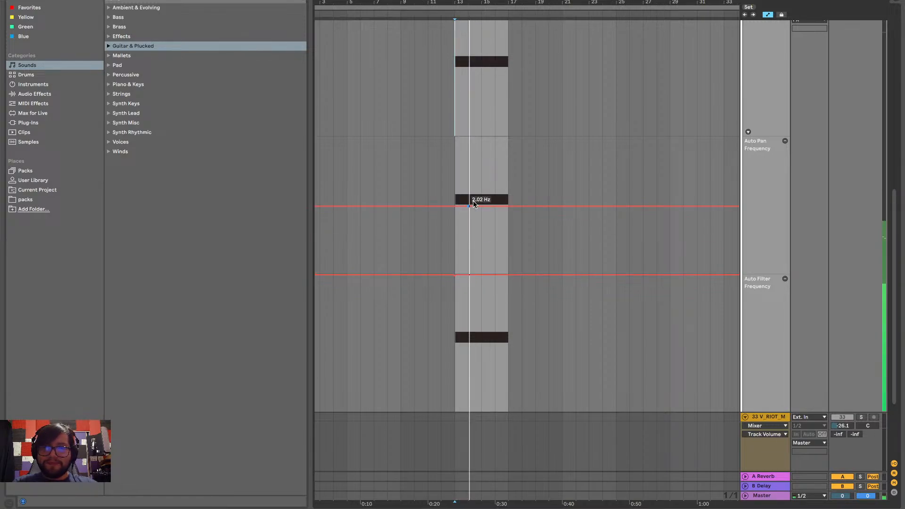
{"action": "key", "text": "space"}
{"action": "key", "text": "space"}
{"action": "key", "text": "space"}
{"action": "key", "text": "space"}
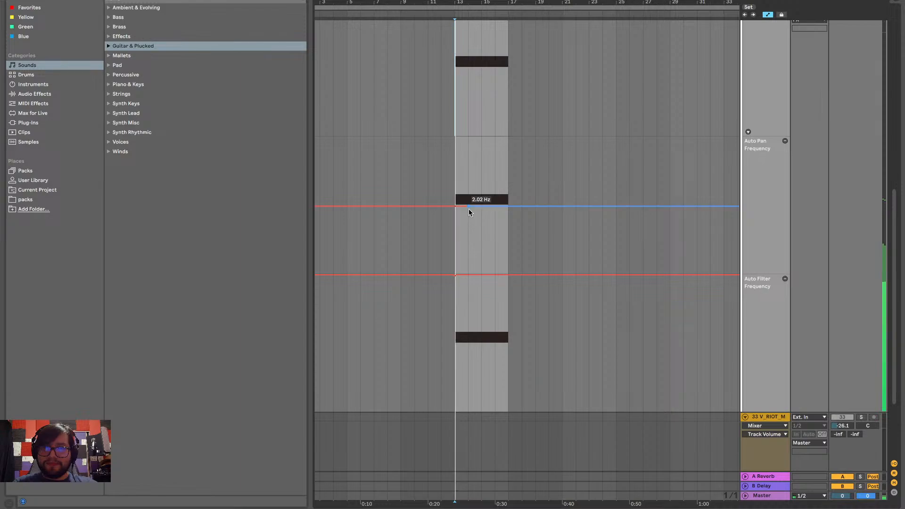
{"action": "left_click_drag", "start_coordinate": [469, 209], "coordinate": [429, 273]}
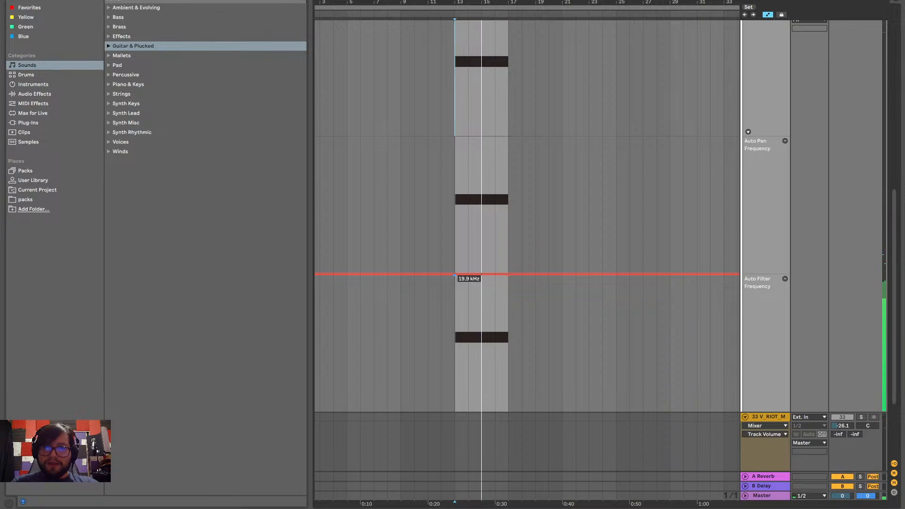
Shape the Auto Filter Frequency automation into a straight ramp rising from the minimum at bar 13 to 19.9 kHz at bar 17
{"action": "left_click_drag", "start_coordinate": [455, 274], "coordinate": [456, 411]}
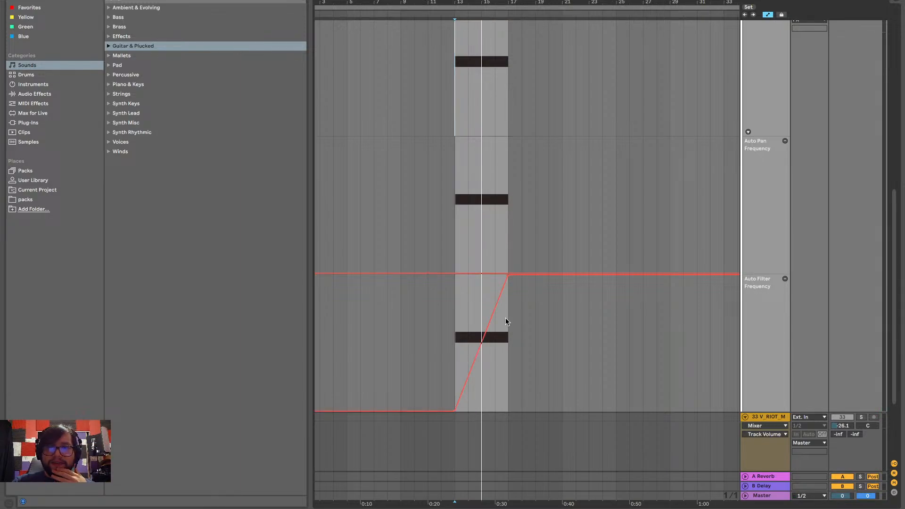
{"action": "scroll", "coordinate": [527, 277], "scroll_direction": "up", "scroll_amount": 2}
{"action": "right_click", "coordinate": [453, 383]}
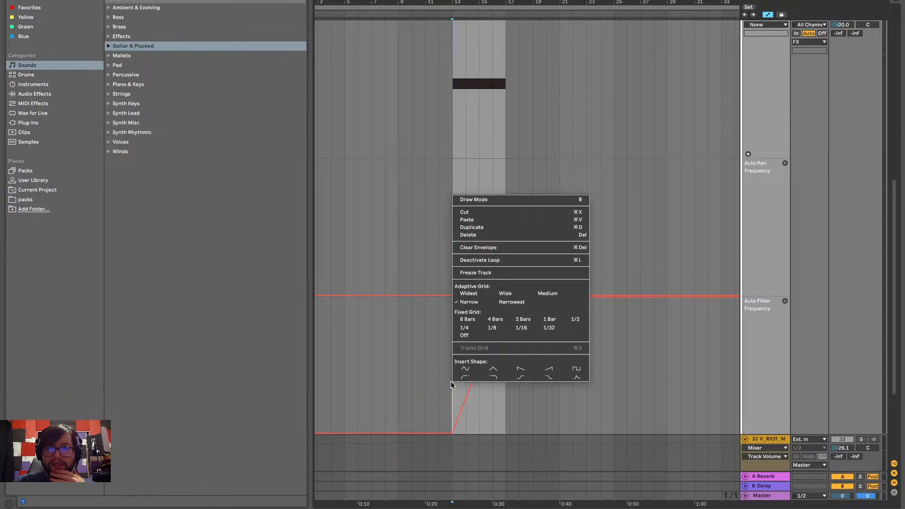
{"action": "left_click", "coordinate": [445, 406]}
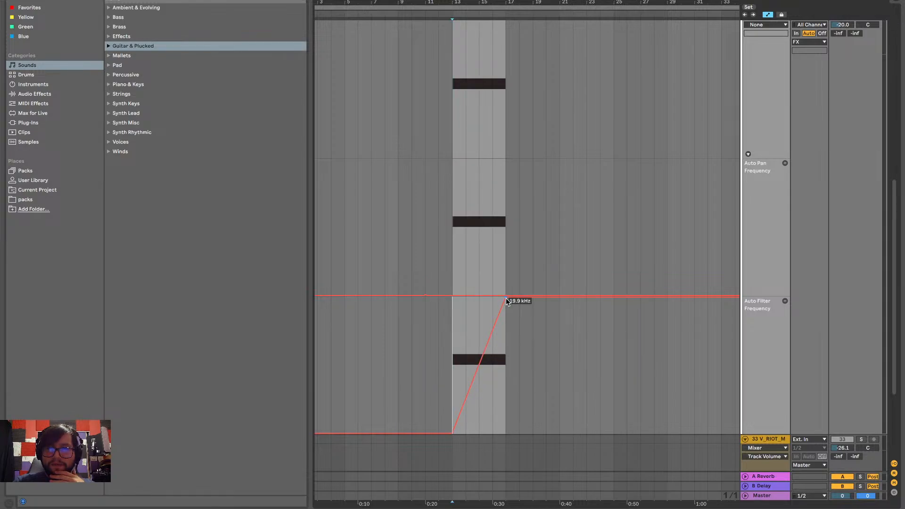
Lower the filter ramp's end point at bar 17 to 14.1 kHz while playing the rise from bar 13
{"action": "left_click_drag", "start_coordinate": [506, 296], "coordinate": [505, 309]}
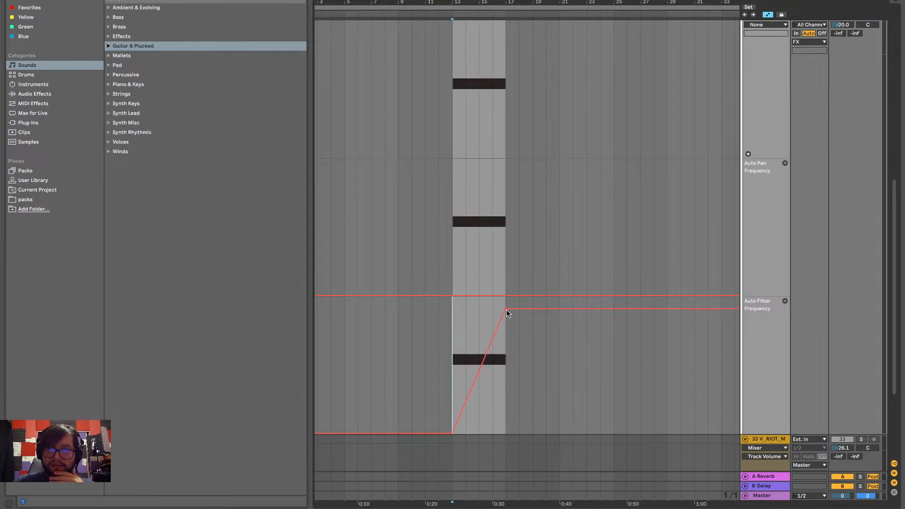
{"action": "key", "text": "space"}
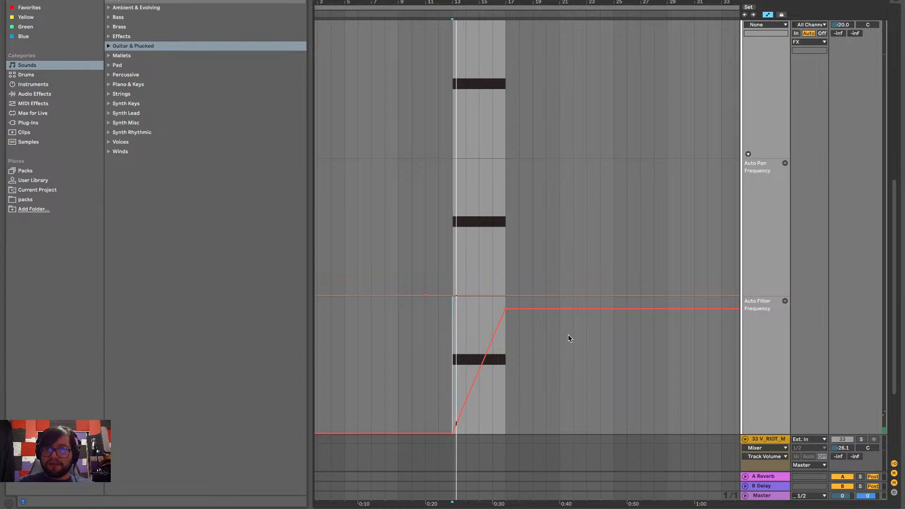
{"action": "left_click_drag", "start_coordinate": [506, 309], "coordinate": [506, 304]}
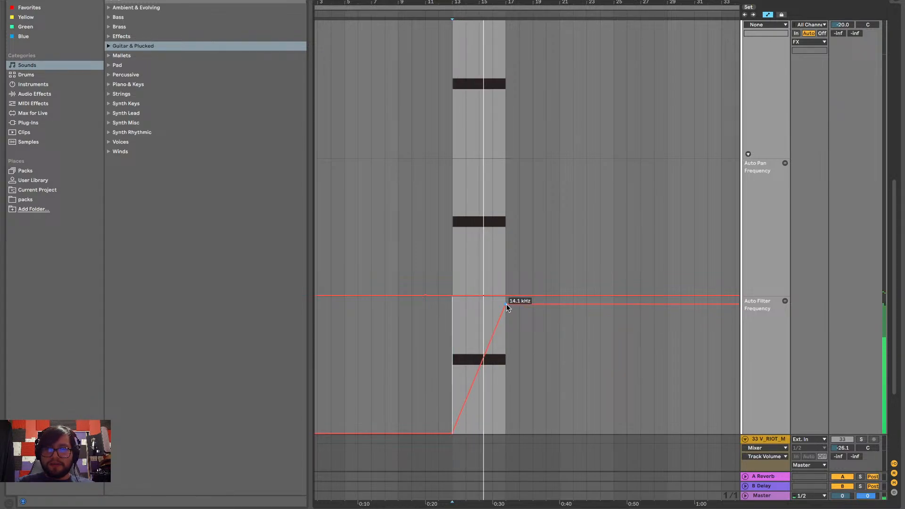
Show the rising noise track's Mixer Track Volume automation in its own lane after hearing the filter sweep
{"action": "scroll", "coordinate": [689, 211], "scroll_direction": "up", "scroll_amount": 5}
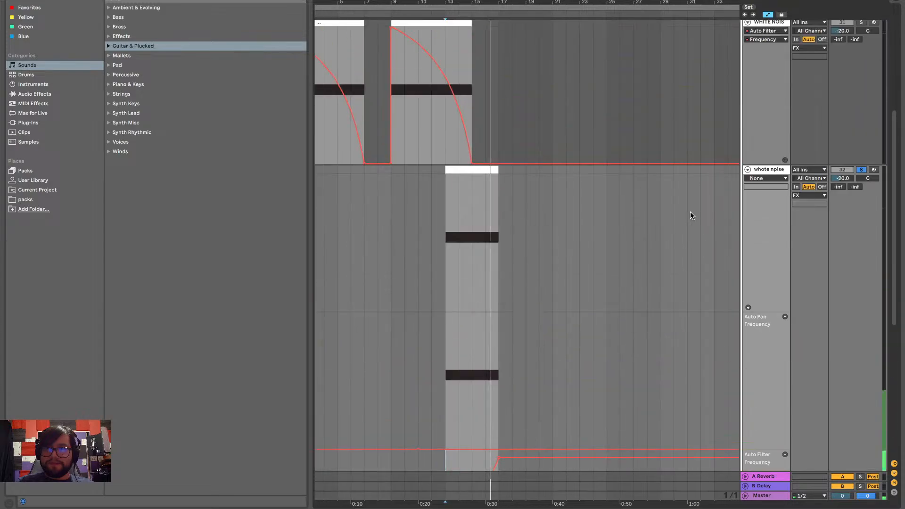
{"action": "scroll", "coordinate": [690, 215], "scroll_direction": "down", "scroll_amount": 7}
{"action": "scroll", "coordinate": [687, 237], "scroll_direction": "up", "scroll_amount": 3}
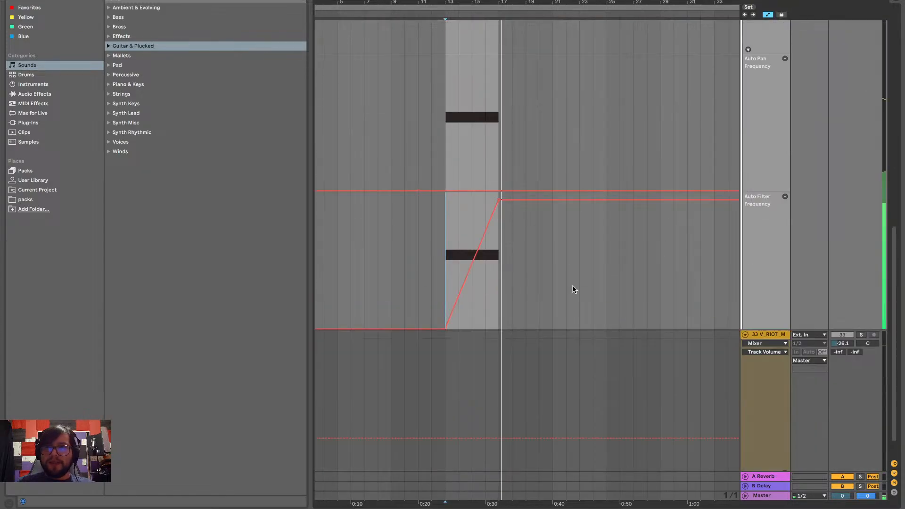
{"action": "scroll", "coordinate": [572, 286], "scroll_direction": "down", "scroll_amount": 2}
{"action": "scroll", "coordinate": [685, 236], "scroll_direction": "up", "scroll_amount": 1}
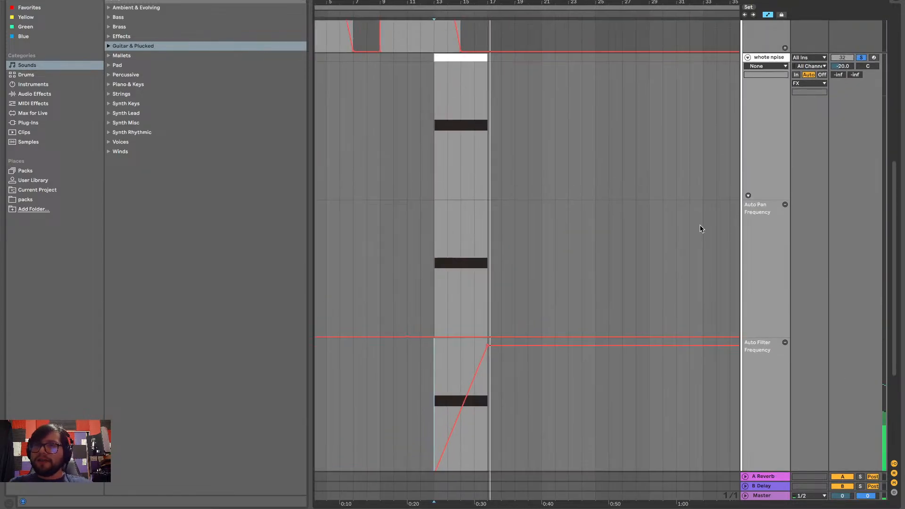
{"action": "left_click", "coordinate": [766, 66]}
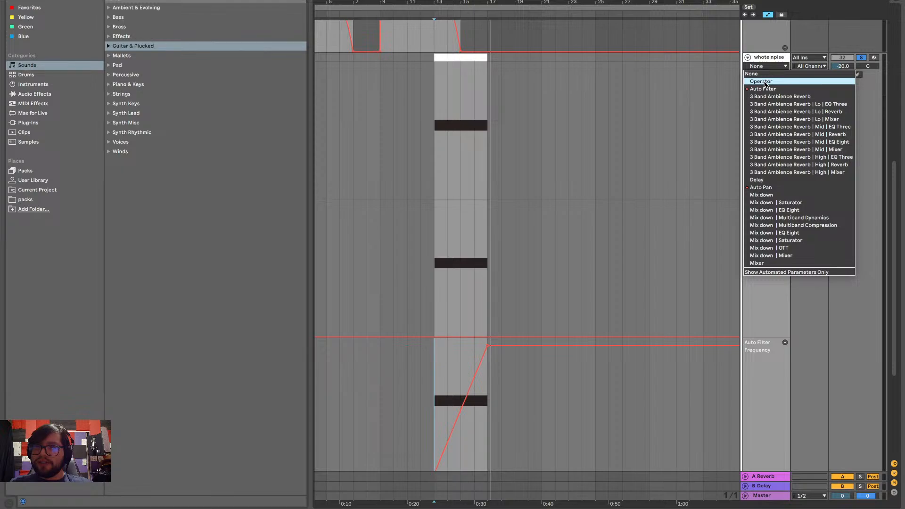
{"action": "left_click", "coordinate": [757, 263]}
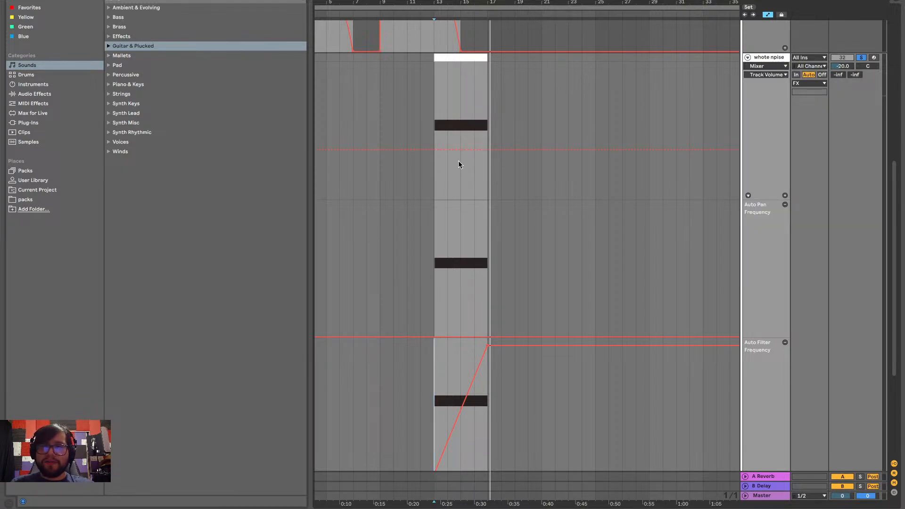
{"action": "left_click", "coordinate": [784, 195]}
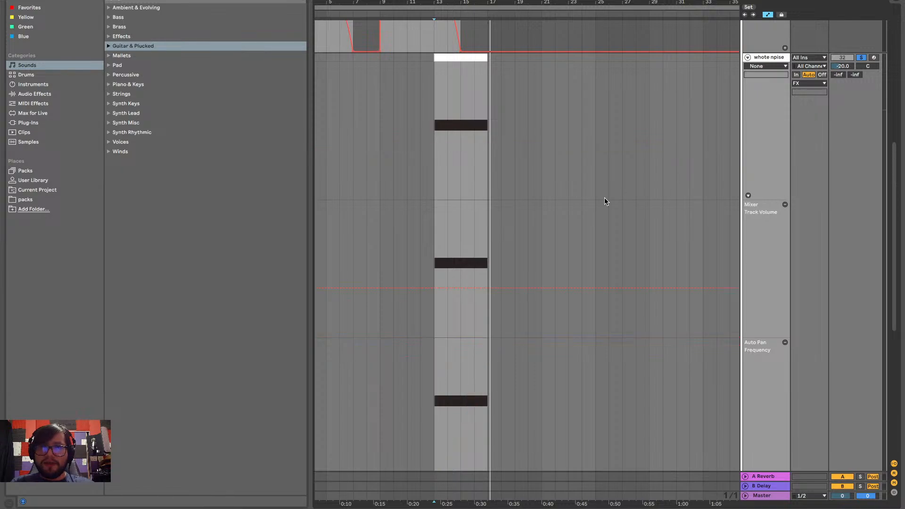
Try lowering the rising noise track's Track Volume automation to -inf dB from bar 17 to bar 25, and undo it
{"action": "scroll", "coordinate": [539, 281], "scroll_direction": "down", "scroll_amount": 2}
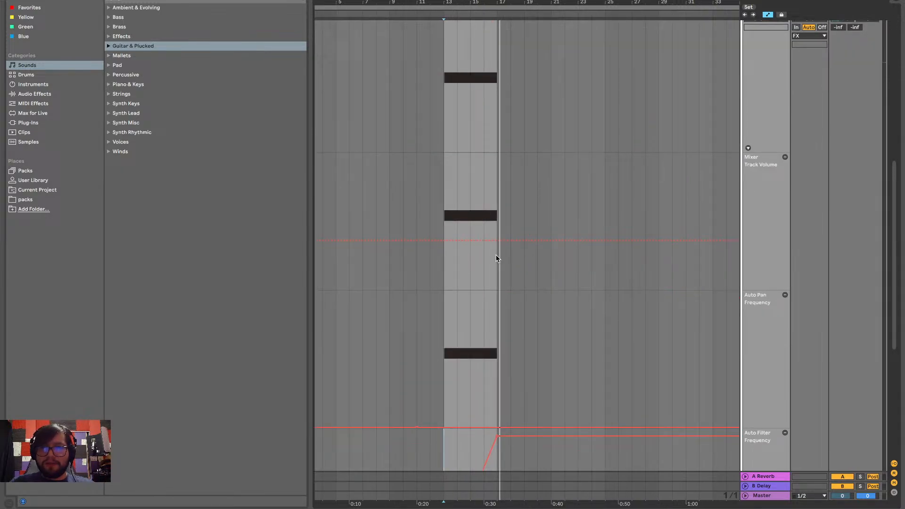
{"action": "mouse_move", "coordinate": [497, 258]}
{"action": "left_mouse_down"}
{"action": "mouse_move", "coordinate": [592, 257]}
{"action": "mouse_move", "coordinate": [548, 284]}
{"action": "left_mouse_up"}
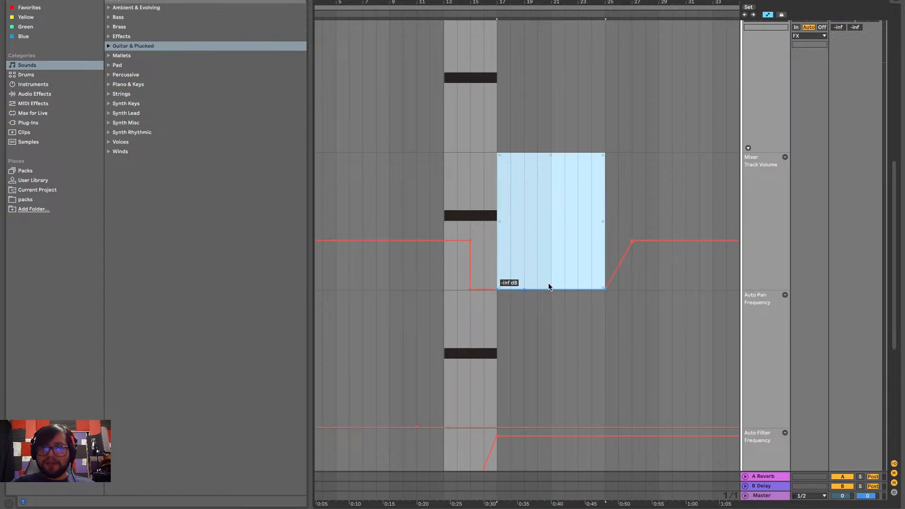
{"action": "key", "text": "ctrl+z"}
{"action": "key", "text": "ctrl+z"}
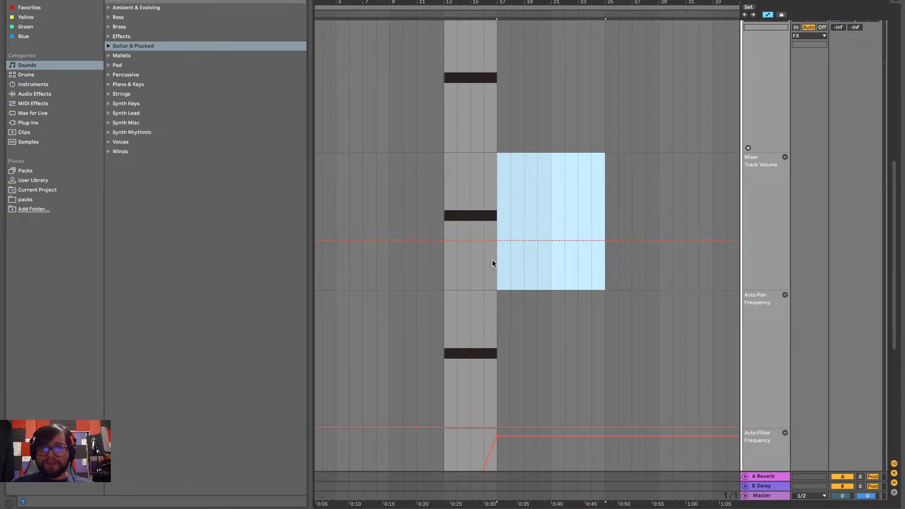
Drop the rising noise track's Track Volume automation to -inf dB between bars 17 and 25, with vertical edges
{"action": "left_click_drag", "start_coordinate": [494, 260], "coordinate": [591, 289]}
{"action": "scroll", "coordinate": [602, 223], "scroll_direction": "right", "scroll_amount": 5}
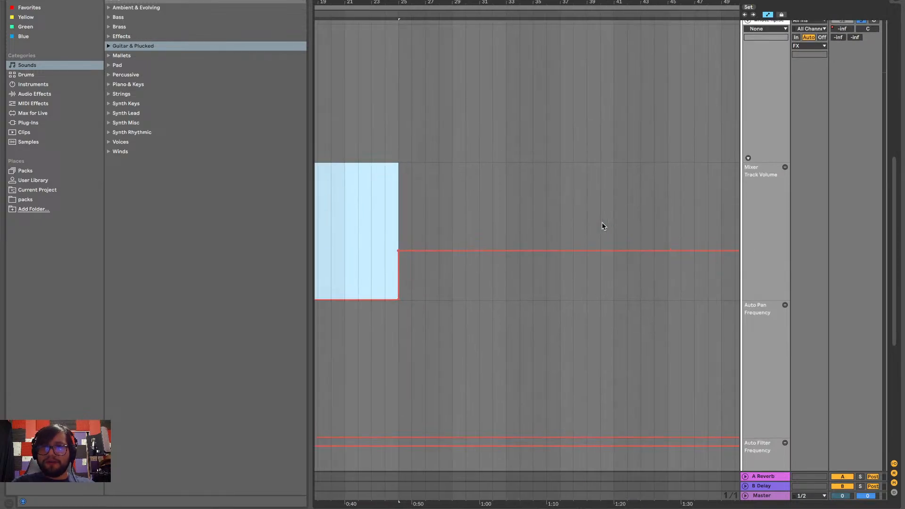
{"action": "scroll", "coordinate": [602, 225], "scroll_direction": "up", "scroll_amount": 3}
{"action": "scroll", "coordinate": [602, 225], "scroll_direction": "left", "scroll_amount": 5}
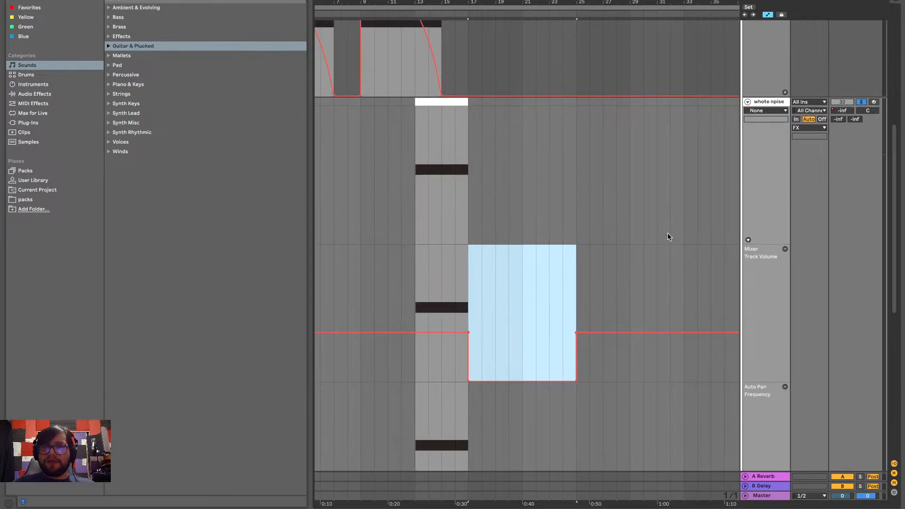
{"action": "scroll", "coordinate": [668, 233], "scroll_direction": "up", "scroll_amount": 3}
{"action": "scroll", "coordinate": [667, 233], "scroll_direction": "left", "scroll_amount": 2}
{"action": "scroll", "coordinate": [667, 233], "scroll_direction": "down", "scroll_amount": 6}
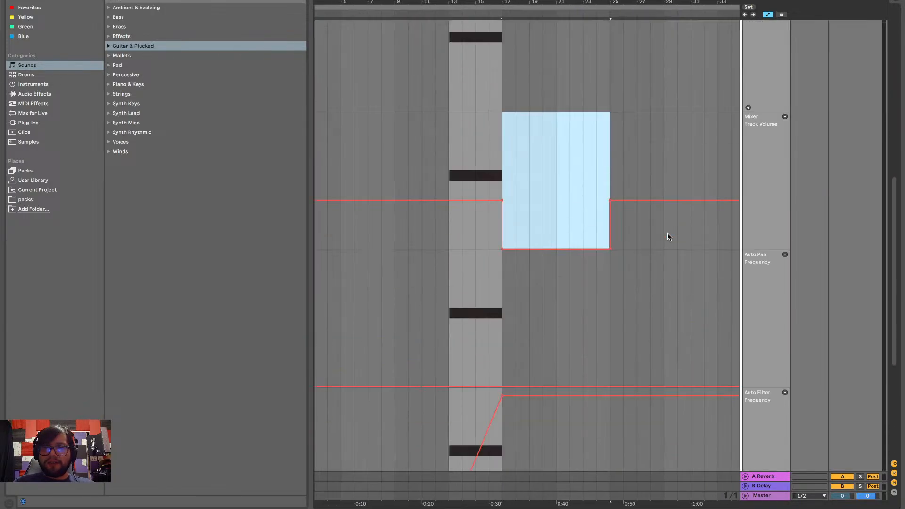
Turn off the rising noise track's solo and play the full mix from bar 13 through the drop at bar 17
{"action": "scroll", "coordinate": [667, 235], "scroll_direction": "down", "scroll_amount": 2}
{"action": "left_click", "coordinate": [445, 296]}
{"action": "scroll", "coordinate": [447, 297], "scroll_direction": "up", "scroll_amount": 10}
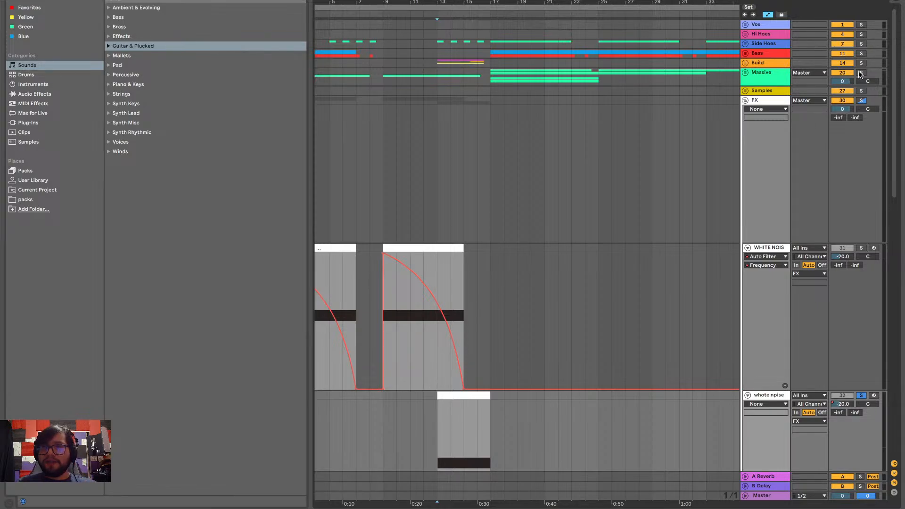
{"action": "left_click", "coordinate": [860, 73]}
{"action": "scroll", "coordinate": [584, 172], "scroll_direction": "down", "scroll_amount": 8}
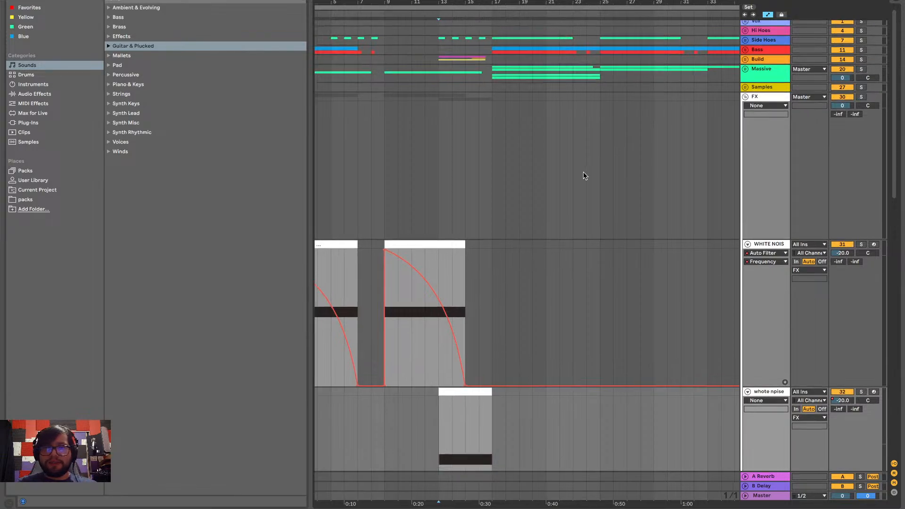
{"action": "scroll", "coordinate": [583, 171], "scroll_direction": "left", "scroll_amount": 1}
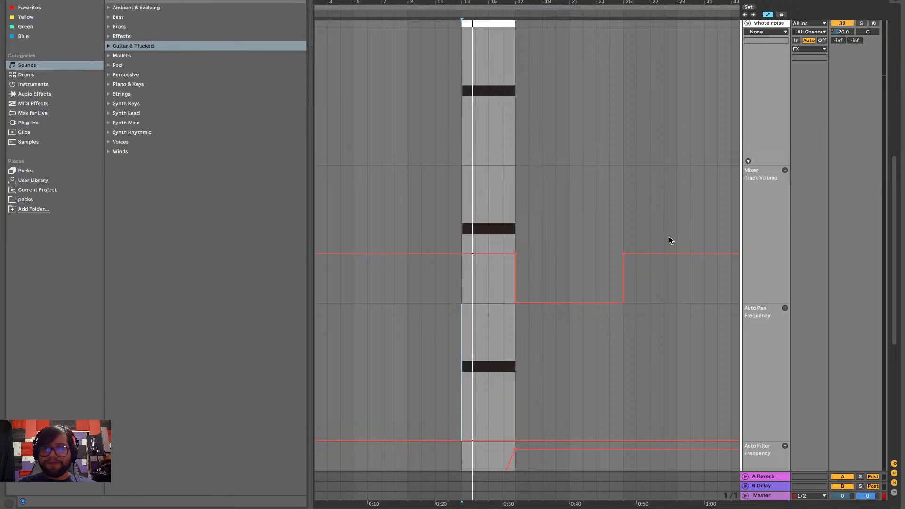
{"action": "scroll", "coordinate": [669, 236], "scroll_direction": "down", "scroll_amount": 6}
{"action": "scroll", "coordinate": [669, 236], "scroll_direction": "left", "scroll_amount": 1}
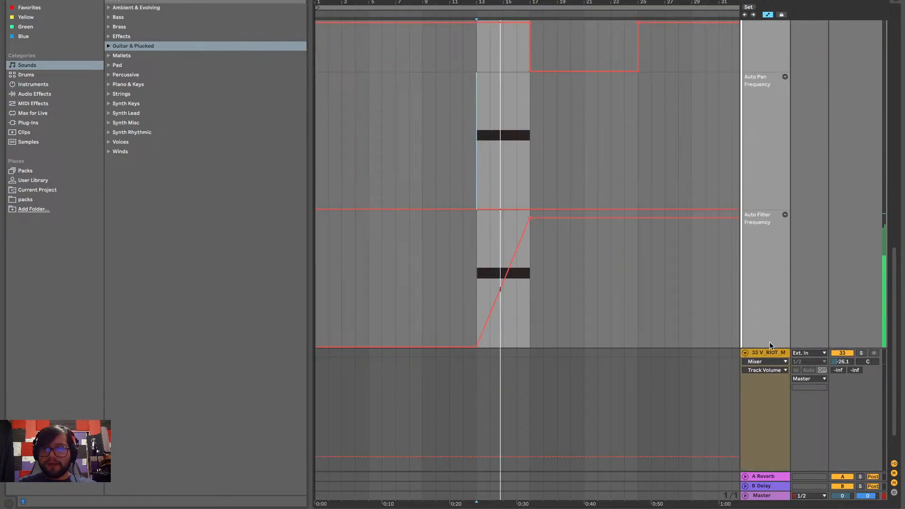
{"action": "scroll", "coordinate": [769, 341], "scroll_direction": "up", "scroll_amount": 2}
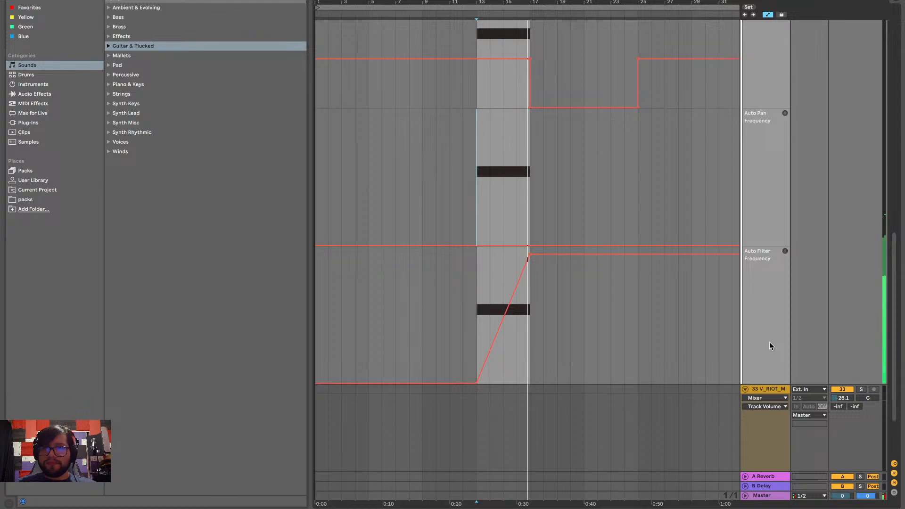
{"action": "scroll", "coordinate": [839, 178], "scroll_direction": "up", "scroll_amount": 2}
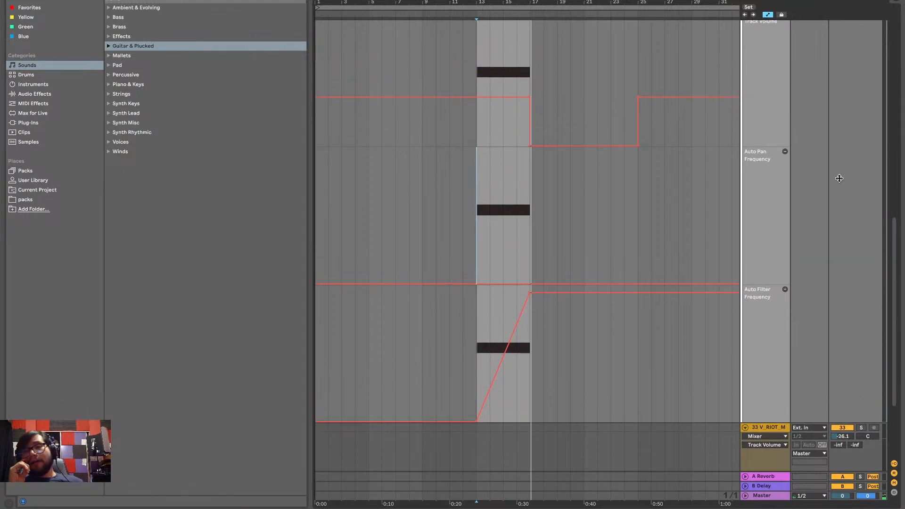
{"action": "scroll", "coordinate": [839, 178], "scroll_direction": "up", "scroll_amount": 6}
{"action": "scroll", "coordinate": [839, 178], "scroll_direction": "up", "scroll_amount": 5}
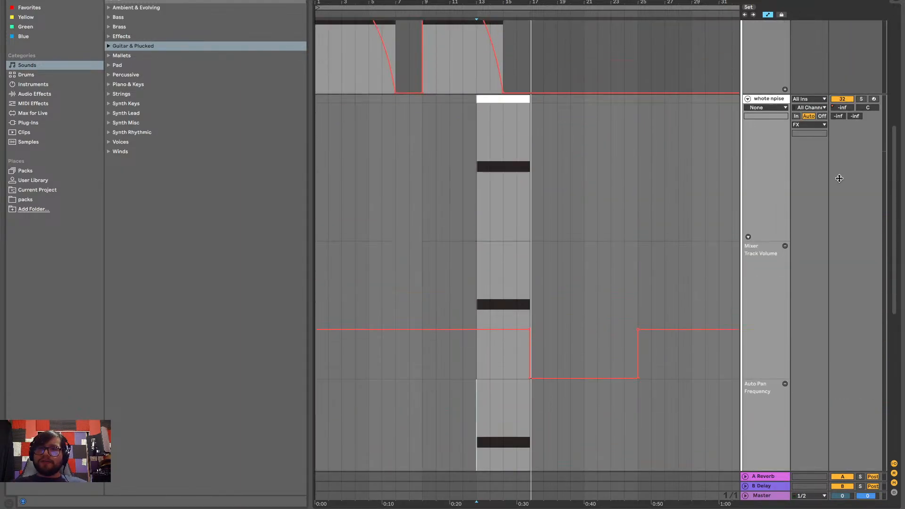
Hide the rising noise track's extra automation lanes and replay the full mix from bar 13
{"action": "left_click", "coordinate": [748, 237]}
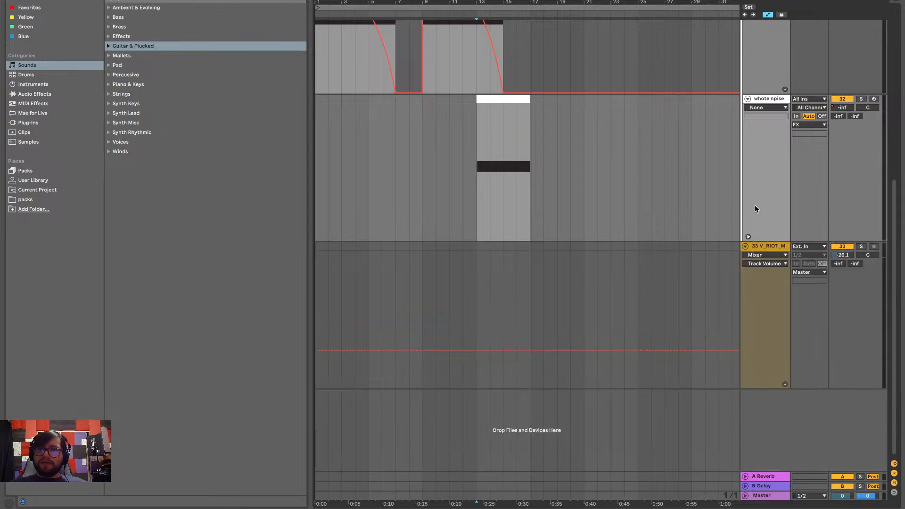
{"action": "left_click", "coordinate": [774, 101]}
{"action": "key", "text": "space"}
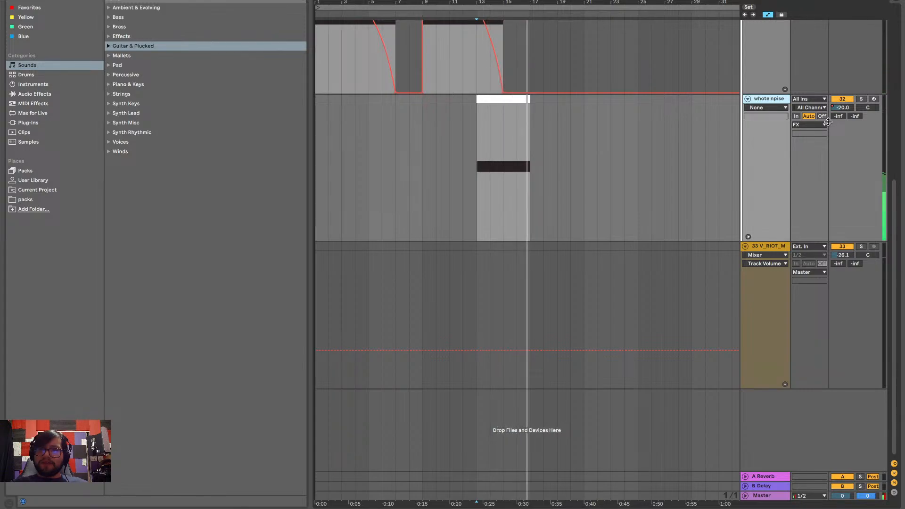
{"action": "scroll", "coordinate": [695, 100], "scroll_direction": "up", "scroll_amount": 6}
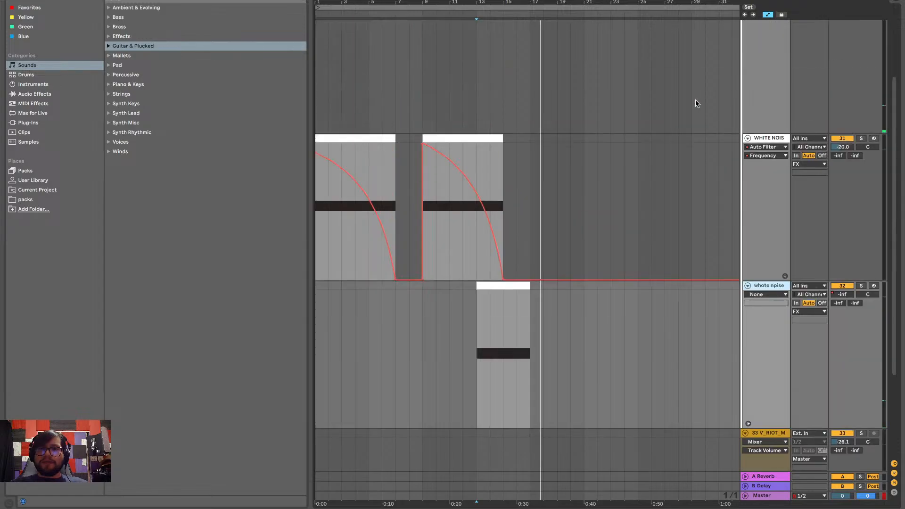
{"action": "scroll", "coordinate": [694, 99], "scroll_direction": "up", "scroll_amount": 2}
{"action": "scroll", "coordinate": [694, 100], "scroll_direction": "down", "scroll_amount": 8}
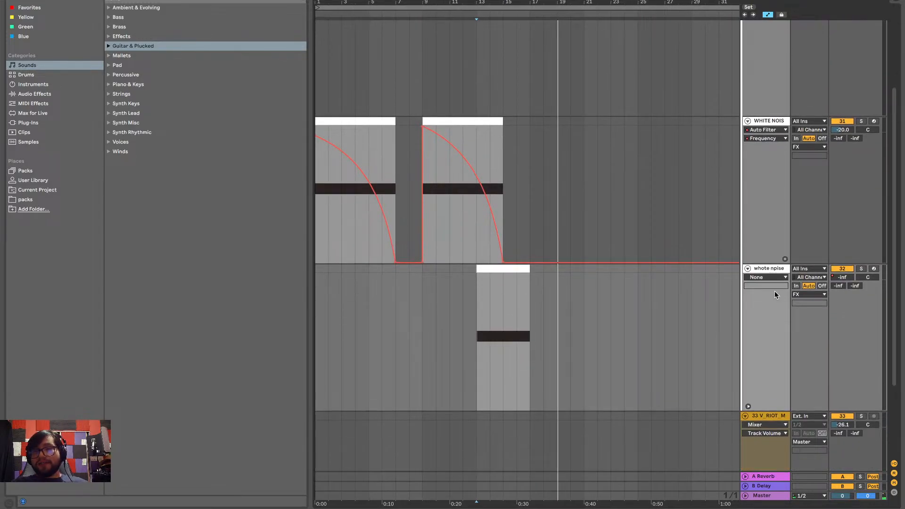
Set the playback start back to bar 13 on the rising noise track and fold that track
{"action": "scroll", "coordinate": [656, 264], "scroll_direction": "up", "scroll_amount": 5}
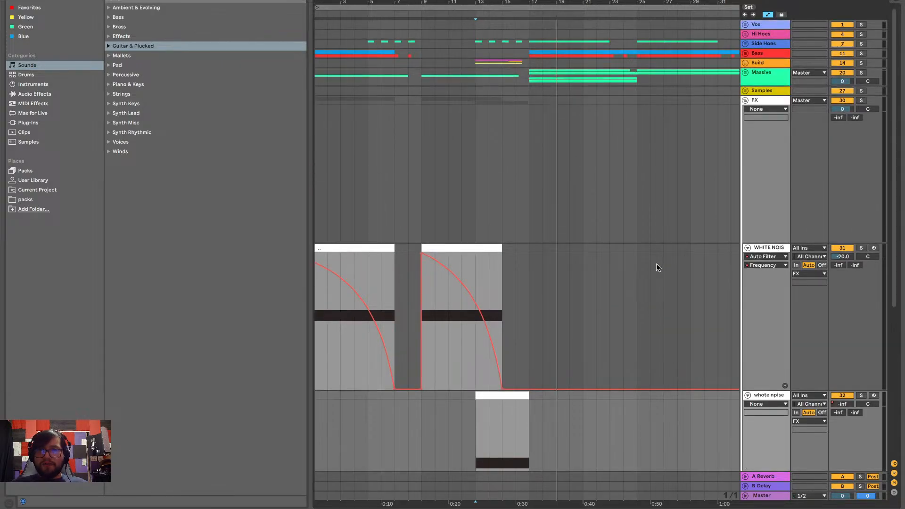
{"action": "scroll", "coordinate": [656, 264], "scroll_direction": "down", "scroll_amount": 3}
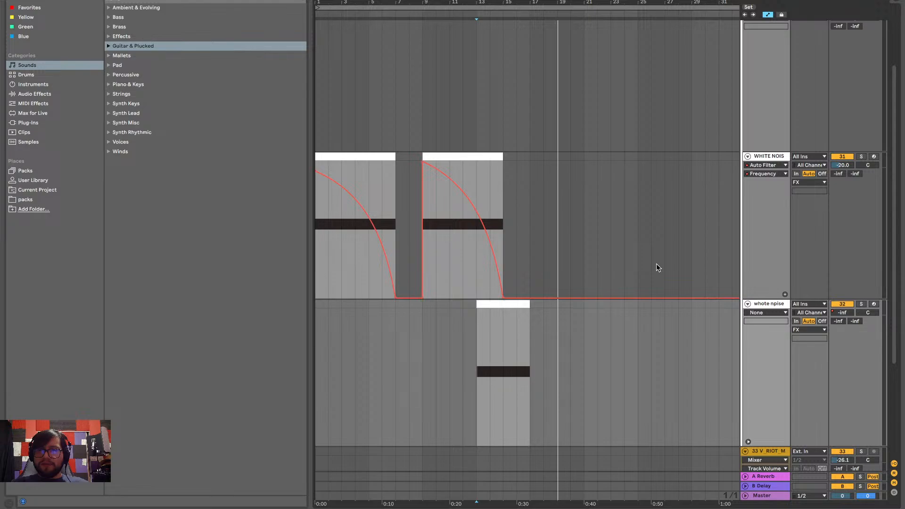
{"action": "left_click", "coordinate": [477, 368]}
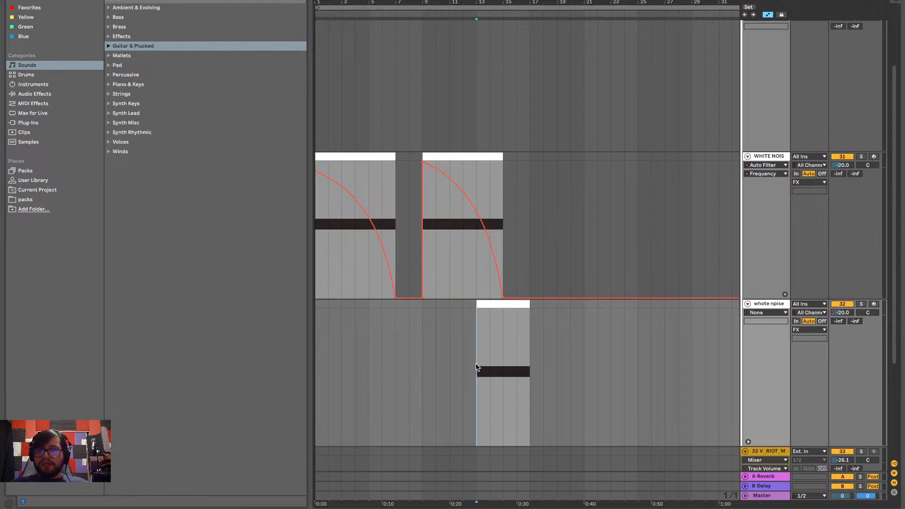
{"action": "left_click", "coordinate": [748, 304]}
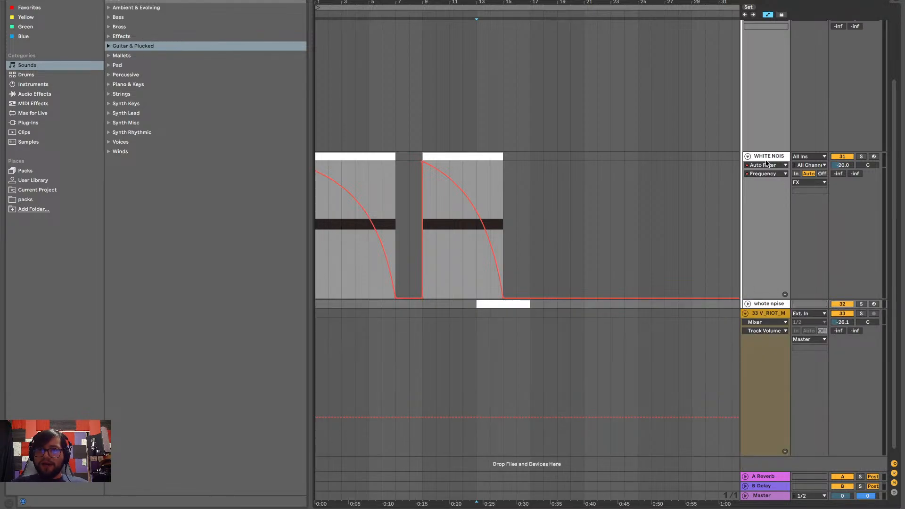
Unfold the Build group and its FM drum loop track, and listen to that loop soloed from bar 13
{"action": "scroll", "coordinate": [746, 134], "scroll_direction": "up", "scroll_amount": 3}
{"action": "left_click", "coordinate": [745, 63]}
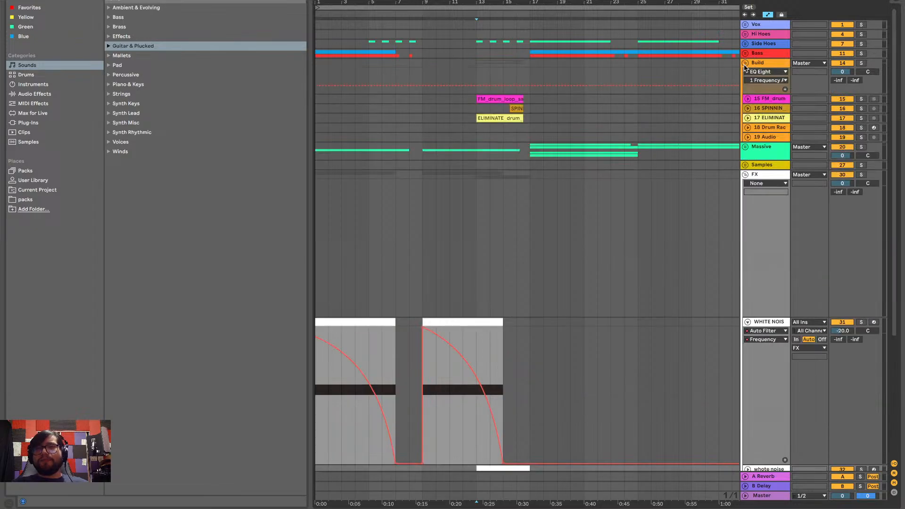
{"action": "scroll", "coordinate": [485, 126], "scroll_direction": "up", "scroll_amount": 5}
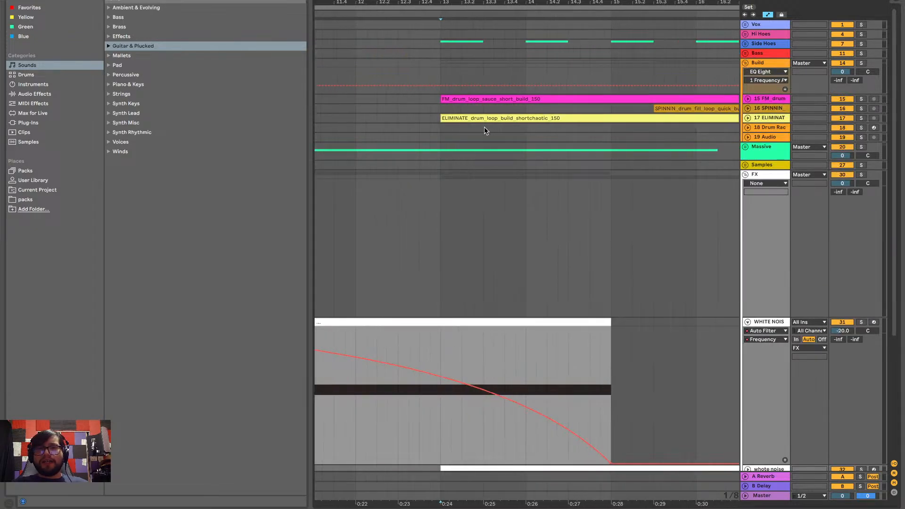
{"action": "left_click", "coordinate": [748, 99]}
{"action": "left_click", "coordinate": [860, 99]}
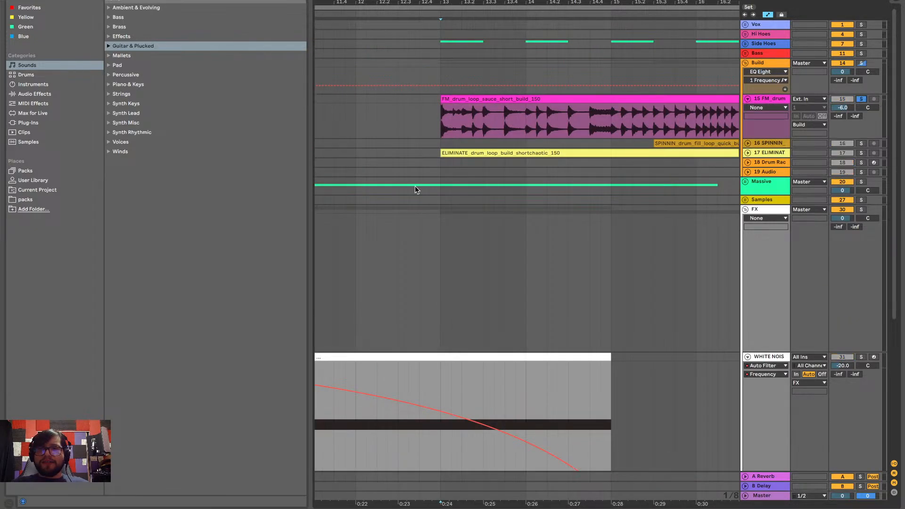
{"action": "key", "text": "space"}
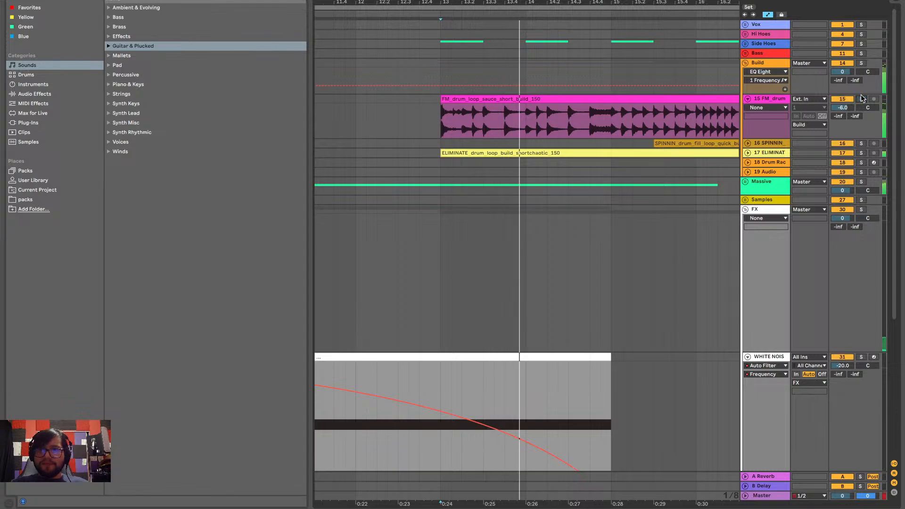
{"action": "left_click", "coordinate": [860, 99]}
Listen to the ELIMINATE build loop soloed from bar 13, turn its solo off, and fold the Build group again
{"action": "left_click", "coordinate": [860, 153]}
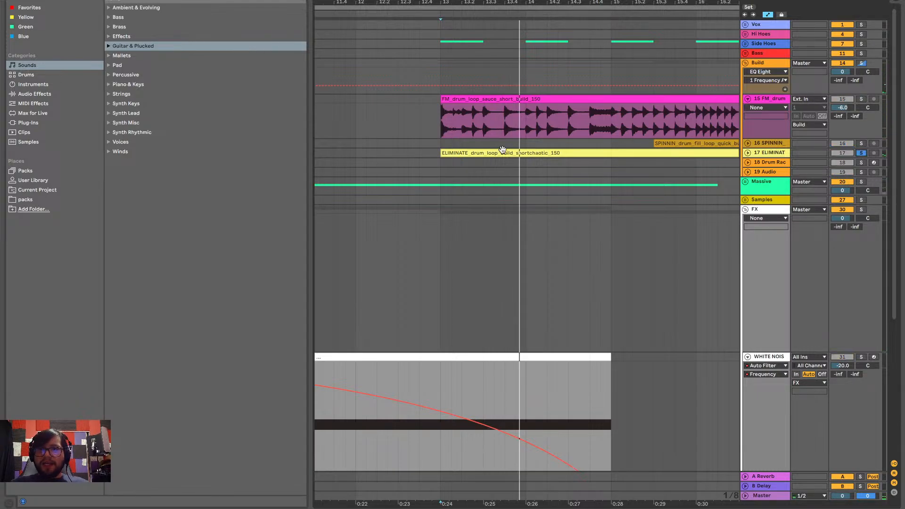
{"action": "key", "text": "space"}
{"action": "key", "text": "space"}
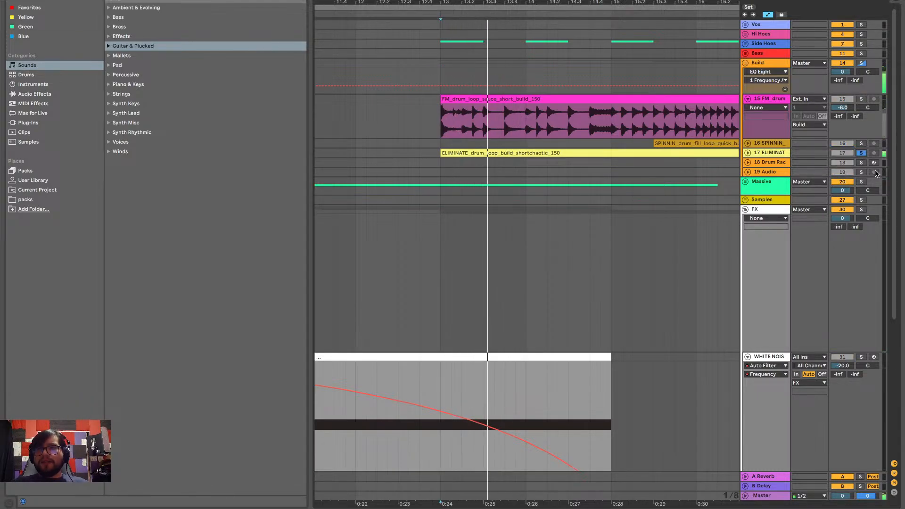
{"action": "left_click", "coordinate": [862, 152]}
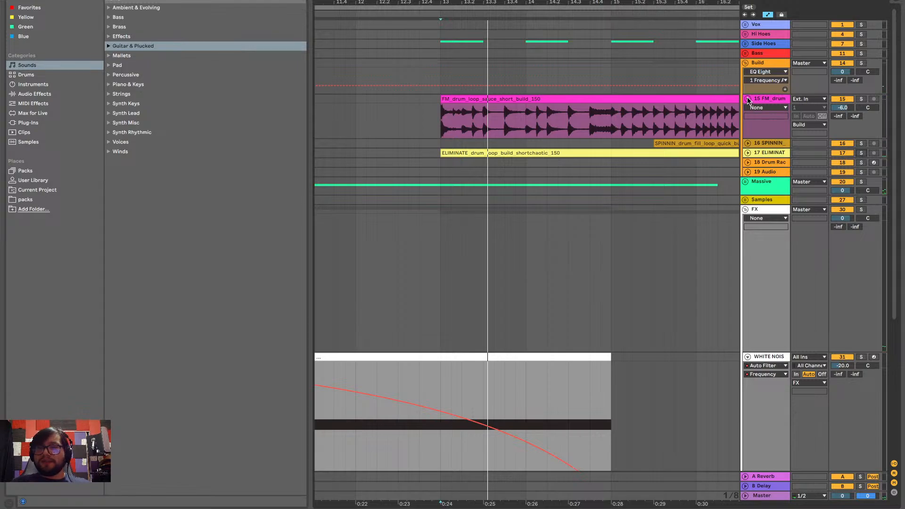
{"action": "left_click", "coordinate": [747, 99]}
{"action": "left_click", "coordinate": [744, 63]}
{"action": "scroll", "coordinate": [675, 137], "scroll_direction": "down", "scroll_amount": 4}
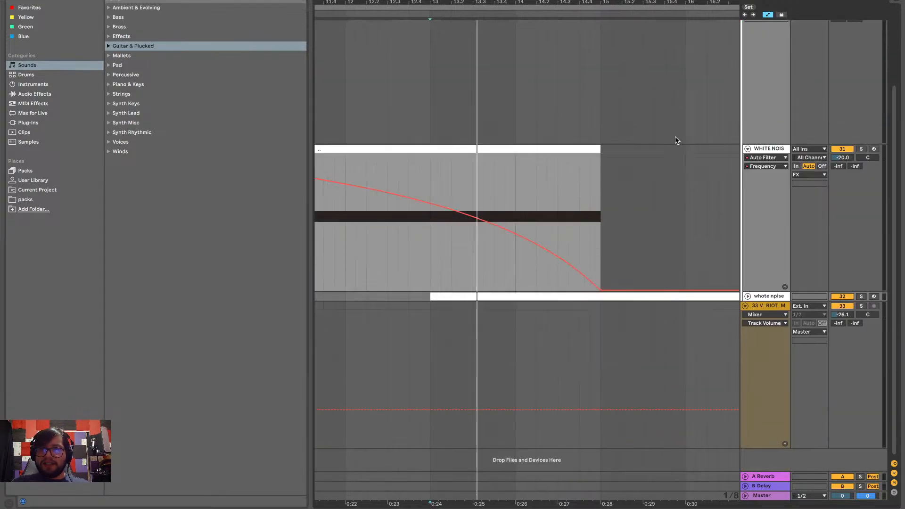
Unfold the rising white noise track and examine where both noise tracks' clips sit against the rest of the arrangement
{"action": "scroll", "coordinate": [675, 136], "scroll_direction": "down", "scroll_amount": 5}
{"action": "scroll", "coordinate": [675, 137], "scroll_direction": "right", "scroll_amount": 4}
{"action": "scroll", "coordinate": [675, 139], "scroll_direction": "up", "scroll_amount": 3}
{"action": "scroll", "coordinate": [674, 140], "scroll_direction": "left", "scroll_amount": 4}
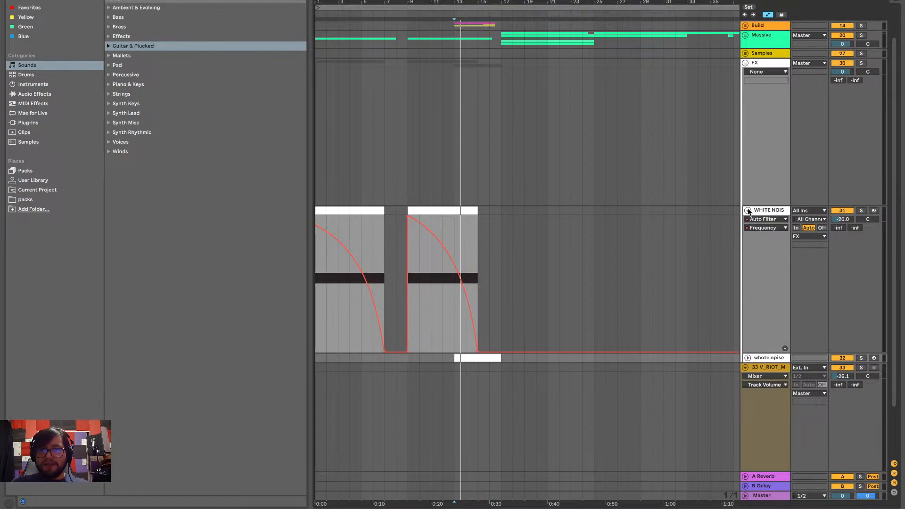
{"action": "left_click", "coordinate": [747, 358]}
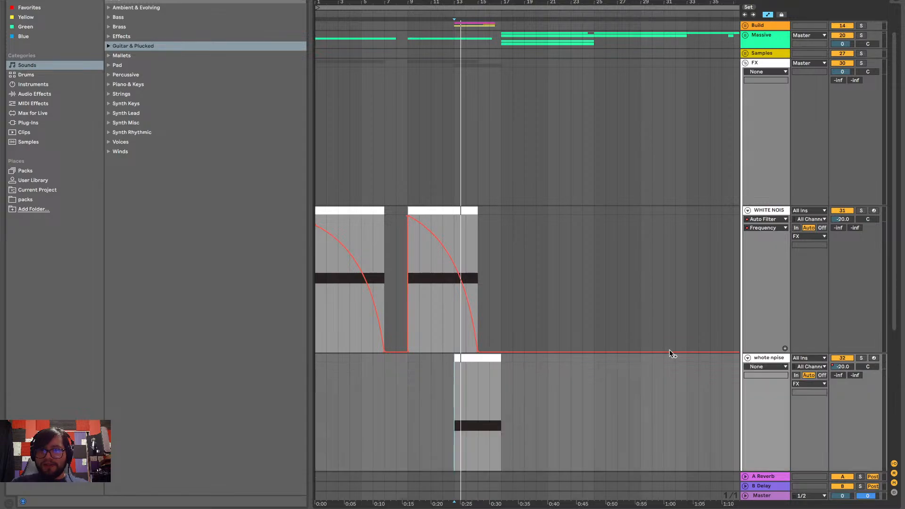
{"action": "scroll", "coordinate": [664, 350], "scroll_direction": "down", "scroll_amount": 3}
{"action": "scroll", "coordinate": [643, 351], "scroll_direction": "right", "scroll_amount": 2}
{"action": "scroll", "coordinate": [660, 304], "scroll_direction": "up", "scroll_amount": 5}
{"action": "scroll", "coordinate": [660, 303], "scroll_direction": "right", "scroll_amount": 3}
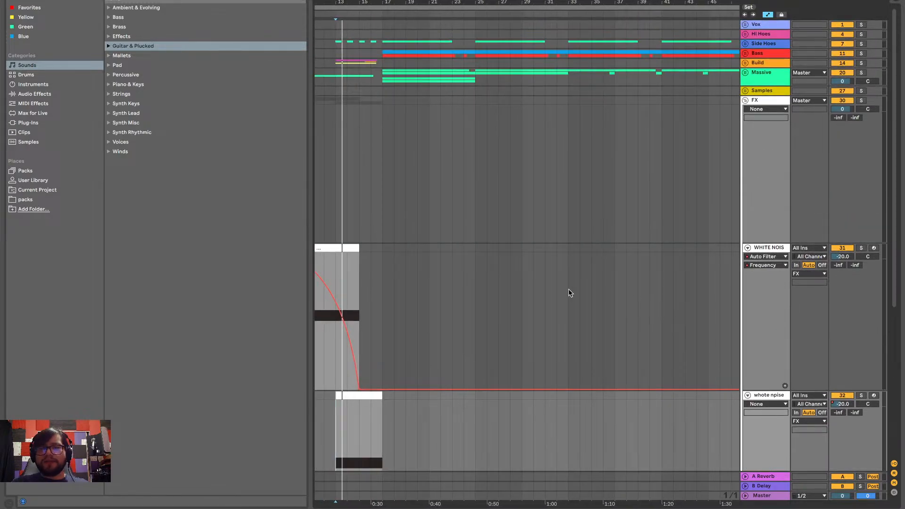
{"action": "scroll", "coordinate": [569, 292], "scroll_direction": "left", "scroll_amount": 2}
{"action": "scroll", "coordinate": [473, 341], "scroll_direction": "down", "scroll_amount": 3}
{"action": "scroll", "coordinate": [477, 220], "scroll_direction": "left", "scroll_amount": 2}
{"action": "scroll", "coordinate": [477, 219], "scroll_direction": "up", "scroll_amount": 1}
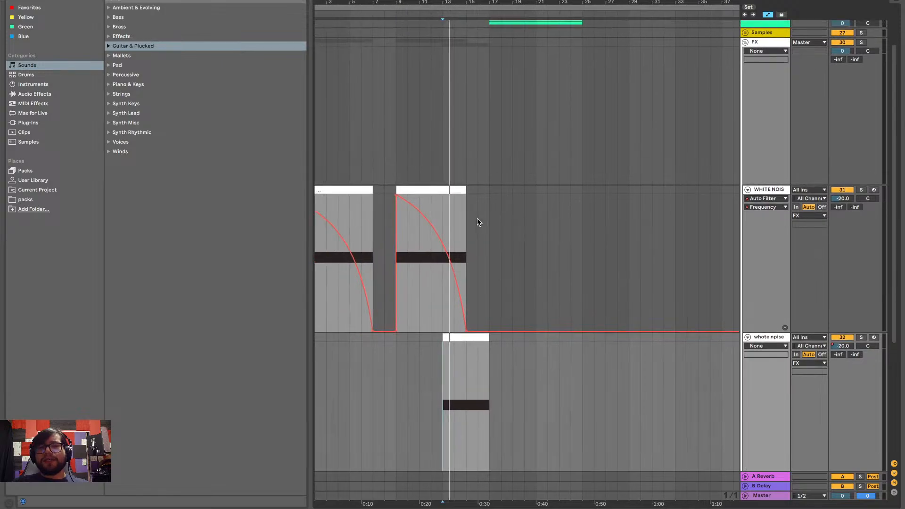
{"action": "scroll", "coordinate": [476, 183], "scroll_direction": "up", "scroll_amount": 3}
{"action": "scroll", "coordinate": [476, 183], "scroll_direction": "right", "scroll_amount": 1}
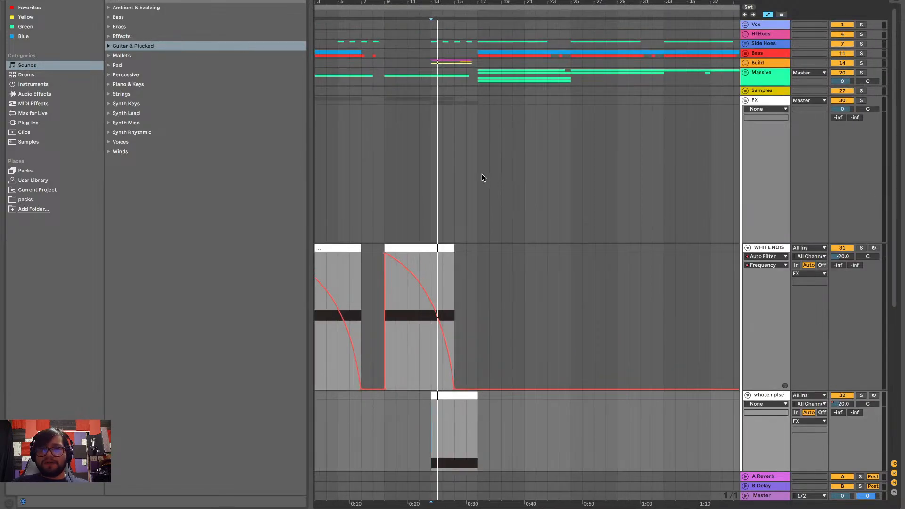
Play the mix from bar 17 and look over the later sections of the arrangement
{"action": "left_click", "coordinate": [479, 173]}
{"action": "key", "text": "space"}
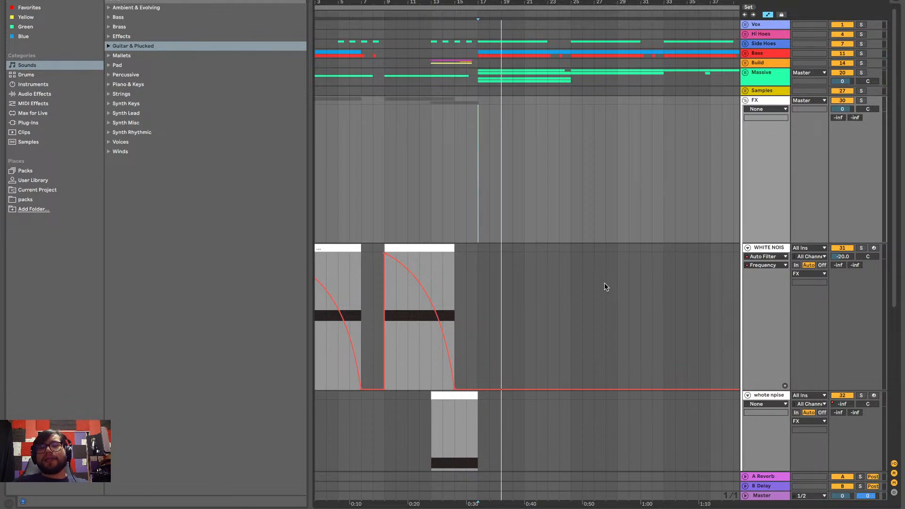
{"action": "scroll", "coordinate": [603, 283], "scroll_direction": "down", "scroll_amount": 2}
{"action": "scroll", "coordinate": [604, 283], "scroll_direction": "right", "scroll_amount": 4}
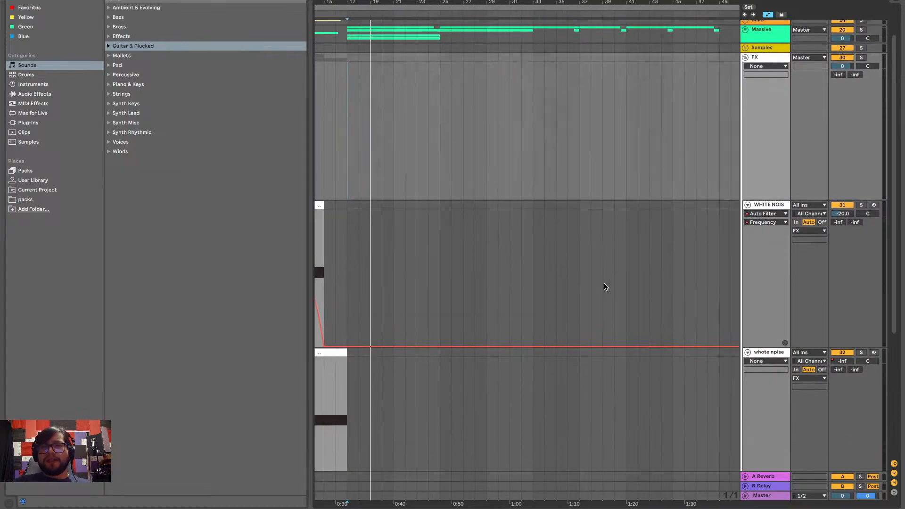
{"action": "scroll", "coordinate": [604, 283], "scroll_direction": "down", "scroll_amount": 5}
{"action": "scroll", "coordinate": [384, 285], "scroll_direction": "down", "scroll_amount": 1}
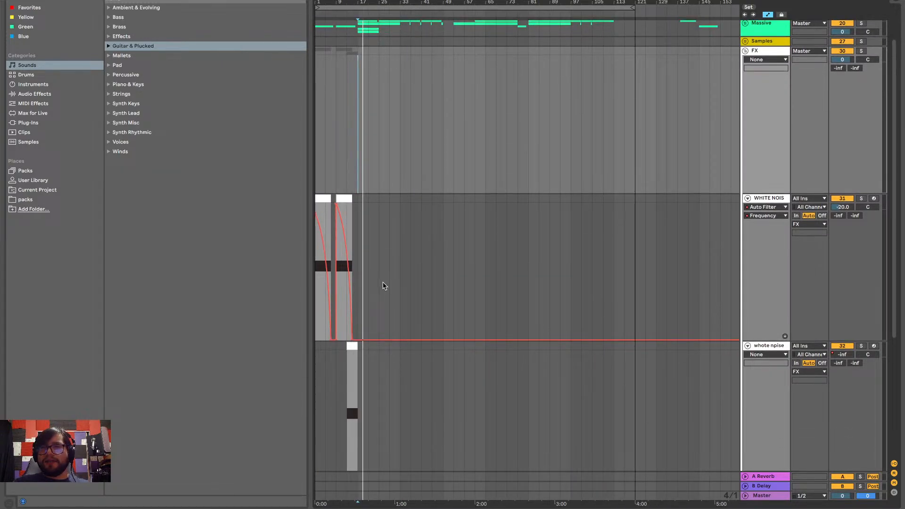
Copy the falling white noise clip from bar 9 to bar 33 on the same track and play it in the mix
{"action": "scroll", "coordinate": [384, 285], "scroll_direction": "up", "scroll_amount": 3}
{"action": "scroll", "coordinate": [382, 285], "scroll_direction": "left", "scroll_amount": 3}
{"action": "scroll", "coordinate": [382, 286], "scroll_direction": "up", "scroll_amount": 1}
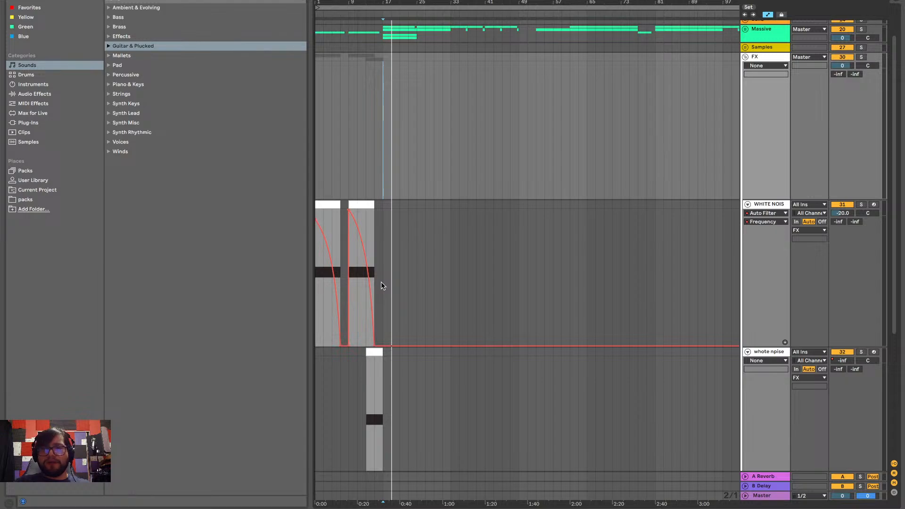
{"action": "left_click", "coordinate": [356, 204]}
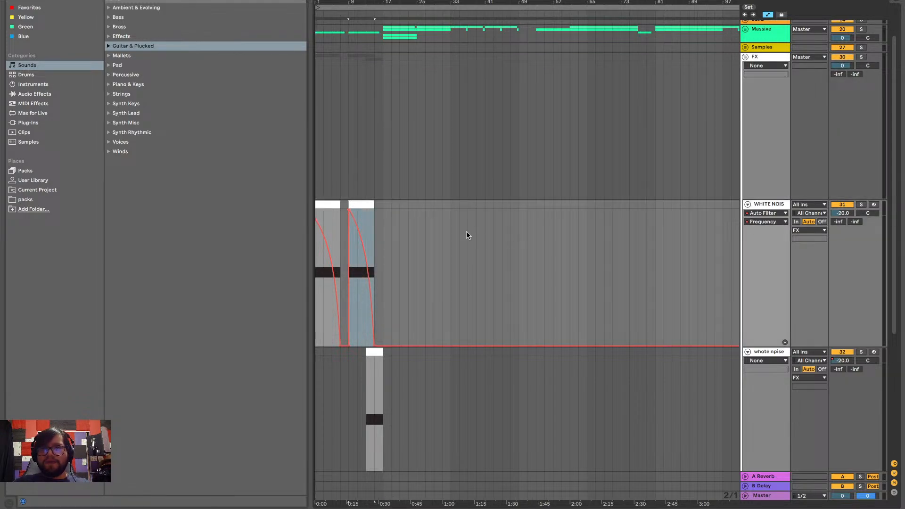
{"action": "left_click", "coordinate": [450, 243]}
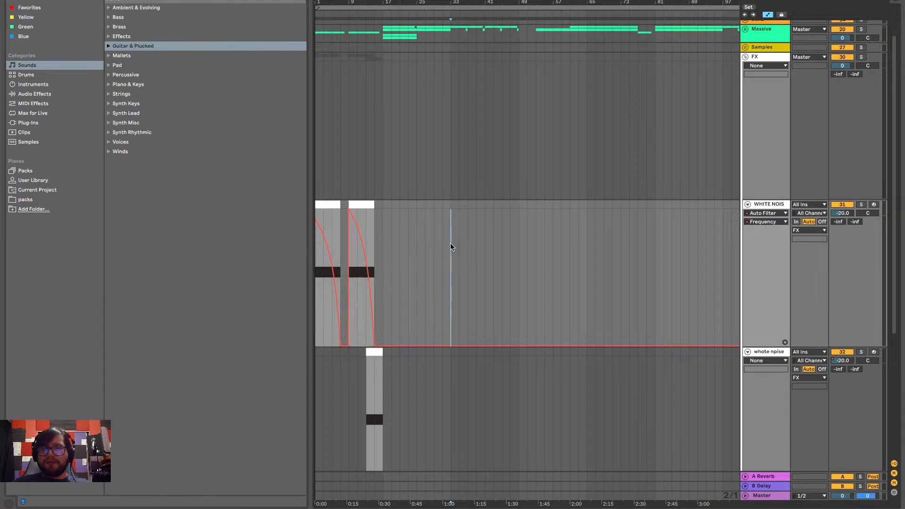
{"action": "key", "text": "ctrl+v"}
{"action": "key", "text": "space"}
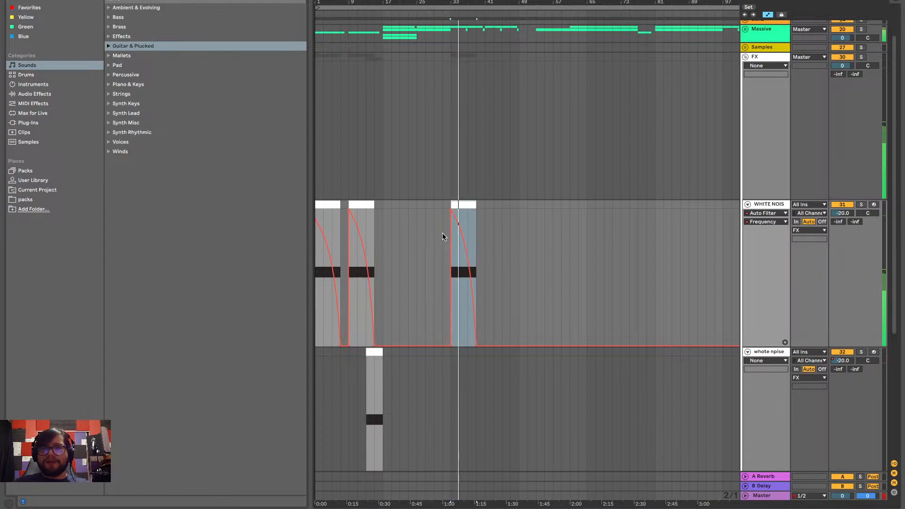
{"action": "scroll", "coordinate": [442, 233], "scroll_direction": "up", "scroll_amount": 3}
{"action": "mouse_move", "coordinate": [472, 212]}
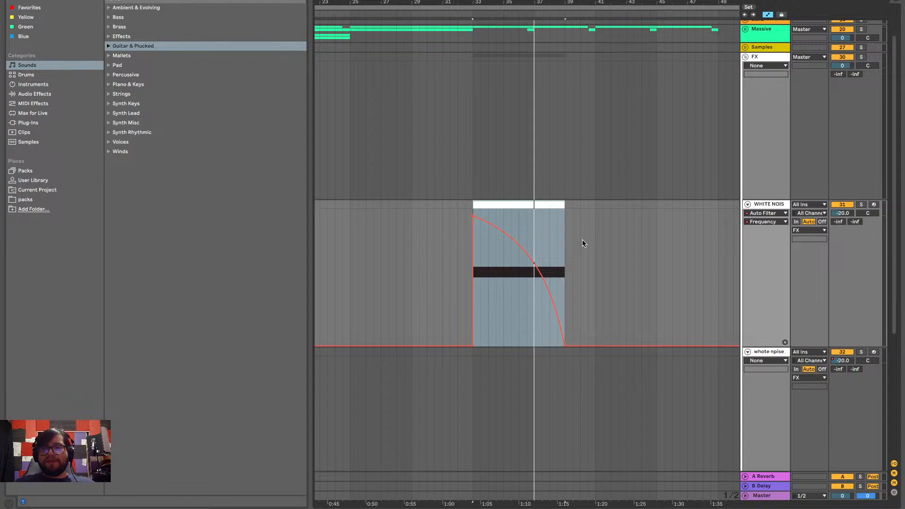
Look over the sections following the copied noise clip and play the mix from bar 47
{"action": "scroll", "coordinate": [522, 204], "scroll_direction": "down", "scroll_amount": 5}
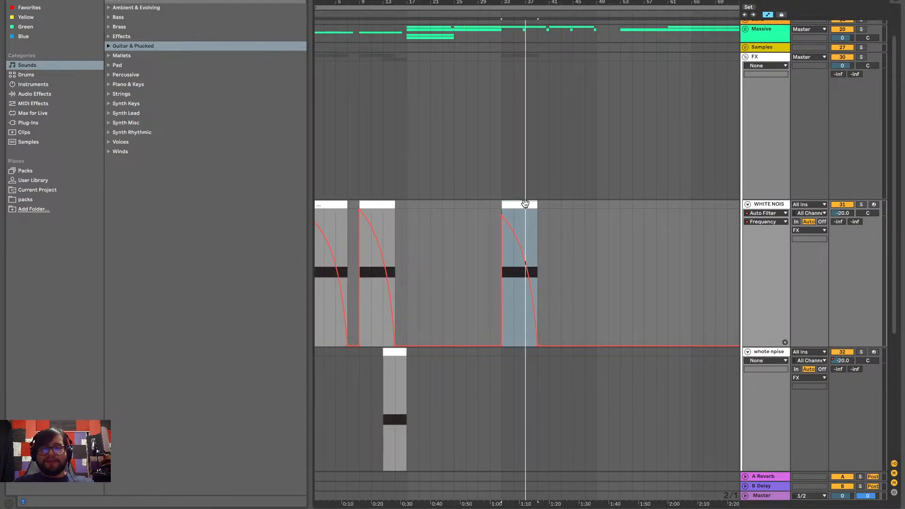
{"action": "scroll", "coordinate": [567, 280], "scroll_direction": "right", "scroll_amount": 3}
{"action": "scroll", "coordinate": [549, 292], "scroll_direction": "up", "scroll_amount": 4}
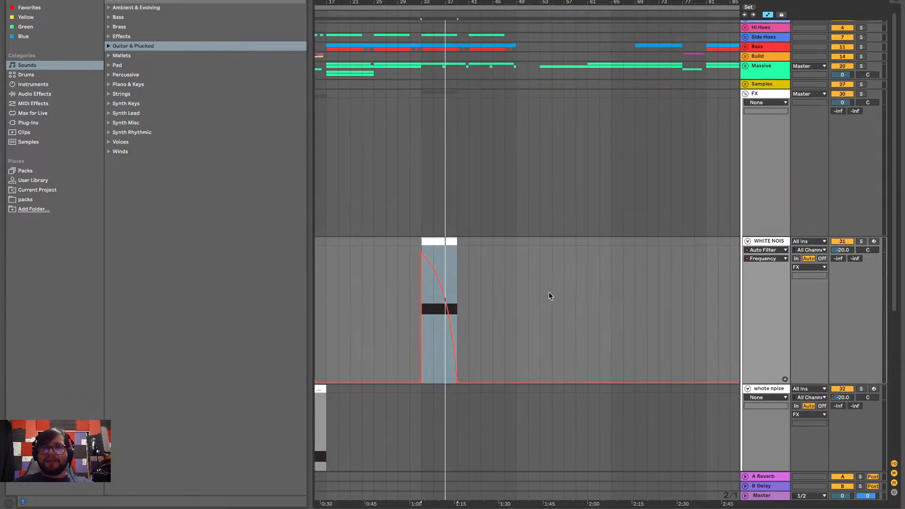
{"action": "scroll", "coordinate": [547, 295], "scroll_direction": "right", "scroll_amount": 1}
{"action": "scroll", "coordinate": [471, 298], "scroll_direction": "right", "scroll_amount": 1}
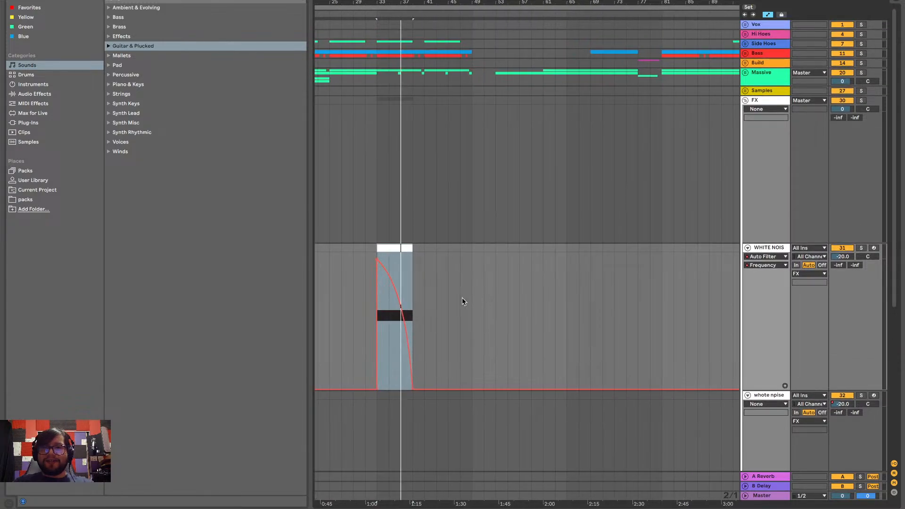
{"action": "scroll", "coordinate": [473, 292], "scroll_direction": "left", "scroll_amount": 3}
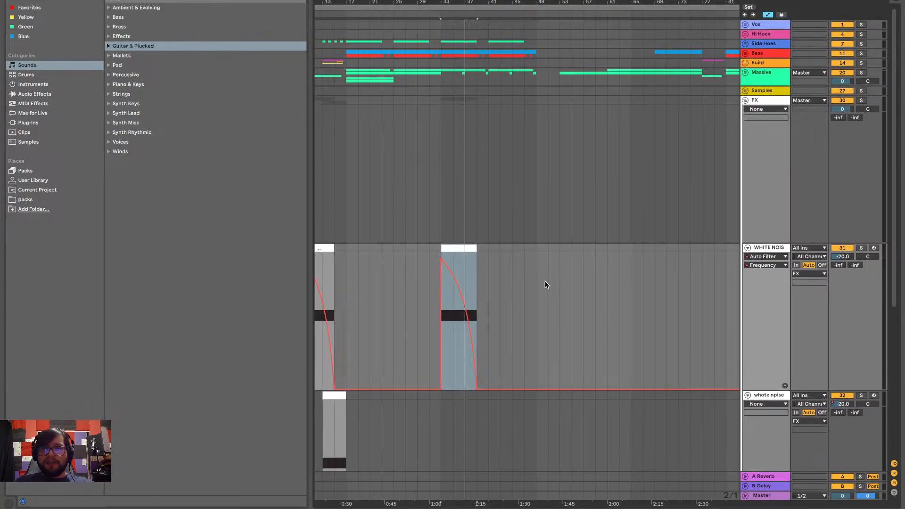
{"action": "left_click", "coordinate": [528, 275]}
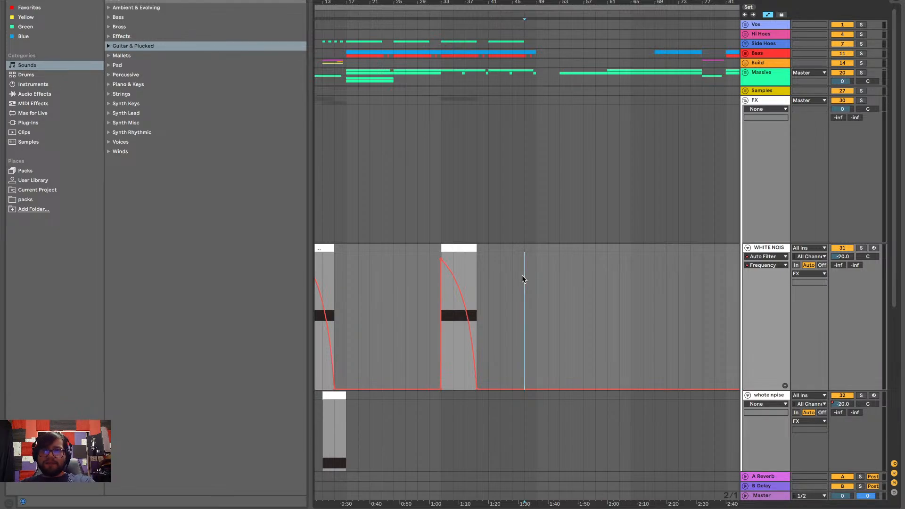
{"action": "key", "text": "space"}
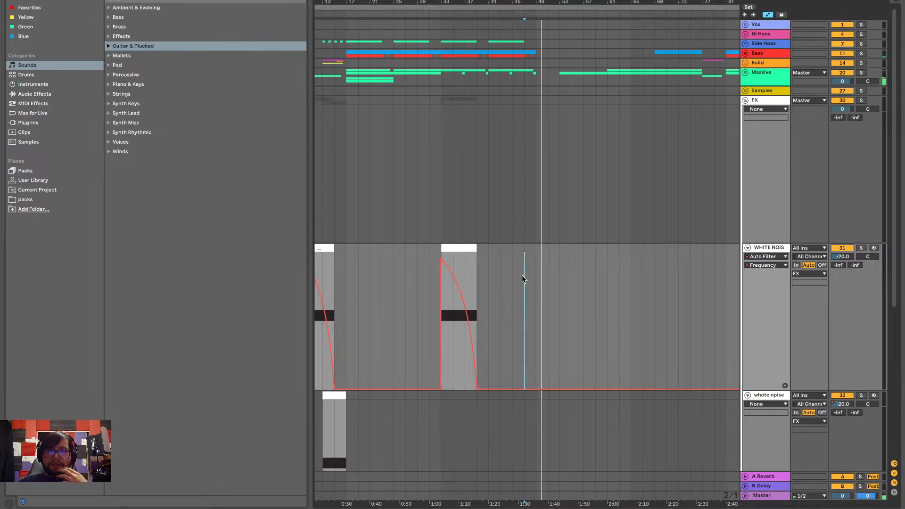
Examine the downlifter sample's waveform at bar 49 on the V_RIOT audio track
{"action": "scroll", "coordinate": [521, 275], "scroll_direction": "down", "scroll_amount": 6}
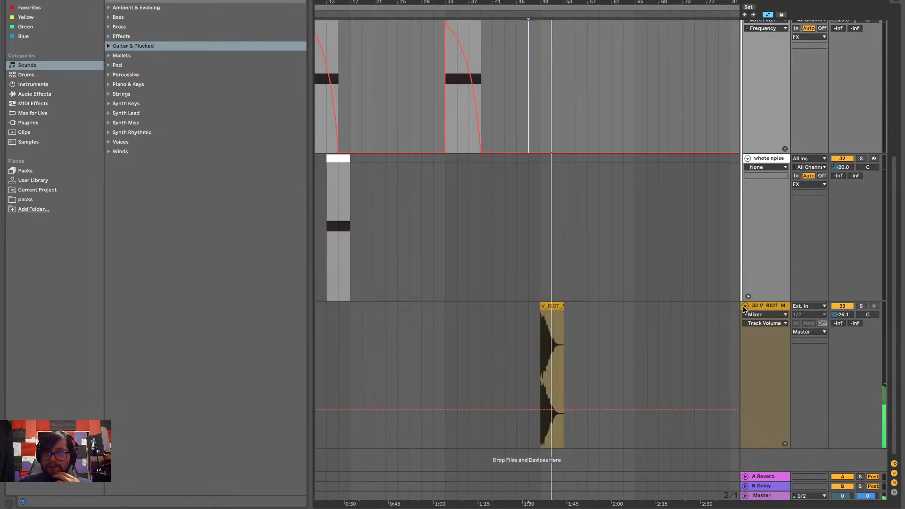
{"action": "scroll", "coordinate": [675, 329], "scroll_direction": "up", "scroll_amount": 6}
{"action": "scroll", "coordinate": [420, 361], "scroll_direction": "left", "scroll_amount": 8}
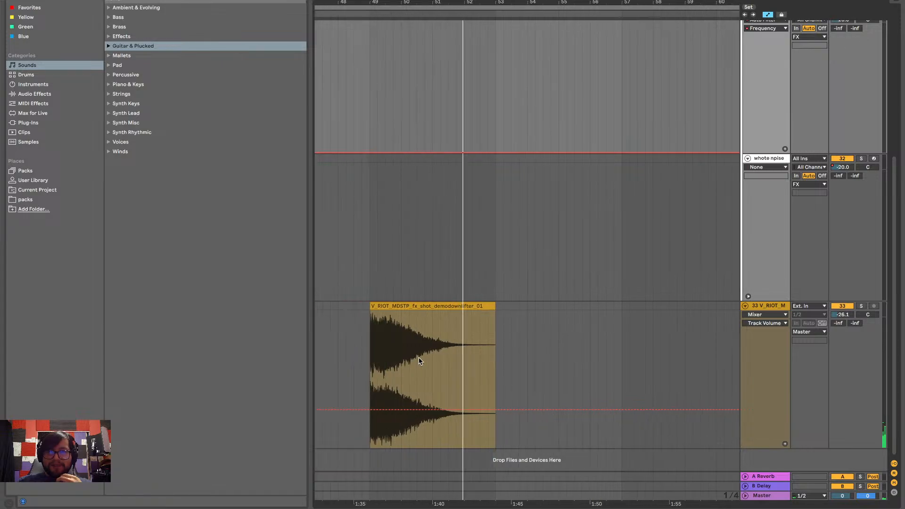
{"action": "scroll", "coordinate": [472, 325], "scroll_direction": "up", "scroll_amount": 6}
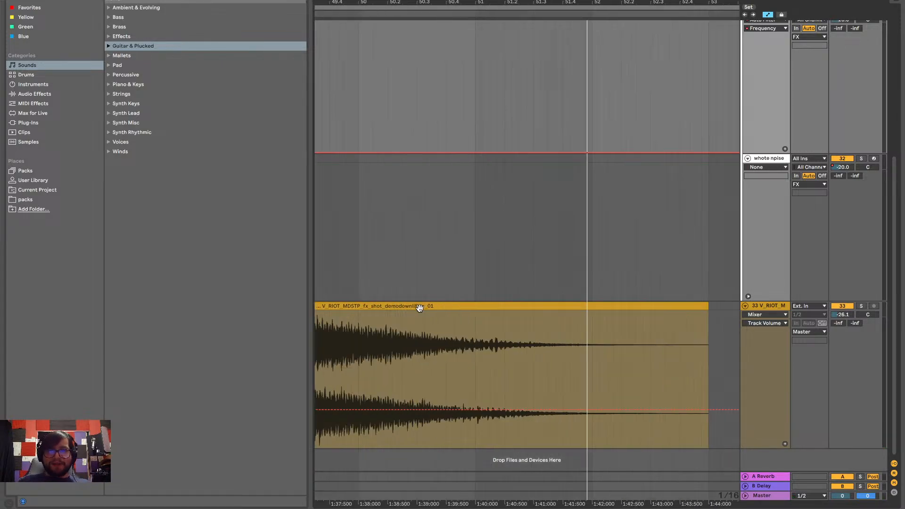
{"action": "scroll", "coordinate": [502, 322], "scroll_direction": "right", "scroll_amount": 1}
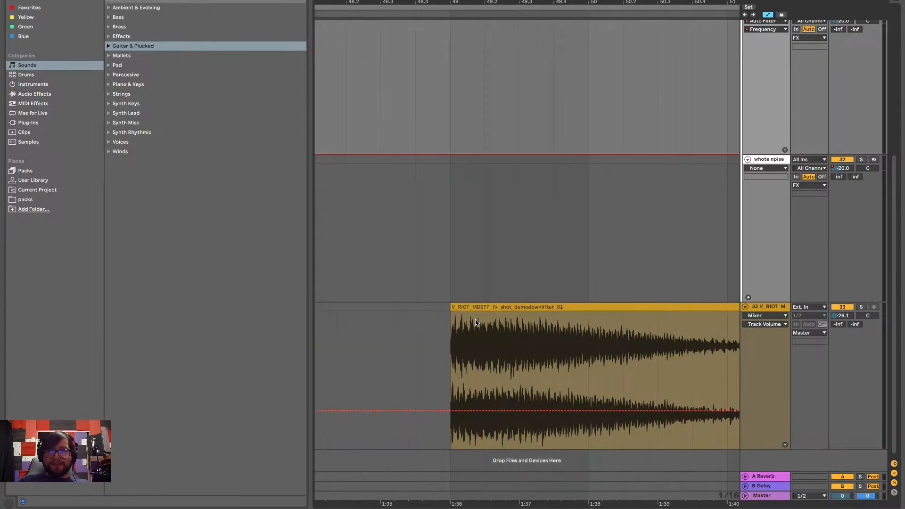
{"action": "scroll", "coordinate": [476, 323], "scroll_direction": "right", "scroll_amount": 3}
Fold the downlifter sample track, both white noise tracks and the FX group
{"action": "left_click", "coordinate": [745, 307]}
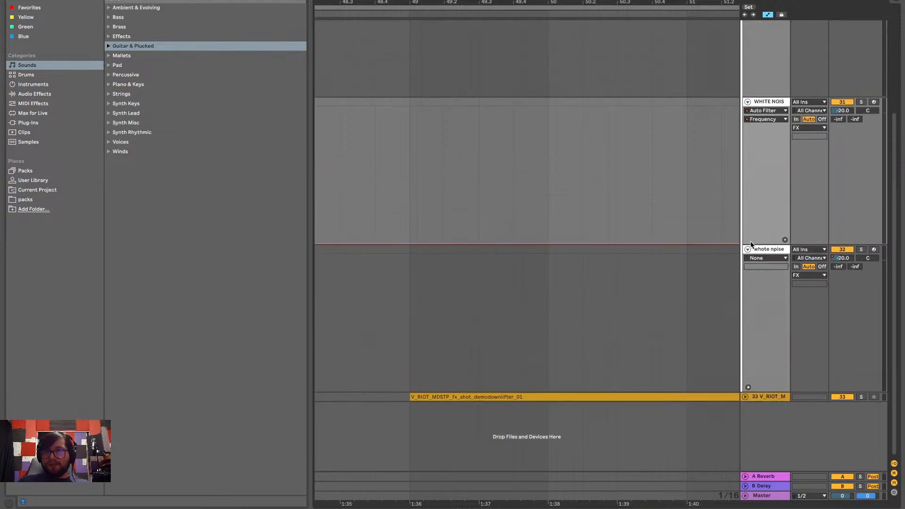
{"action": "scroll", "coordinate": [751, 244], "scroll_direction": "up", "scroll_amount": 3}
{"action": "left_click", "coordinate": [748, 196]}
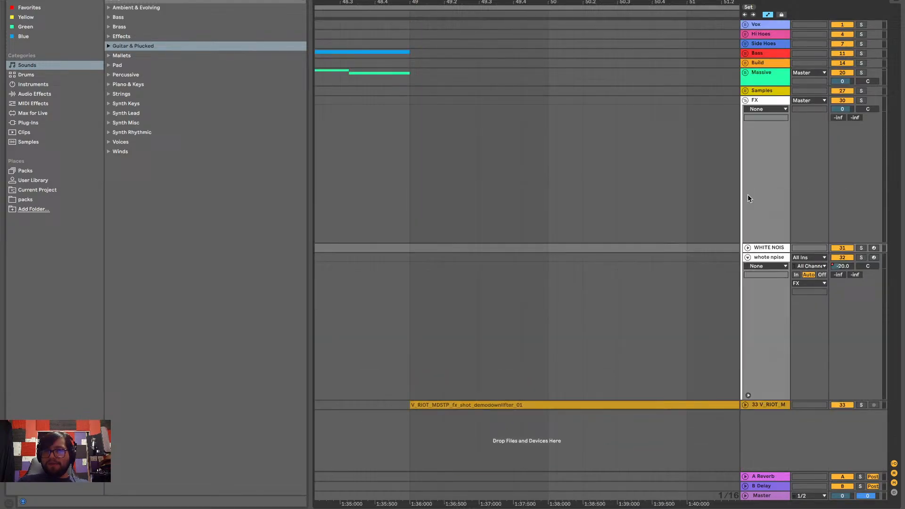
{"action": "left_click", "coordinate": [747, 257]}
{"action": "left_click", "coordinate": [745, 100]}
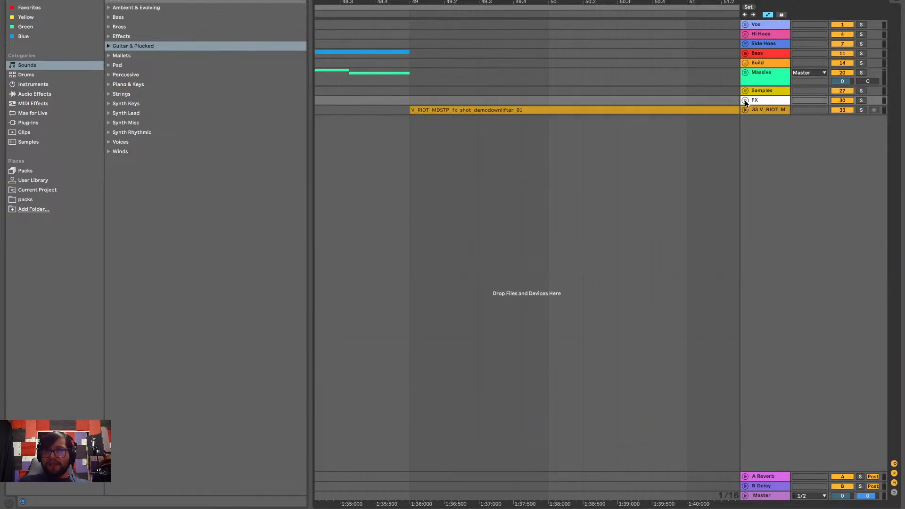
Unfold the FX group, copy the falling noise clip from bar 33 to bar 49, and play it with the downlifter
{"action": "scroll", "coordinate": [602, 132], "scroll_direction": "down", "scroll_amount": 5}
{"action": "scroll", "coordinate": [602, 130], "scroll_direction": "right", "scroll_amount": 1}
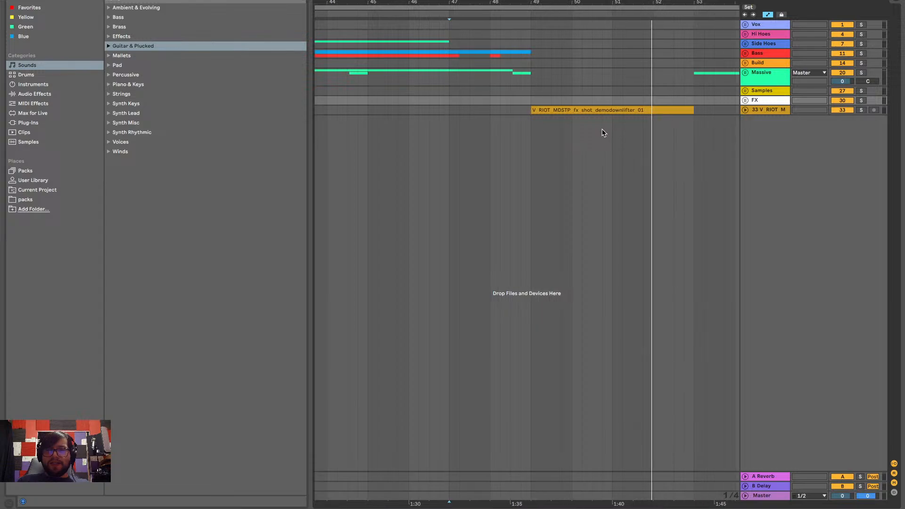
{"action": "scroll", "coordinate": [583, 123], "scroll_direction": "down", "scroll_amount": 6}
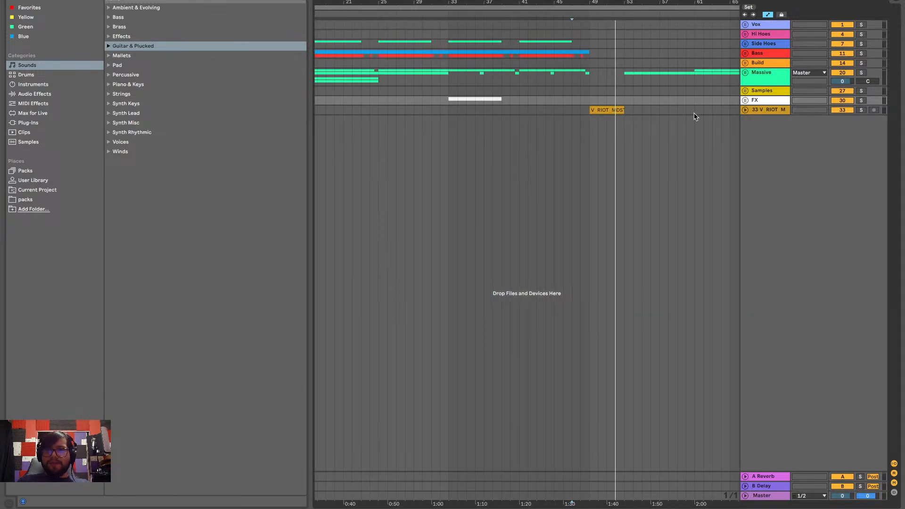
{"action": "left_click", "coordinate": [745, 100]}
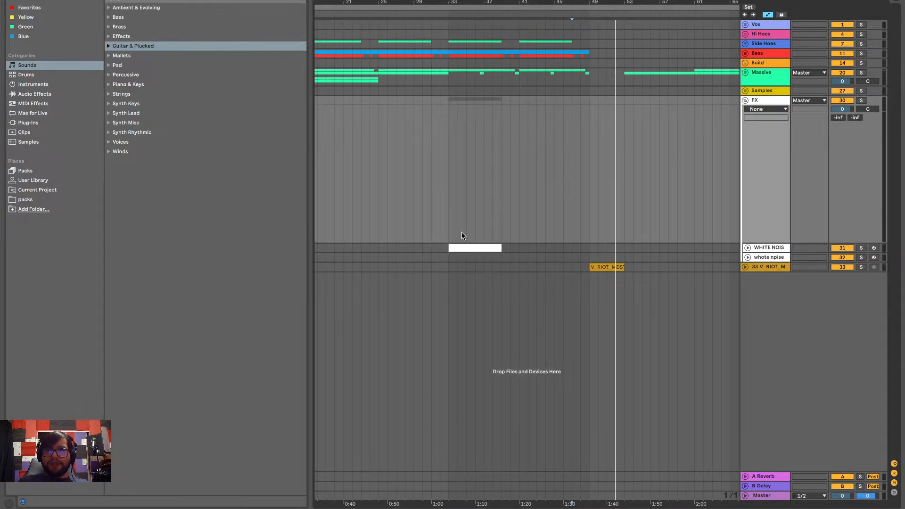
{"action": "left_click", "coordinate": [472, 247]}
{"action": "left_click", "coordinate": [589, 248]}
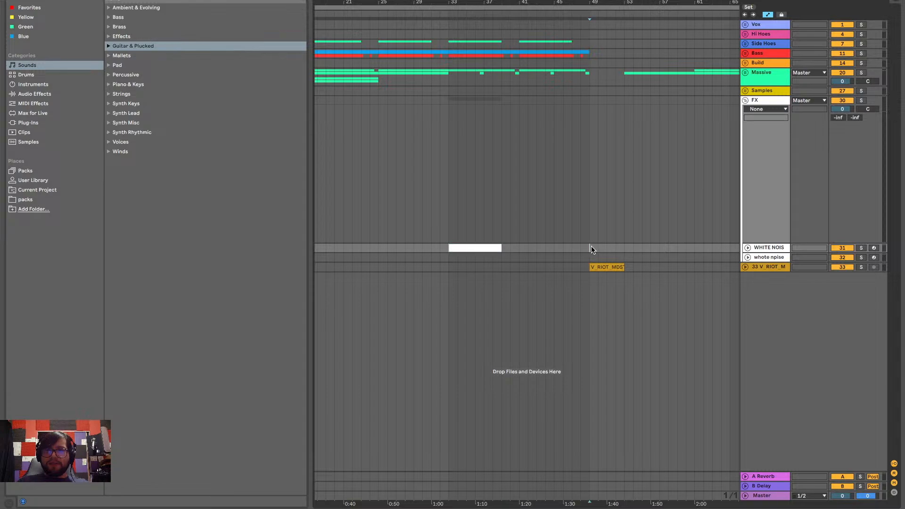
{"action": "key", "text": "ctrl+v"}
{"action": "key", "text": "space"}
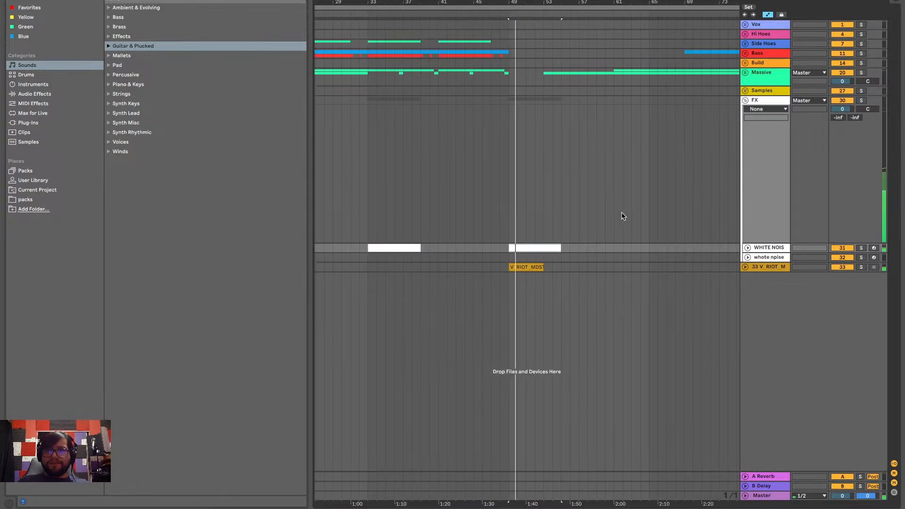
Unfold the falling white noise track and listen to the mix from bar 61
{"action": "left_click", "coordinate": [748, 247]}
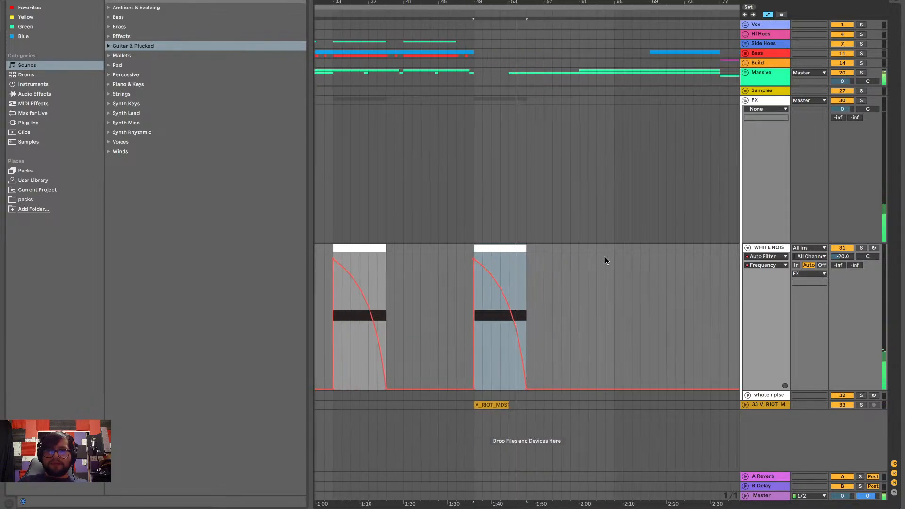
{"action": "scroll", "coordinate": [555, 293], "scroll_direction": "up", "scroll_amount": 5}
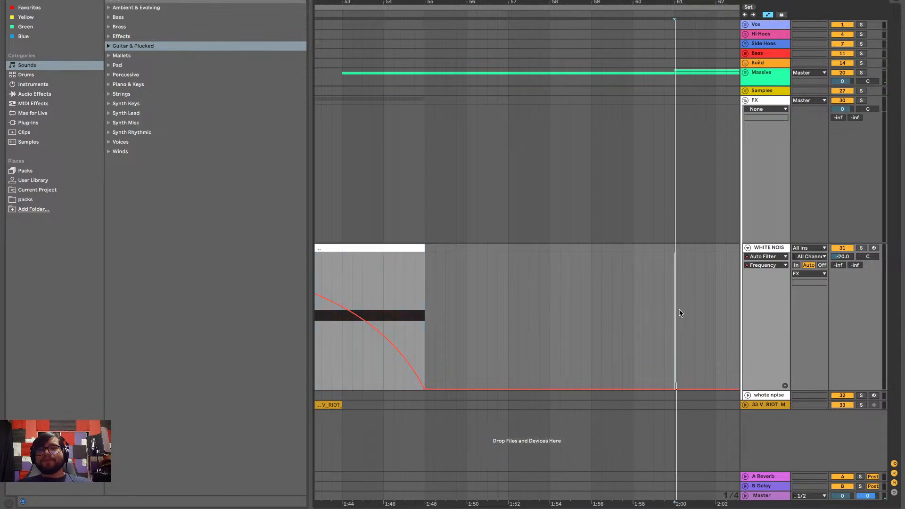
{"action": "scroll", "coordinate": [680, 313], "scroll_direction": "right", "scroll_amount": 5}
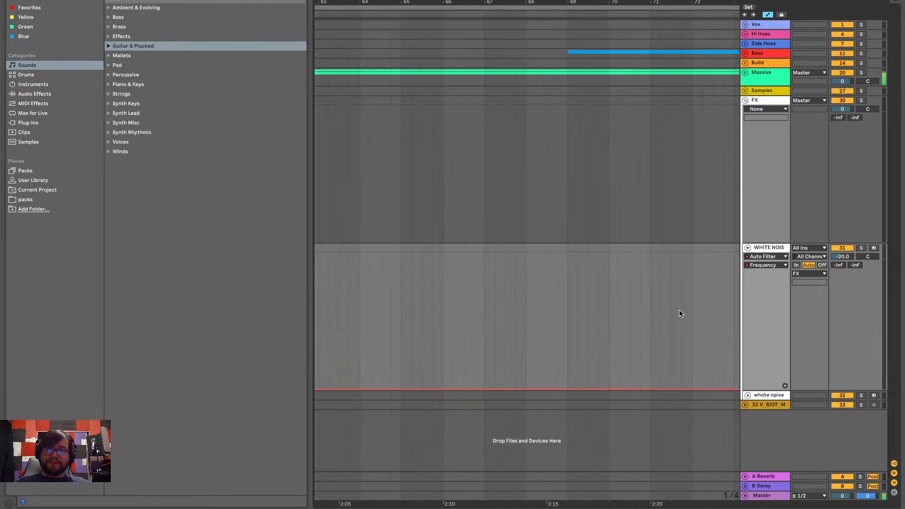
{"action": "scroll", "coordinate": [680, 313], "scroll_direction": "down", "scroll_amount": 3}
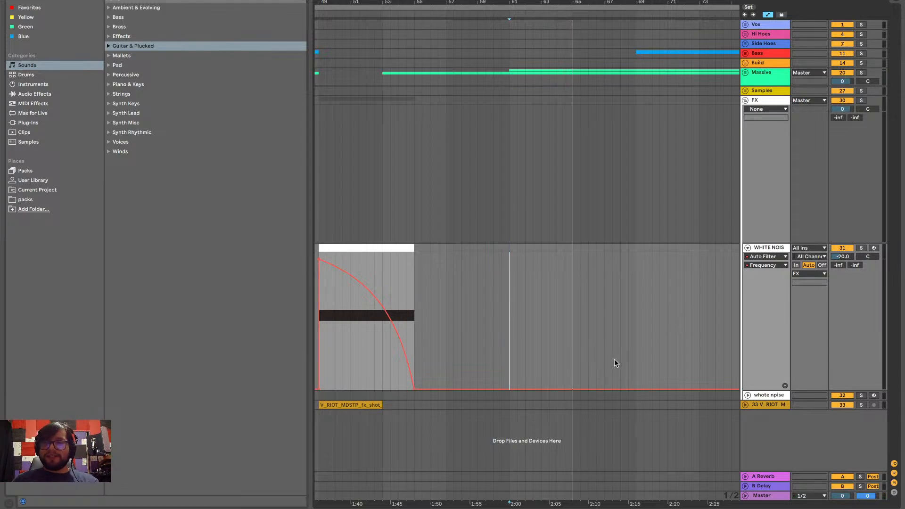
Copy the falling white noise clip from bar 49 to bar 61 and play the transition from just before it
{"action": "scroll", "coordinate": [614, 362], "scroll_direction": "right", "scroll_amount": 2}
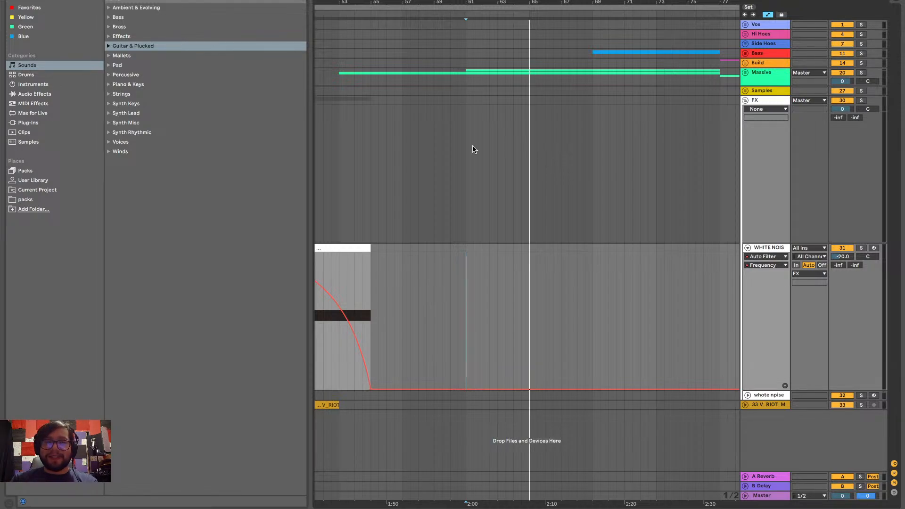
{"action": "key", "text": "space"}
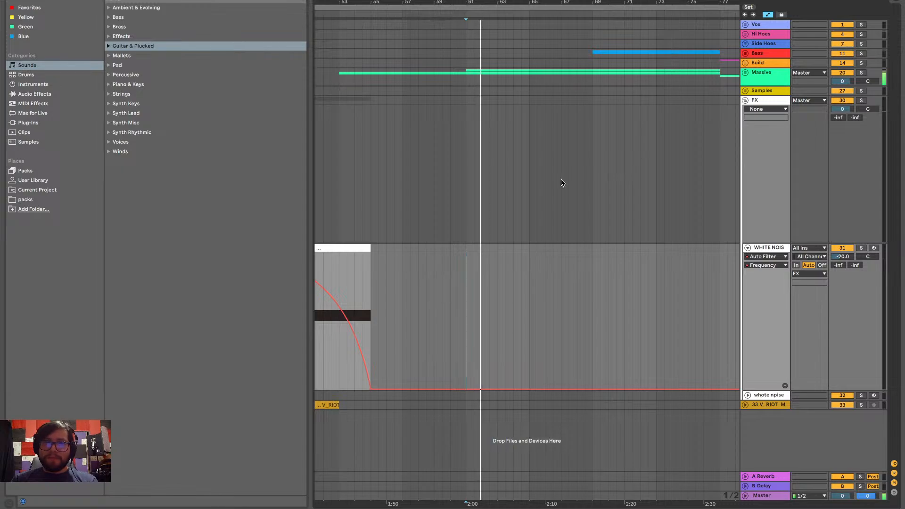
{"action": "key", "text": "space"}
{"action": "left_click_drag", "start_coordinate": [432, 386], "coordinate": [490, 330]}
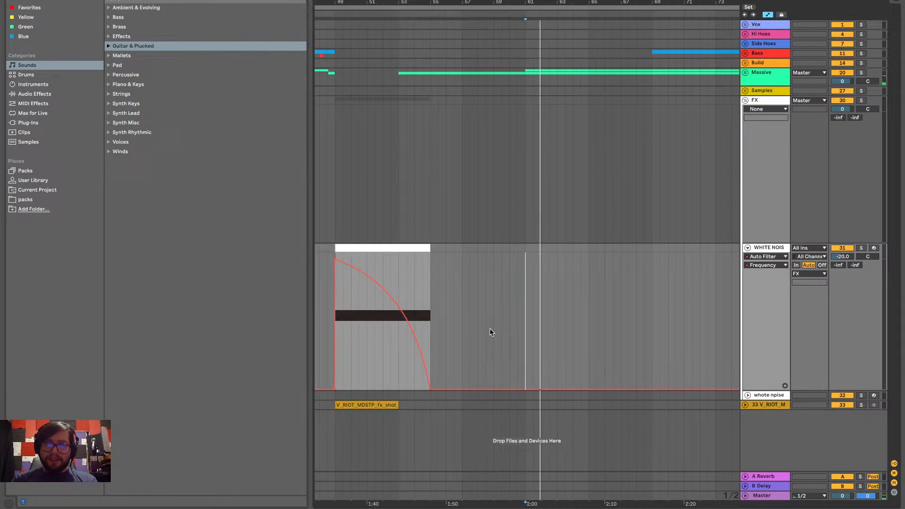
{"action": "left_click", "coordinate": [374, 248]}
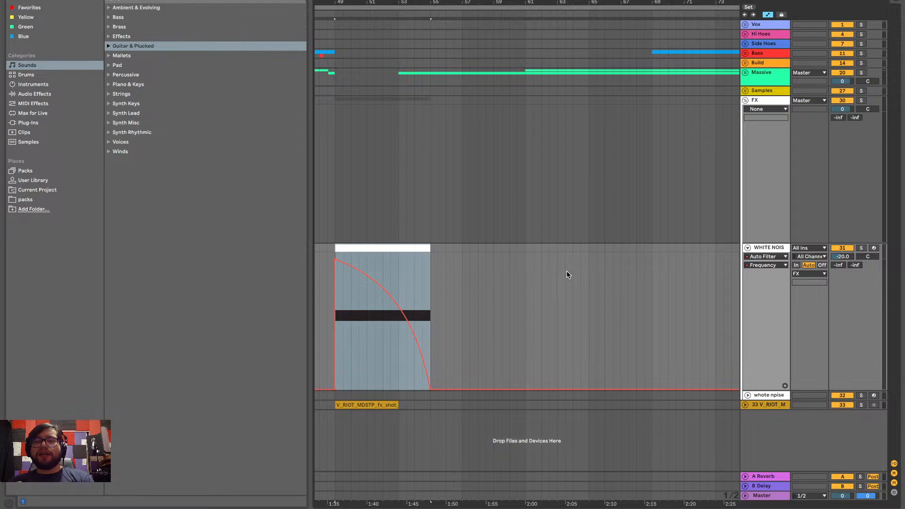
{"action": "left_click", "coordinate": [526, 247]}
{"action": "key", "text": "ctrl+v"}
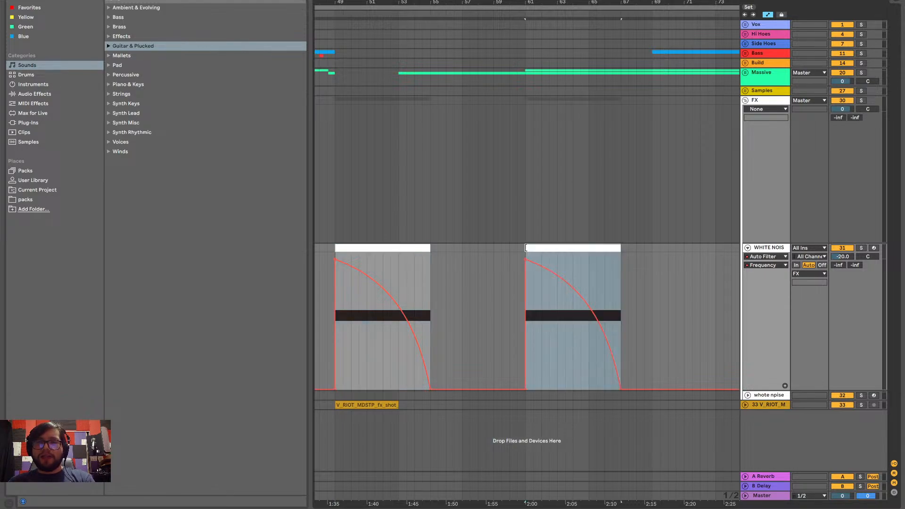
{"action": "left_click", "coordinate": [517, 271]}
{"action": "key", "text": "space"}
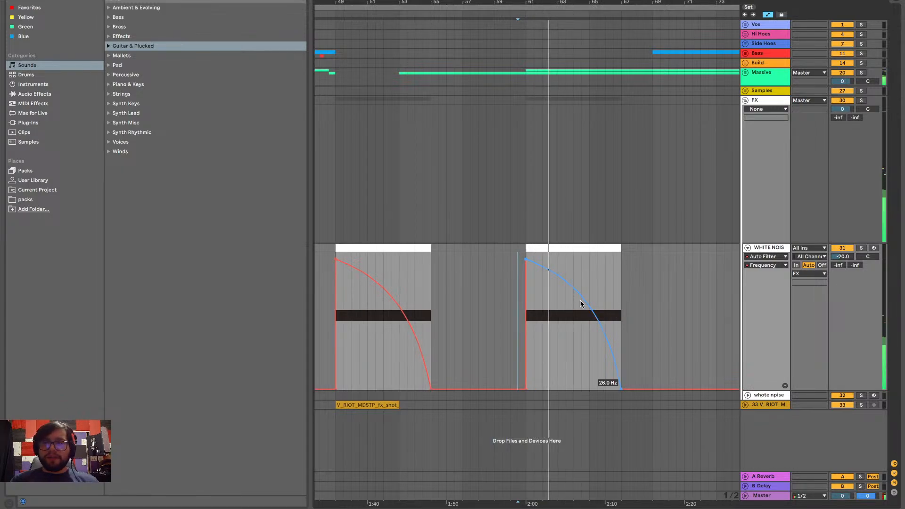
Fold the falling noise track, unfold the rising one, and copy its bar 13 clip to half a bar before bar 57
{"action": "left_click", "coordinate": [747, 248]}
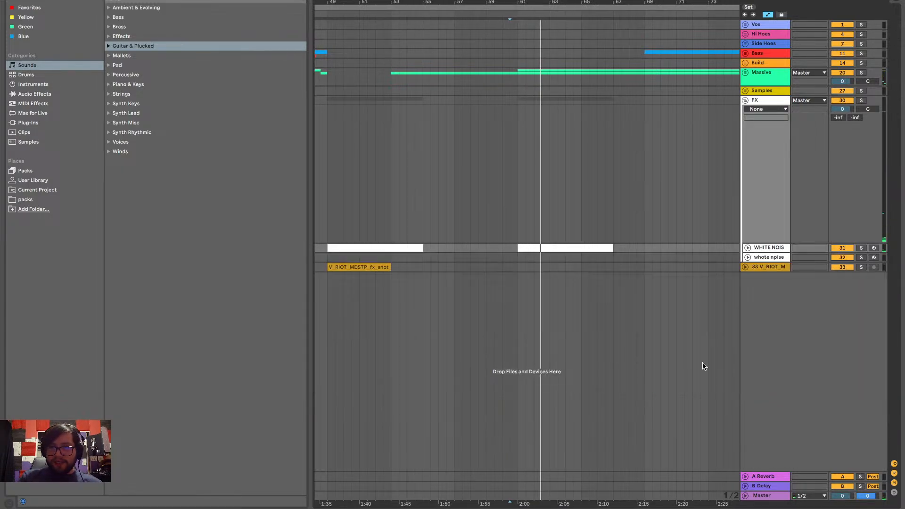
{"action": "left_click", "coordinate": [747, 258]}
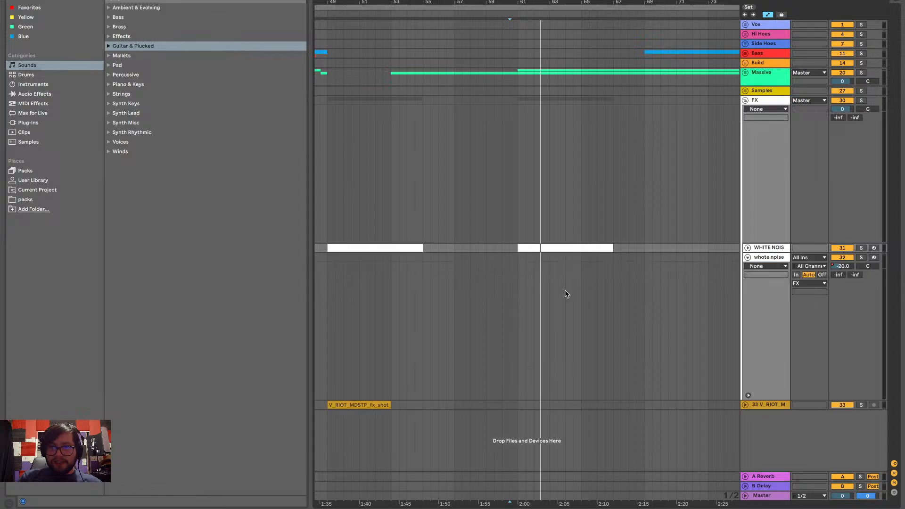
{"action": "key", "text": "minus"}
{"action": "key", "text": "minus"}
{"action": "key", "text": "minus"}
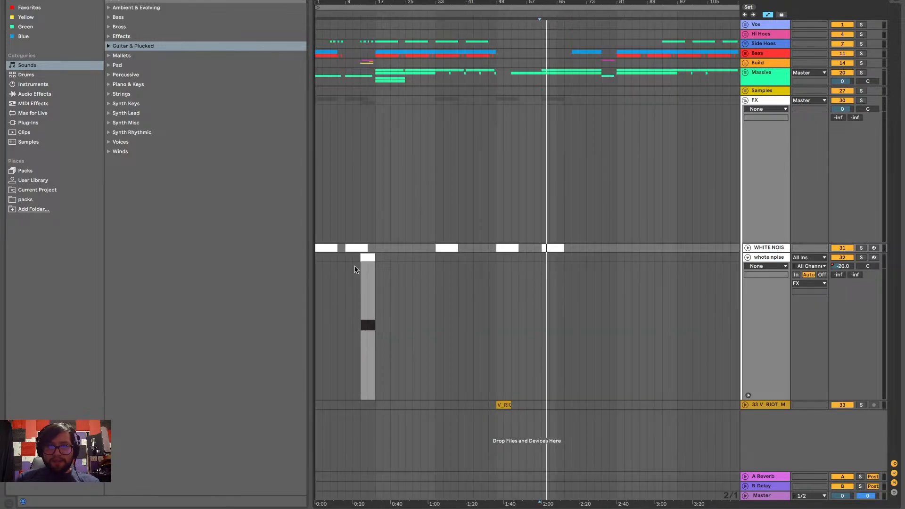
{"action": "left_click", "coordinate": [368, 257]}
{"action": "scroll", "coordinate": [500, 298], "scroll_direction": "up", "scroll_amount": 5}
{"action": "scroll", "coordinate": [511, 296], "scroll_direction": "right", "scroll_amount": 4}
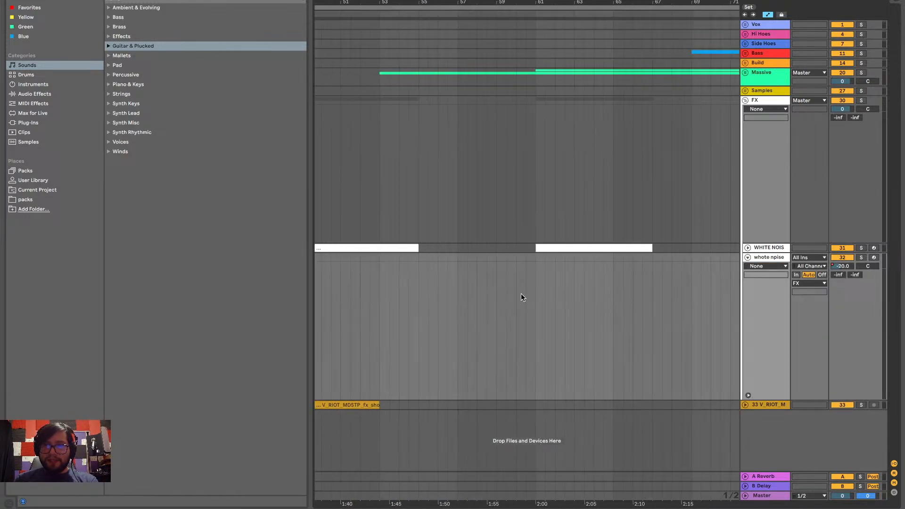
{"action": "left_click", "coordinate": [447, 296]}
{"action": "key", "text": "ctrl+v"}
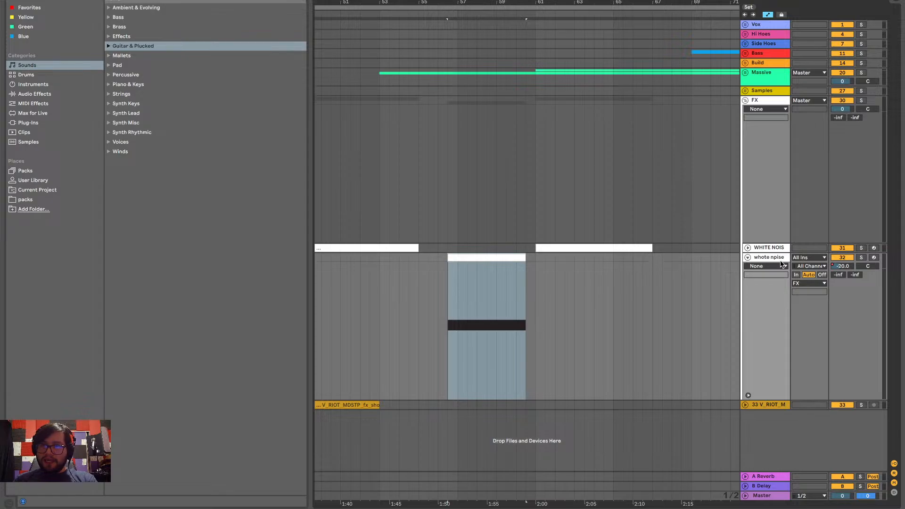
Show the rising noise track's Auto Filter Frequency automation and move the pasted clip to span bars 57 to 61
{"action": "left_click", "coordinate": [746, 259]}
{"action": "left_click", "coordinate": [747, 258]}
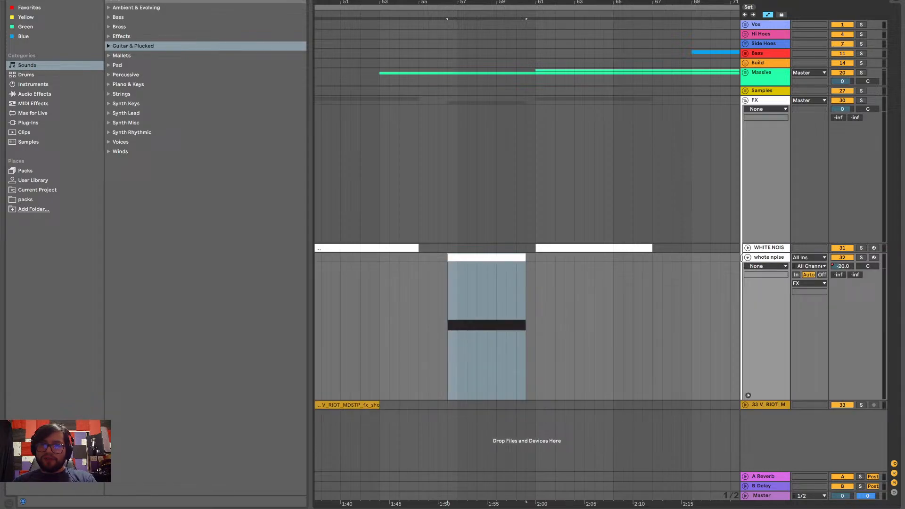
{"action": "left_click", "coordinate": [766, 269]}
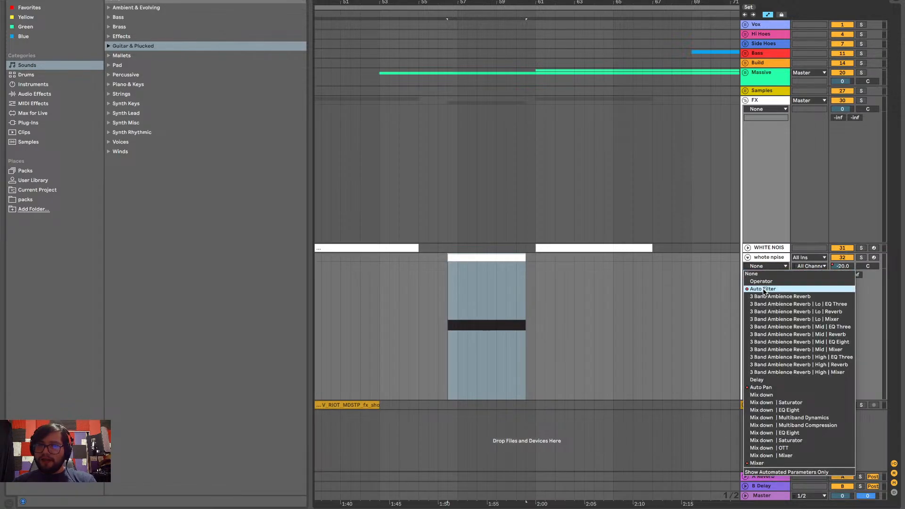
{"action": "left_click", "coordinate": [762, 289]}
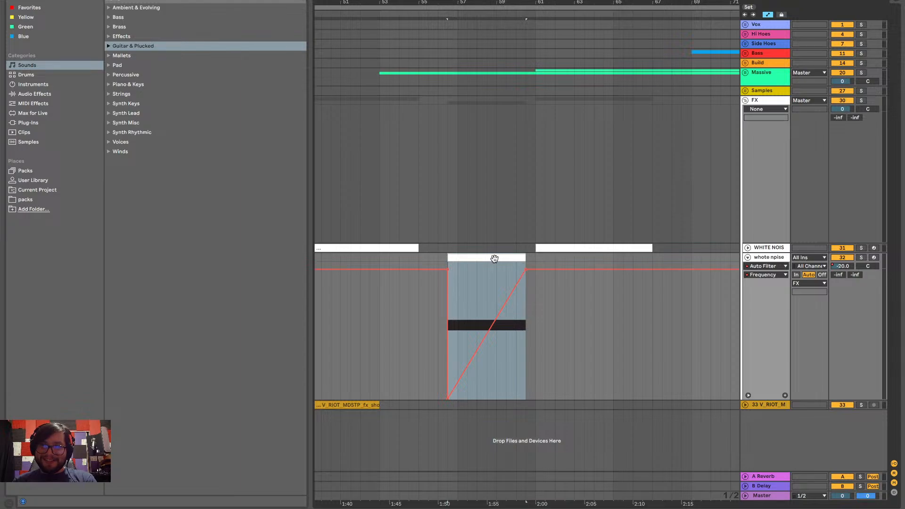
{"action": "scroll", "coordinate": [494, 259], "scroll_direction": "up", "scroll_amount": 3}
{"action": "left_click_drag", "start_coordinate": [494, 259], "coordinate": [513, 273]}
{"action": "scroll", "coordinate": [471, 297], "scroll_direction": "down", "scroll_amount": 3}
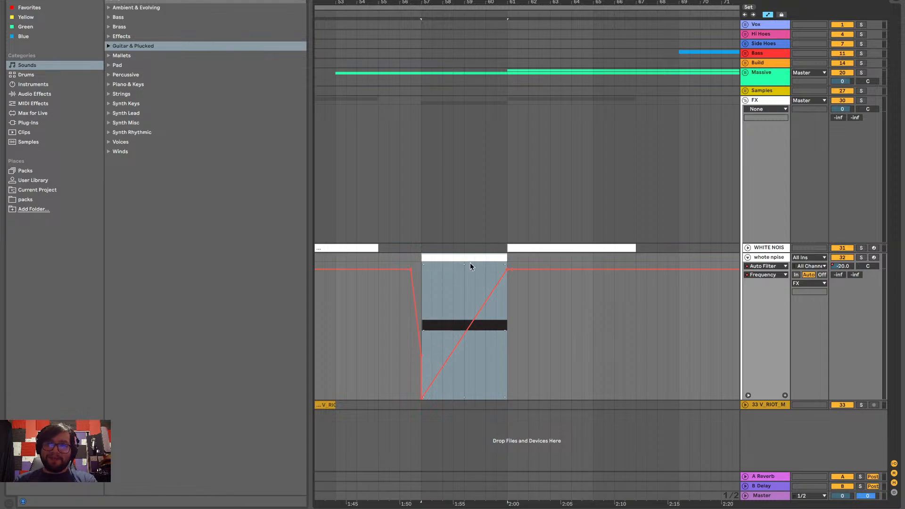
Play the rising noise clip into the falling noise from bar 57, listening to it twice
{"action": "left_click", "coordinate": [425, 287]}
{"action": "key", "text": "space"}
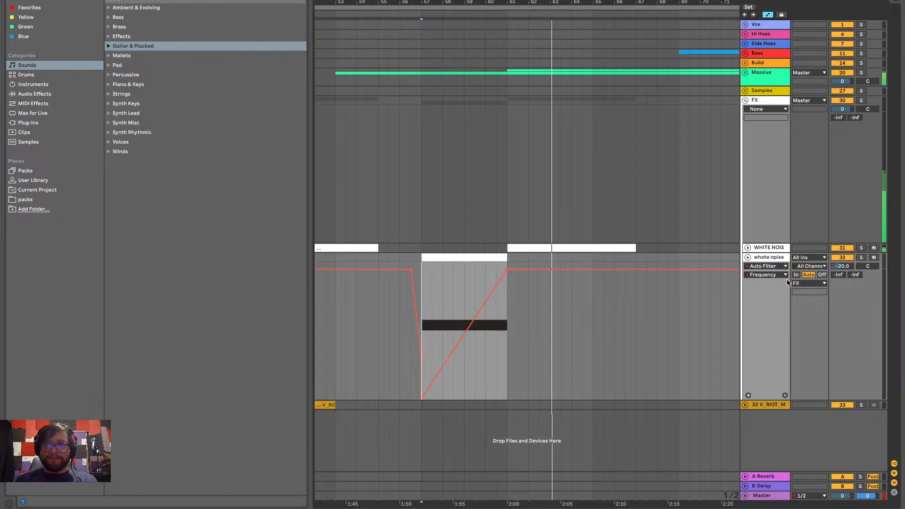
{"action": "scroll", "coordinate": [641, 267], "scroll_direction": "down", "scroll_amount": 3, "text": "ctrl"}
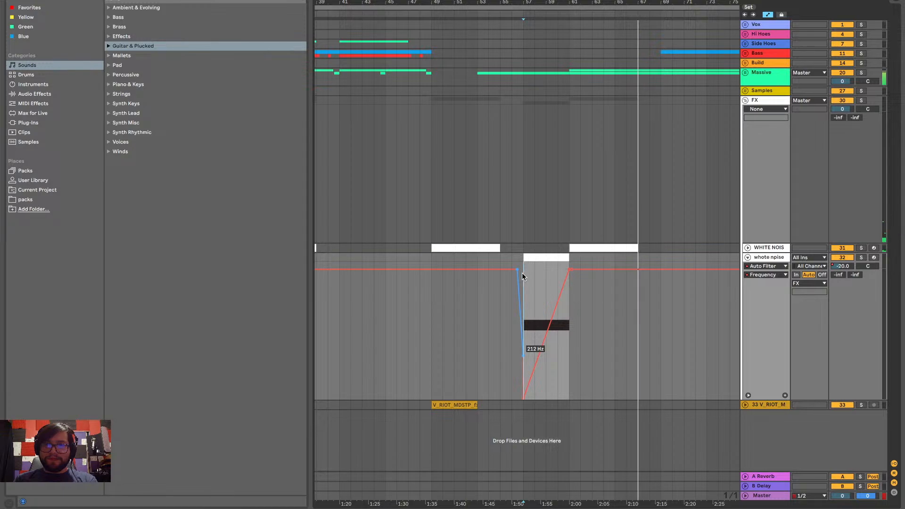
{"action": "key", "text": "space"}
{"action": "key", "text": "space"}
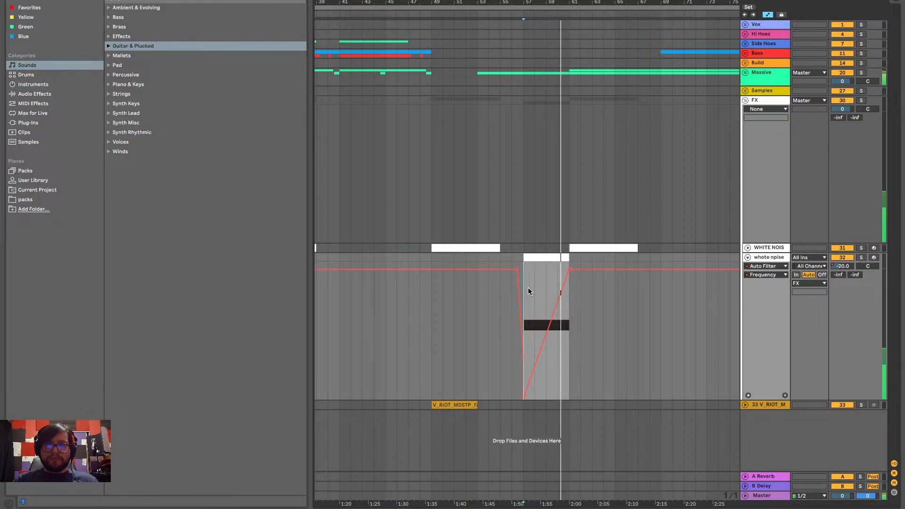
{"action": "key", "text": "space"}
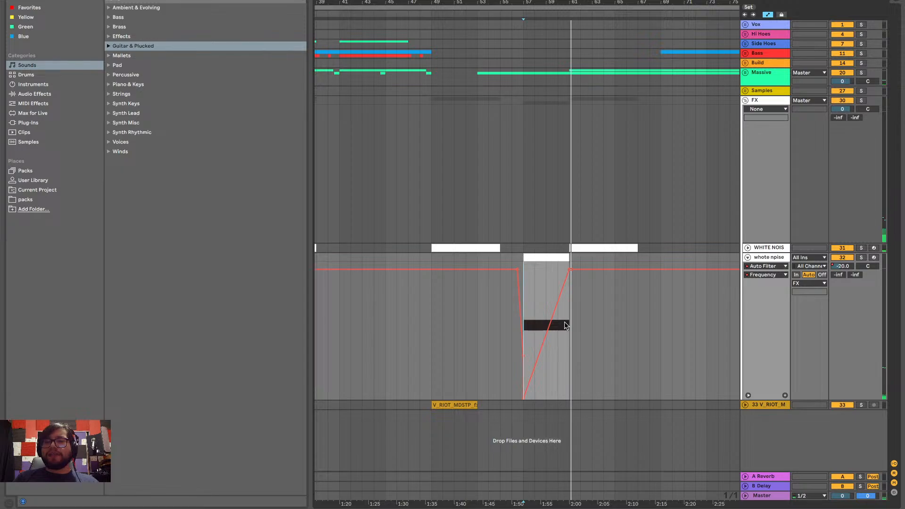
Bend the rising clip's filter Frequency ramp upward so it climbs faster at first, and play it from bar 57
{"action": "scroll", "coordinate": [553, 326], "scroll_direction": "up", "scroll_amount": 3}
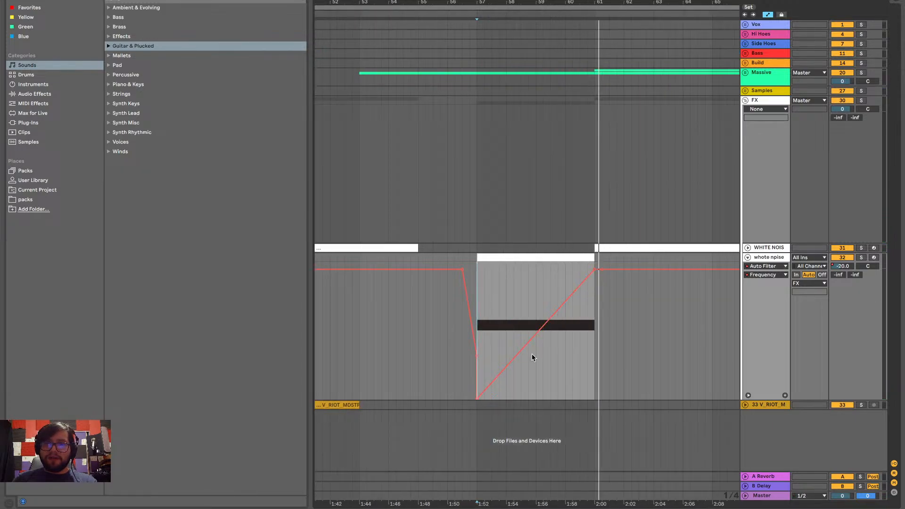
{"action": "left_click_drag", "start_coordinate": [541, 338], "coordinate": [536, 325]}
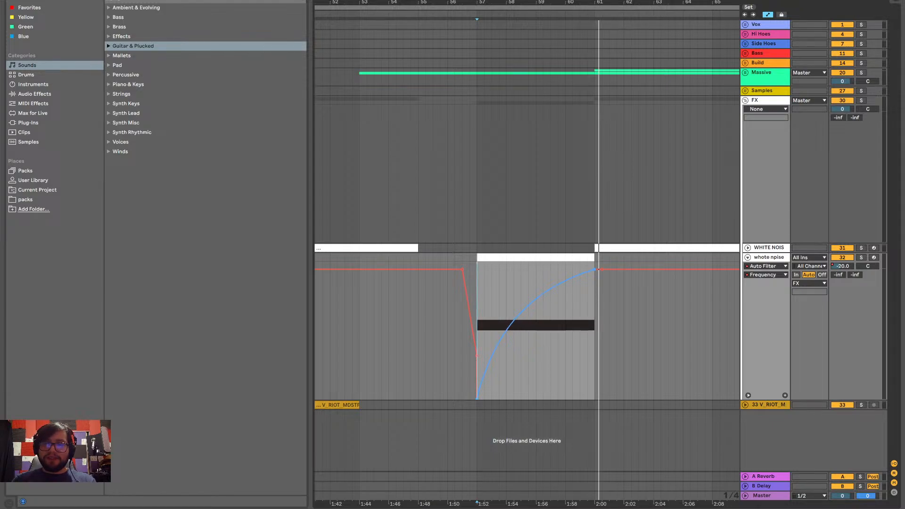
{"action": "key", "text": "space"}
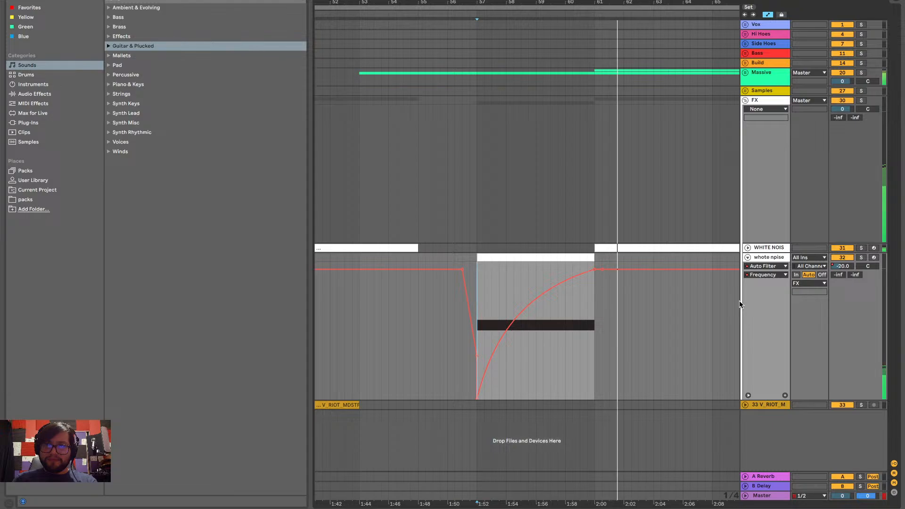
{"action": "scroll", "coordinate": [711, 298], "scroll_direction": "right", "scroll_amount": 5}
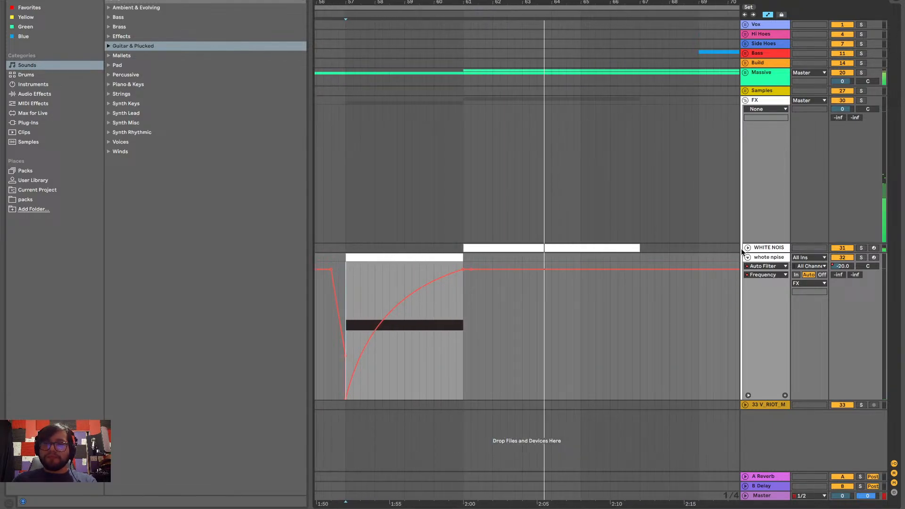
{"action": "scroll", "coordinate": [671, 221], "scroll_direction": "right", "scroll_amount": 5}
{"action": "scroll", "coordinate": [552, 227], "scroll_direction": "down", "scroll_amount": 5}
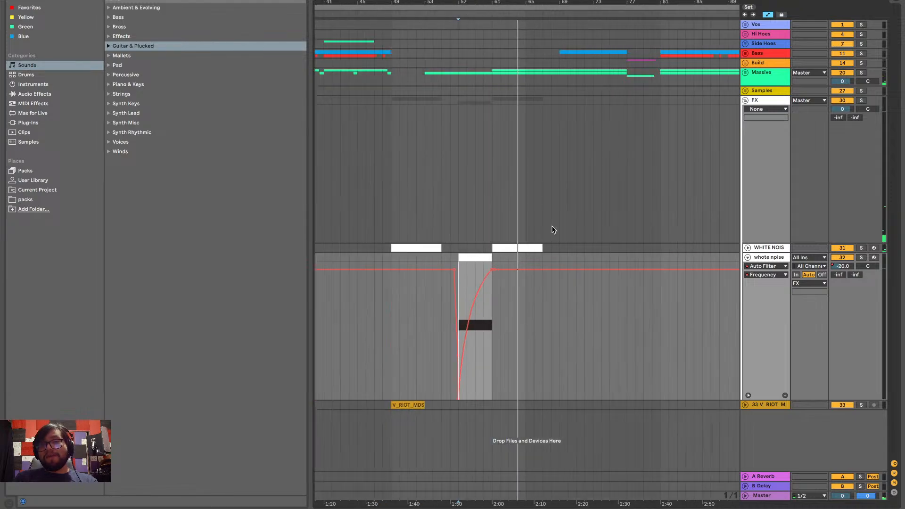
{"action": "scroll", "coordinate": [552, 227], "scroll_direction": "down", "scroll_amount": 1}
Fold the rising white noise track and unfold the falling white noise track
{"action": "left_click", "coordinate": [747, 258]}
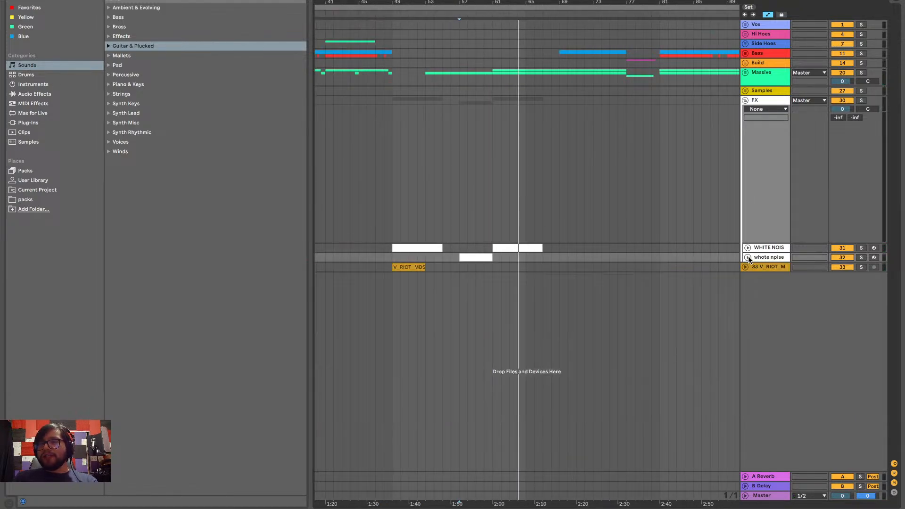
{"action": "scroll", "coordinate": [583, 259], "scroll_direction": "left", "scroll_amount": 15}
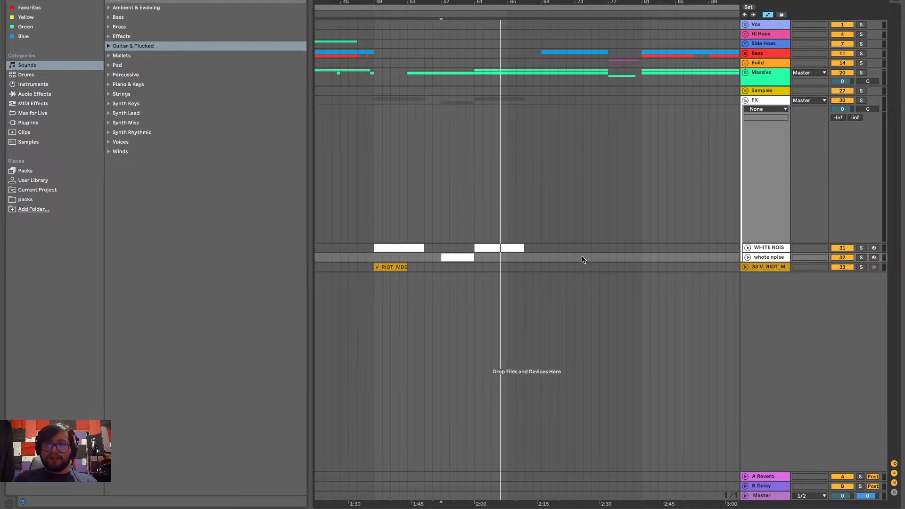
{"action": "scroll", "coordinate": [581, 256], "scroll_direction": "right", "scroll_amount": 15}
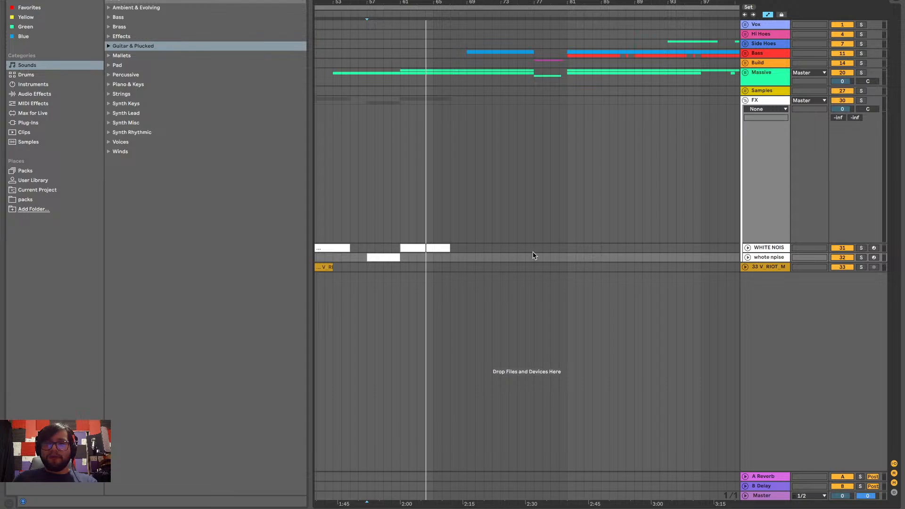
{"action": "left_click", "coordinate": [748, 248]}
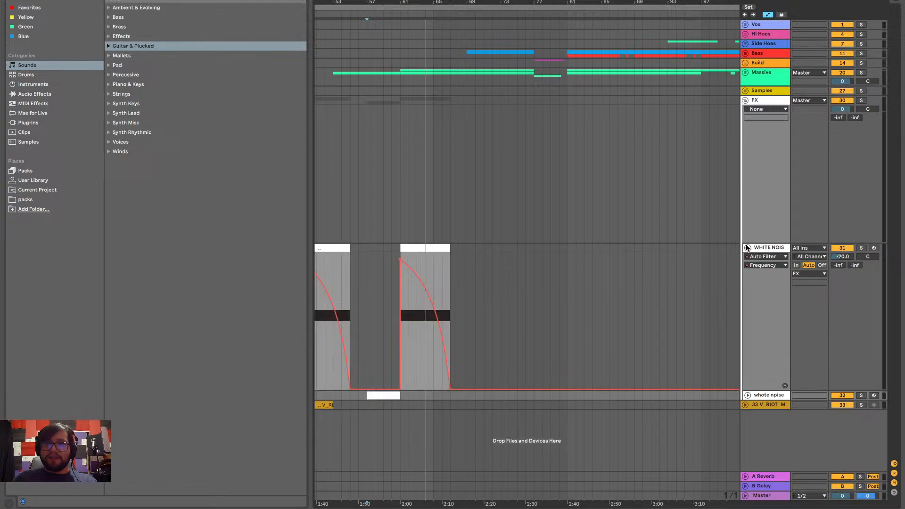
Listen to the mix after the bar 61 falling noise clip, starting from bar 68 and from bar 67
{"action": "left_click", "coordinate": [456, 270]}
{"action": "key", "text": "space"}
{"action": "scroll", "coordinate": [456, 271], "scroll_direction": "up", "scroll_amount": 5, "text": "ctrl"}
{"action": "scroll", "coordinate": [456, 270], "scroll_direction": "left", "scroll_amount": 2}
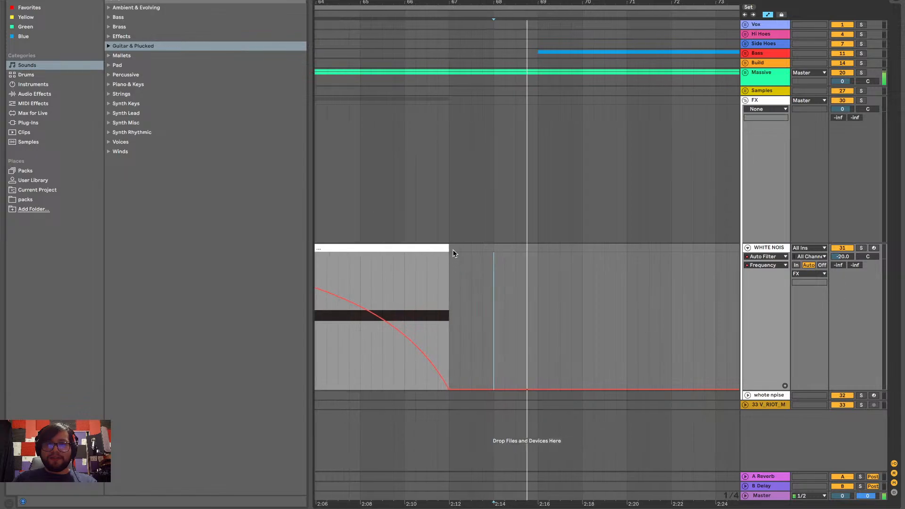
{"action": "left_click", "coordinate": [451, 247]}
{"action": "key", "text": "space"}
{"action": "key", "text": "space"}
{"action": "scroll", "coordinate": [454, 247], "scroll_direction": "right", "scroll_amount": 2}
{"action": "scroll", "coordinate": [456, 245], "scroll_direction": "down", "scroll_amount": 2, "text": "ctrl"}
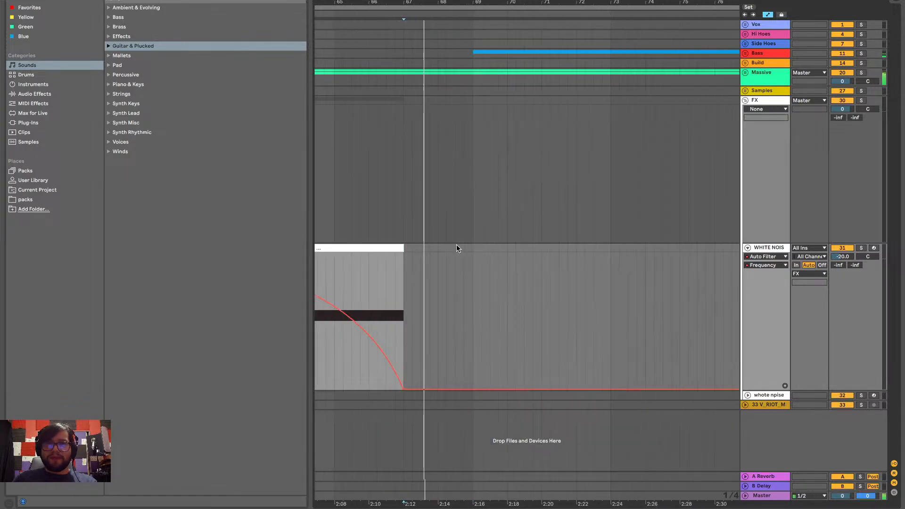
{"action": "scroll", "coordinate": [456, 247], "scroll_direction": "down", "scroll_amount": 4, "text": "ctrl"}
{"action": "scroll", "coordinate": [441, 222], "scroll_direction": "up", "scroll_amount": 2, "text": "ctrl"}
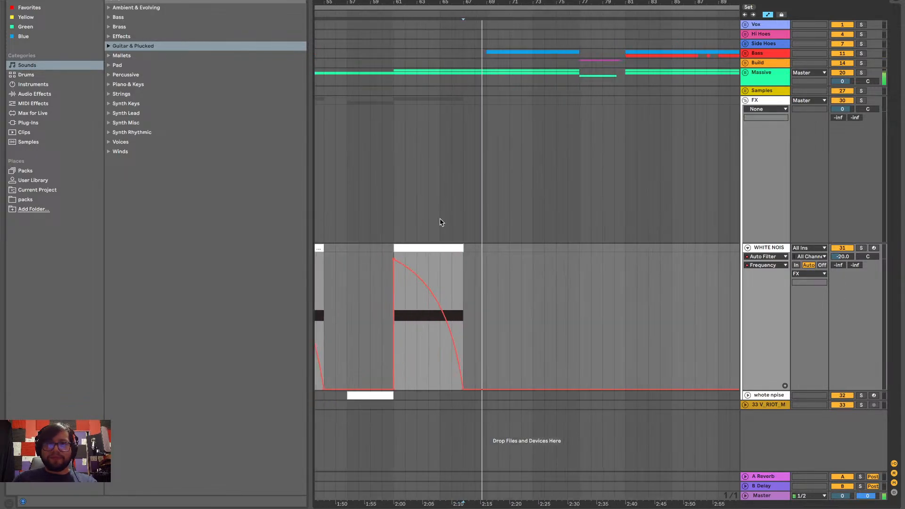
{"action": "scroll", "coordinate": [441, 223], "scroll_direction": "up", "scroll_amount": 1, "text": "ctrl"}
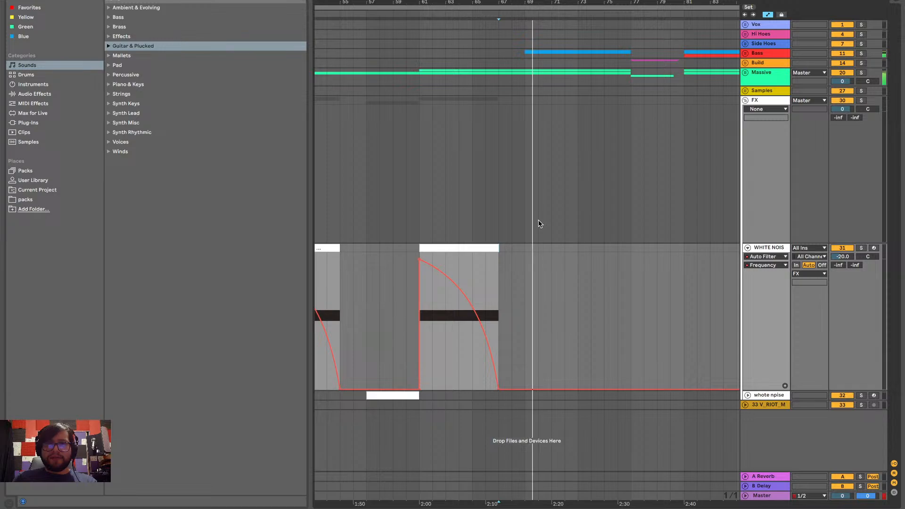
Mark bars 61 to 77 on the FX group and play the build section from bar 77
{"action": "left_click_drag", "start_coordinate": [630, 192], "coordinate": [419, 164]}
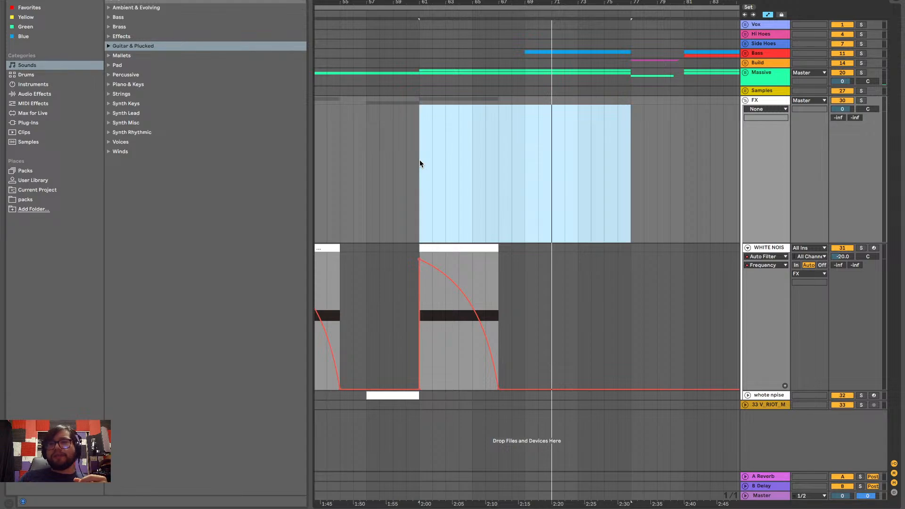
{"action": "scroll", "coordinate": [494, 166], "scroll_direction": "right", "scroll_amount": 3}
{"action": "left_click", "coordinate": [546, 148]}
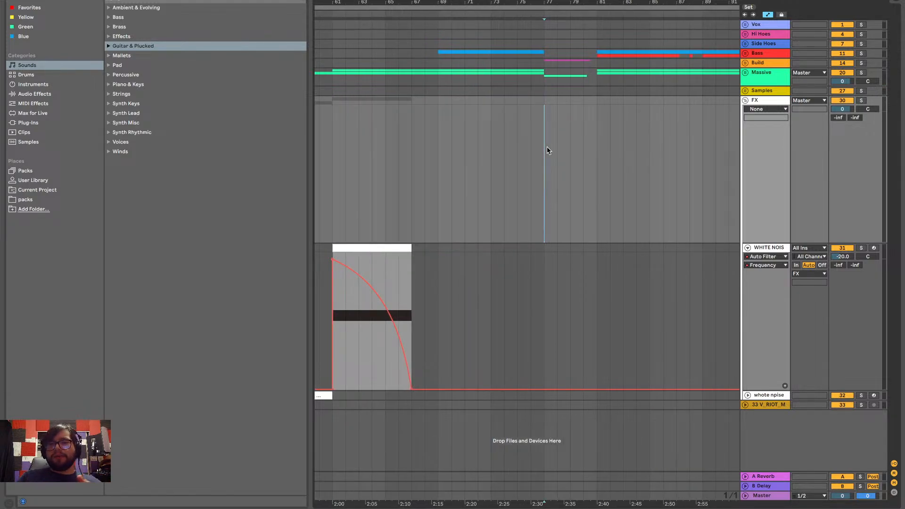
{"action": "key", "text": "space"}
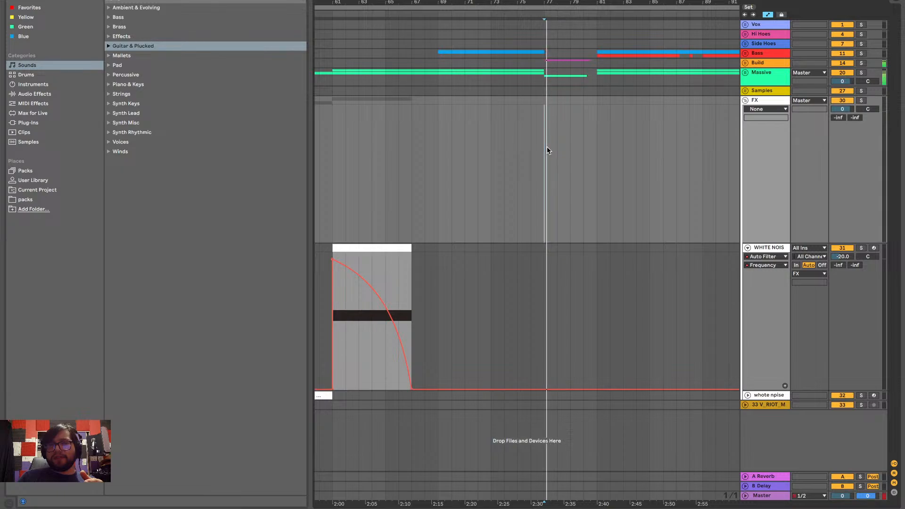
Play from bar 76, and paste a copy of the bar 49 falling white noise clip at bar 77
{"action": "left_click", "coordinate": [527, 147]}
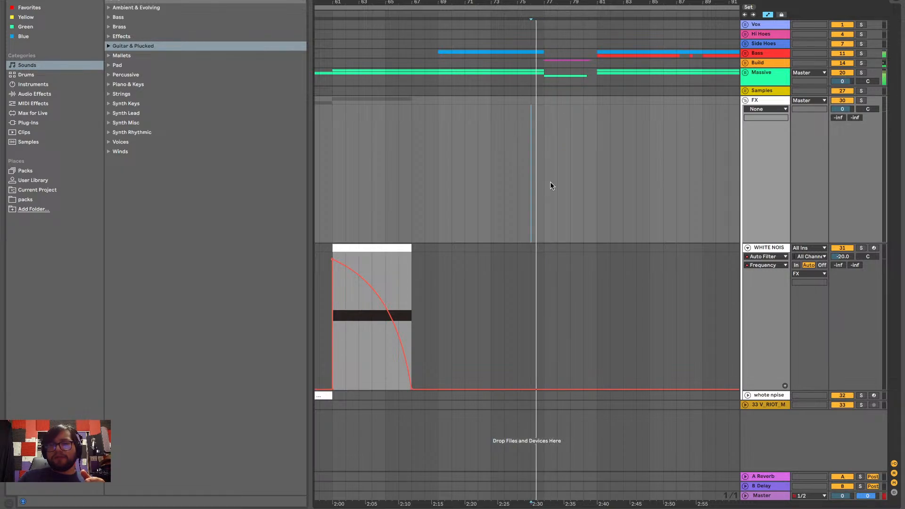
{"action": "scroll", "coordinate": [549, 182], "scroll_direction": "down", "scroll_amount": 5}
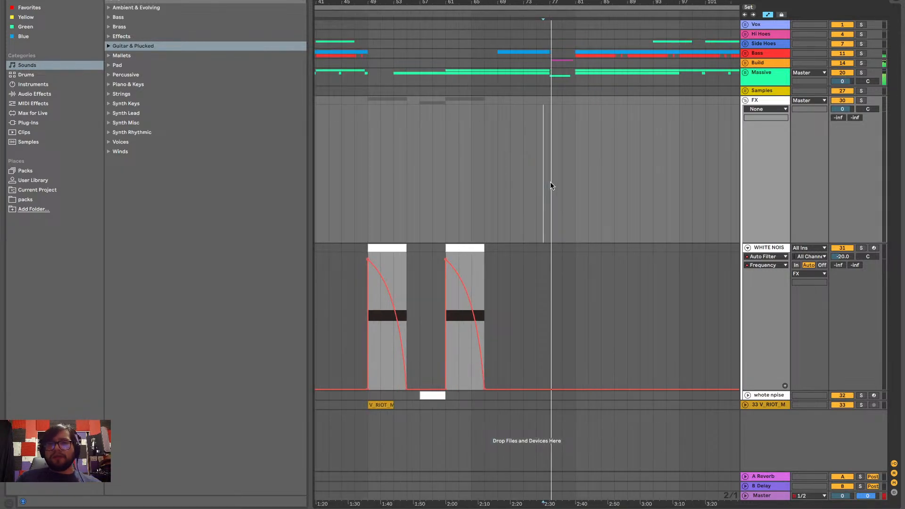
{"action": "scroll", "coordinate": [576, 206], "scroll_direction": "left", "scroll_amount": 5}
{"action": "scroll", "coordinate": [603, 201], "scroll_direction": "left", "scroll_amount": 10}
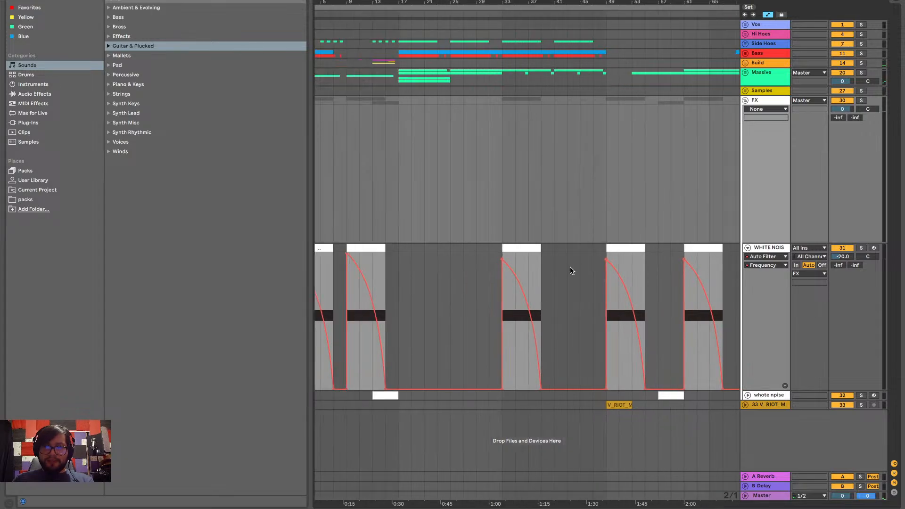
{"action": "scroll", "coordinate": [567, 273], "scroll_direction": "left", "scroll_amount": 2}
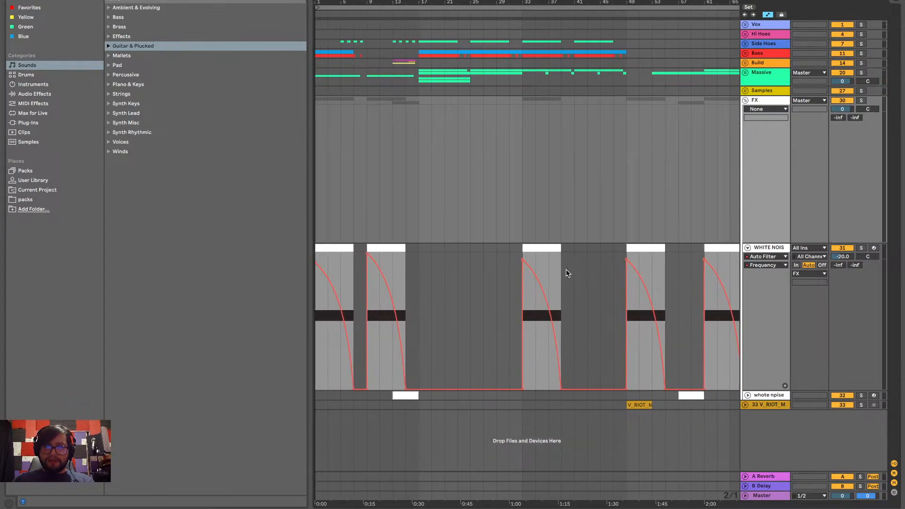
{"action": "left_click", "coordinate": [650, 248]}
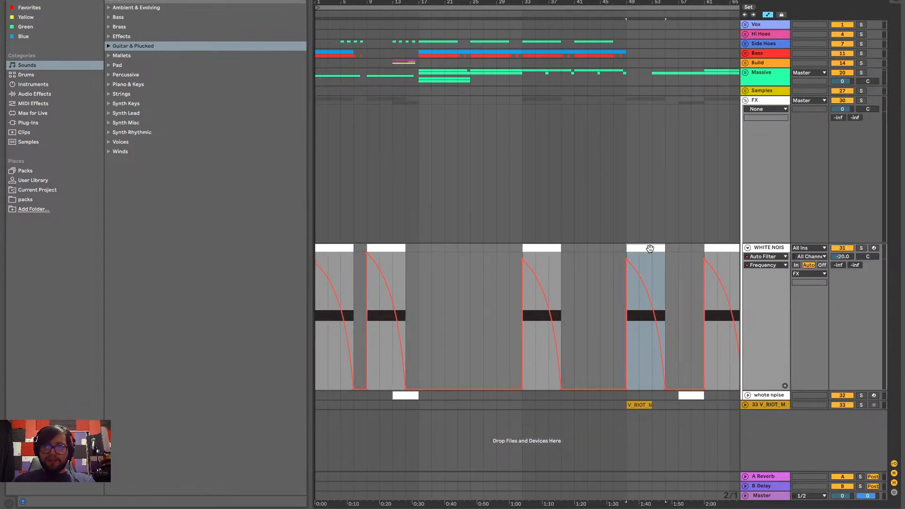
{"action": "scroll", "coordinate": [649, 250], "scroll_direction": "right", "scroll_amount": 20}
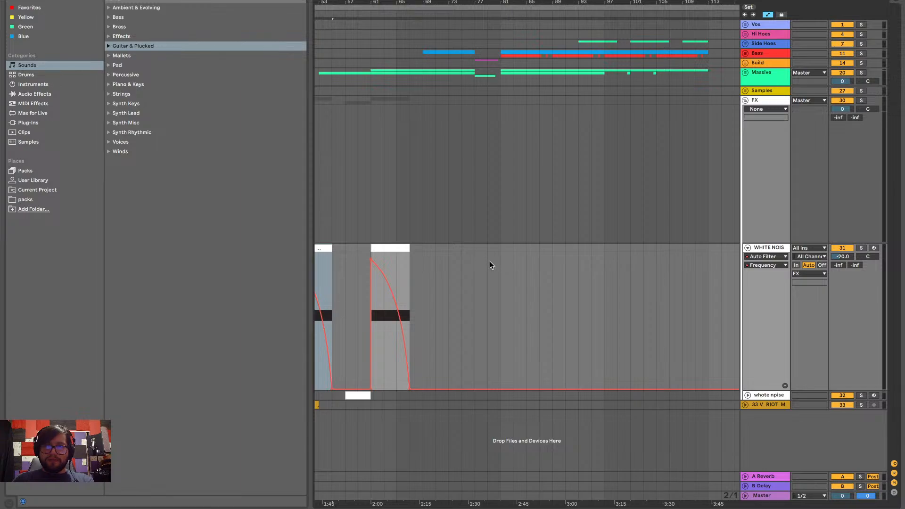
{"action": "left_click", "coordinate": [475, 264]}
{"action": "key", "text": "ctrl+v"}
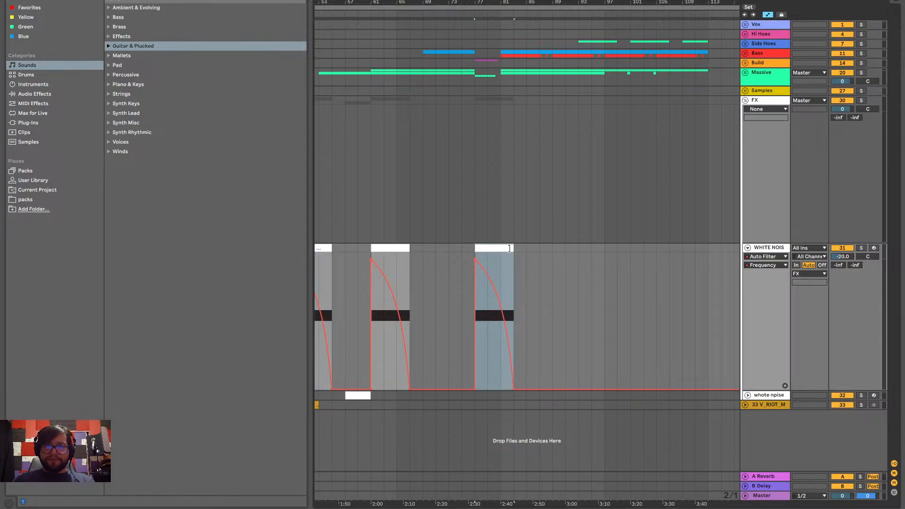
Shorten the bar 77 falling noise clip to end at bar 81, and make its filter Frequency ramp reach the bottom there
{"action": "scroll", "coordinate": [513, 248], "scroll_direction": "up", "scroll_amount": 5}
{"action": "left_click_drag", "start_coordinate": [513, 248], "coordinate": [434, 248]}
{"action": "scroll", "coordinate": [434, 248], "scroll_direction": "left", "scroll_amount": 5}
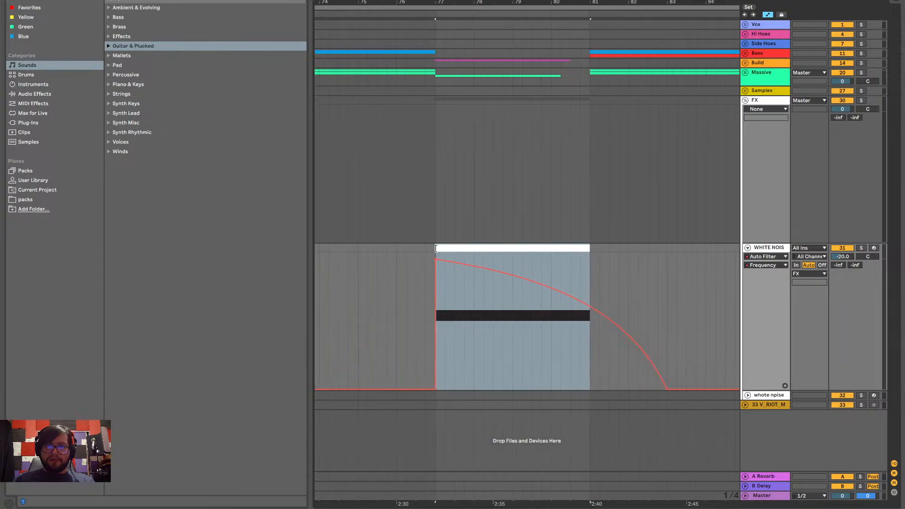
{"action": "left_click_drag", "start_coordinate": [588, 309], "coordinate": [580, 387]}
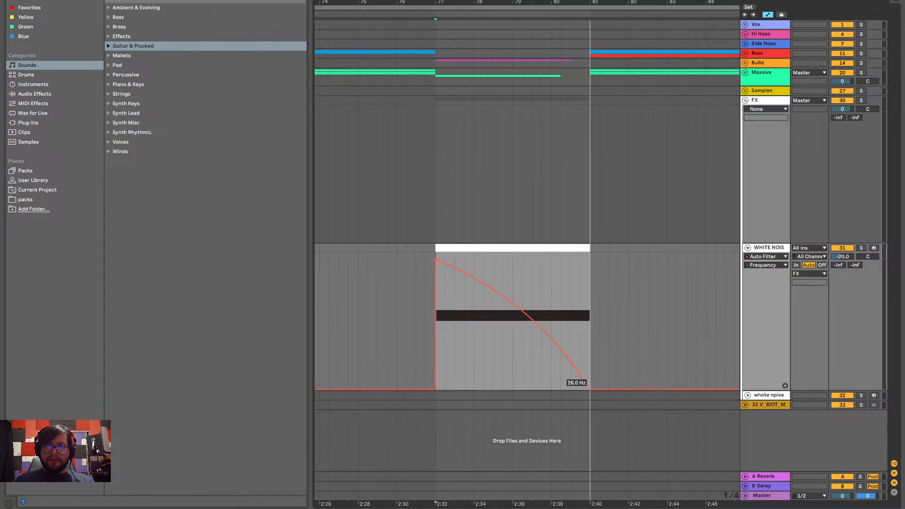
Unfold the rising white noise track and paste a copy of its bar 57 clip at bar 73
{"action": "scroll", "coordinate": [596, 218], "scroll_direction": "down", "scroll_amount": 5}
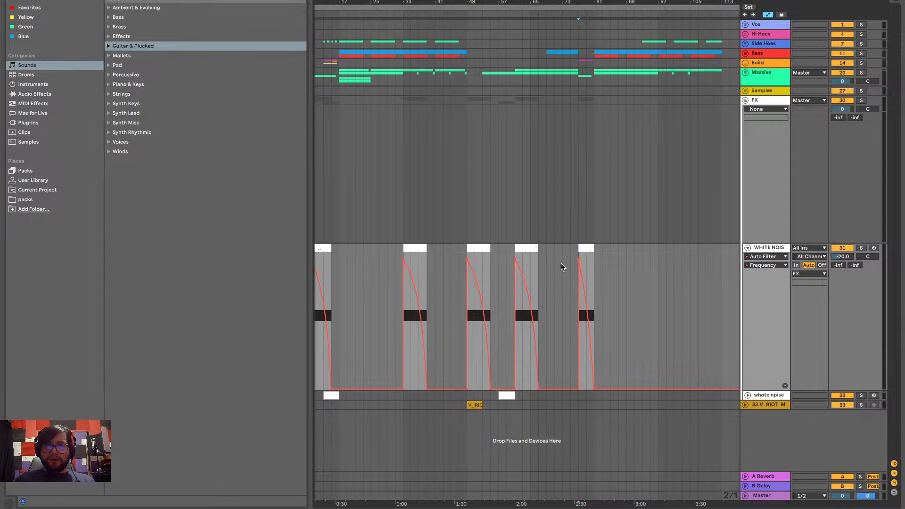
{"action": "scroll", "coordinate": [537, 375], "scroll_direction": "left", "scroll_amount": 2}
{"action": "left_click", "coordinate": [749, 395]}
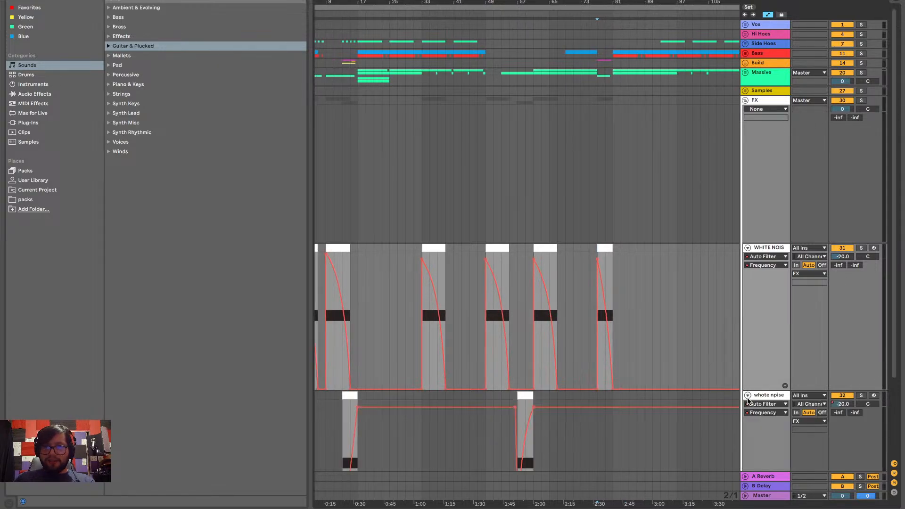
{"action": "scroll", "coordinate": [617, 408], "scroll_direction": "down", "scroll_amount": 3}
{"action": "left_click", "coordinate": [525, 296]}
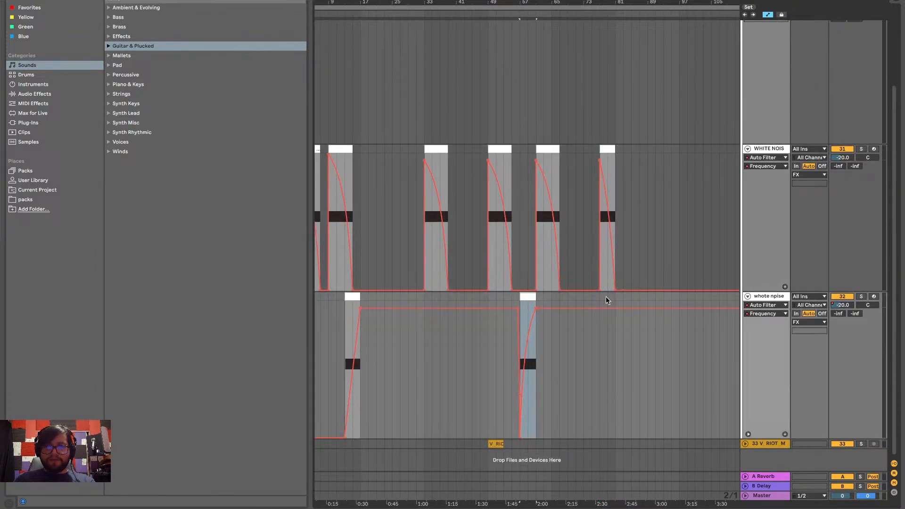
{"action": "scroll", "coordinate": [606, 299], "scroll_direction": "up", "scroll_amount": 5}
{"action": "left_click", "coordinate": [499, 296]}
{"action": "key", "text": "ctrl+v"}
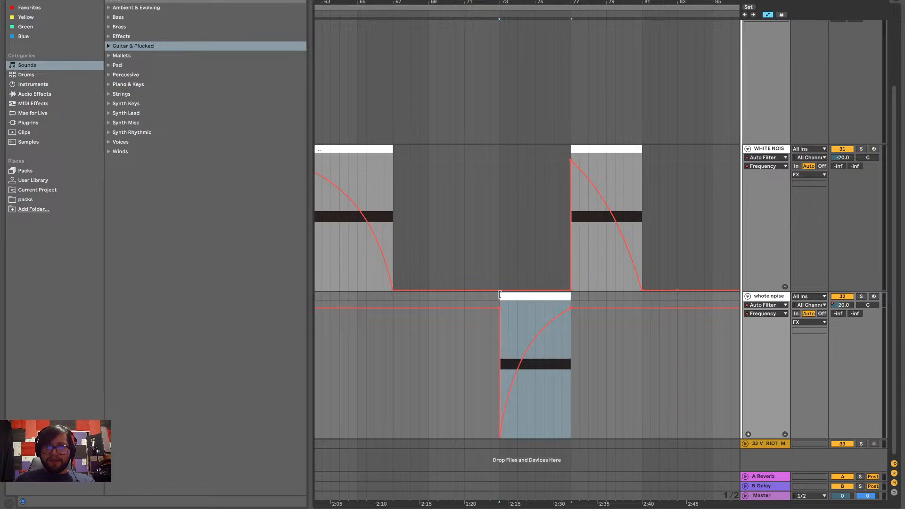
Listen to the rising and falling noise transition into bar 77, starting from bar 73 and from bar 75
{"action": "scroll", "coordinate": [541, 304], "scroll_direction": "up", "scroll_amount": 5}
{"action": "key", "text": "space"}
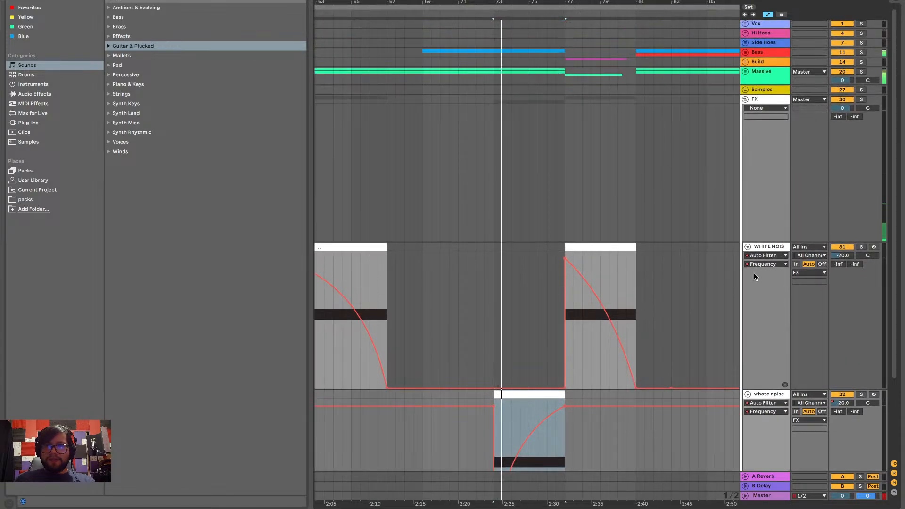
{"action": "scroll", "coordinate": [726, 323], "scroll_direction": "down", "scroll_amount": 3}
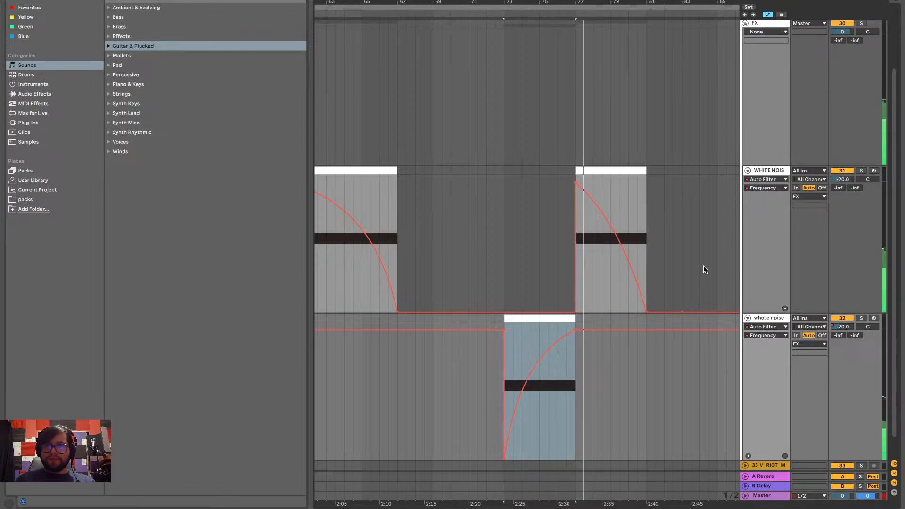
{"action": "scroll", "coordinate": [717, 247], "scroll_direction": "down", "scroll_amount": 3}
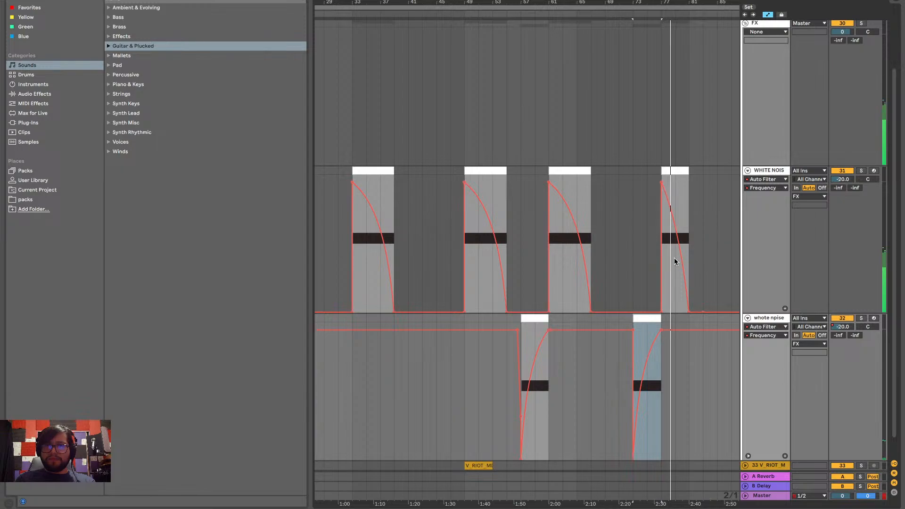
{"action": "left_click", "coordinate": [648, 353]}
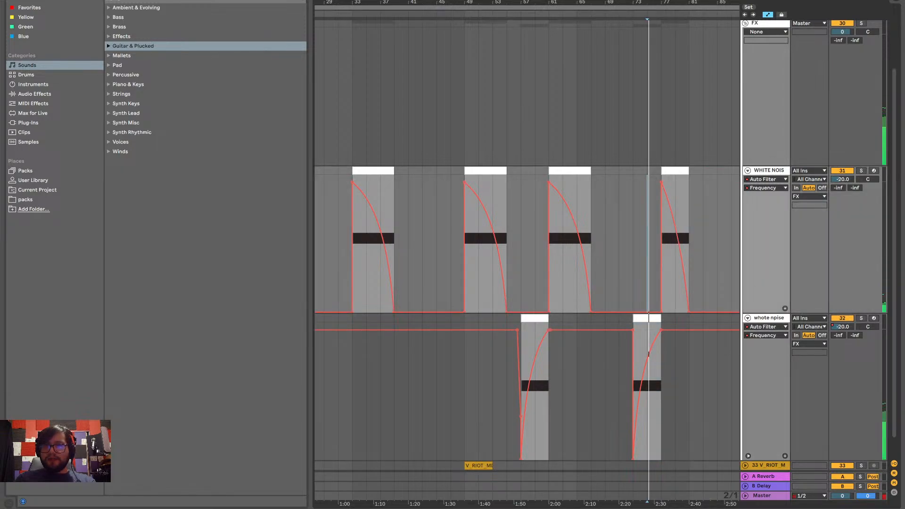
Show the rising white noise track's Track Panning automation, and fold both white noise tracks
{"action": "left_click", "coordinate": [862, 325]}
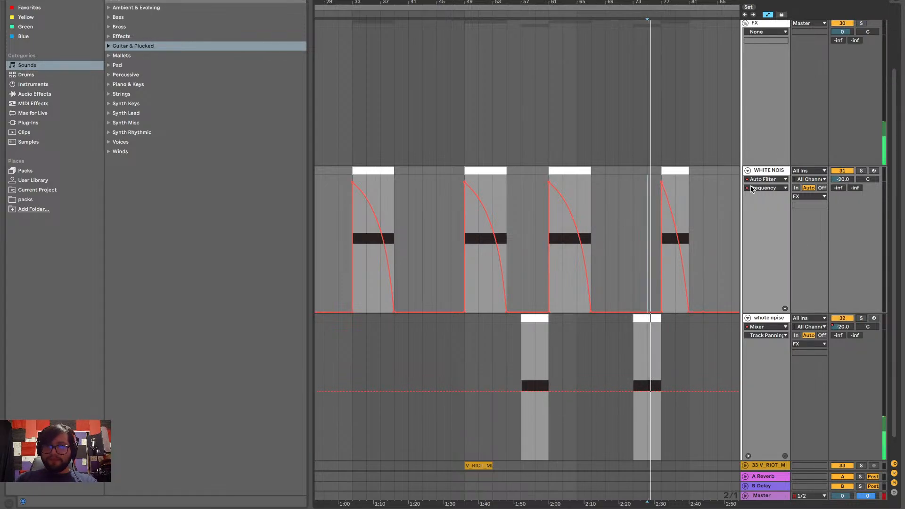
{"action": "left_click", "coordinate": [748, 171]}
{"action": "left_click", "coordinate": [748, 257]}
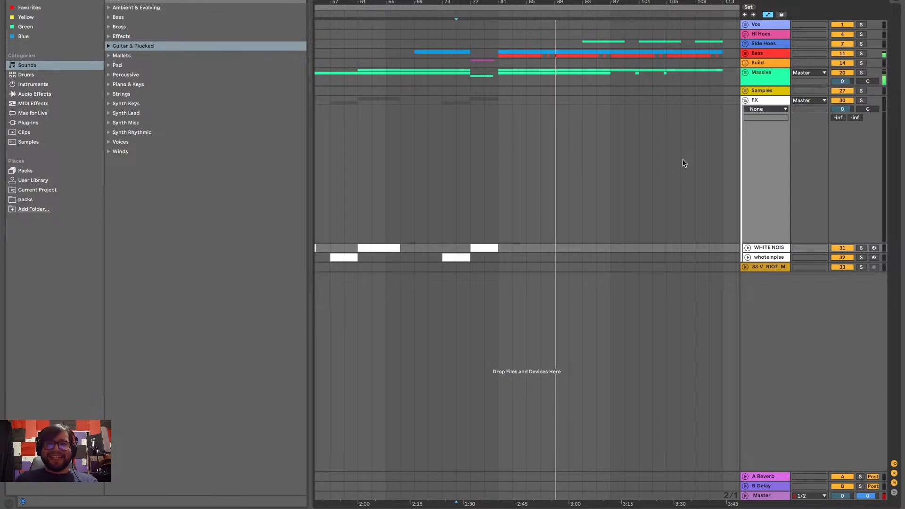
Play the final section from bar 91 and from bar 97
{"action": "key", "text": "space"}
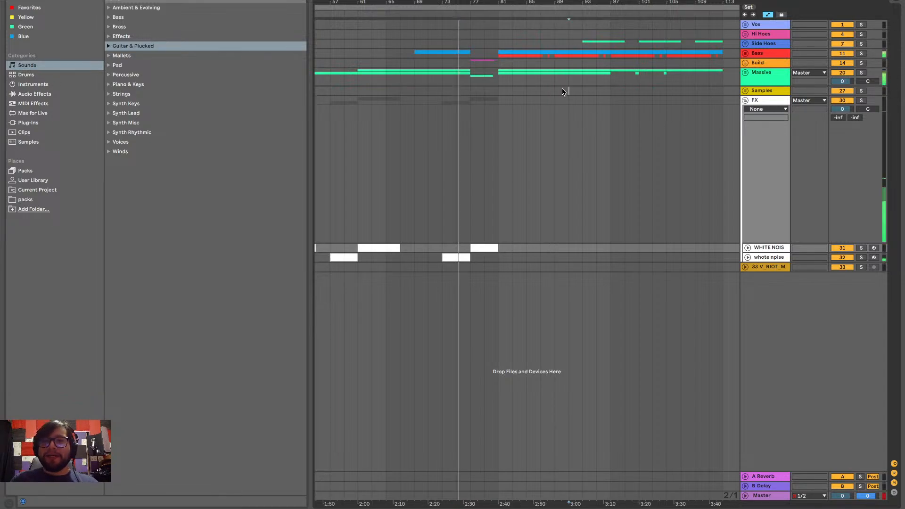
{"action": "left_click", "coordinate": [568, 90]}
{"action": "key", "text": "space"}
{"action": "key", "text": "space"}
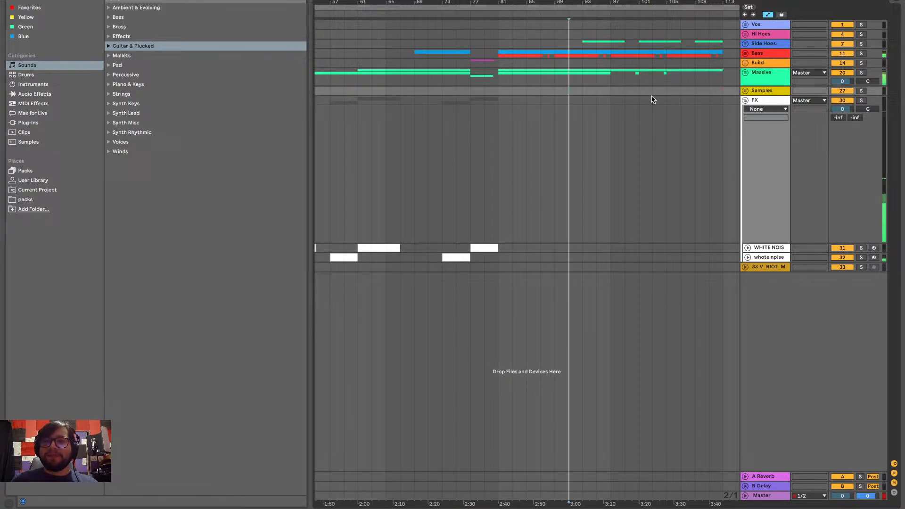
{"action": "left_click", "coordinate": [611, 91]}
{"action": "key", "text": "space"}
{"action": "key", "text": "space"}
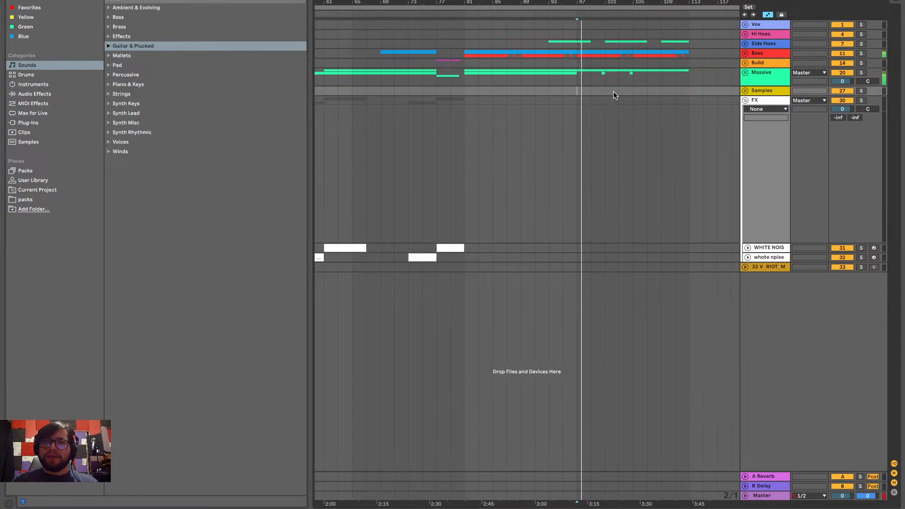
Compare the section's changes by playing from bars 81, 89 and 97 on the FX group
{"action": "left_click", "coordinate": [450, 118]}
{"action": "key", "text": "space"}
{"action": "left_click", "coordinate": [462, 109]}
{"action": "key", "text": "space"}
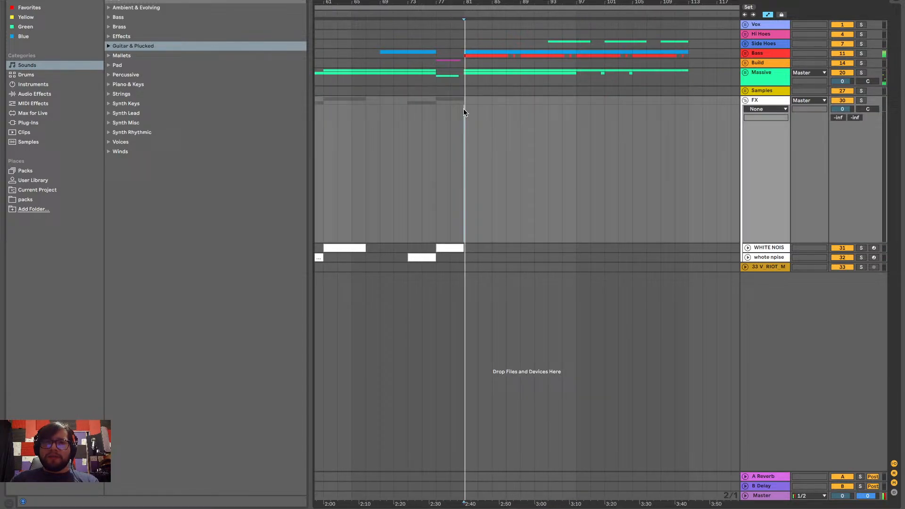
{"action": "left_click", "coordinate": [521, 115]}
{"action": "key", "text": "space"}
{"action": "key", "text": "space"}
{"action": "left_click", "coordinate": [576, 115]}
{"action": "key", "text": "space"}
{"action": "key", "text": "space"}
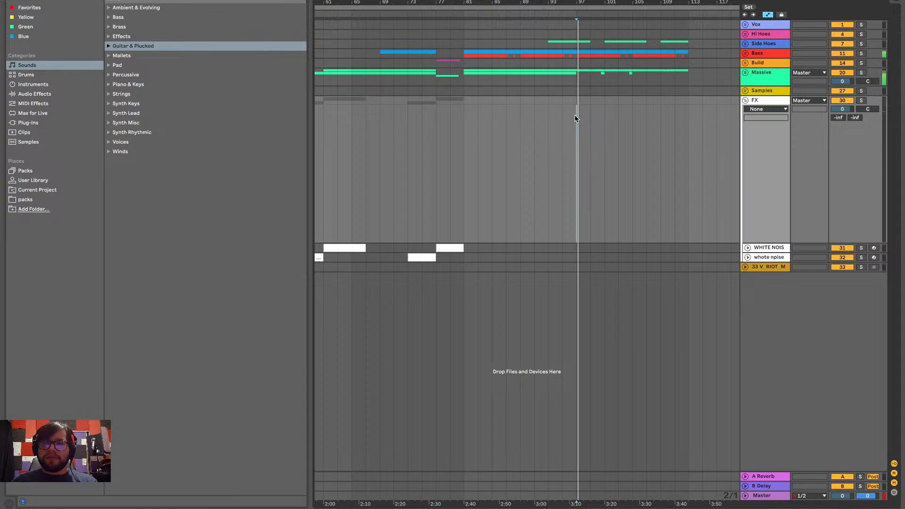
Paste a copy of the bar 33 falling white noise clip at bar 97, and play from there
{"action": "scroll", "coordinate": [516, 254], "scroll_direction": "left", "scroll_amount": 10}
{"action": "scroll", "coordinate": [519, 250], "scroll_direction": "right", "scroll_amount": 10}
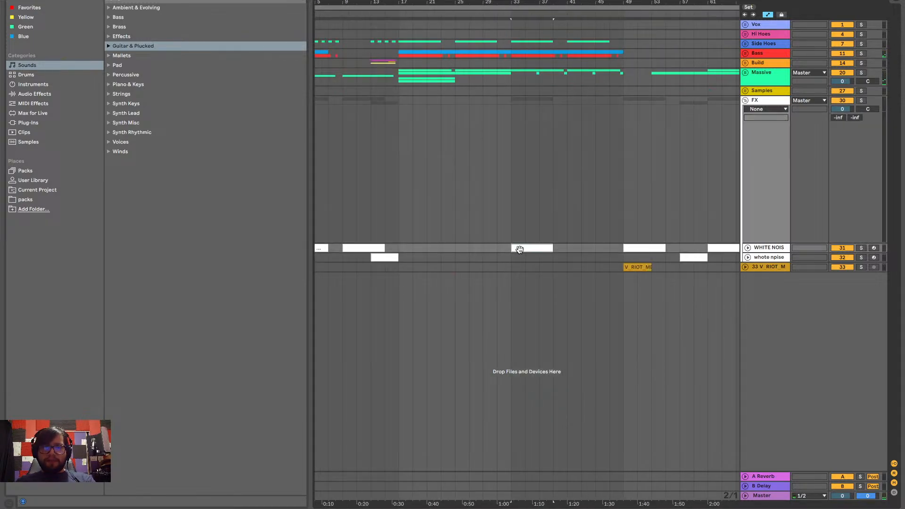
{"action": "left_click", "coordinate": [592, 246]}
{"action": "key", "text": "ctrl+v"}
{"action": "left_click", "coordinate": [477, 231]}
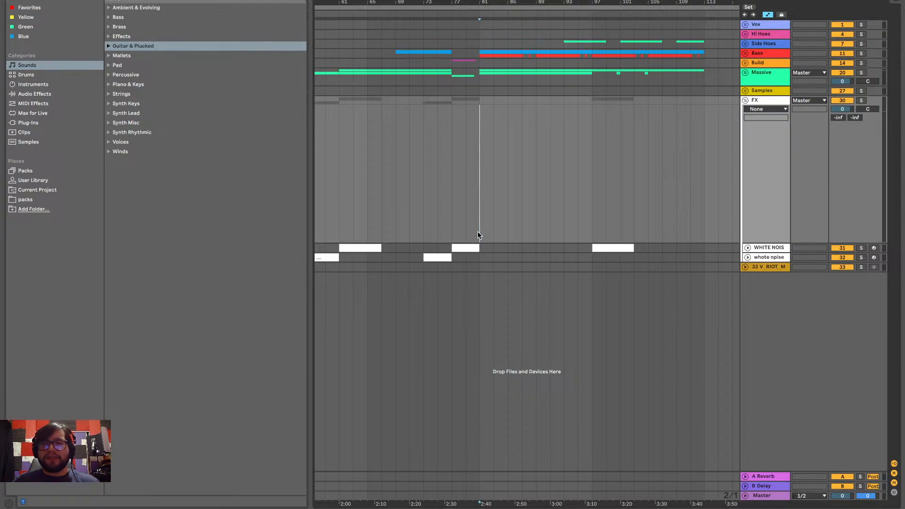
{"action": "left_click", "coordinate": [592, 231]}
{"action": "key", "text": "space"}
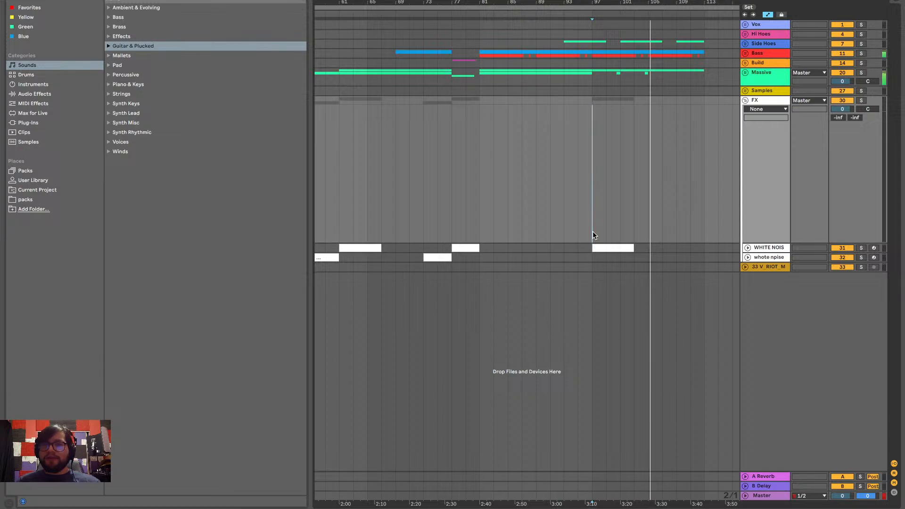
Stop playback, select the bar 97 falling noise clip, and review where the noise clips sit across the whole arrangement
{"action": "scroll", "coordinate": [596, 233], "scroll_direction": "left", "scroll_amount": 5}
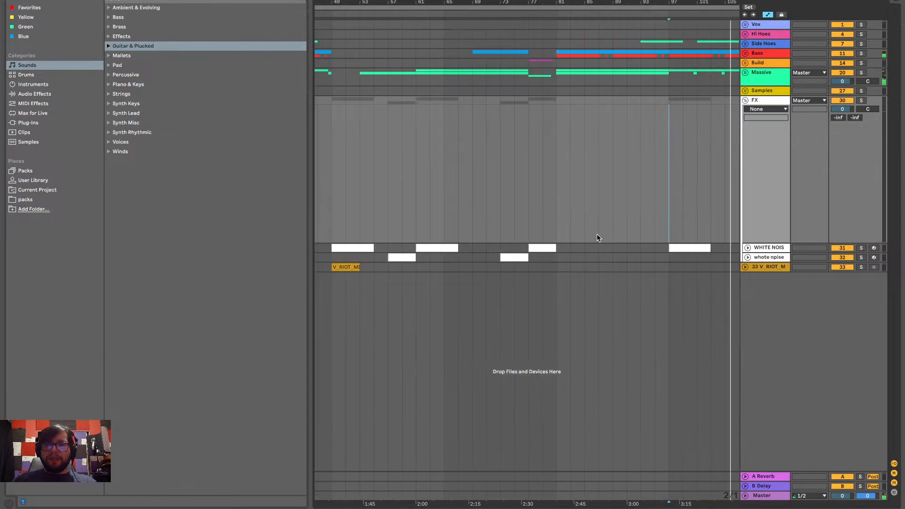
{"action": "scroll", "coordinate": [597, 234], "scroll_direction": "right", "scroll_amount": 4}
{"action": "left_click", "coordinate": [636, 248]}
{"action": "key", "text": "space"}
{"action": "scroll", "coordinate": [638, 251], "scroll_direction": "right", "scroll_amount": 10}
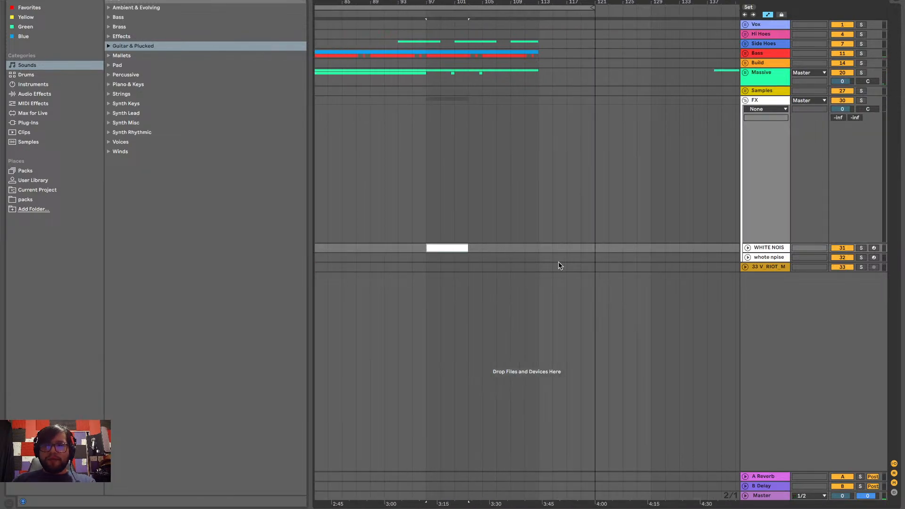
{"action": "scroll", "coordinate": [565, 252], "scroll_direction": "left", "scroll_amount": 20}
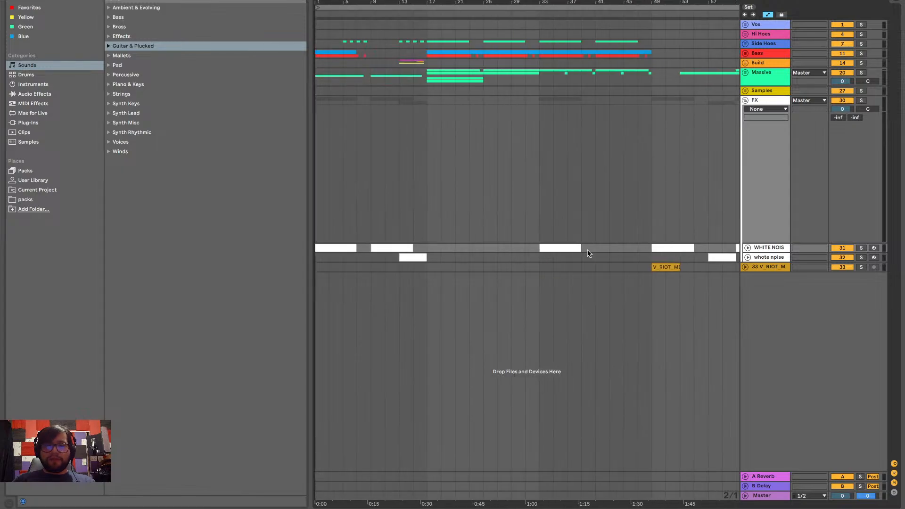
{"action": "scroll", "coordinate": [631, 264], "scroll_direction": "right", "scroll_amount": 20}
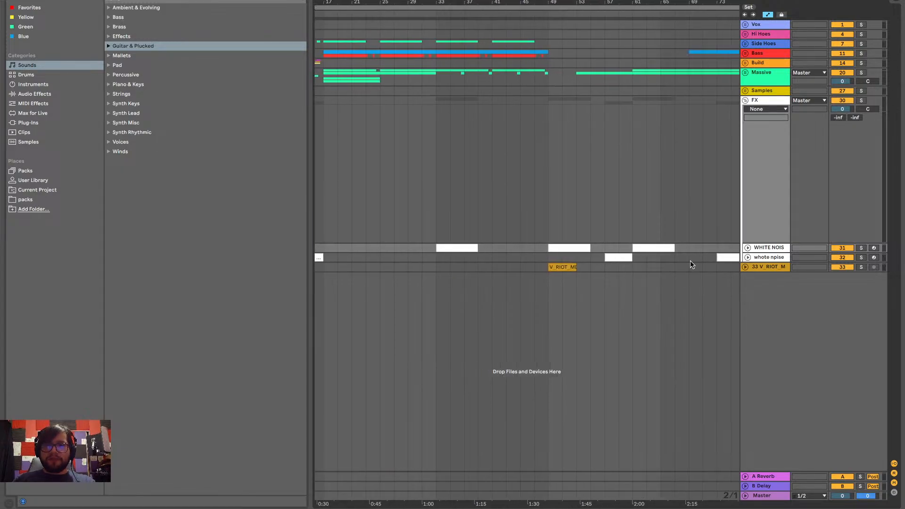
{"action": "scroll", "coordinate": [701, 270], "scroll_direction": "right", "scroll_amount": 2}
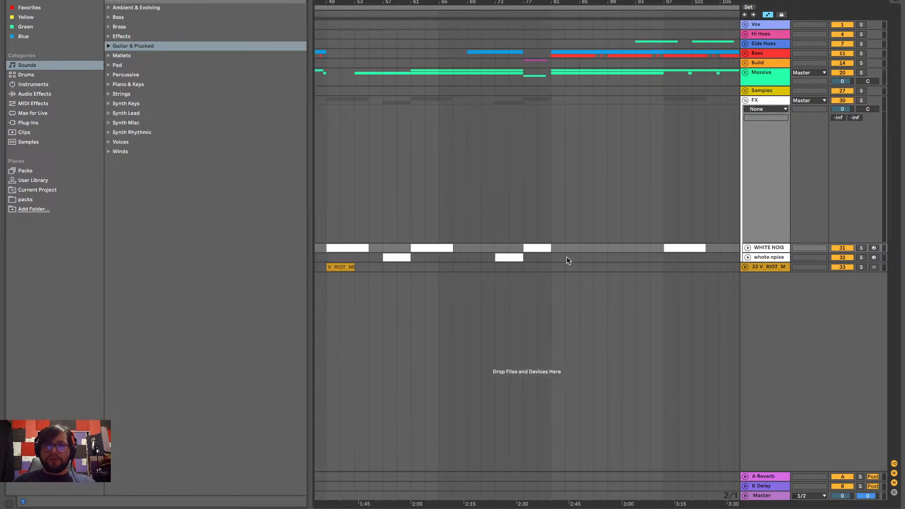
{"action": "scroll", "coordinate": [537, 248], "scroll_direction": "right", "scroll_amount": 16}
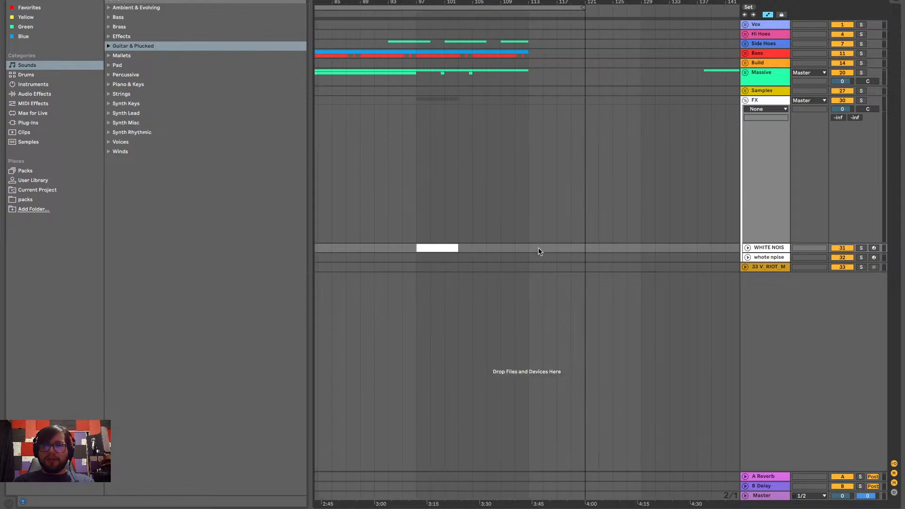
{"action": "scroll", "coordinate": [529, 249], "scroll_direction": "left", "scroll_amount": 18}
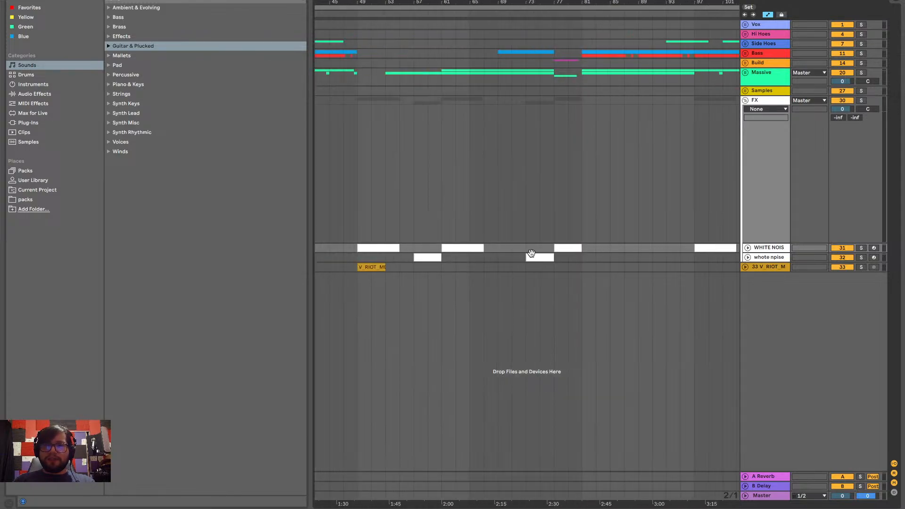
Unfold the whote npise track and display its Track Volume automation around bar 77
{"action": "left_click", "coordinate": [527, 253]}
{"action": "left_click", "coordinate": [748, 258]}
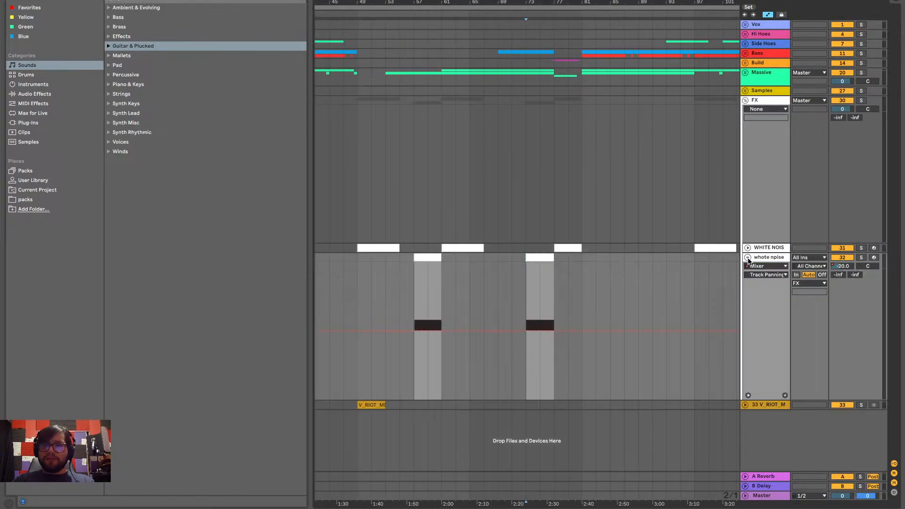
{"action": "scroll", "coordinate": [617, 290], "scroll_direction": "up", "scroll_amount": 10}
{"action": "scroll", "coordinate": [619, 292], "scroll_direction": "left", "scroll_amount": 5}
{"action": "key", "text": "a"}
{"action": "scroll", "coordinate": [618, 296], "scroll_direction": "left", "scroll_amount": 3}
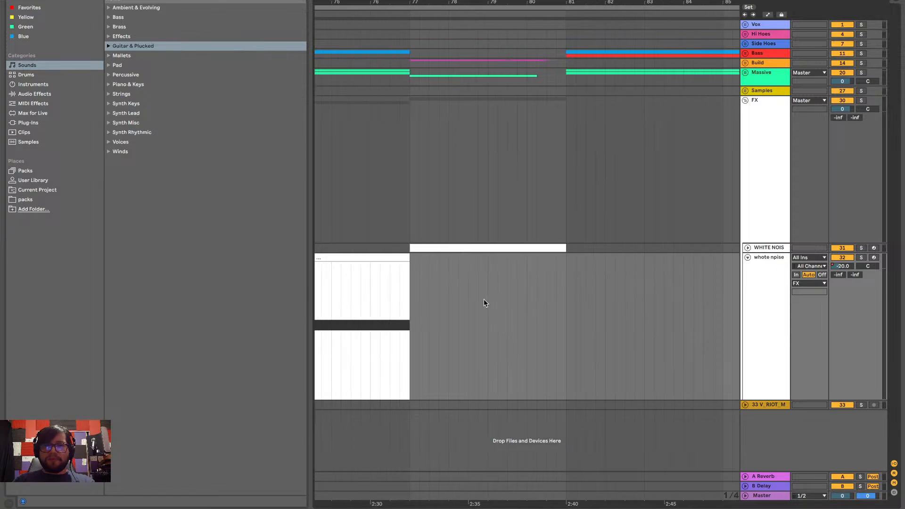
{"action": "key", "text": "a"}
{"action": "left_click", "coordinate": [768, 276]}
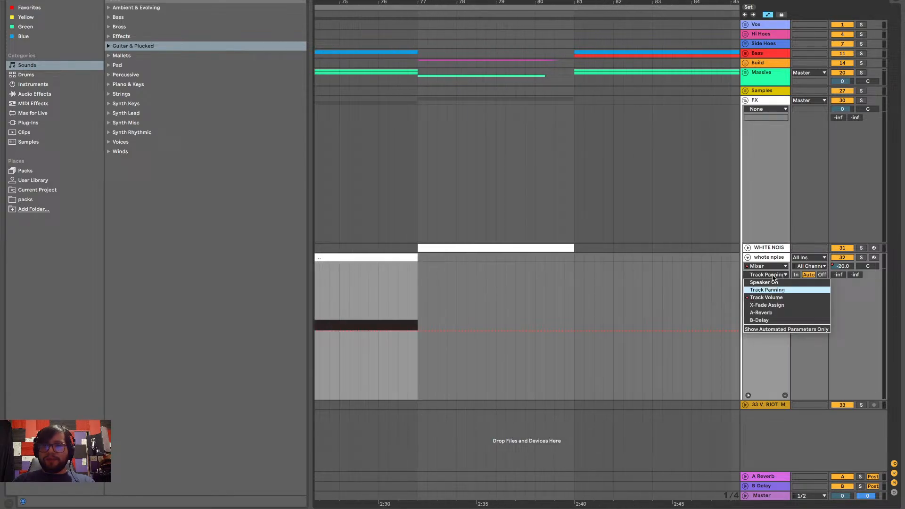
{"action": "left_click", "coordinate": [765, 297]}
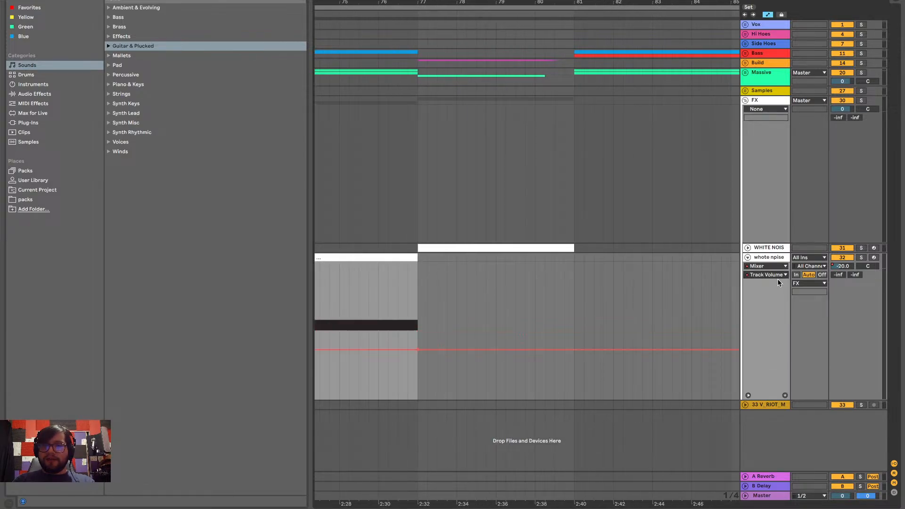
Duplicate the bar 73 rising noise clip to bar 77, with Auto Filter Frequency automation displayed on both unfolded noise tracks
{"action": "left_click", "coordinate": [747, 248]}
{"action": "scroll", "coordinate": [664, 387], "scroll_direction": "down", "scroll_amount": 4}
{"action": "scroll", "coordinate": [663, 387], "scroll_direction": "left", "scroll_amount": 3}
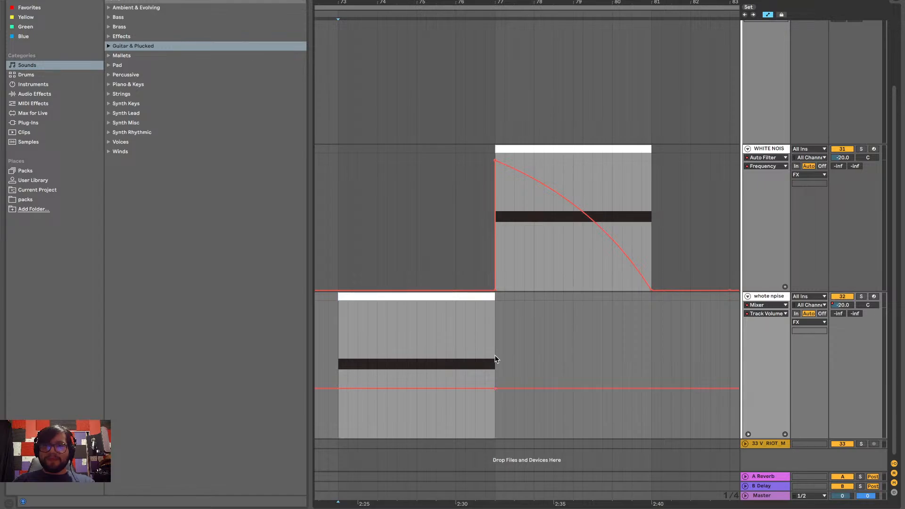
{"action": "left_click", "coordinate": [770, 315]}
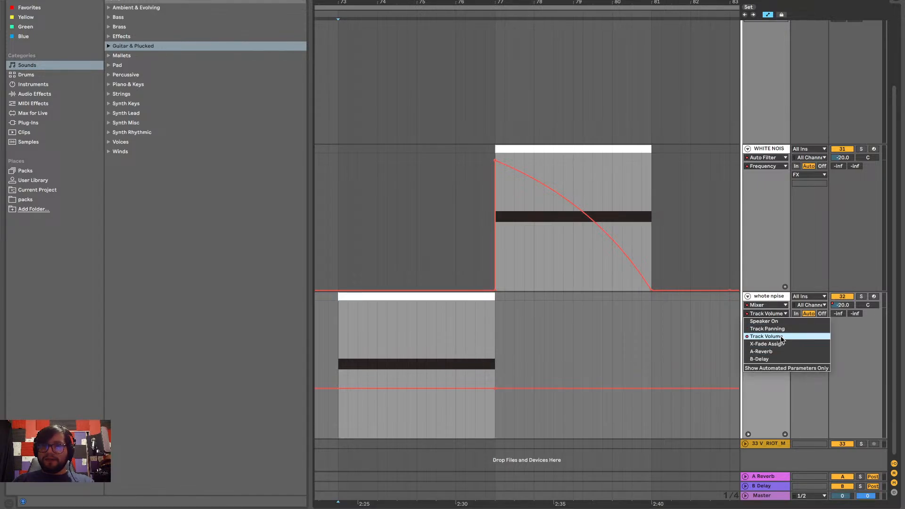
{"action": "left_click", "coordinate": [782, 337]}
{"action": "left_click", "coordinate": [773, 305]}
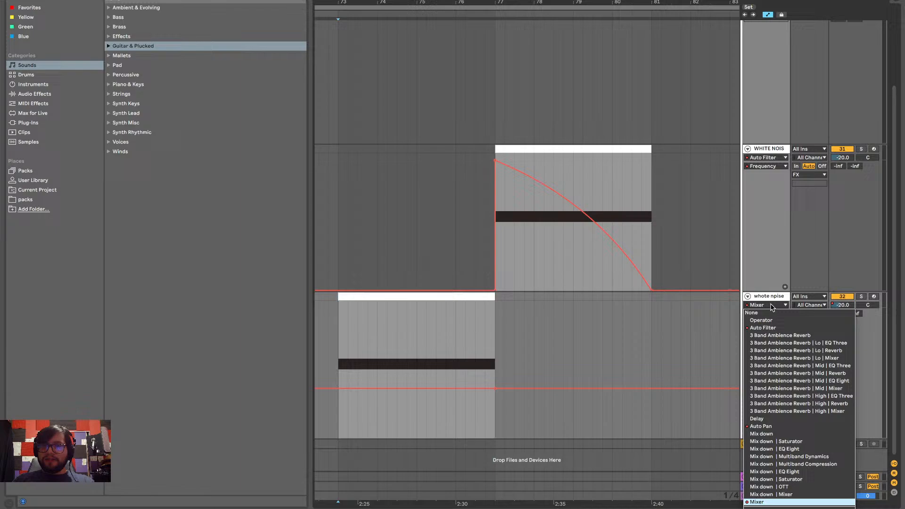
{"action": "left_click", "coordinate": [767, 330]}
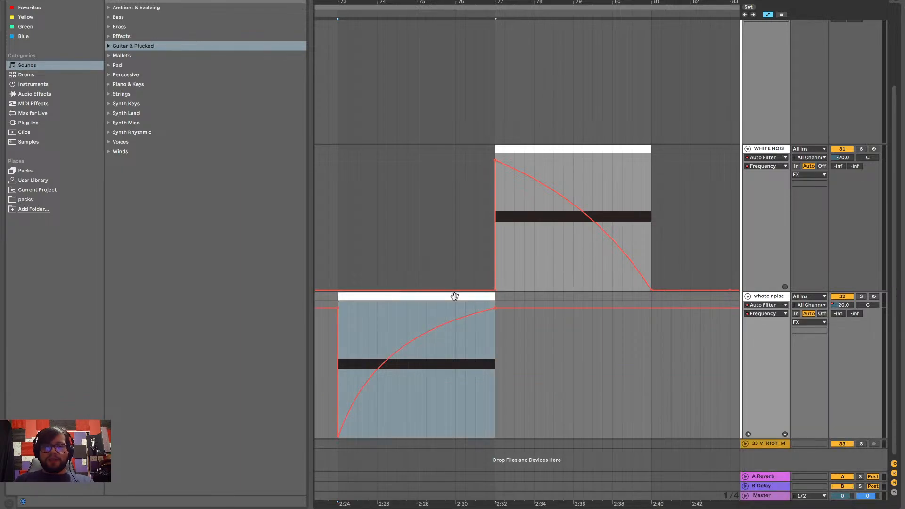
{"action": "key", "text": "ctrl+d"}
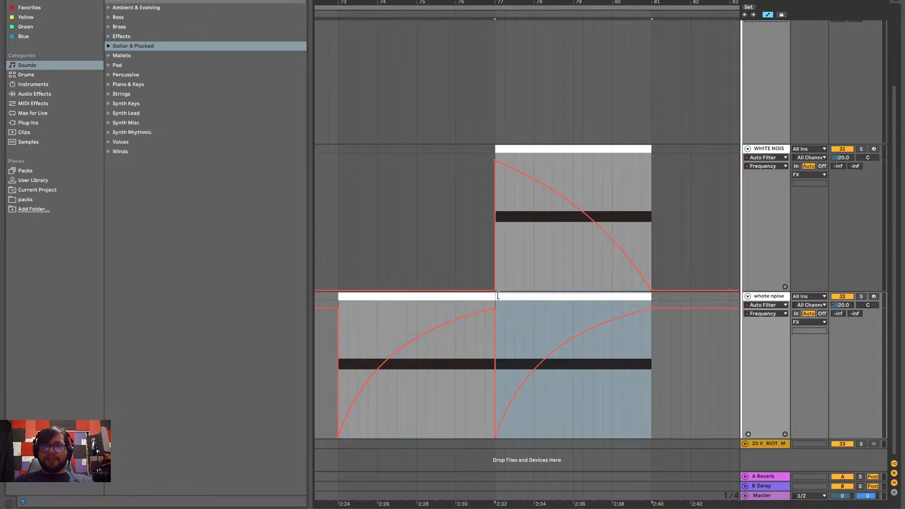
Play from just before bar 77, then solo the rising noise track and replay it from bar 77
{"action": "scroll", "coordinate": [538, 291], "scroll_direction": "up", "scroll_amount": 1}
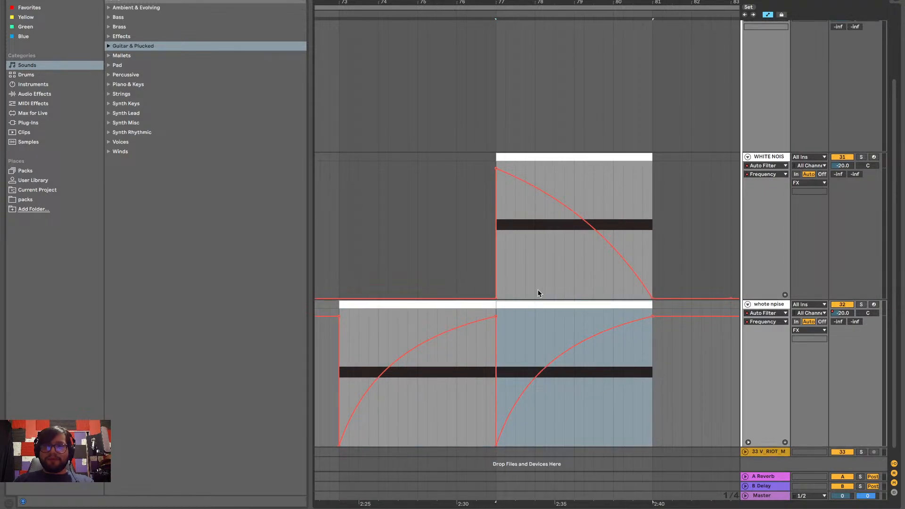
{"action": "scroll", "coordinate": [538, 293], "scroll_direction": "up", "scroll_amount": 5}
{"action": "left_click", "coordinate": [482, 220]}
{"action": "key", "text": "space"}
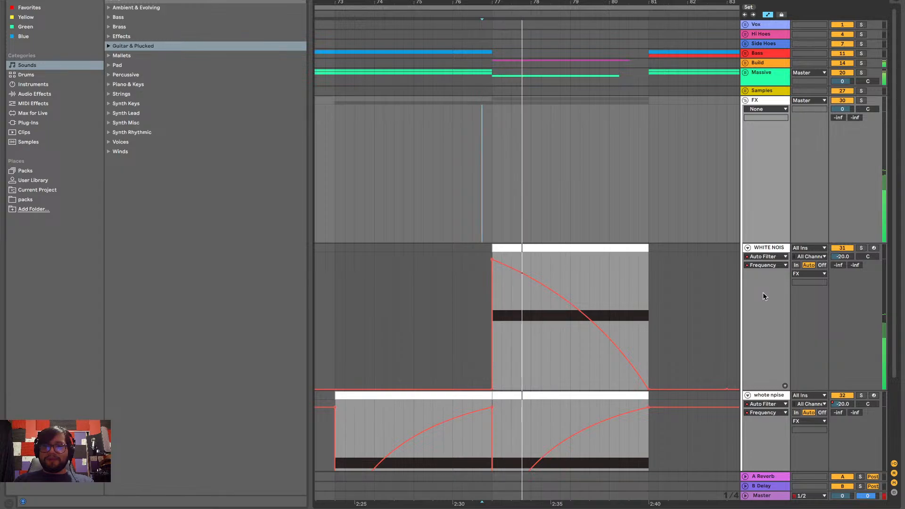
{"action": "scroll", "coordinate": [764, 264], "scroll_direction": "down", "scroll_amount": 5}
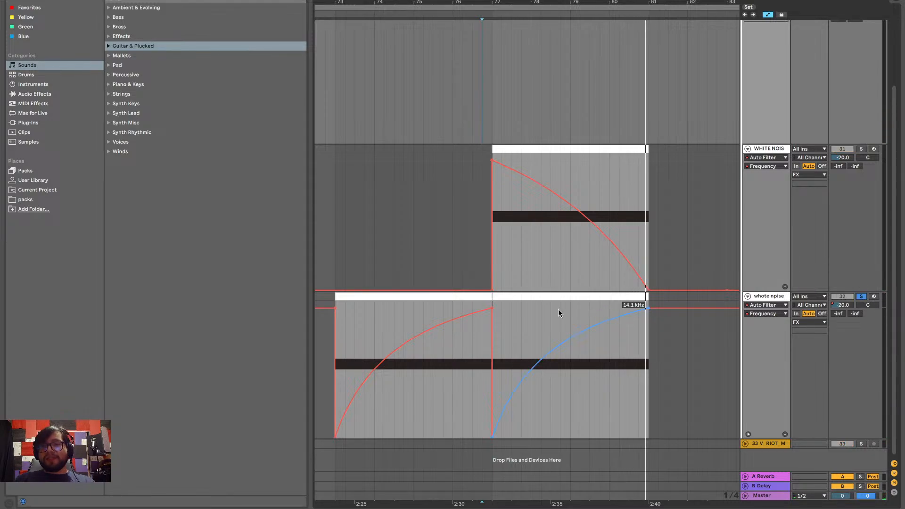
{"action": "left_click", "coordinate": [500, 326]}
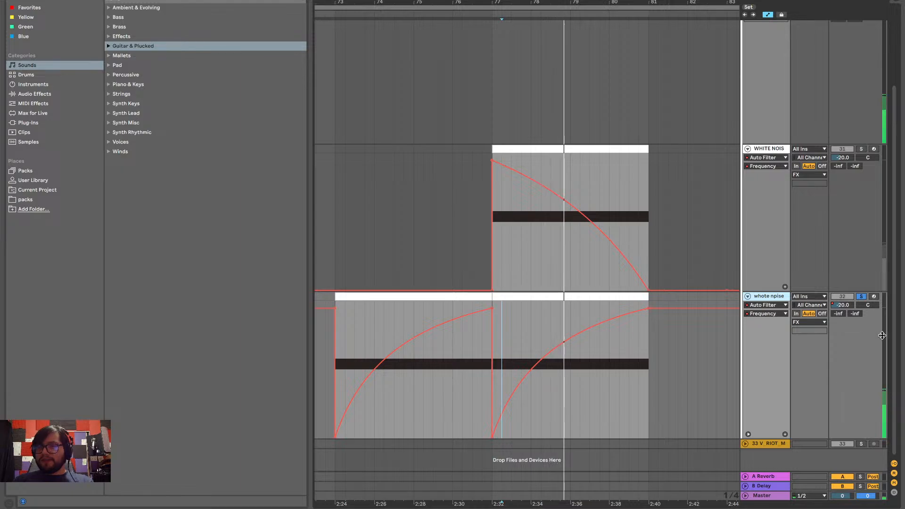
Switch the whote npise track's automation display back to the Mixer's Track Volume
{"action": "left_click", "coordinate": [867, 308]}
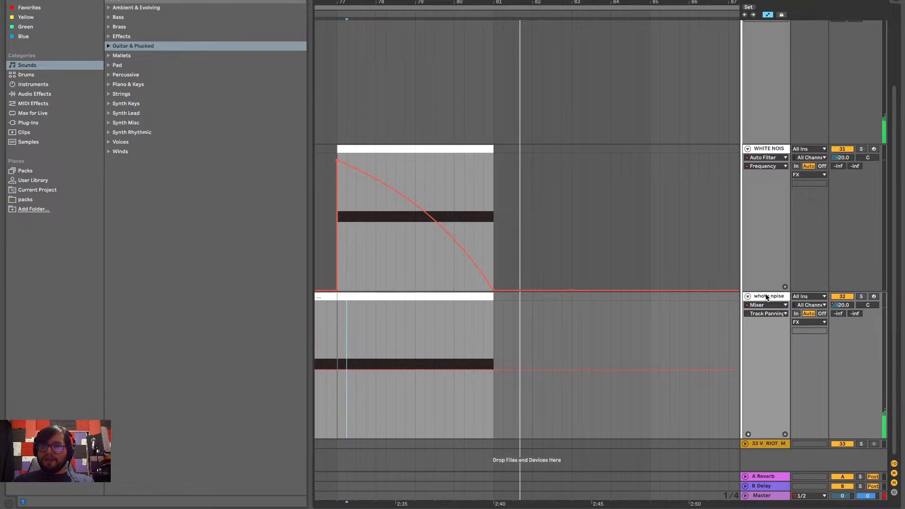
{"action": "left_click", "coordinate": [759, 305]}
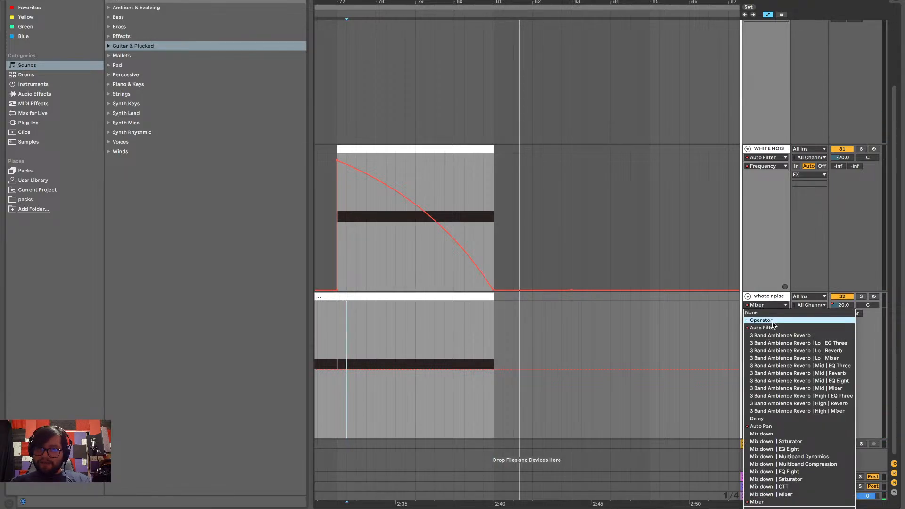
{"action": "left_click", "coordinate": [756, 502]}
{"action": "left_click", "coordinate": [766, 313]}
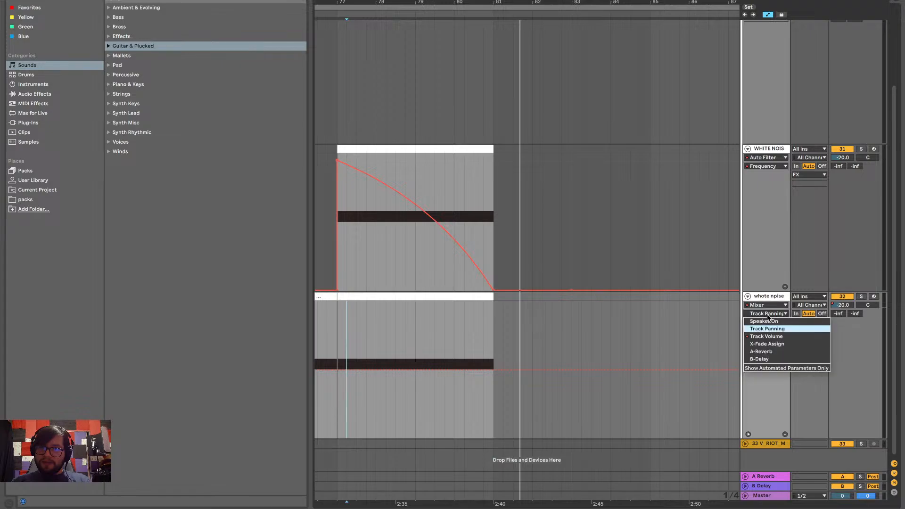
{"action": "left_click", "coordinate": [766, 336]}
Drop the rising noise track's volume automation to -inf between bars 81 and 85
{"action": "key", "text": "minus"}
{"action": "key", "text": "minus"}
{"action": "key", "text": "minus"}
{"action": "key", "text": "minus"}
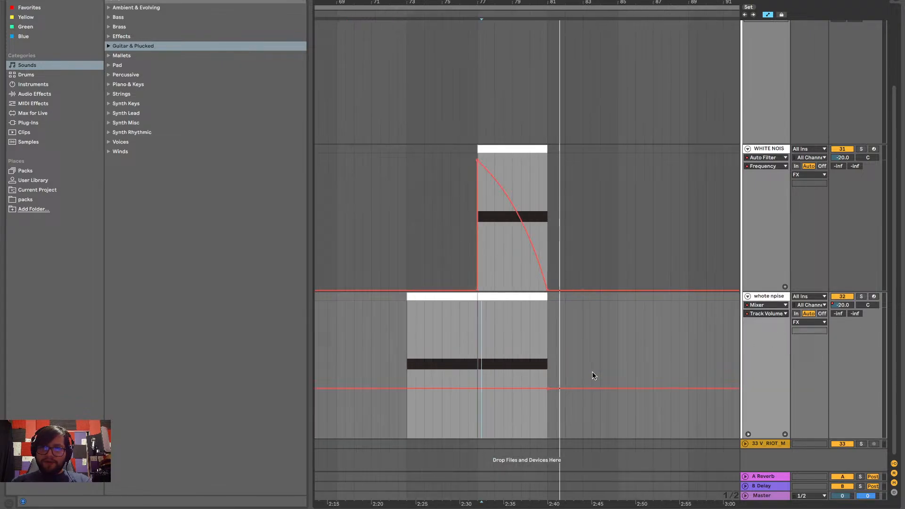
{"action": "key", "text": "plus"}
{"action": "key", "text": "plus"}
{"action": "key", "text": "plus"}
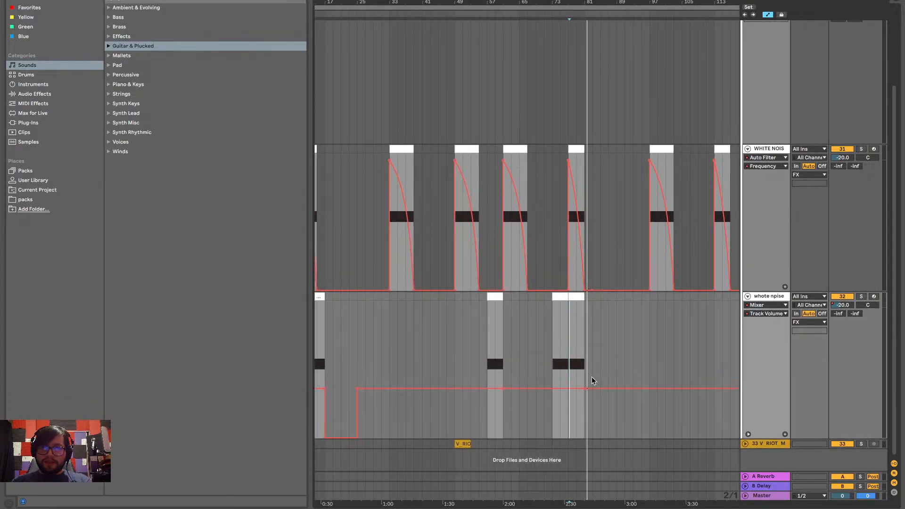
{"action": "left_click", "coordinate": [567, 372]}
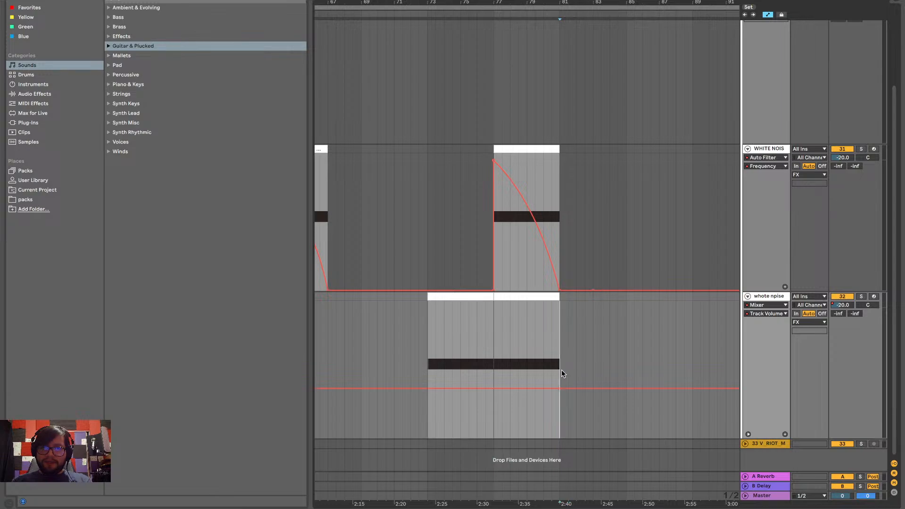
{"action": "mouse_move", "coordinate": [562, 369]}
{"action": "left_mouse_down"}
{"action": "mouse_move", "coordinate": [612, 370]}
{"action": "mouse_move", "coordinate": [601, 435]}
{"action": "mouse_move", "coordinate": [583, 425]}
{"action": "mouse_move", "coordinate": [577, 432]}
{"action": "left_mouse_up"}
{"action": "key", "text": "ctrl+z"}
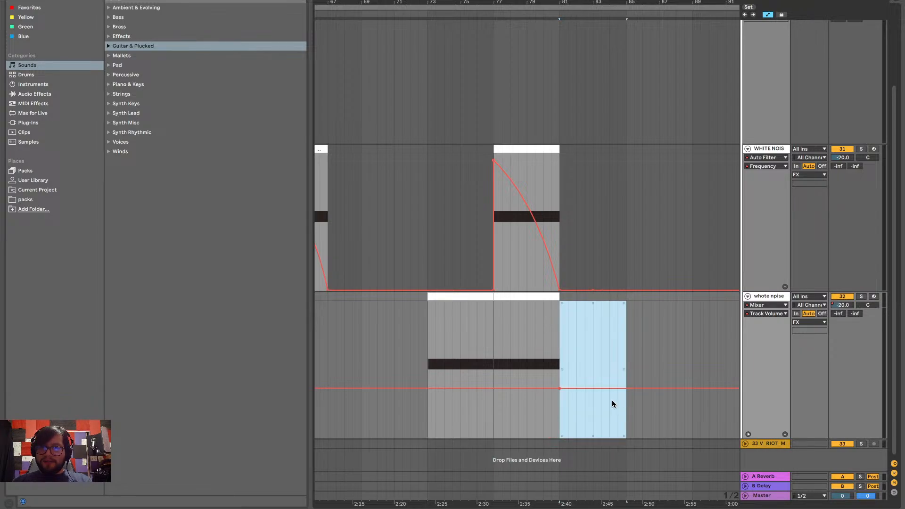
{"action": "left_click_drag", "start_coordinate": [608, 396], "coordinate": [608, 432]}
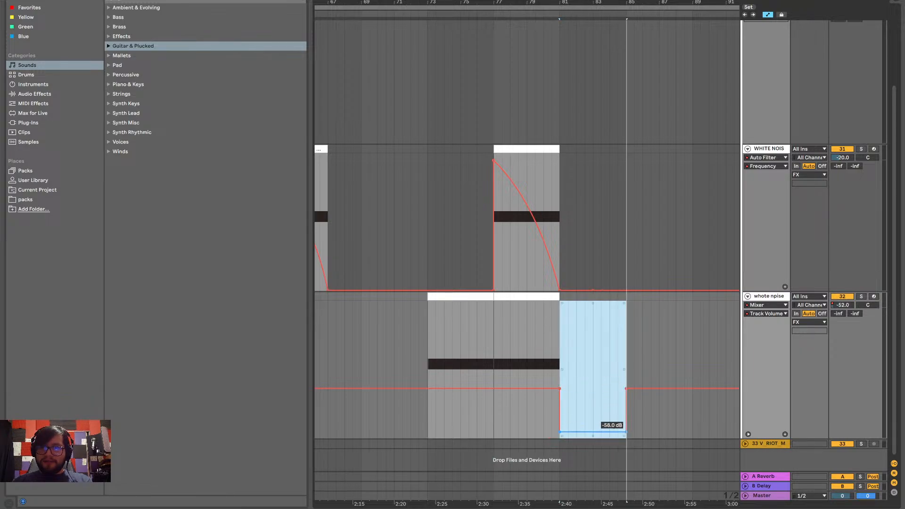
Play from just after bar 77 to check the rising noise against the other tracks
{"action": "left_click", "coordinate": [502, 338]}
{"action": "key", "text": "space"}
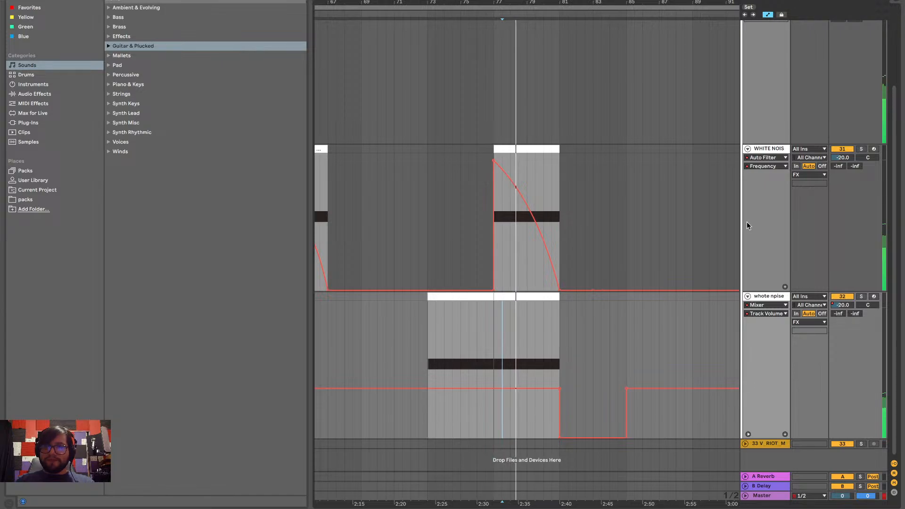
{"action": "scroll", "coordinate": [746, 221], "scroll_direction": "up", "scroll_amount": 4}
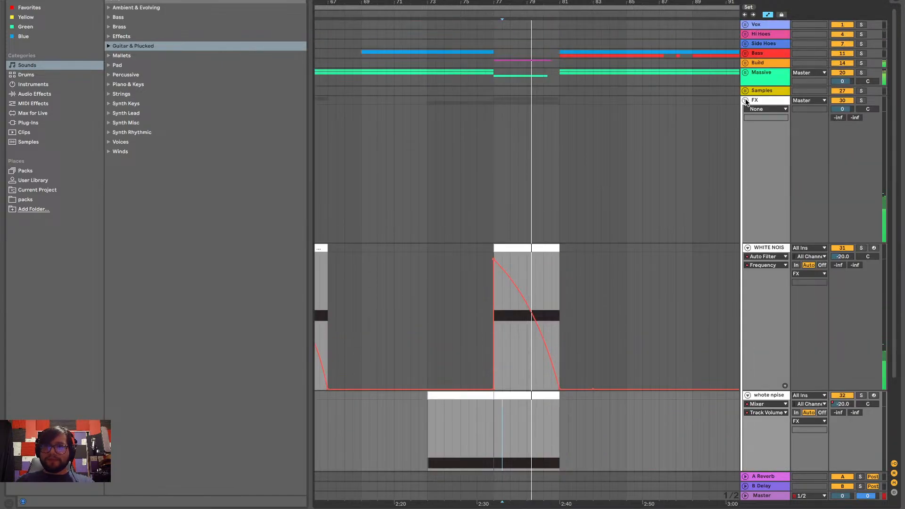
{"action": "left_click", "coordinate": [745, 100]}
{"action": "left_click", "coordinate": [745, 100]}
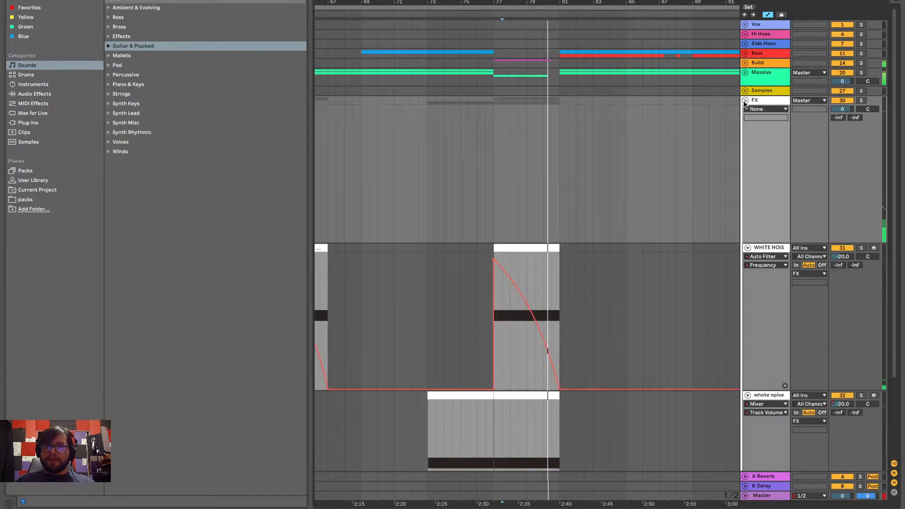
Fold both white noise tracks and collapse the FX group
{"action": "left_click", "coordinate": [747, 248]}
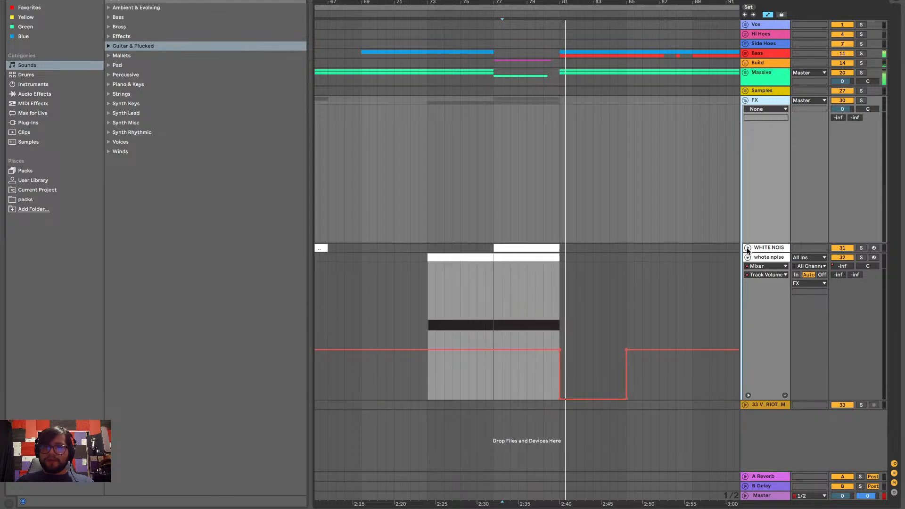
{"action": "left_click", "coordinate": [748, 257]}
{"action": "scroll", "coordinate": [710, 257], "scroll_direction": "right", "scroll_amount": 3}
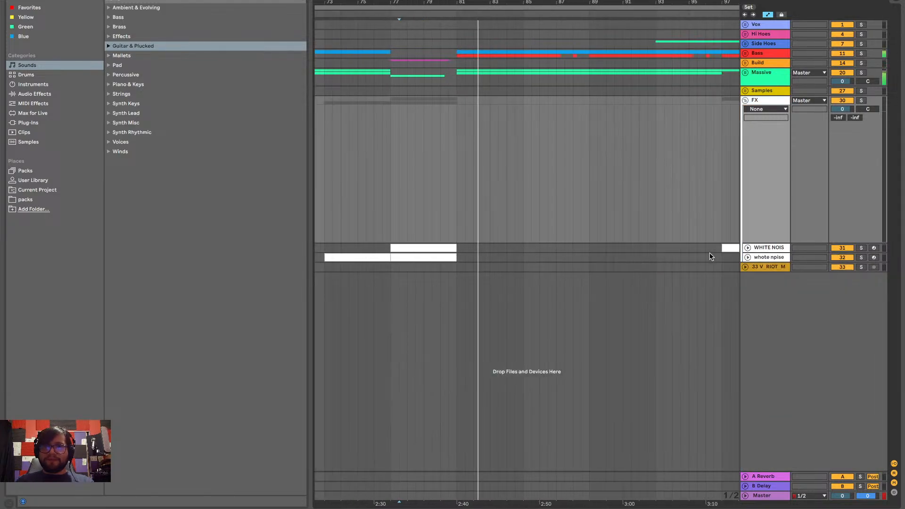
{"action": "scroll", "coordinate": [620, 239], "scroll_direction": "right", "scroll_amount": 3}
{"action": "scroll", "coordinate": [528, 207], "scroll_direction": "down", "scroll_amount": 4}
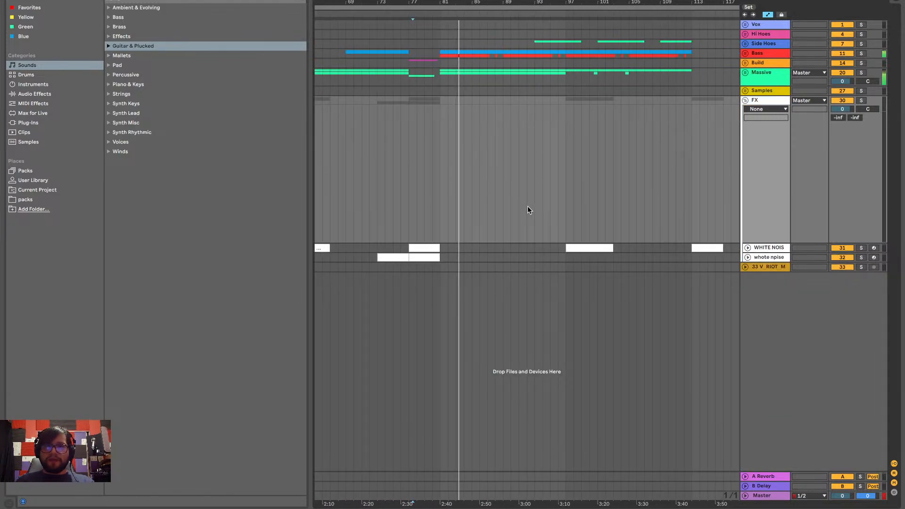
{"action": "scroll", "coordinate": [527, 207], "scroll_direction": "right", "scroll_amount": 1}
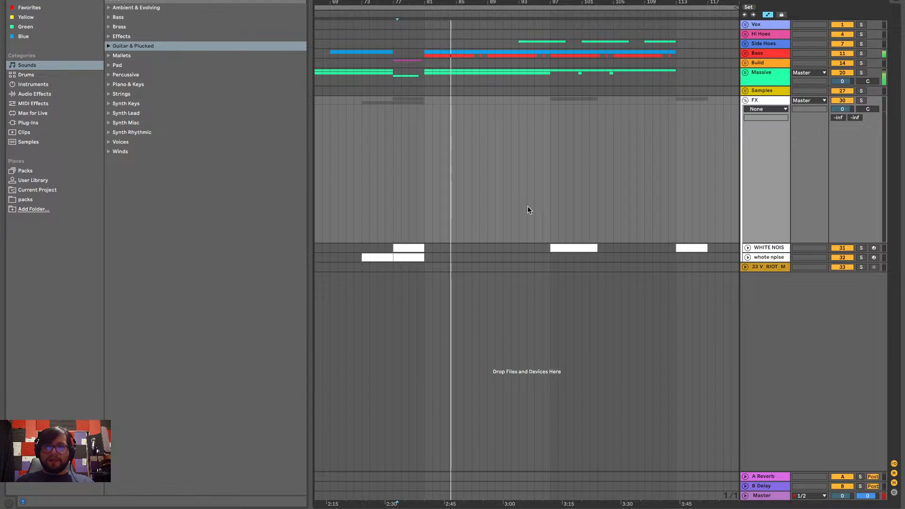
{"action": "left_click", "coordinate": [745, 101]}
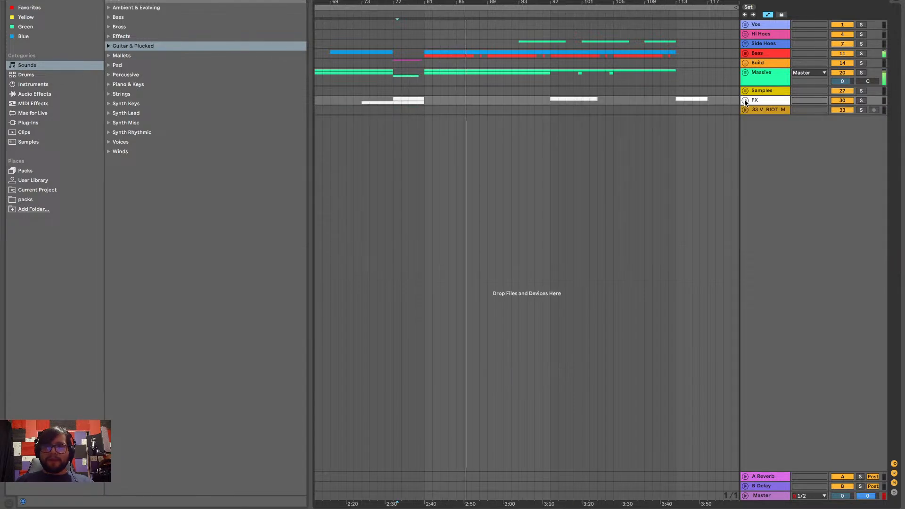
Select the V_RIOT clip at bar 49, and unfold its track and the FX group
{"action": "scroll", "coordinate": [681, 113], "scroll_direction": "left", "scroll_amount": 10}
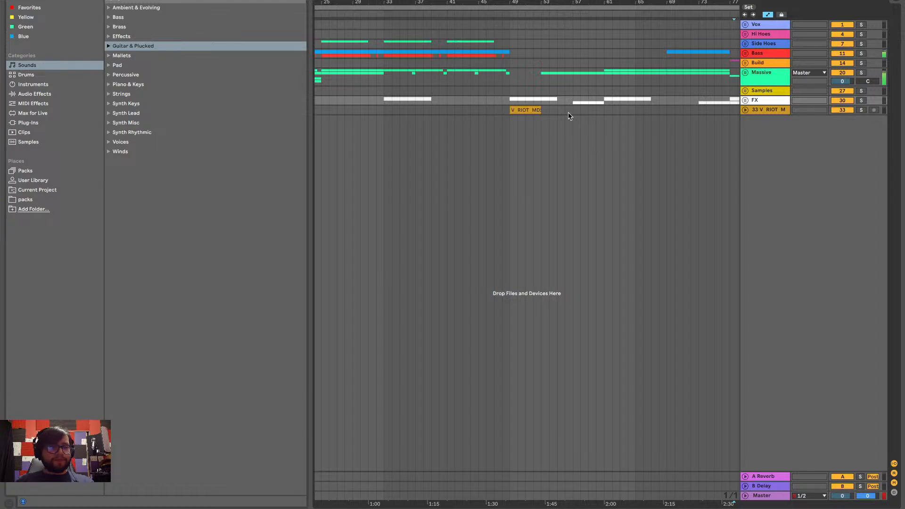
{"action": "scroll", "coordinate": [568, 112], "scroll_direction": "right", "scroll_amount": 4}
{"action": "scroll", "coordinate": [567, 113], "scroll_direction": "down", "scroll_amount": 5}
{"action": "scroll", "coordinate": [567, 112], "scroll_direction": "right", "scroll_amount": 3}
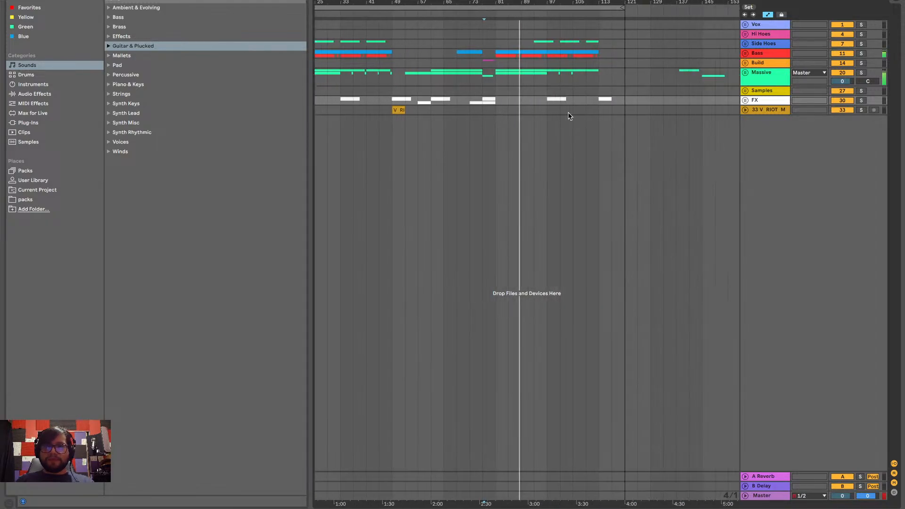
{"action": "scroll", "coordinate": [548, 111], "scroll_direction": "left", "scroll_amount": 5}
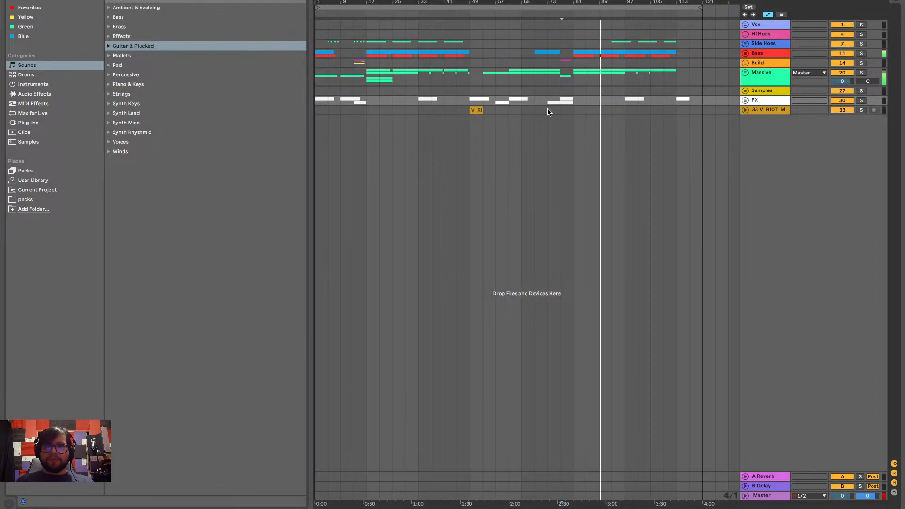
{"action": "left_click", "coordinate": [679, 110]}
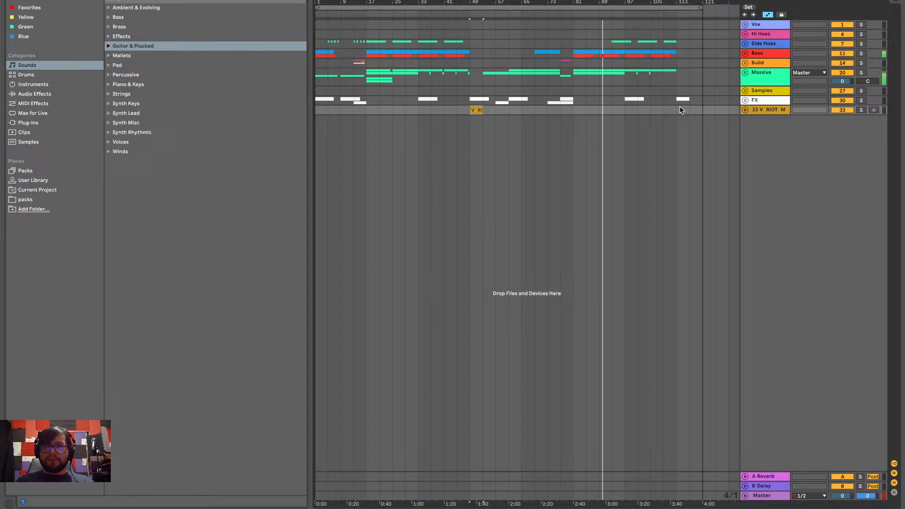
{"action": "left_click", "coordinate": [746, 109]}
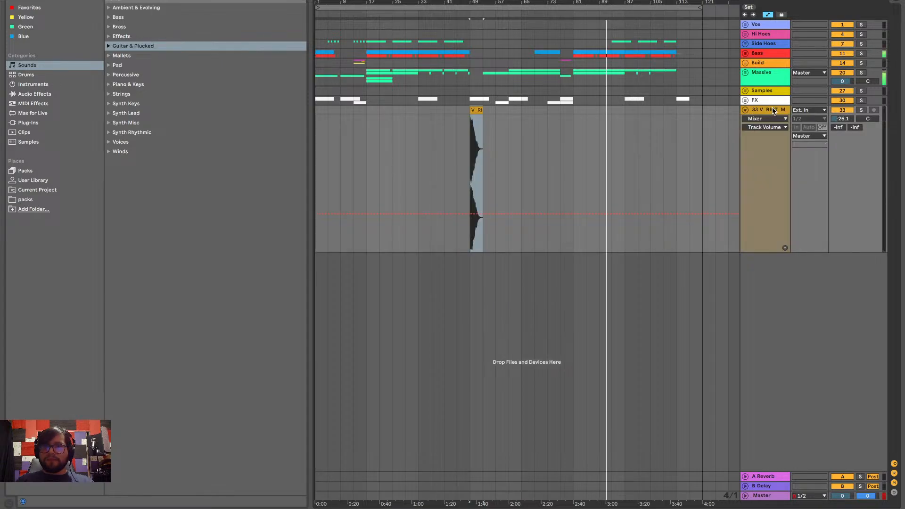
{"action": "left_click", "coordinate": [745, 100]}
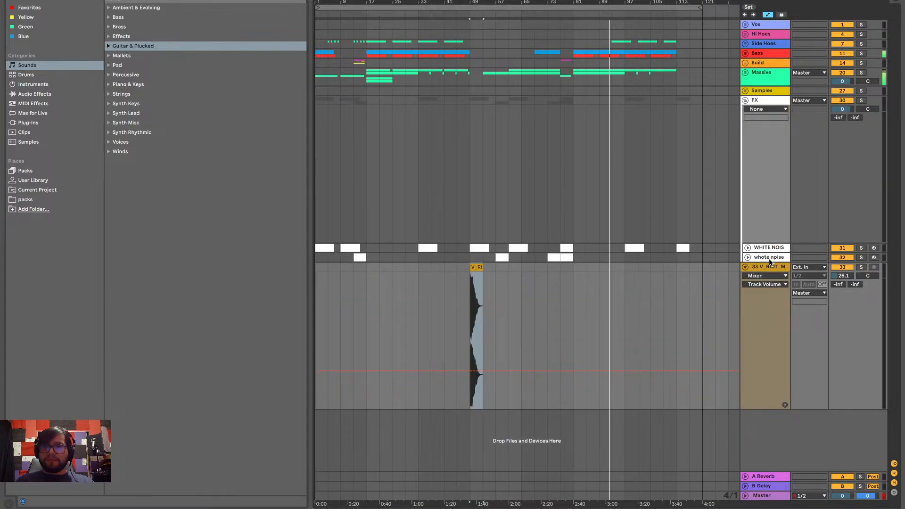
Move the V_RIOT track into the FX group, above the two white noise tracks
{"action": "left_click_drag", "start_coordinate": [768, 267], "coordinate": [766, 241]}
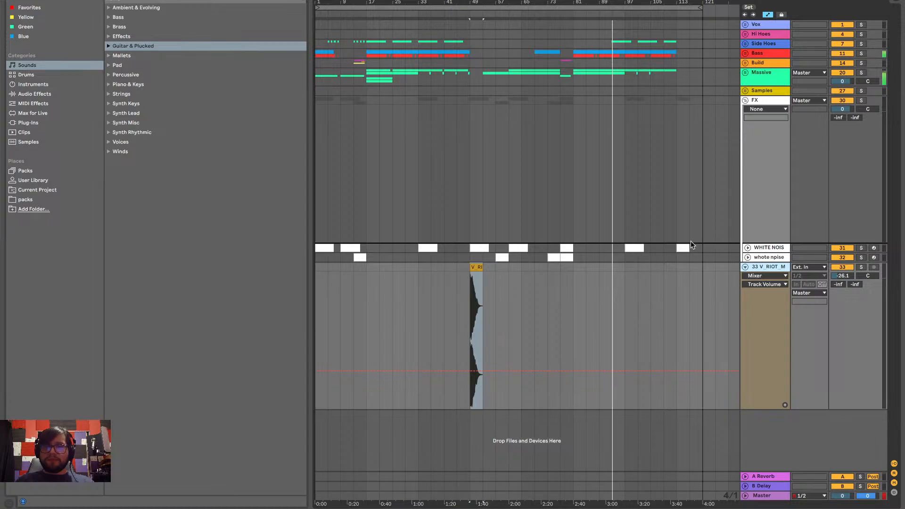
{"action": "left_click_drag", "start_coordinate": [691, 241], "coordinate": [691, 241]}
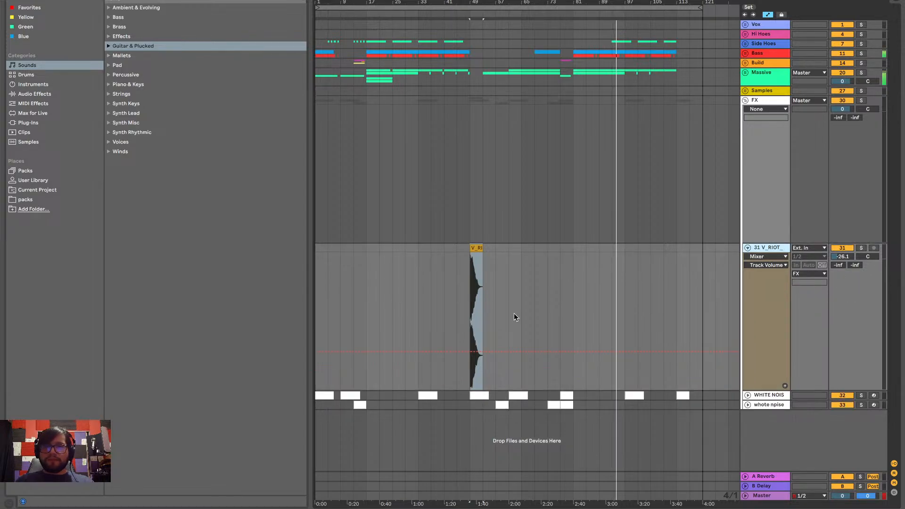
Unfold both white noise tracks in the FX group to show their clips and automation around bars 57 to 113
{"action": "scroll", "coordinate": [458, 274], "scroll_direction": "up", "scroll_amount": 5}
{"action": "left_click", "coordinate": [488, 275]}
{"action": "scroll", "coordinate": [491, 276], "scroll_direction": "right", "scroll_amount": 6}
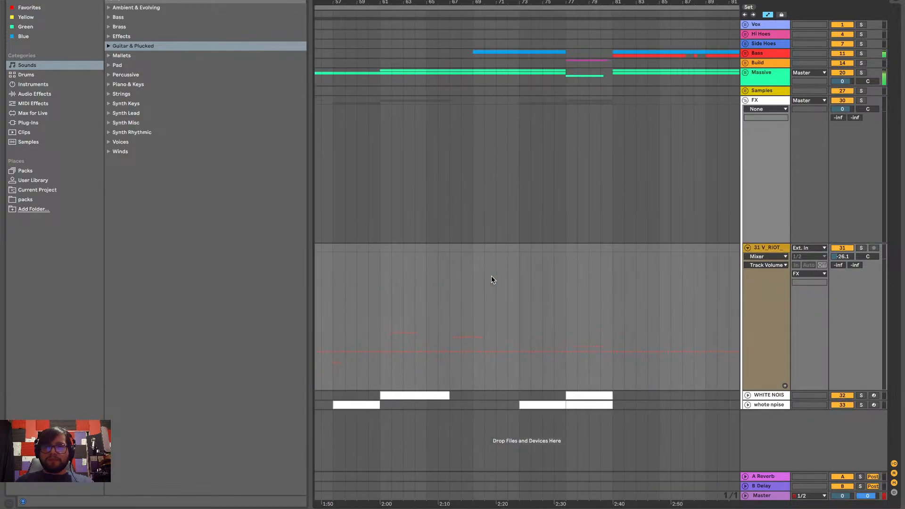
{"action": "scroll", "coordinate": [491, 275], "scroll_direction": "right", "scroll_amount": 6}
{"action": "scroll", "coordinate": [491, 276], "scroll_direction": "right", "scroll_amount": 2}
{"action": "scroll", "coordinate": [491, 276], "scroll_direction": "down", "scroll_amount": 2}
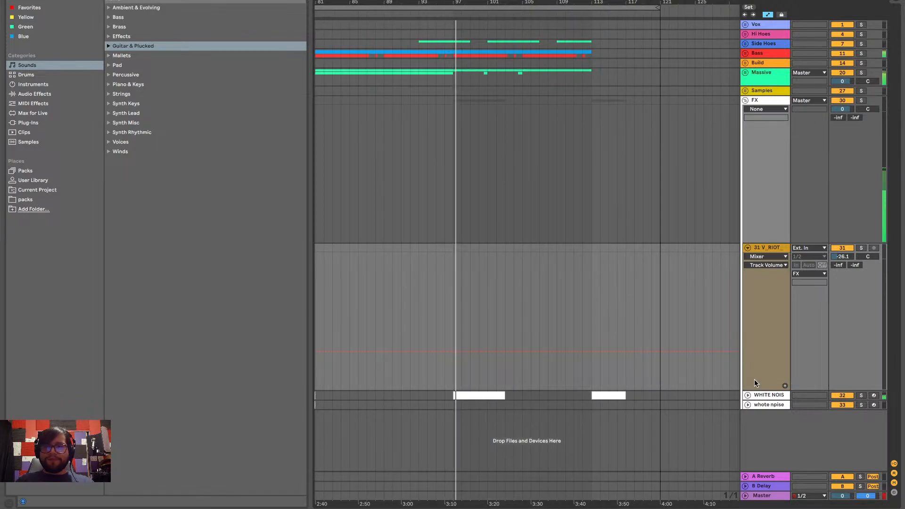
{"action": "left_click", "coordinate": [747, 395]}
{"action": "scroll", "coordinate": [674, 415], "scroll_direction": "down", "scroll_amount": 3}
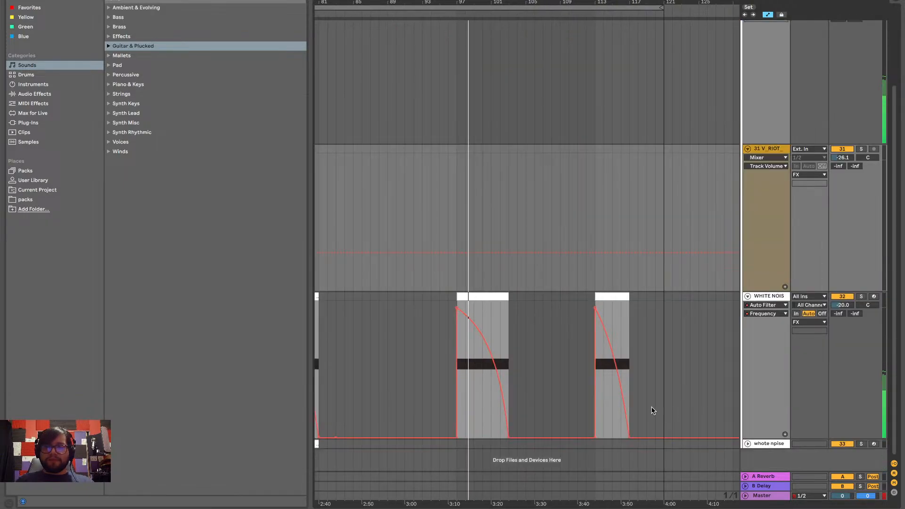
{"action": "scroll", "coordinate": [652, 410], "scroll_direction": "left", "scroll_amount": 6}
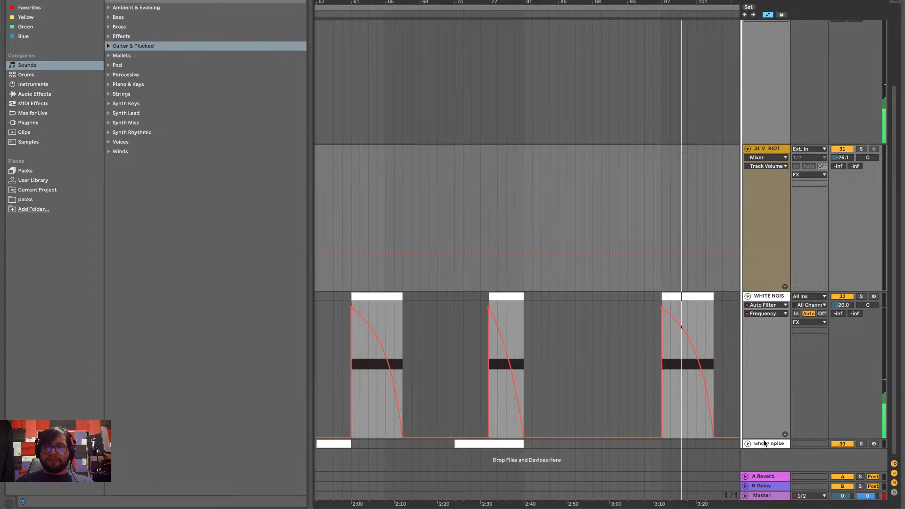
{"action": "left_click", "coordinate": [748, 443]}
{"action": "scroll", "coordinate": [621, 414], "scroll_direction": "down", "scroll_amount": 4}
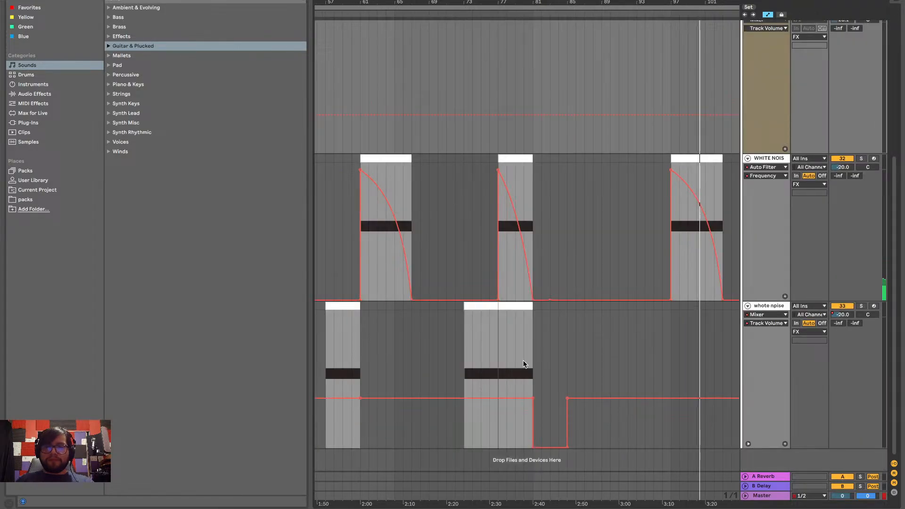
Show the Auto Filter Frequency automation on the rising noise track
{"action": "left_click", "coordinate": [764, 324]}
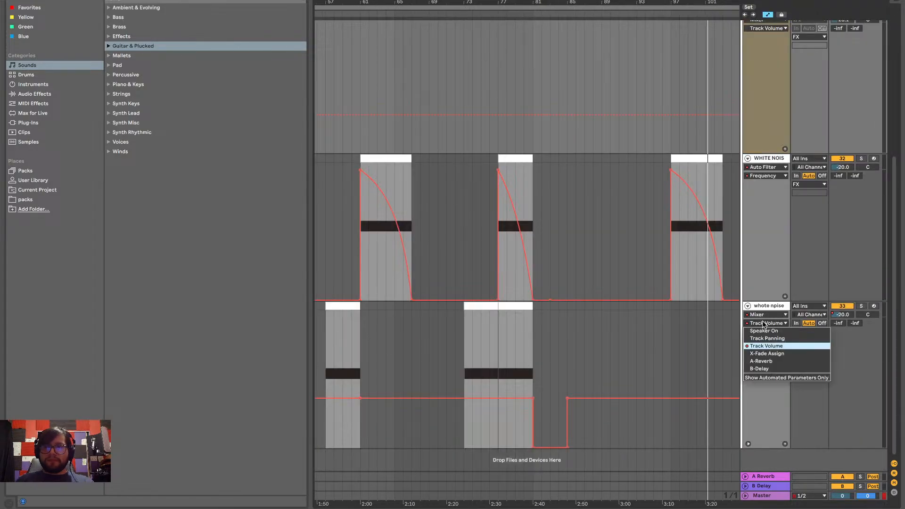
{"action": "left_click", "coordinate": [768, 346]}
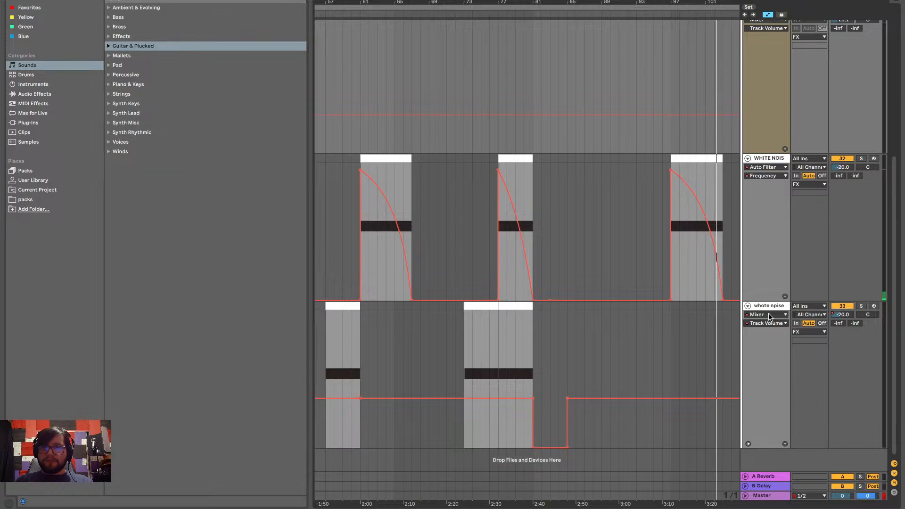
{"action": "left_click", "coordinate": [769, 315]}
{"action": "left_click", "coordinate": [766, 338]}
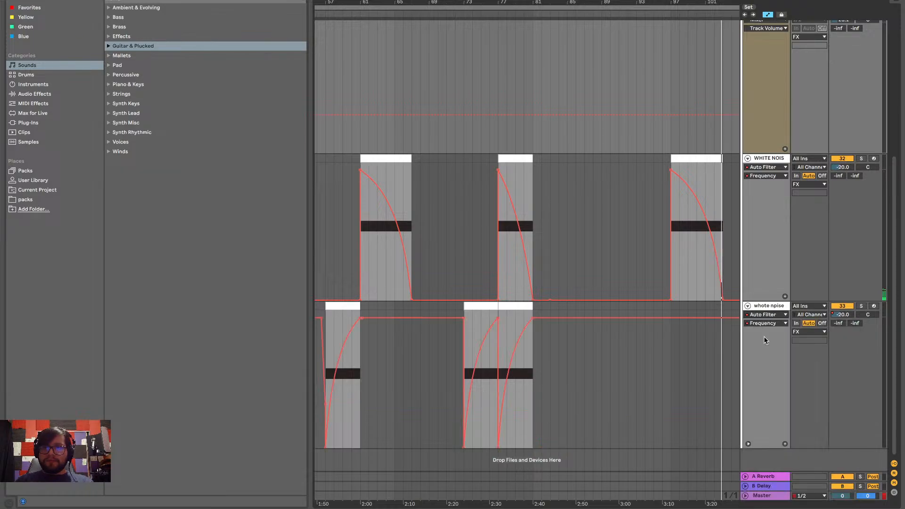
Copy the rising noise clip at bars 77 to 81, including its filter sweep, to bar 109
{"action": "left_click", "coordinate": [516, 306]}
{"action": "scroll", "coordinate": [516, 307], "scroll_direction": "right", "scroll_amount": 6}
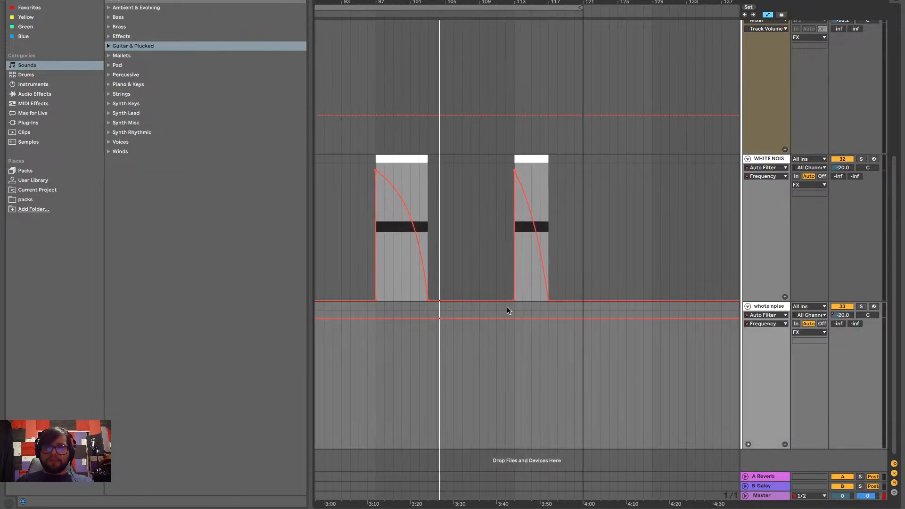
{"action": "left_click", "coordinate": [477, 308]}
{"action": "key", "text": "super+v"}
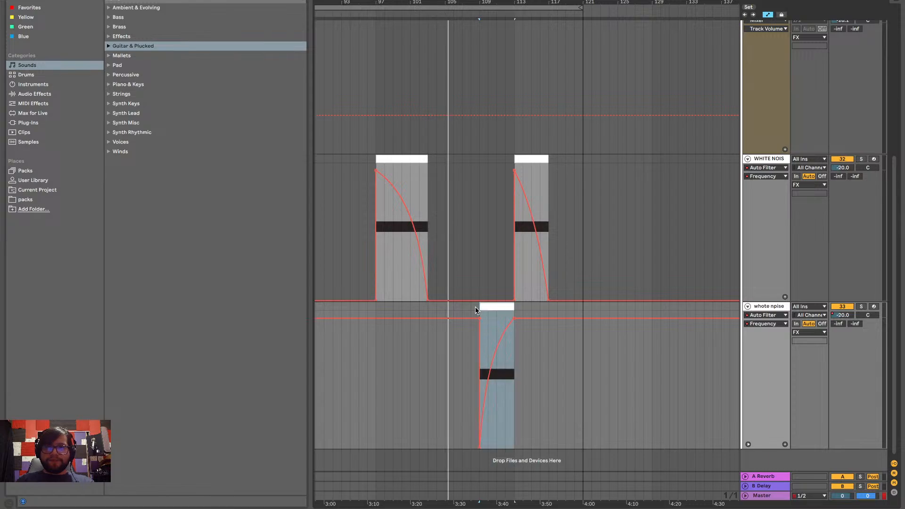
Rename the falling noise track as WN DOWN
{"action": "scroll", "coordinate": [523, 317], "scroll_direction": "left", "scroll_amount": 1}
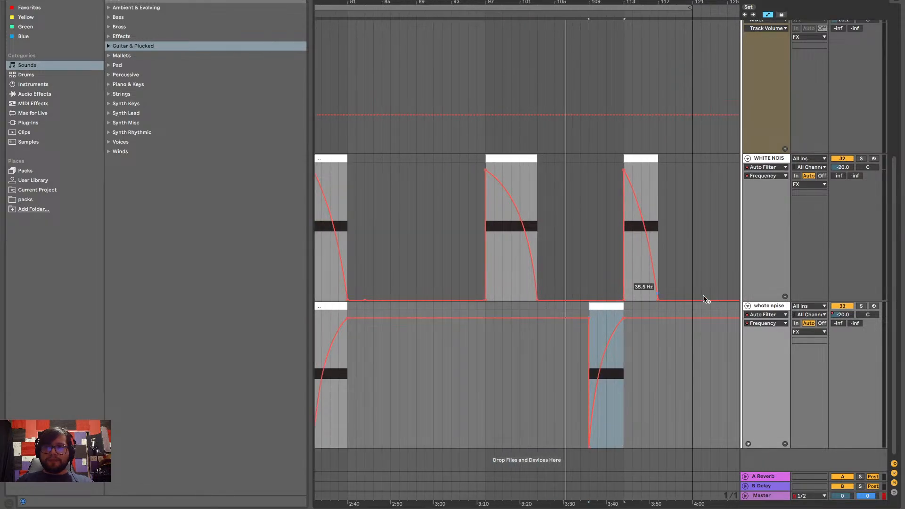
{"action": "scroll", "coordinate": [725, 285], "scroll_direction": "left", "scroll_amount": 1}
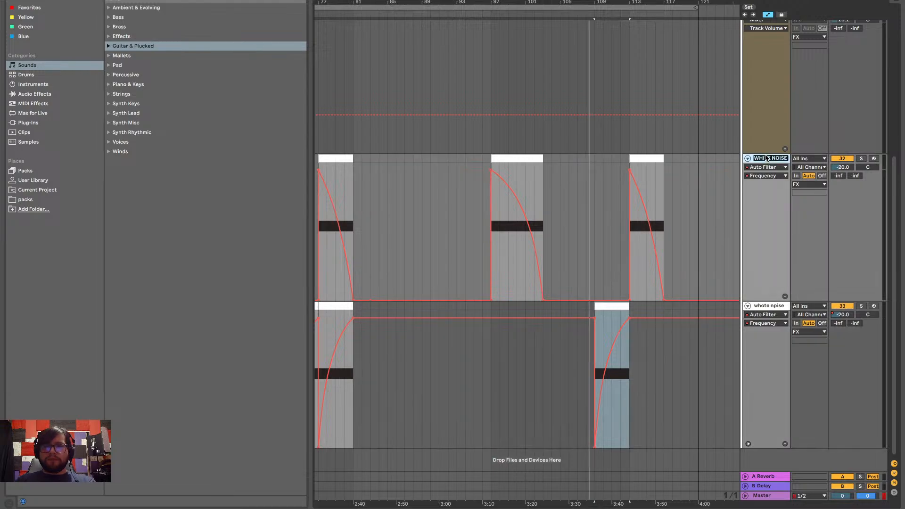
{"action": "key", "text": "ctrl+r"}
{"action": "type", "text": "W"}
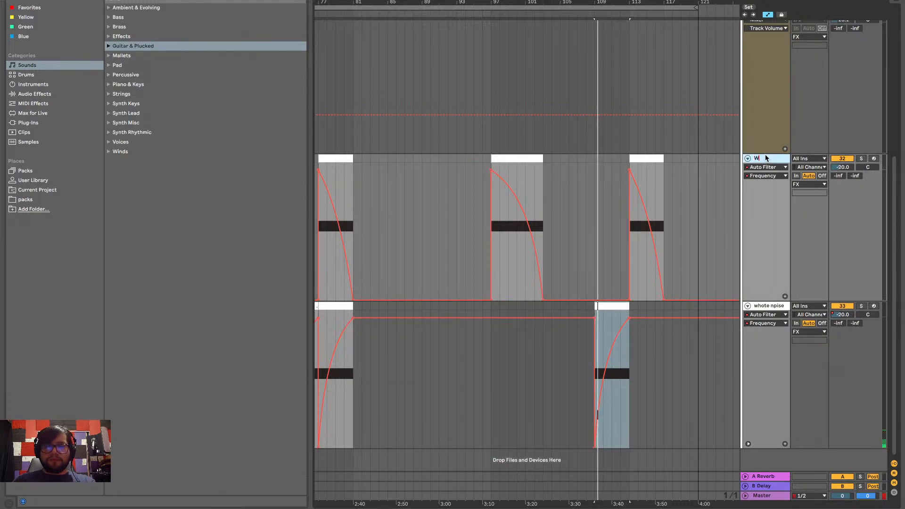
{"action": "type", "text": "N LOW"}
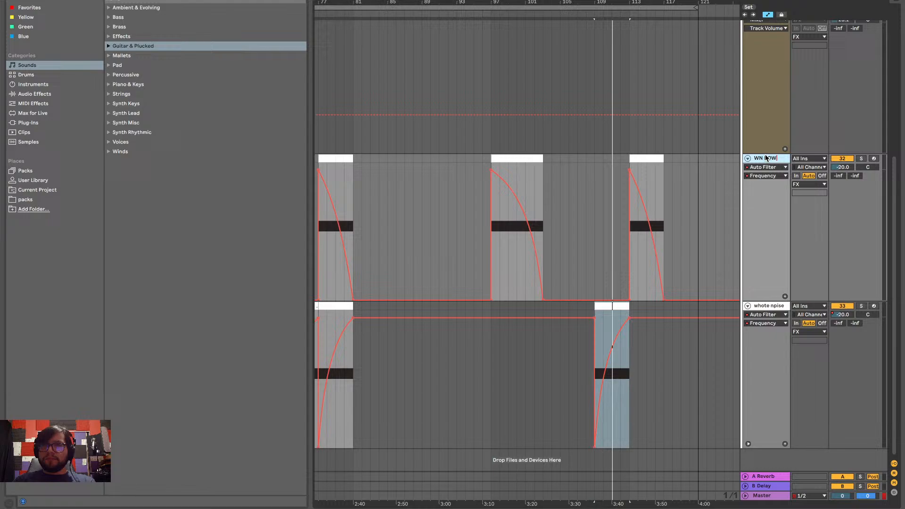
{"action": "key", "text": "Return"}
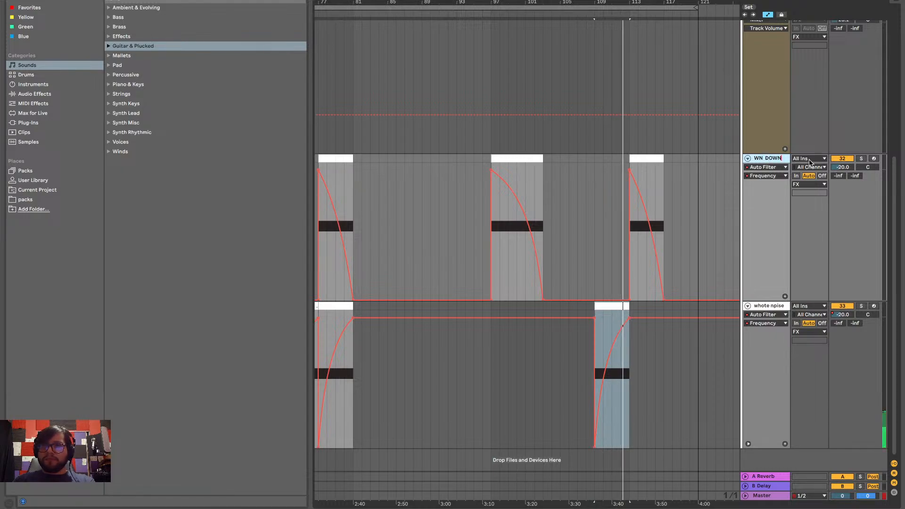
Rename the rising noise track as w
{"action": "left_click", "coordinate": [759, 307]}
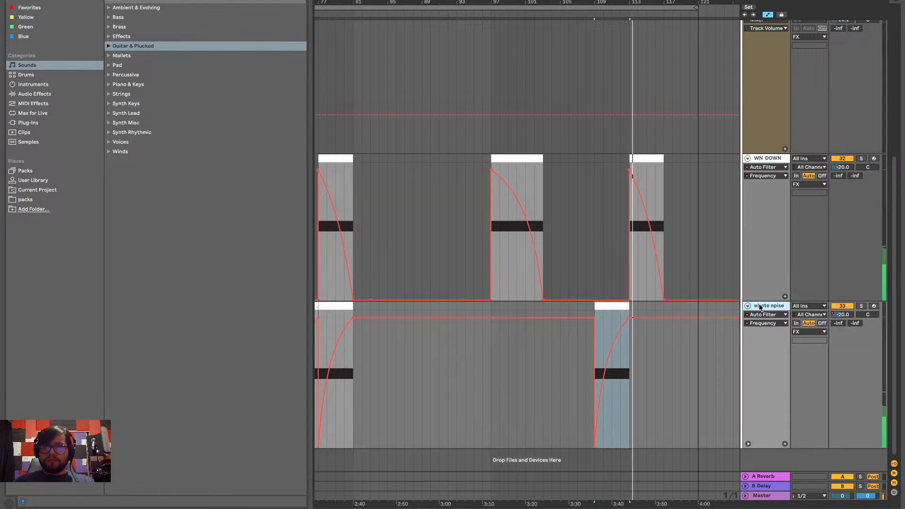
{"action": "key", "text": "ctrl+r"}
{"action": "key", "text": "BackSpace"}
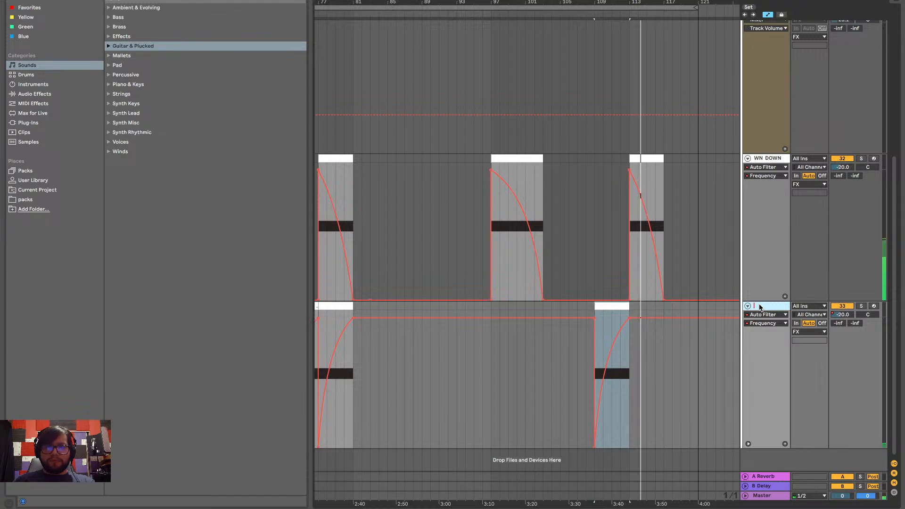
{"action": "type", "text": "W"}
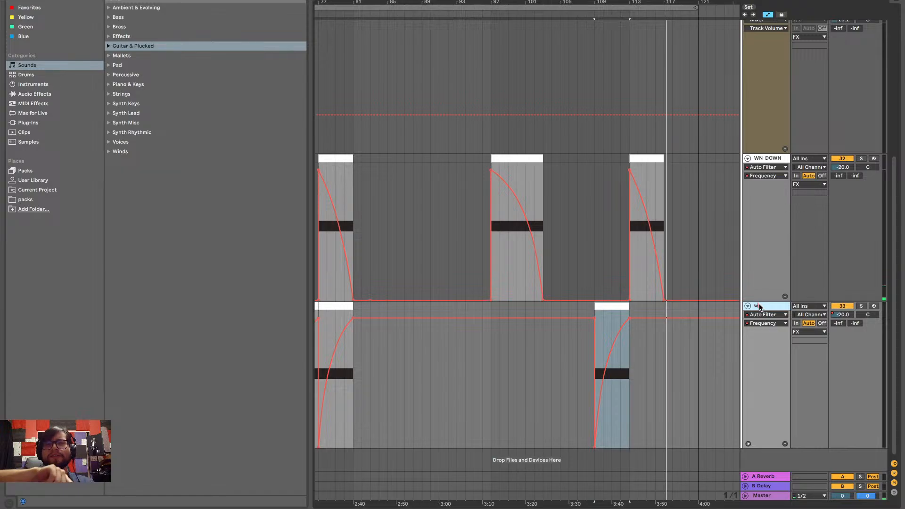
Look over the impact and noise clips across the arrangement, and place the start marker at bar 53
{"action": "scroll", "coordinate": [589, 177], "scroll_direction": "left", "scroll_amount": 3}
{"action": "scroll", "coordinate": [590, 178], "scroll_direction": "up", "scroll_amount": 1}
{"action": "scroll", "coordinate": [589, 177], "scroll_direction": "up", "scroll_amount": 4}
{"action": "scroll", "coordinate": [589, 177], "scroll_direction": "left", "scroll_amount": 1}
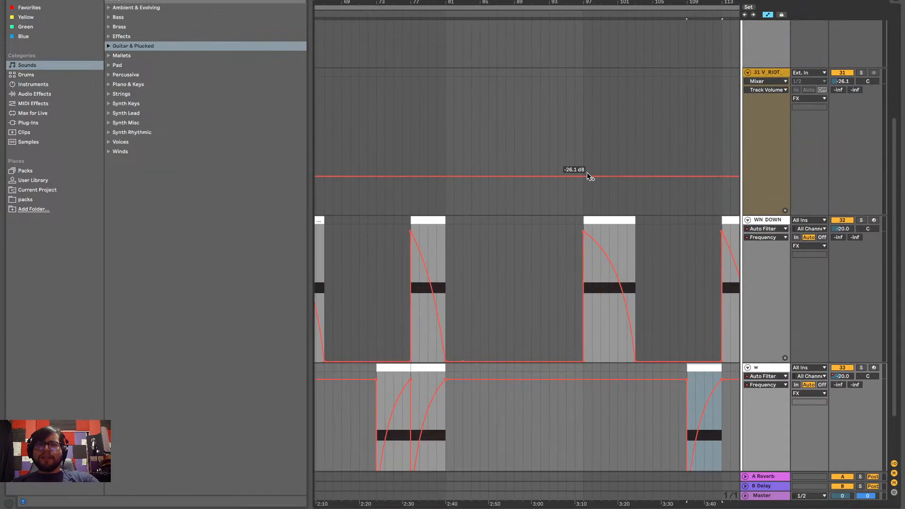
{"action": "scroll", "coordinate": [589, 178], "scroll_direction": "up", "scroll_amount": 2}
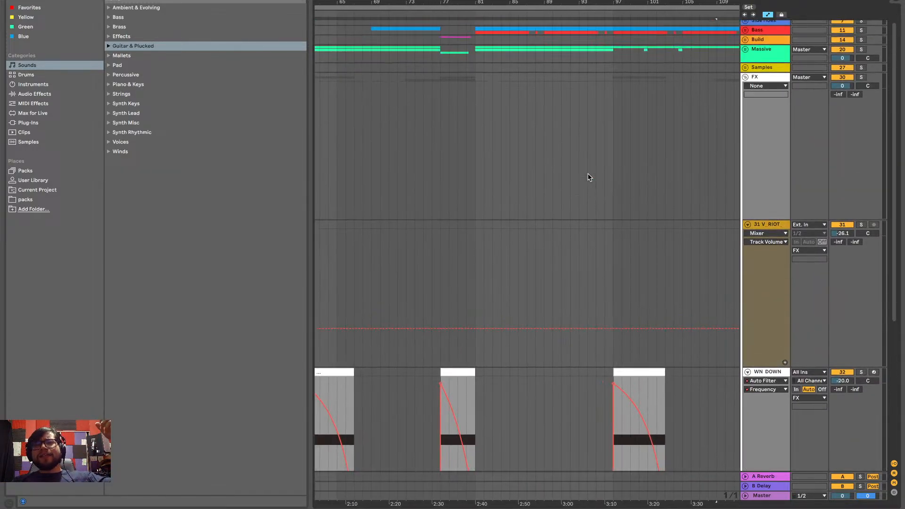
{"action": "scroll", "coordinate": [437, 118], "scroll_direction": "left", "scroll_amount": 10}
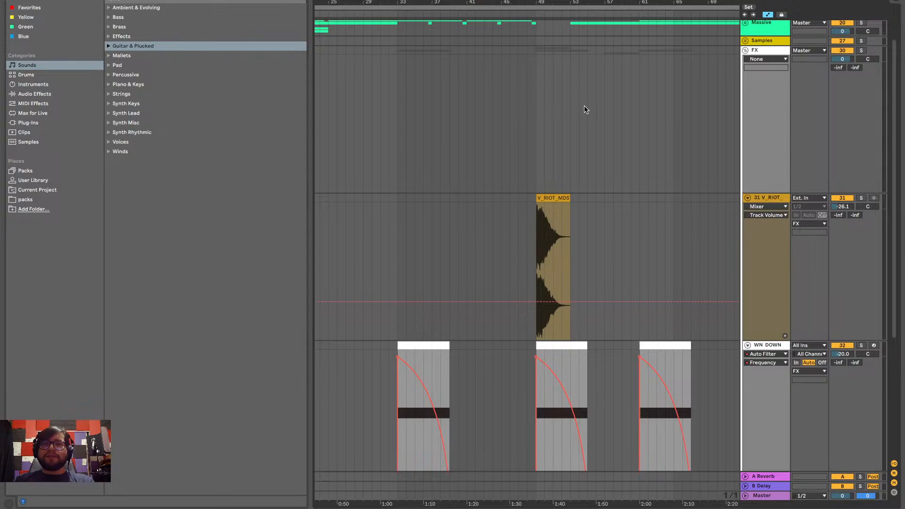
{"action": "left_click", "coordinate": [570, 109]}
{"action": "scroll", "coordinate": [585, 117], "scroll_direction": "down", "scroll_amount": 6}
{"action": "scroll", "coordinate": [585, 118], "scroll_direction": "right", "scroll_amount": 15}
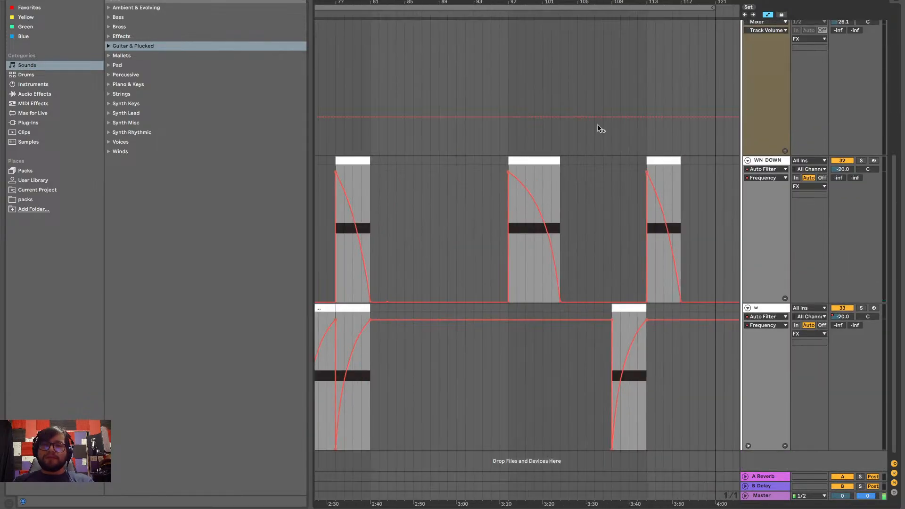
{"action": "scroll", "coordinate": [641, 217], "scroll_direction": "left", "scroll_amount": 3}
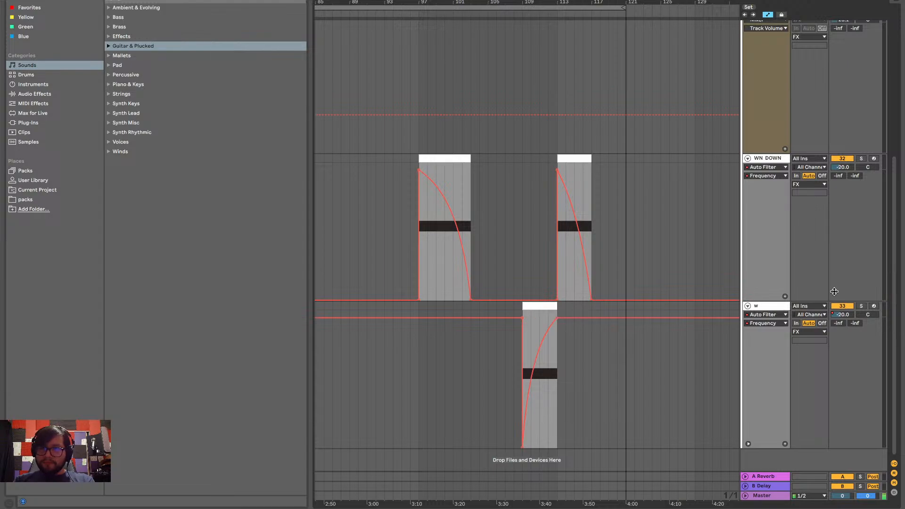
{"action": "left_click", "coordinate": [774, 307]}
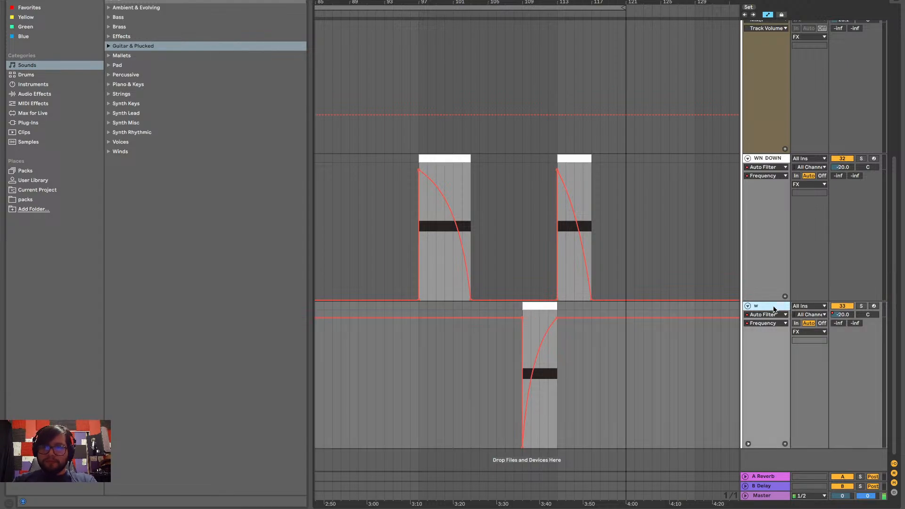
{"action": "key", "text": "Delete"}
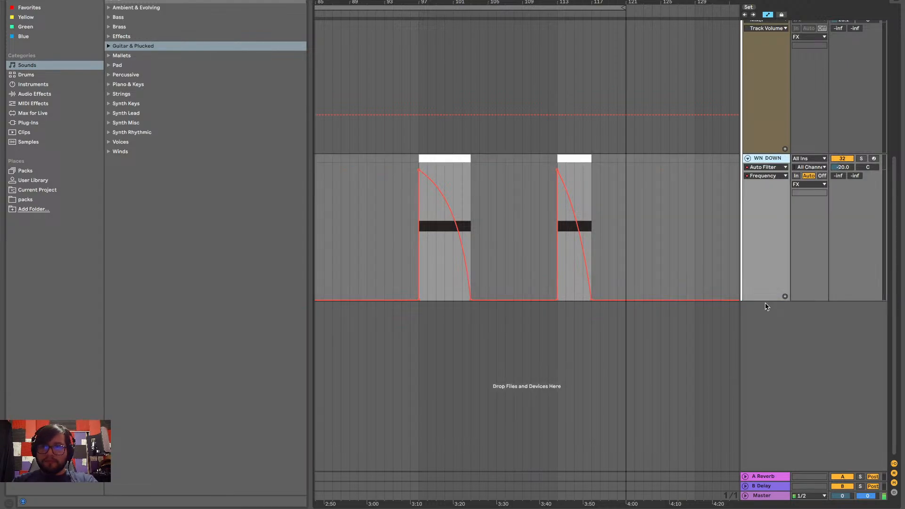
{"action": "scroll", "coordinate": [766, 306], "scroll_direction": "up", "scroll_amount": 2}
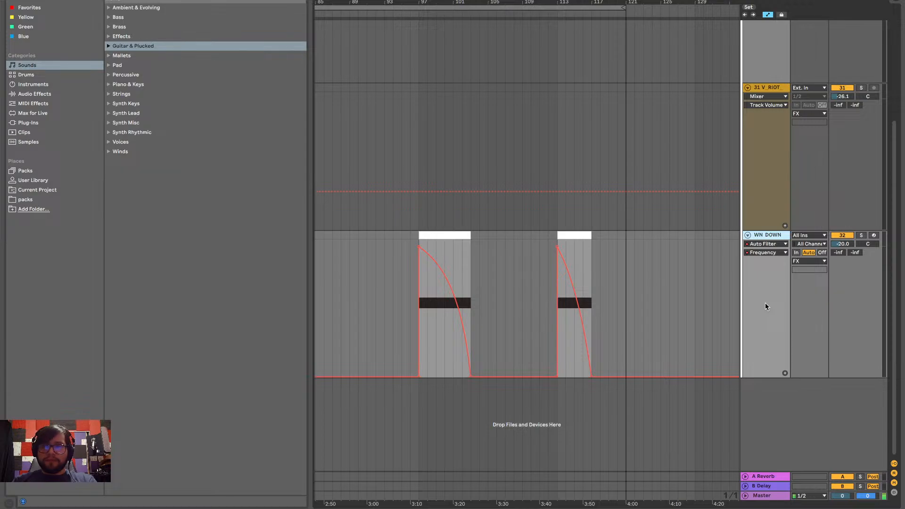
{"action": "key", "text": "ctrl+z"}
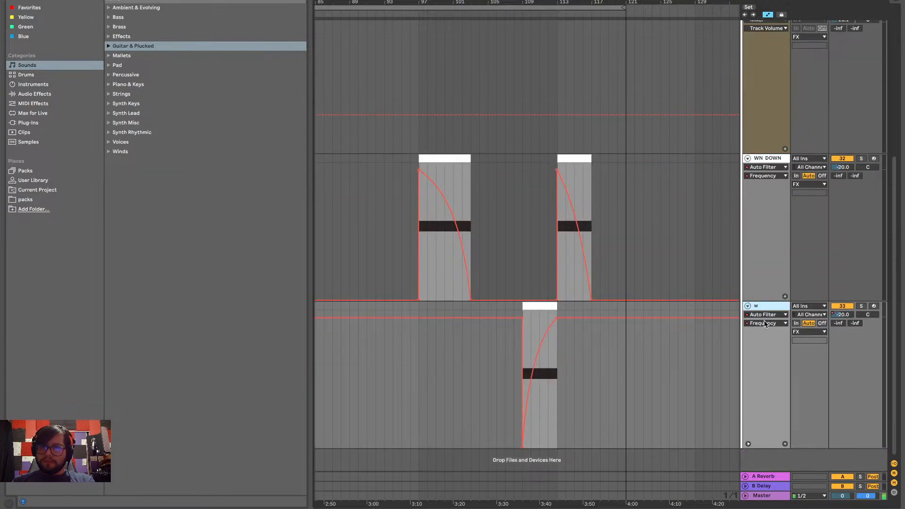
Rename the rising noise track as W N Up
{"action": "key", "text": "ctrl+r"}
{"action": "key", "text": "BackSpace"}
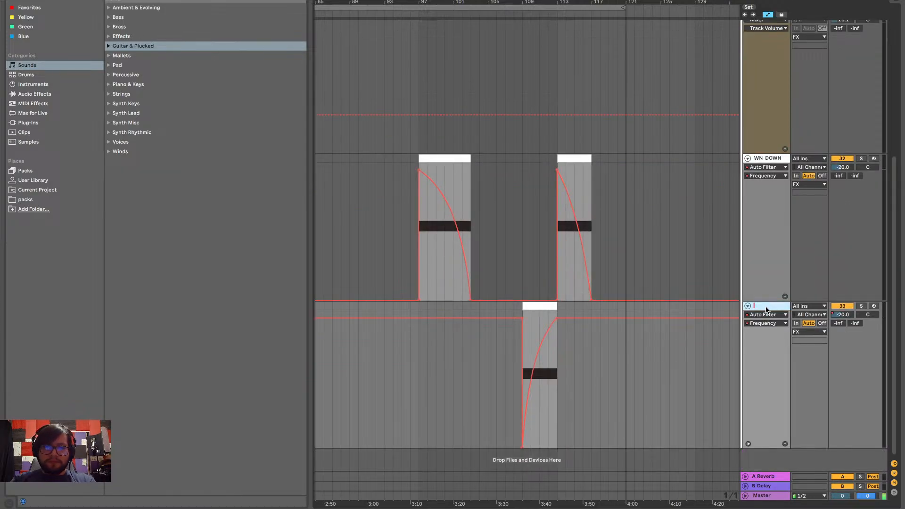
{"action": "type", "text": "W "}
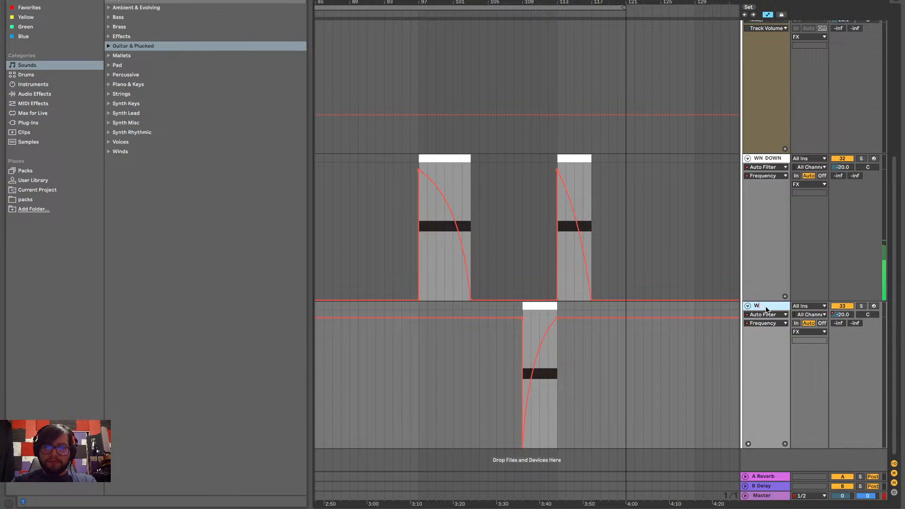
{"action": "type", "text": "N"}
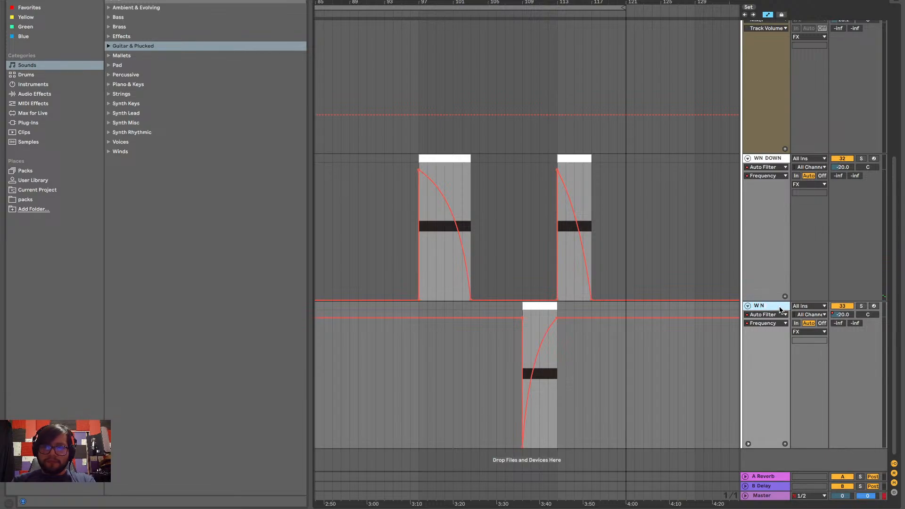
{"action": "type", "text": " Up"}
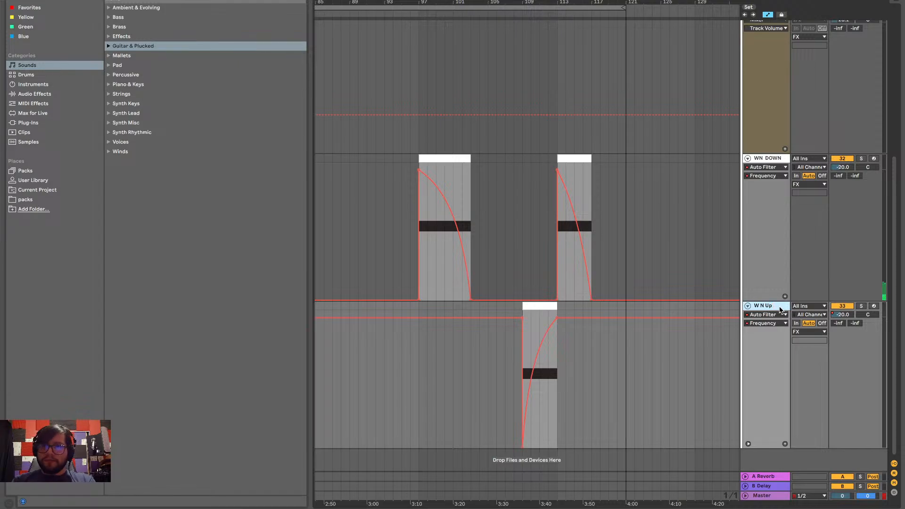
{"action": "key", "text": "Return"}
Fold the WN DOWN, W N Up and V_RIOT tracks and collapse the FX group
{"action": "scroll", "coordinate": [612, 232], "scroll_direction": "down", "scroll_amount": 3}
{"action": "scroll", "coordinate": [612, 233], "scroll_direction": "left", "scroll_amount": 7}
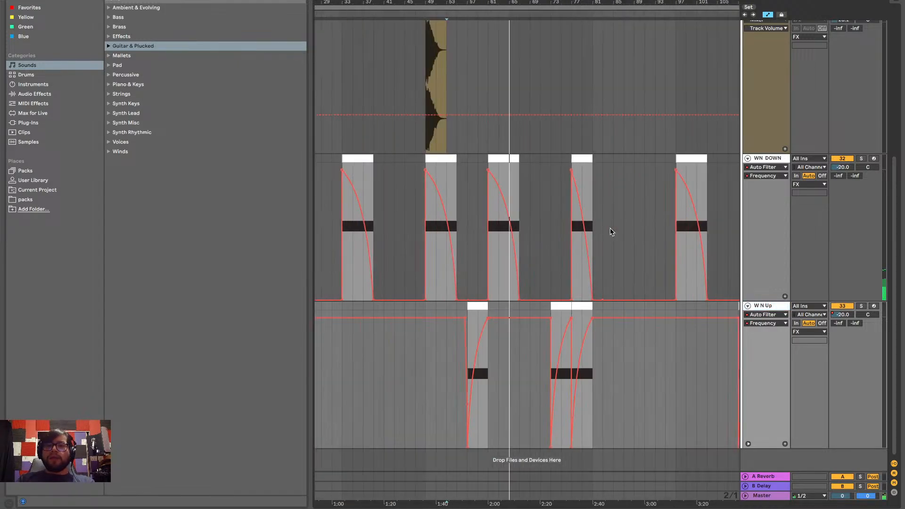
{"action": "scroll", "coordinate": [612, 232], "scroll_direction": "up", "scroll_amount": 1}
{"action": "left_click", "coordinate": [747, 191]}
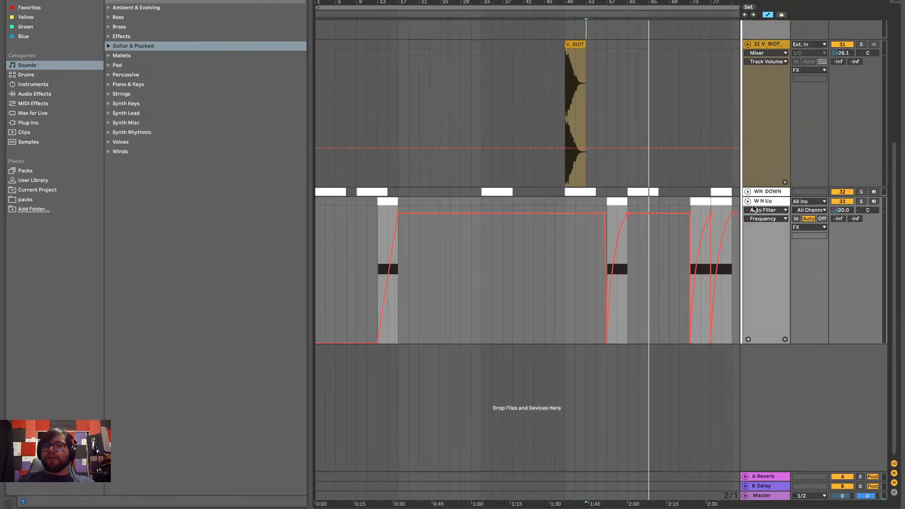
{"action": "left_click", "coordinate": [748, 201]}
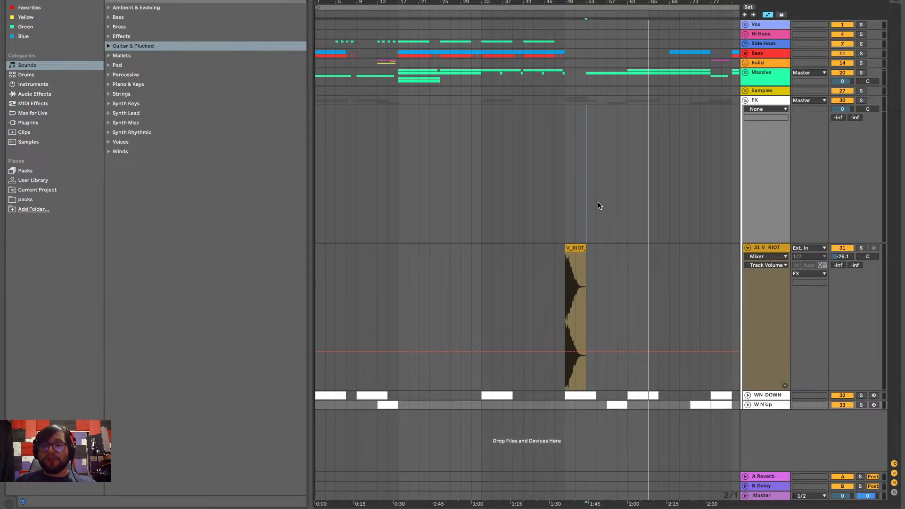
{"action": "left_click", "coordinate": [747, 247]}
{"action": "left_click", "coordinate": [745, 101]}
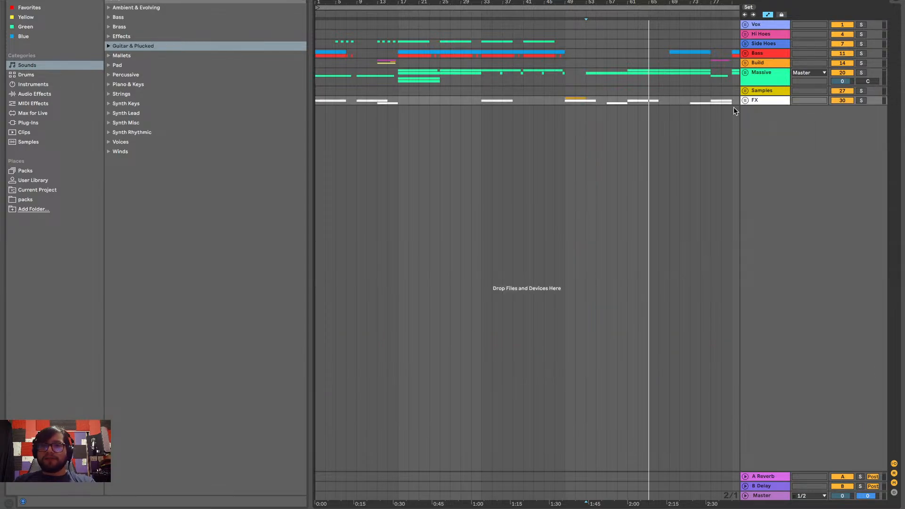
Switch to Notes and review the white noise item in the House playground list
{"action": "key", "text": "ctrl+Left"}
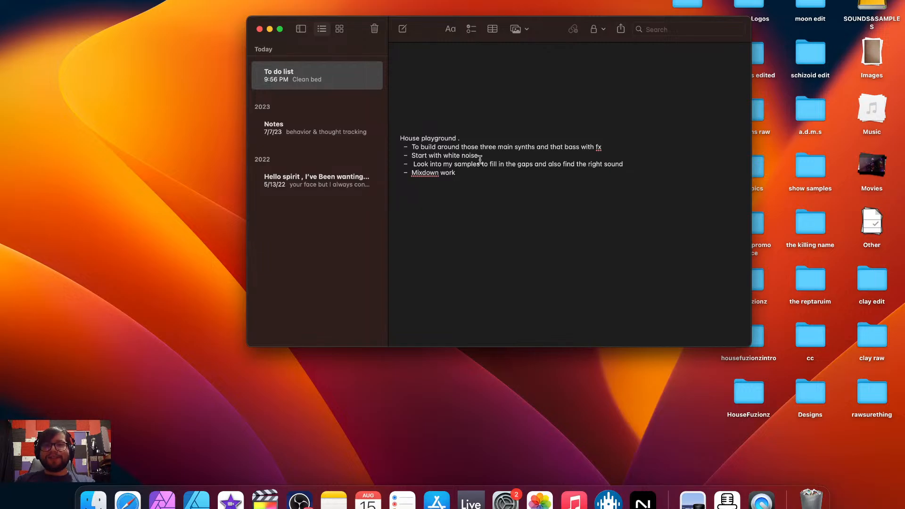
{"action": "left_click_drag", "start_coordinate": [479, 158], "coordinate": [416, 156]}
{"action": "left_click", "coordinate": [495, 161]}
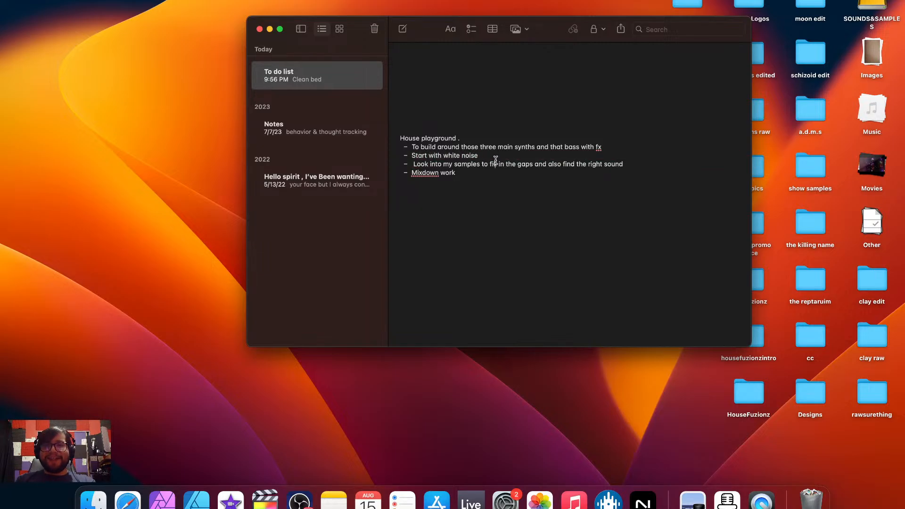
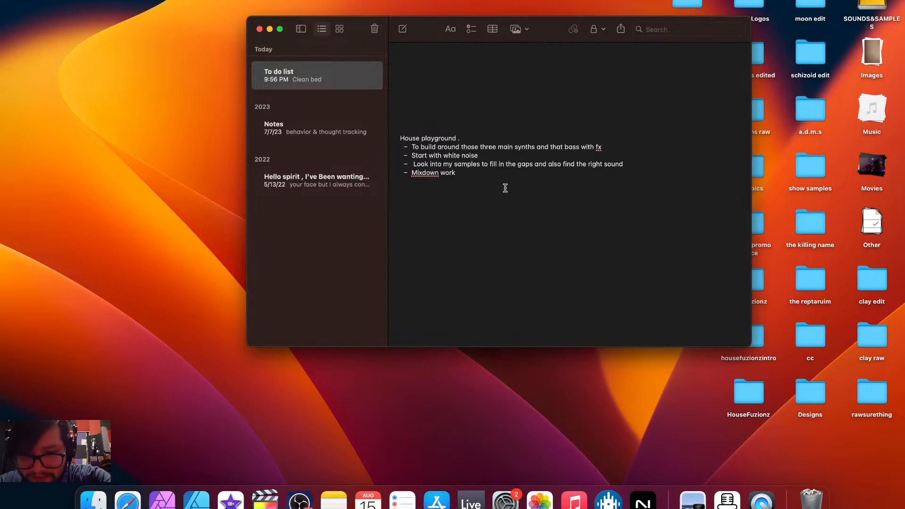
Add a check mark emoji to the "Start with white noise" item and switch back to Ableton Live
{"action": "type", "text": "✅"}
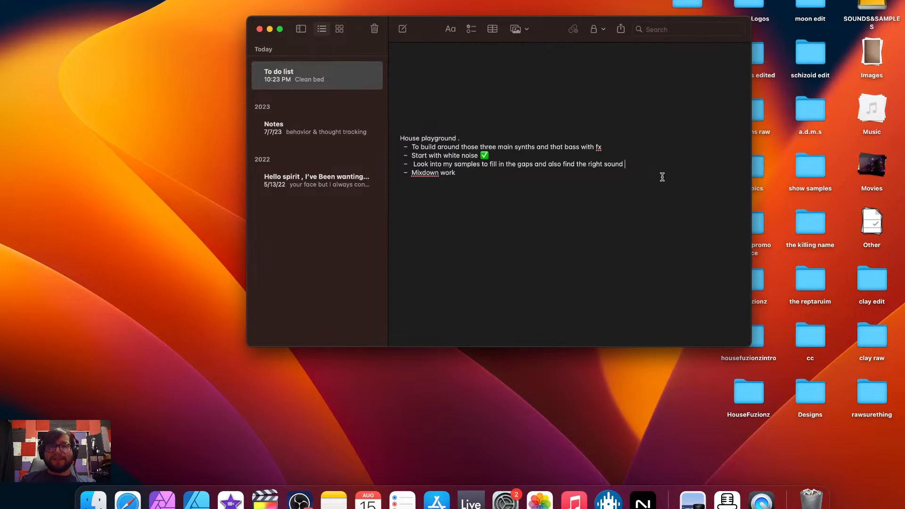
{"action": "key", "text": "ctrl+Right"}
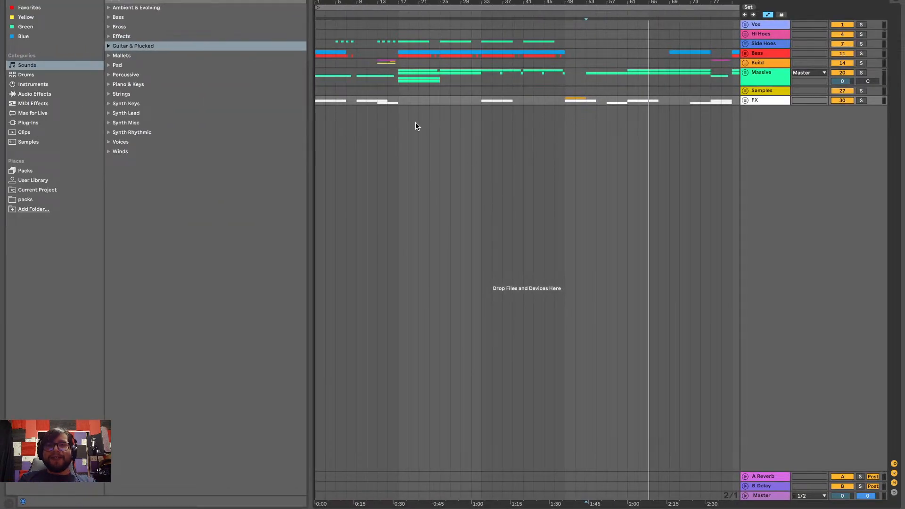
Unfold the FX group and insert four new audio tracks below W N Up
{"action": "left_click", "coordinate": [745, 100]}
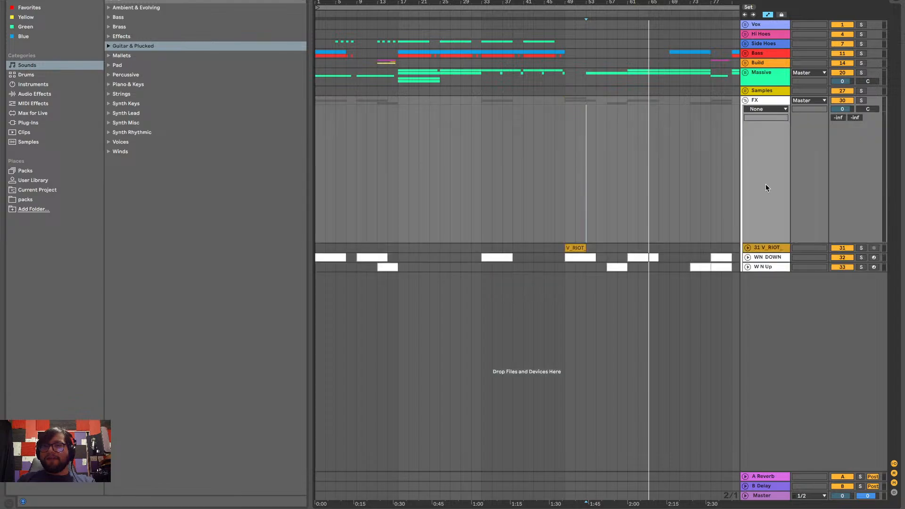
{"action": "right_click", "coordinate": [784, 325]}
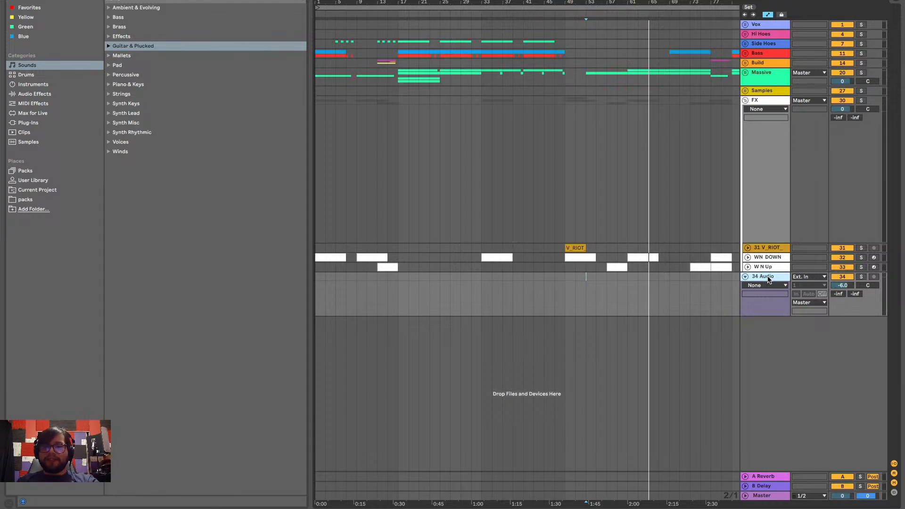
{"action": "key", "text": "ctrl+t"}
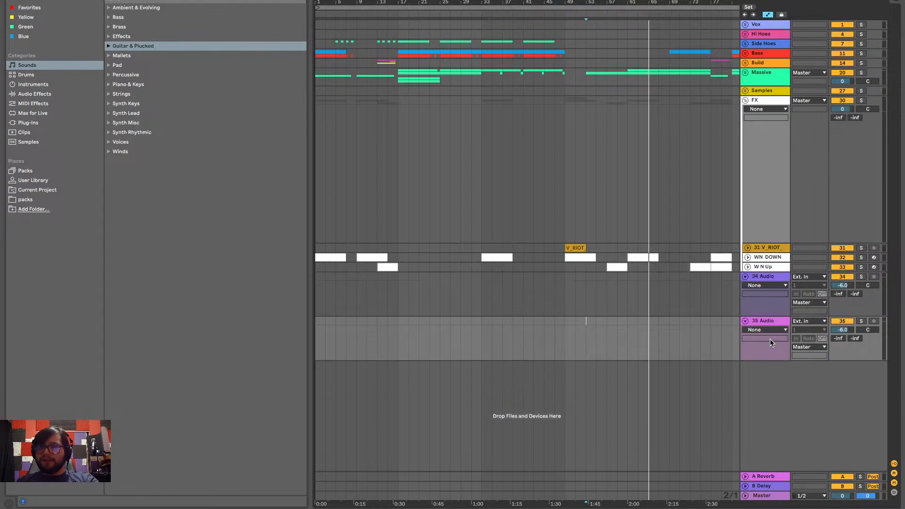
{"action": "key", "text": "ctrl+t"}
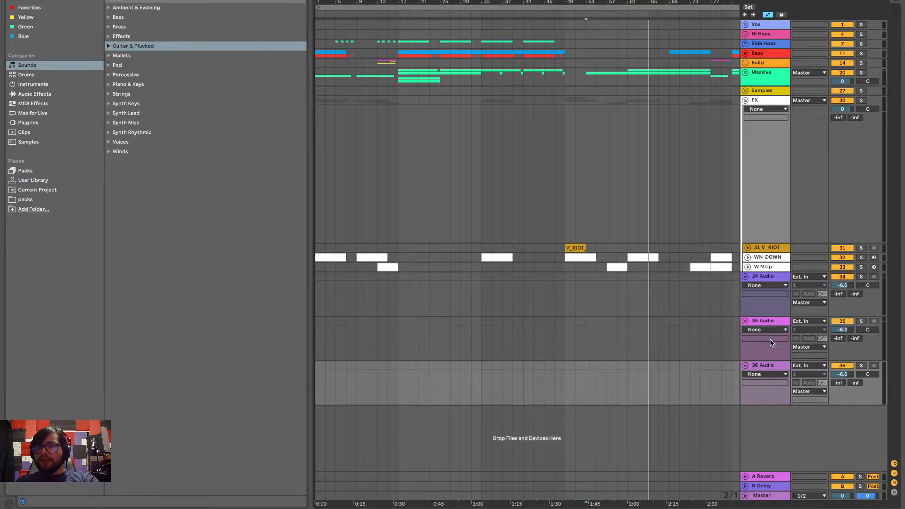
{"action": "key", "text": "ctrl+t"}
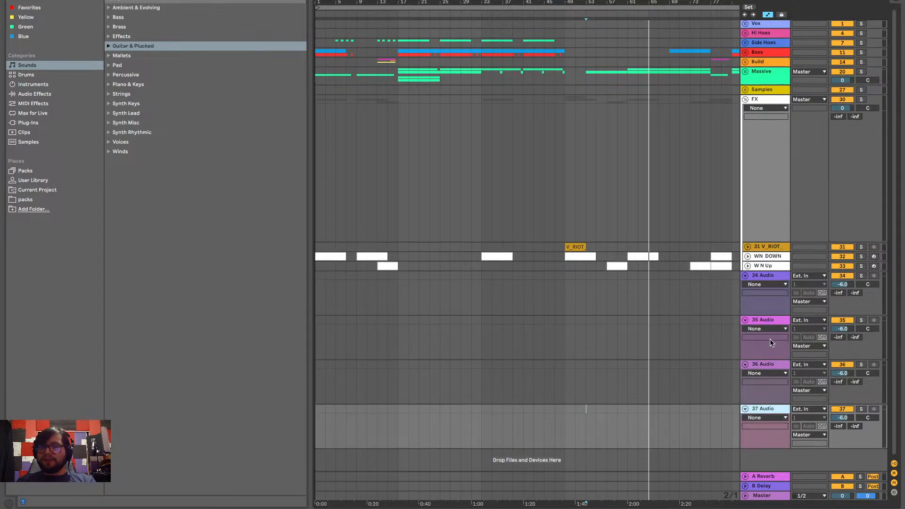
{"action": "left_click", "coordinate": [764, 276]}
{"action": "left_click", "coordinate": [774, 256]}
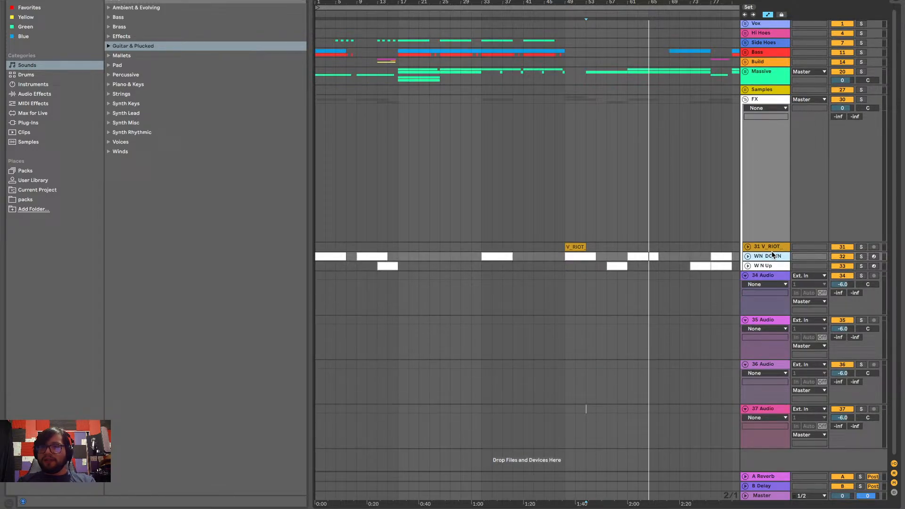
{"action": "left_click", "coordinate": [776, 278]}
{"action": "left_click", "coordinate": [770, 320]}
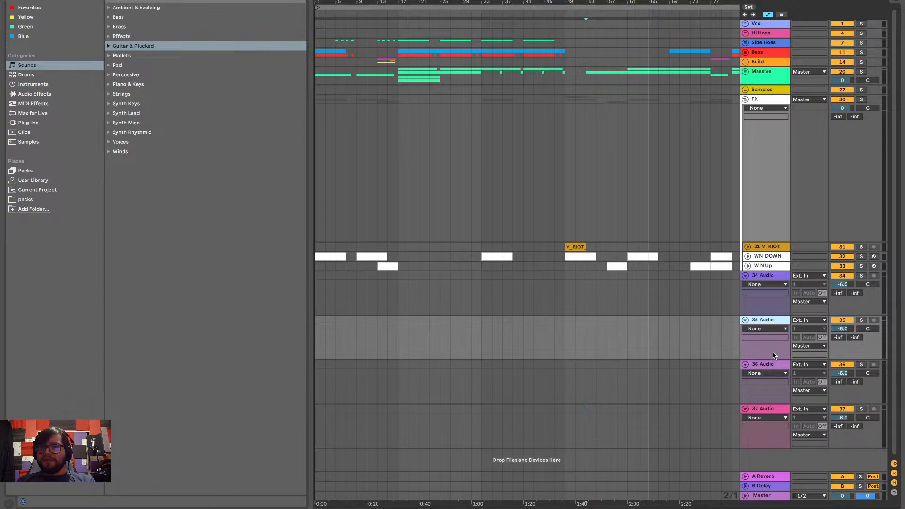
{"action": "left_click", "coordinate": [772, 365]}
{"action": "left_click", "coordinate": [768, 414]}
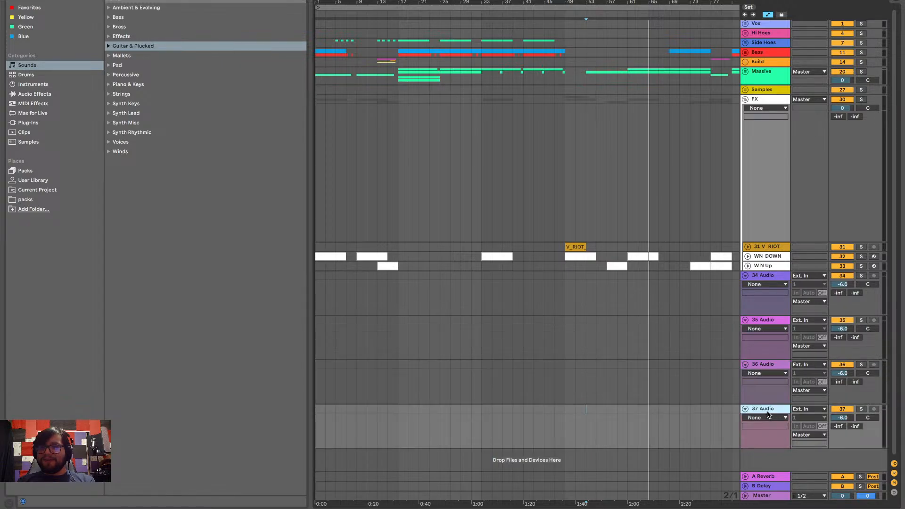
{"action": "left_click", "coordinate": [779, 279]}
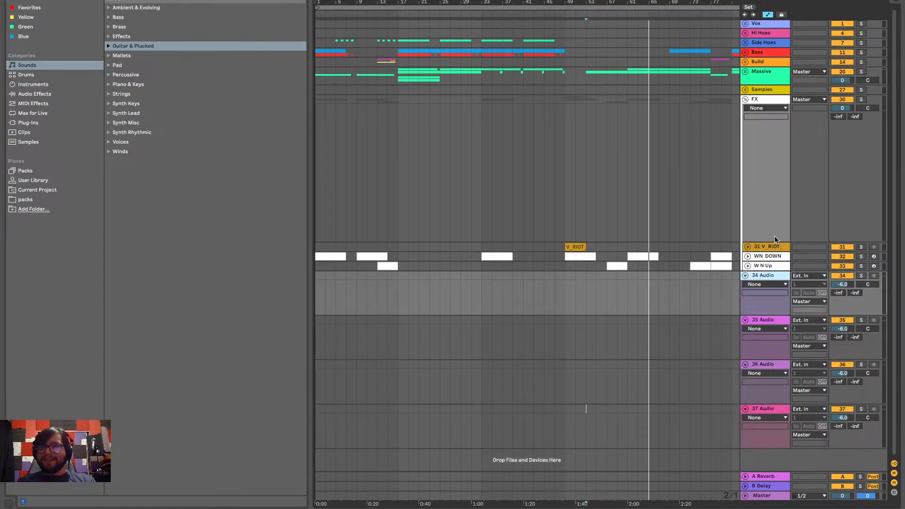
{"action": "left_click", "coordinate": [774, 235]}
Insert two more audio tracks at the end of the track list, below 37 Audio
{"action": "right_click", "coordinate": [767, 461]}
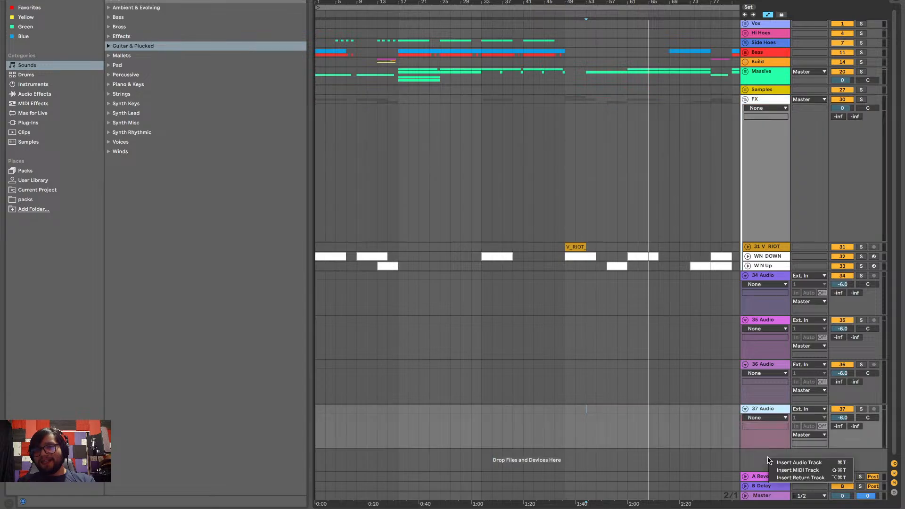
{"action": "key", "text": "super+t"}
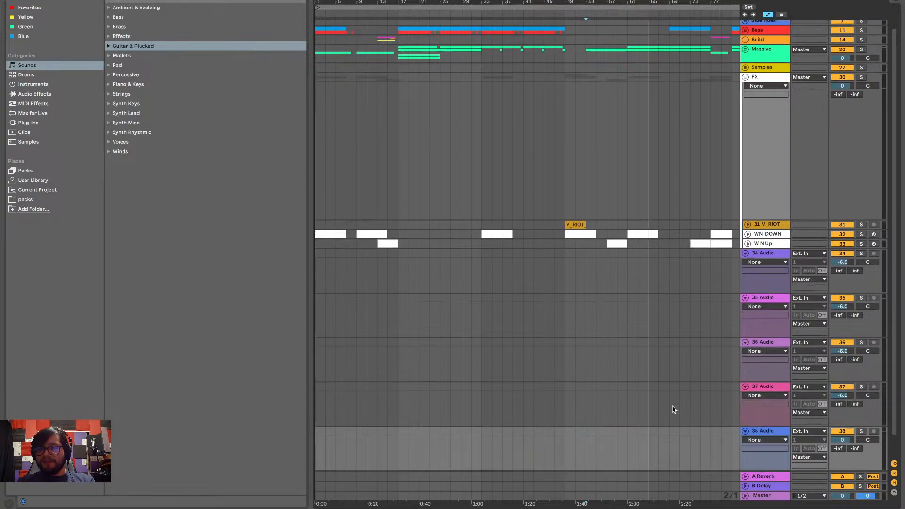
{"action": "left_click", "coordinate": [762, 410]}
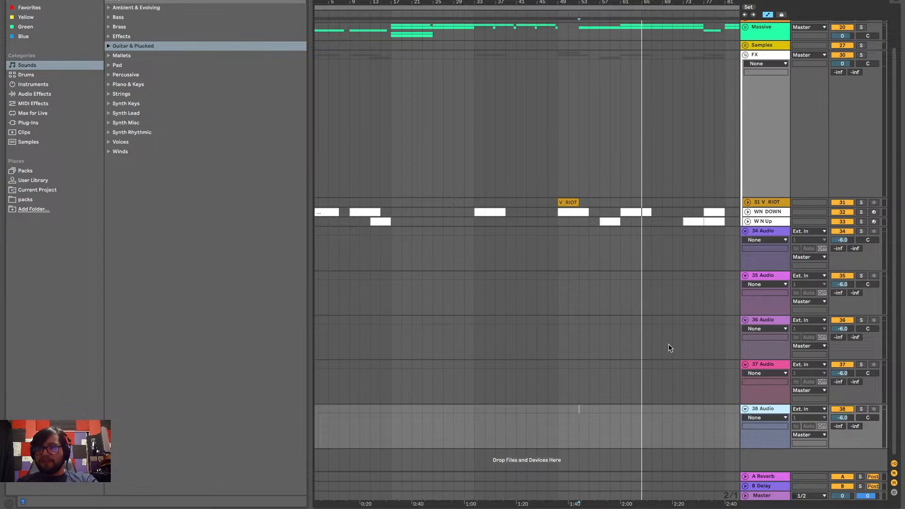
{"action": "key", "text": "super+t"}
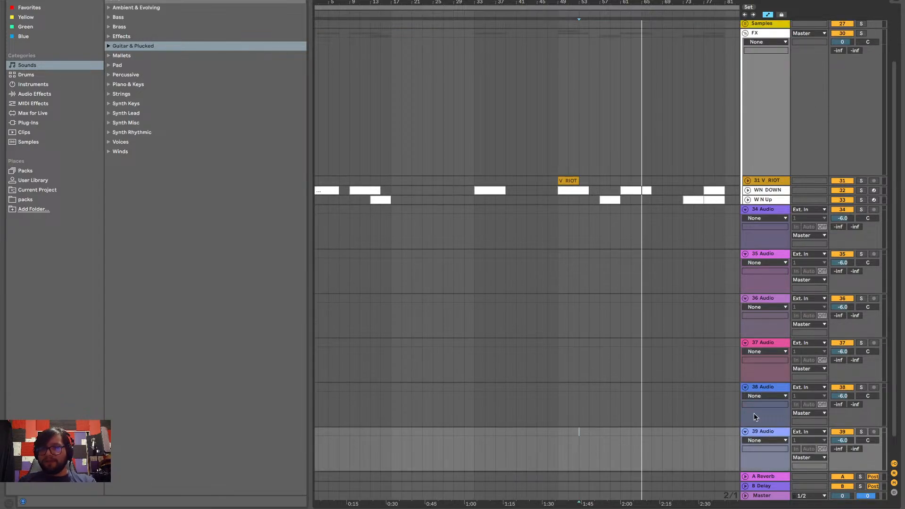
Fold the six new audio tracks, 34 Audio through 39 Audio
{"action": "left_click", "coordinate": [745, 210]}
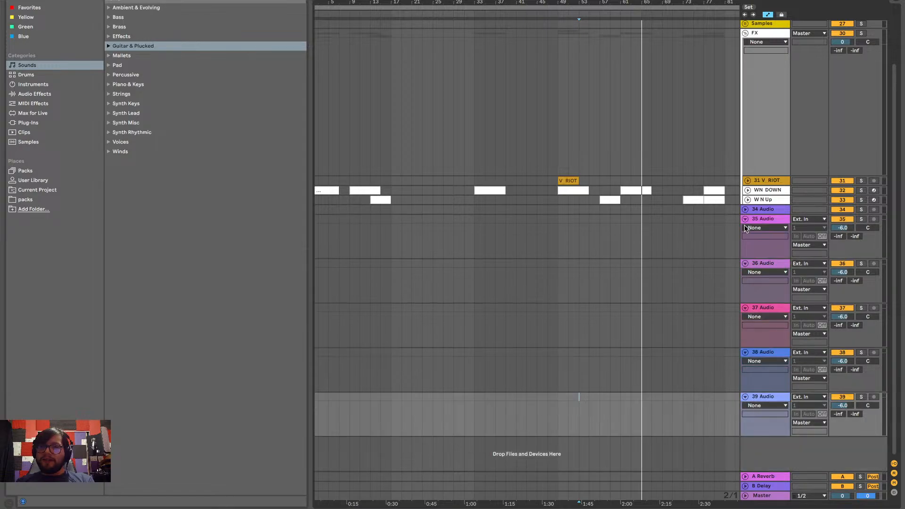
{"action": "left_click", "coordinate": [745, 219]}
{"action": "left_click", "coordinate": [744, 228]}
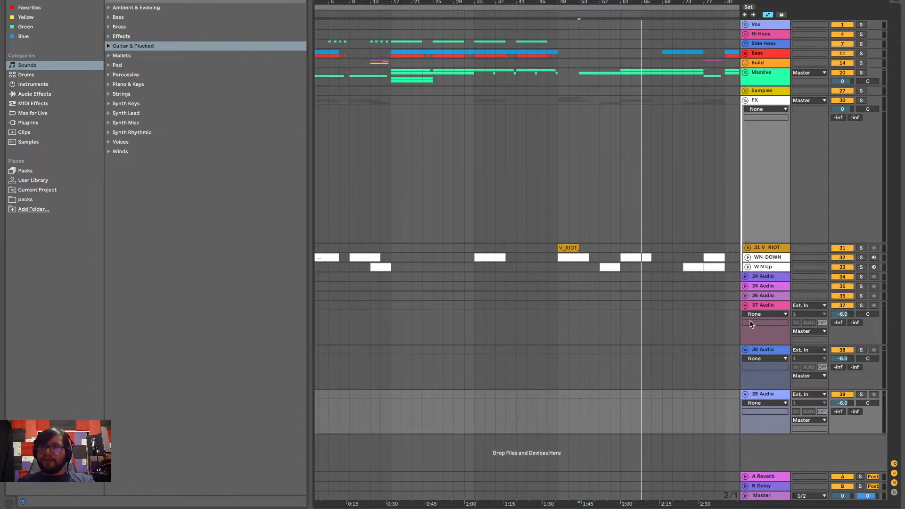
{"action": "left_click", "coordinate": [745, 305]}
{"action": "left_click", "coordinate": [745, 315]}
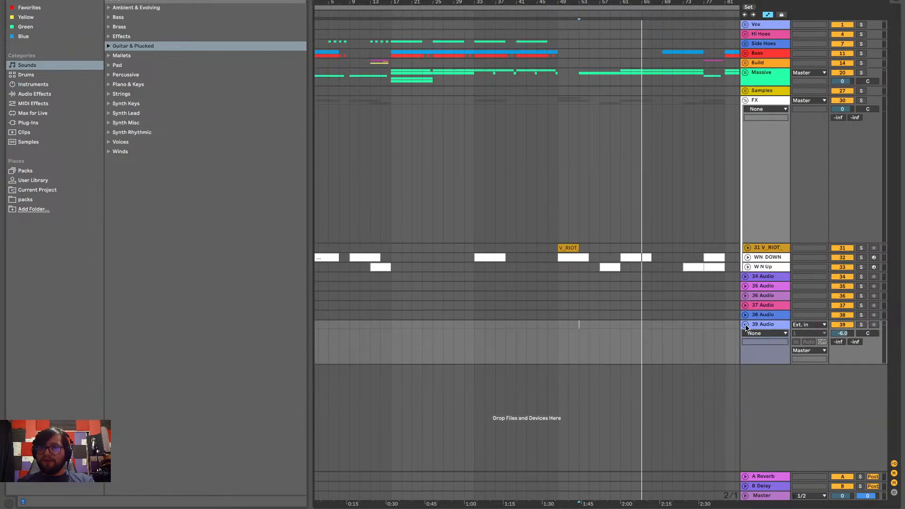
{"action": "left_click", "coordinate": [745, 325]}
Unfold 34 Audio, lower its track volume to -16.3 dB, and expand EQ Eight in the Mix down rack
{"action": "left_click", "coordinate": [763, 277]}
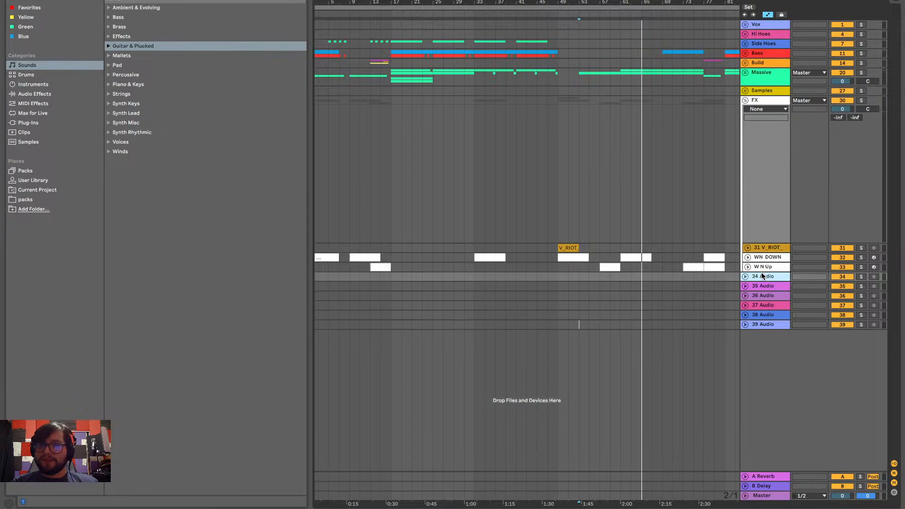
{"action": "left_click", "coordinate": [745, 276]}
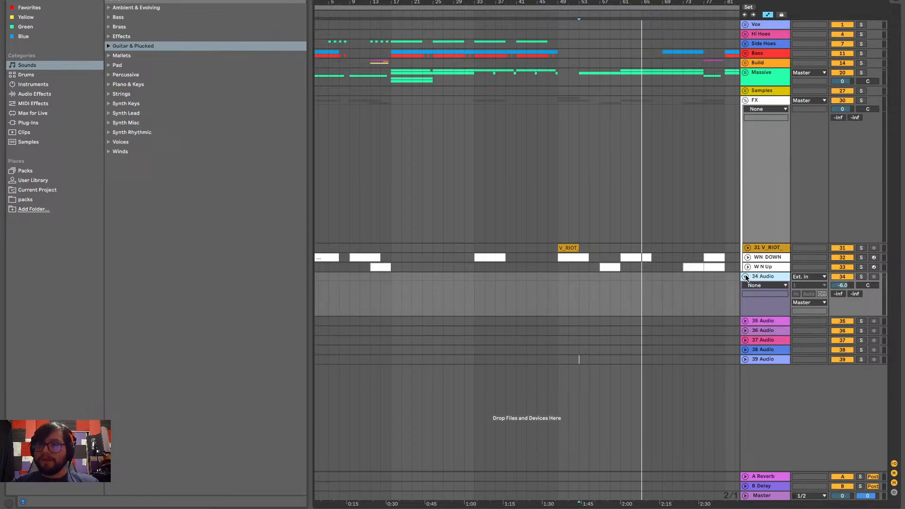
{"action": "left_click", "coordinate": [844, 286]}
{"action": "left_click", "coordinate": [769, 276]}
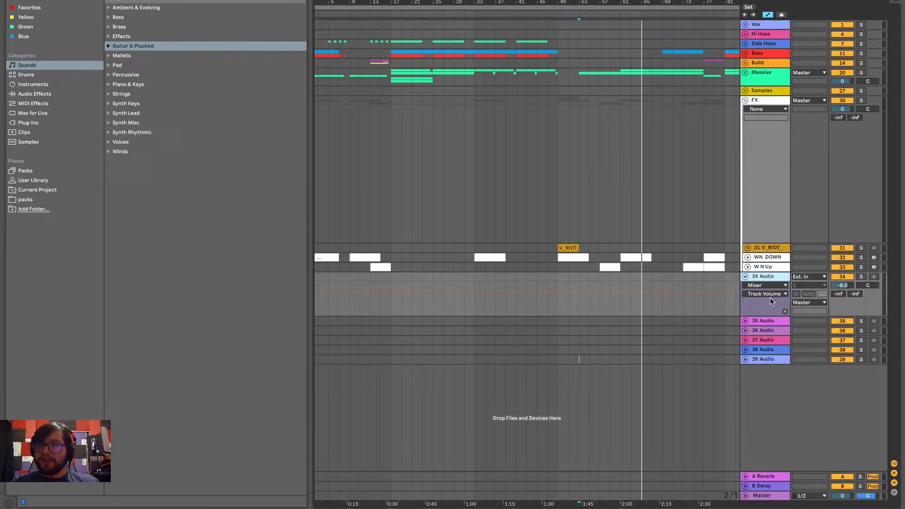
{"action": "left_click", "coordinate": [838, 508]}
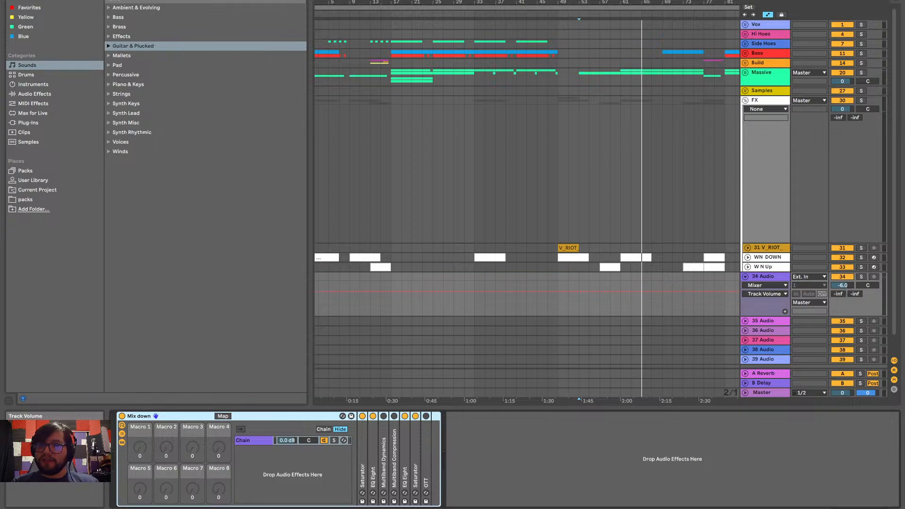
{"action": "left_click_drag", "start_coordinate": [845, 286], "coordinate": [845, 302]}
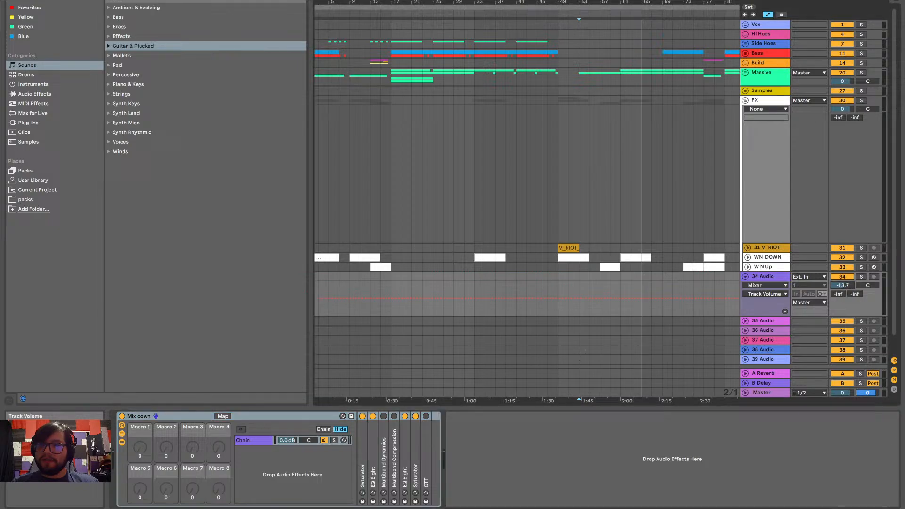
{"action": "double_click", "coordinate": [372, 462]}
{"action": "scroll", "coordinate": [590, 277], "scroll_direction": "down", "scroll_amount": 2}
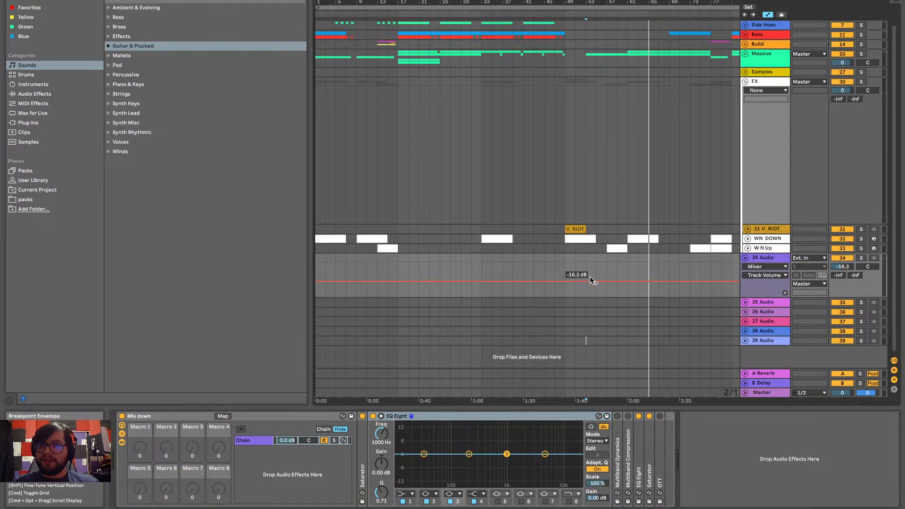
Select the 34 Audio track and play the arrangement from bar 1
{"action": "left_click", "coordinate": [756, 258]}
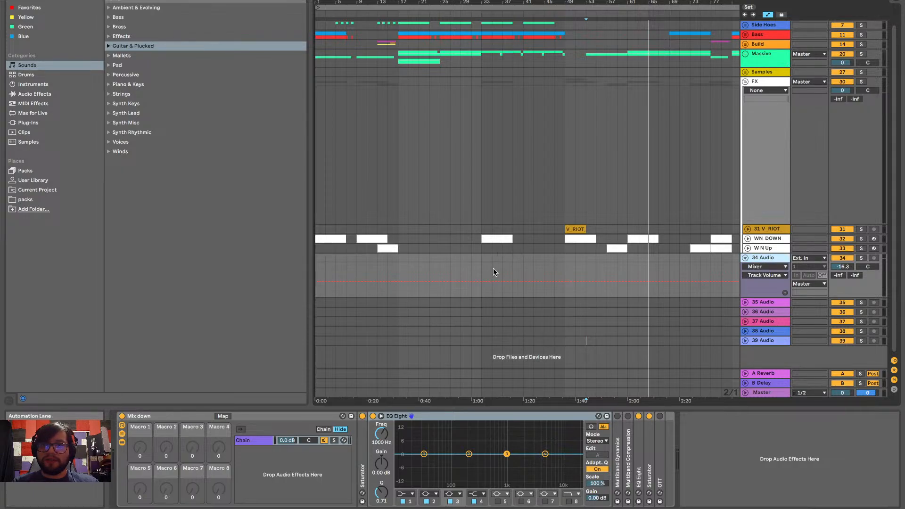
{"action": "scroll", "coordinate": [445, 254], "scroll_direction": "up", "scroll_amount": 1}
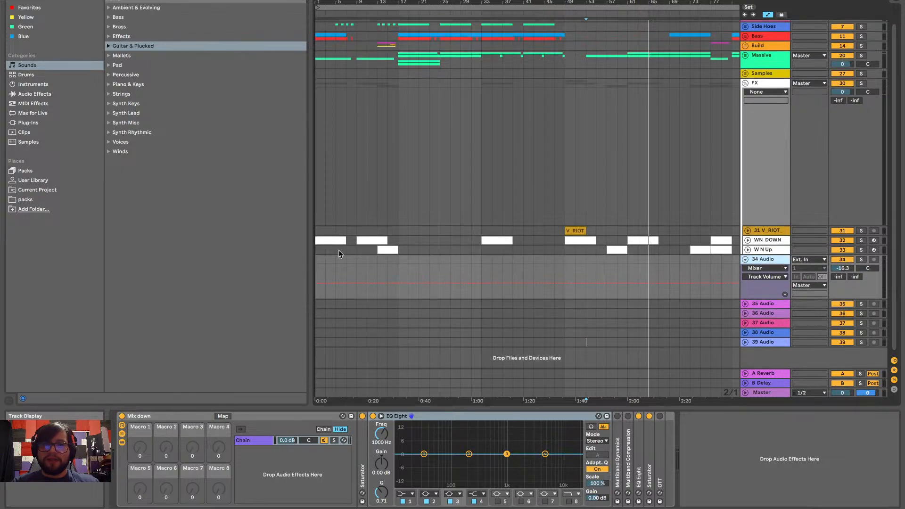
{"action": "left_click", "coordinate": [315, 260]}
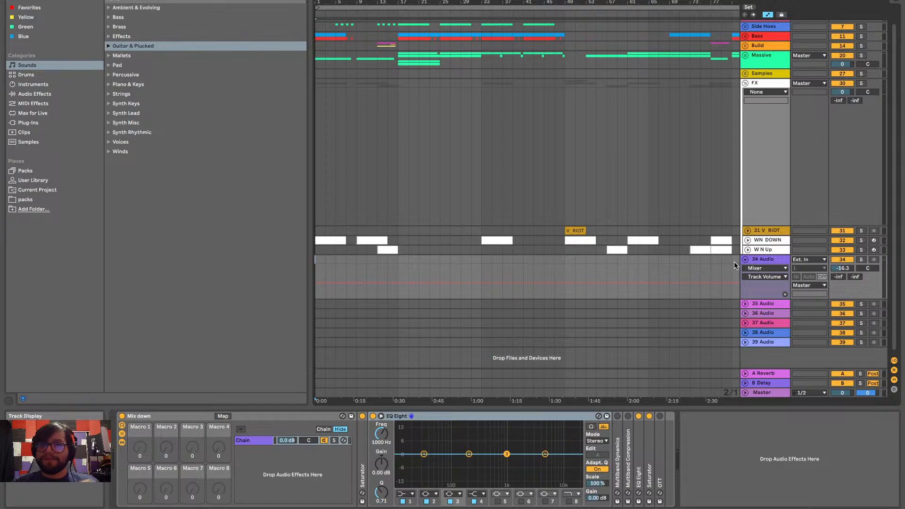
{"action": "key", "text": "space"}
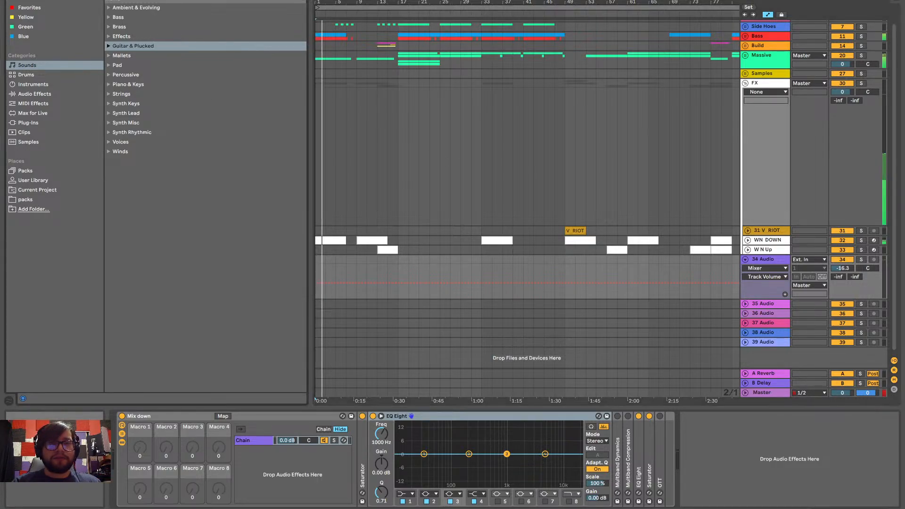
Search the sample browser for "fx" and look through the results for a suitable one-shot
{"action": "key", "text": "ctrl+f"}
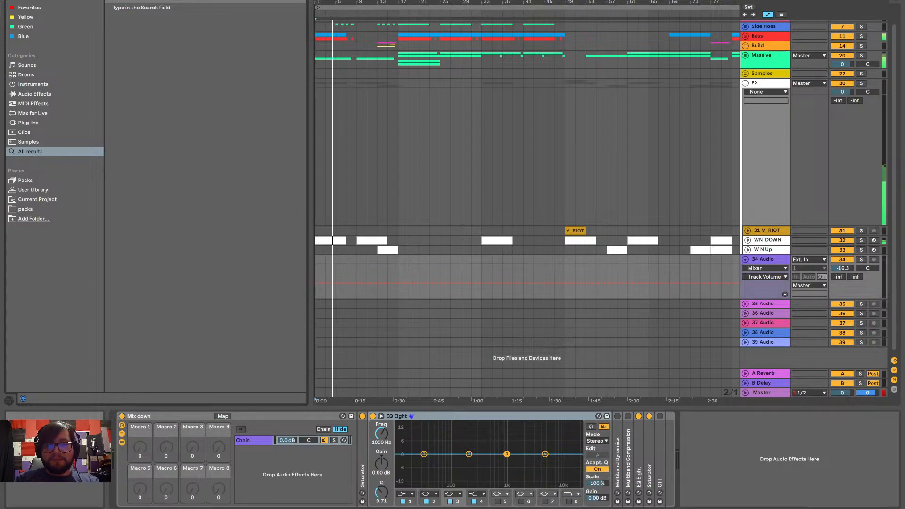
{"action": "type", "text": "fx"}
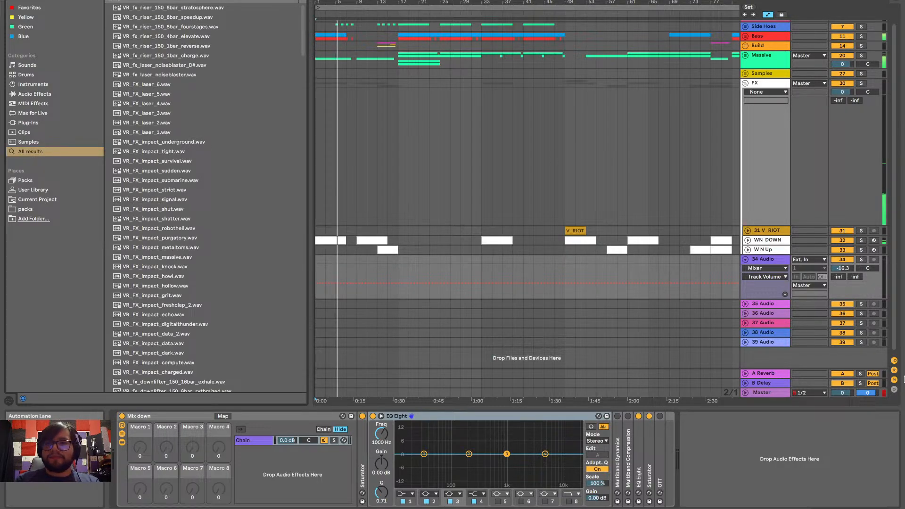
{"action": "left_click", "coordinate": [420, 277]}
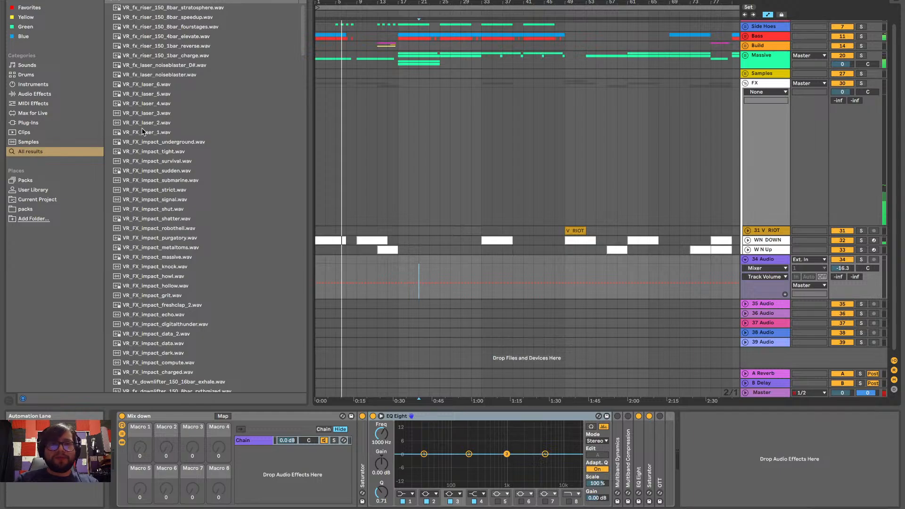
{"action": "scroll", "coordinate": [164, 189], "scroll_direction": "down", "scroll_amount": 15}
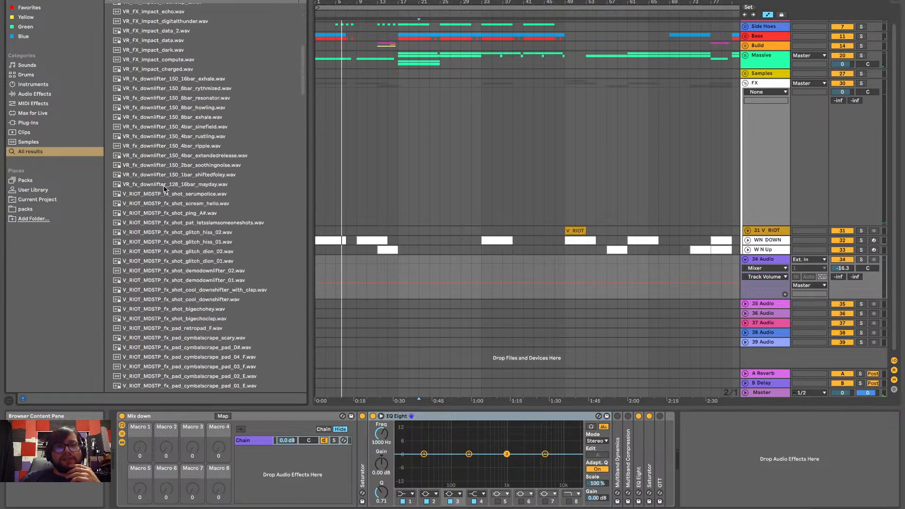
{"action": "scroll", "coordinate": [164, 189], "scroll_direction": "down", "scroll_amount": 15}
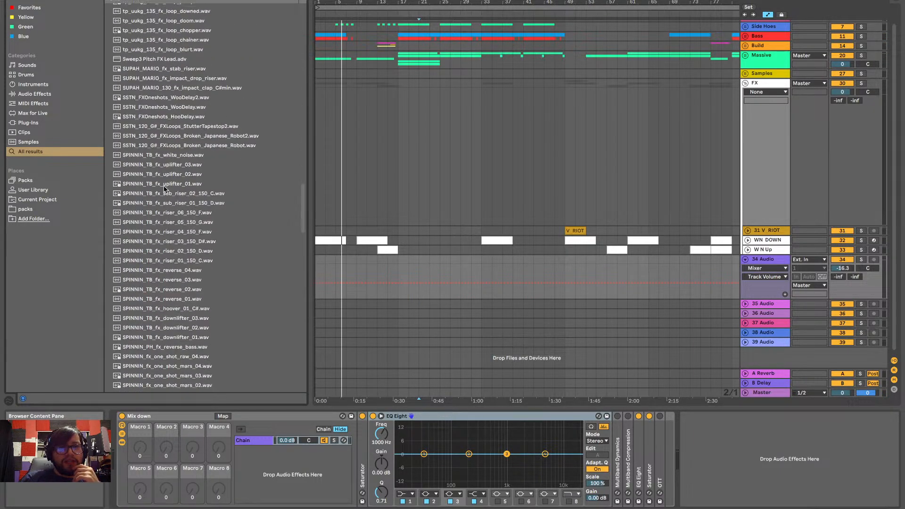
{"action": "scroll", "coordinate": [165, 189], "scroll_direction": "down", "scroll_amount": 5}
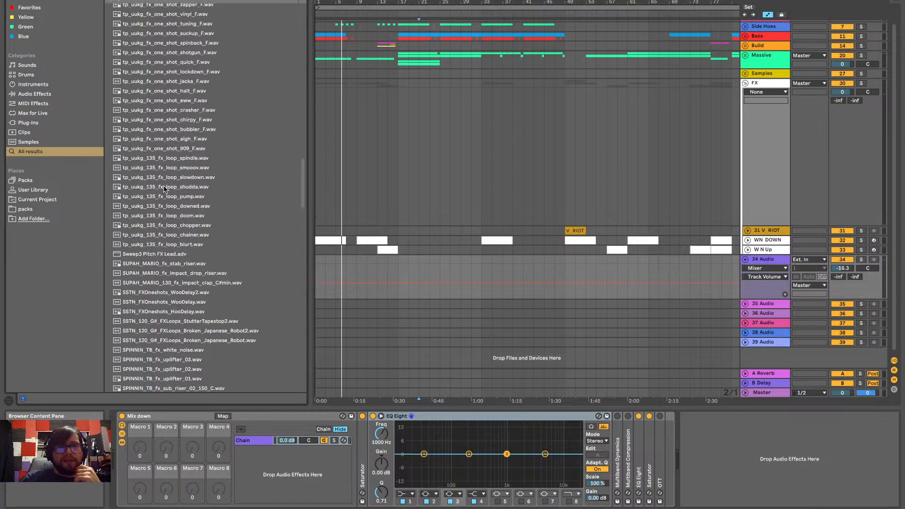
{"action": "scroll", "coordinate": [165, 189], "scroll_direction": "up", "scroll_amount": 5}
{"action": "scroll", "coordinate": [164, 189], "scroll_direction": "up", "scroll_amount": 3}
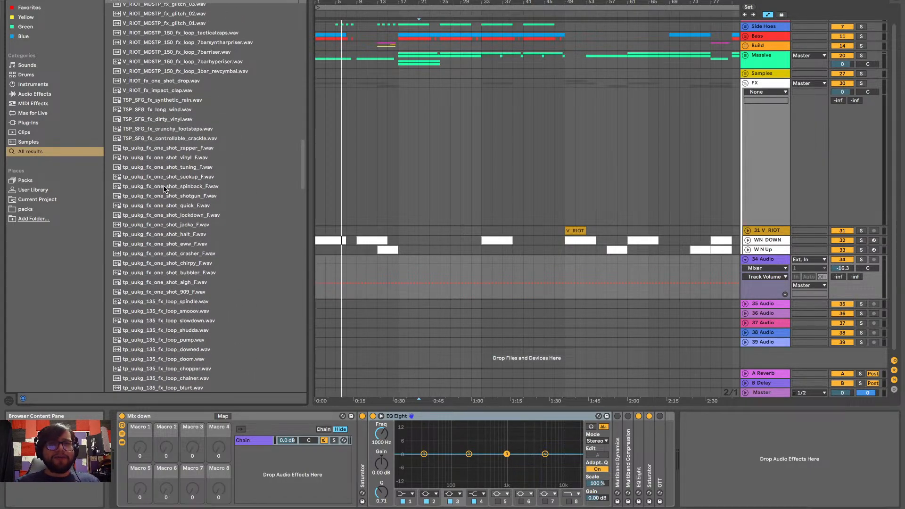
{"action": "scroll", "coordinate": [181, 185], "scroll_direction": "down", "scroll_amount": 5}
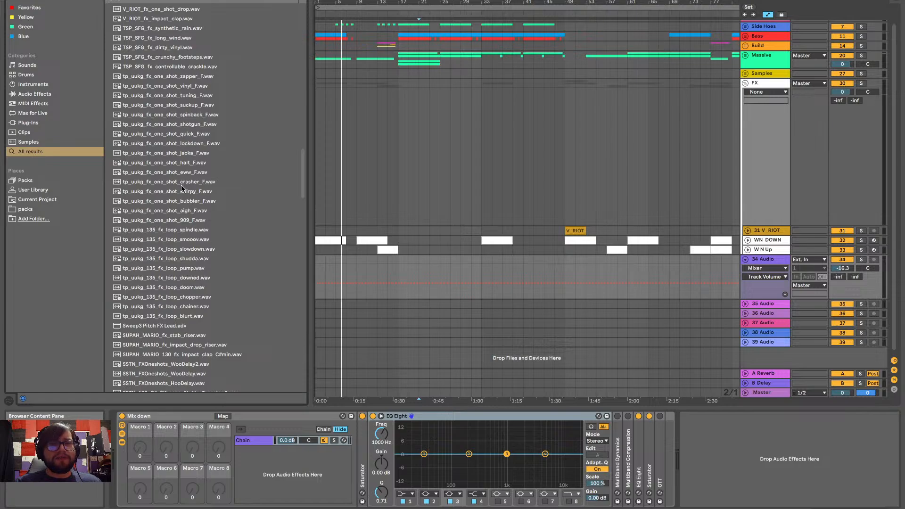
{"action": "scroll", "coordinate": [181, 185], "scroll_direction": "down", "scroll_amount": 5}
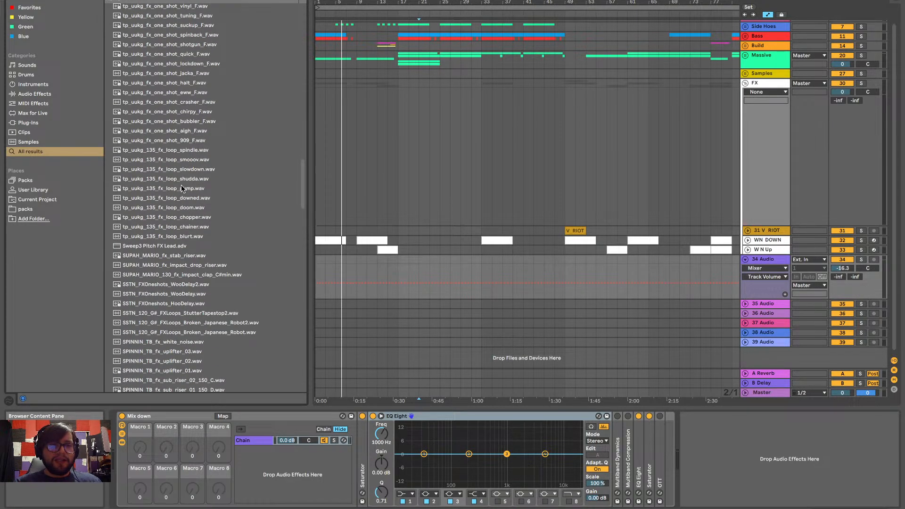
{"action": "scroll", "coordinate": [181, 185], "scroll_direction": "down", "scroll_amount": 12}
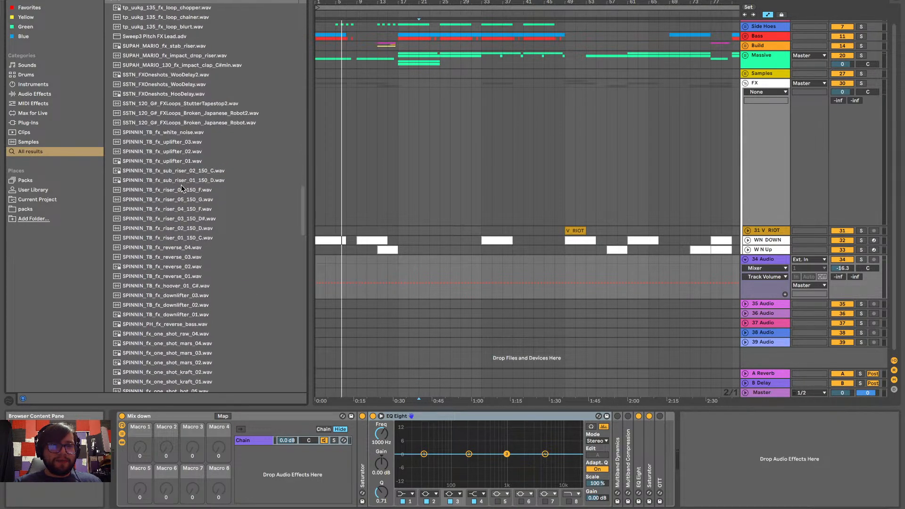
{"action": "scroll", "coordinate": [181, 184], "scroll_direction": "down", "scroll_amount": 12}
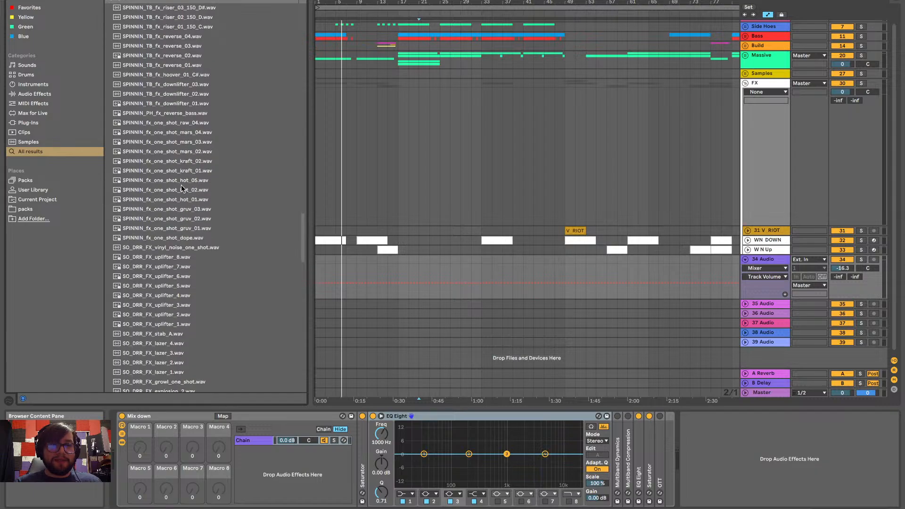
Audition several SPINNIN fx samples and place SPINNIN_fx_one_shot_hot_02.wav on track 34 at bar 9
{"action": "left_click", "coordinate": [182, 188]}
{"action": "left_click", "coordinate": [194, 103]}
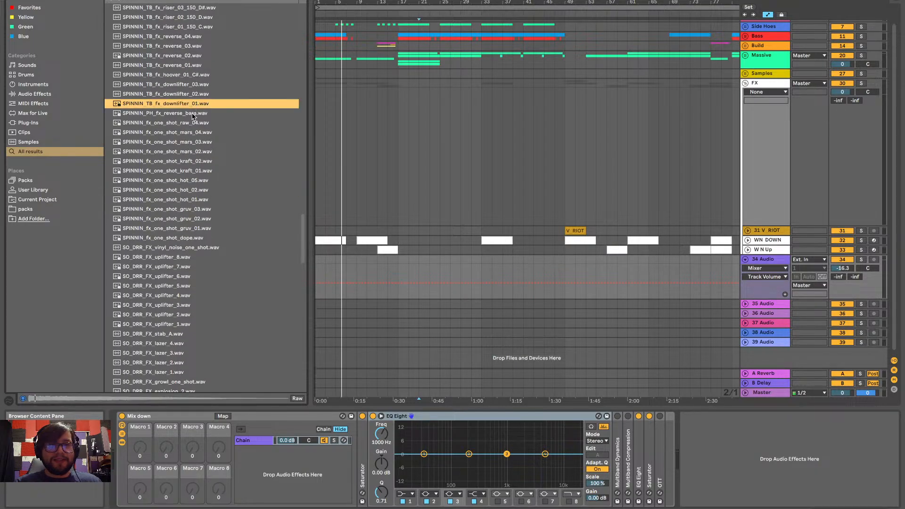
{"action": "left_click", "coordinate": [180, 208]}
{"action": "left_click", "coordinate": [182, 199]}
{"action": "left_click", "coordinate": [189, 190]}
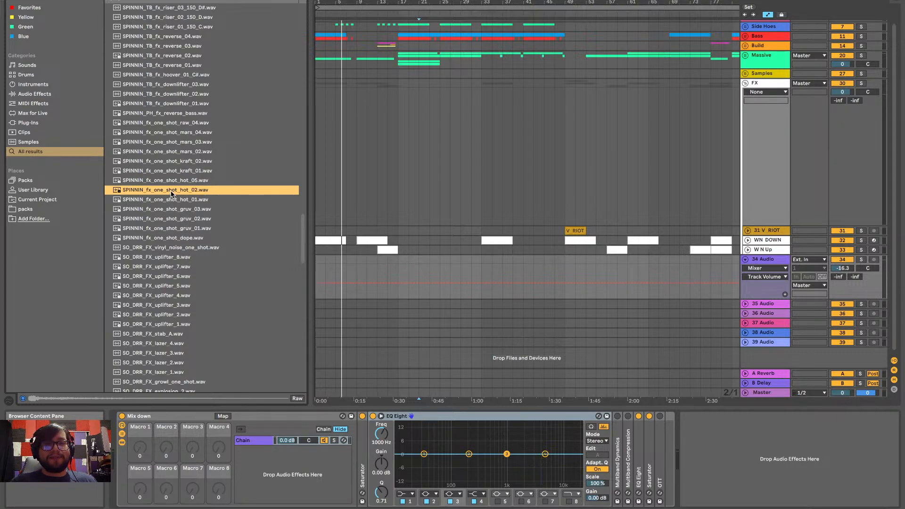
{"action": "left_click_drag", "start_coordinate": [206, 192], "coordinate": [356, 272]}
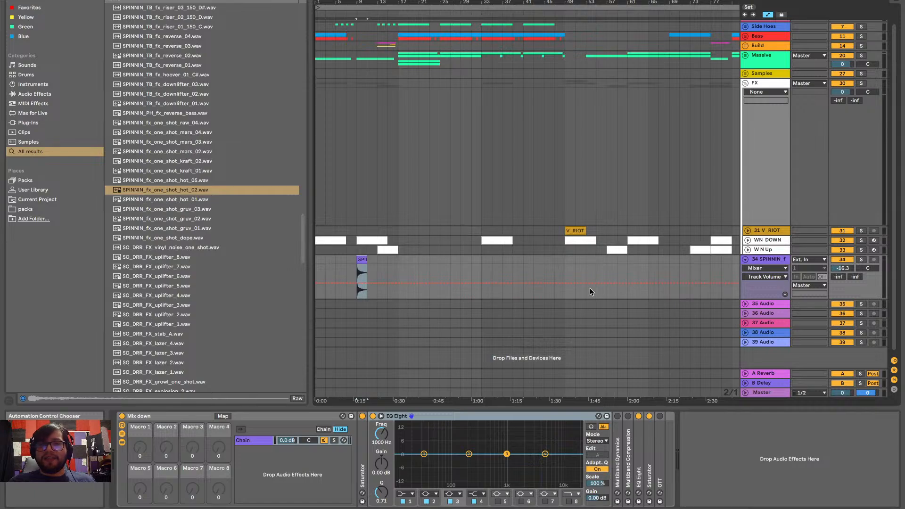
Play the new one-shot from bar 9 and set track 34's volume to -11.2 dB by ear
{"action": "scroll", "coordinate": [359, 203], "scroll_direction": "down", "scroll_amount": 1}
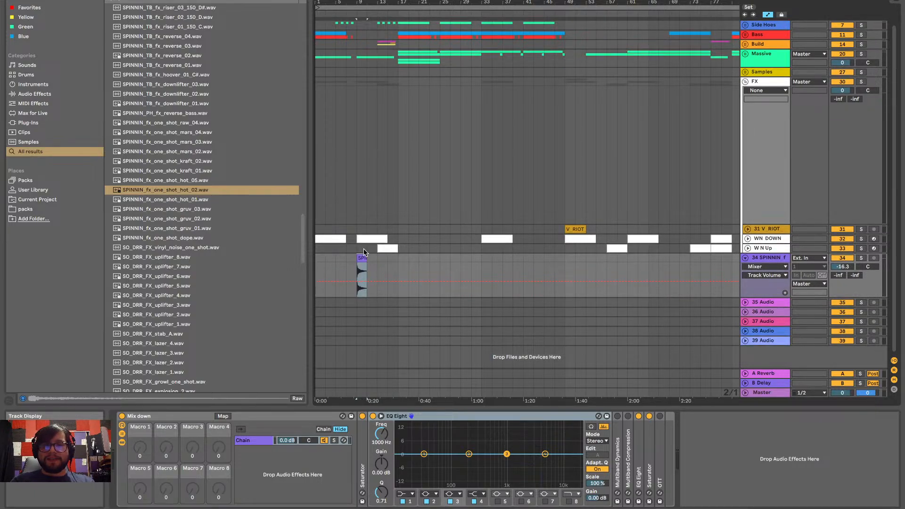
{"action": "scroll", "coordinate": [363, 247], "scroll_direction": "up", "scroll_amount": 10}
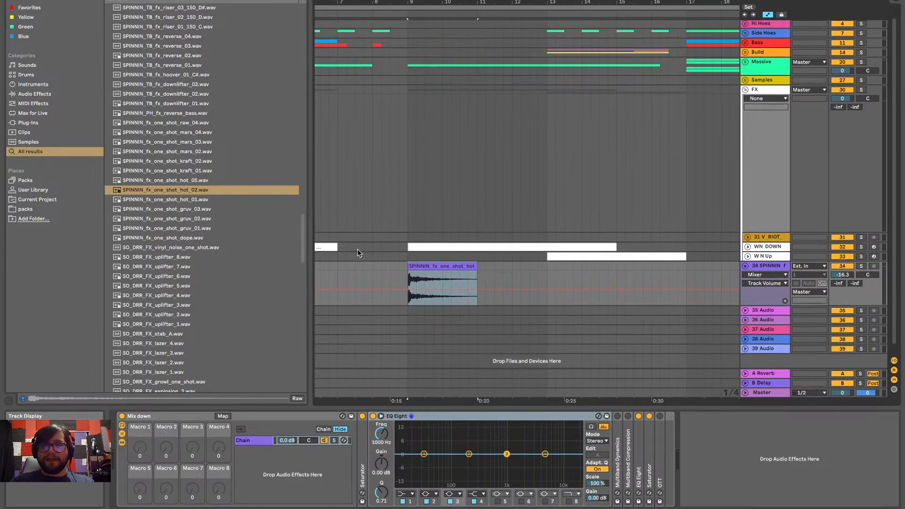
{"action": "left_click_drag", "start_coordinate": [845, 275], "coordinate": [844, 302]}
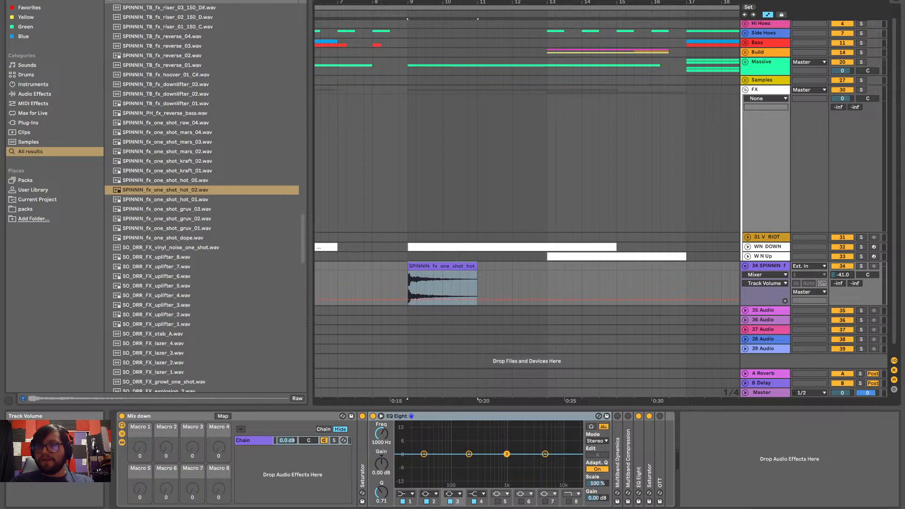
{"action": "key", "text": "space"}
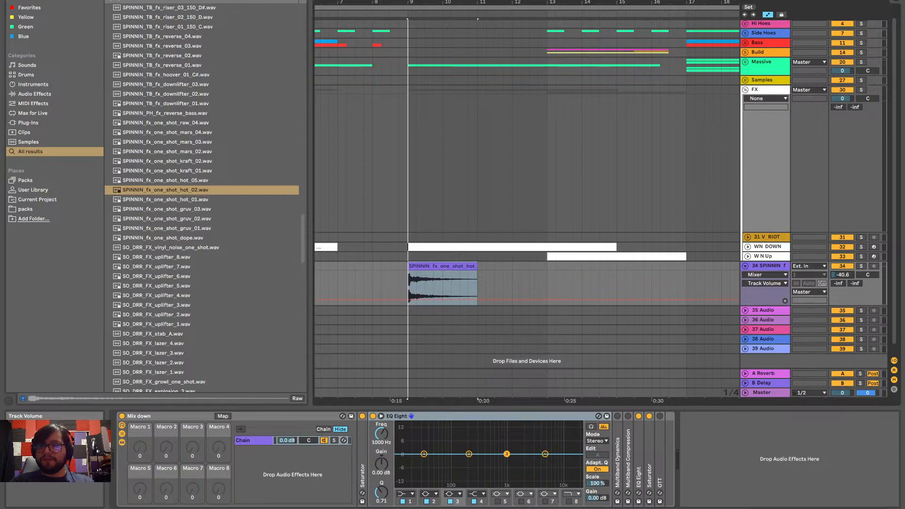
{"action": "left_click_drag", "start_coordinate": [843, 274], "coordinate": [842, 267]}
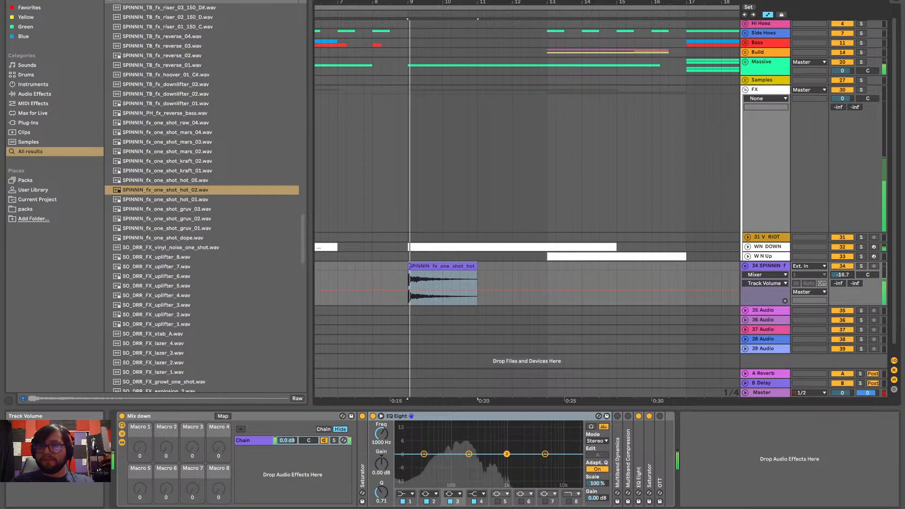
{"action": "left_click_drag", "start_coordinate": [842, 274], "coordinate": [842, 271]}
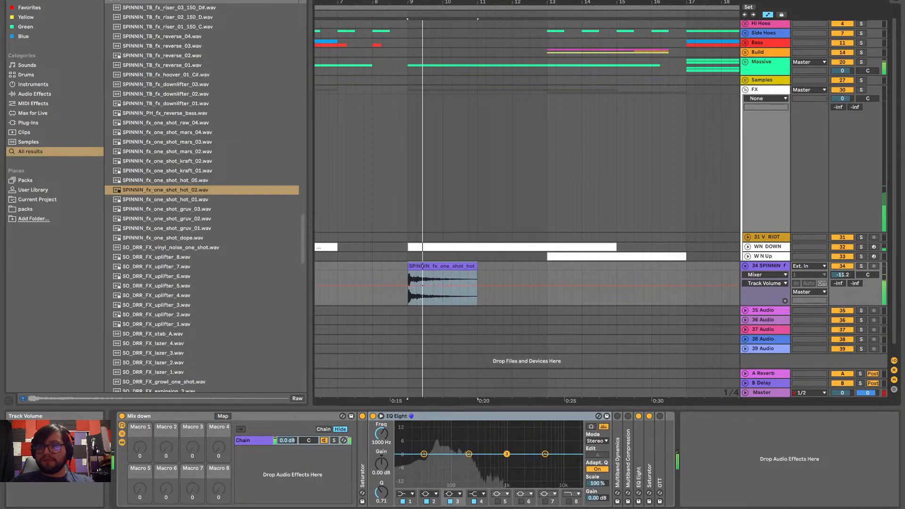
{"action": "left_click", "coordinate": [382, 272]}
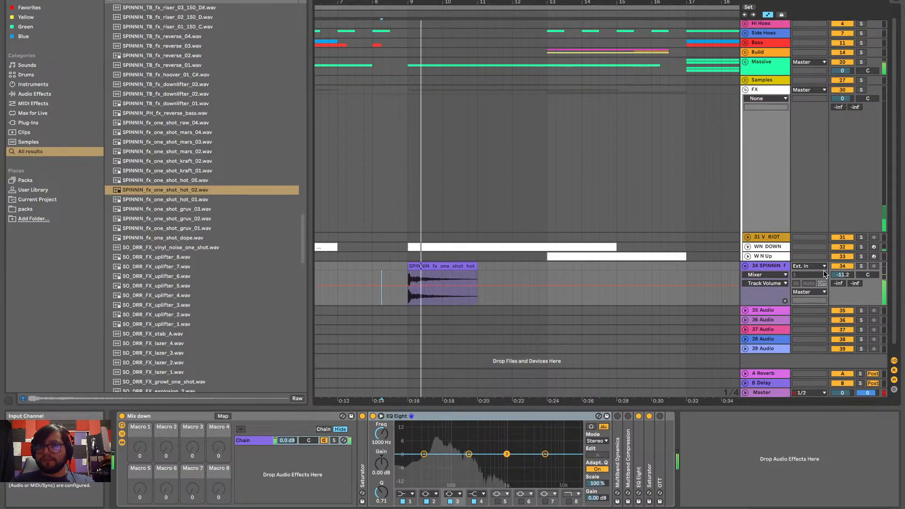
{"action": "scroll", "coordinate": [519, 267], "scroll_direction": "left", "scroll_amount": 5}
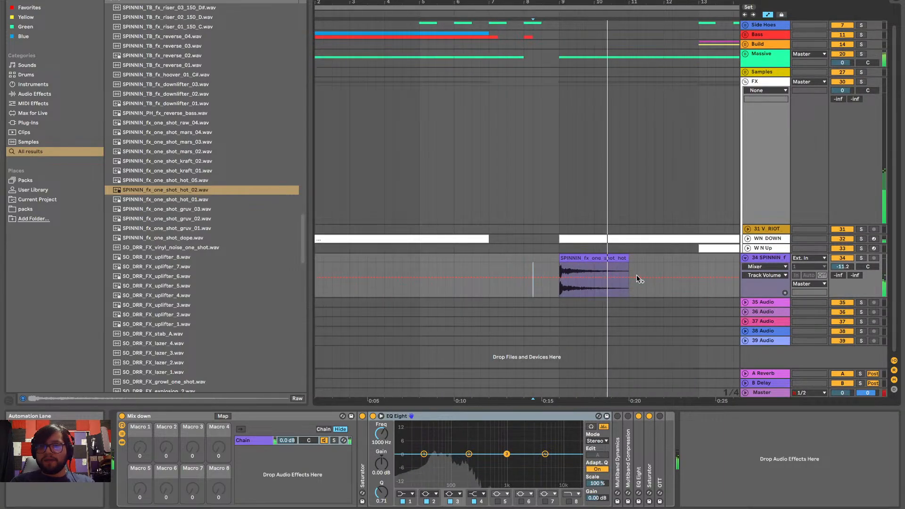
{"action": "scroll", "coordinate": [588, 246], "scroll_direction": "right", "scroll_amount": 2}
{"action": "scroll", "coordinate": [588, 246], "scroll_direction": "right", "scroll_amount": 1}
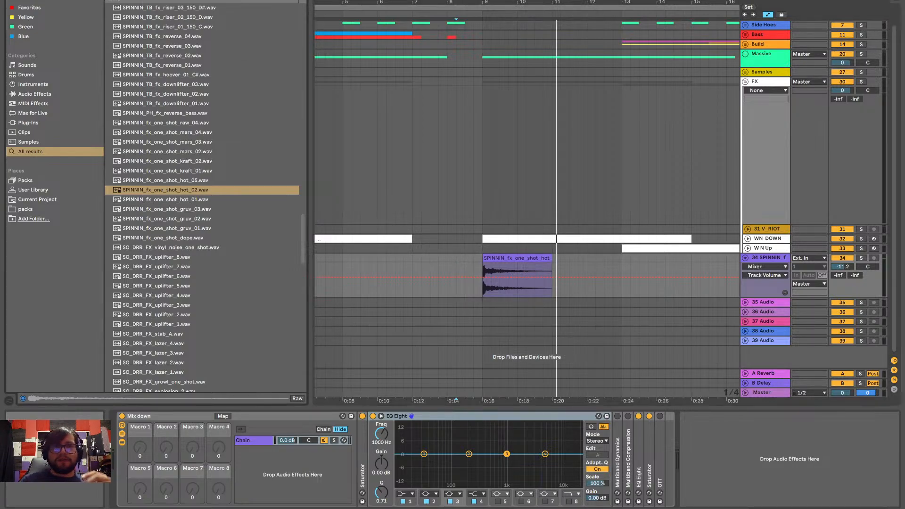
Search the sample browser for "cymbal" and audition the VR_drum_cymbal crash and china samples
{"action": "key", "text": "ctrl+f"}
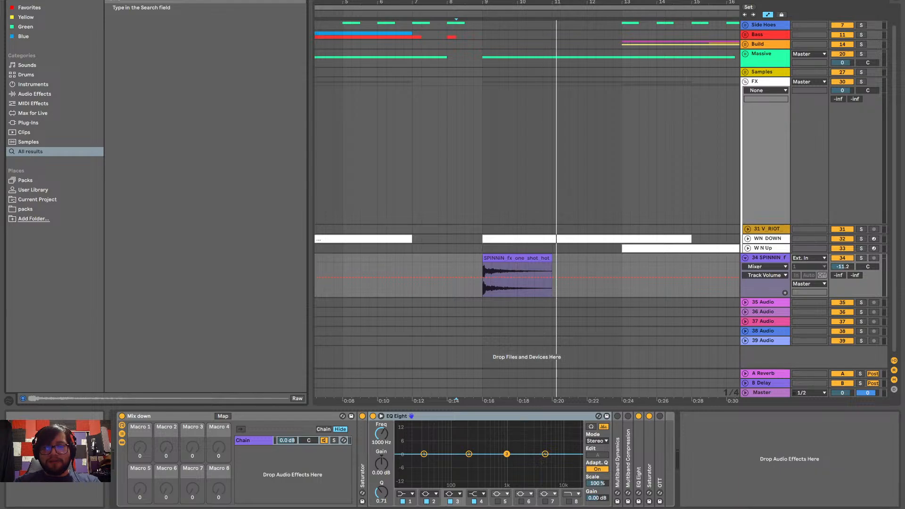
{"action": "type", "text": "cymbal"}
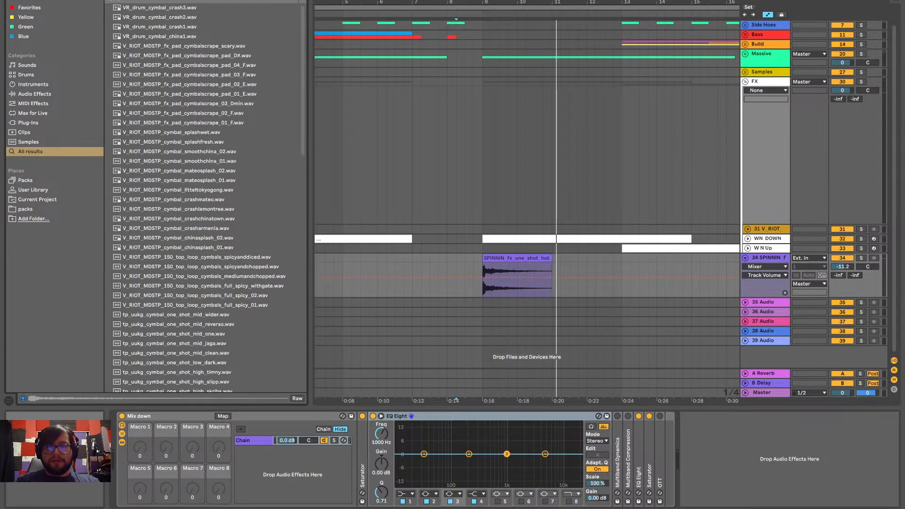
{"action": "left_click", "coordinate": [131, 8]}
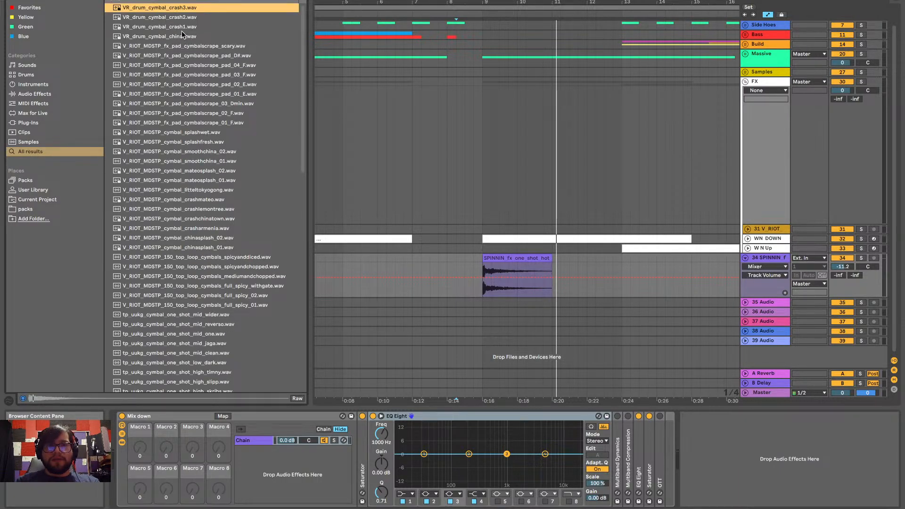
{"action": "left_click", "coordinate": [174, 26]}
{"action": "left_click", "coordinate": [188, 66]}
{"action": "scroll", "coordinate": [188, 66], "scroll_direction": "down", "scroll_amount": 1}
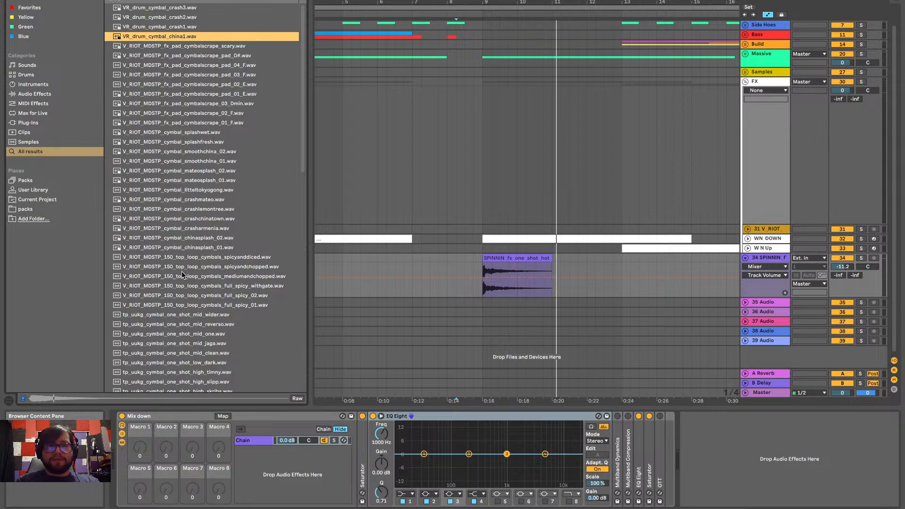
{"action": "scroll", "coordinate": [182, 270], "scroll_direction": "down", "scroll_amount": 12}
Audition and compare the SPINNIN cymbal one-shots, including raw_02, mars, dope_03 and dope_01, and OS_HAF_Trappa_Cymbal.wav
{"action": "left_click", "coordinate": [199, 133]}
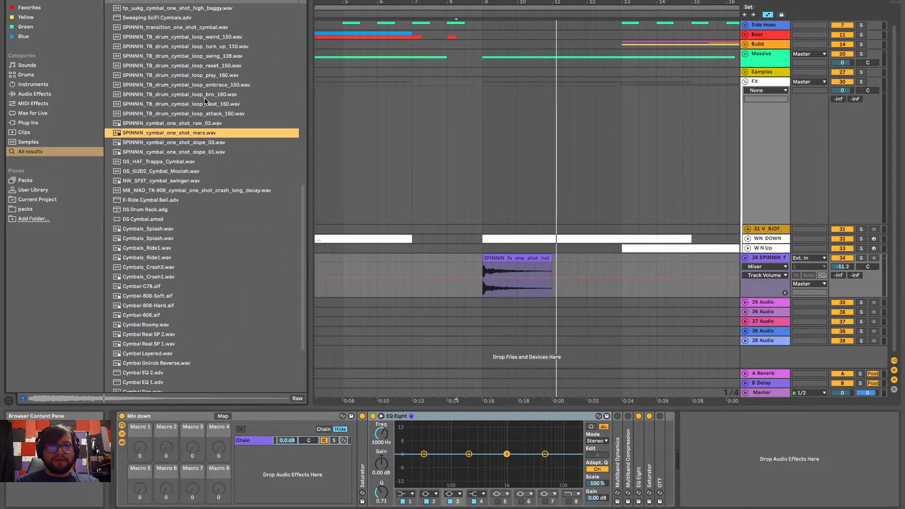
{"action": "left_click", "coordinate": [184, 143]}
{"action": "left_click", "coordinate": [195, 134]}
{"action": "left_click", "coordinate": [202, 127]}
{"action": "key", "text": "Down"}
{"action": "key", "text": "Down"}
{"action": "key", "text": "Down"}
{"action": "key", "text": "Down"}
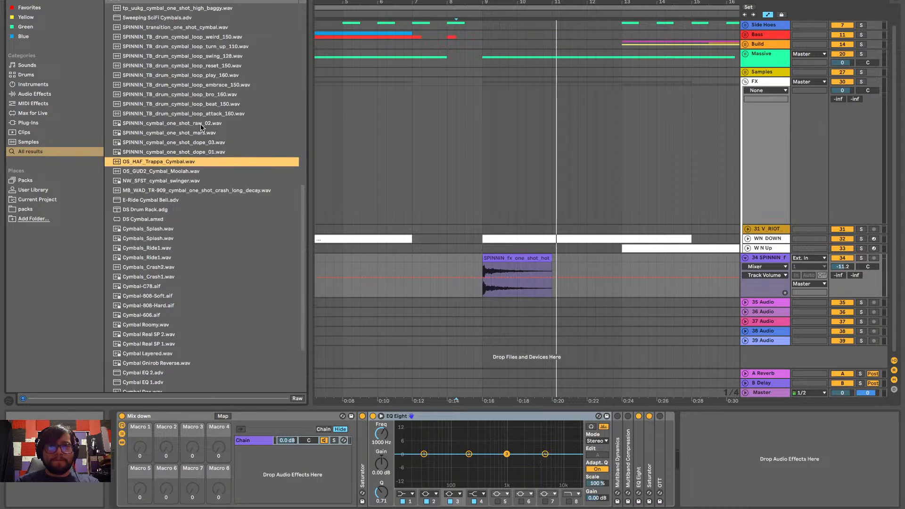
{"action": "key", "text": "Up"}
{"action": "key", "text": "Up"}
{"action": "key", "text": "Up"}
Audition the cymbals after the SPINNIN one-shots and select MB_WAD_TR-909_cymbal_one_shot_crash_long_decay.wav
{"action": "key", "text": "Down"}
{"action": "key", "text": "Down"}
{"action": "key", "text": "Down"}
{"action": "key", "text": "Down"}
{"action": "key", "text": "Down"}
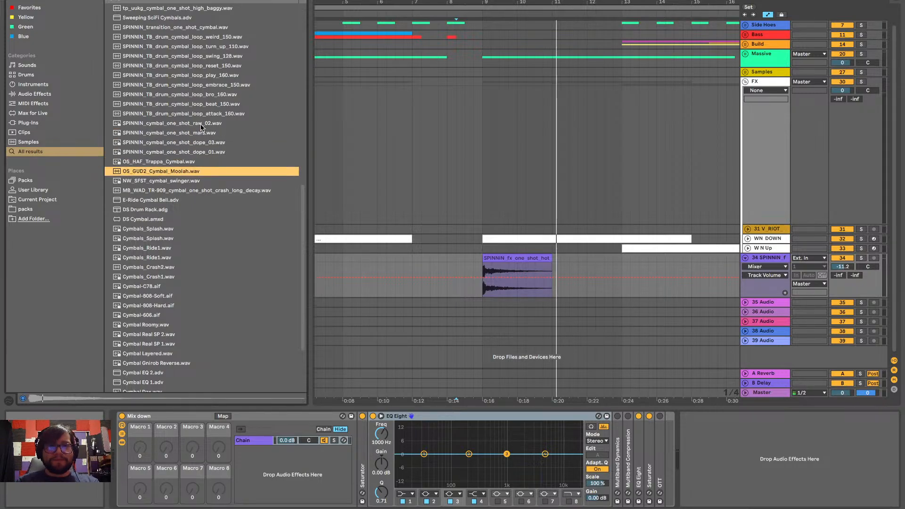
{"action": "key", "text": "Down"}
{"action": "key", "text": "Down"}
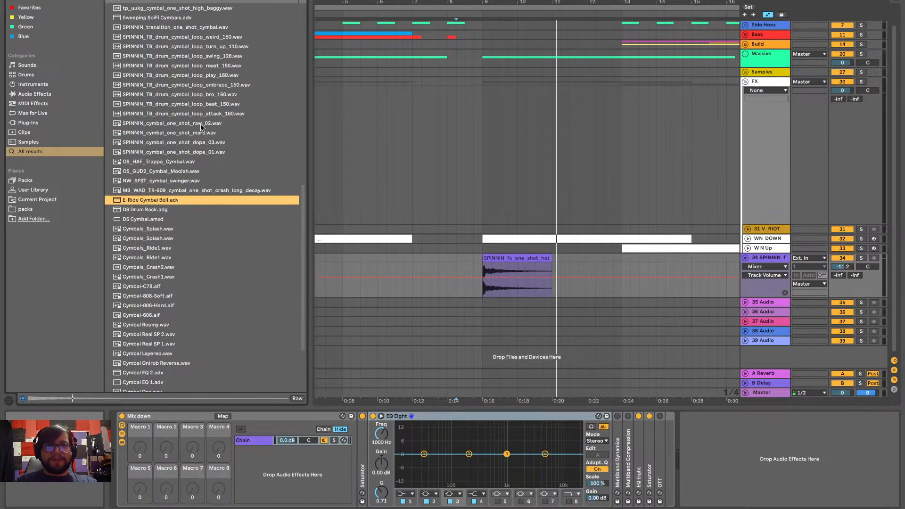
{"action": "key", "text": "Up"}
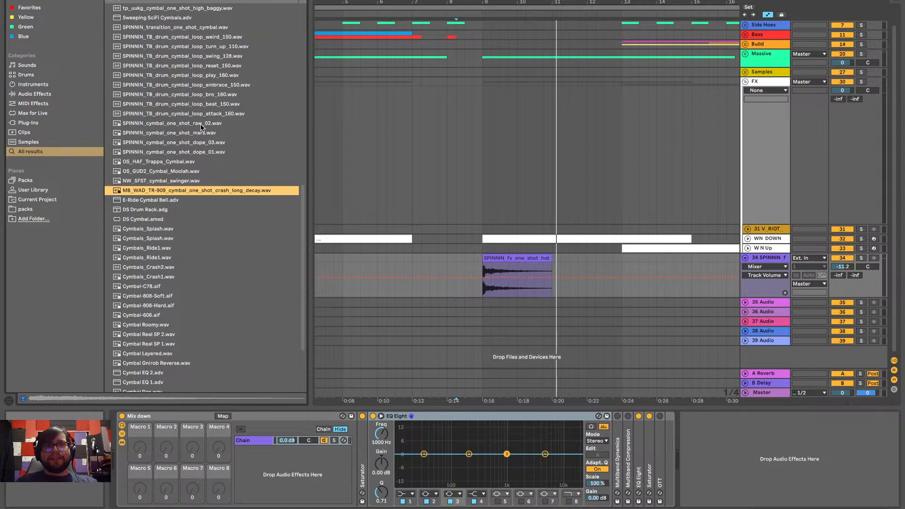
{"action": "key", "text": "Down"}
{"action": "key", "text": "Up"}
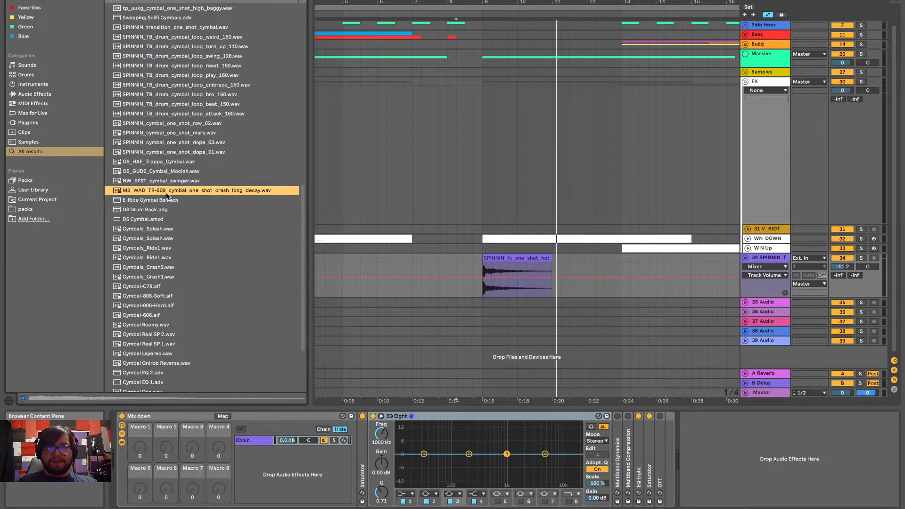
Place the TR-909 long-decay crash on track 35 at beat 8.3, just before the bar 9 one-shot, and unfold the track
{"action": "mouse_move", "coordinate": [221, 191]}
{"action": "left_mouse_down"}
{"action": "mouse_move", "coordinate": [343, 229]}
{"action": "mouse_move", "coordinate": [448, 303]}
{"action": "mouse_move", "coordinate": [468, 313]}
{"action": "mouse_move", "coordinate": [468, 304]}
{"action": "left_mouse_up"}
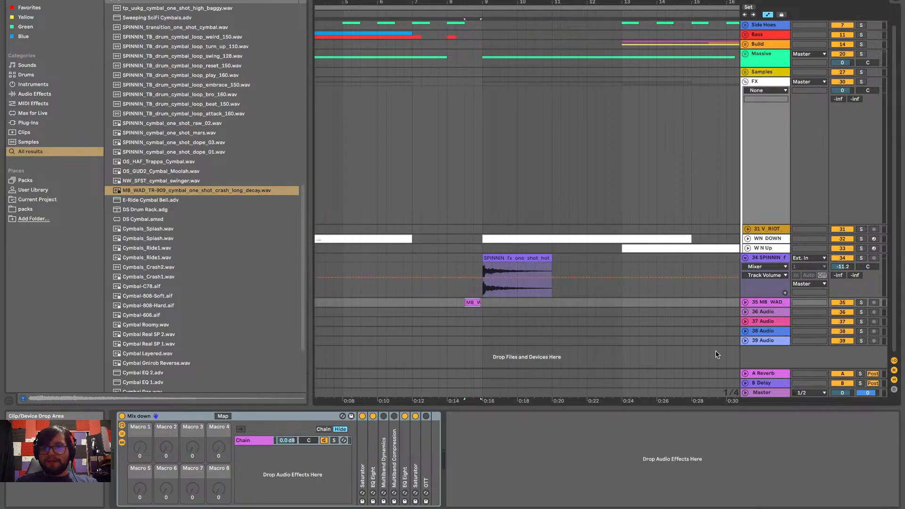
{"action": "left_click", "coordinate": [745, 303]}
{"action": "scroll", "coordinate": [456, 323], "scroll_direction": "up", "scroll_amount": 10}
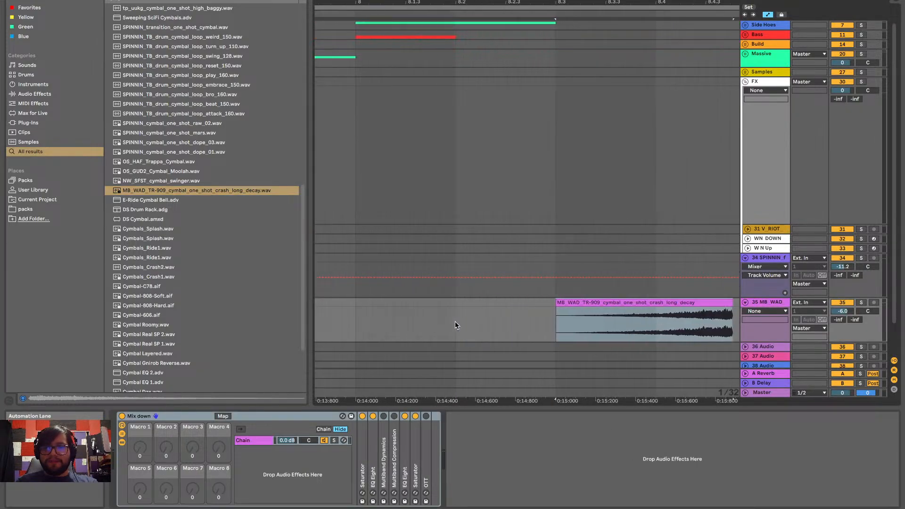
Trim the start of the reversed TR-909 crash on track 35, align its end with bar 9 and play the transition
{"action": "scroll", "coordinate": [673, 306], "scroll_direction": "right", "scroll_amount": 3}
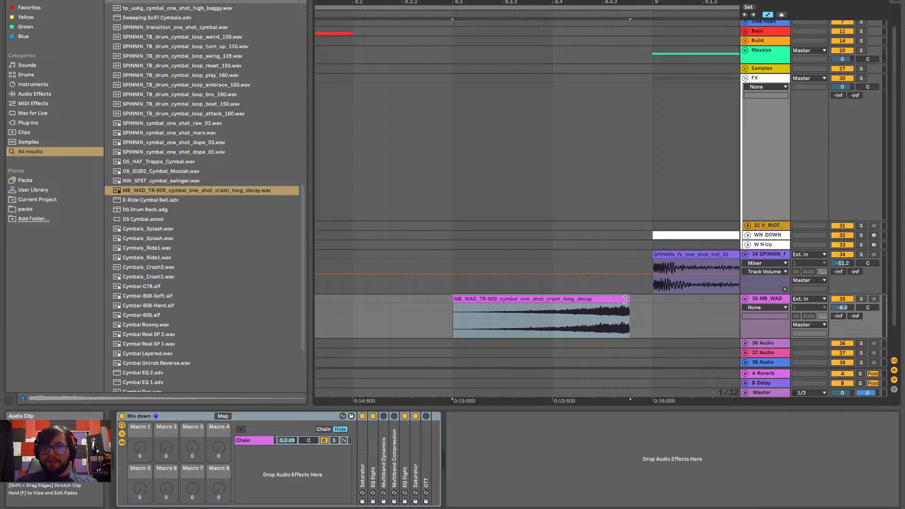
{"action": "mouse_move", "coordinate": [624, 299]}
{"action": "left_mouse_down"}
{"action": "mouse_move", "coordinate": [583, 305]}
{"action": "mouse_move", "coordinate": [639, 299]}
{"action": "left_mouse_up"}
{"action": "key", "text": "space"}
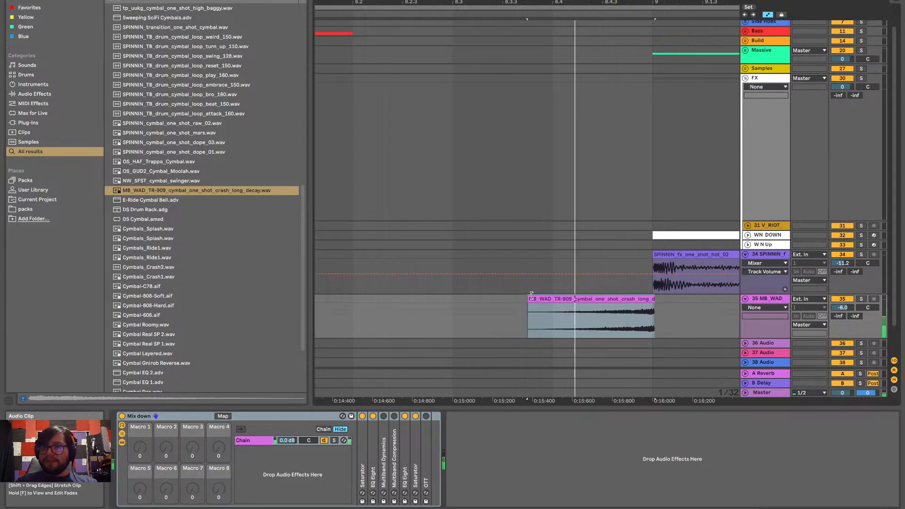
{"action": "scroll", "coordinate": [532, 296], "scroll_direction": "down", "scroll_amount": 2}
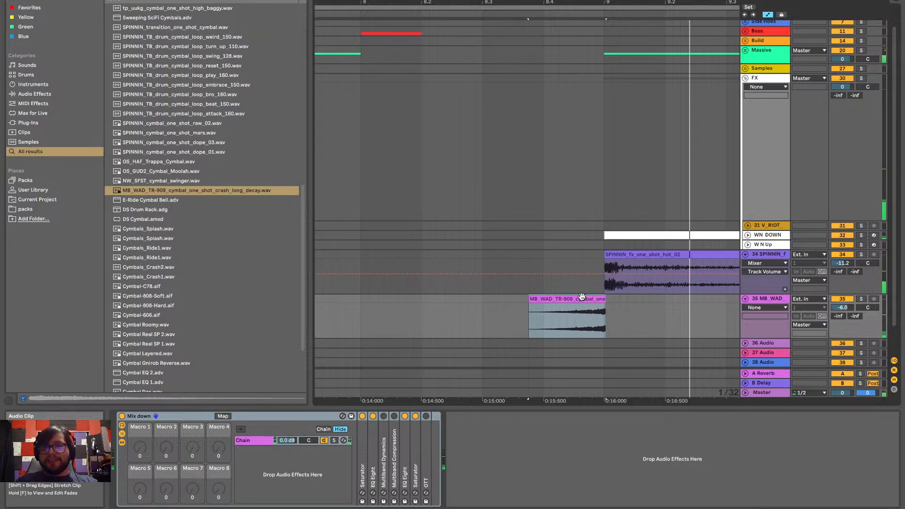
{"action": "left_click_drag", "start_coordinate": [580, 297], "coordinate": [558, 301]}
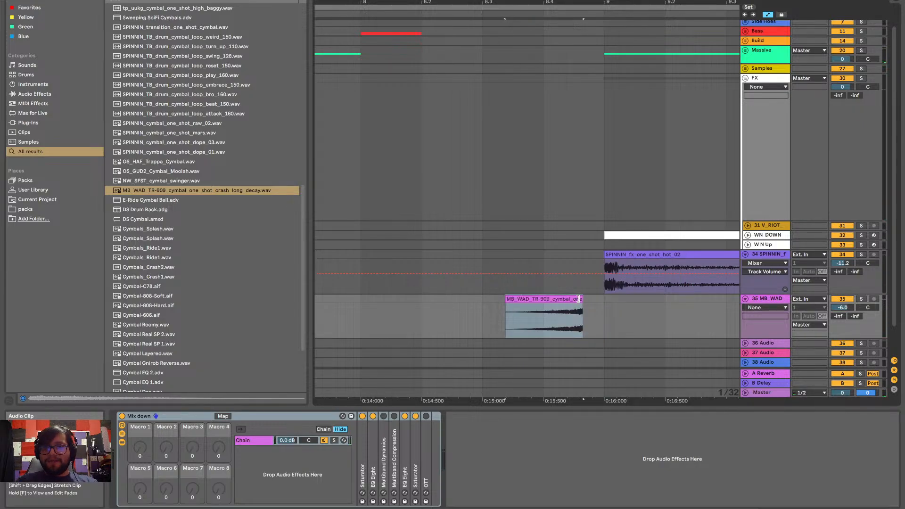
{"action": "left_click_drag", "start_coordinate": [577, 299], "coordinate": [600, 301]}
{"action": "key", "text": "space"}
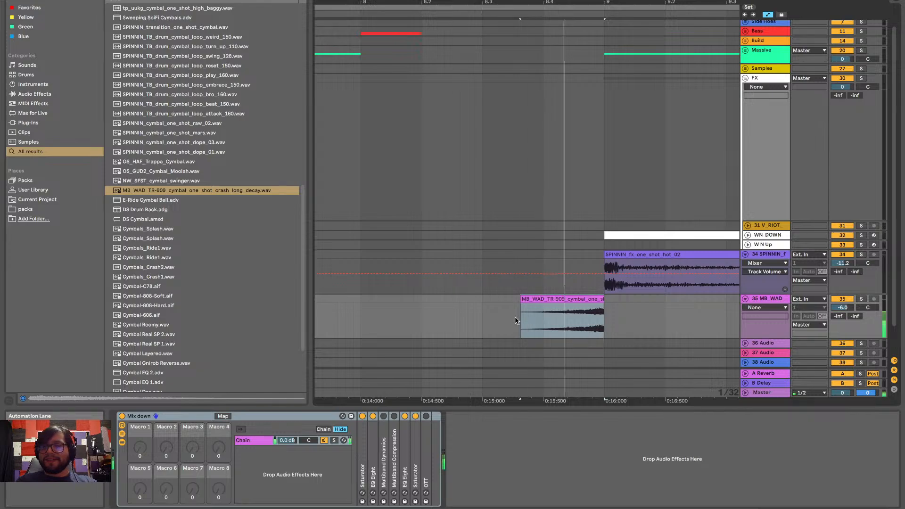
{"action": "scroll", "coordinate": [513, 318], "scroll_direction": "down", "scroll_amount": 5}
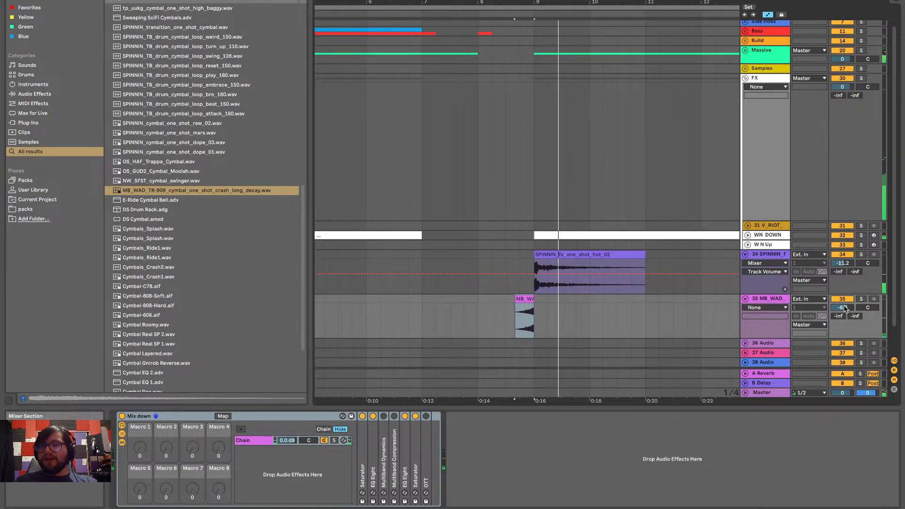
Lower the volume of the TR-909 crash track to about -30.6 dB while replaying the transition
{"action": "left_click_drag", "start_coordinate": [843, 309], "coordinate": [845, 319]}
{"action": "key", "text": "space"}
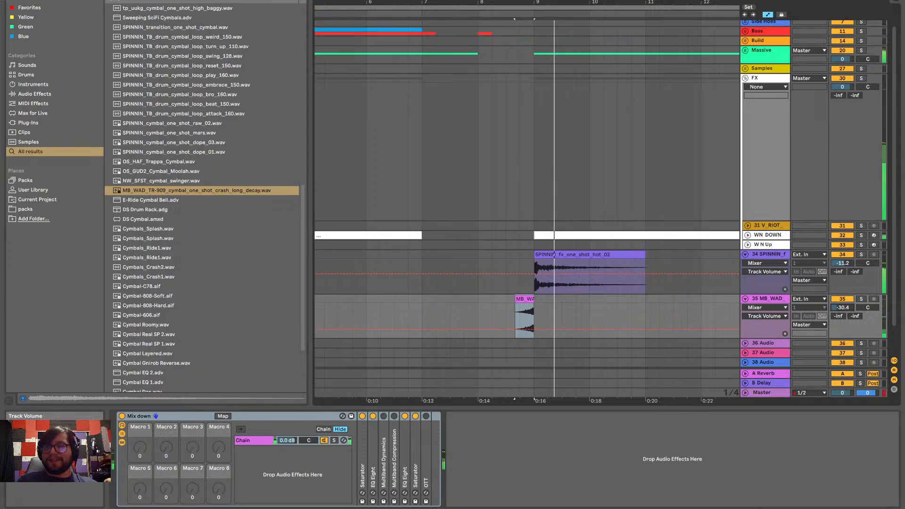
{"action": "key", "text": "space"}
{"action": "key", "text": "space"}
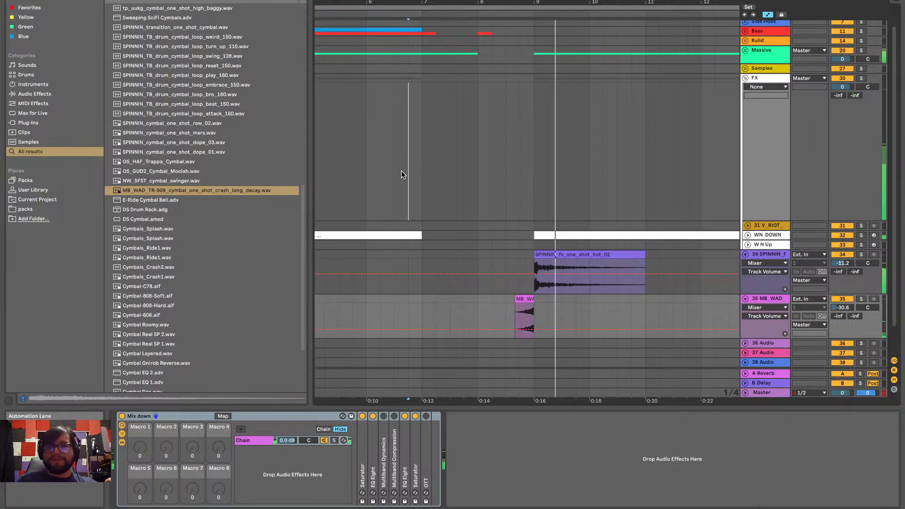
Stop playback and delete the TR-909 crash clip before bar 9 from track 35
{"action": "left_click", "coordinate": [401, 171]}
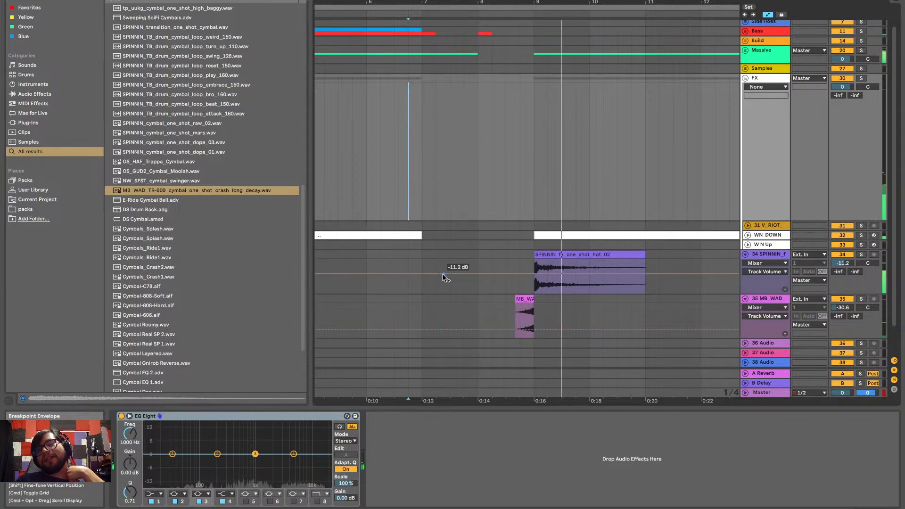
{"action": "key", "text": "space"}
{"action": "left_click", "coordinate": [525, 298]}
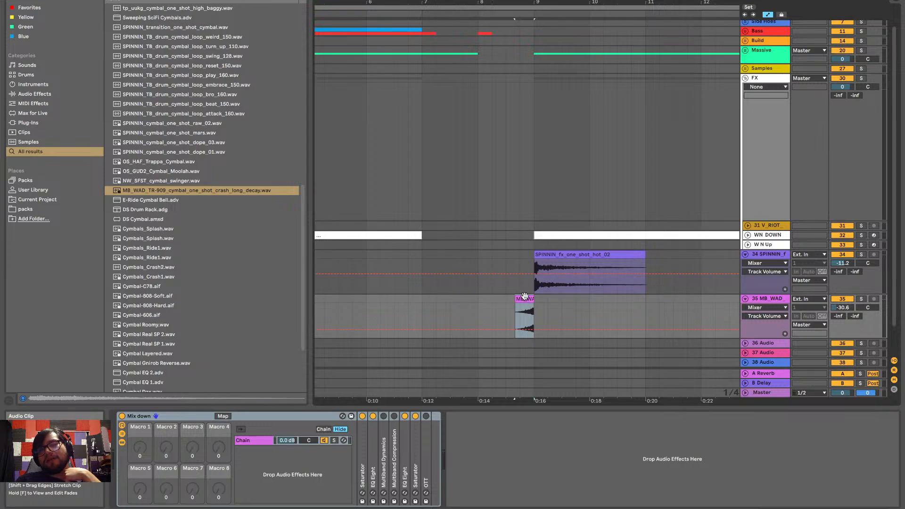
{"action": "key", "text": "ctrl+z"}
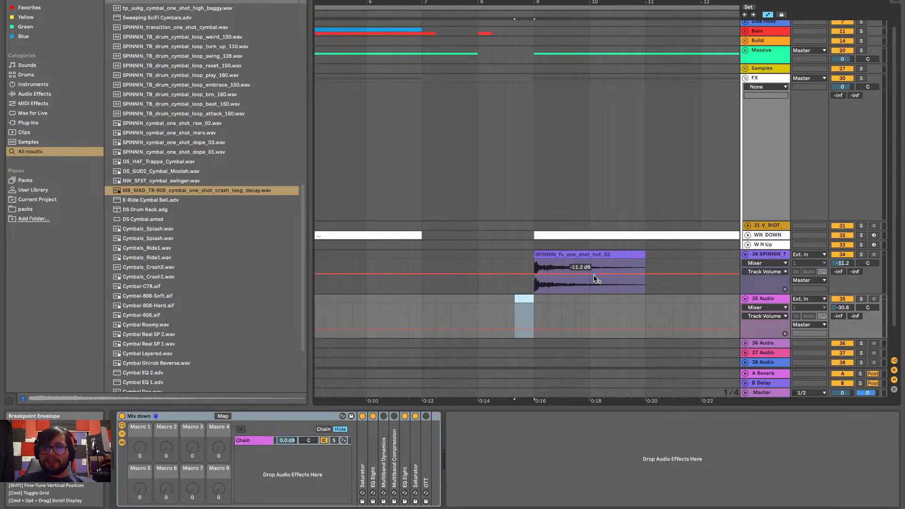
Play the arrangement from bar 8 to hear the SPINNIN one-shot at bar 9 on its own
{"action": "left_click", "coordinate": [539, 255]}
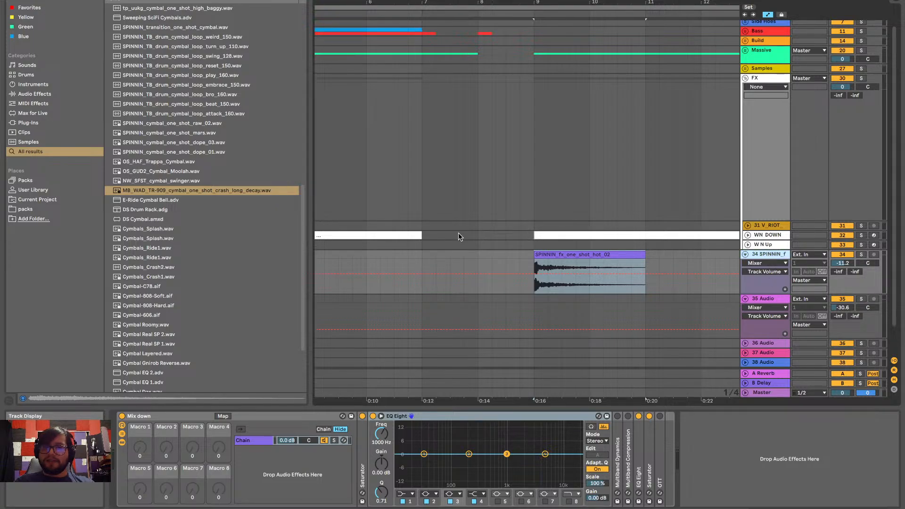
{"action": "scroll", "coordinate": [460, 237], "scroll_direction": "down", "scroll_amount": 4, "text": "ctrl"}
{"action": "left_click", "coordinate": [472, 245]}
{"action": "key", "text": "space"}
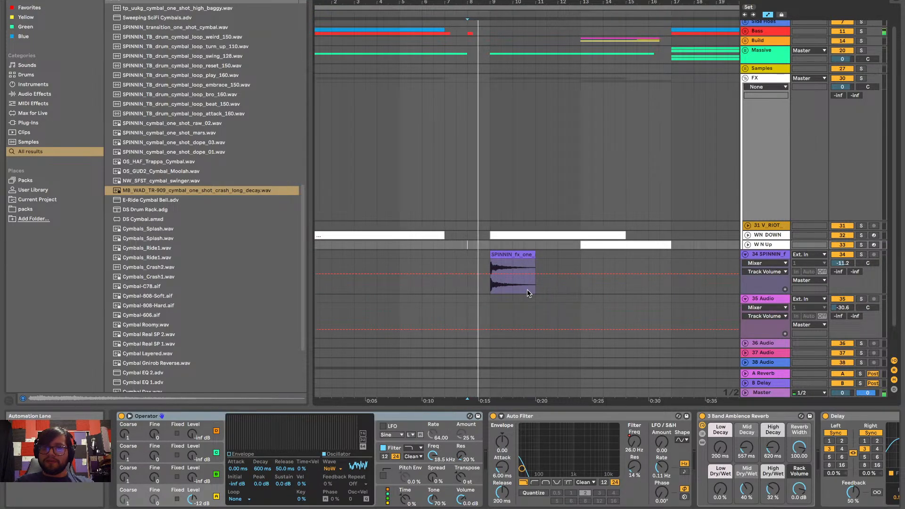
{"action": "scroll", "coordinate": [527, 292], "scroll_direction": "right", "scroll_amount": 2}
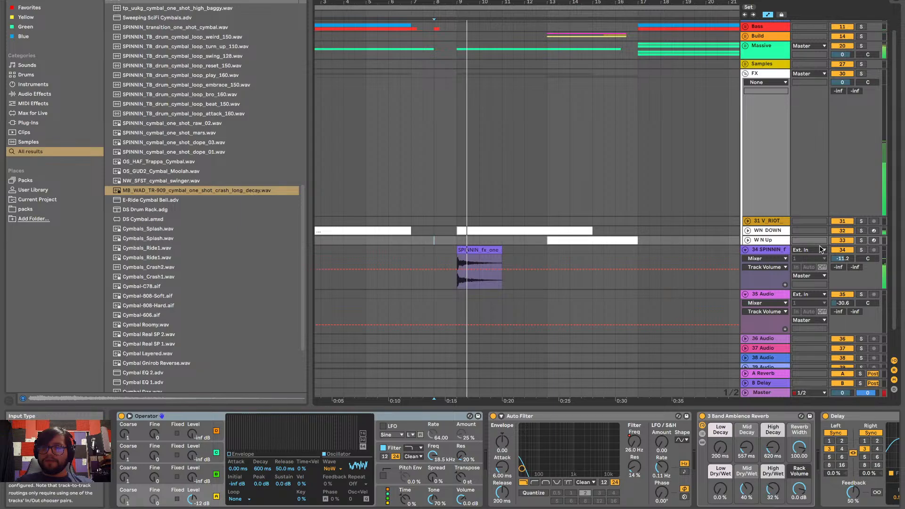
Copy the SPINNIN_fx_one_shot_hot_02 clip at bar 9 and paste it midway through bar 6 on track 34
{"action": "left_click", "coordinate": [469, 249]}
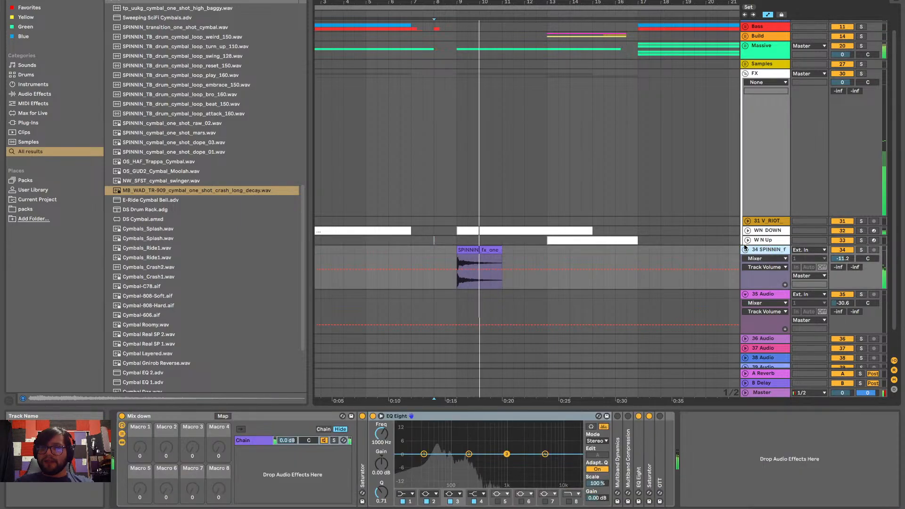
{"action": "key", "text": "space"}
{"action": "left_click", "coordinate": [468, 249]}
{"action": "key", "text": "super+c"}
{"action": "left_click", "coordinate": [401, 250]}
{"action": "key", "text": "super+v"}
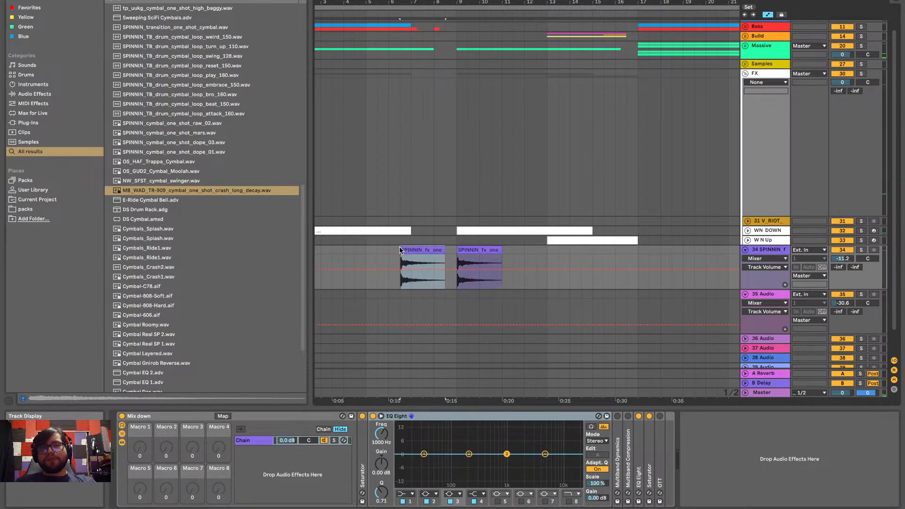
Reverse the copied one-shot and fit it from beat 7.2 to the start of bar 9, against the original clip
{"action": "key", "text": "r"}
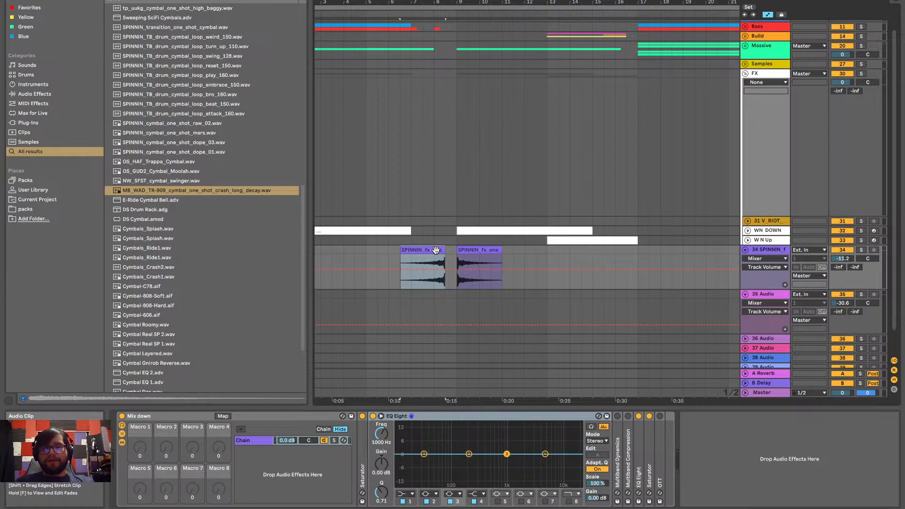
{"action": "scroll", "coordinate": [435, 250], "scroll_direction": "up", "scroll_amount": 5}
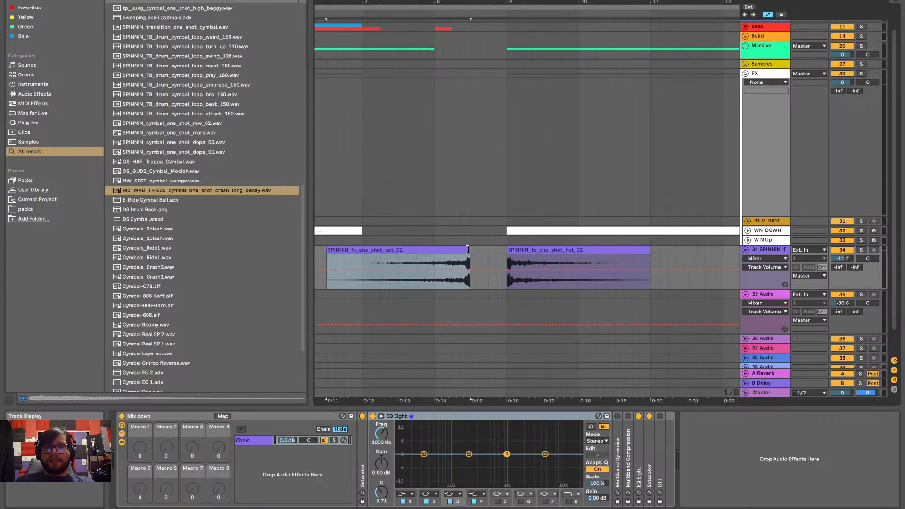
{"action": "mouse_move", "coordinate": [468, 248]}
{"action": "left_mouse_down"}
{"action": "mouse_move", "coordinate": [436, 249]}
{"action": "mouse_move", "coordinate": [485, 254]}
{"action": "left_mouse_up"}
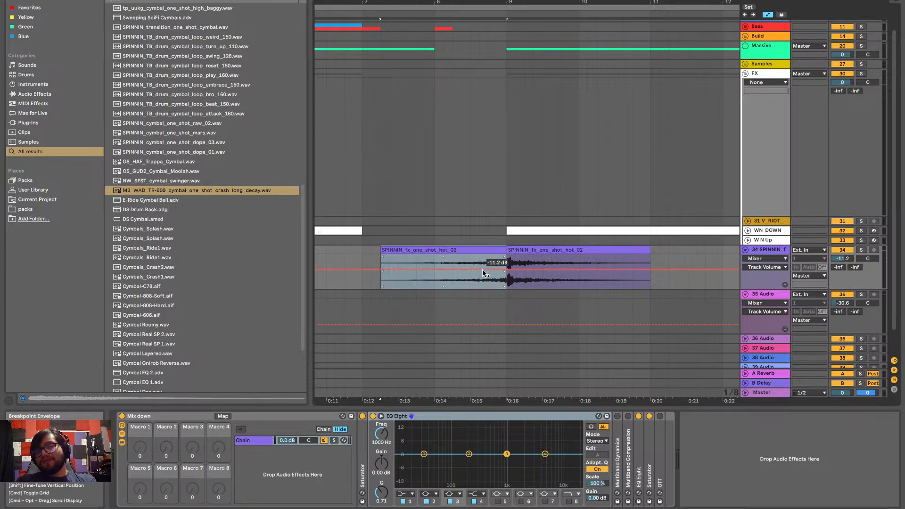
Hide automation, add a fade-in across the whole reversed one-shot and play the transition from bar 7
{"action": "key", "text": "a"}
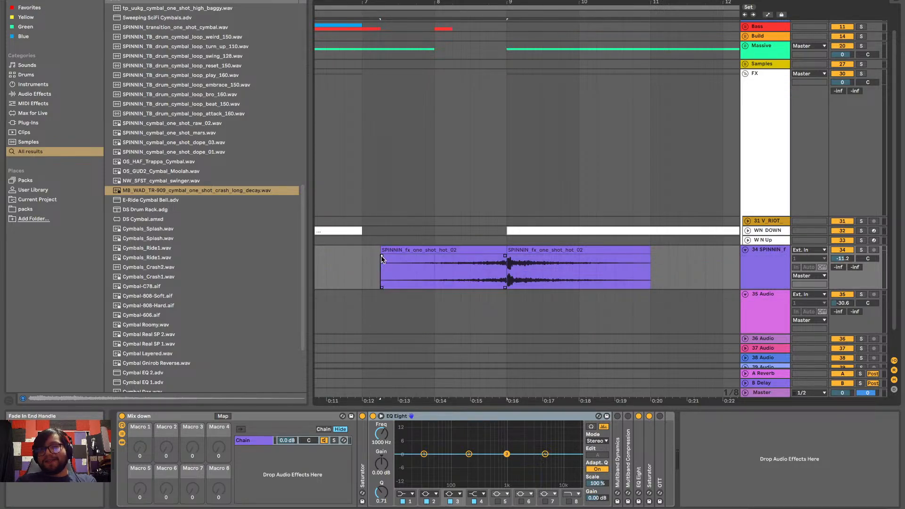
{"action": "left_click_drag", "start_coordinate": [382, 258], "coordinate": [514, 238]}
{"action": "left_click", "coordinate": [363, 263]}
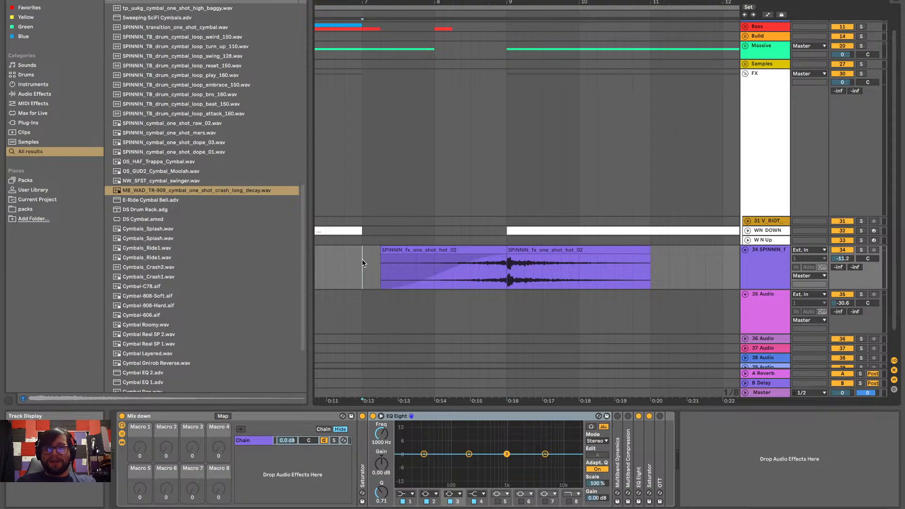
{"action": "key", "text": "space"}
{"action": "scroll", "coordinate": [482, 295], "scroll_direction": "down", "scroll_amount": 2}
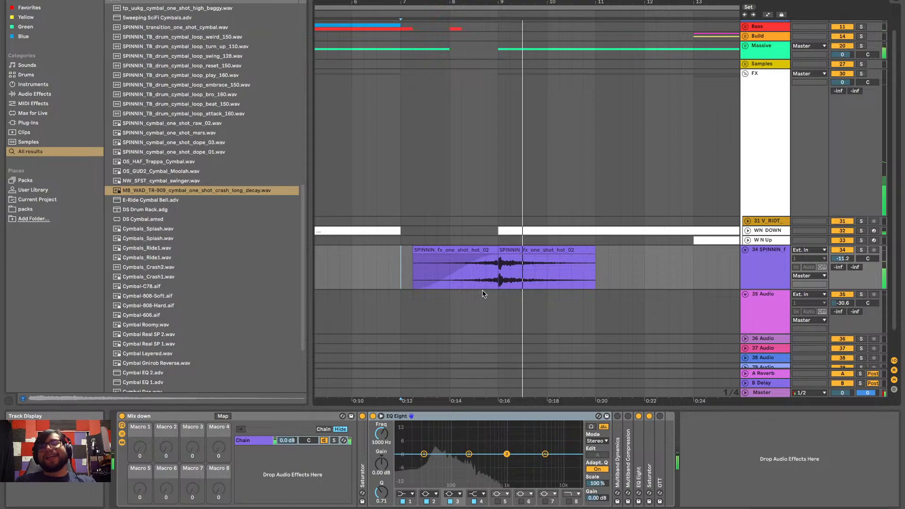
{"action": "key", "text": "space"}
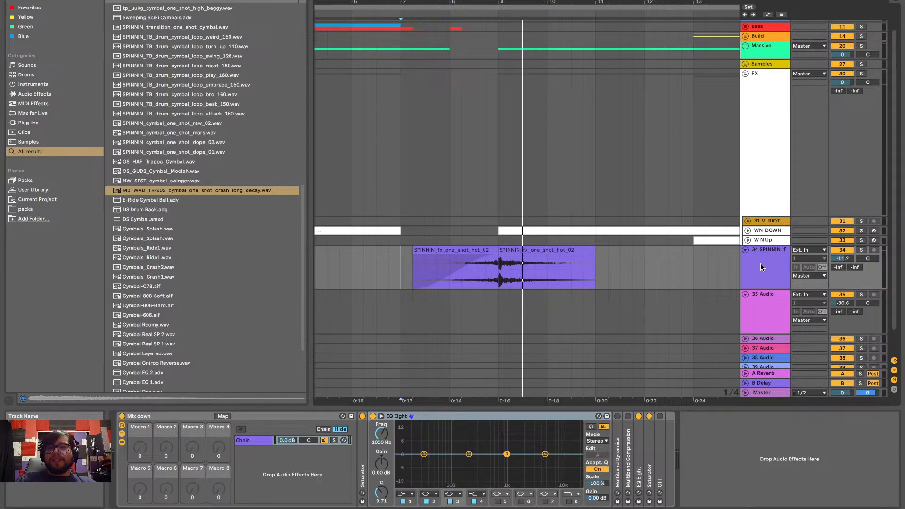
Change band 1 of track 34's EQ Eight to a low-cut filter at 125 Hz
{"action": "left_click", "coordinate": [412, 493]}
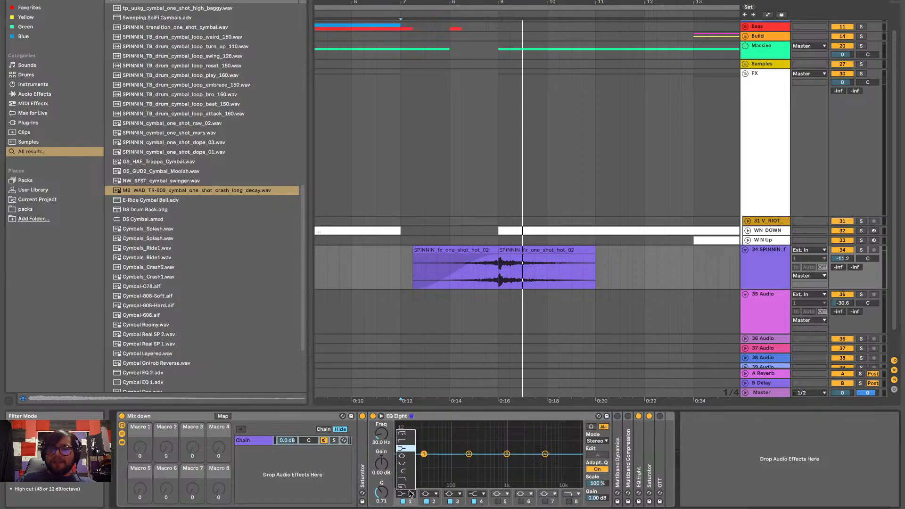
{"action": "left_click", "coordinate": [406, 434]}
{"action": "left_click_drag", "start_coordinate": [381, 445], "coordinate": [381, 442]}
{"action": "key", "text": "space"}
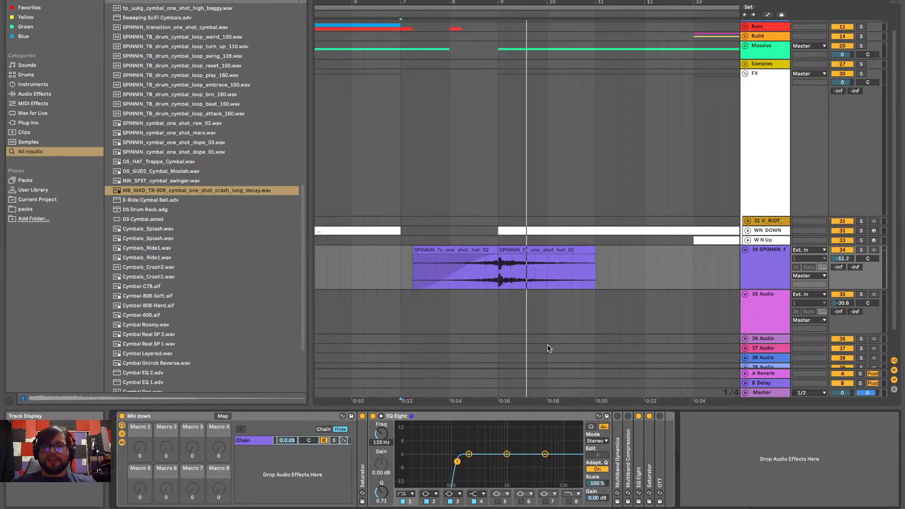
Play from just before bar 9 through the build to bar 17 to check the filtered one-shots in context
{"action": "scroll", "coordinate": [556, 355], "scroll_direction": "right", "scroll_amount": 3}
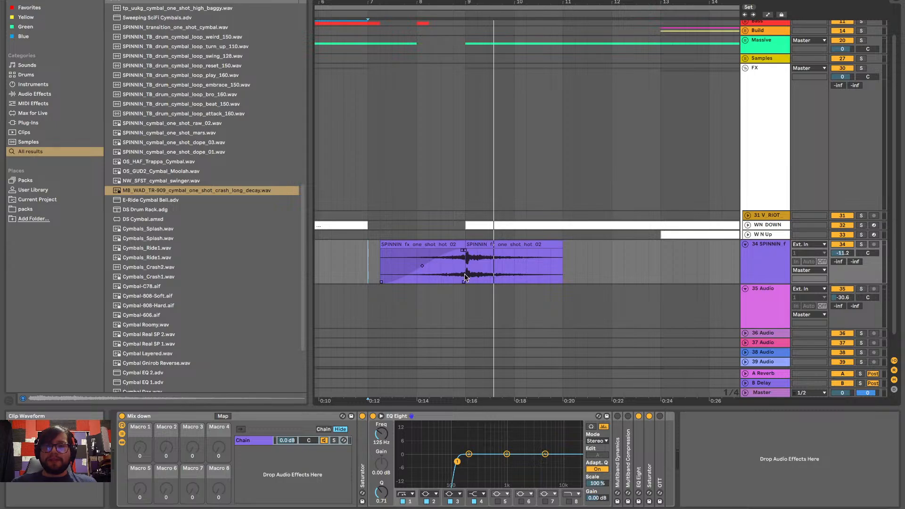
{"action": "scroll", "coordinate": [452, 266], "scroll_direction": "down", "scroll_amount": 1}
{"action": "left_click", "coordinate": [451, 267]}
{"action": "key", "text": "space"}
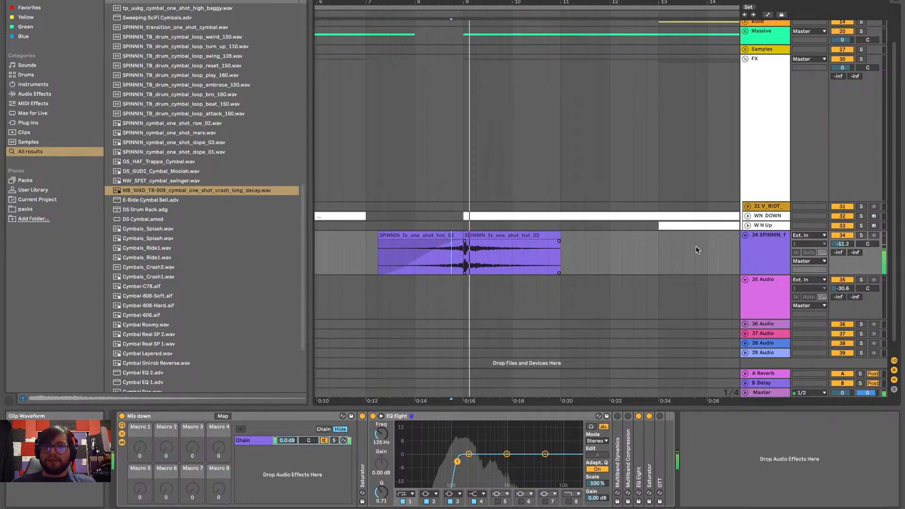
{"action": "scroll", "coordinate": [604, 267], "scroll_direction": "right", "scroll_amount": 2}
{"action": "scroll", "coordinate": [604, 267], "scroll_direction": "down", "scroll_amount": 1}
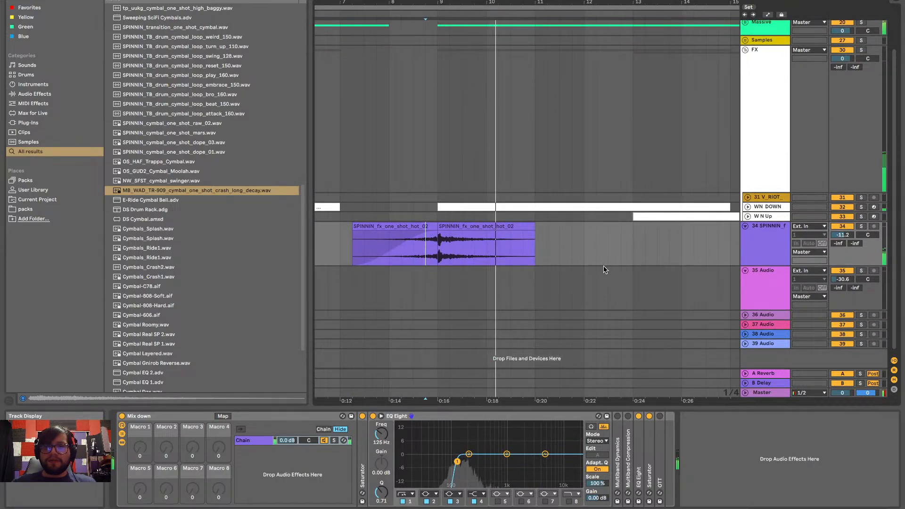
{"action": "scroll", "coordinate": [604, 267], "scroll_direction": "down", "scroll_amount": 3}
{"action": "scroll", "coordinate": [603, 267], "scroll_direction": "up", "scroll_amount": 3}
{"action": "scroll", "coordinate": [603, 267], "scroll_direction": "right", "scroll_amount": 6}
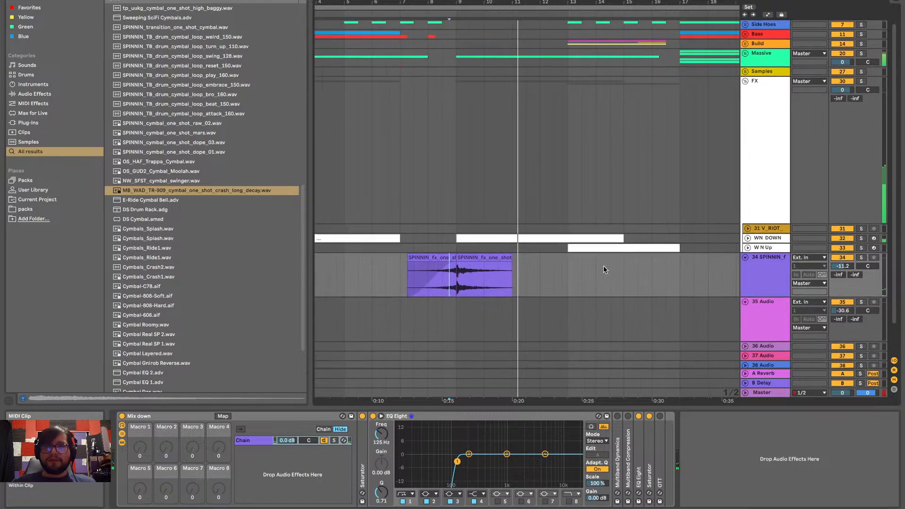
{"action": "scroll", "coordinate": [604, 266], "scroll_direction": "right", "scroll_amount": 1}
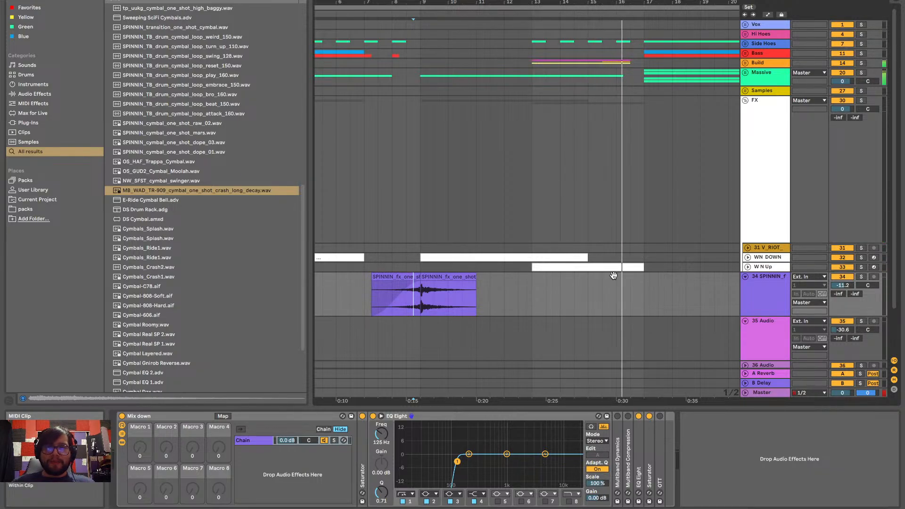
{"action": "key", "text": "space"}
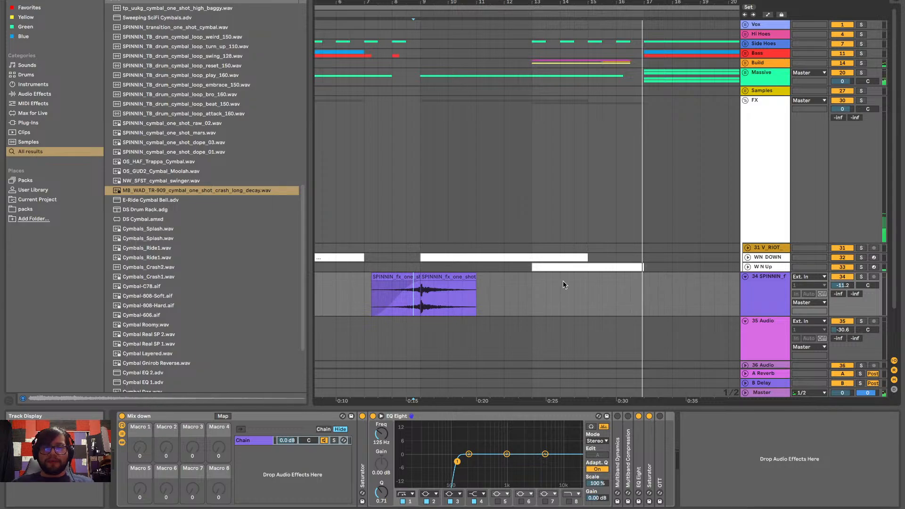
Replay the transition from the start of the reversed one-shot through bar 10 and view the wider arrangement
{"action": "left_click", "coordinate": [377, 296]}
{"action": "key", "text": "space"}
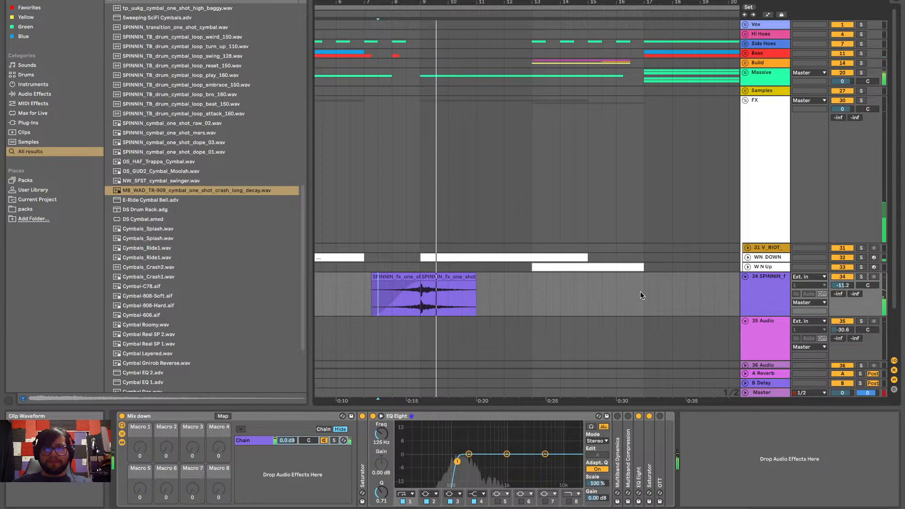
{"action": "scroll", "coordinate": [423, 293], "scroll_direction": "down", "scroll_amount": 3}
{"action": "scroll", "coordinate": [423, 293], "scroll_direction": "left", "scroll_amount": 5}
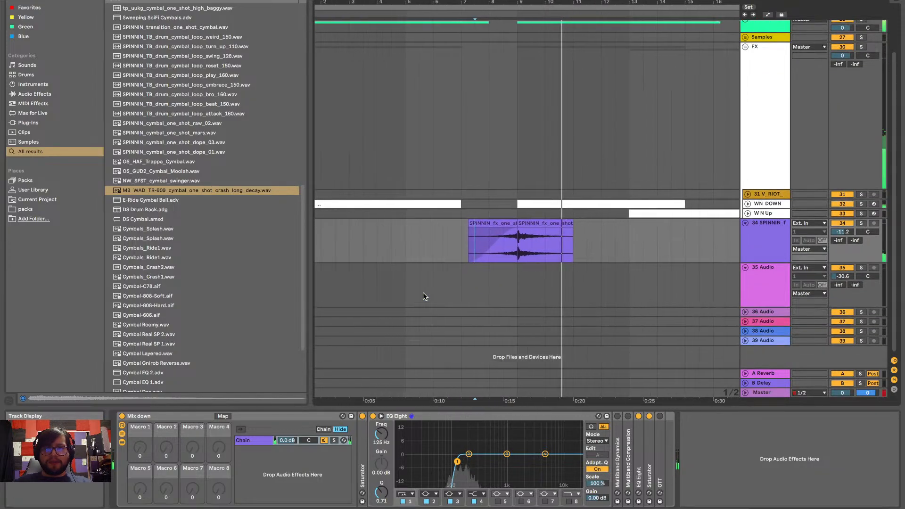
{"action": "scroll", "coordinate": [422, 293], "scroll_direction": "down", "scroll_amount": 4}
{"action": "scroll", "coordinate": [422, 292], "scroll_direction": "up", "scroll_amount": 1}
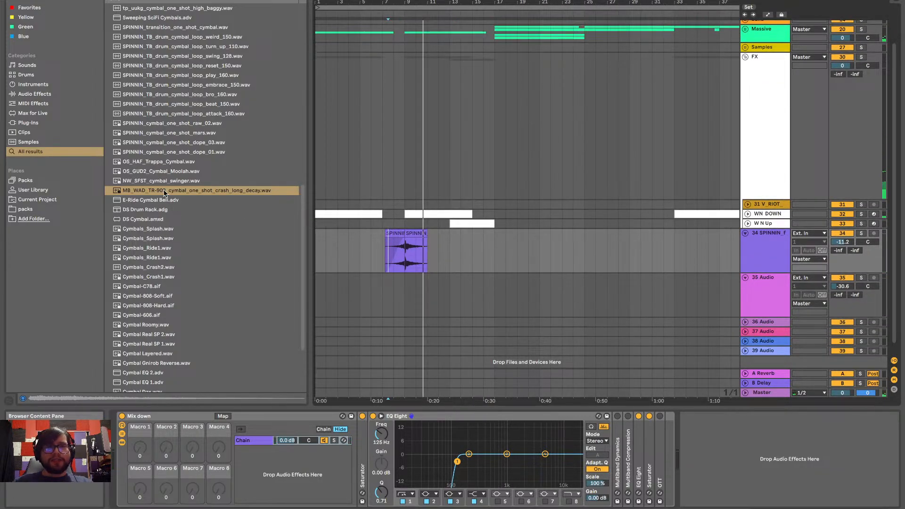
Search the browser for "sweep" and audition several sweep sounds, including Strings2 Filter Sweep Pad.adv and ELX_VT2_fx_drum_sweeps_150.wav
{"action": "key", "text": "BackSpace"}
{"action": "key", "text": "BackSpace"}
{"action": "key", "text": "BackSpace"}
{"action": "key", "text": "BackSpace"}
{"action": "key", "text": "BackSpace"}
{"action": "key", "text": "BackSpace"}
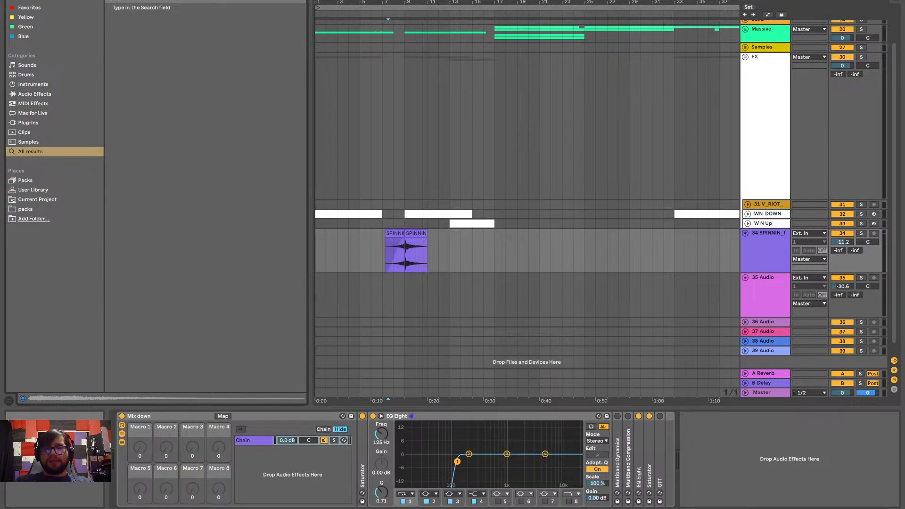
{"action": "type", "text": "sweep"}
{"action": "left_click", "coordinate": [174, 171]}
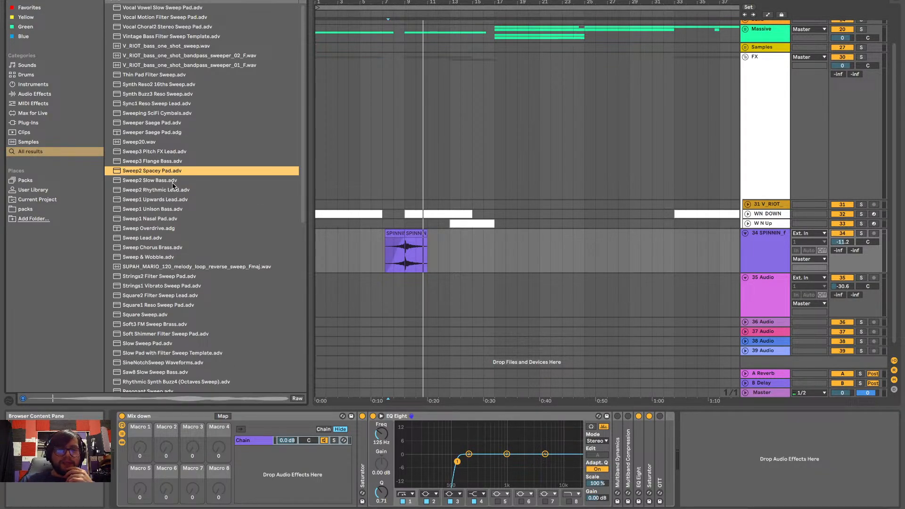
{"action": "left_click", "coordinate": [186, 276]}
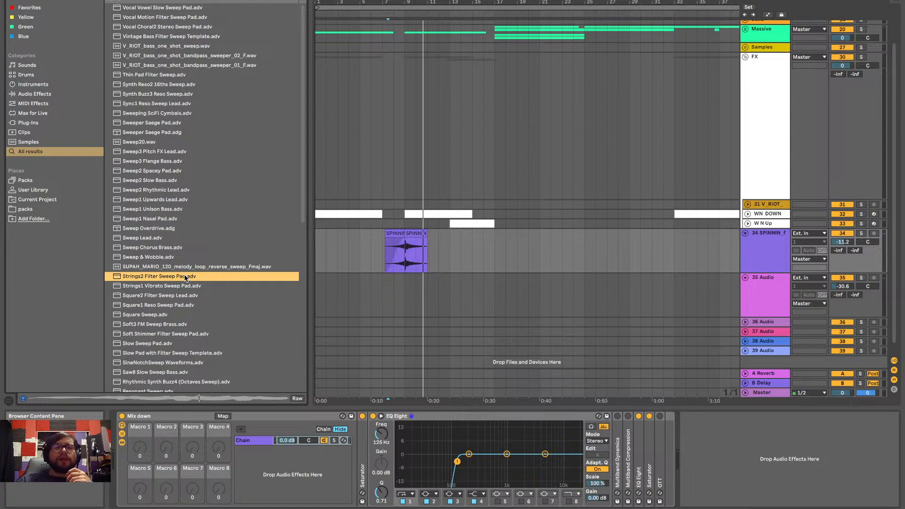
{"action": "scroll", "coordinate": [185, 277], "scroll_direction": "down", "scroll_amount": 10}
{"action": "left_click", "coordinate": [185, 272]}
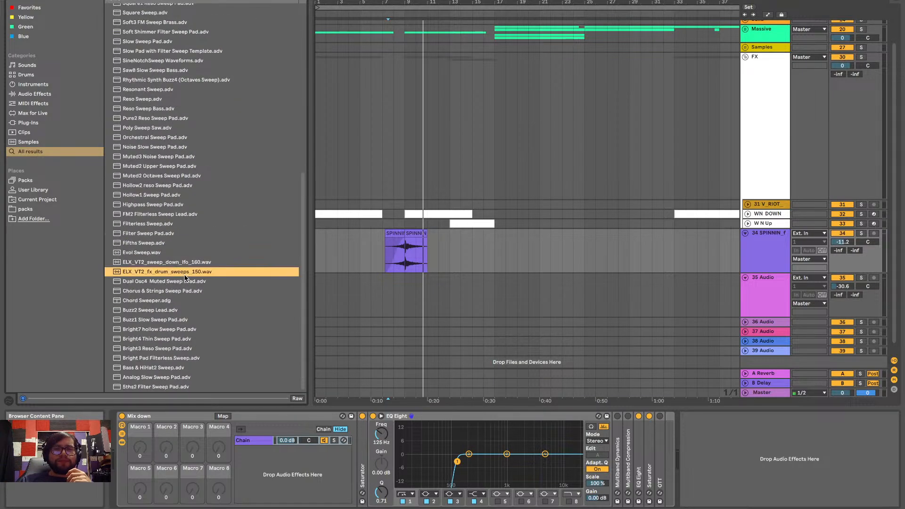
{"action": "left_click", "coordinate": [173, 339]}
{"action": "left_click", "coordinate": [166, 380]}
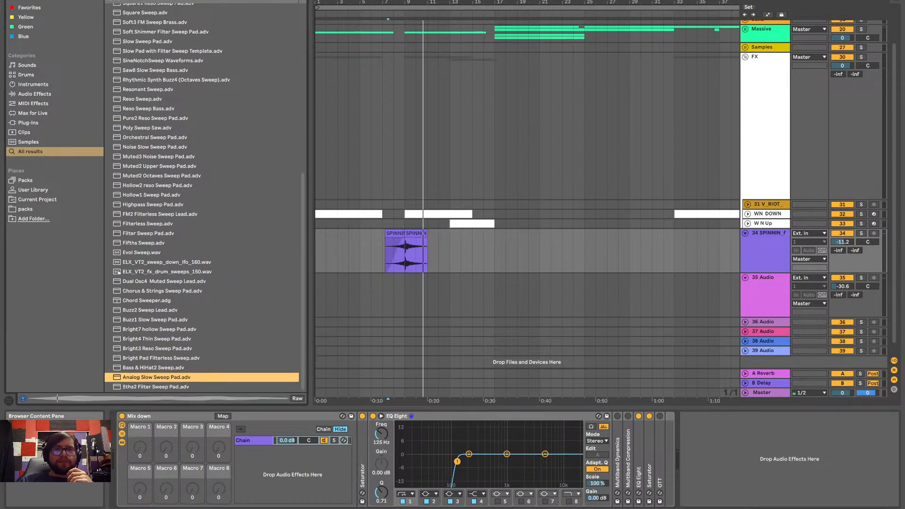
Narrow the sweep search with "fx" and preview ELX_VT2_fx_drum_sweeps_150.wav
{"action": "left_click", "coordinate": [135, 398]}
{"action": "type", "text": "fx"}
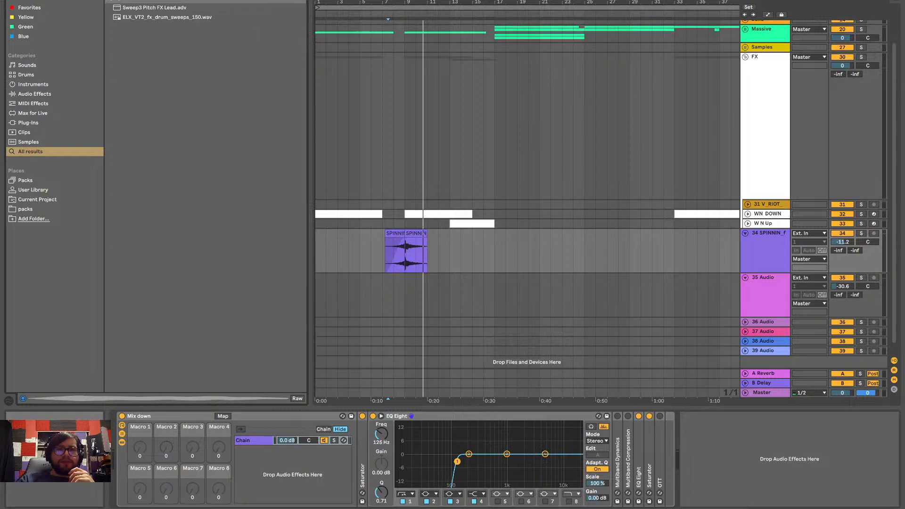
{"action": "left_click", "coordinate": [126, 20]}
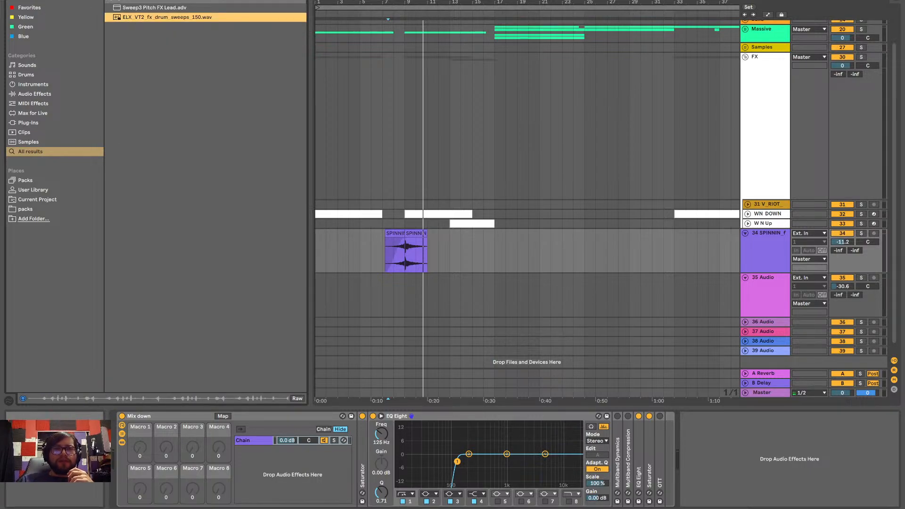
Replace the browser search with "fx" and audition FX samples, including tp_uukg_fx_one_shot_halt_F.wav
{"action": "key", "text": "ctrl+f"}
{"action": "key", "text": "BackSpace"}
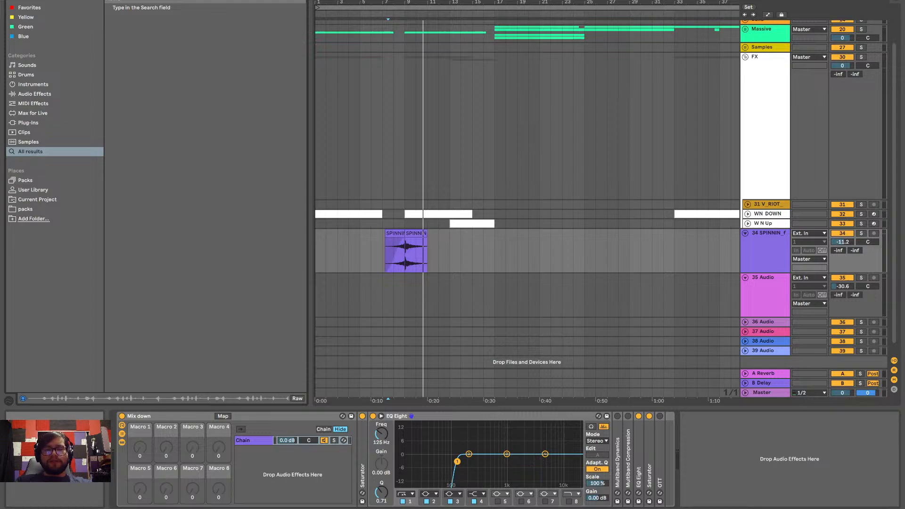
{"action": "type", "text": "fx"}
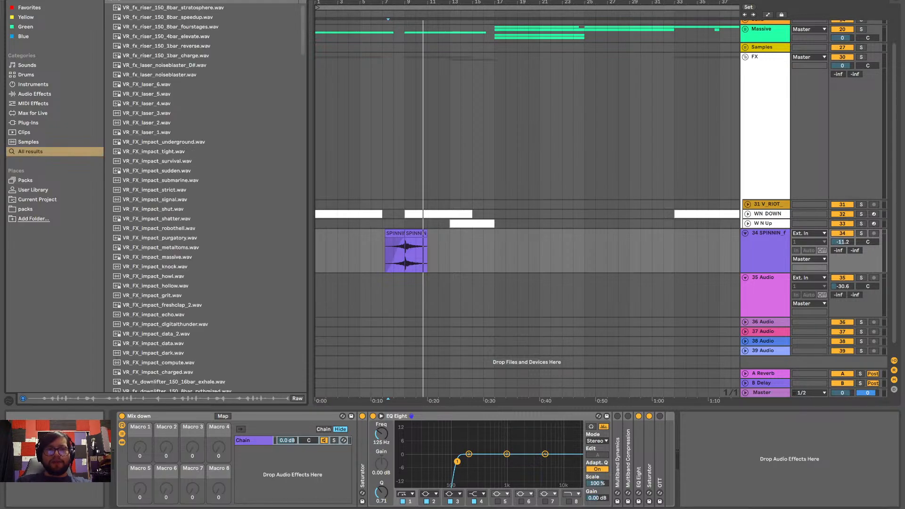
{"action": "scroll", "coordinate": [173, 138], "scroll_direction": "down", "scroll_amount": 15}
{"action": "scroll", "coordinate": [173, 137], "scroll_direction": "up", "scroll_amount": 15}
{"action": "scroll", "coordinate": [174, 137], "scroll_direction": "down", "scroll_amount": 10}
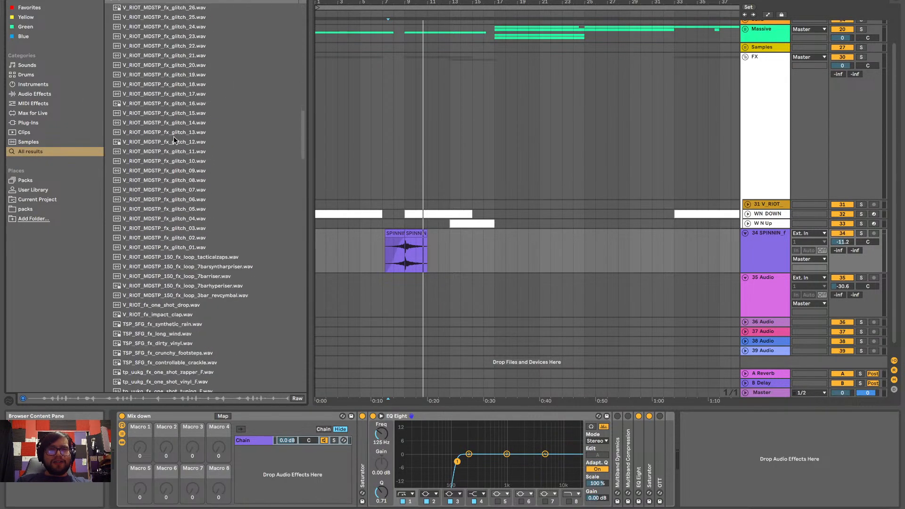
{"action": "left_click", "coordinate": [174, 137]}
{"action": "left_click", "coordinate": [173, 180]}
{"action": "scroll", "coordinate": [174, 188], "scroll_direction": "down", "scroll_amount": 7}
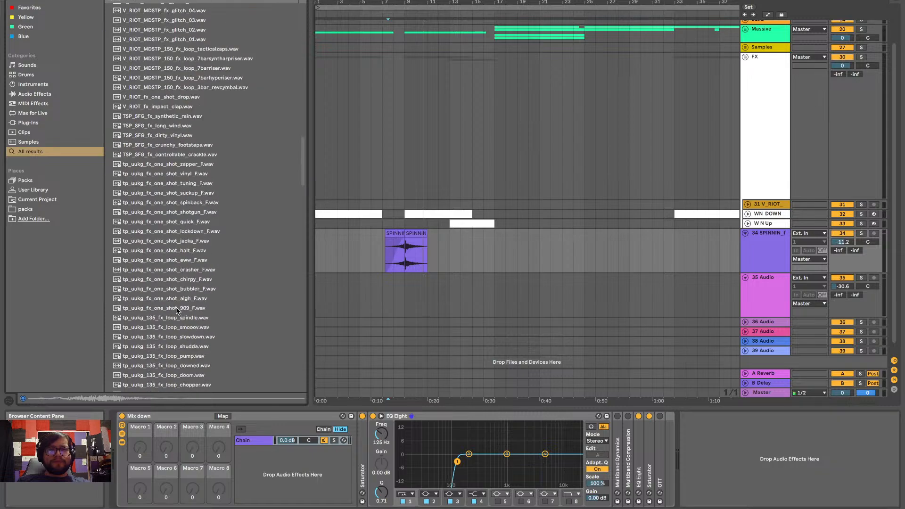
{"action": "left_click", "coordinate": [176, 252]}
{"action": "scroll", "coordinate": [176, 252], "scroll_direction": "down", "scroll_amount": 5}
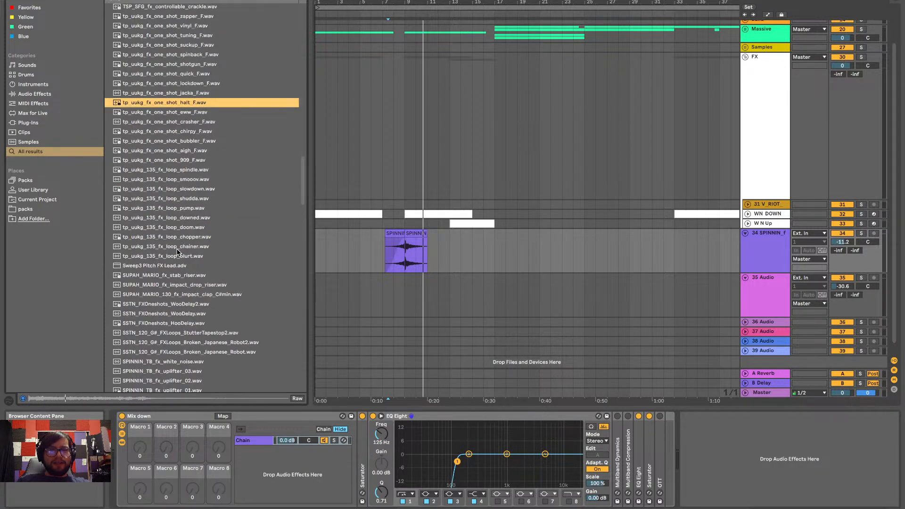
{"action": "scroll", "coordinate": [177, 252], "scroll_direction": "up", "scroll_amount": 3}
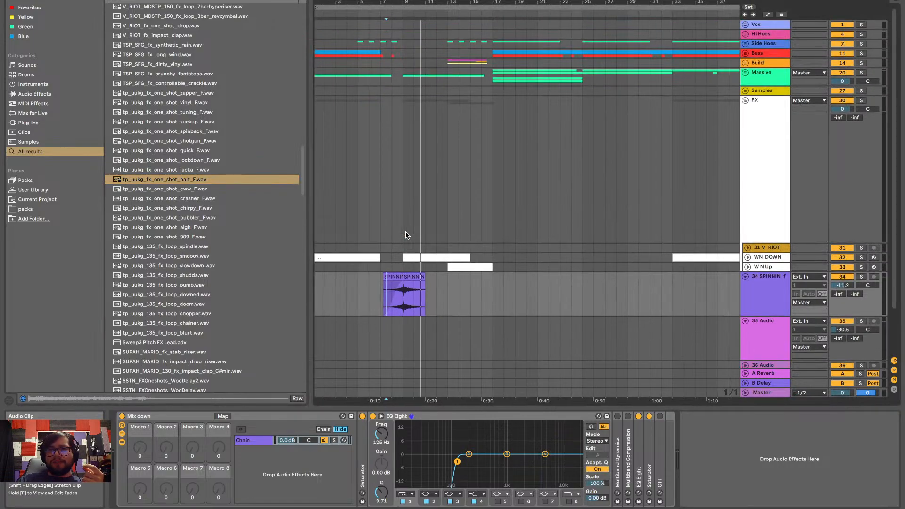
Unfold the Massive group and open the 23 Serum clip starting at bar 9 in the MIDI note editor
{"action": "scroll", "coordinate": [765, 92], "scroll_direction": "up", "scroll_amount": 2}
{"action": "left_click", "coordinate": [745, 73]}
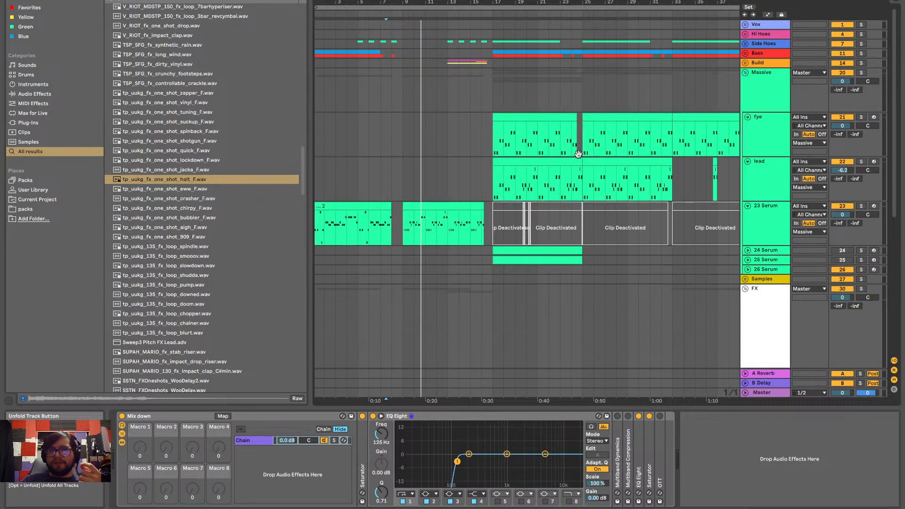
{"action": "left_click", "coordinate": [501, 186]}
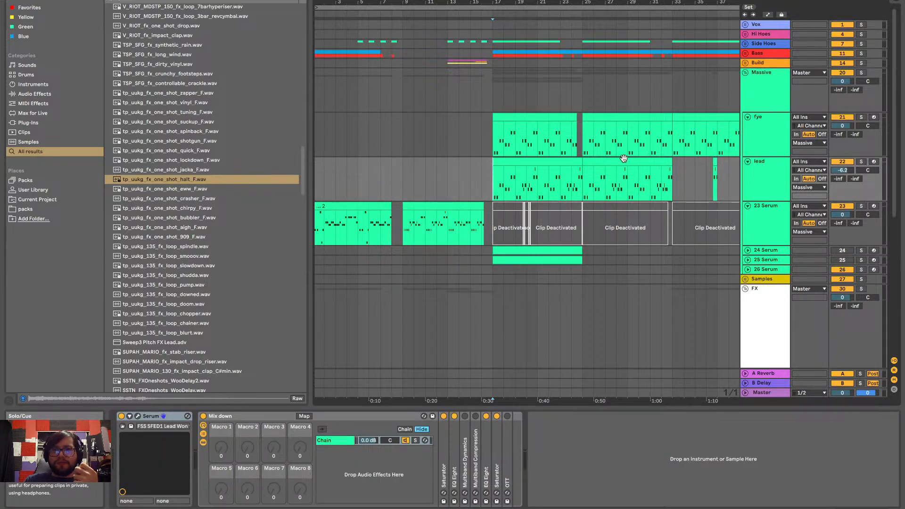
{"action": "left_click", "coordinate": [445, 214]}
{"action": "mouse_move", "coordinate": [761, 501]}
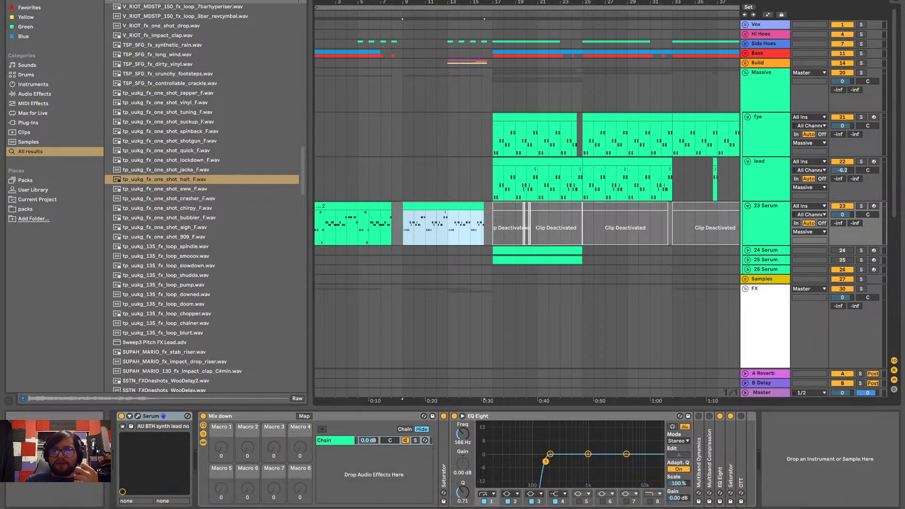
{"action": "key", "text": "shift+Tab"}
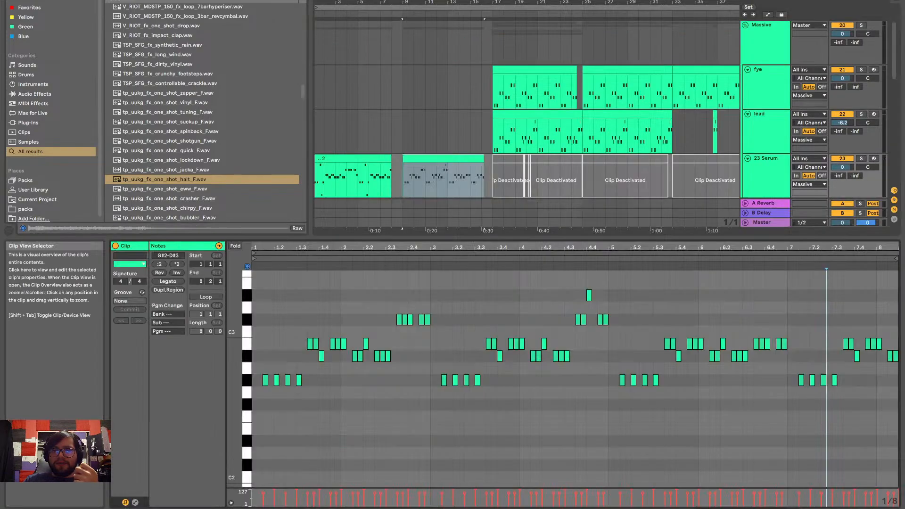
Audition the Serum clip's pitches G#2, A#2, B2 and C#3 repeatedly from the piano roll keys to identify the key
{"action": "left_click", "coordinate": [249, 381]}
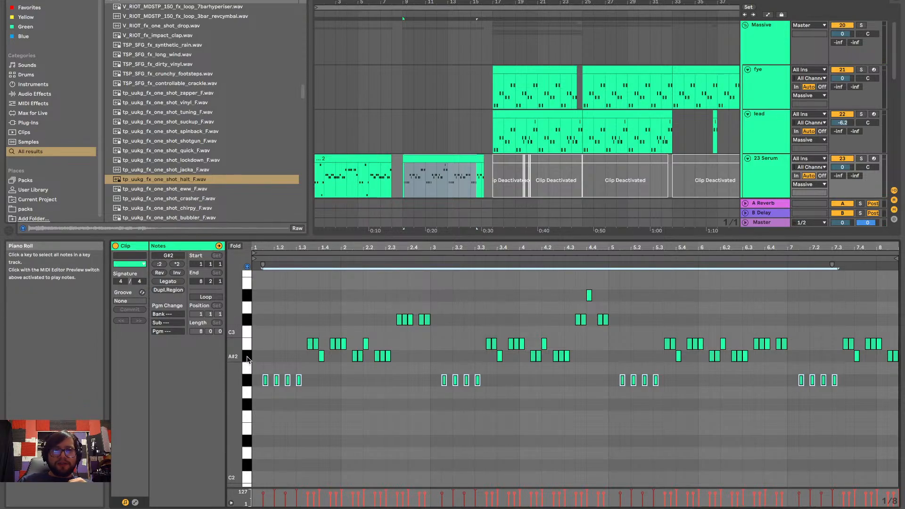
{"action": "left_click", "coordinate": [248, 357]}
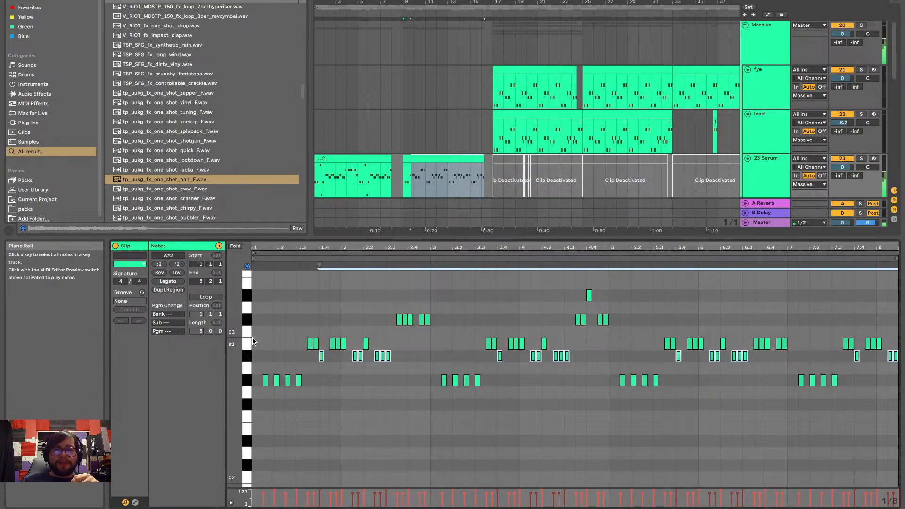
{"action": "left_click", "coordinate": [248, 345]}
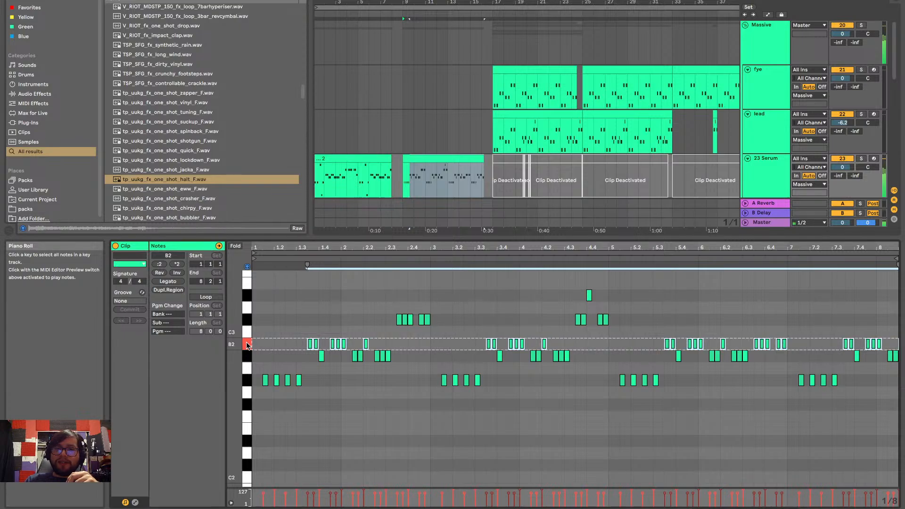
{"action": "left_click", "coordinate": [249, 320]}
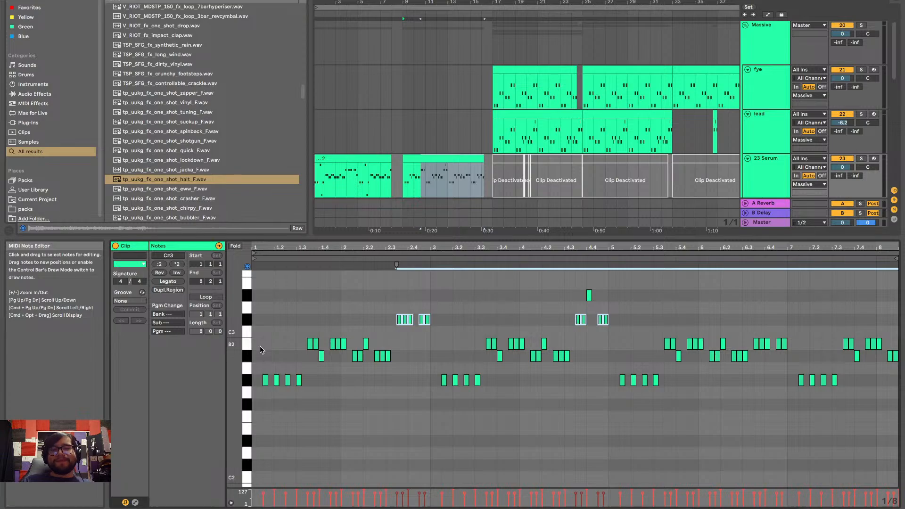
{"action": "left_click", "coordinate": [247, 380]}
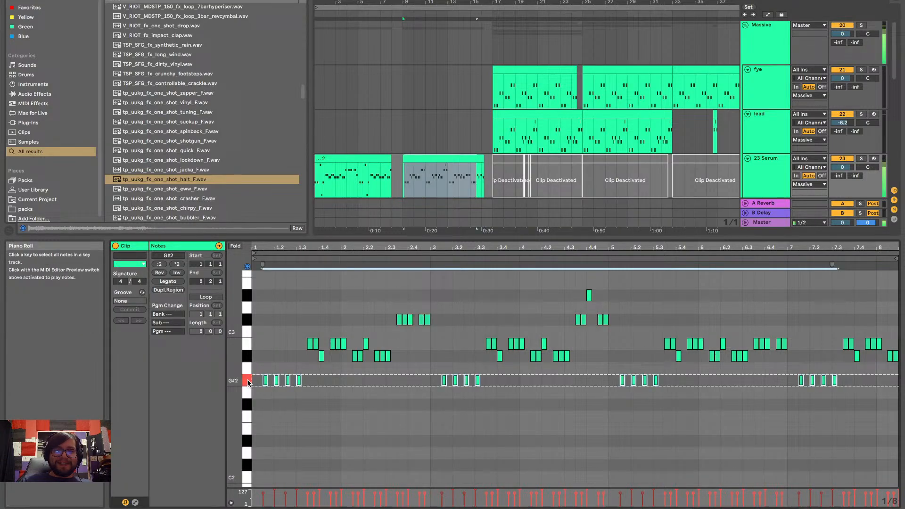
{"action": "left_click", "coordinate": [248, 354]}
{"action": "left_click", "coordinate": [247, 343]}
{"action": "left_click", "coordinate": [247, 321]}
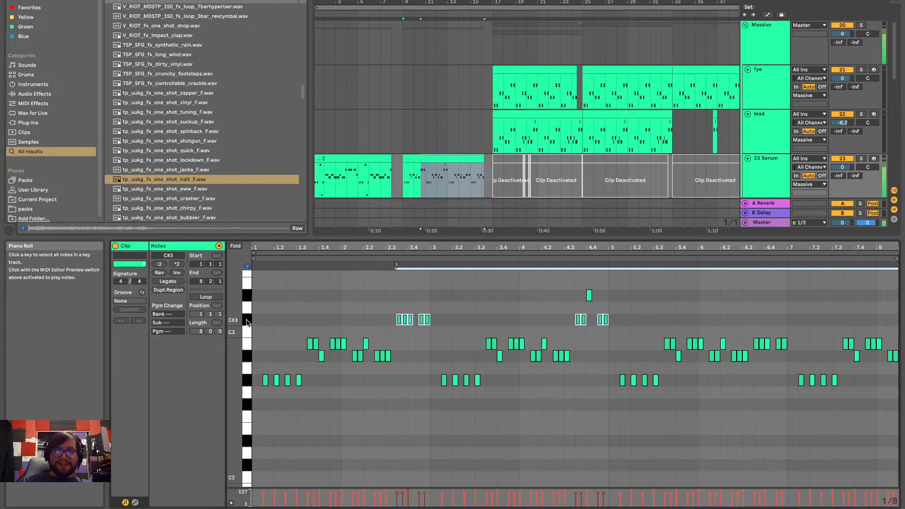
{"action": "left_click", "coordinate": [247, 380]}
{"action": "left_click", "coordinate": [248, 357]}
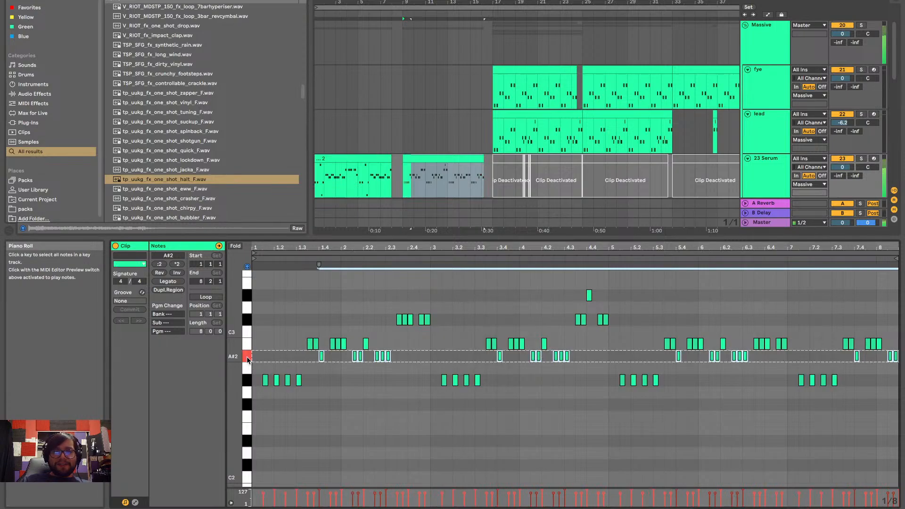
{"action": "left_click", "coordinate": [247, 343]}
{"action": "left_click", "coordinate": [246, 321]}
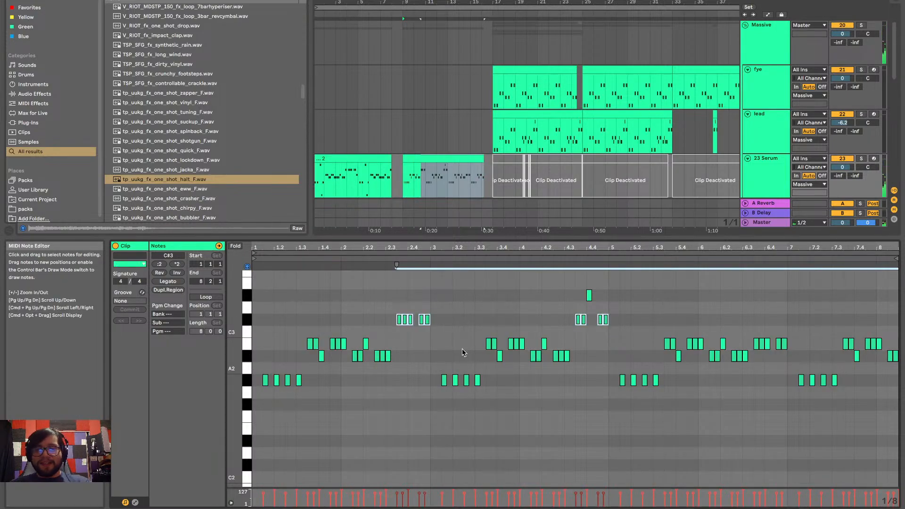
{"action": "left_click", "coordinate": [250, 384]}
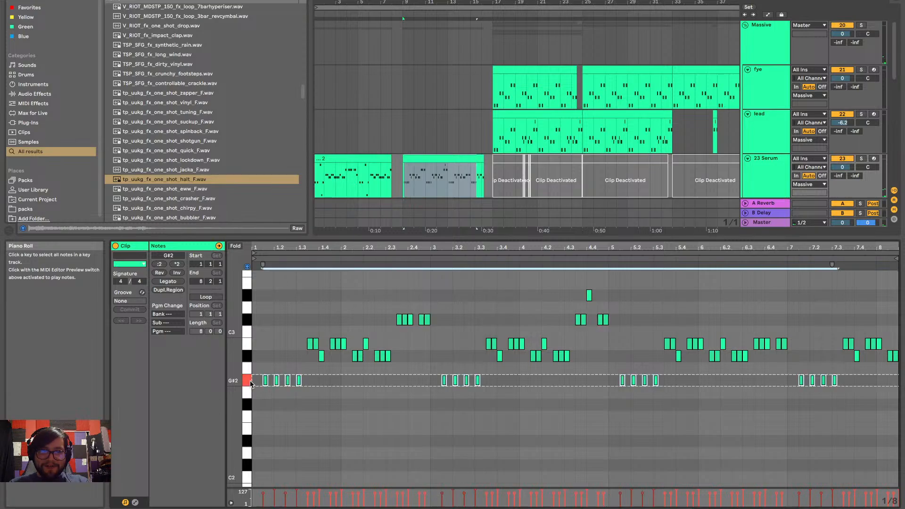
{"action": "left_click", "coordinate": [250, 344]}
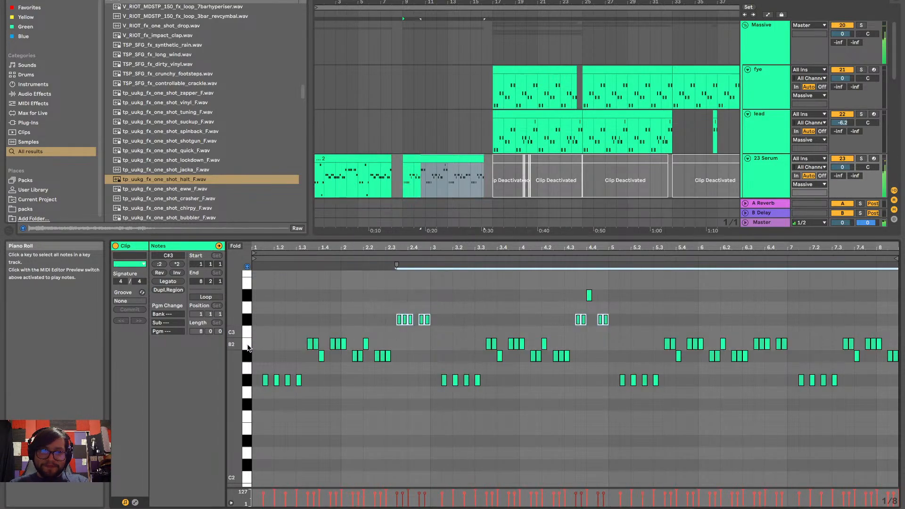
{"action": "left_click", "coordinate": [250, 325]}
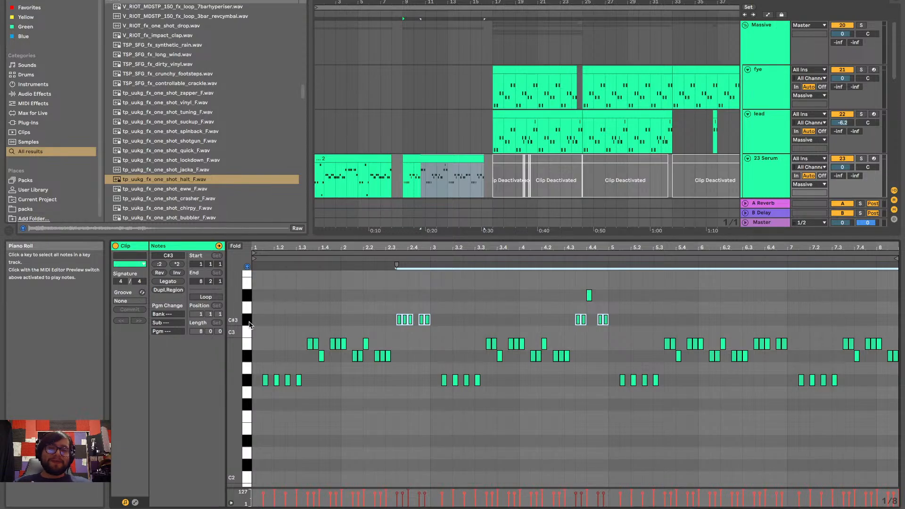
Play the arrangement from the start of the Serum clip at bar 9
{"action": "key", "text": "ctrl+Left"}
{"action": "key", "text": "ctrl+Right"}
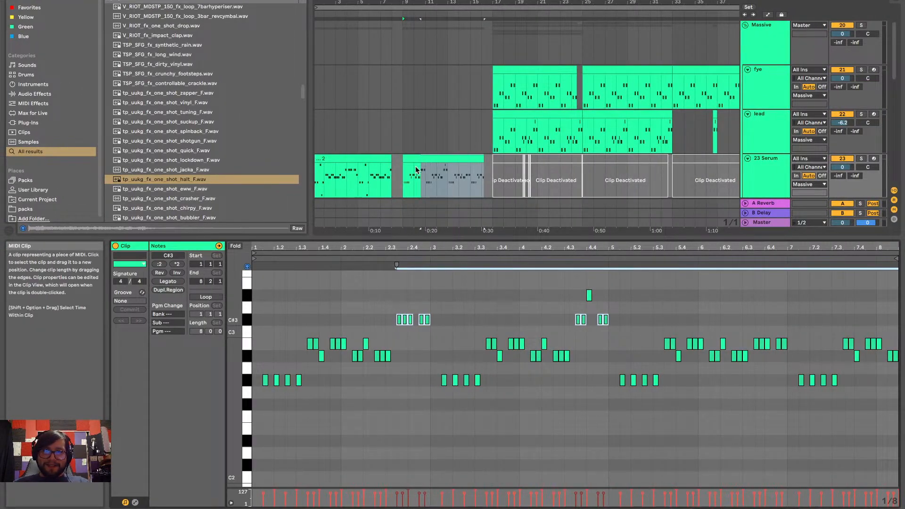
{"action": "left_click", "coordinate": [390, 179]}
{"action": "key", "text": "space"}
{"action": "scroll", "coordinate": [471, 162], "scroll_direction": "right", "scroll_amount": 2}
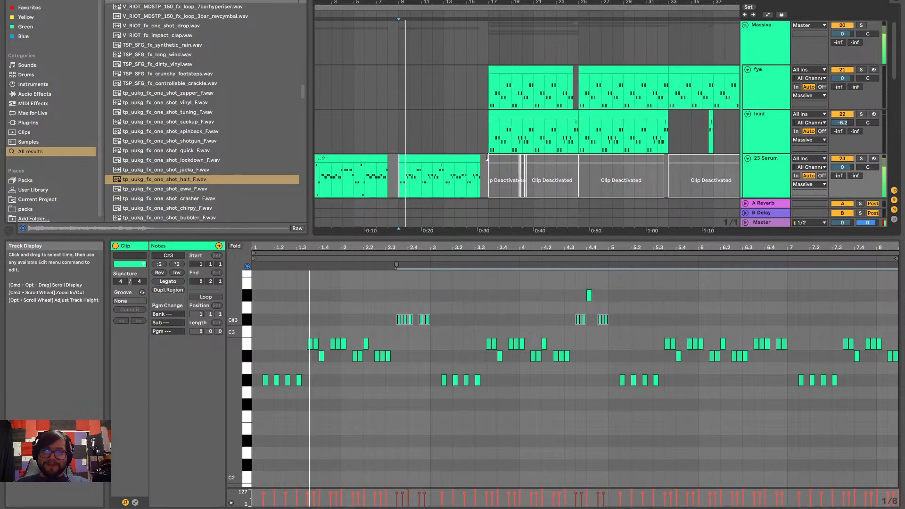
{"action": "scroll", "coordinate": [483, 151], "scroll_direction": "down", "scroll_amount": 4}
{"action": "scroll", "coordinate": [483, 151], "scroll_direction": "right", "scroll_amount": 3}
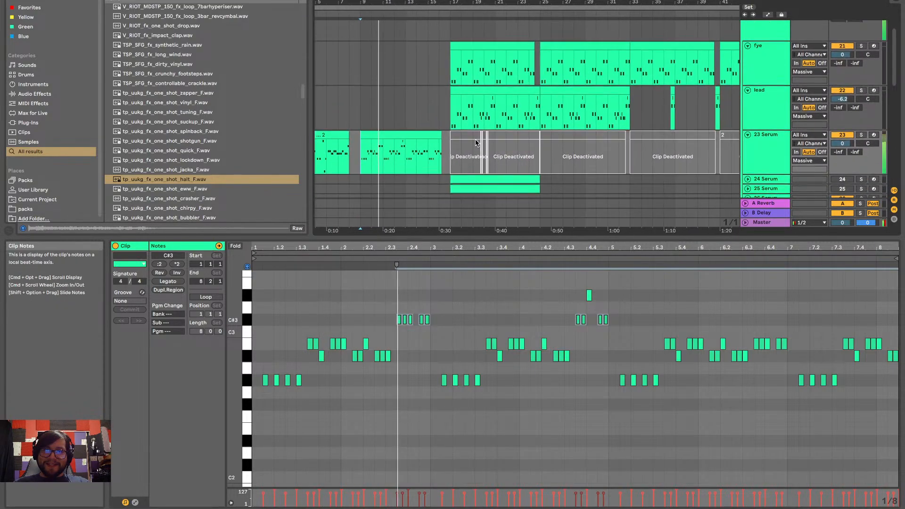
Close the Serum clip's note editor and bring the audio tracks below the FX group into view during playback
{"action": "key", "text": "super+alt+l"}
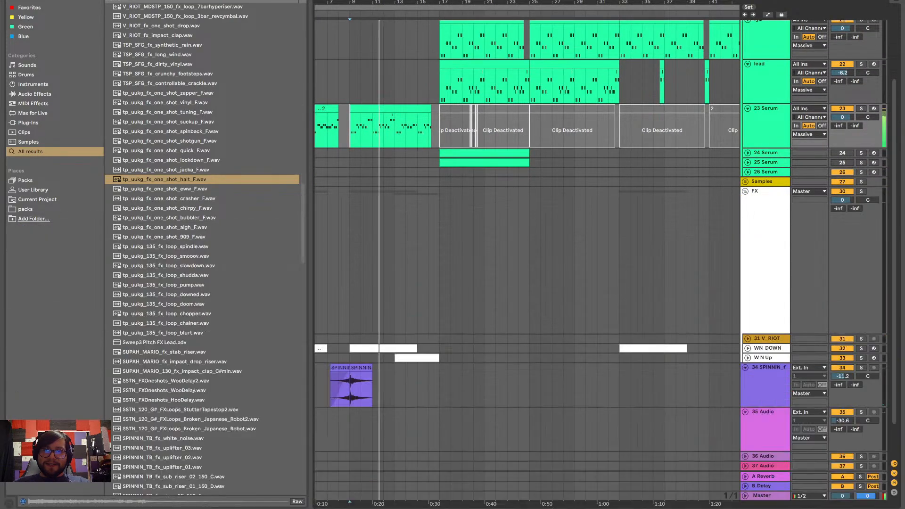
{"action": "scroll", "coordinate": [551, 330], "scroll_direction": "up", "scroll_amount": 5}
{"action": "scroll", "coordinate": [553, 314], "scroll_direction": "left", "scroll_amount": 4}
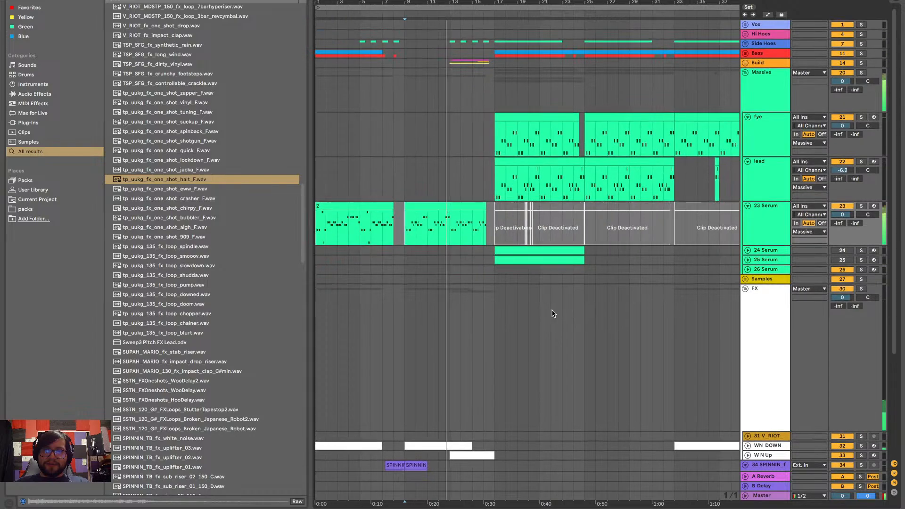
{"action": "scroll", "coordinate": [554, 314], "scroll_direction": "down", "scroll_amount": 4}
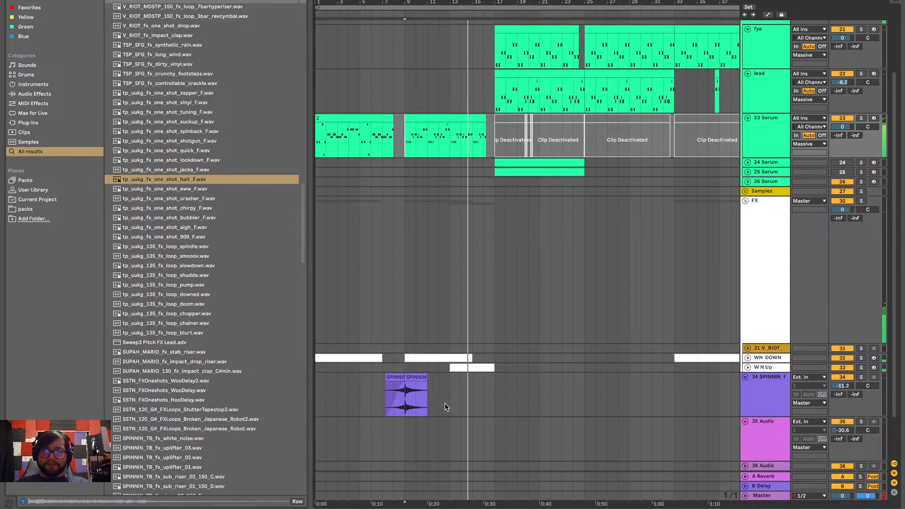
{"action": "scroll", "coordinate": [447, 405], "scroll_direction": "down", "scroll_amount": 3}
{"action": "scroll", "coordinate": [281, 282], "scroll_direction": "down", "scroll_amount": 5}
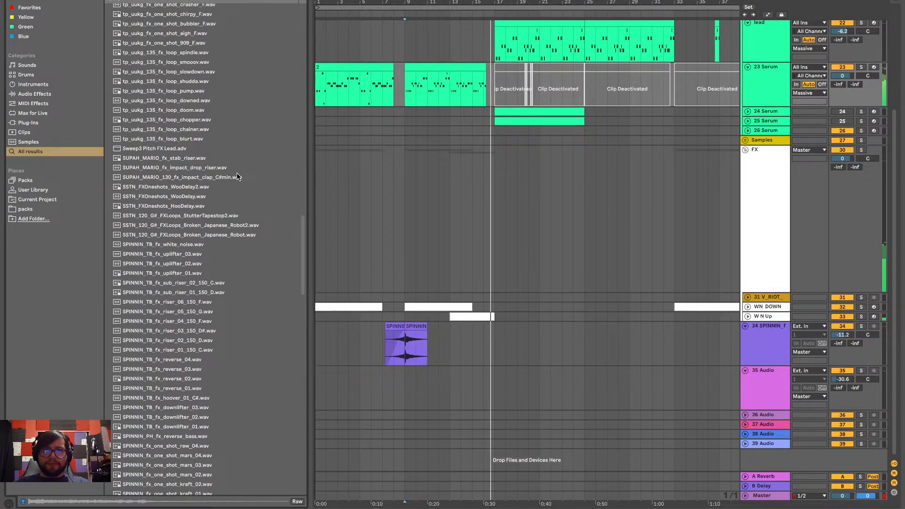
Audition more FX samples in the search results, including tp_uukg_fx_one_shot_eww_F.wav and SPINNIN_TB_fx_hoover_01_C#.wav
{"action": "scroll", "coordinate": [237, 176], "scroll_direction": "up", "scroll_amount": 10}
{"action": "scroll", "coordinate": [236, 177], "scroll_direction": "down", "scroll_amount": 10}
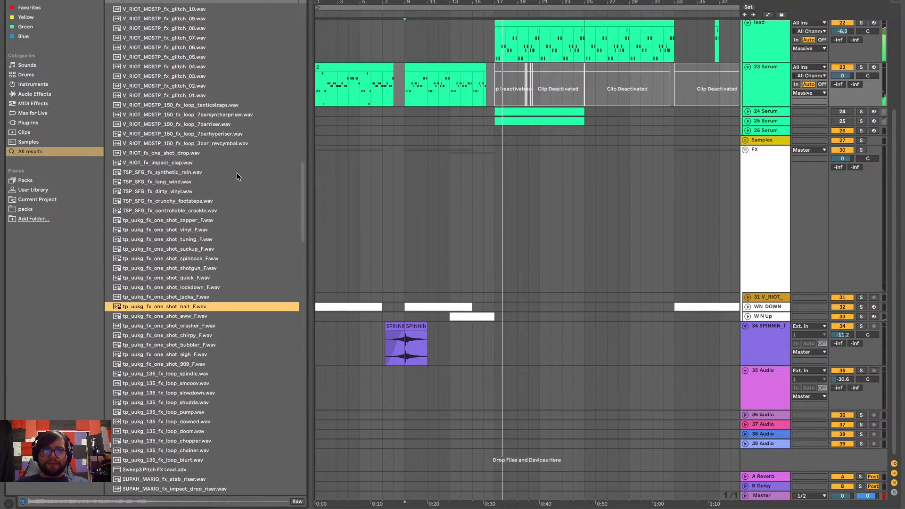
{"action": "left_click", "coordinate": [208, 316]}
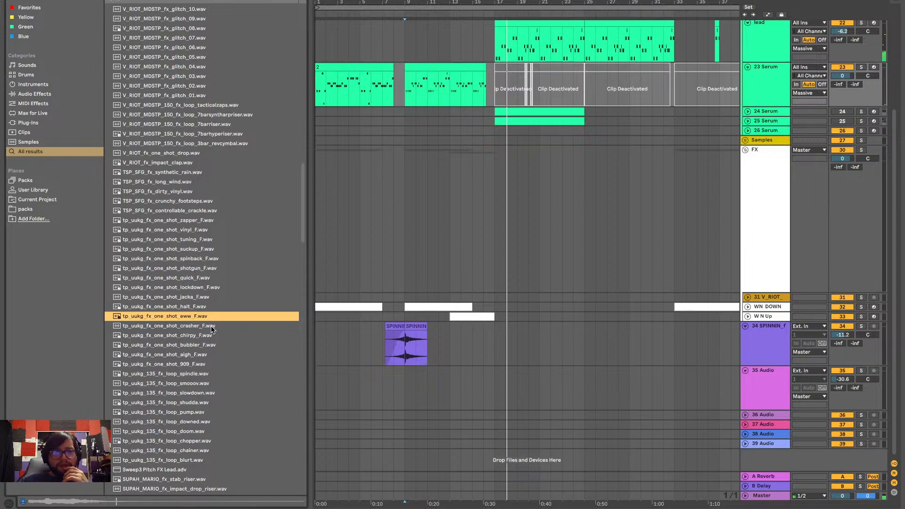
{"action": "left_click", "coordinate": [213, 338]}
{"action": "left_click", "coordinate": [214, 307]}
{"action": "left_click", "coordinate": [217, 401]}
{"action": "scroll", "coordinate": [217, 400], "scroll_direction": "down", "scroll_amount": 9}
{"action": "left_click", "coordinate": [217, 400]}
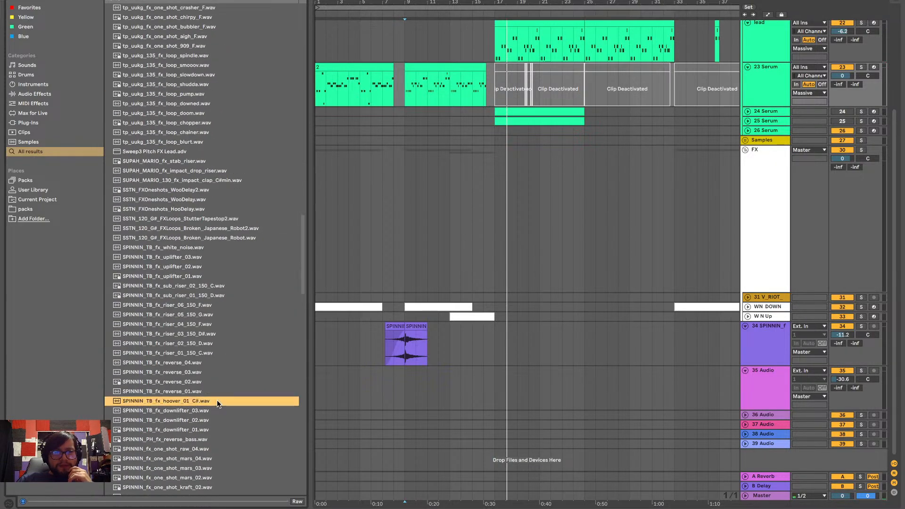
Audition tp_uukg_135_fx_loop_slowdown.wav, place it on track 35 at bar 13 and open the clip's sample settings
{"action": "left_click", "coordinate": [196, 74]}
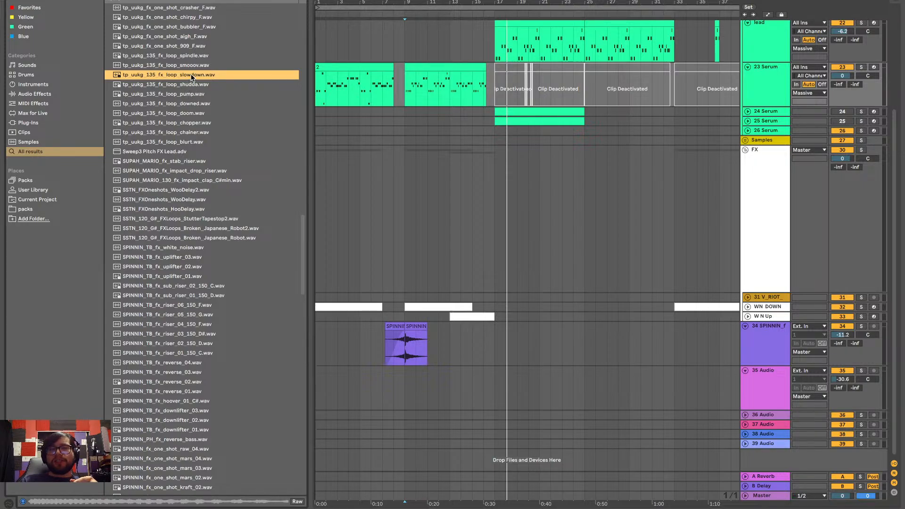
{"action": "left_click_drag", "start_coordinate": [190, 74], "coordinate": [454, 391]}
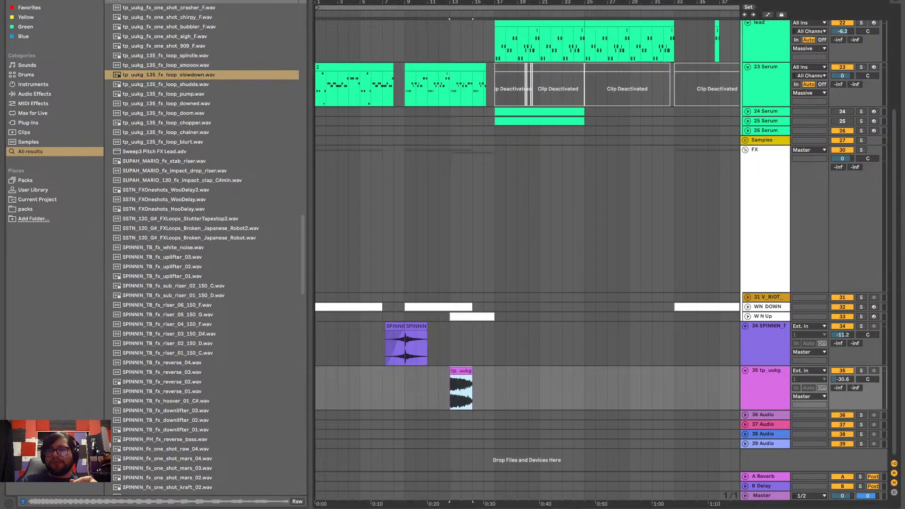
{"action": "double_click", "coordinate": [458, 372]}
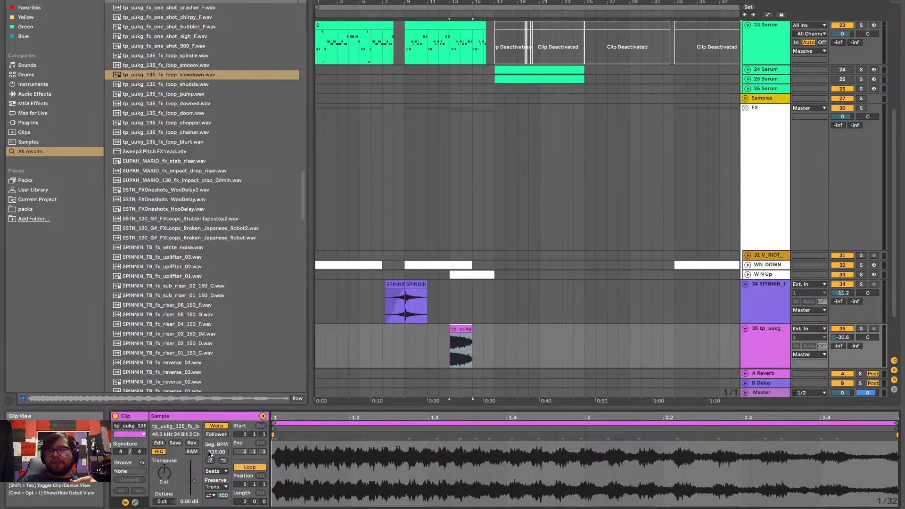
Try doubling the slowdown clip's segment tempo to 270 BPM and extending it to bar 17, with track 35 soloed
{"action": "left_click", "coordinate": [224, 461]}
{"action": "key", "text": "space"}
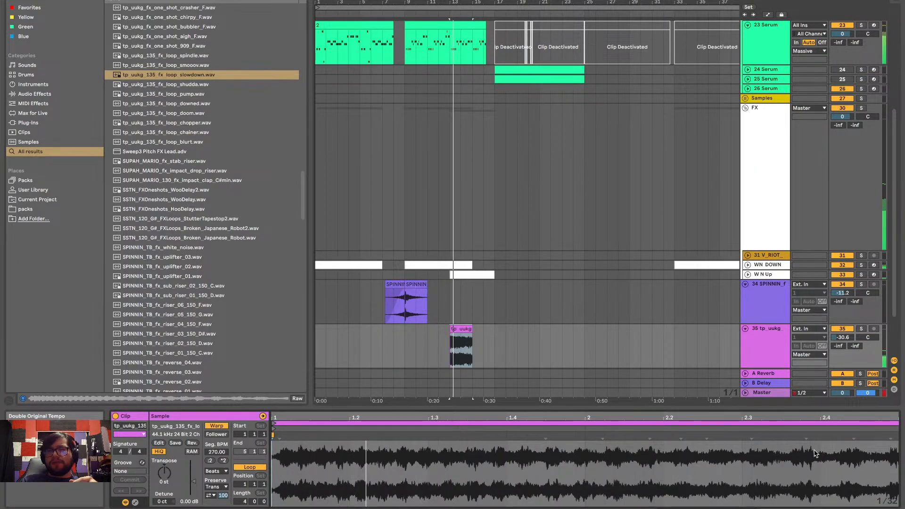
{"action": "left_click", "coordinate": [861, 328]}
{"action": "left_click", "coordinate": [464, 327]}
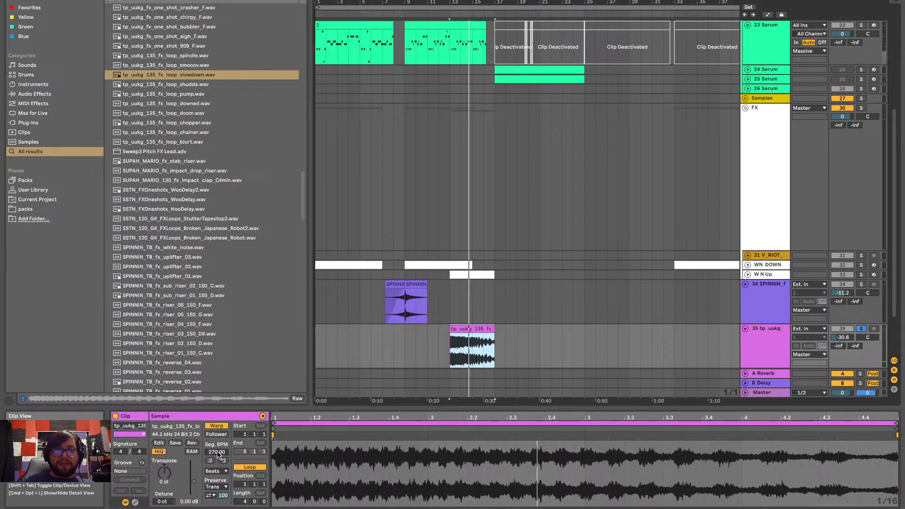
Undo the slowdown clip's extension to bar 17 and its tempo doubling
{"action": "key", "text": "ctrl+z"}
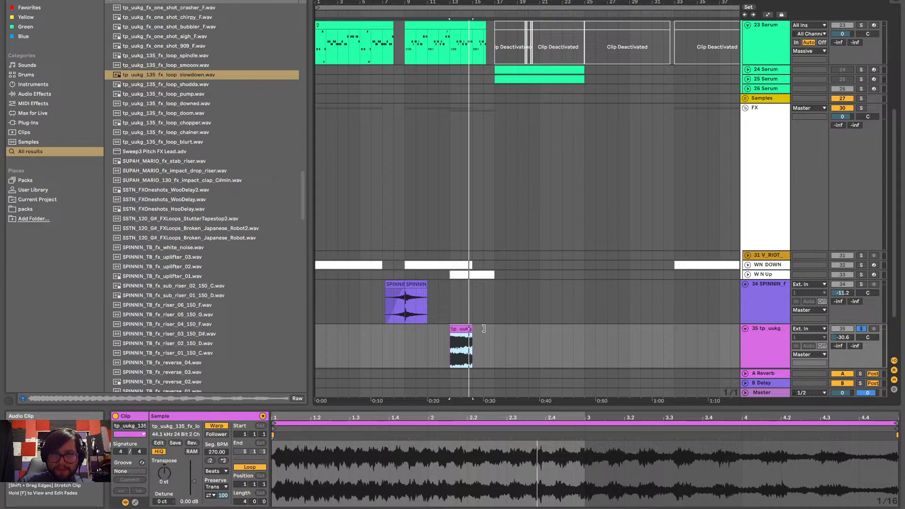
{"action": "left_click_drag", "start_coordinate": [483, 328], "coordinate": [494, 329]}
{"action": "key", "text": "ctrl+z"}
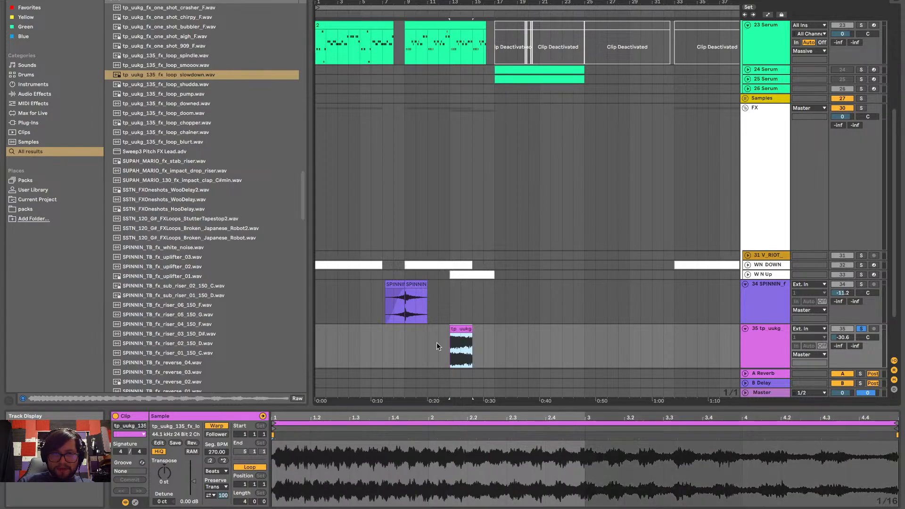
{"action": "key", "text": "ctrl+z"}
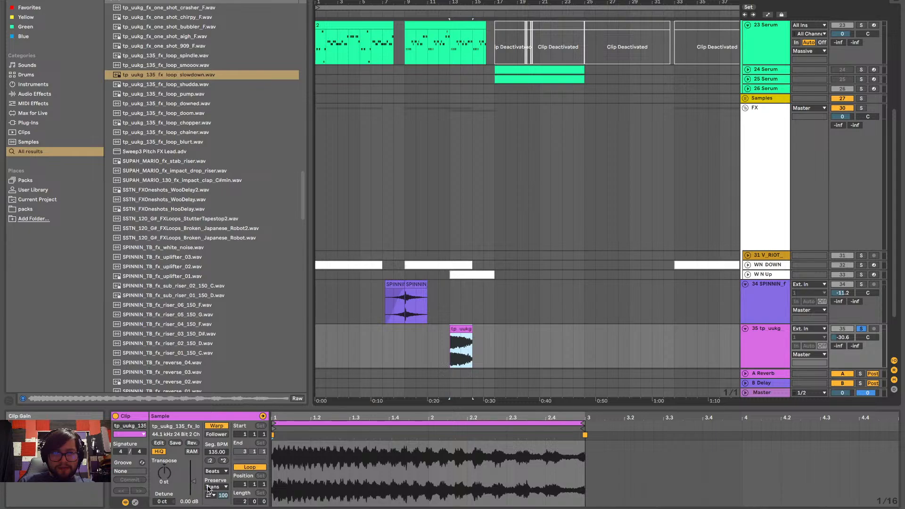
Set the slowdown clip's warp mode to Complex Pro, double its segment tempo to 270 BPM and extend it to bar 17
{"action": "left_click", "coordinate": [216, 472]}
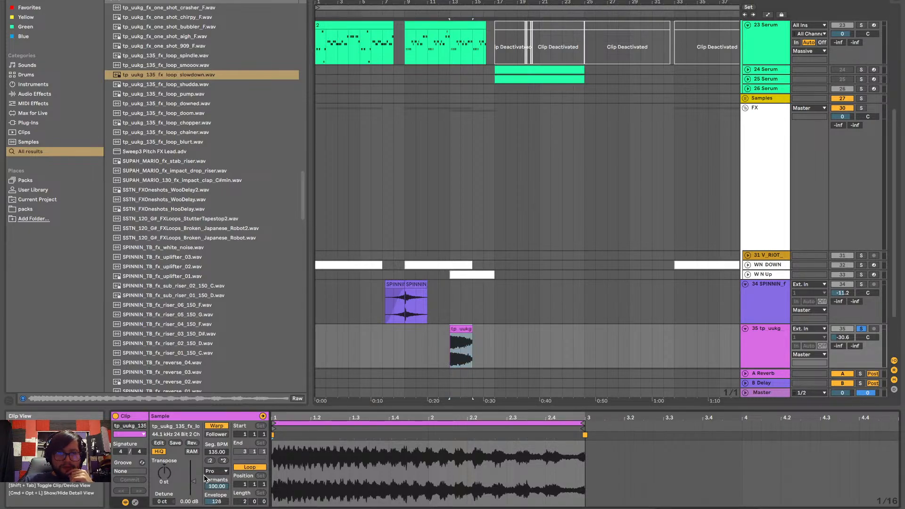
{"action": "left_click", "coordinate": [222, 461]}
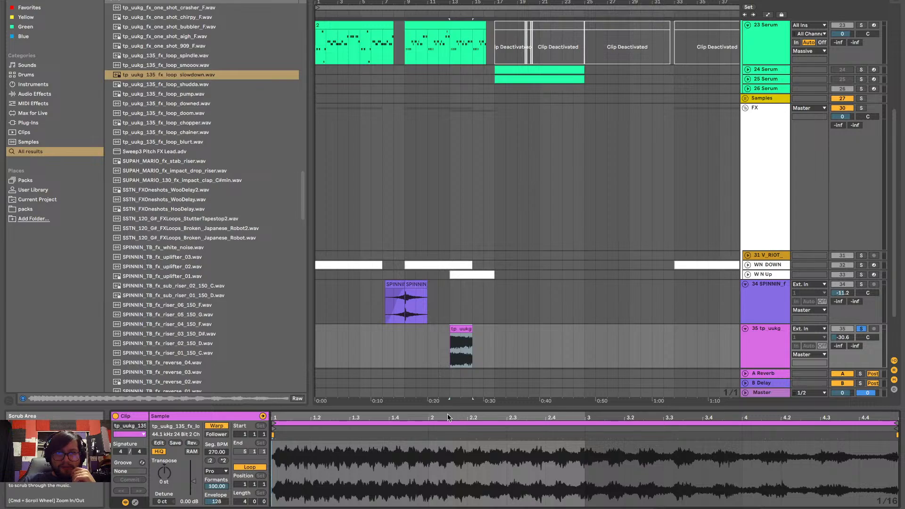
{"action": "mouse_move", "coordinate": [471, 330]}
{"action": "left_mouse_down"}
{"action": "mouse_move", "coordinate": [504, 334]}
{"action": "mouse_move", "coordinate": [497, 341]}
{"action": "left_mouse_up"}
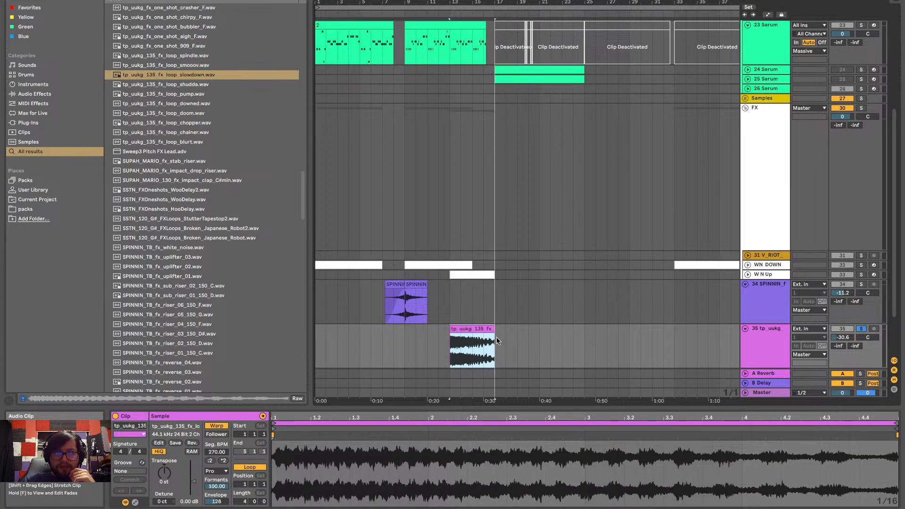
Play the soloed slowdown clip and set its Formants to 0
{"action": "left_click", "coordinate": [214, 486]}
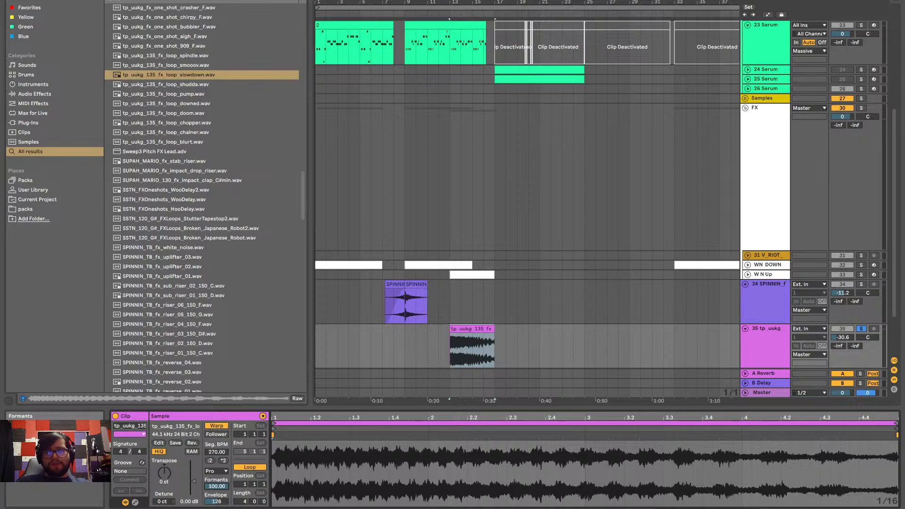
{"action": "key", "text": "space"}
{"action": "left_click_drag", "start_coordinate": [214, 486], "coordinate": [214, 493]}
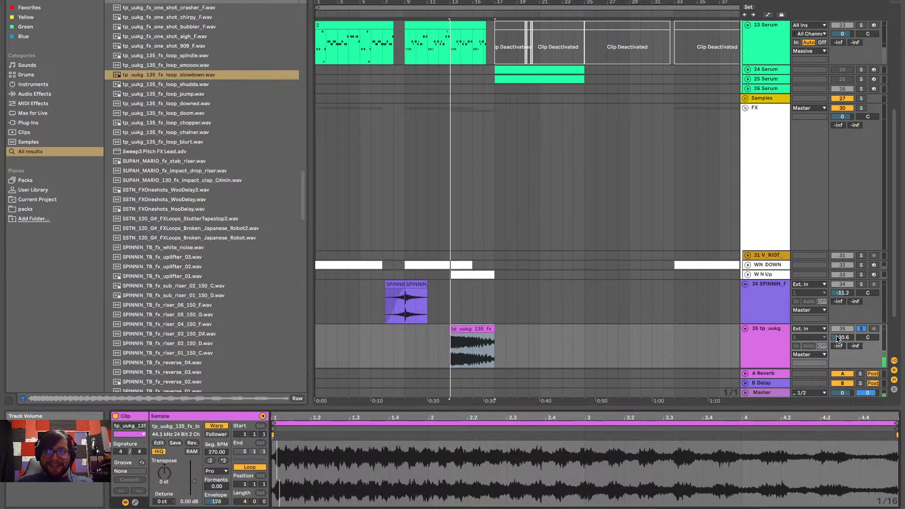
Raise the volume of track 35 to -17.0 dB while playing the slowdown clip
{"action": "left_click_drag", "start_coordinate": [837, 338], "coordinate": [837, 329]}
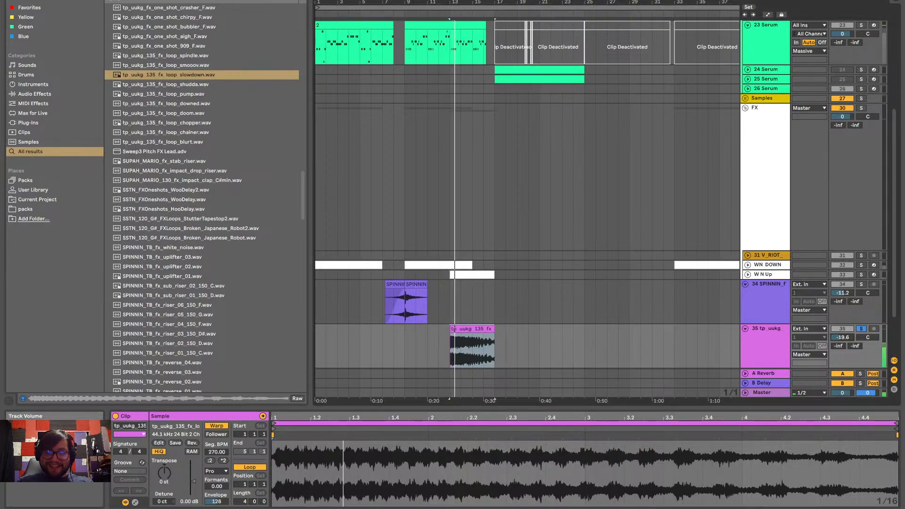
{"action": "left_click_drag", "start_coordinate": [842, 337], "coordinate": [841, 335]}
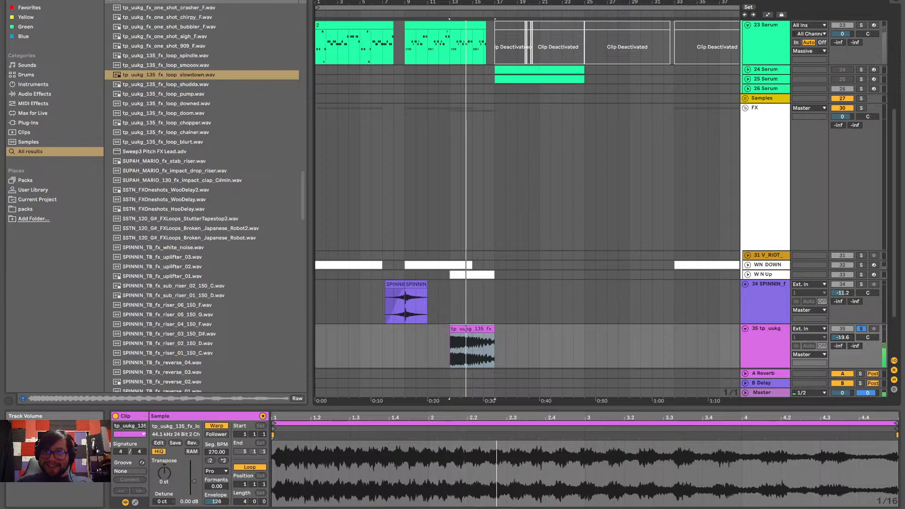
{"action": "key", "text": "space"}
{"action": "key", "text": "space"}
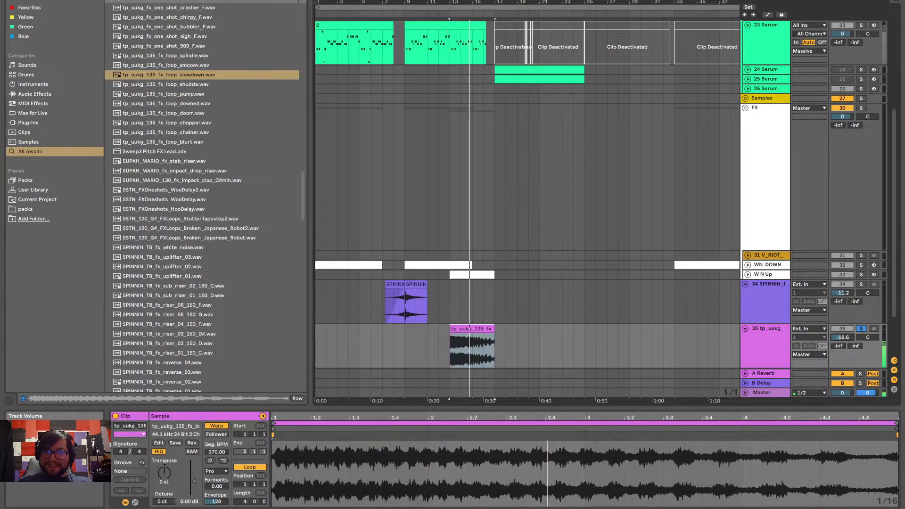
{"action": "left_click_drag", "start_coordinate": [841, 338], "coordinate": [841, 339]}
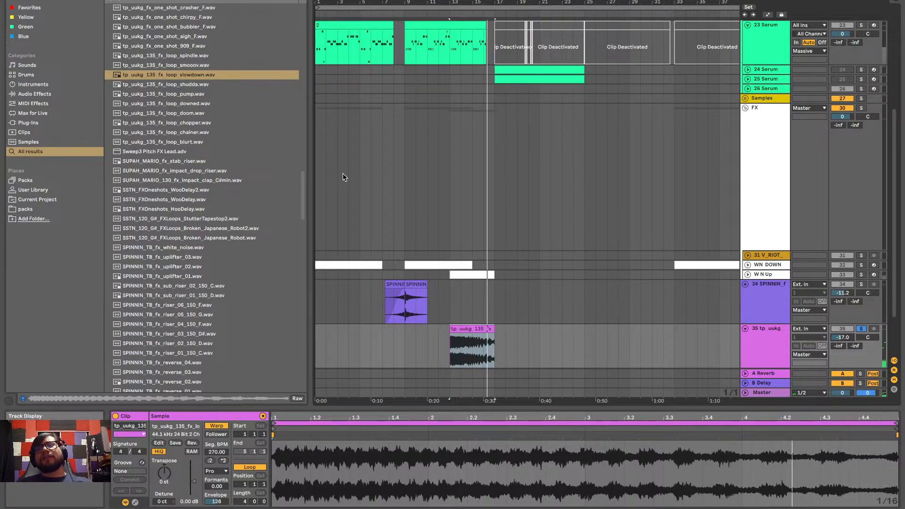
Preview the original slowdown loop in the browser, replay the warped clip for comparison and view the warp mode choices
{"action": "left_click", "coordinate": [145, 74]}
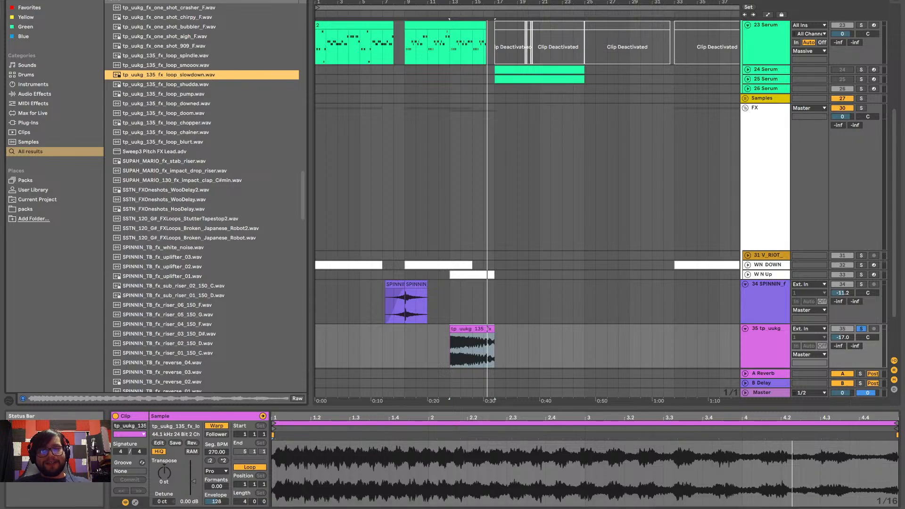
{"action": "key", "text": "space"}
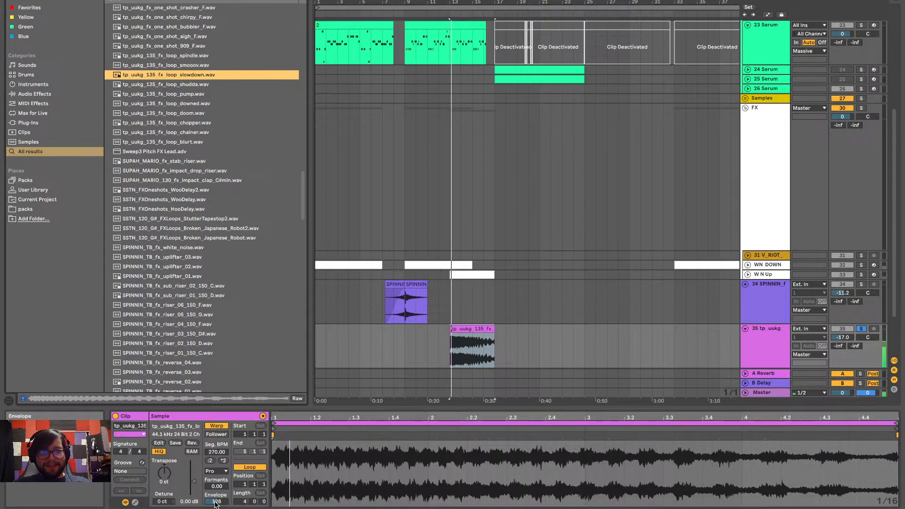
{"action": "left_click", "coordinate": [222, 472]}
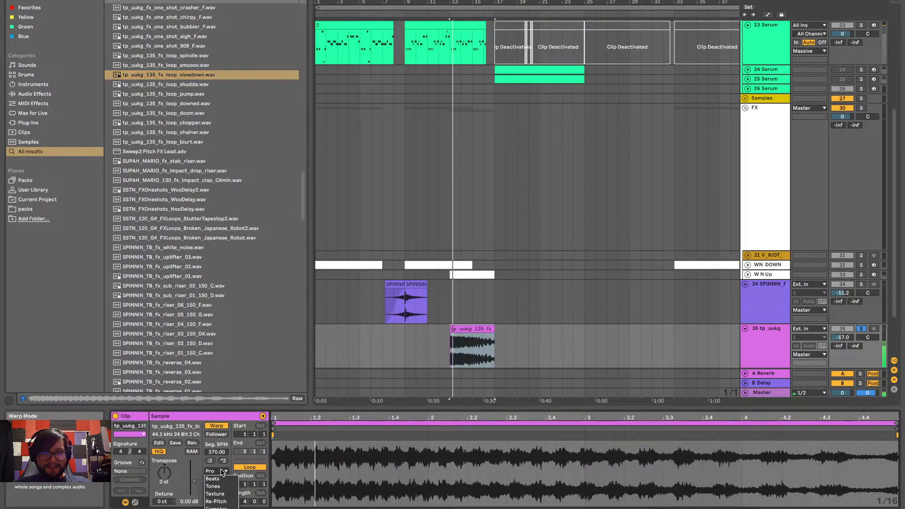
{"action": "left_click", "coordinate": [222, 471]}
Unsolo track 35 and play the slowdown clip in the full mix
{"action": "left_click", "coordinate": [864, 329]}
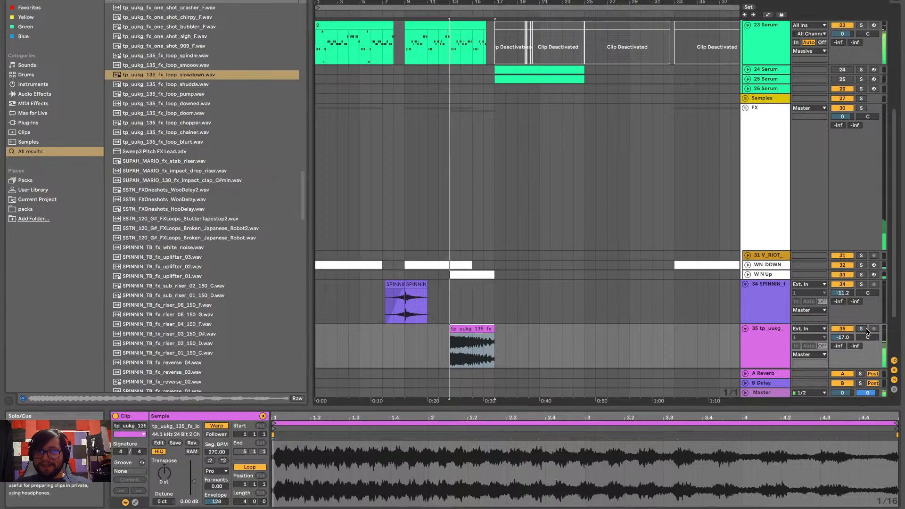
{"action": "scroll", "coordinate": [543, 329], "scroll_direction": "down", "scroll_amount": 3}
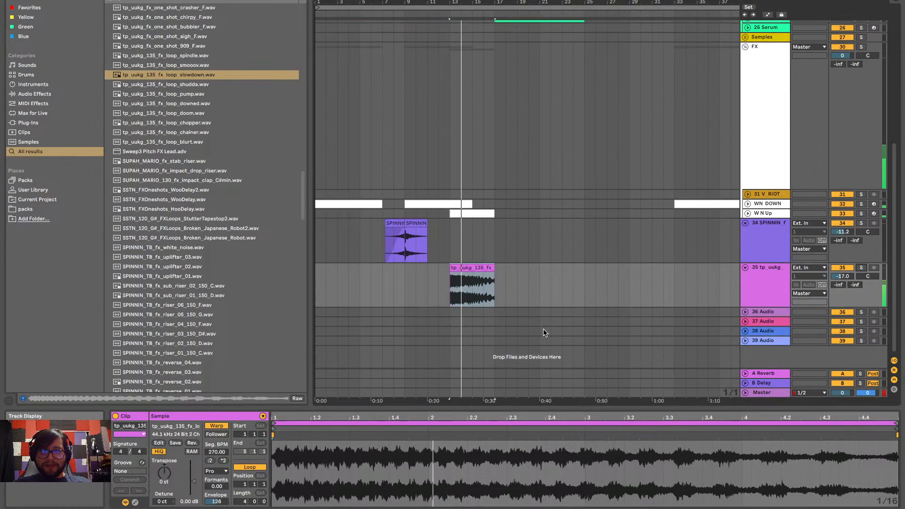
{"action": "scroll", "coordinate": [542, 339], "scroll_direction": "down", "scroll_amount": 5}
{"action": "scroll", "coordinate": [420, 282], "scroll_direction": "up", "scroll_amount": 1}
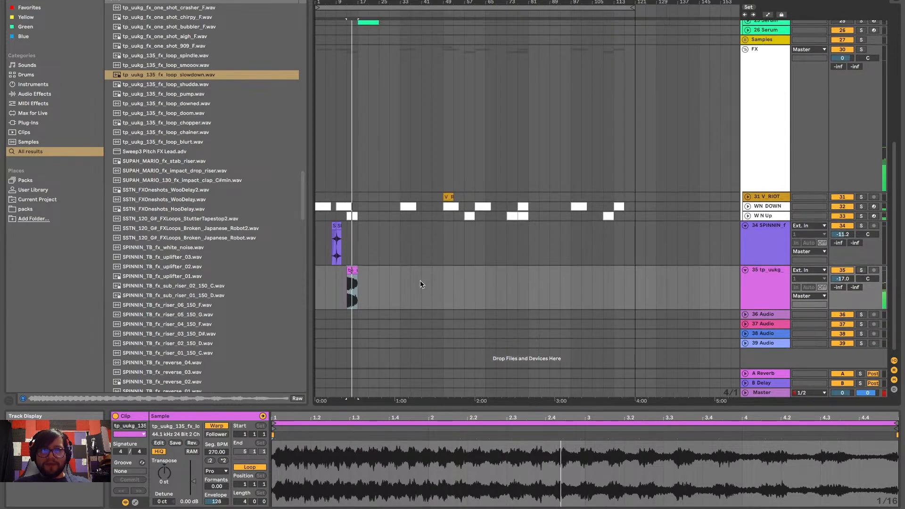
{"action": "key", "text": "space"}
Place a copy of the slowdown clip at bar 9 on track 35 and play it with the SPINNIN one-shot
{"action": "left_click_drag", "start_coordinate": [381, 265], "coordinate": [338, 277]}
{"action": "scroll", "coordinate": [369, 273], "scroll_direction": "up", "scroll_amount": 1}
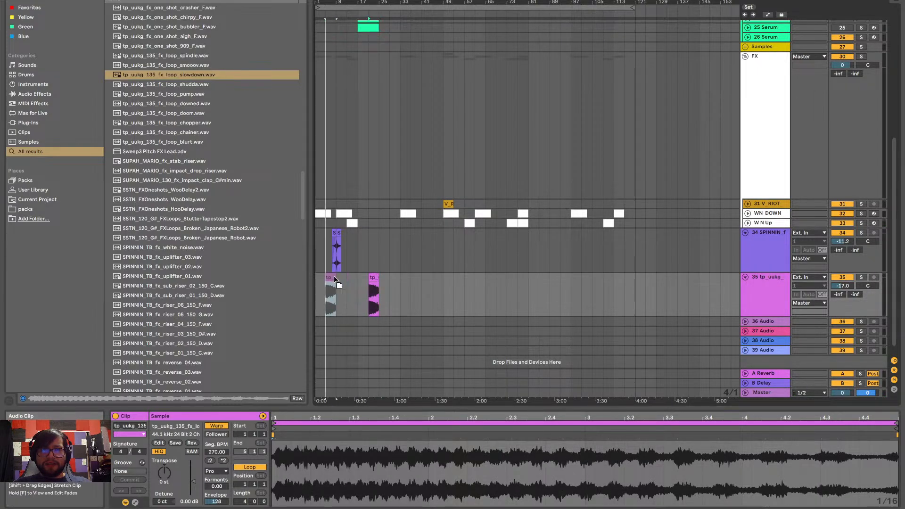
{"action": "scroll", "coordinate": [339, 277], "scroll_direction": "up", "scroll_amount": 1}
{"action": "key", "text": "space"}
{"action": "scroll", "coordinate": [339, 278], "scroll_direction": "up", "scroll_amount": 6}
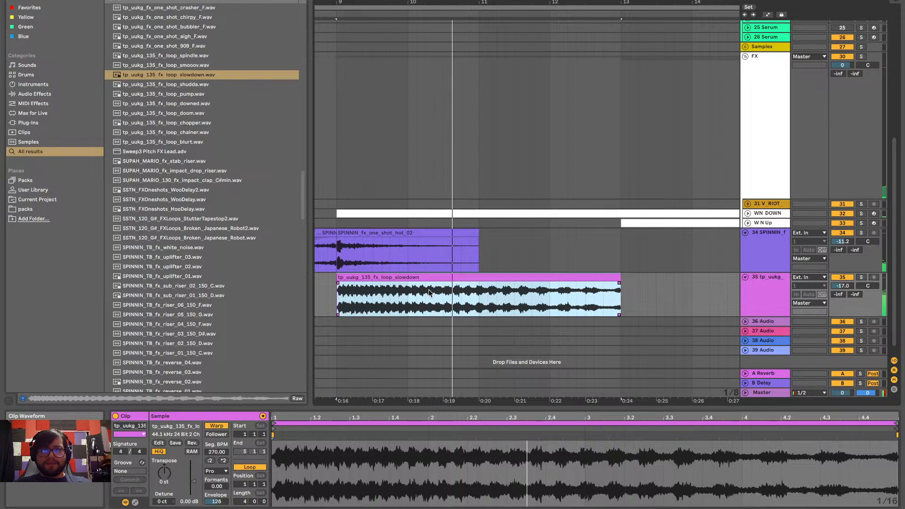
Add a fade-in about 2.6 bars long to the slowdown clip and move the clip to start at bar 8
{"action": "left_click_drag", "start_coordinate": [338, 286], "coordinate": [524, 286]}
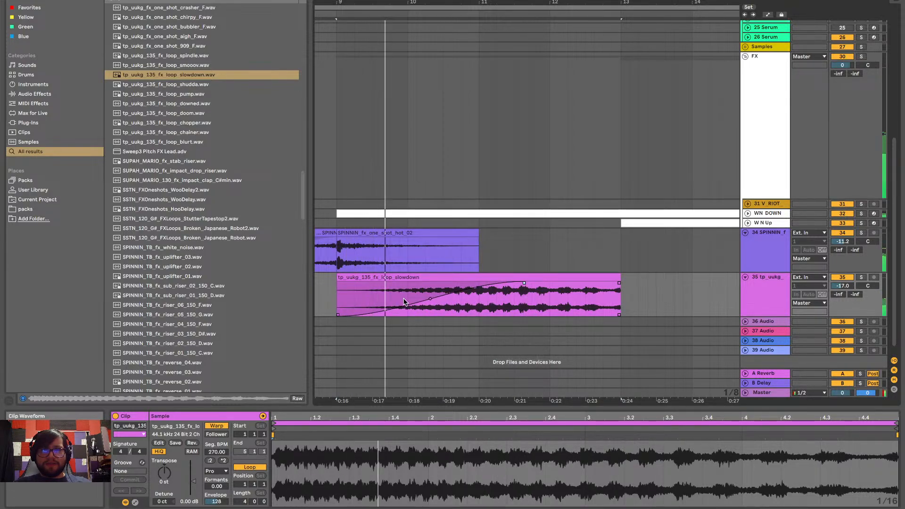
{"action": "left_click_drag", "start_coordinate": [428, 296], "coordinate": [371, 282]}
{"action": "left_click", "coordinate": [426, 274]}
{"action": "key", "text": "super+z"}
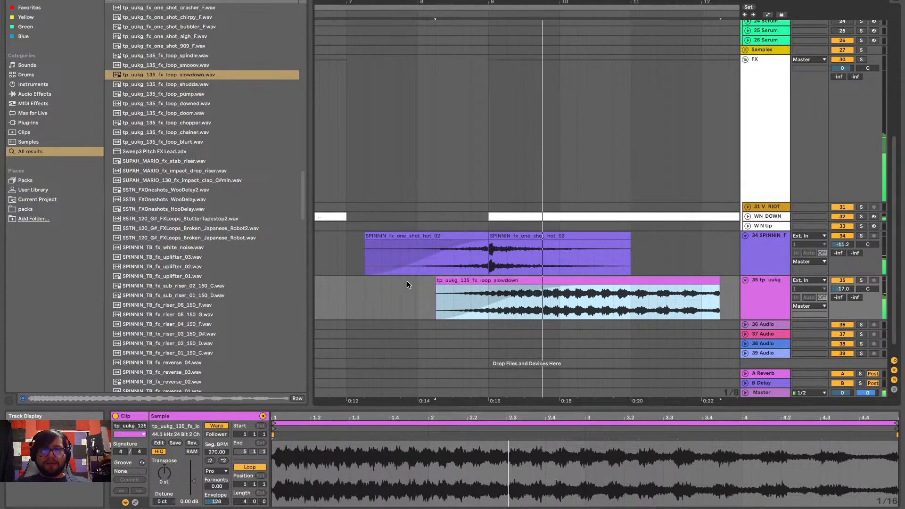
{"action": "mouse_move", "coordinate": [494, 285]}
{"action": "left_mouse_down"}
{"action": "mouse_move", "coordinate": [471, 283]}
{"action": "mouse_move", "coordinate": [479, 282]}
{"action": "left_mouse_up"}
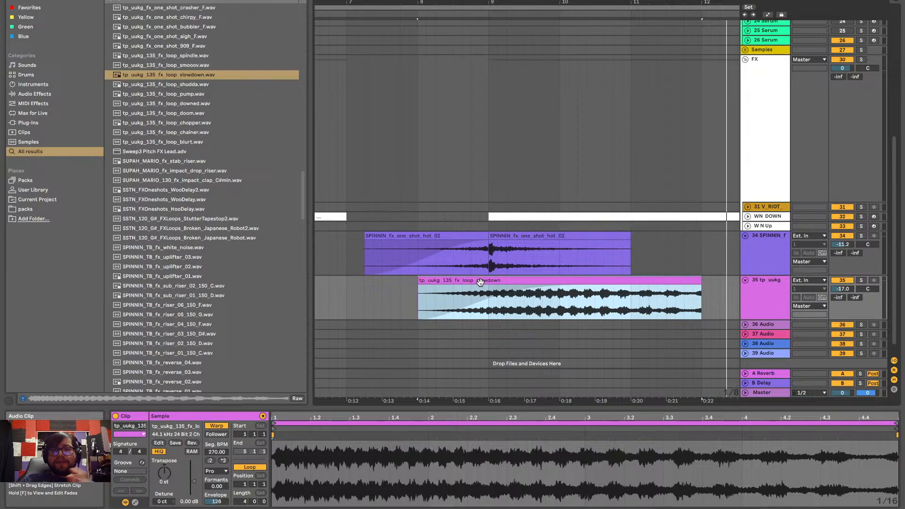
Play the slowdown clip from bar 8, try trimming its start by about 1.5 beats and play the transition
{"action": "left_click", "coordinate": [418, 302]}
{"action": "key", "text": "space"}
{"action": "key", "text": "space"}
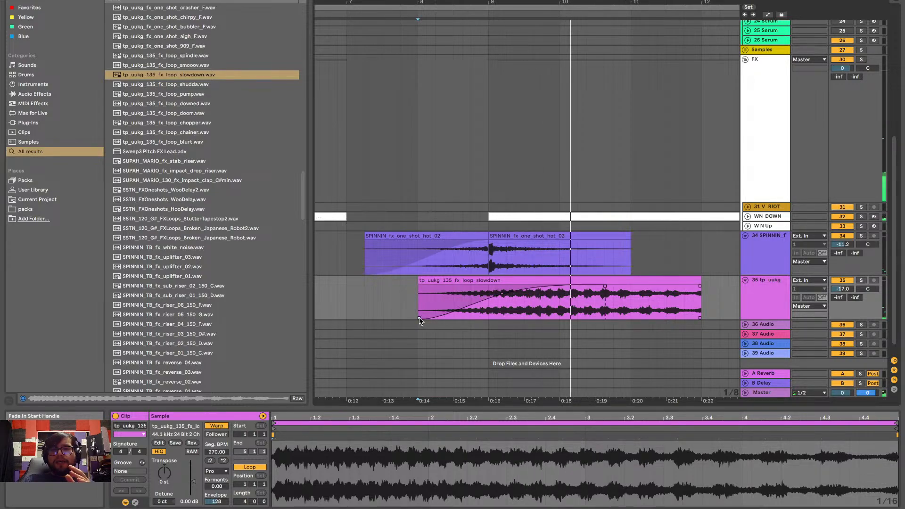
{"action": "left_click_drag", "start_coordinate": [419, 318], "coordinate": [443, 318]}
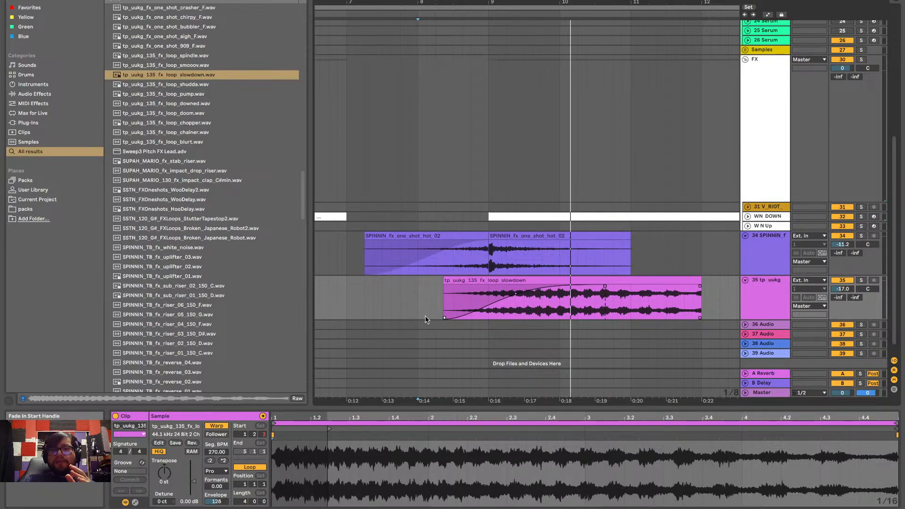
{"action": "key", "text": "space"}
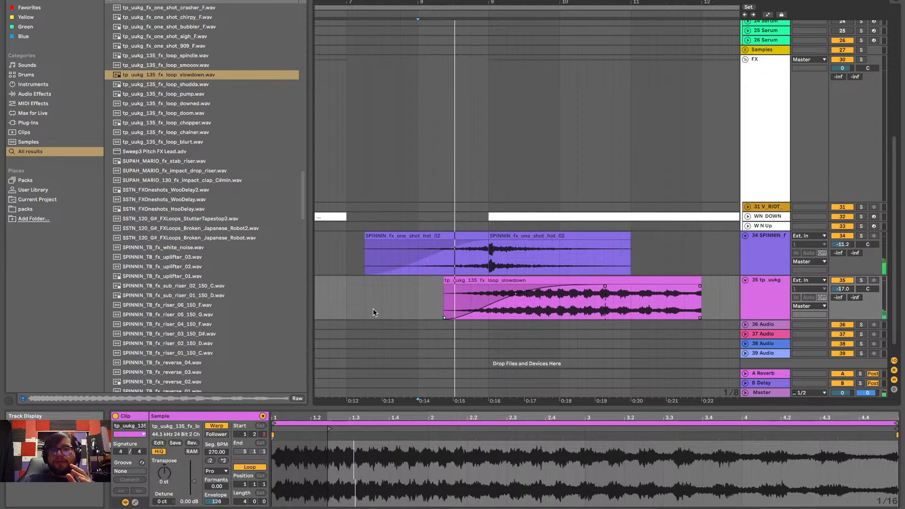
{"action": "key", "text": "space"}
Extend the slowdown clip's start back to bar 8, undo the extra edit and replay the transition
{"action": "left_click_drag", "start_coordinate": [444, 284], "coordinate": [420, 285]}
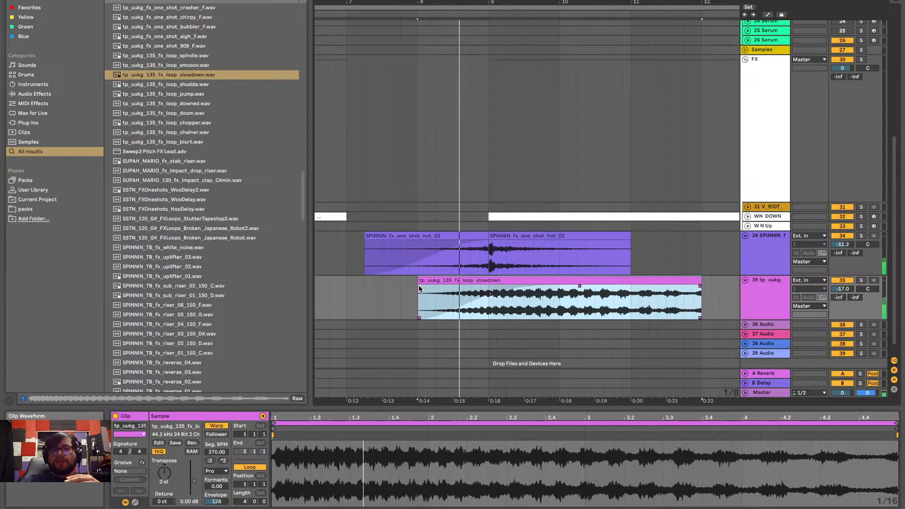
{"action": "left_click_drag", "start_coordinate": [389, 280], "coordinate": [410, 293]}
{"action": "key", "text": "super+z"}
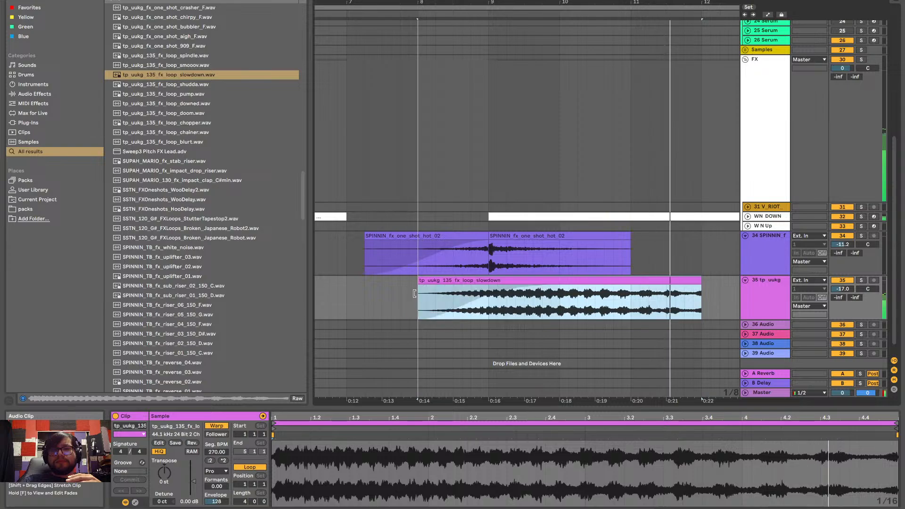
{"action": "key", "text": "space"}
{"action": "key", "text": "space"}
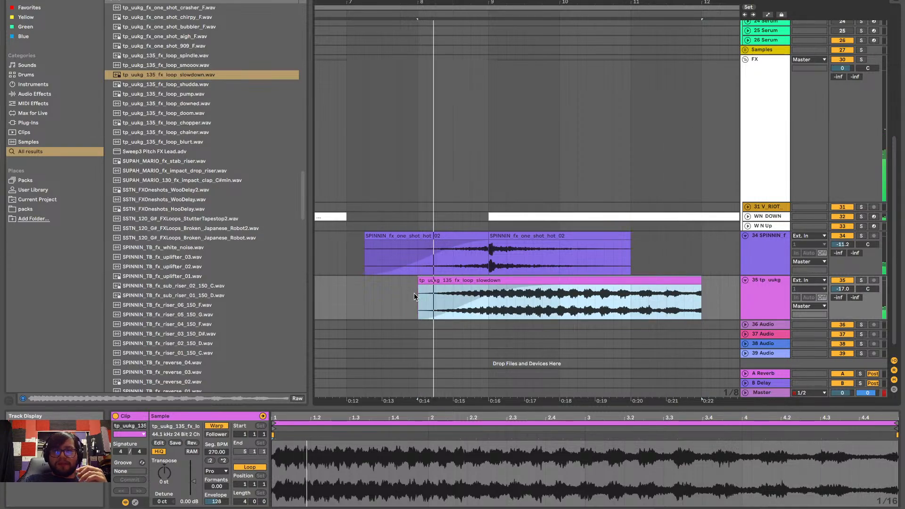
Shorten the slowdown clip's fade-in to end at bar 9, bend its curve for a slower rise, and play it
{"action": "left_click", "coordinate": [462, 298]}
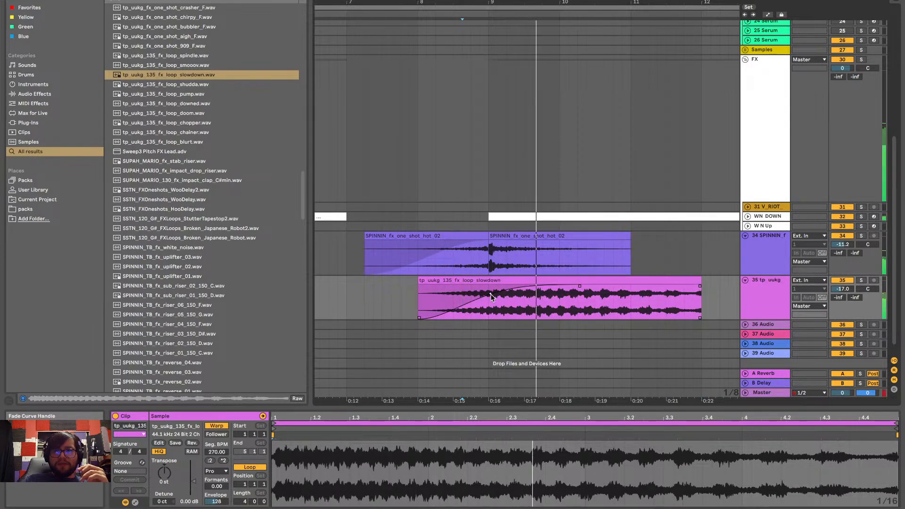
{"action": "left_click_drag", "start_coordinate": [481, 302], "coordinate": [484, 311]}
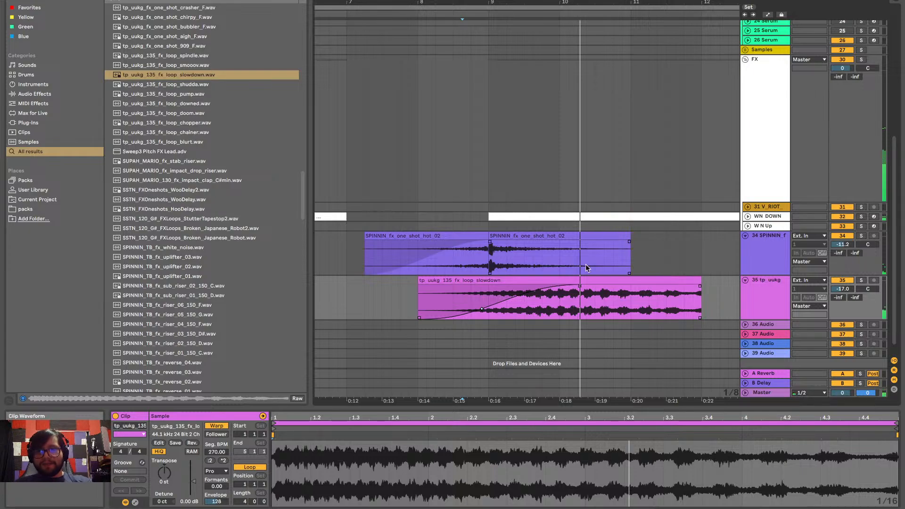
{"action": "left_click_drag", "start_coordinate": [581, 289], "coordinate": [517, 286]}
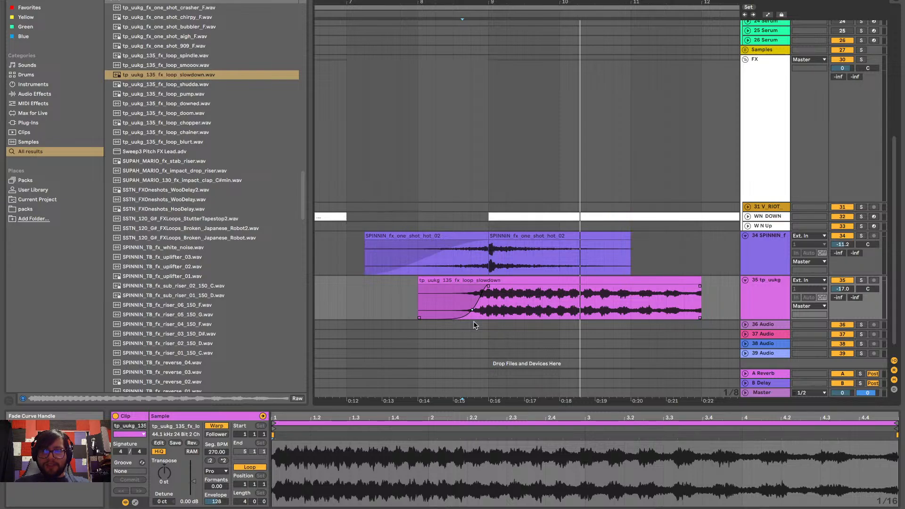
{"action": "left_click_drag", "start_coordinate": [473, 322], "coordinate": [463, 319]}
{"action": "key", "text": "space"}
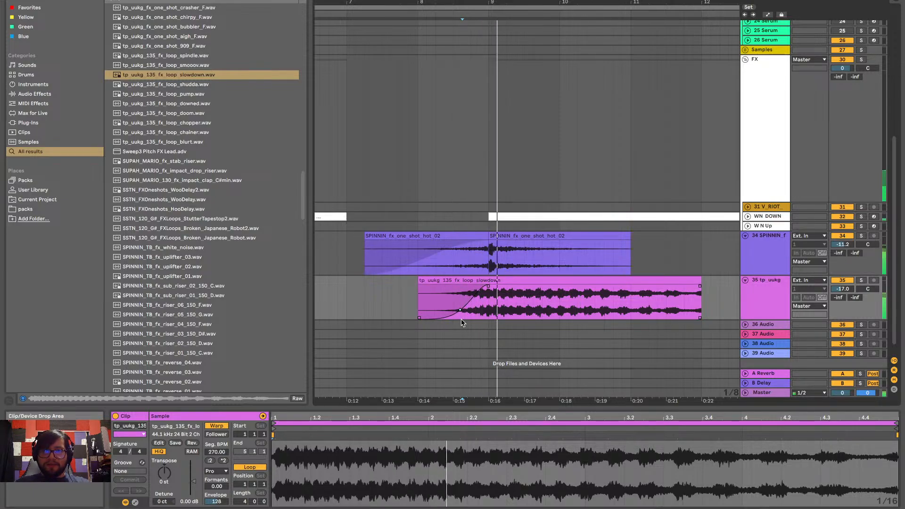
{"action": "left_click", "coordinate": [418, 304]}
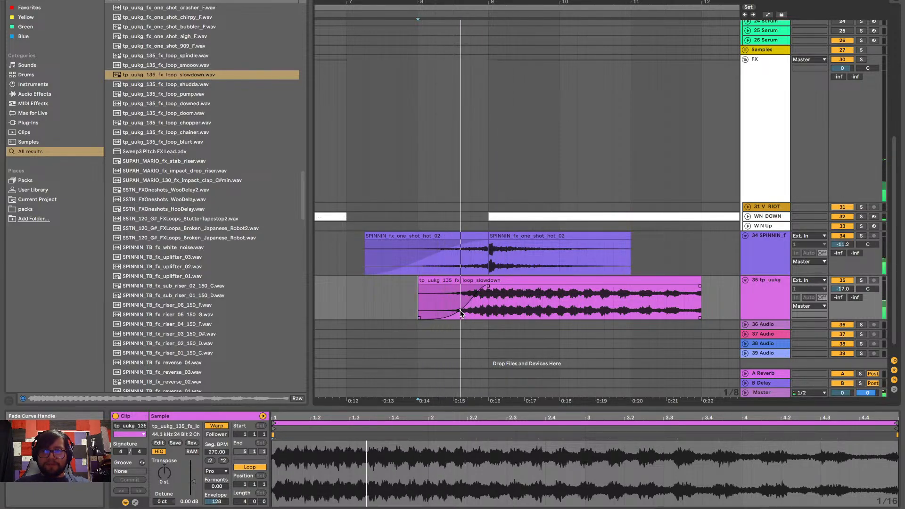
{"action": "mouse_move", "coordinate": [461, 313]}
{"action": "left_mouse_down"}
{"action": "mouse_move", "coordinate": [449, 297]}
{"action": "mouse_move", "coordinate": [461, 313]}
{"action": "left_mouse_up"}
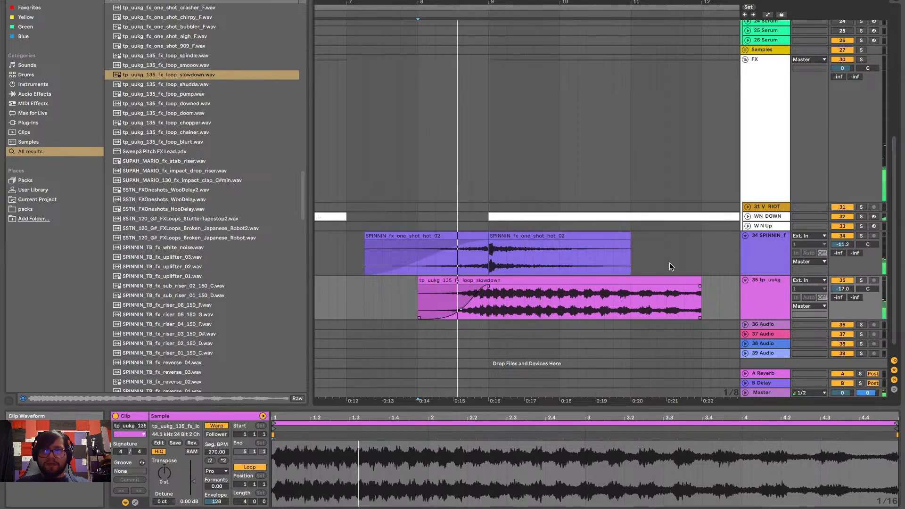
Add a fade-out about 0.4 bar long to the end of the slowdown clip and listen to its tail
{"action": "scroll", "coordinate": [674, 283], "scroll_direction": "up", "scroll_amount": 3}
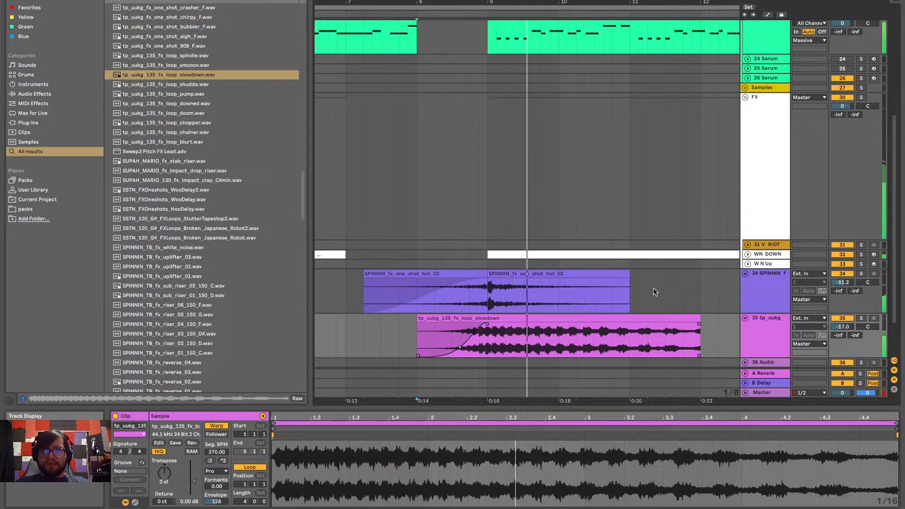
{"action": "scroll", "coordinate": [677, 286], "scroll_direction": "down", "scroll_amount": 4}
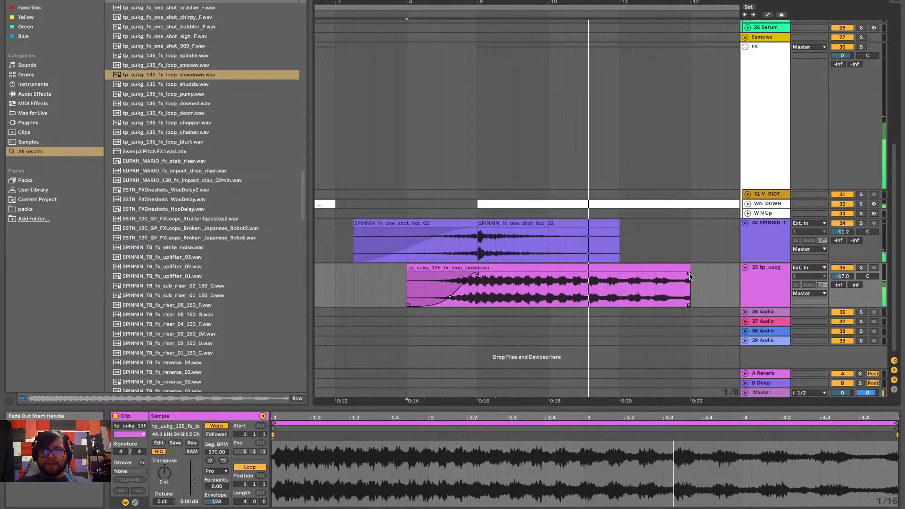
{"action": "left_click_drag", "start_coordinate": [688, 275], "coordinate": [660, 274]}
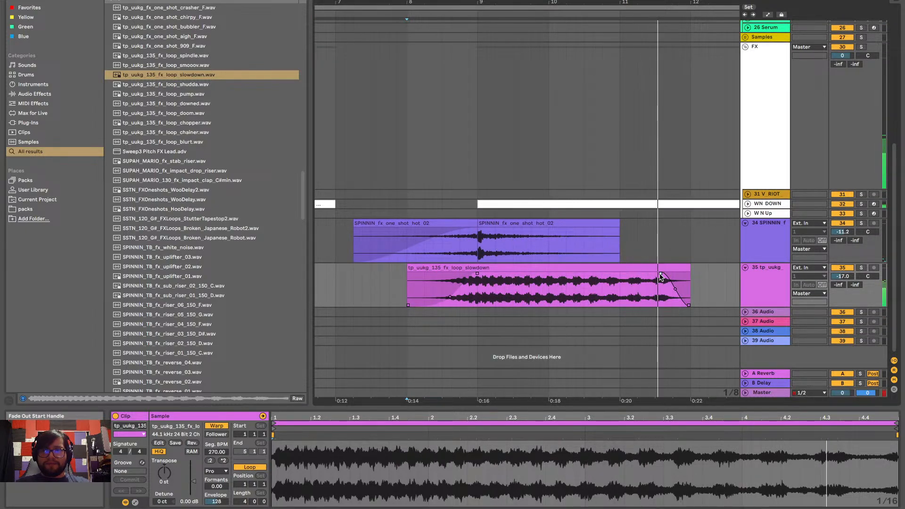
{"action": "scroll", "coordinate": [660, 284], "scroll_direction": "down", "scroll_amount": 6}
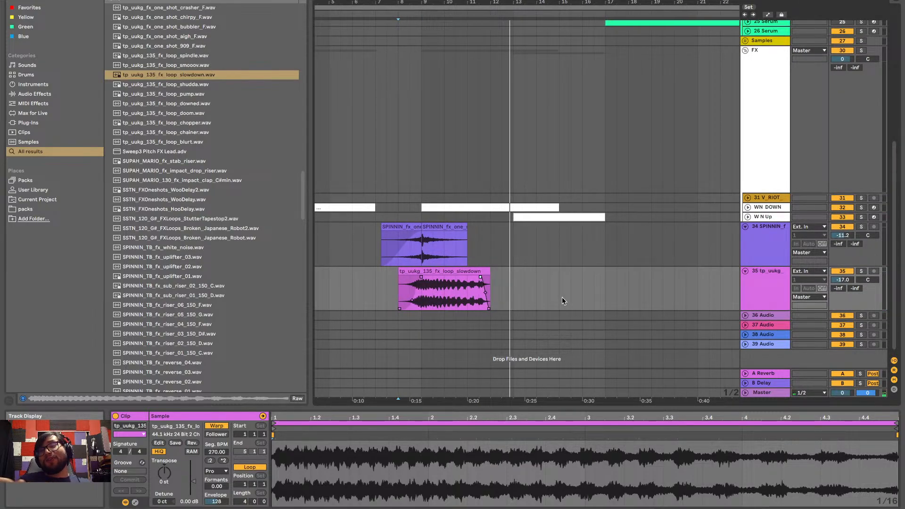
{"action": "scroll", "coordinate": [451, 298], "scroll_direction": "up", "scroll_amount": 6}
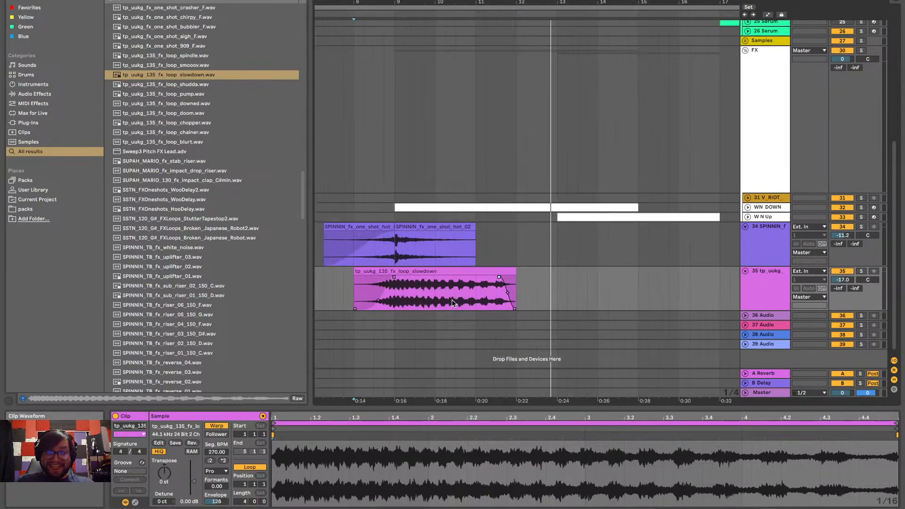
{"action": "scroll", "coordinate": [479, 304], "scroll_direction": "up", "scroll_amount": 5}
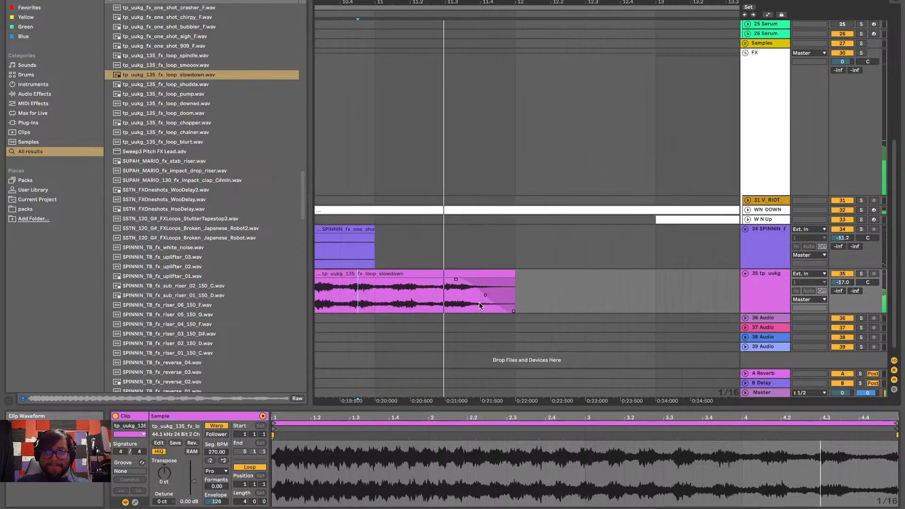
{"action": "key", "text": "space"}
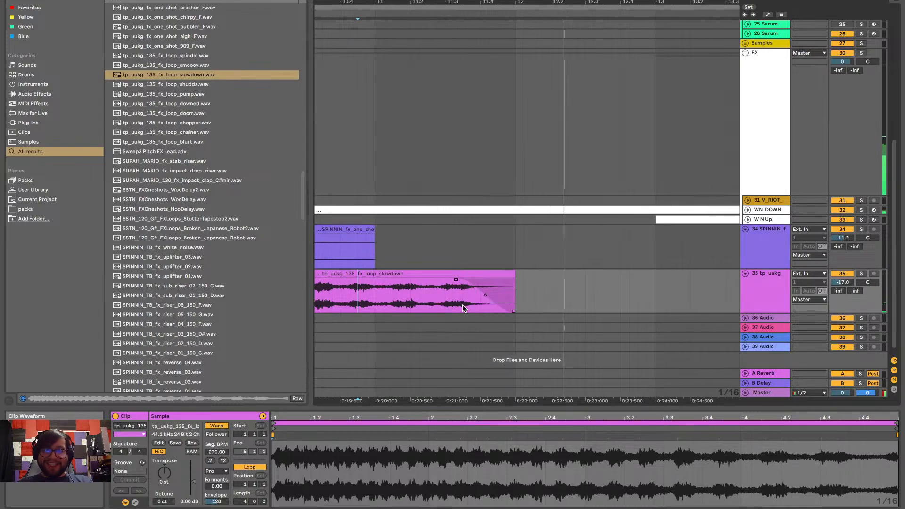
{"action": "left_click", "coordinate": [348, 301]}
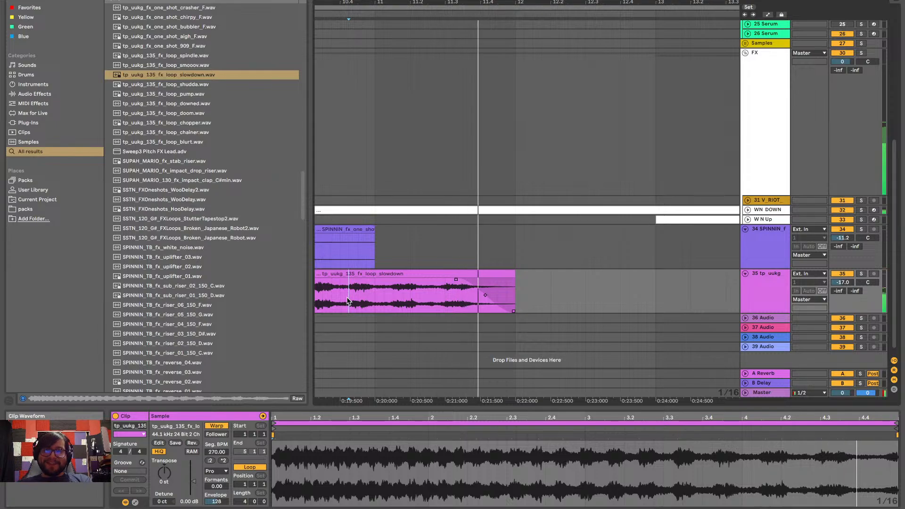
Duplicate roughly the last 2.25 beats of the slowdown clip directly after it at bar 12 and play the join
{"action": "left_click_drag", "start_coordinate": [437, 298], "coordinate": [520, 293]}
{"action": "left_click", "coordinate": [446, 299]}
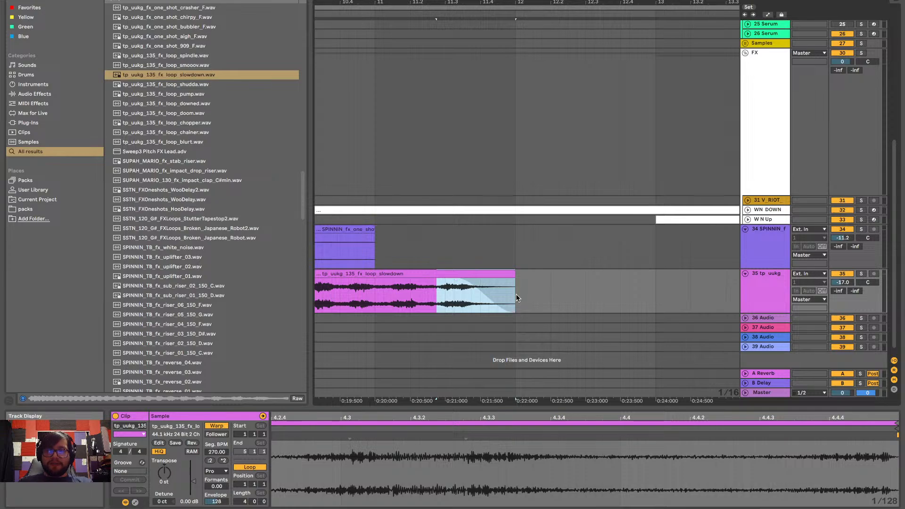
{"action": "key", "text": "ctrl+d"}
{"action": "left_click", "coordinate": [379, 287]}
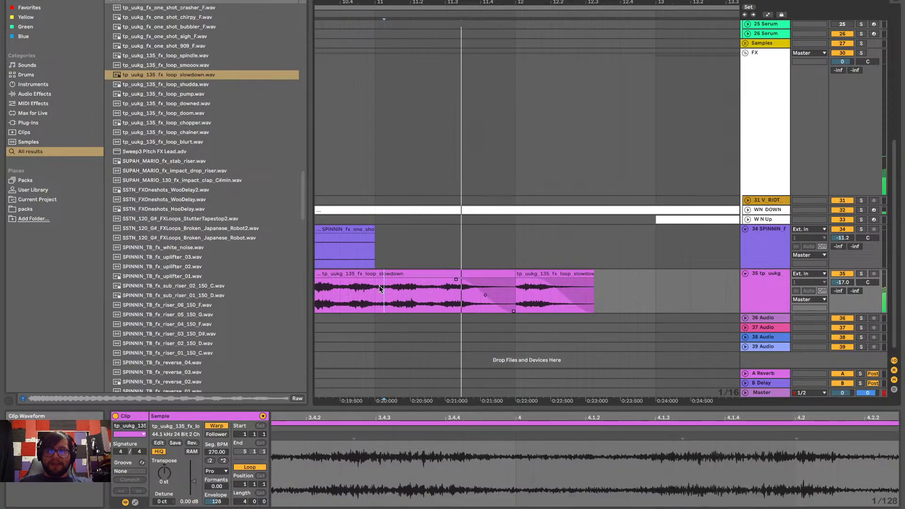
Try extending the first slowdown clip into its duplicated tail with a crossfade, and undo the change
{"action": "left_click", "coordinate": [520, 274]}
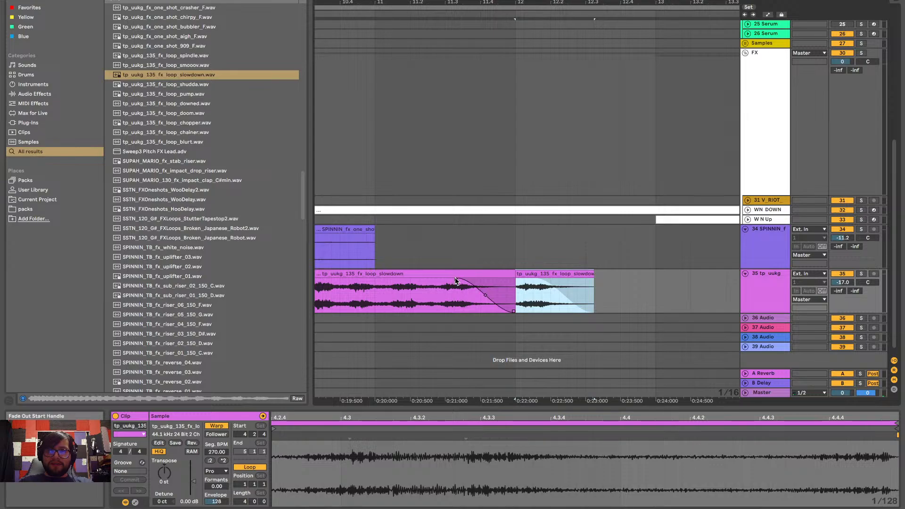
{"action": "left_click_drag", "start_coordinate": [455, 282], "coordinate": [554, 289]}
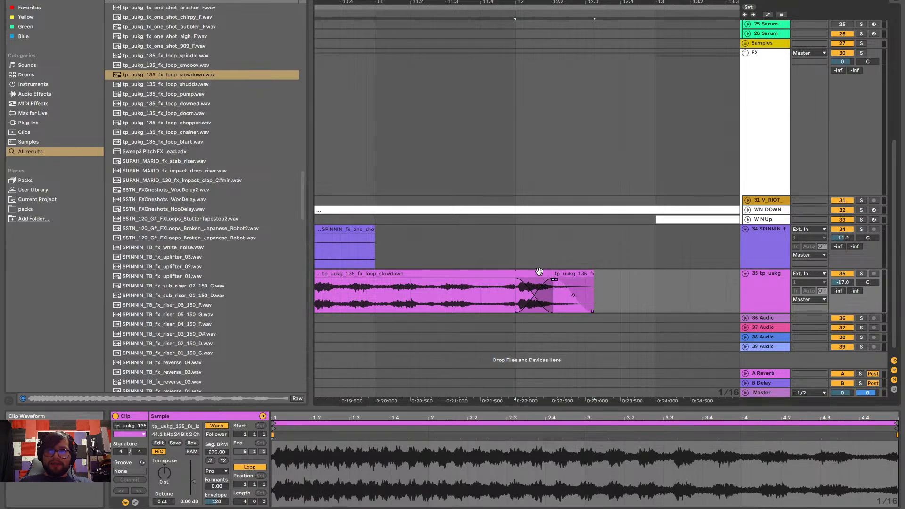
{"action": "left_click", "coordinate": [539, 271]}
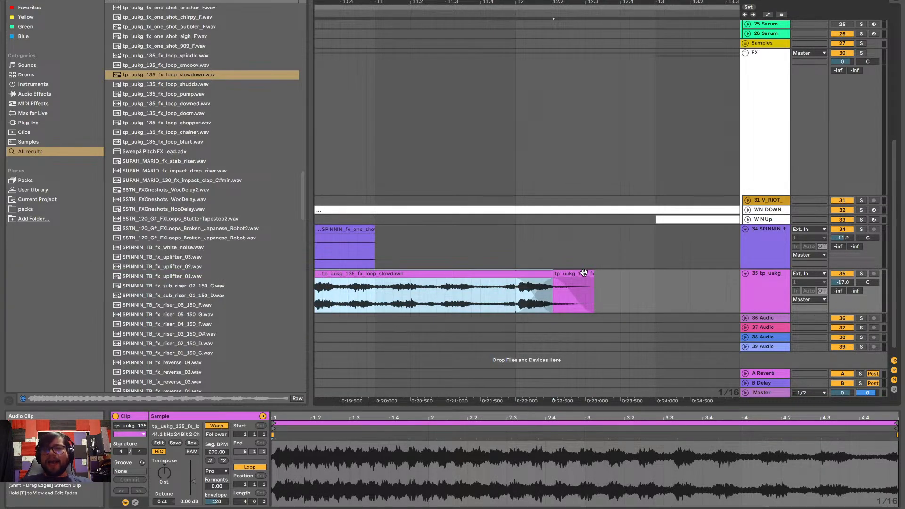
{"action": "key", "text": "super+z"}
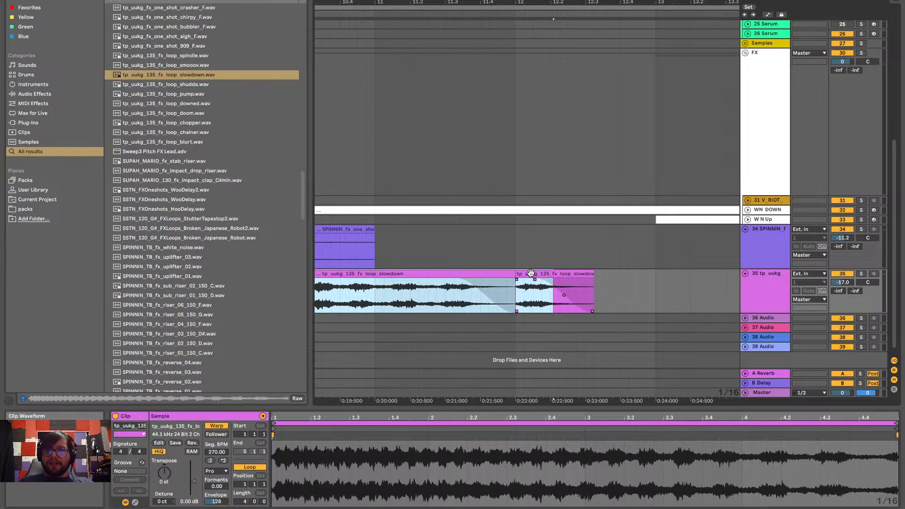
Move the duplicated tail over the slowdown clip's end, adjust it to start at bar 11.4, and play the join
{"action": "left_click", "coordinate": [643, 297]}
{"action": "left_click_drag", "start_coordinate": [534, 285], "coordinate": [594, 282]}
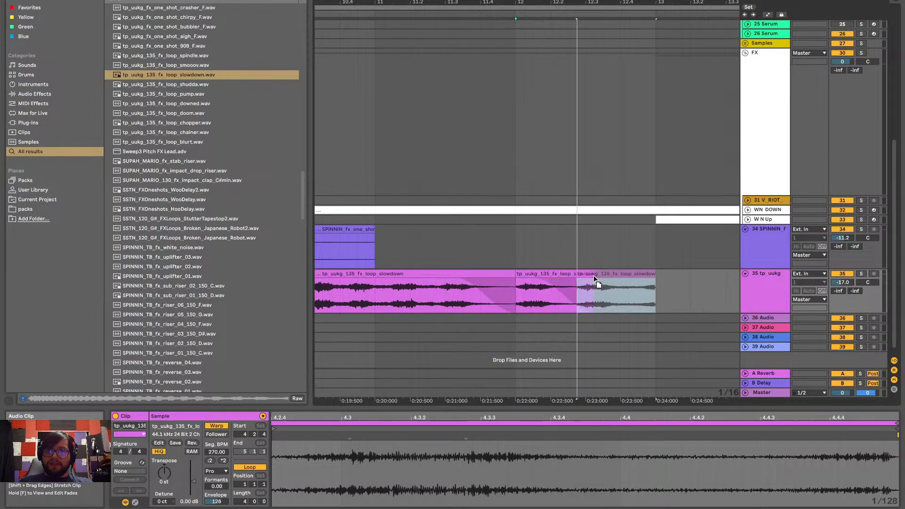
{"action": "left_click", "coordinate": [456, 281]}
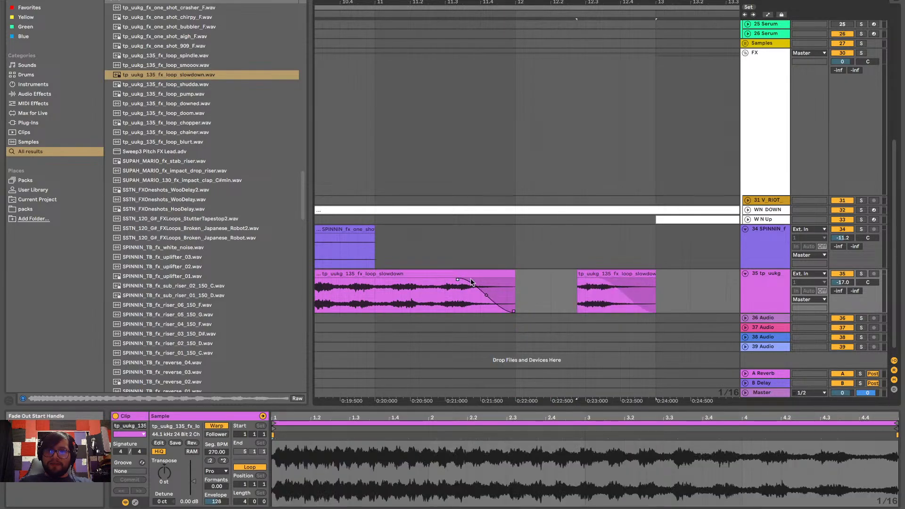
{"action": "mouse_move", "coordinate": [595, 273]}
{"action": "left_mouse_down"}
{"action": "mouse_move", "coordinate": [558, 284]}
{"action": "mouse_move", "coordinate": [500, 283]}
{"action": "left_mouse_up"}
{"action": "left_click", "coordinate": [392, 293]}
{"action": "key", "text": "space"}
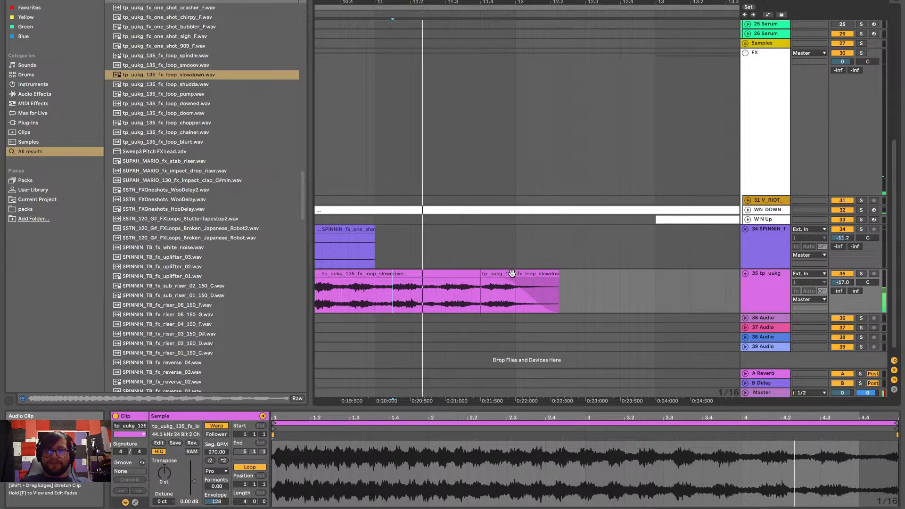
{"action": "left_click_drag", "start_coordinate": [516, 283], "coordinate": [480, 274]}
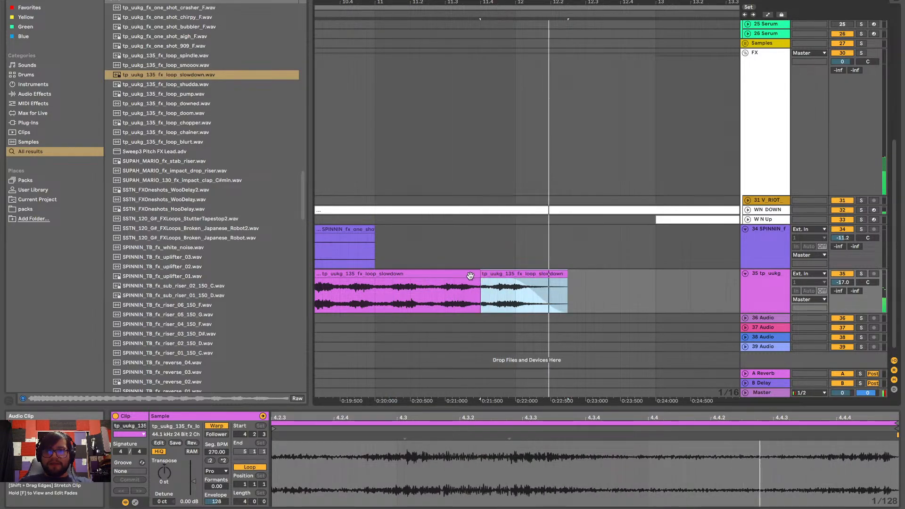
{"action": "left_click", "coordinate": [410, 301]}
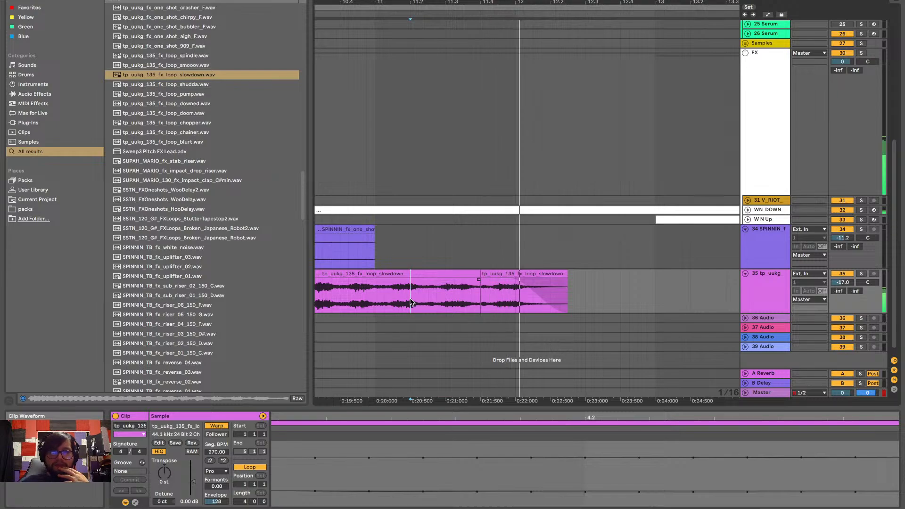
Play the whole transition from bar 8 and examine the slowdown clip's fade-in
{"action": "scroll", "coordinate": [410, 302], "scroll_direction": "down", "scroll_amount": 5}
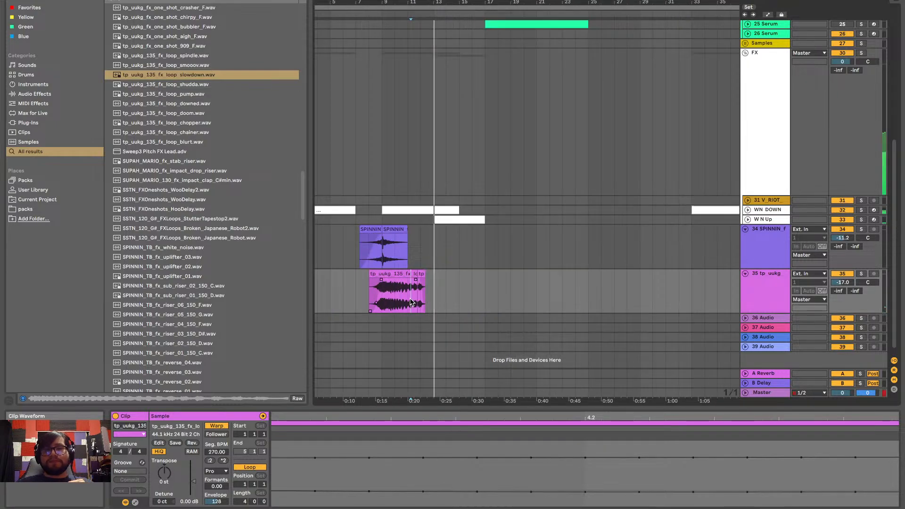
{"action": "scroll", "coordinate": [410, 302], "scroll_direction": "left", "scroll_amount": 2}
{"action": "left_click", "coordinate": [407, 299]}
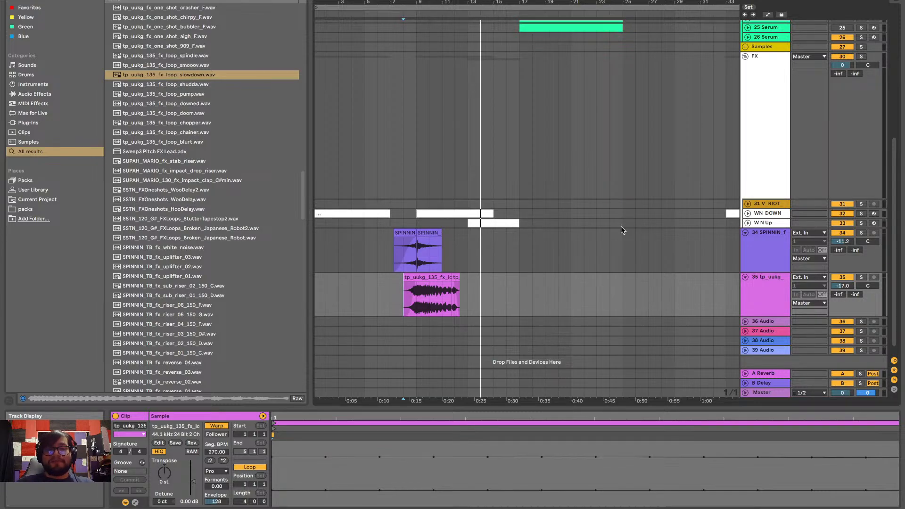
{"action": "key", "text": "space"}
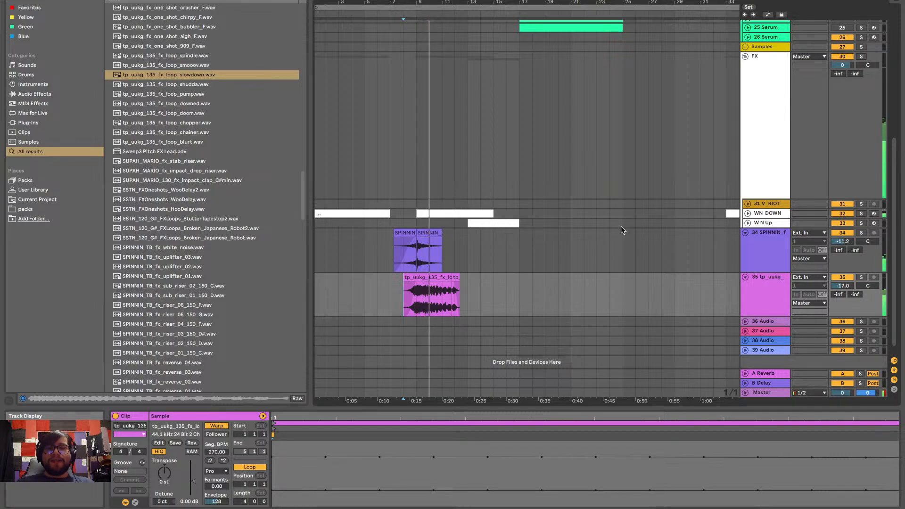
{"action": "scroll", "coordinate": [410, 311], "scroll_direction": "up", "scroll_amount": 5}
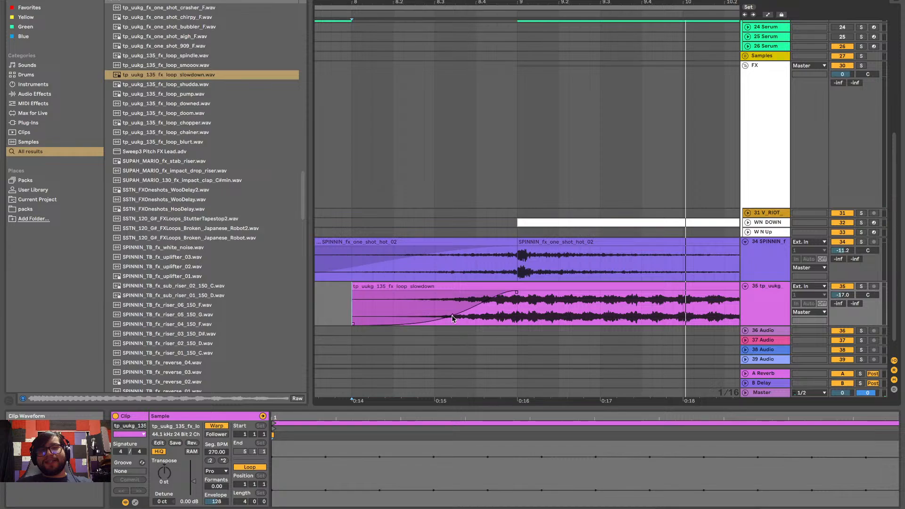
Bend the slowdown clip's fade-in curve so it rises mainly just before bar 9, and play the arrangement from bar 1
{"action": "left_click_drag", "start_coordinate": [451, 316], "coordinate": [488, 352]}
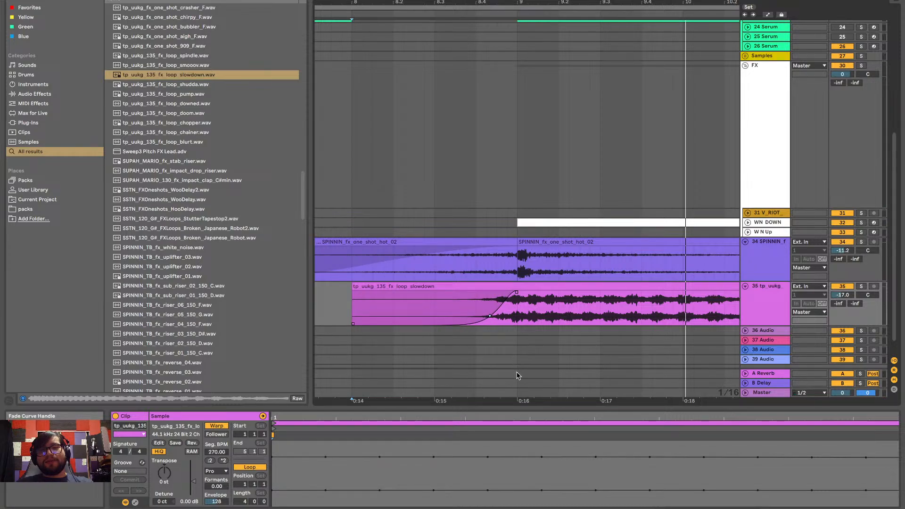
{"action": "scroll", "coordinate": [526, 227], "scroll_direction": "down", "scroll_amount": 5}
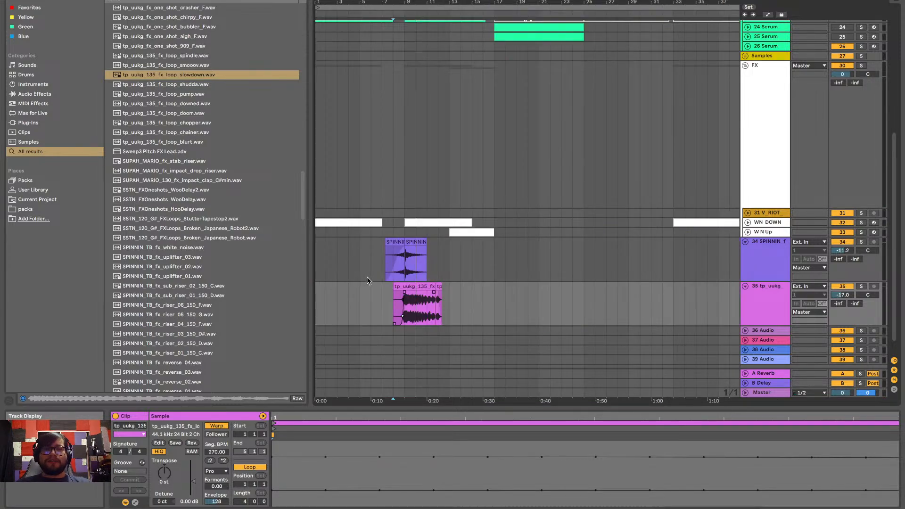
{"action": "scroll", "coordinate": [367, 276], "scroll_direction": "down", "scroll_amount": 1}
{"action": "scroll", "coordinate": [367, 276], "scroll_direction": "up", "scroll_amount": 2}
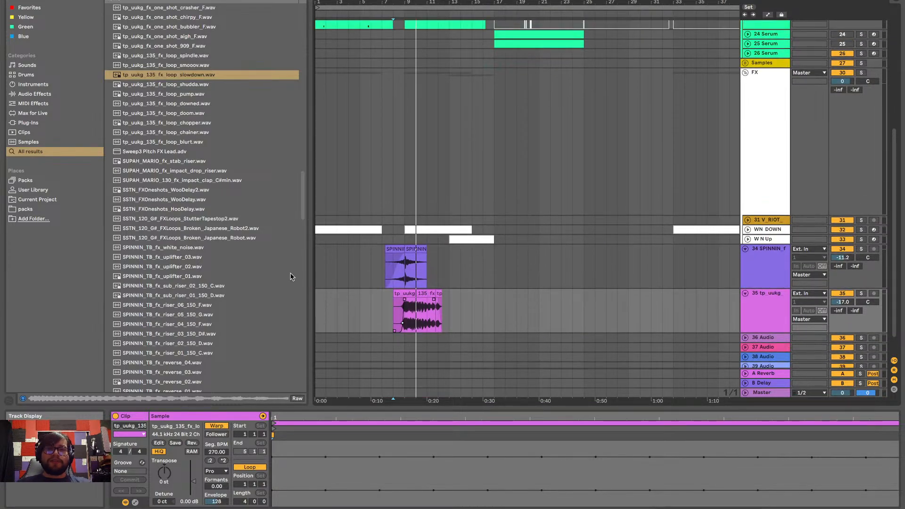
{"action": "left_click", "coordinate": [316, 265]}
{"action": "key", "text": "space"}
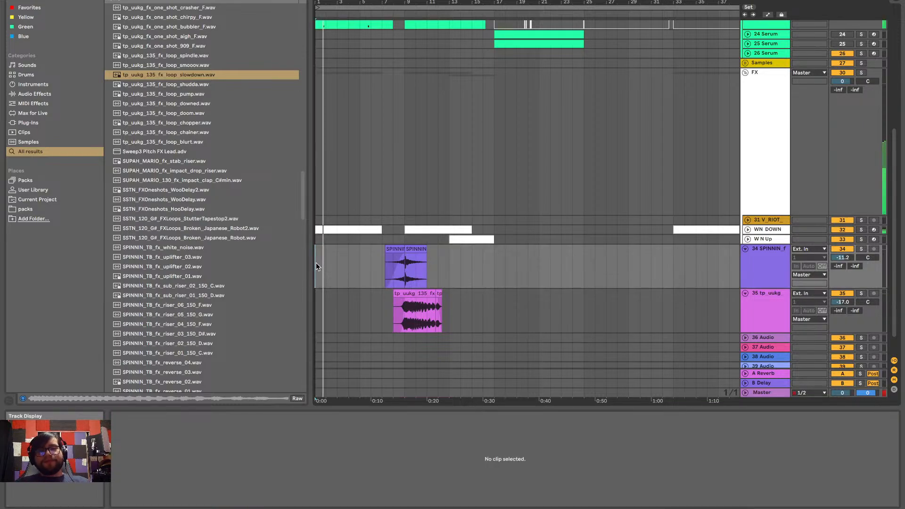
Unfold the WN DOWN track and display the automation envelopes
{"action": "left_click", "coordinate": [747, 229]}
{"action": "scroll", "coordinate": [338, 282], "scroll_direction": "down", "scroll_amount": 5}
{"action": "scroll", "coordinate": [338, 283], "scroll_direction": "up", "scroll_amount": 3}
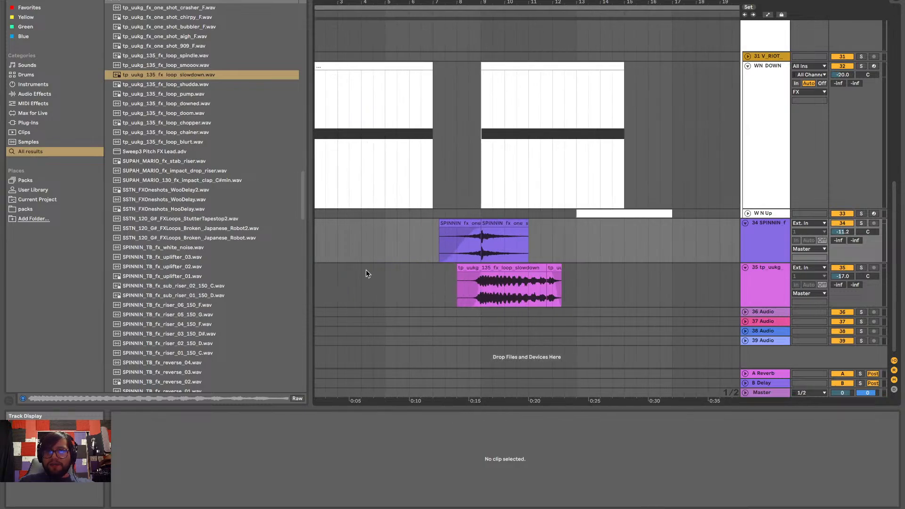
{"action": "scroll", "coordinate": [482, 226], "scroll_direction": "up", "scroll_amount": 5}
{"action": "scroll", "coordinate": [482, 226], "scroll_direction": "left", "scroll_amount": 1}
{"action": "left_click", "coordinate": [781, 173]}
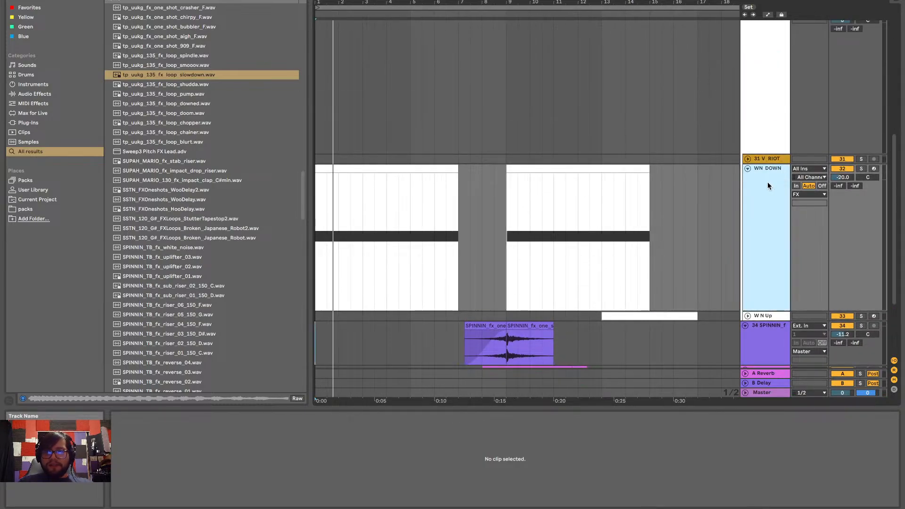
{"action": "key", "text": "a"}
{"action": "scroll", "coordinate": [351, 216], "scroll_direction": "up", "scroll_amount": 1}
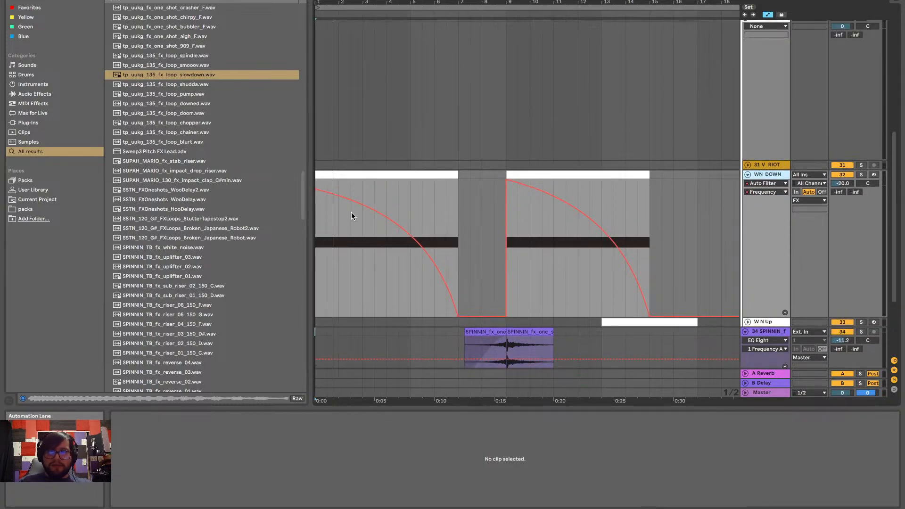
Show the Auto Pan Frequency automation on the WN DOWN track, checking the Synced Rate envelope along the way
{"action": "left_click", "coordinate": [774, 183]}
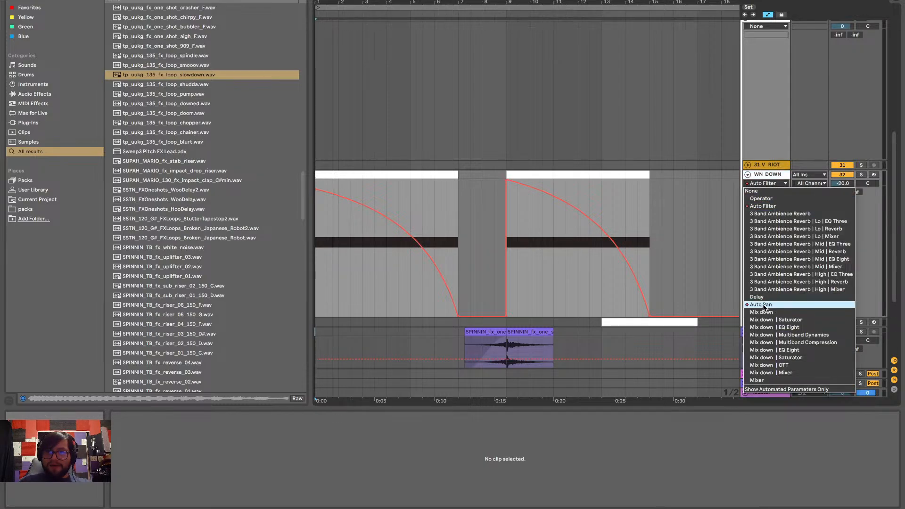
{"action": "left_click", "coordinate": [764, 304]}
{"action": "left_click", "coordinate": [766, 195]}
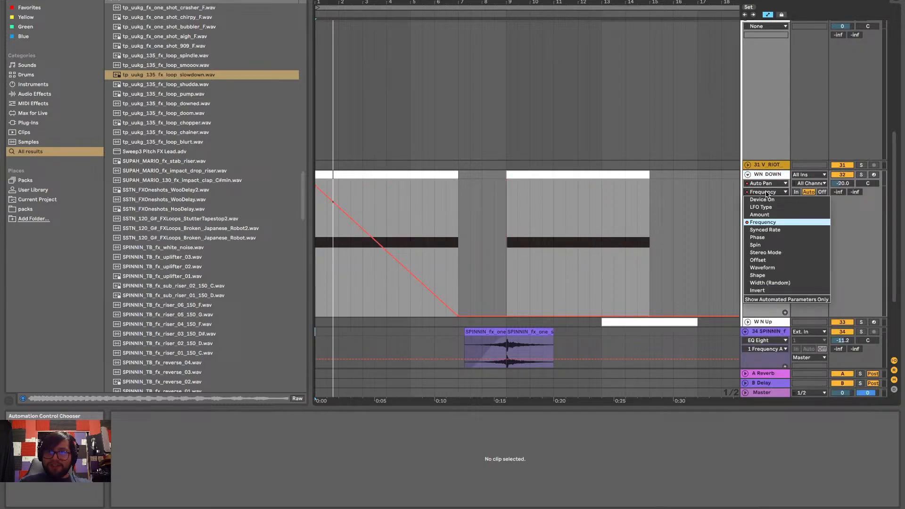
{"action": "left_click", "coordinate": [764, 230]}
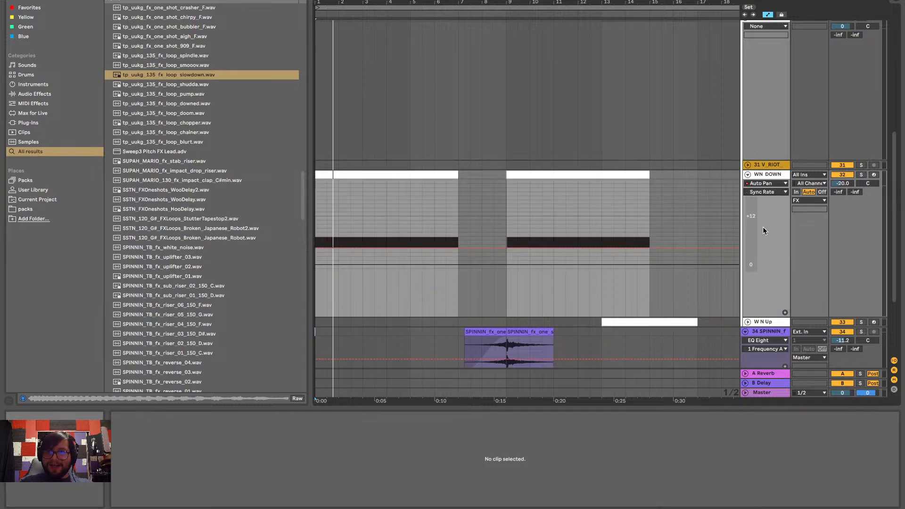
{"action": "left_click", "coordinate": [767, 193]}
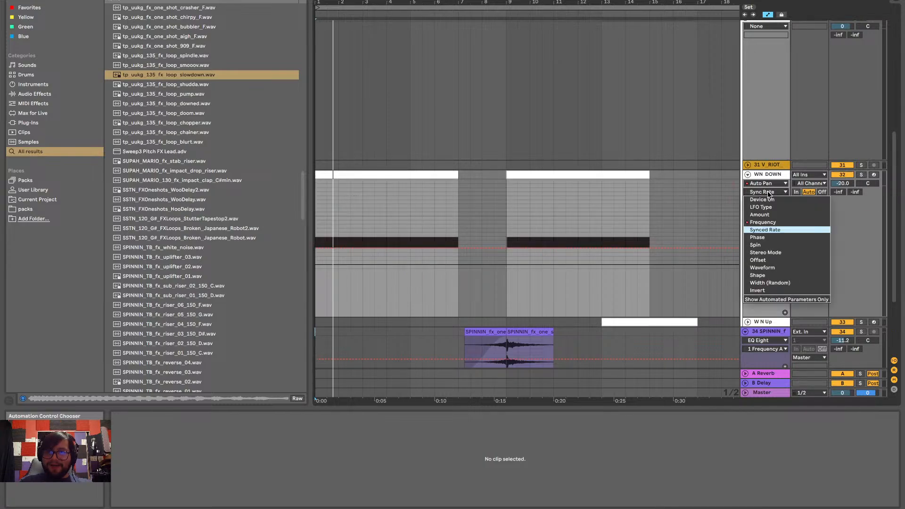
{"action": "left_click", "coordinate": [755, 228]}
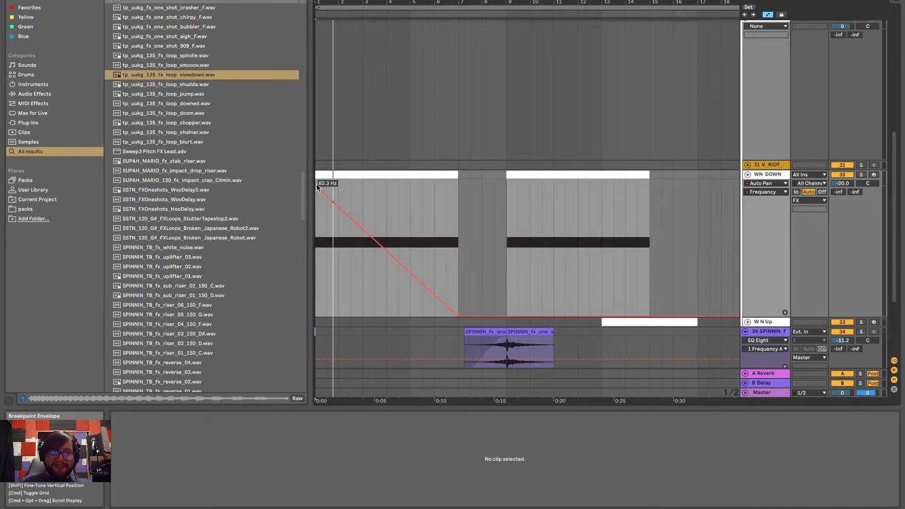
Try a 37.4 Hz starting point on WN DOWN's Auto Pan frequency envelope with concave and convex curves, playing each from bar 1
{"action": "mouse_move", "coordinate": [315, 186]}
{"action": "left_mouse_down"}
{"action": "mouse_move", "coordinate": [318, 207]}
{"action": "mouse_move", "coordinate": [319, 199]}
{"action": "left_mouse_up"}
{"action": "key", "text": "space"}
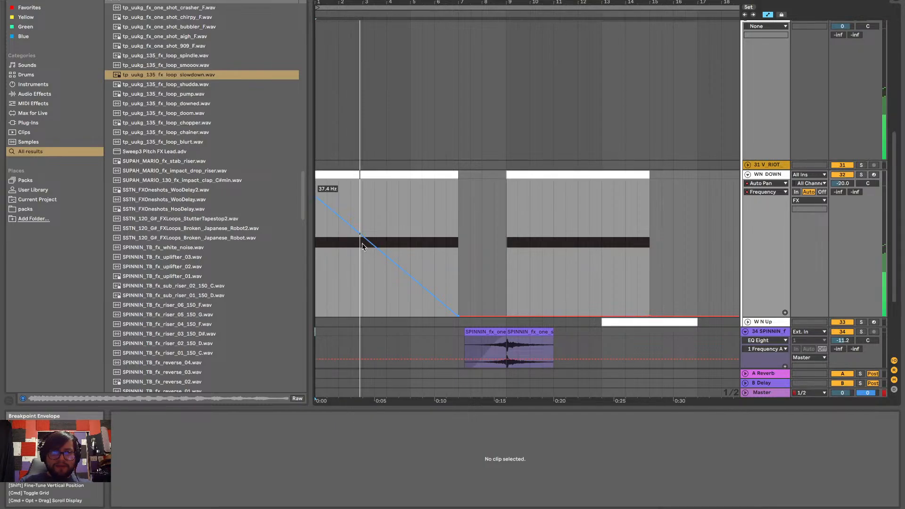
{"action": "left_click_drag", "start_coordinate": [365, 242], "coordinate": [328, 264]}
{"action": "key", "text": "space"}
{"action": "key", "text": "space"}
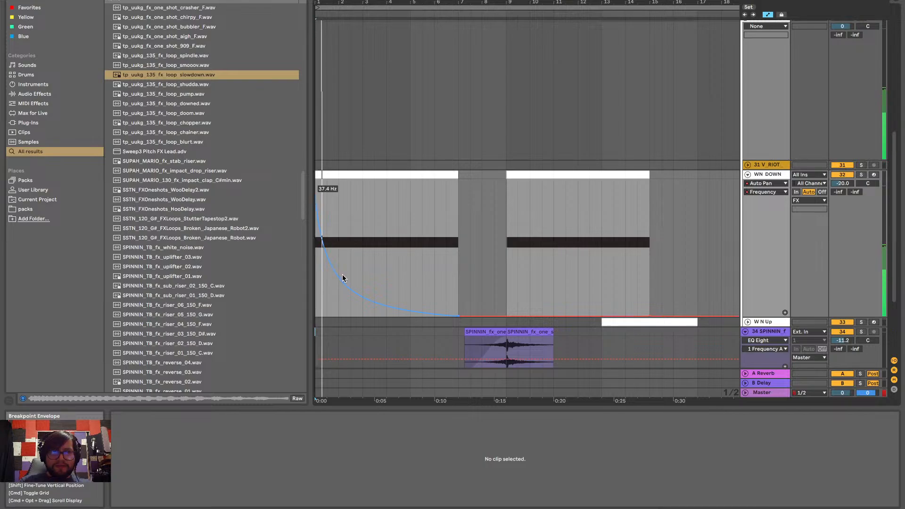
{"action": "left_click_drag", "start_coordinate": [342, 290], "coordinate": [341, 202]}
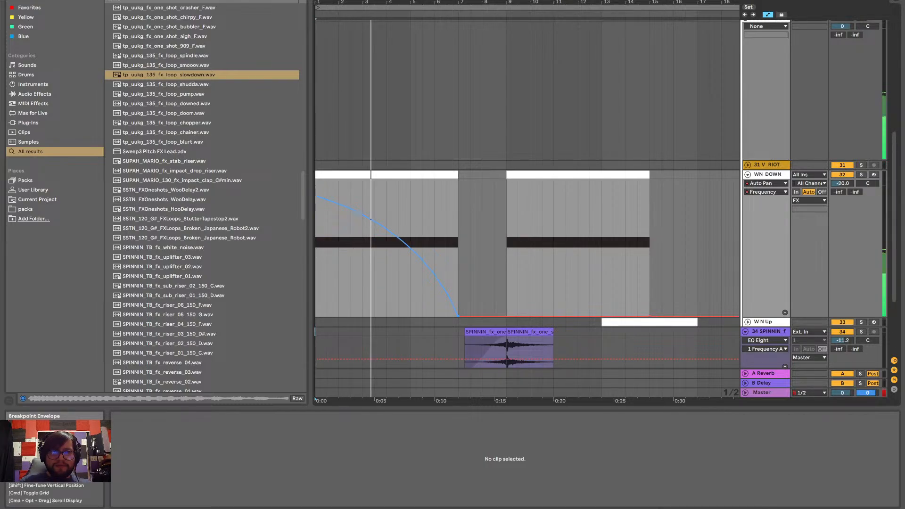
{"action": "key", "text": "space"}
{"action": "key", "text": "space"}
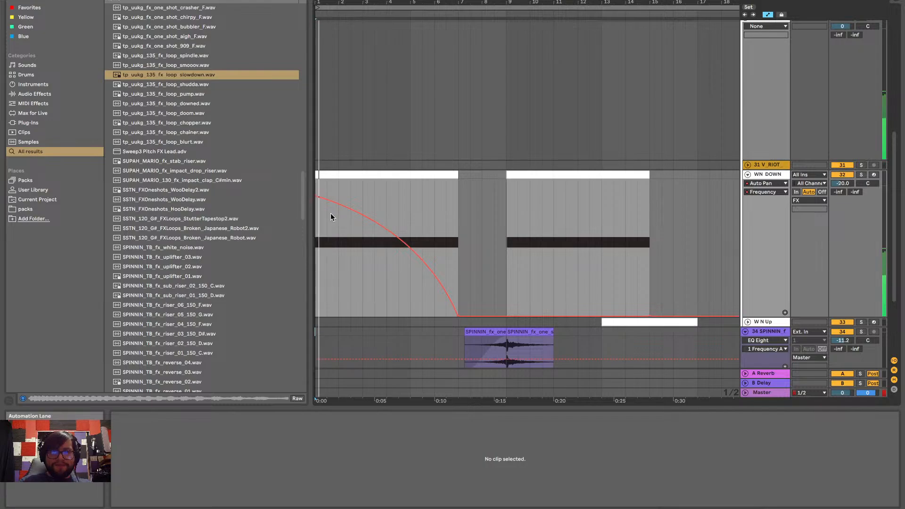
Lower the Auto Pan frequency envelope's starting point to 26.1 Hz, reshape the curve into a nearly straight, slightly concave decline, and play from bar 1
{"action": "mouse_move", "coordinate": [315, 198]}
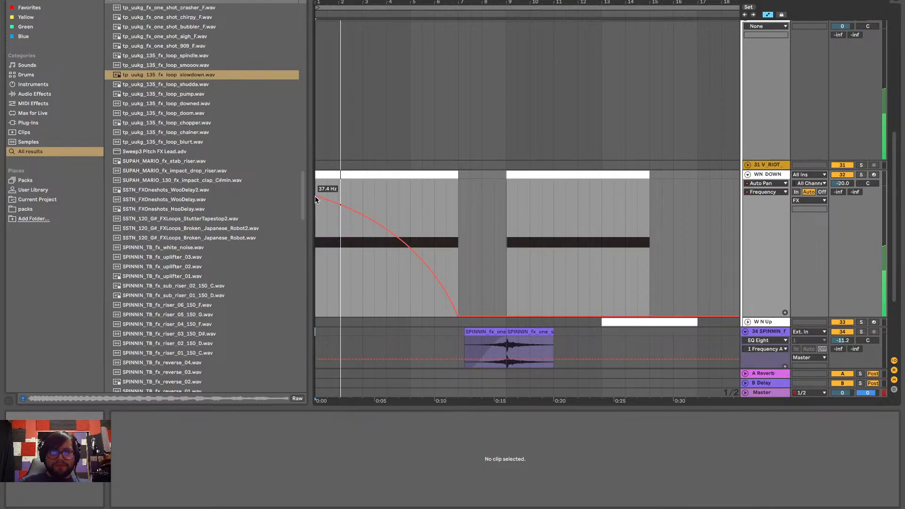
{"action": "left_click_drag", "start_coordinate": [316, 198], "coordinate": [318, 203]}
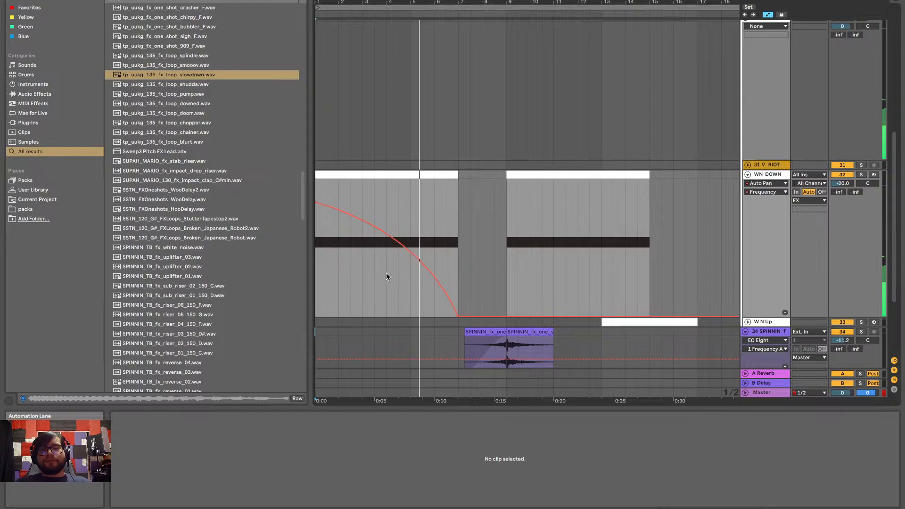
{"action": "key", "text": "space"}
{"action": "key", "text": "space"}
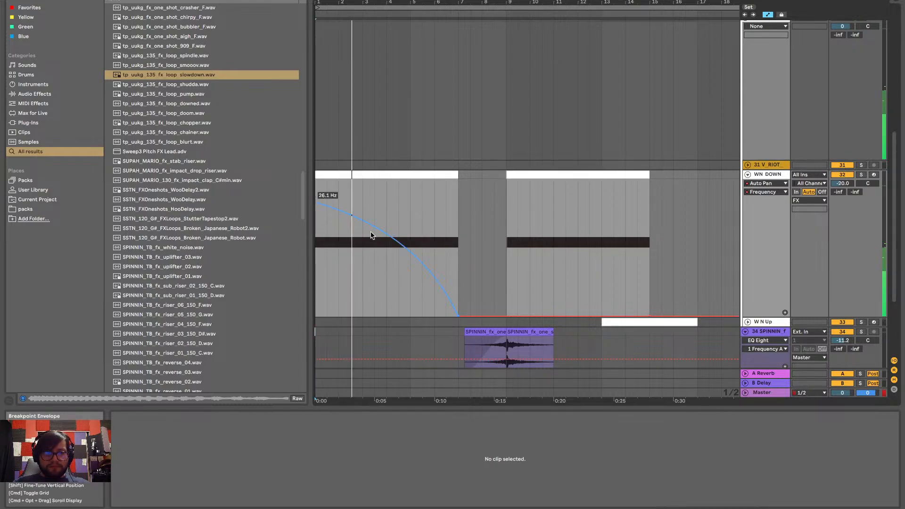
{"action": "left_click_drag", "start_coordinate": [370, 235], "coordinate": [351, 239]}
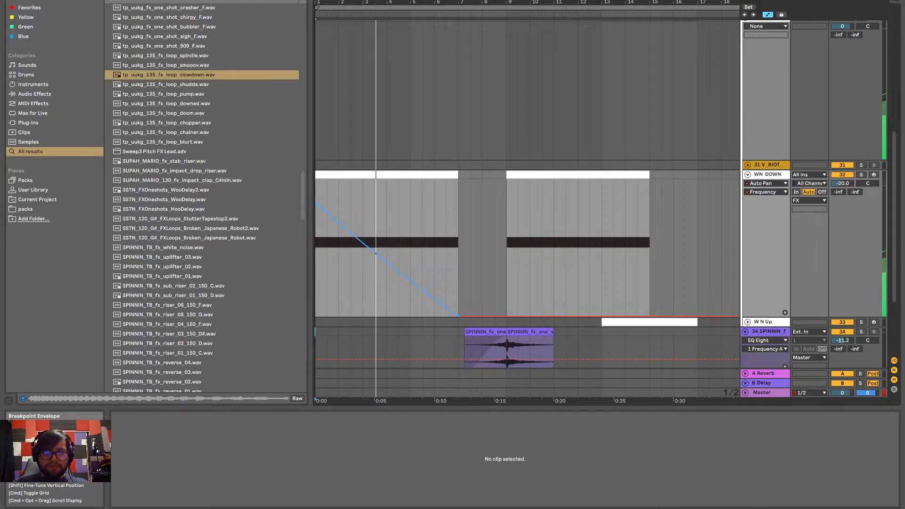
{"action": "key", "text": "space"}
{"action": "key", "text": "space"}
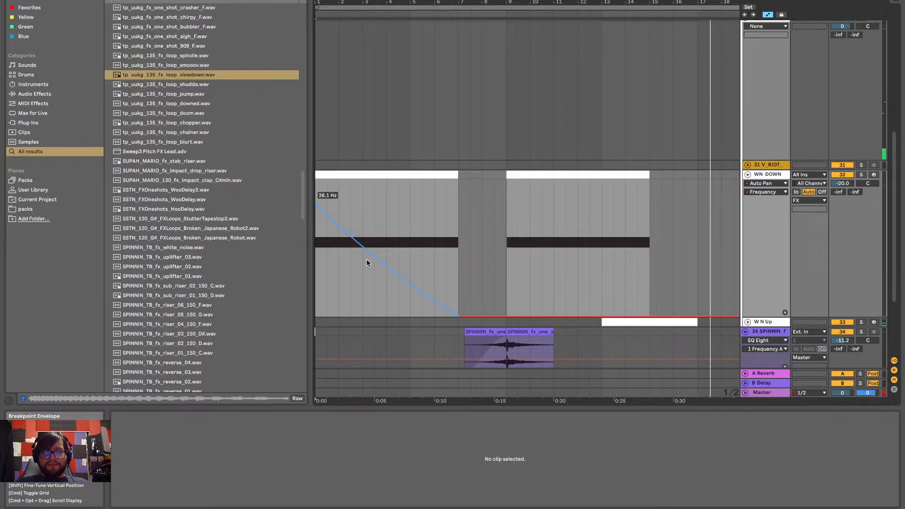
Collapse the WN DOWN track and the FX group
{"action": "scroll", "coordinate": [367, 263], "scroll_direction": "down", "scroll_amount": 5}
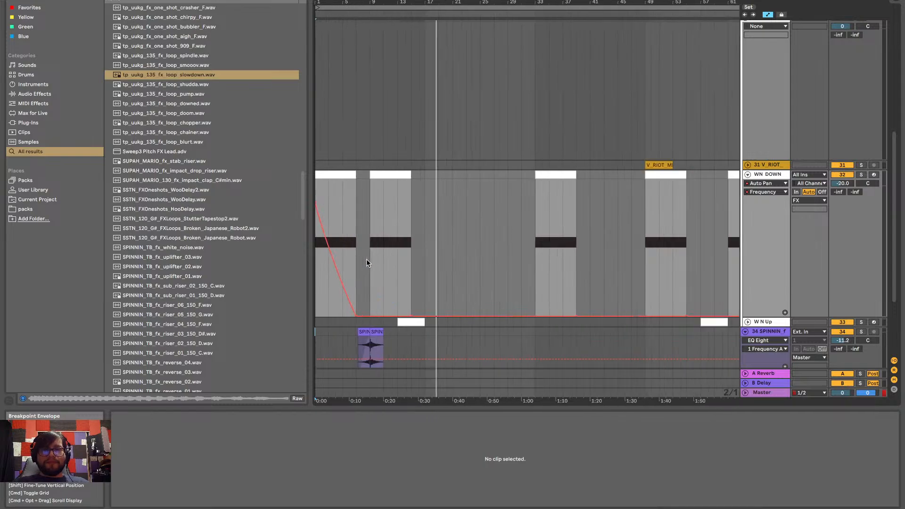
{"action": "left_click", "coordinate": [747, 175]}
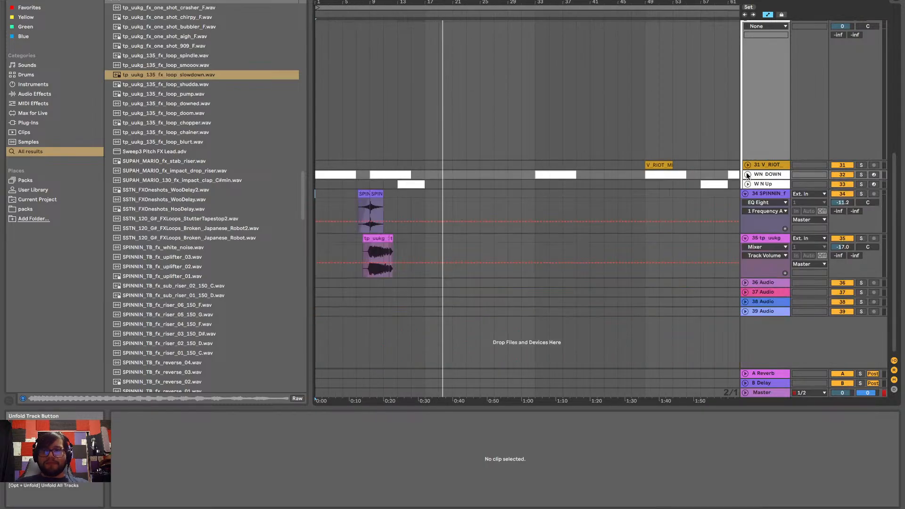
{"action": "scroll", "coordinate": [746, 173], "scroll_direction": "up", "scroll_amount": 10}
{"action": "left_click", "coordinate": [745, 276]}
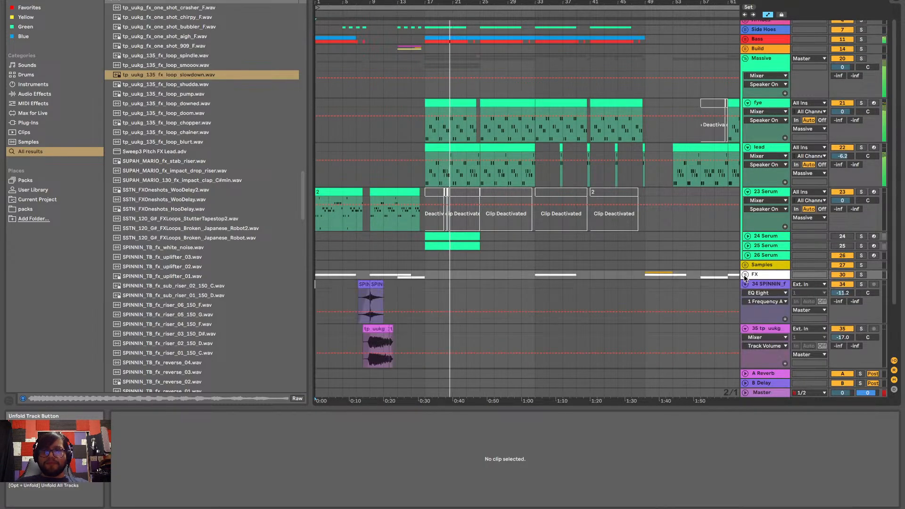
Collapse the fye, lead and 23 Serum tracks, the Massive group, and sample tracks 34 and 35
{"action": "left_click", "coordinate": [748, 102]}
{"action": "left_click", "coordinate": [748, 112]}
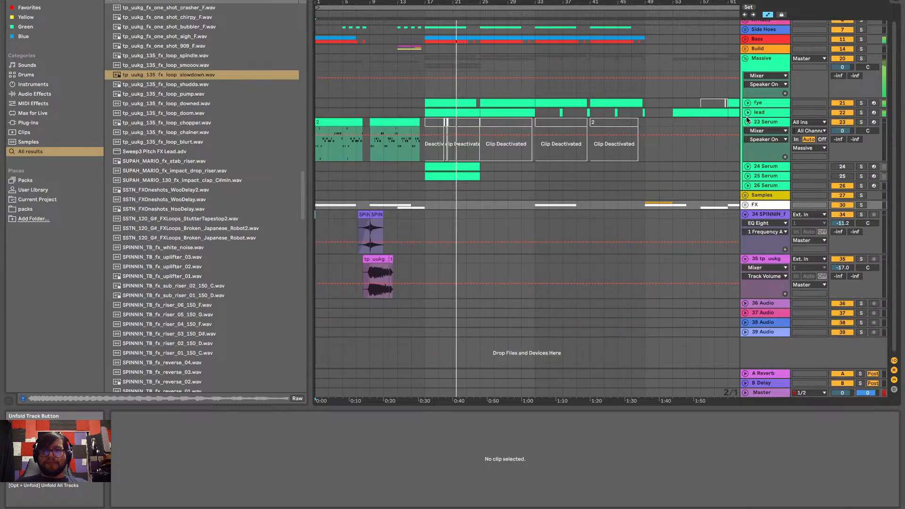
{"action": "left_click", "coordinate": [747, 121]}
{"action": "left_click", "coordinate": [745, 58]}
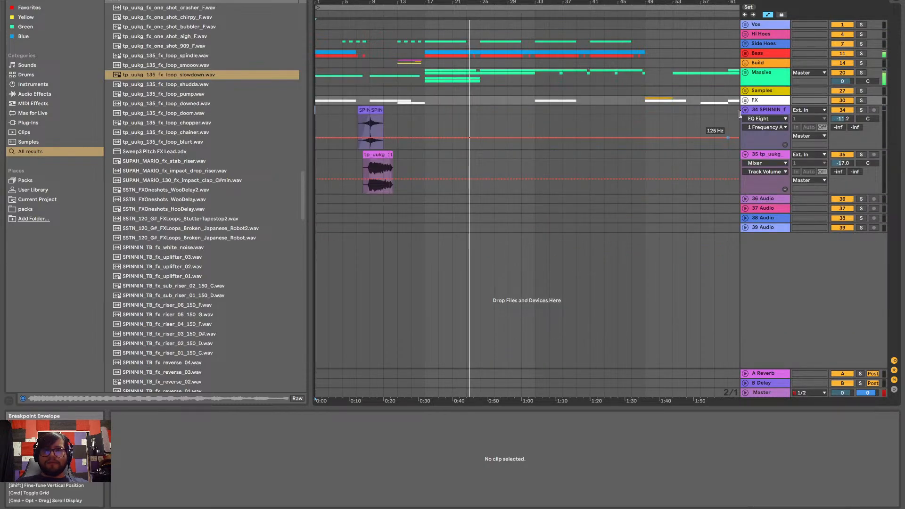
{"action": "left_click", "coordinate": [745, 109]}
{"action": "left_click", "coordinate": [745, 119]}
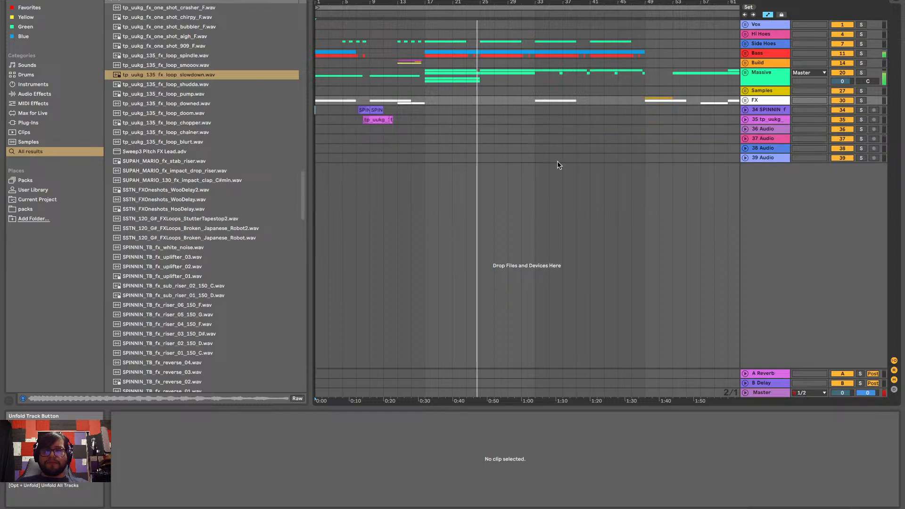
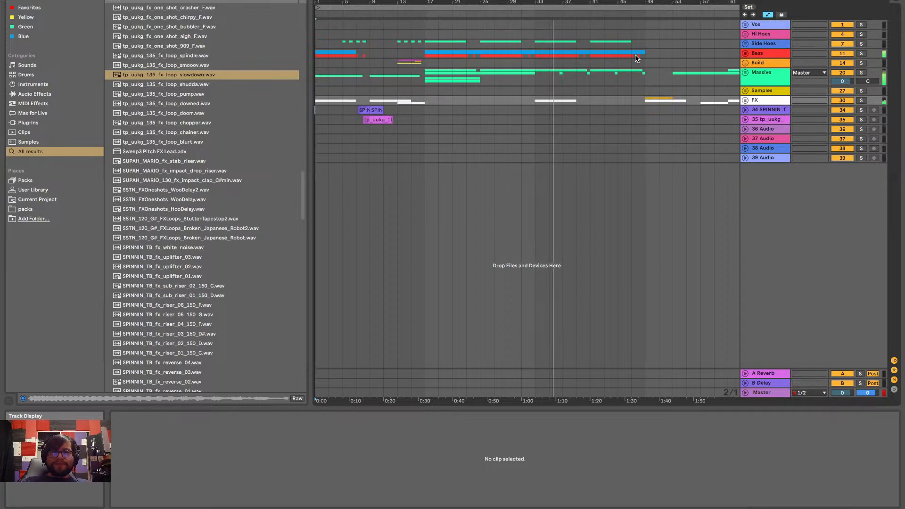
Play the arrangement from bar 5 to review the transition at bar 9
{"action": "key", "text": "minus"}
{"action": "key", "text": "minus"}
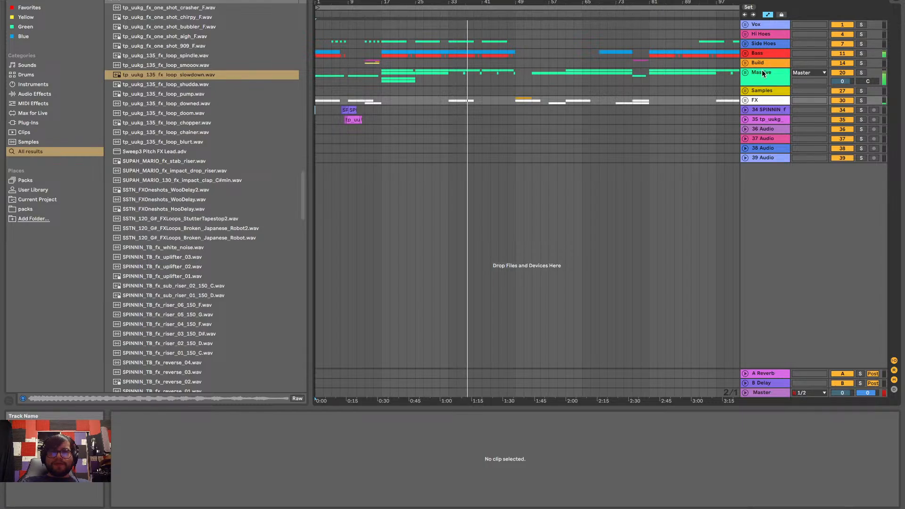
{"action": "left_click", "coordinate": [745, 73]}
{"action": "left_click", "coordinate": [744, 73]}
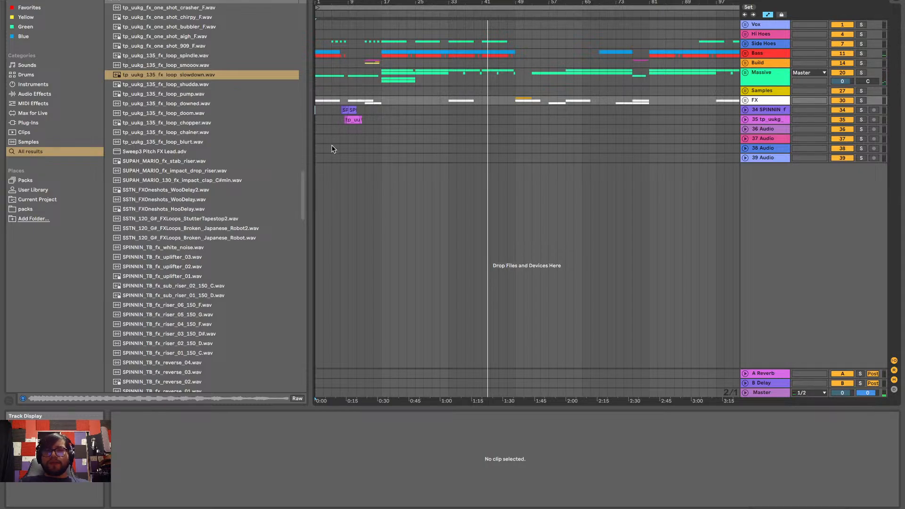
{"action": "left_click", "coordinate": [332, 129]}
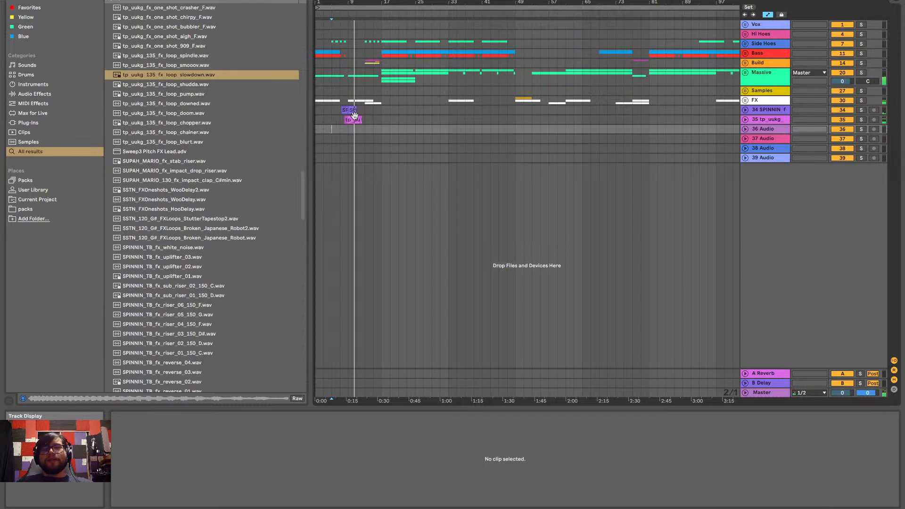
Expand track 36 and the slowdown loop's track 35
{"action": "scroll", "coordinate": [355, 116], "scroll_direction": "up", "scroll_amount": 5}
{"action": "left_click", "coordinate": [746, 129]}
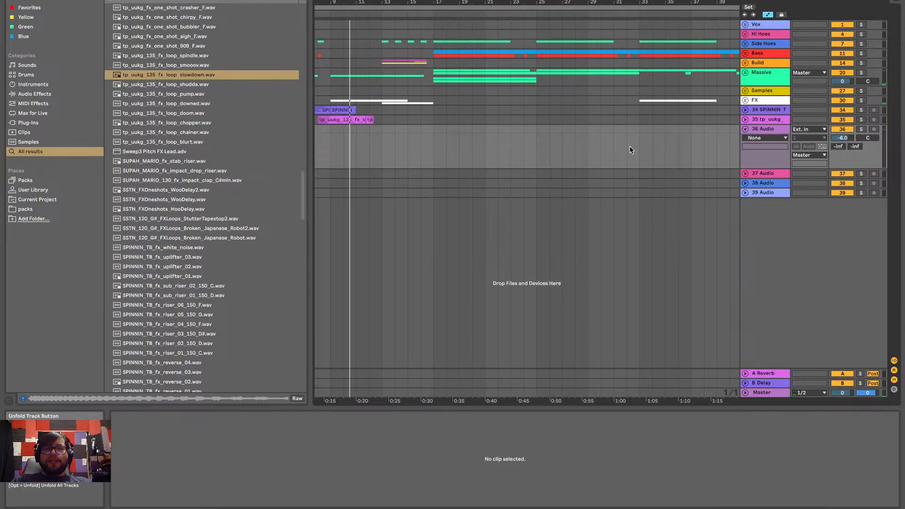
{"action": "left_click", "coordinate": [745, 120]}
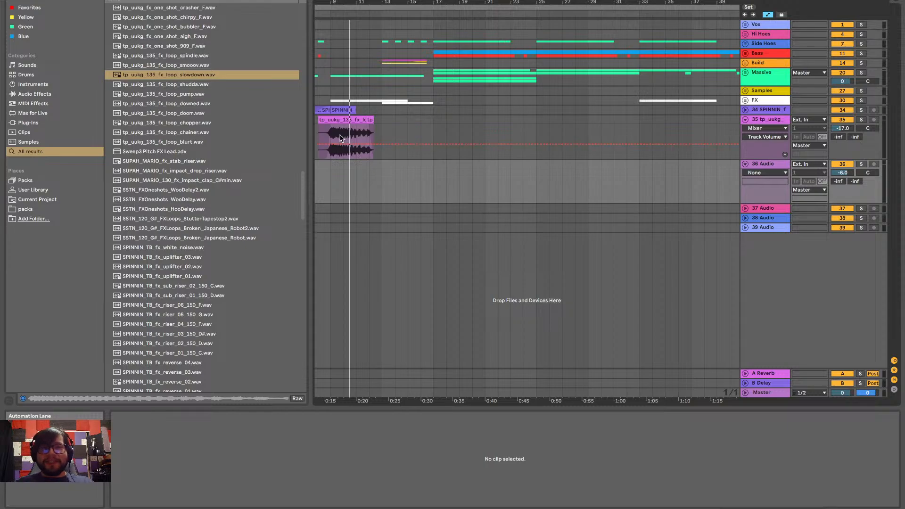
Hide the automation, remove the slowdown loop's portion between bars 8 and 9 on track 35, and play from bar 8
{"action": "scroll", "coordinate": [342, 138], "scroll_direction": "up", "scroll_amount": 5}
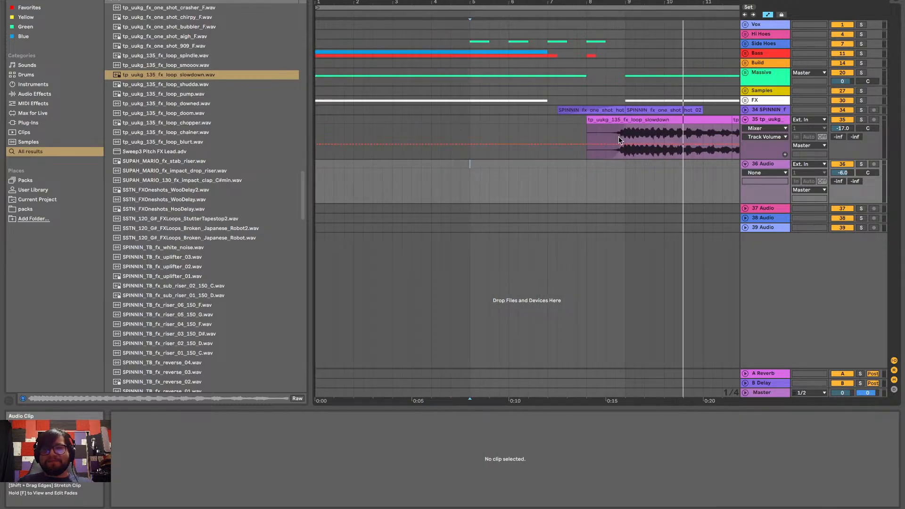
{"action": "scroll", "coordinate": [618, 137], "scroll_direction": "up", "scroll_amount": 3}
{"action": "key", "text": "a"}
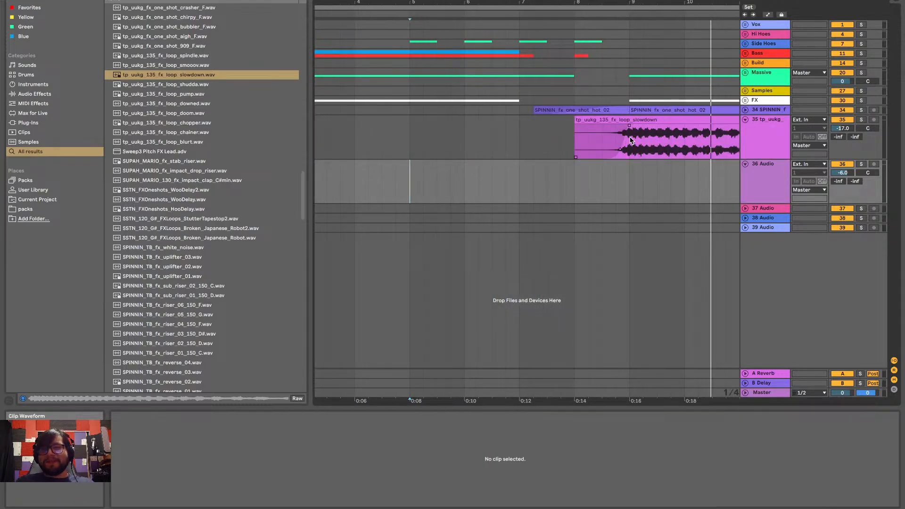
{"action": "left_click_drag", "start_coordinate": [629, 136], "coordinate": [569, 138]}
{"action": "key", "text": "Delete"}
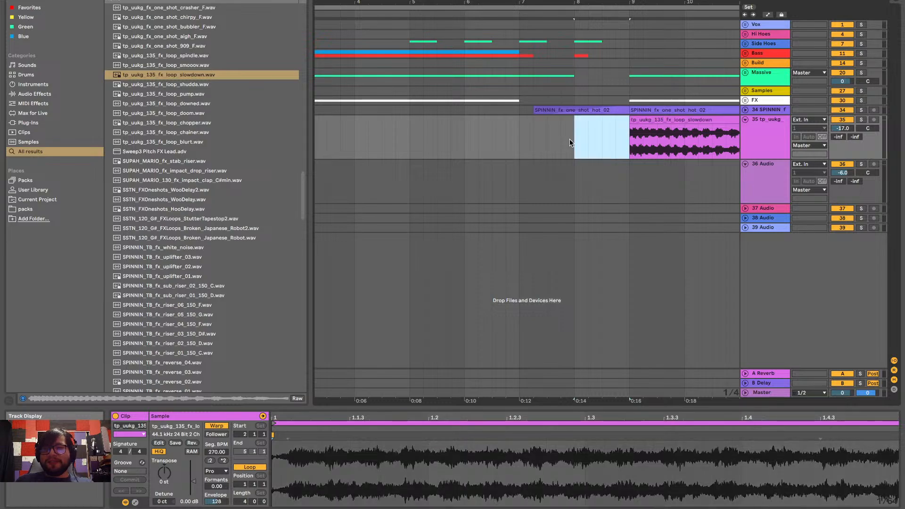
{"action": "key", "text": "space"}
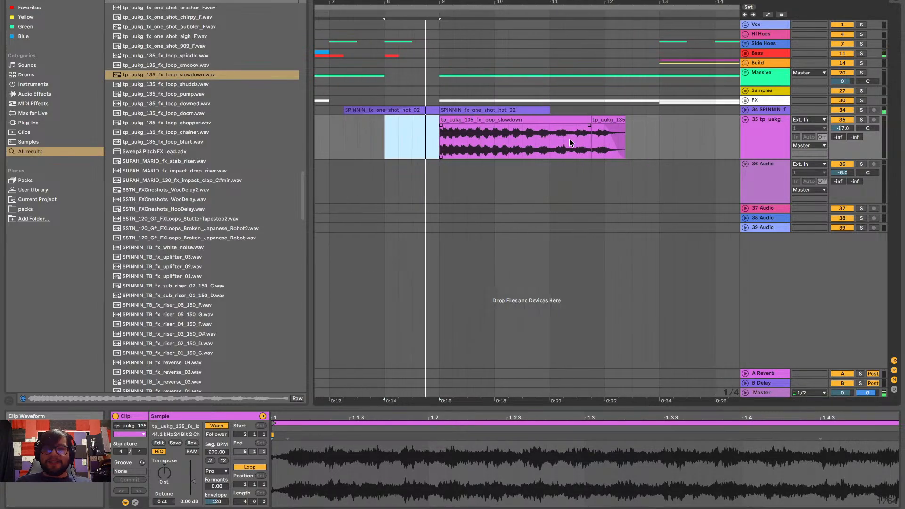
{"action": "key", "text": "space"}
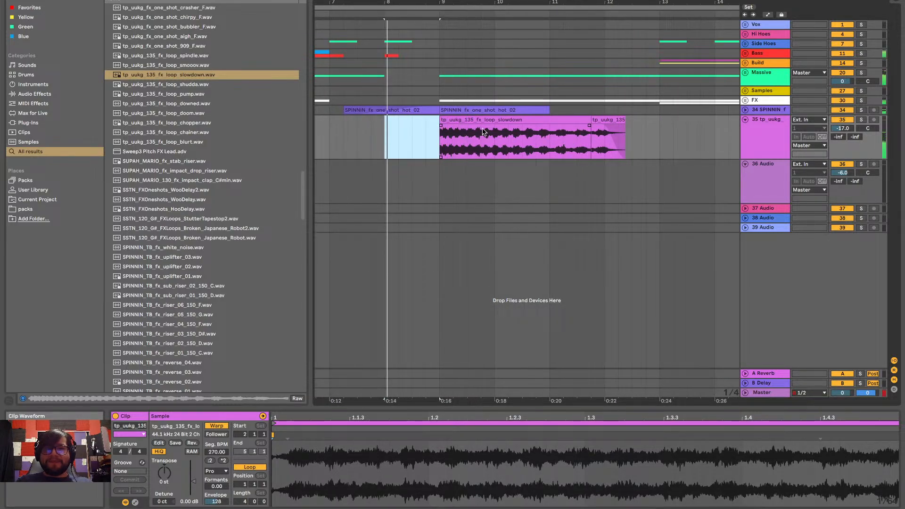
Delete both remaining slowdown loop clips from track 35
{"action": "left_click", "coordinate": [484, 132]}
{"action": "key", "text": "Delete"}
{"action": "left_click", "coordinate": [594, 120]}
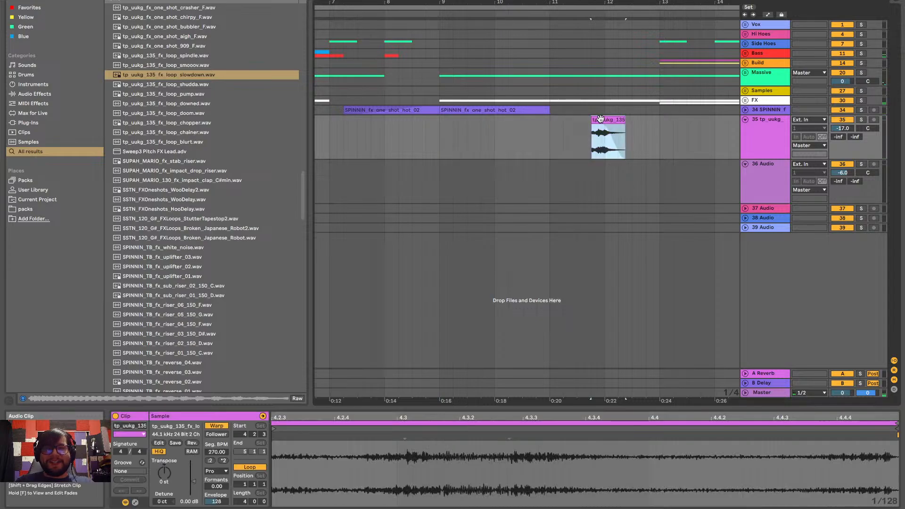
{"action": "key", "text": "Delete"}
Audition the tp_uukg_135_fx_loop samples between shudda and doom
{"action": "left_click", "coordinate": [177, 113]}
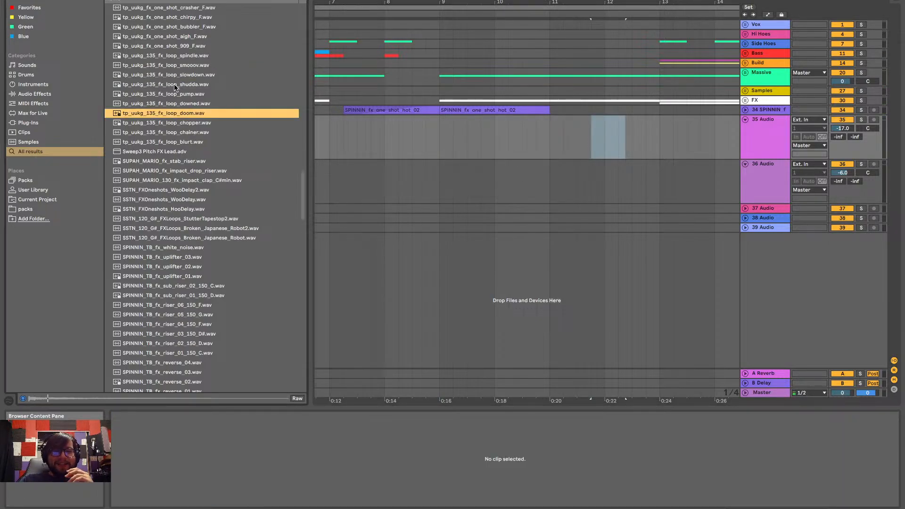
{"action": "key", "text": "Up"}
{"action": "key", "text": "Up"}
{"action": "key", "text": "Up"}
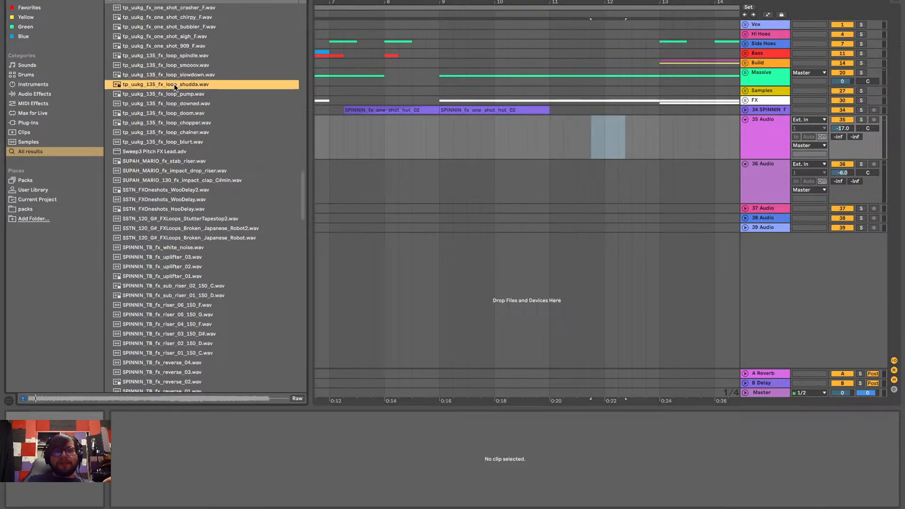
{"action": "key", "text": "Down"}
{"action": "key", "text": "Down"}
{"action": "key", "text": "Up"}
{"action": "key", "text": "Down"}
{"action": "key", "text": "Down"}
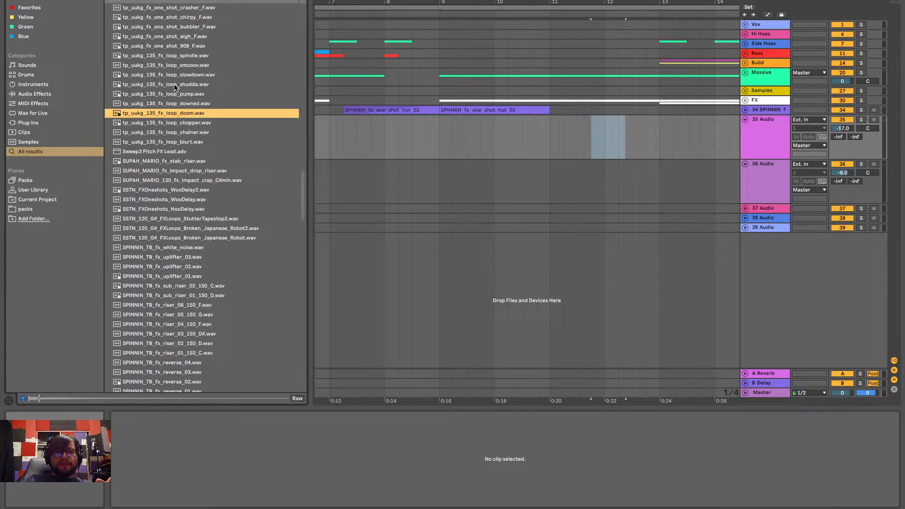
Place tp_uukg_135_fx_loop_doom.wav on track 35 at bar 9 and play from there
{"action": "left_click_drag", "start_coordinate": [179, 116], "coordinate": [456, 126]}
{"action": "scroll", "coordinate": [441, 120], "scroll_direction": "up", "scroll_amount": 5}
{"action": "scroll", "coordinate": [444, 120], "scroll_direction": "up", "scroll_amount": 3}
{"action": "scroll", "coordinate": [445, 120], "scroll_direction": "down", "scroll_amount": 1}
{"action": "key", "text": "space"}
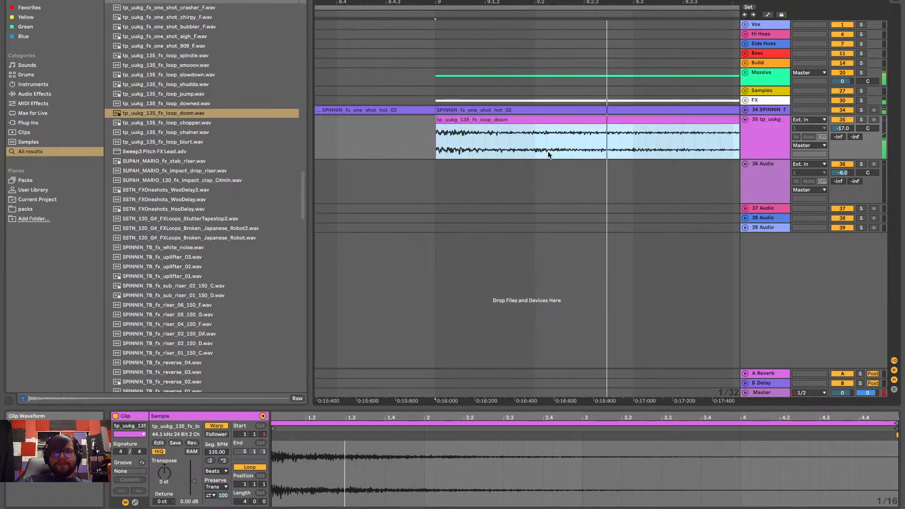
Solo the doom loop's track to hear it alone, and turn the solo off again to hear it in the mix
{"action": "scroll", "coordinate": [548, 154], "scroll_direction": "down", "scroll_amount": 10}
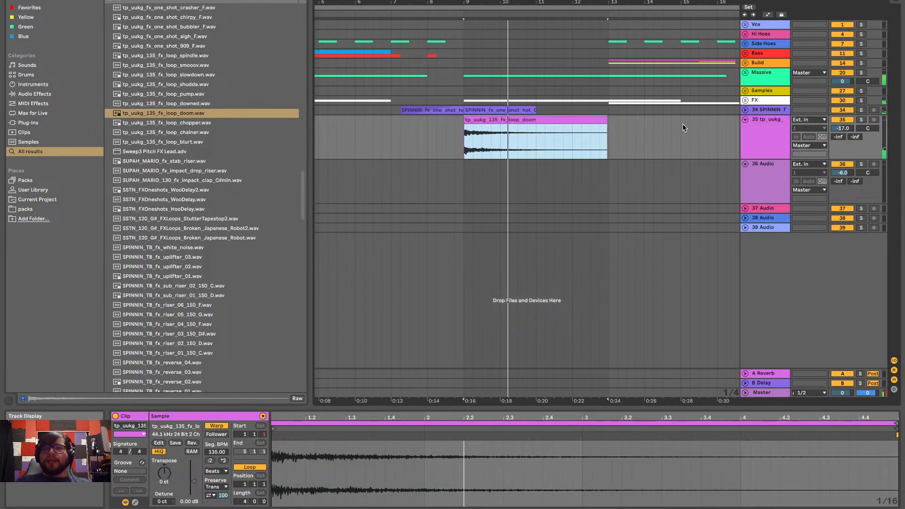
{"action": "left_click", "coordinate": [861, 119]}
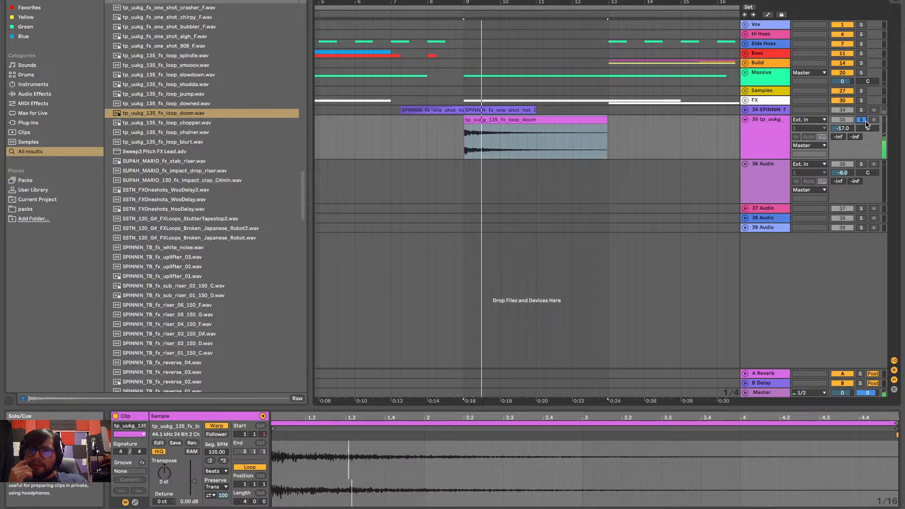
{"action": "left_click", "coordinate": [861, 119]}
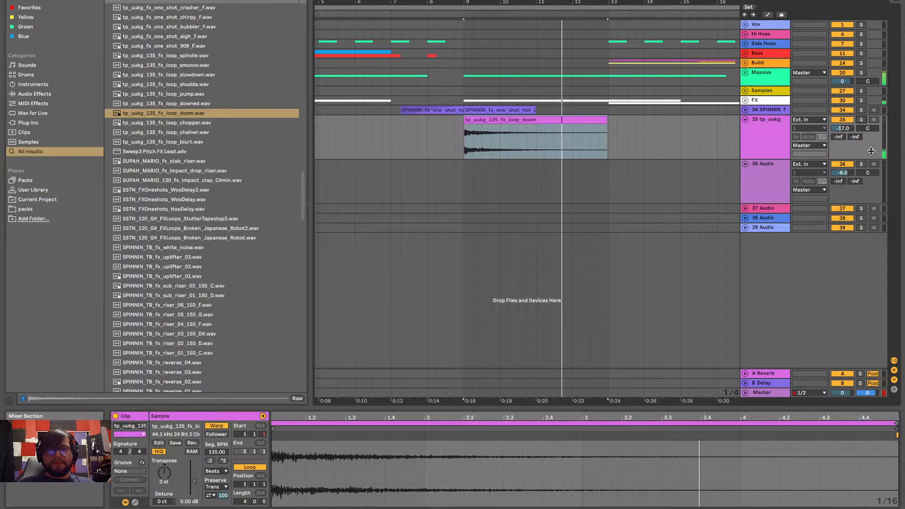
Browse the FX samples and audition SPINNIN one-shots, including SPINNIN_fx_one_shot_kraft_02.wav and SPINNIN_fx_one_shot_raw_04.wav
{"action": "scroll", "coordinate": [597, 214], "scroll_direction": "right", "scroll_amount": 5}
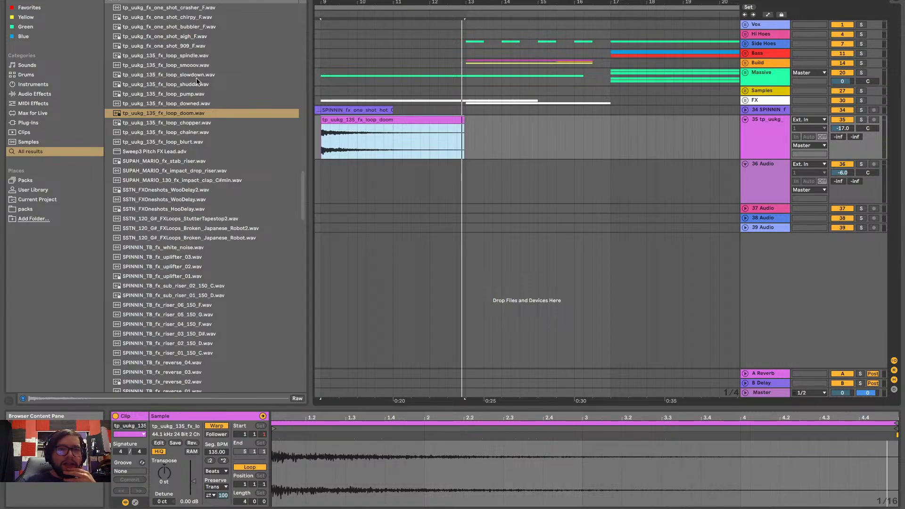
{"action": "scroll", "coordinate": [197, 81], "scroll_direction": "up", "scroll_amount": 15}
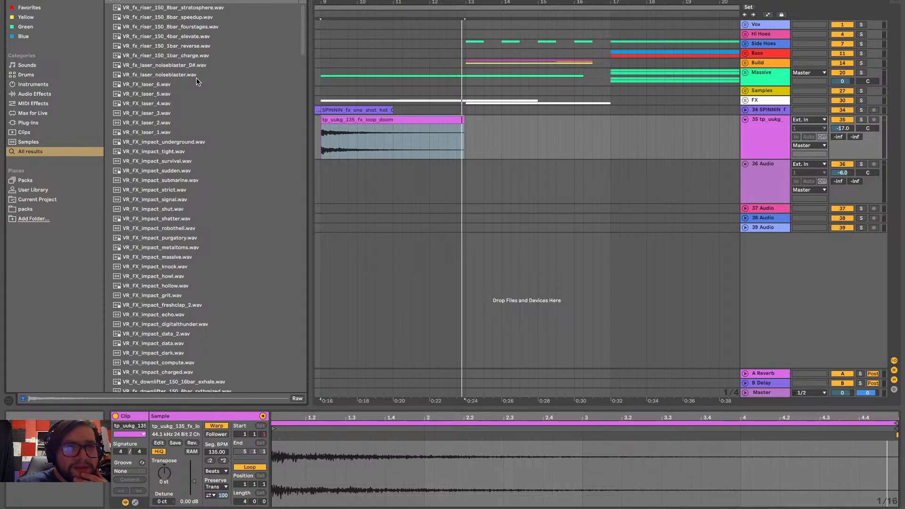
{"action": "scroll", "coordinate": [196, 78], "scroll_direction": "down", "scroll_amount": 6}
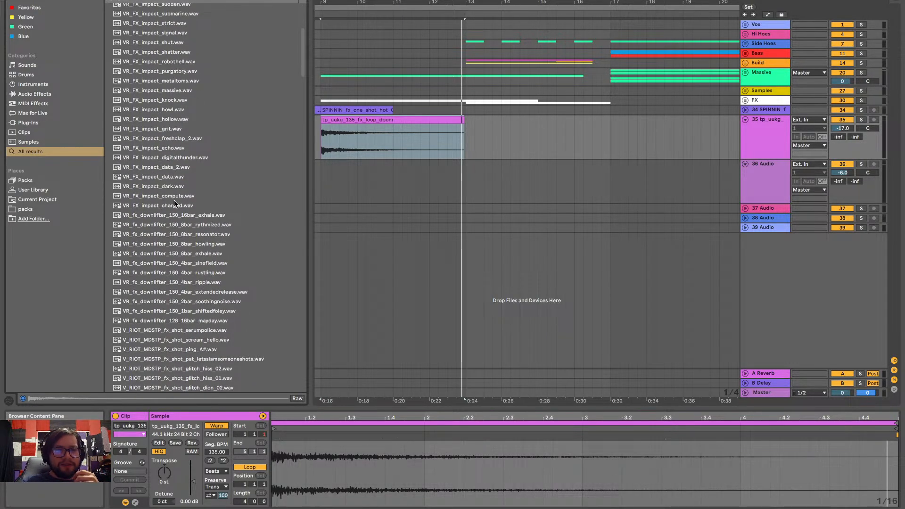
{"action": "scroll", "coordinate": [175, 204], "scroll_direction": "down", "scroll_amount": 6}
{"action": "scroll", "coordinate": [189, 236], "scroll_direction": "down", "scroll_amount": 7}
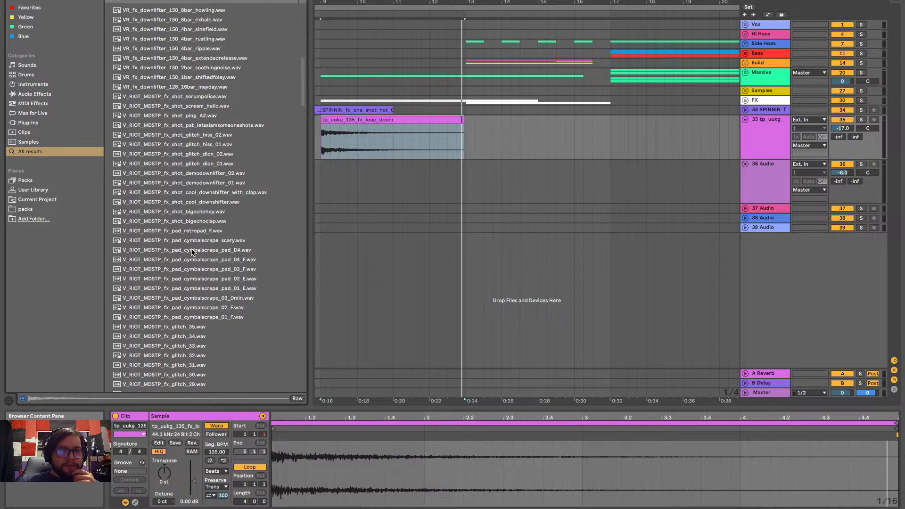
{"action": "scroll", "coordinate": [191, 252], "scroll_direction": "down", "scroll_amount": 5}
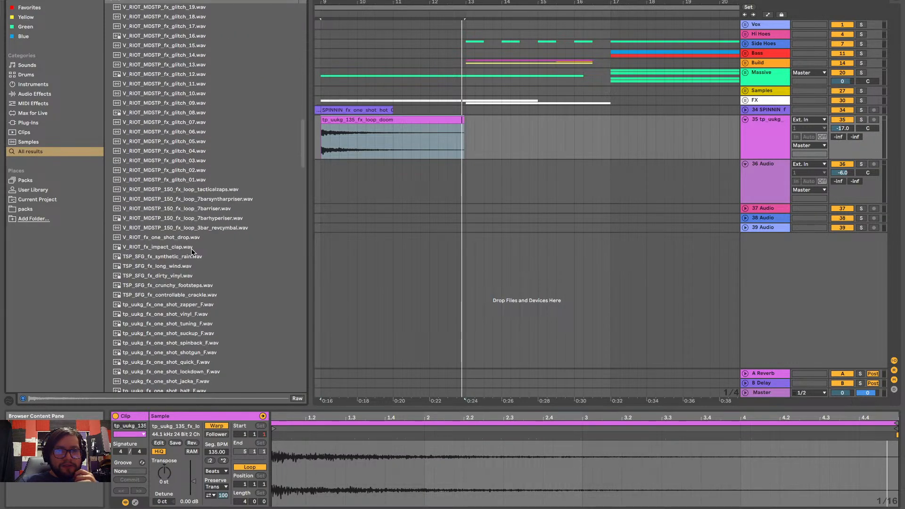
{"action": "scroll", "coordinate": [192, 252], "scroll_direction": "down", "scroll_amount": 15}
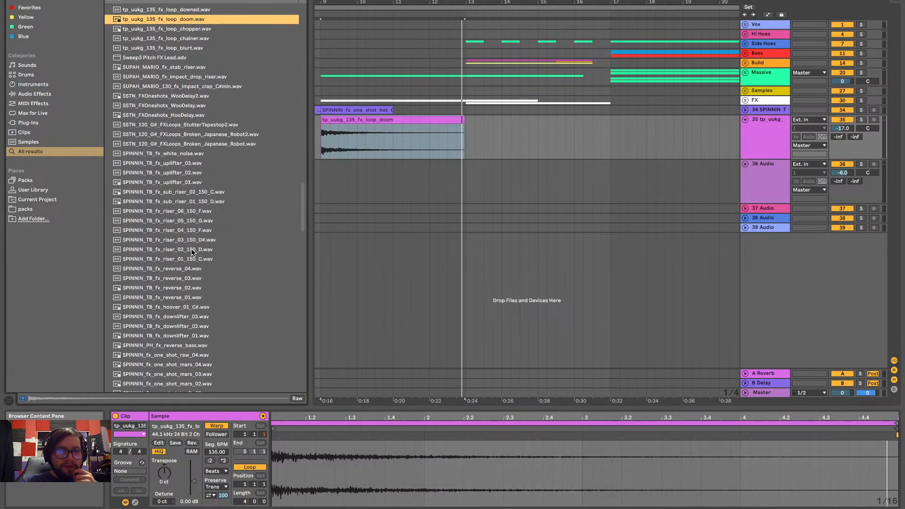
{"action": "left_click", "coordinate": [192, 251]}
{"action": "left_click", "coordinate": [193, 289]}
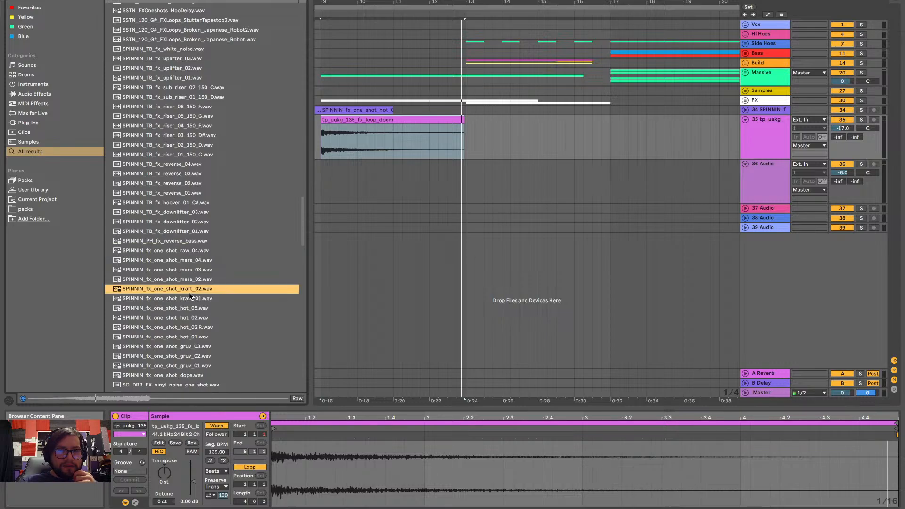
{"action": "left_click", "coordinate": [195, 252]}
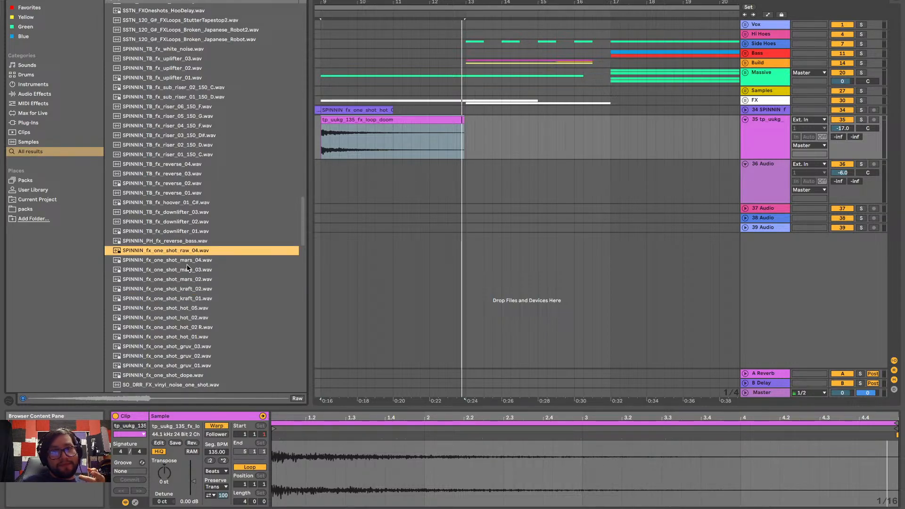
{"action": "scroll", "coordinate": [398, 198], "scroll_direction": "left", "scroll_amount": 5}
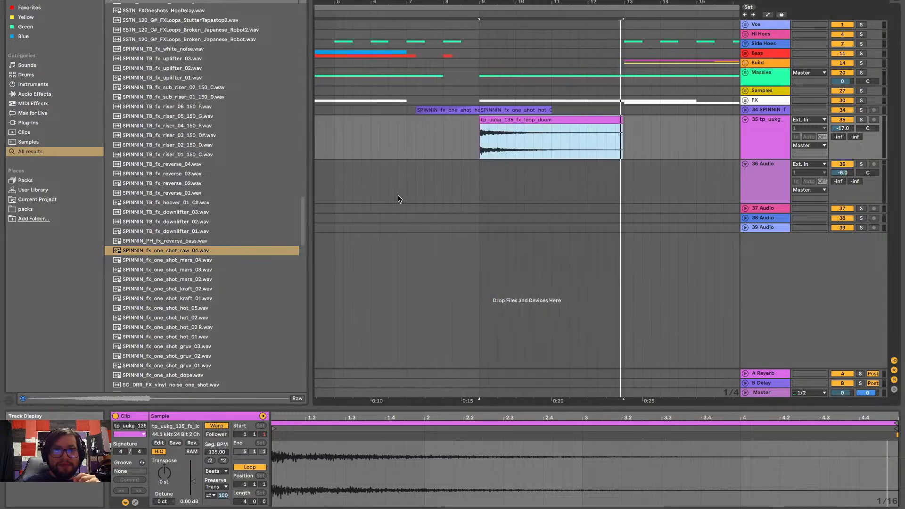
{"action": "left_click", "coordinate": [181, 254]}
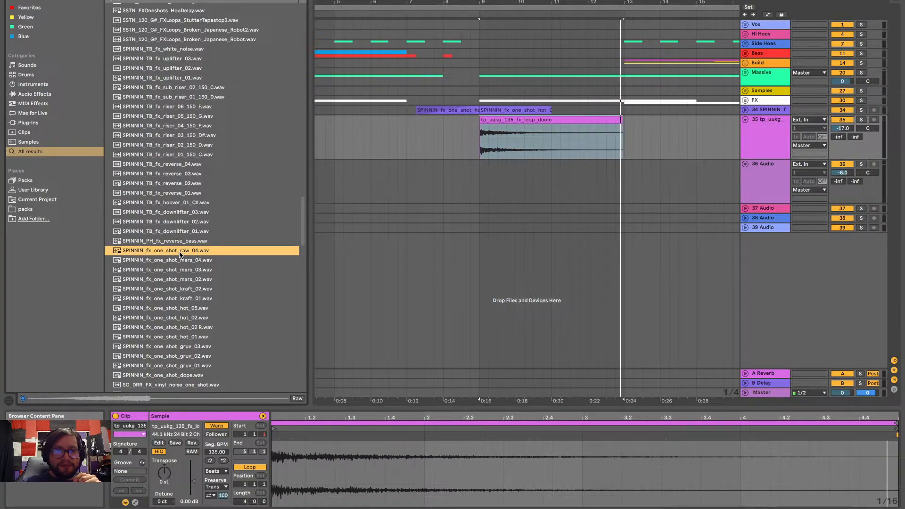
Place SPINNIN_fx_one_shot_raw_04.wav on track 37, expand the track, align the end of the sample's swell with bar 9, and play it
{"action": "left_click_drag", "start_coordinate": [180, 255], "coordinate": [481, 209]}
{"action": "left_click", "coordinate": [745, 208]}
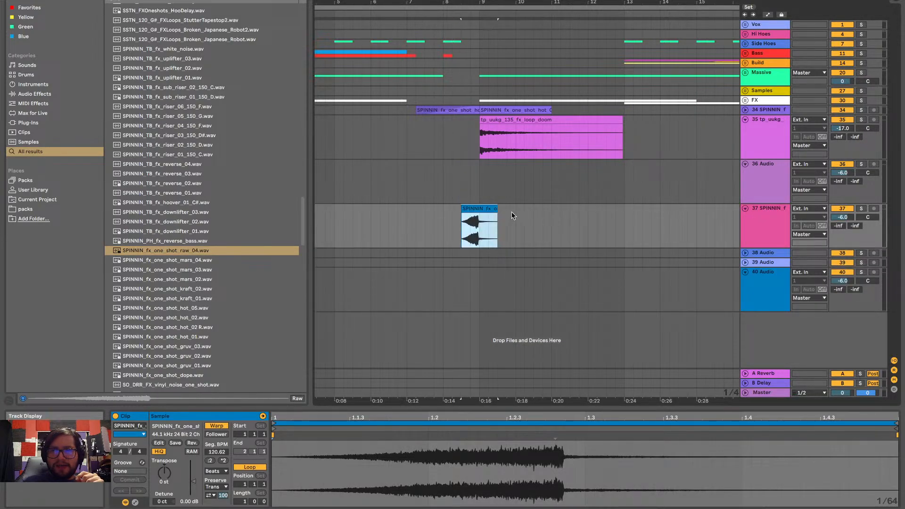
{"action": "scroll", "coordinate": [511, 213], "scroll_direction": "up", "scroll_amount": 15}
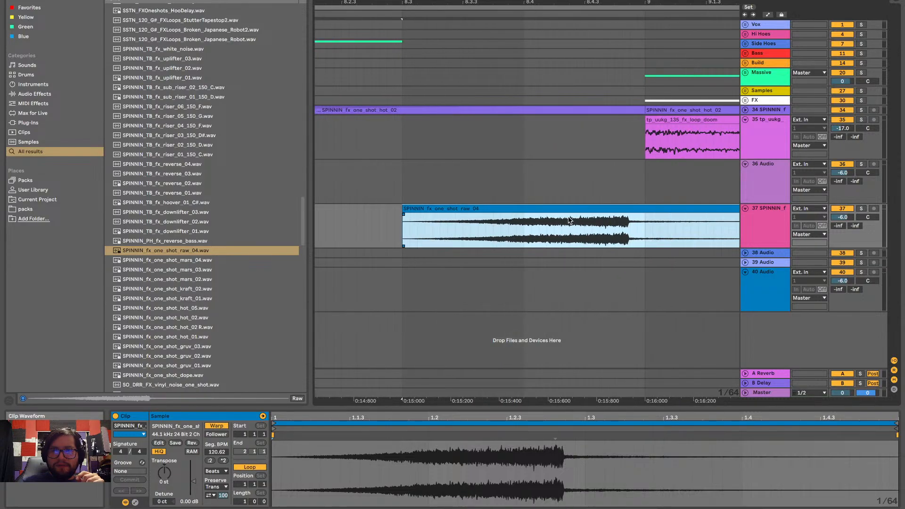
{"action": "left_click_drag", "start_coordinate": [565, 206], "coordinate": [584, 214]}
{"action": "key", "text": "space"}
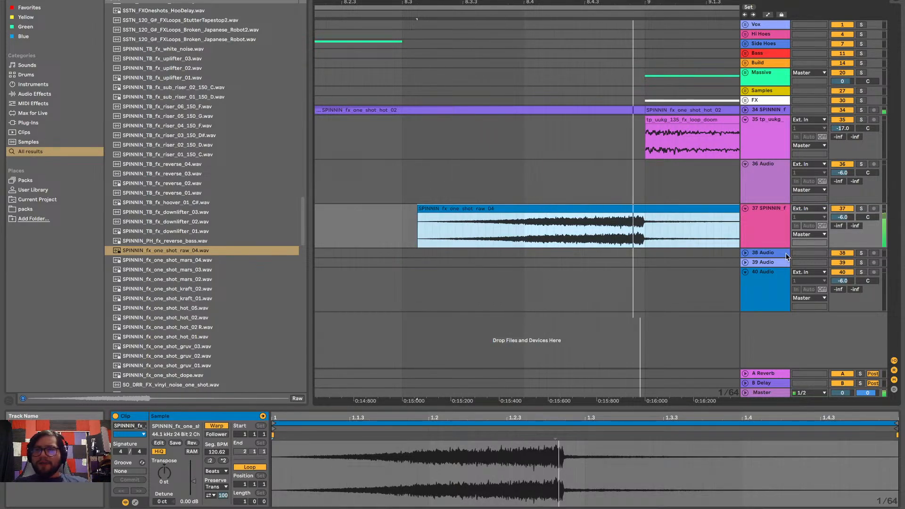
Lower track 37's volume to -14.2 dB, cut the raw_04 clip's tail after bar 9, and play the clip
{"action": "left_click_drag", "start_coordinate": [842, 217], "coordinate": [842, 231]}
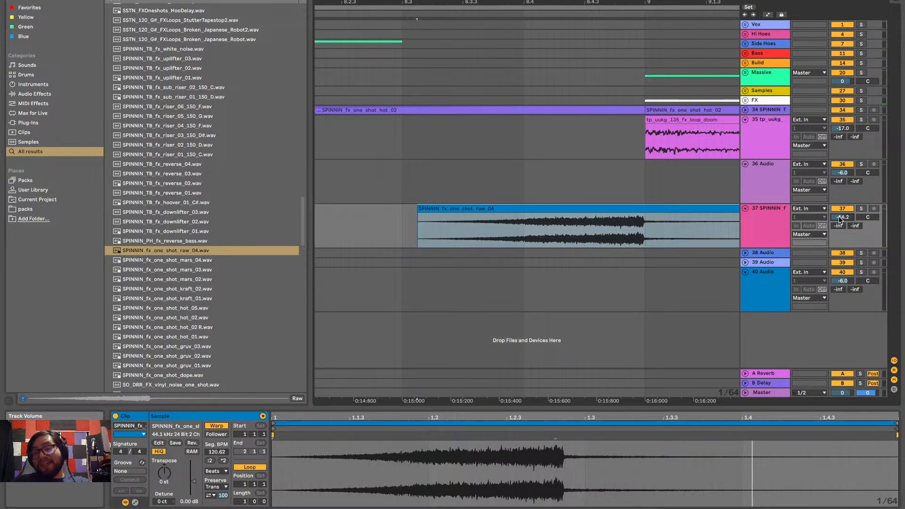
{"action": "scroll", "coordinate": [427, 304], "scroll_direction": "right", "scroll_amount": 3}
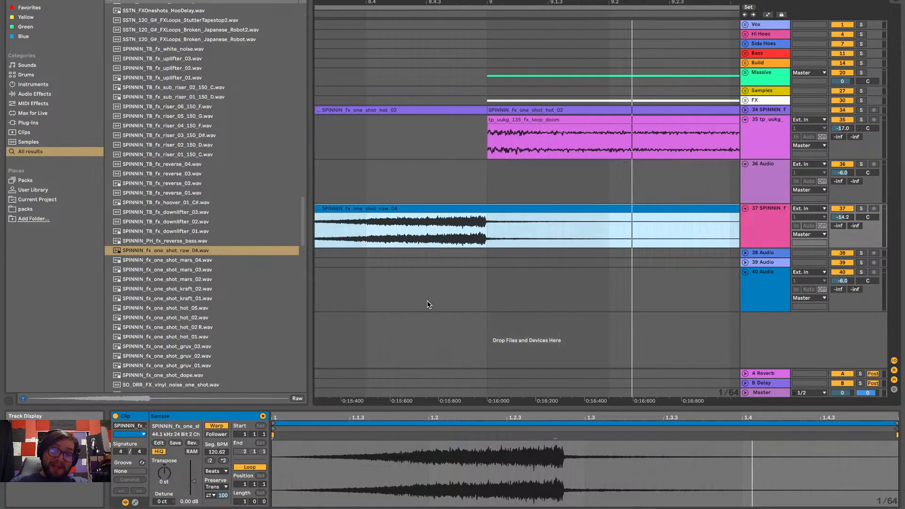
{"action": "scroll", "coordinate": [427, 305], "scroll_direction": "down", "scroll_amount": 5}
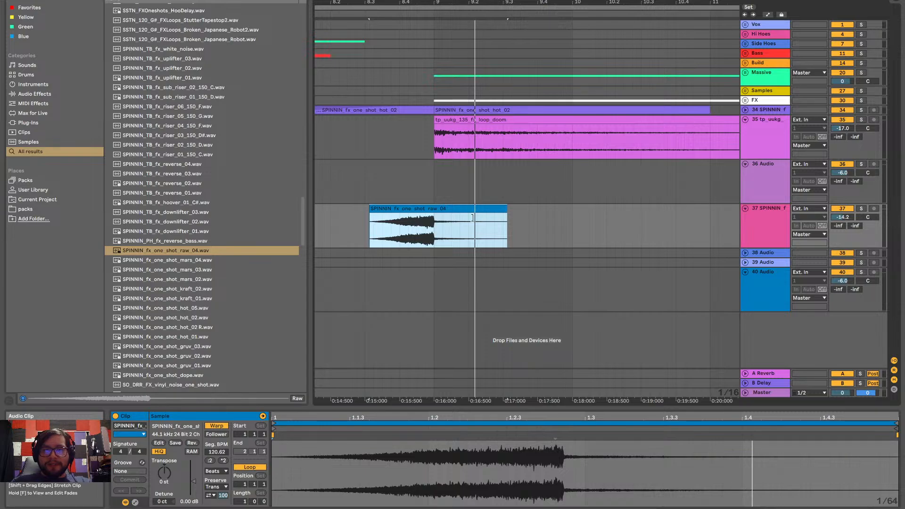
{"action": "left_click_drag", "start_coordinate": [473, 217], "coordinate": [434, 225]}
{"action": "key", "text": "space"}
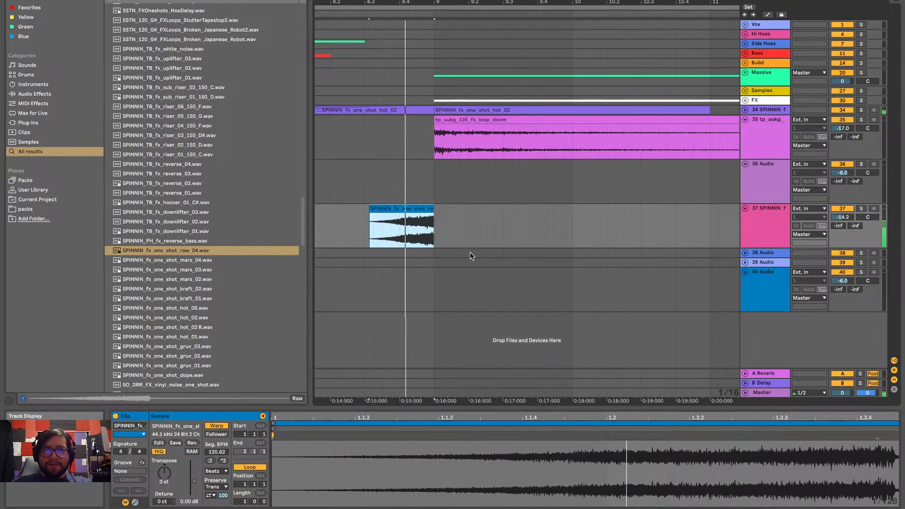
Replay the raw_04 one-shot in the mix and lower track 37's volume to -33.2 dB
{"action": "key", "text": "space"}
{"action": "key", "text": "space"}
{"action": "left_click_drag", "start_coordinate": [842, 217], "coordinate": [846, 238]}
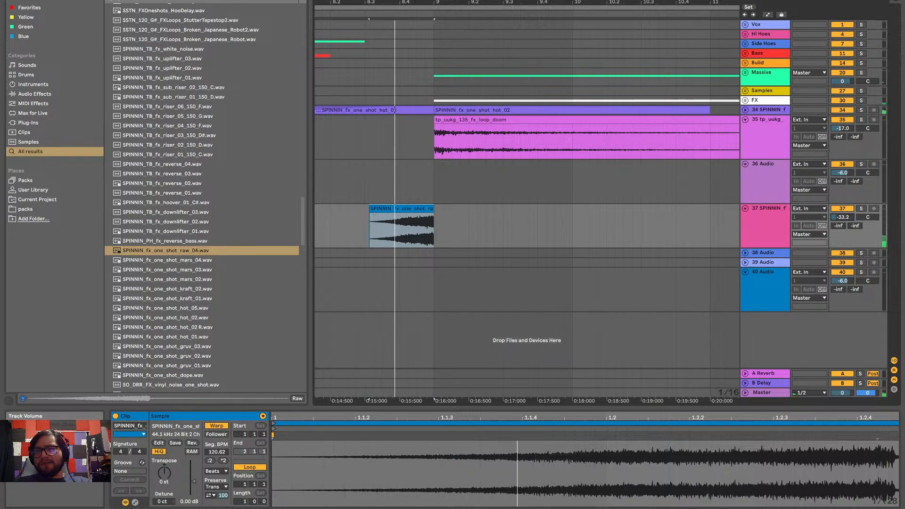
Audition the SPINNIN one-shots from SPINNIN_fx_one_shot_mars_04.wav down through the mars, kraft and hot samples to SPINNIN_fx_one_shot_hot_02 R.wav
{"action": "scroll", "coordinate": [514, 185], "scroll_direction": "down", "scroll_amount": 5}
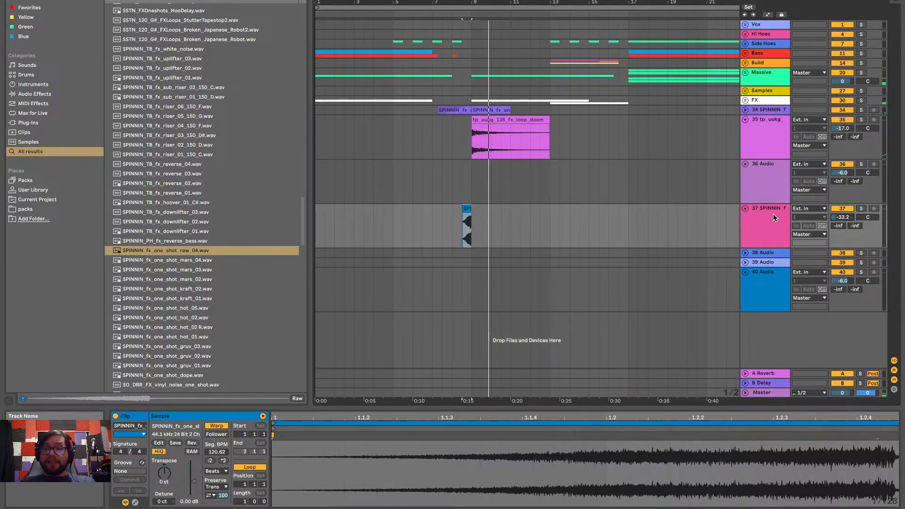
{"action": "left_click", "coordinate": [204, 260]}
{"action": "left_click", "coordinate": [197, 272]}
{"action": "left_click", "coordinate": [197, 280]}
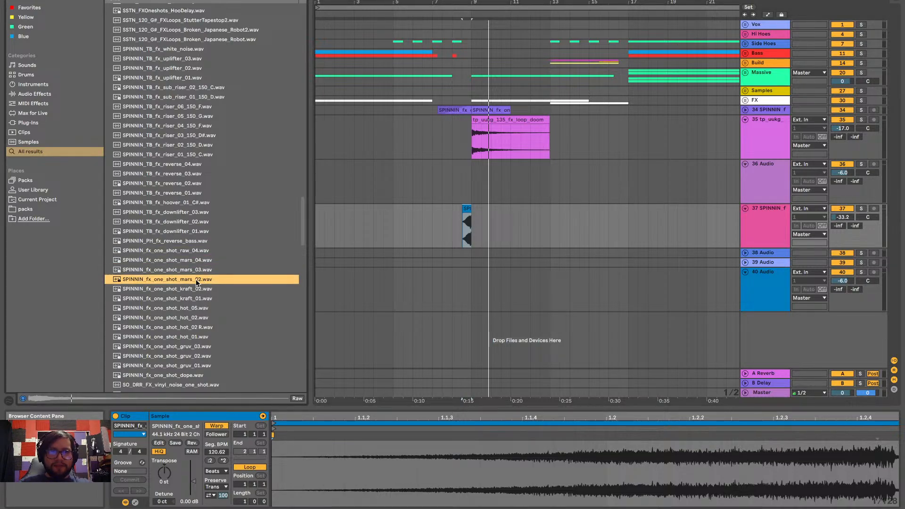
{"action": "key", "text": "Down"}
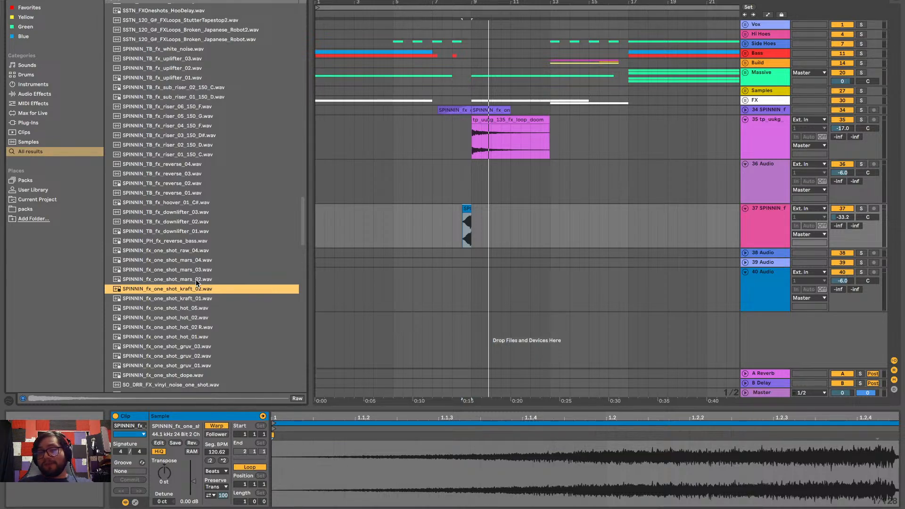
{"action": "left_click", "coordinate": [196, 279]}
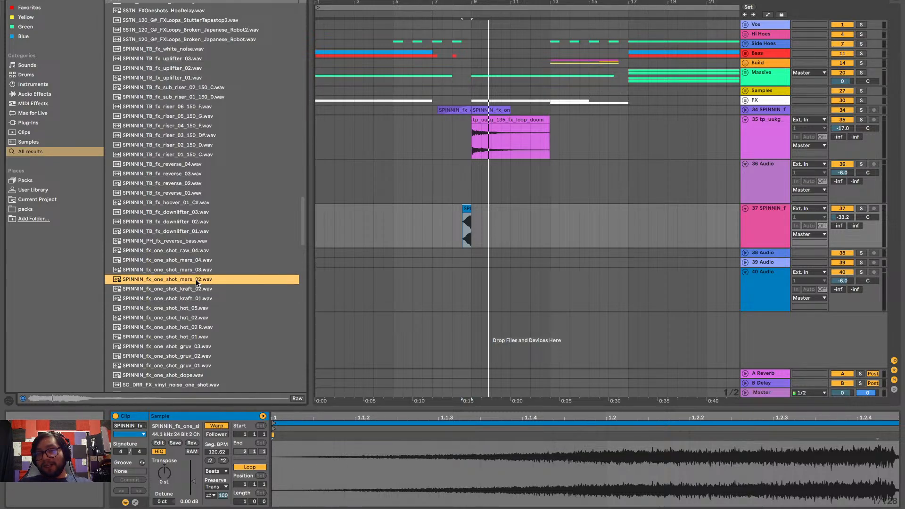
{"action": "key", "text": "Up"}
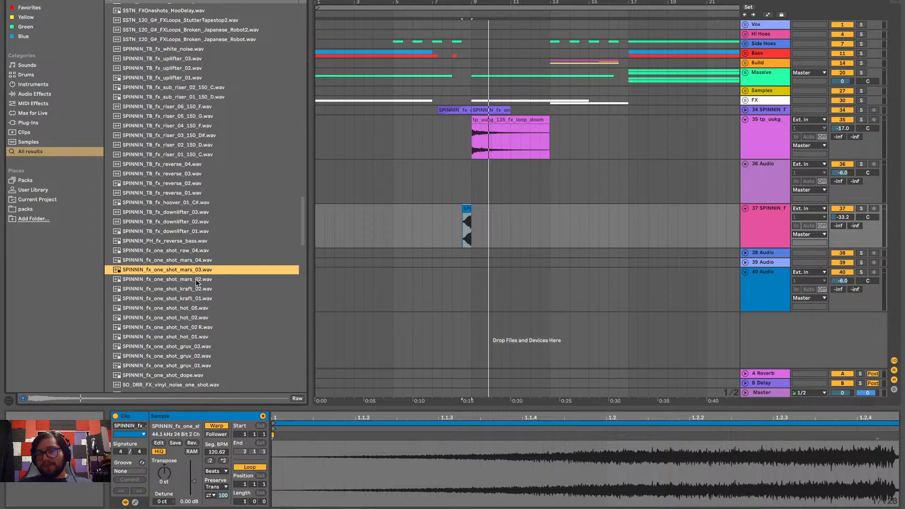
{"action": "key", "text": "Down"}
{"action": "key", "text": "Down"}
{"action": "key", "text": "Down"}
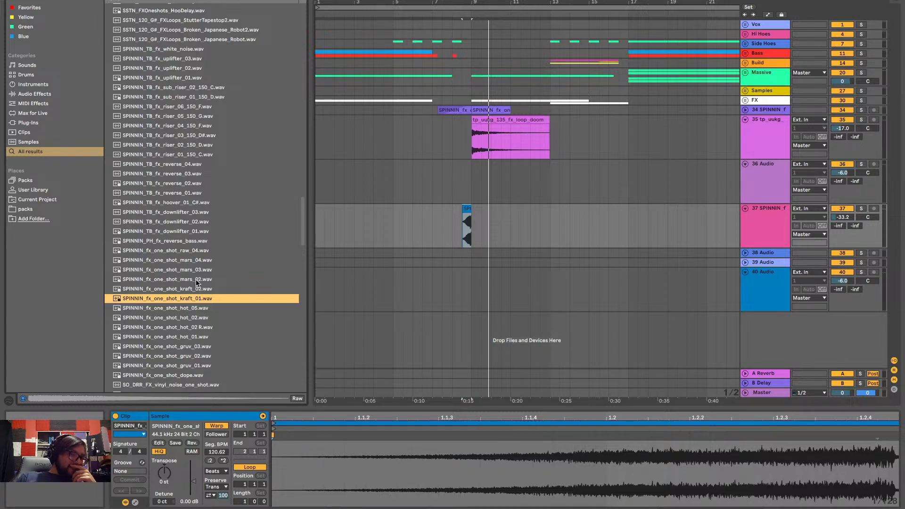
{"action": "key", "text": "Down"}
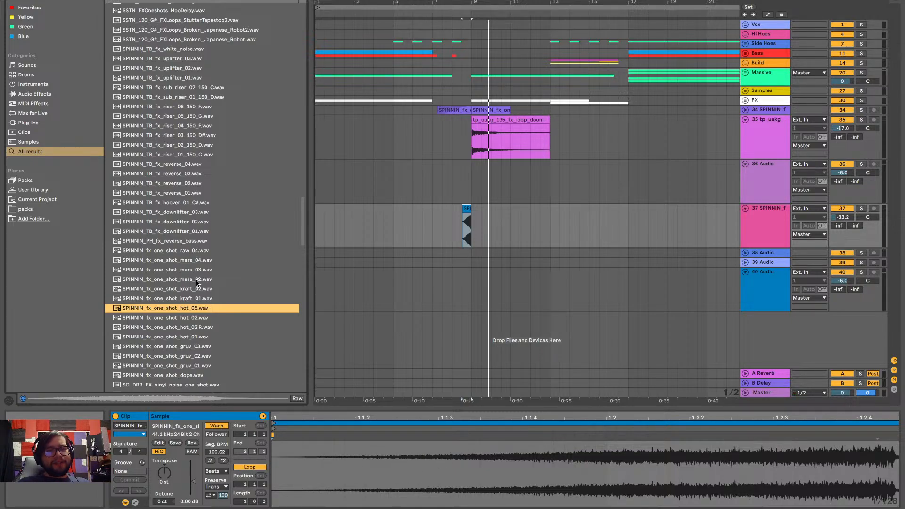
{"action": "key", "text": "Down"}
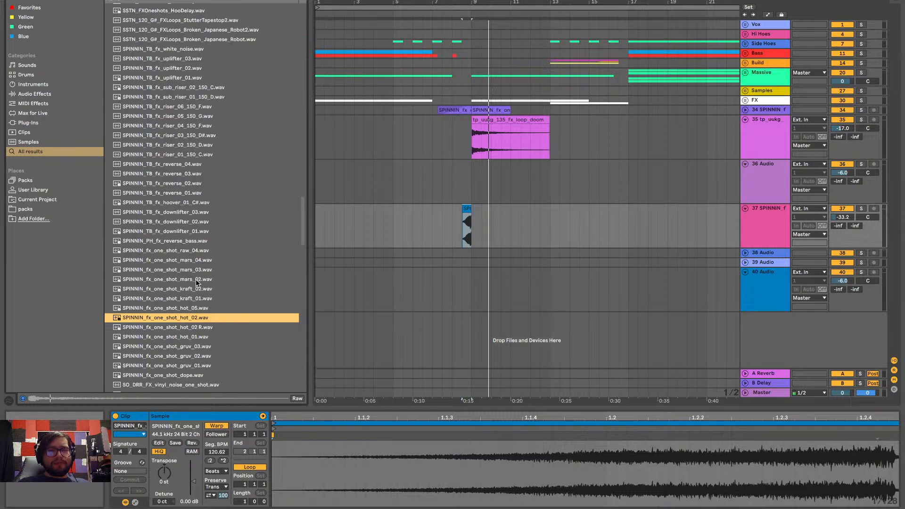
{"action": "key", "text": "Down"}
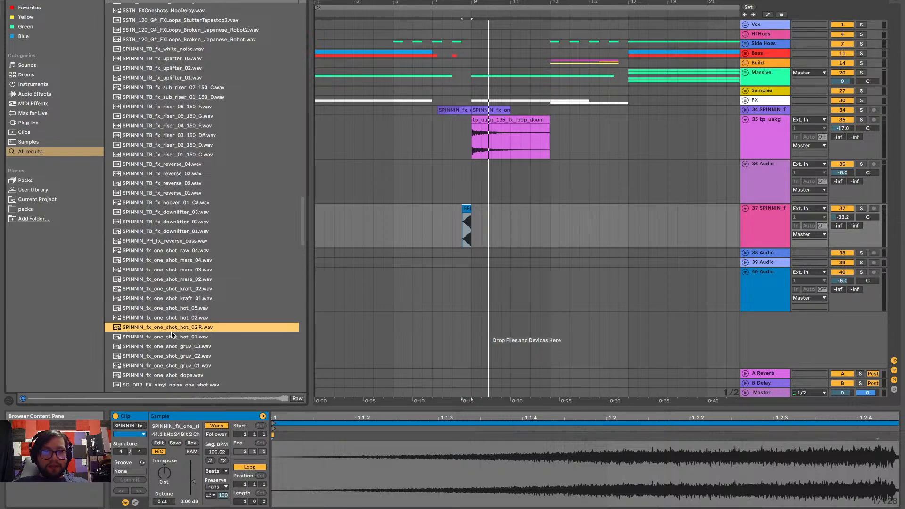
Place SPINNIN_fx_one_shot_hot_02 R.wav on track 36 so it spans bars 15 to 17, and unfold the Build group
{"action": "left_click_drag", "start_coordinate": [172, 332], "coordinate": [595, 185]}
{"action": "left_click", "coordinate": [745, 62]}
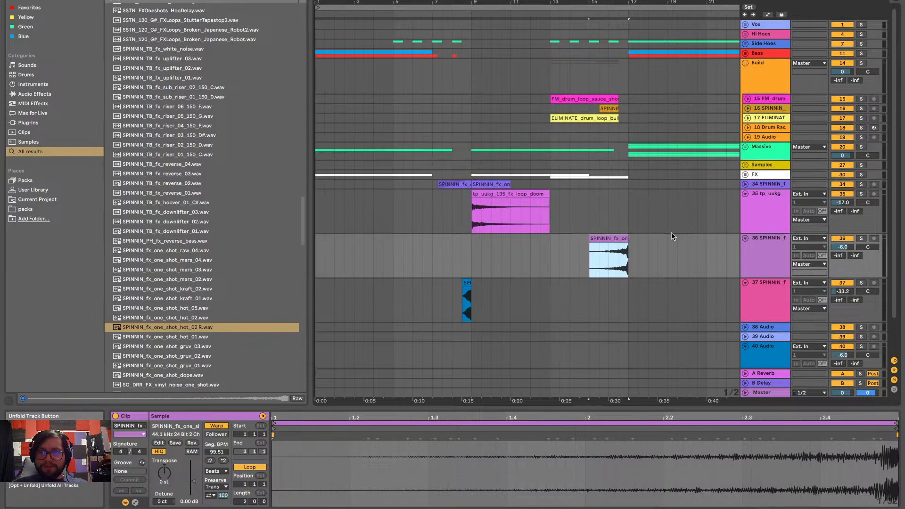
{"action": "scroll", "coordinate": [621, 273], "scroll_direction": "up", "scroll_amount": 5}
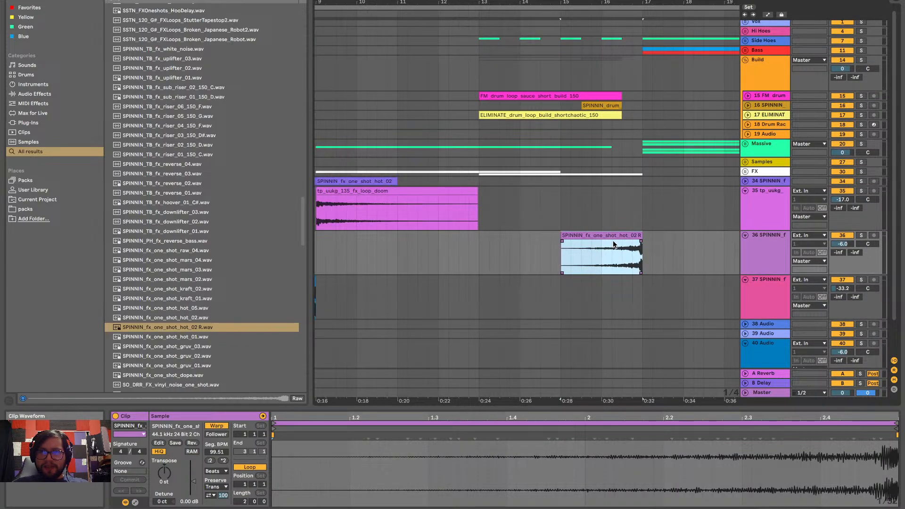
{"action": "scroll", "coordinate": [655, 254], "scroll_direction": "up", "scroll_amount": 5}
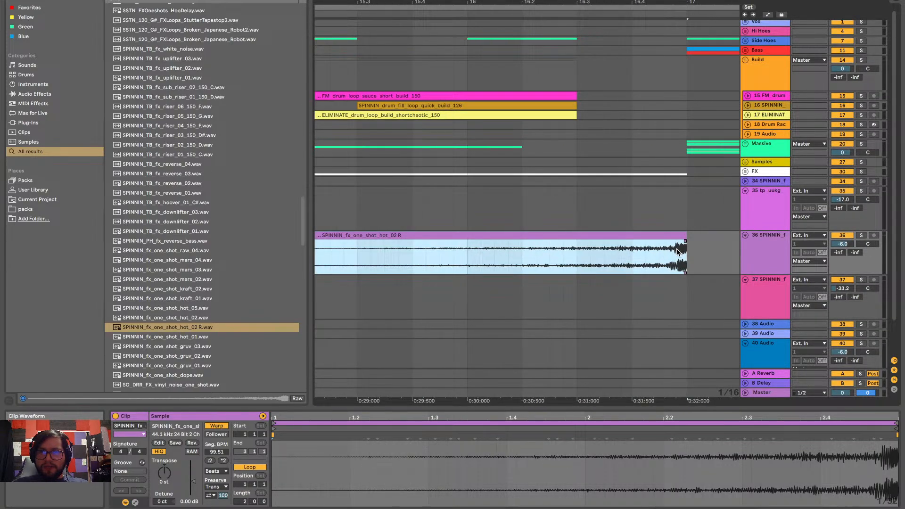
Solo track 36, play the end of the hot_02 R clip, and trim its loud tail back to 16.4
{"action": "left_click", "coordinate": [860, 236]}
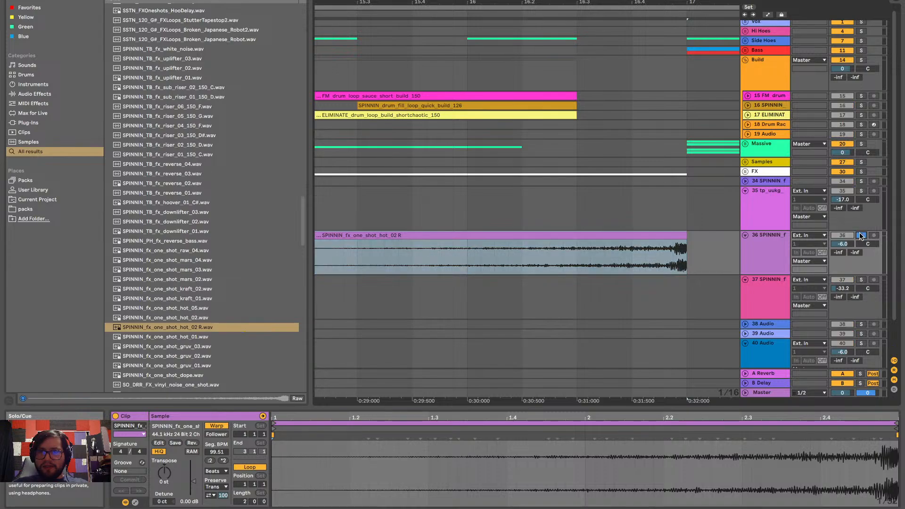
{"action": "left_click", "coordinate": [660, 254]}
{"action": "key", "text": "space"}
{"action": "left_click", "coordinate": [660, 255]}
{"action": "key", "text": "space"}
{"action": "key", "text": "space"}
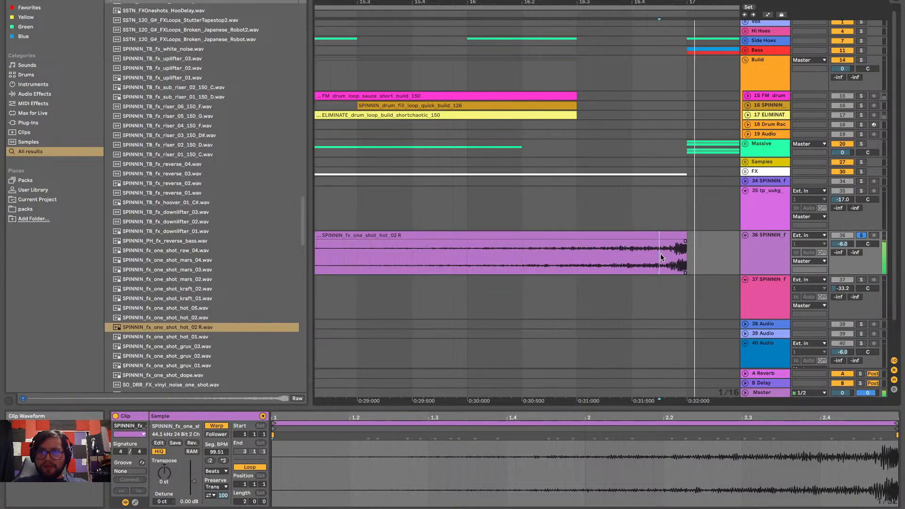
{"action": "left_click_drag", "start_coordinate": [685, 236], "coordinate": [622, 236]}
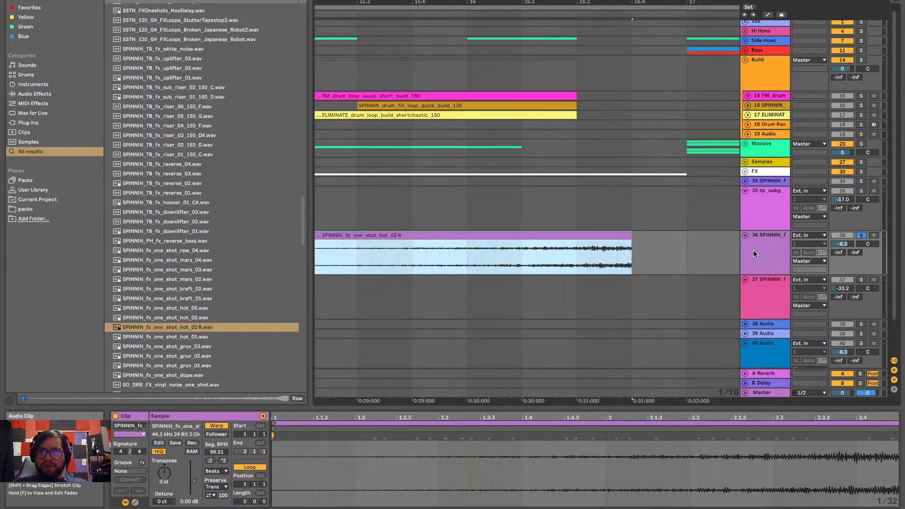
Turn off track 36's solo, play the trimmed clip in the mix, and move it to end at bar 17
{"action": "left_click", "coordinate": [860, 235]}
{"action": "scroll", "coordinate": [519, 217], "scroll_direction": "down", "scroll_amount": 5}
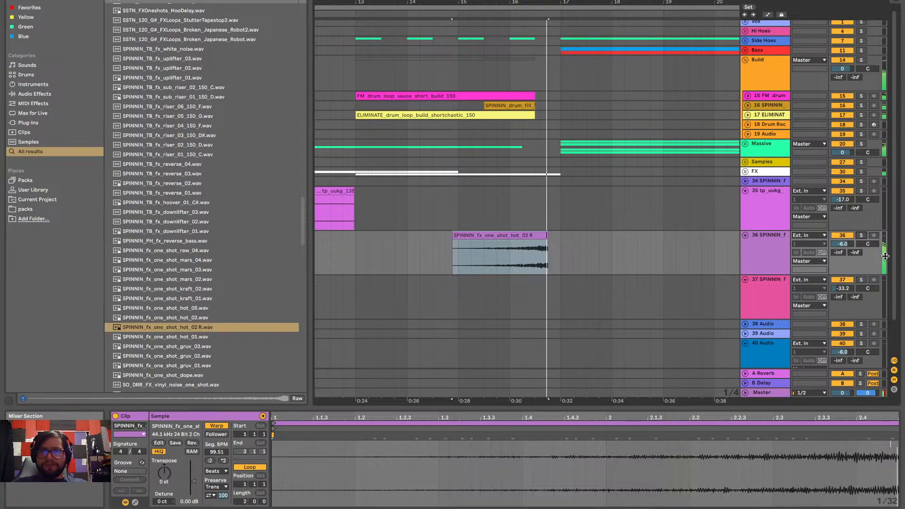
{"action": "key", "text": "space"}
{"action": "mouse_move", "coordinate": [532, 235]}
{"action": "left_mouse_down"}
{"action": "mouse_move", "coordinate": [553, 240]}
{"action": "mouse_move", "coordinate": [544, 236]}
{"action": "left_mouse_up"}
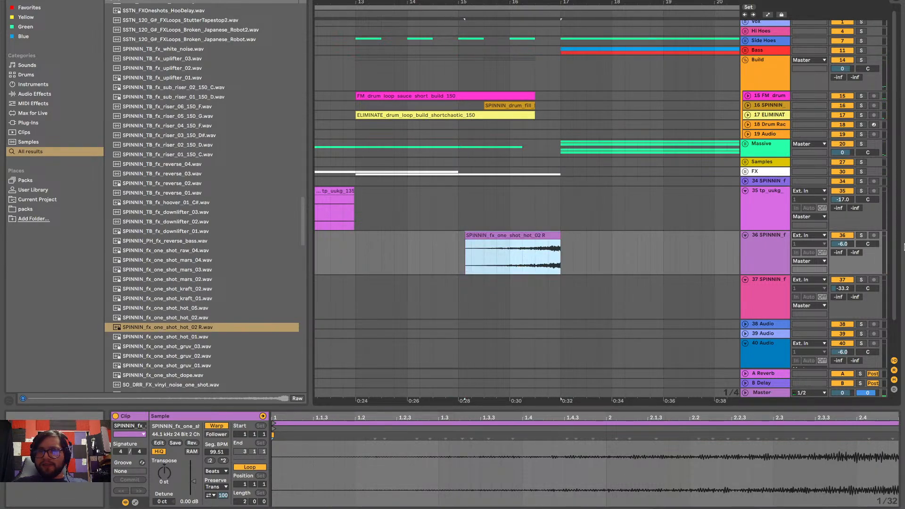
Set track 36's volume to -12 dB and play the hot_02 R clip through the transition at bar 17
{"action": "left_click", "coordinate": [843, 244]}
{"action": "type", "text": "-12"}
{"action": "key", "text": "Return"}
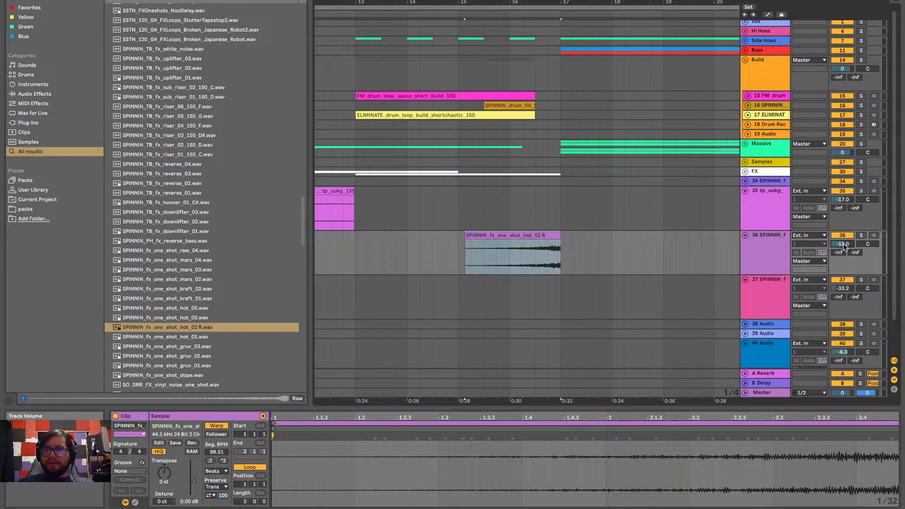
{"action": "left_click", "coordinate": [466, 256]}
{"action": "key", "text": "space"}
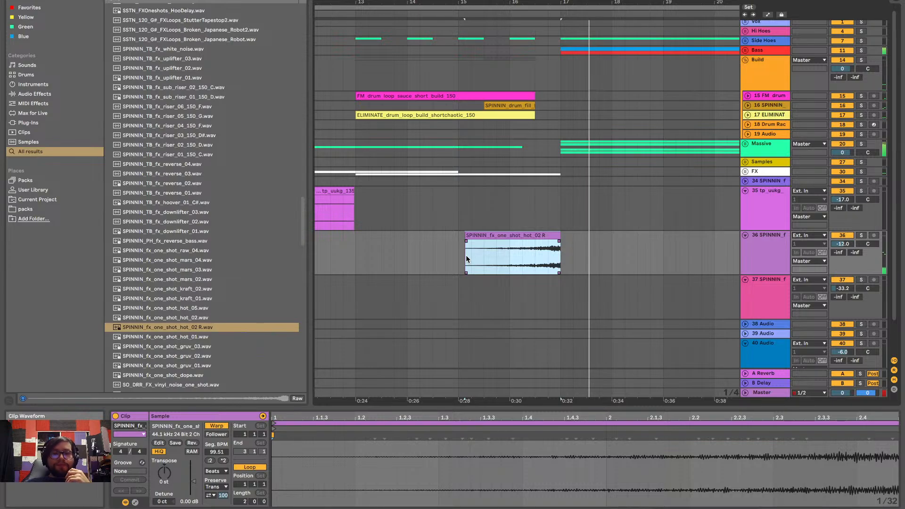
{"action": "key", "text": "space"}
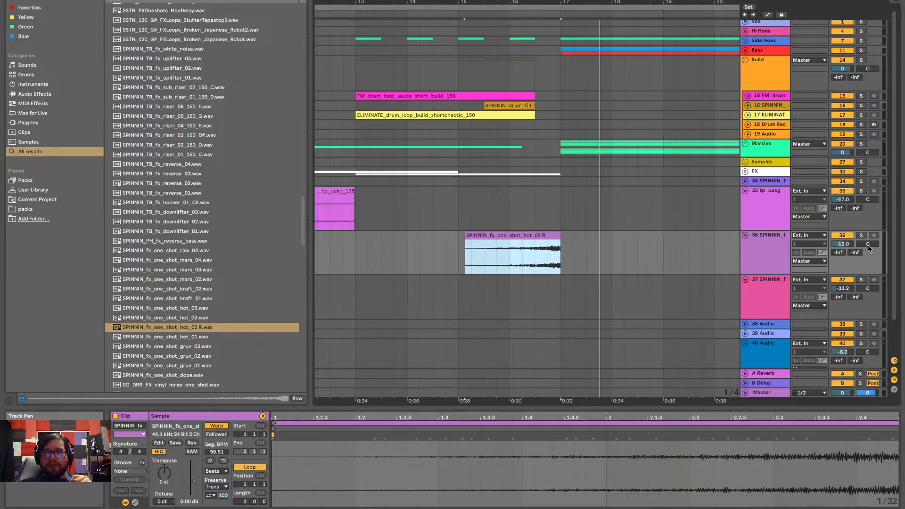
Audition SPINNIN_fx_one_shot_hot_01.wav, the gruv and dope one-shots, and SO_DRR_FX_vinyl_noise_one_shot.wav
{"action": "scroll", "coordinate": [557, 271], "scroll_direction": "down", "scroll_amount": 2}
{"action": "scroll", "coordinate": [557, 267], "scroll_direction": "down", "scroll_amount": 3}
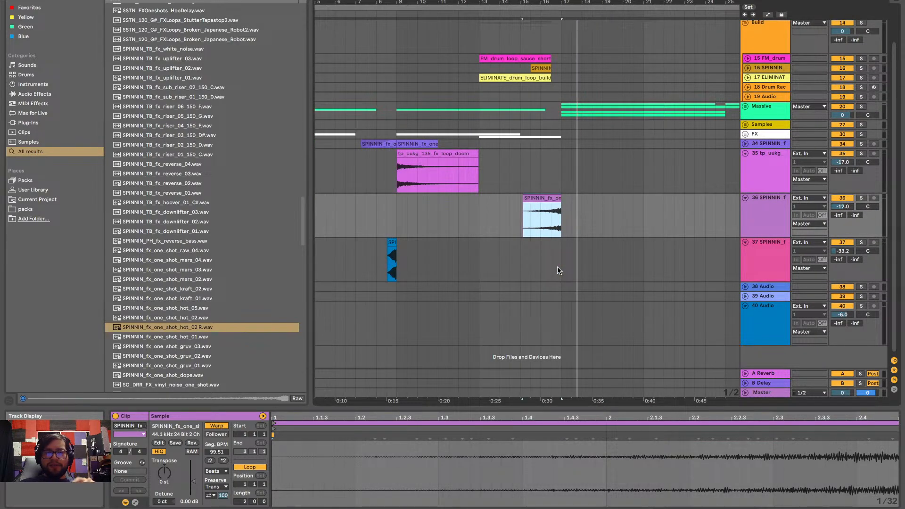
{"action": "left_click", "coordinate": [198, 338]}
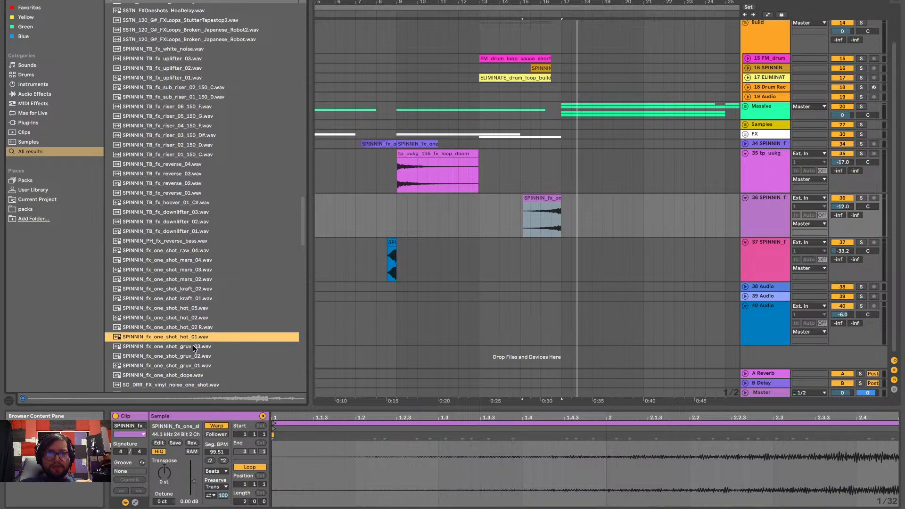
{"action": "left_click", "coordinate": [193, 348]}
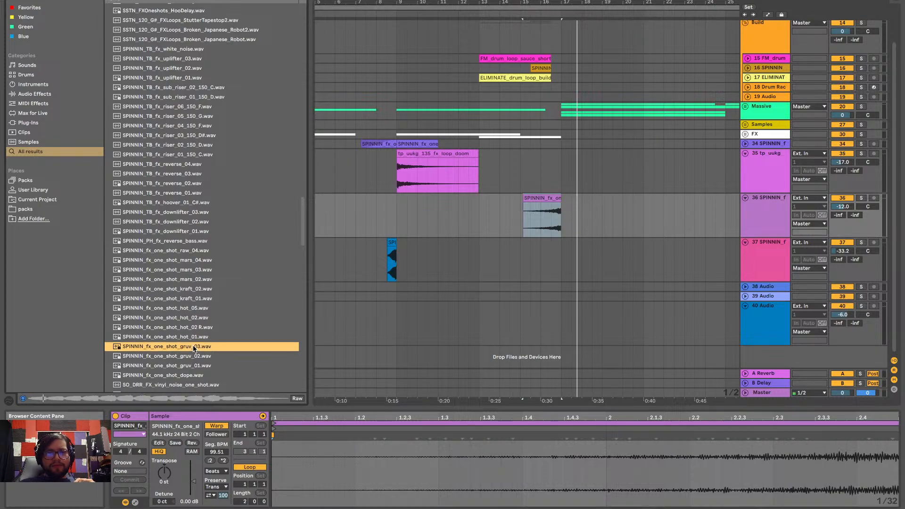
{"action": "key", "text": "Down"}
{"action": "left_click", "coordinate": [194, 347]}
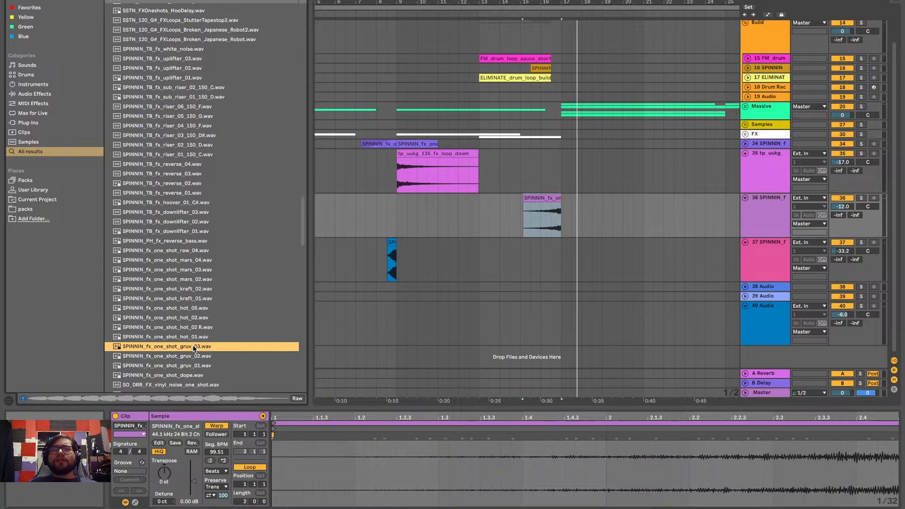
{"action": "left_click", "coordinate": [190, 358]}
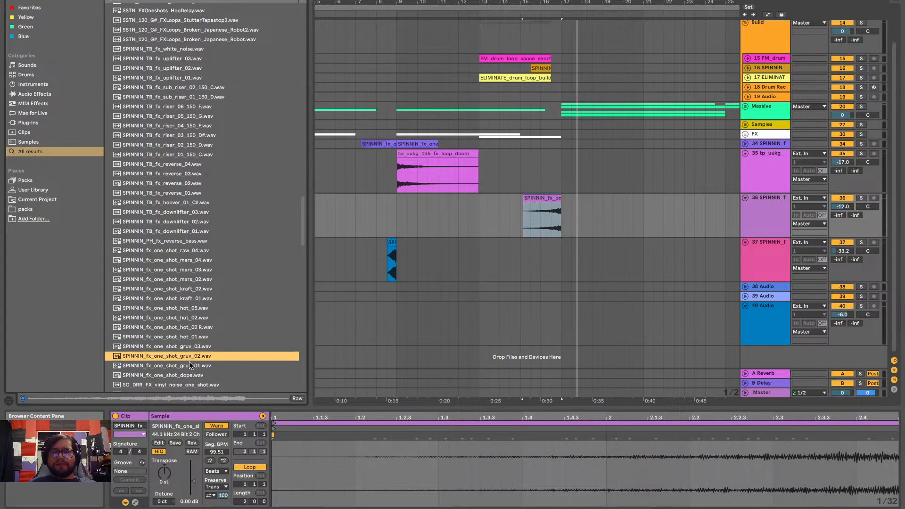
{"action": "left_click", "coordinate": [191, 366]}
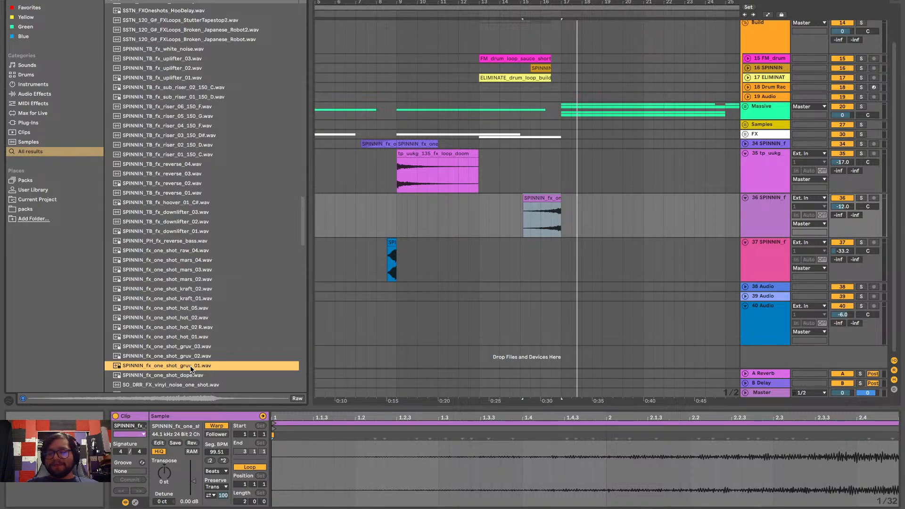
{"action": "key", "text": "Down"}
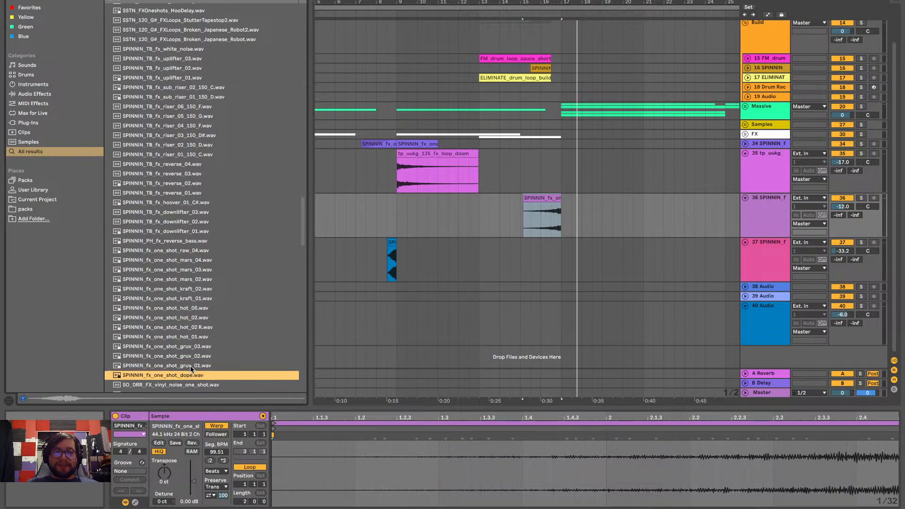
{"action": "key", "text": "Down"}
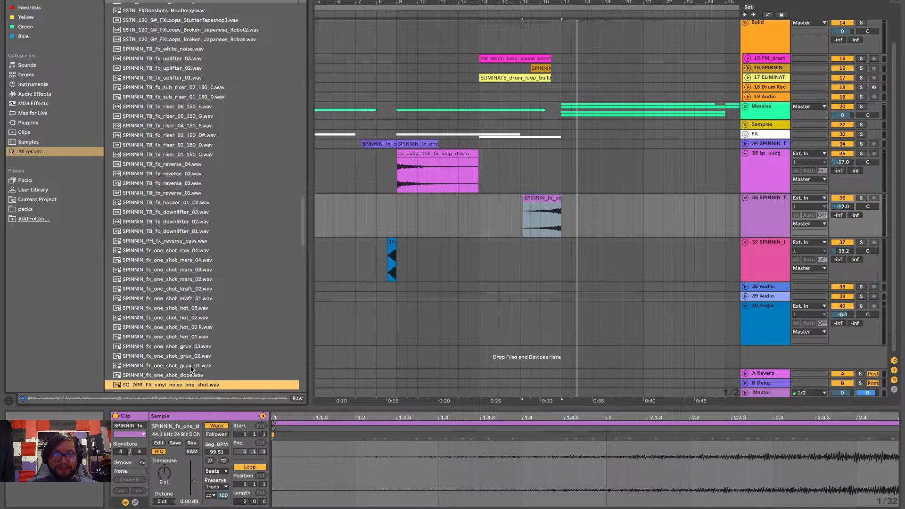
{"action": "key", "text": "Up"}
{"action": "key", "text": "Up"}
{"action": "key", "text": "Down"}
{"action": "key", "text": "Up"}
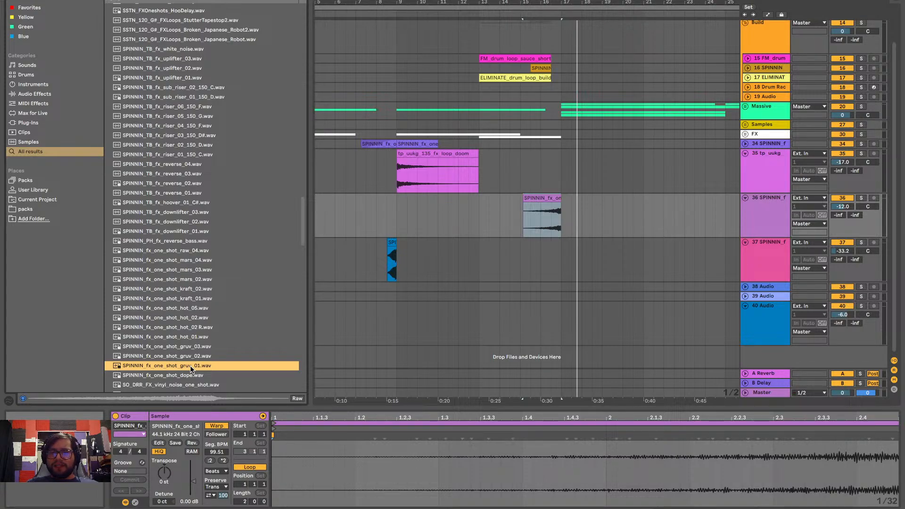
Audition the SO_DRR_FX uplifters from 8 down to 5, and place SO_DRR_FX_uplifter_5.wav on track 40 starting at bar 9
{"action": "key", "text": "Down"}
{"action": "key", "text": "Down"}
{"action": "key", "text": "Down"}
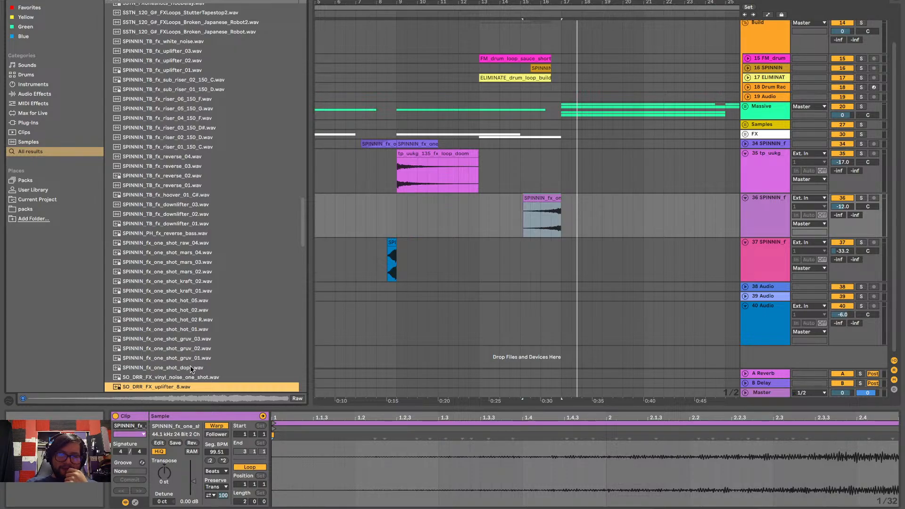
{"action": "key", "text": "Down"}
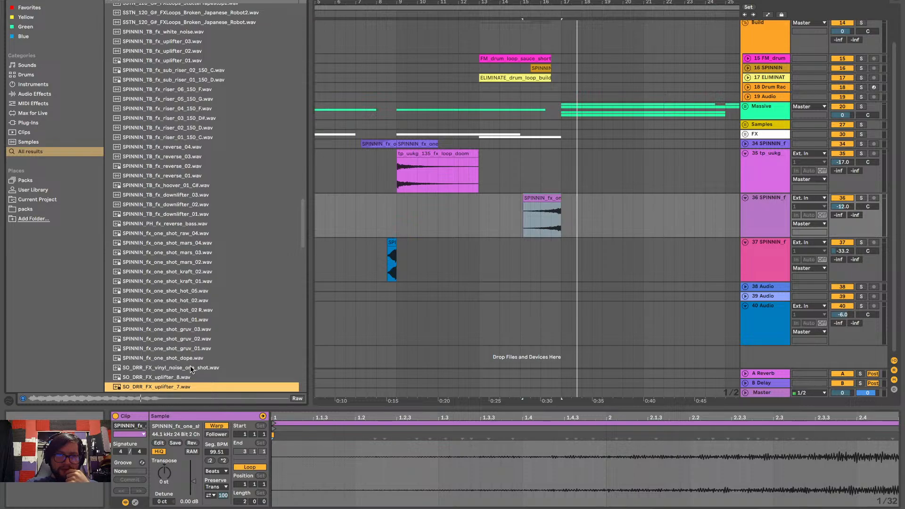
{"action": "key", "text": "Down"}
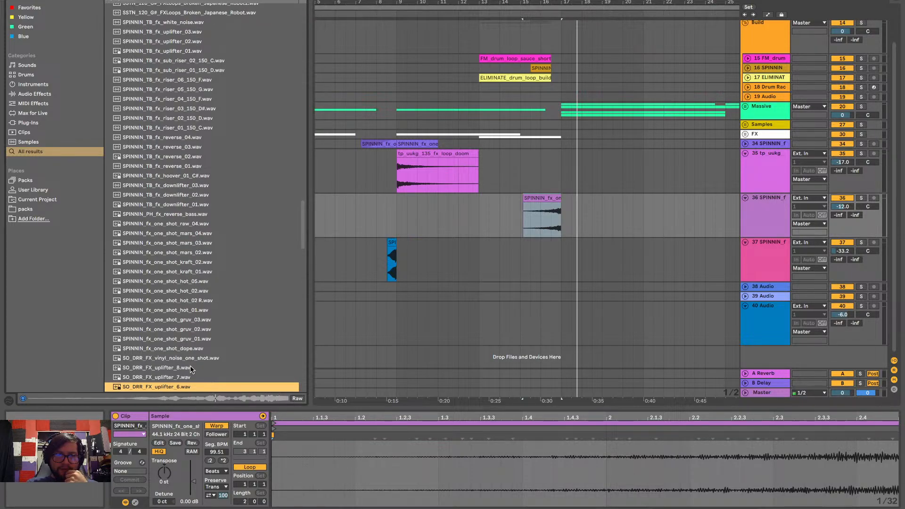
{"action": "key", "text": "Down"}
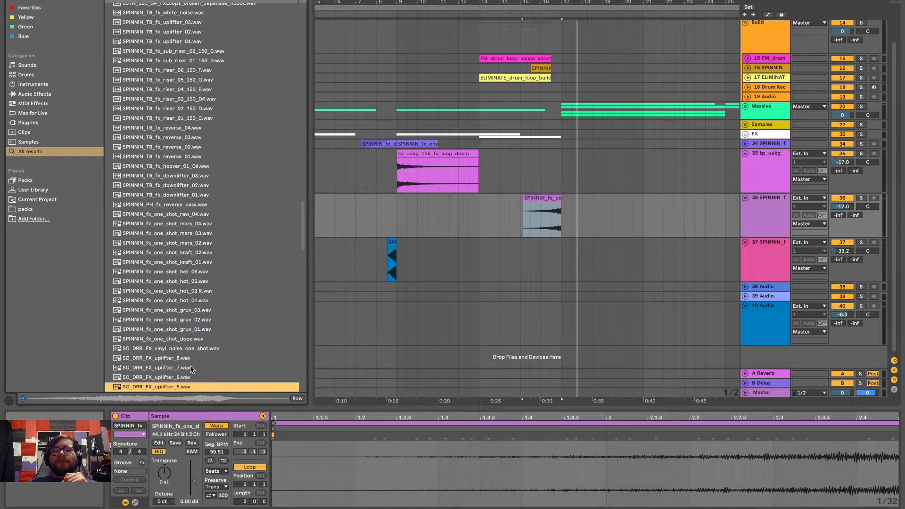
{"action": "left_click_drag", "start_coordinate": [162, 393], "coordinate": [396, 318]}
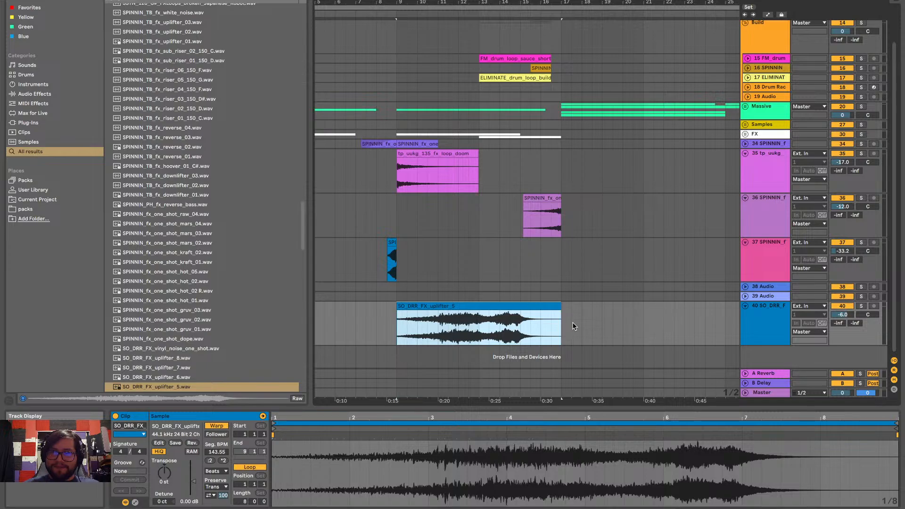
Set track 40's volume to -20.4 dB during playback, and move the SO_DRR_FX_uplifter_5 clip about one and a half bars later
{"action": "key", "text": "space"}
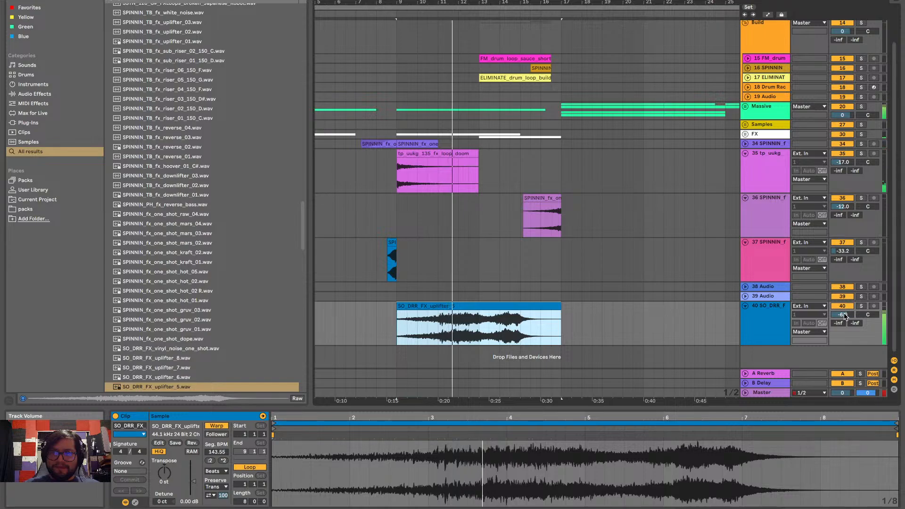
{"action": "left_click_drag", "start_coordinate": [847, 310], "coordinate": [847, 331]}
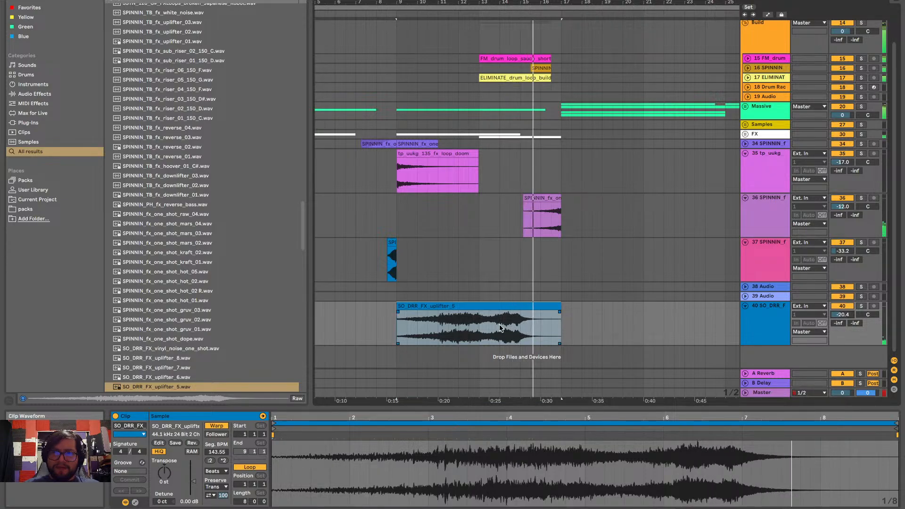
{"action": "left_click", "coordinate": [478, 307]}
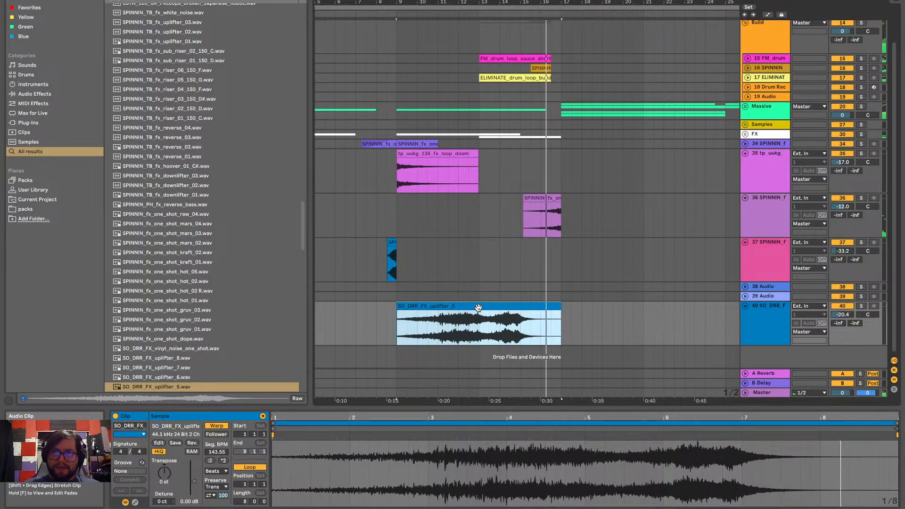
{"action": "left_click_drag", "start_coordinate": [477, 307], "coordinate": [515, 323]}
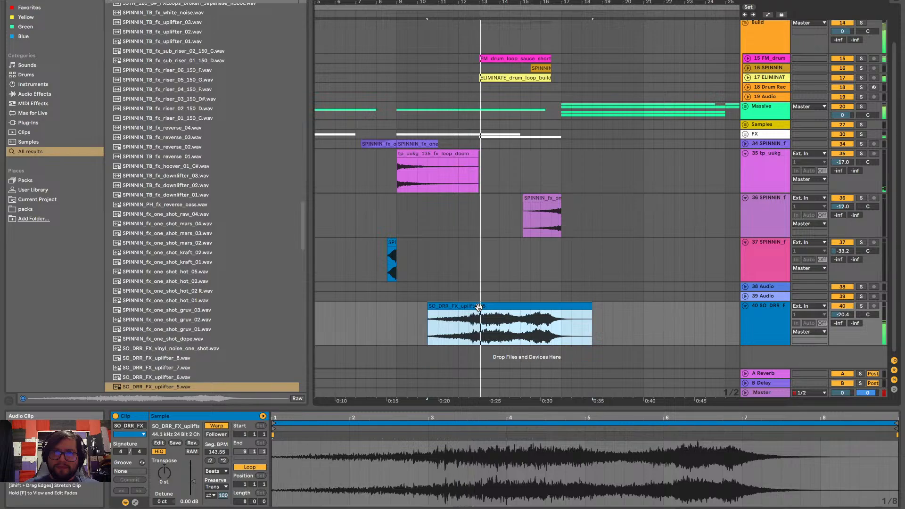
Solo track 40, move the uplifter clip to start at bar 13, and trim its end to bar 17
{"action": "left_click", "coordinate": [861, 306]}
{"action": "left_click", "coordinate": [489, 307]}
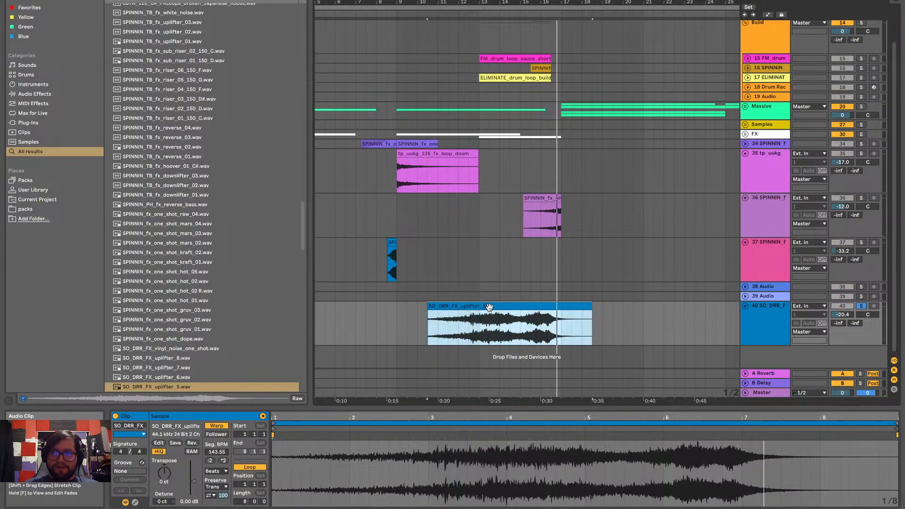
{"action": "left_click_drag", "start_coordinate": [489, 307], "coordinate": [541, 312]}
{"action": "left_click_drag", "start_coordinate": [641, 306], "coordinate": [560, 306]}
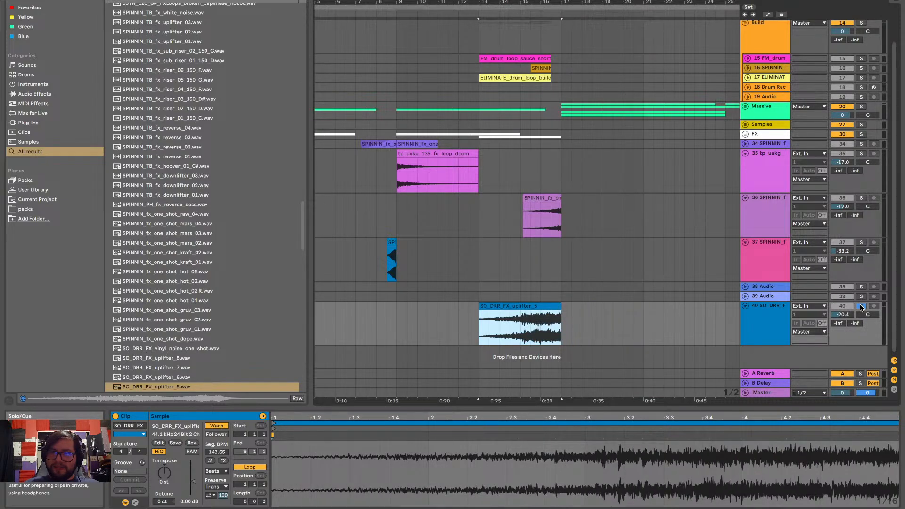
Play the trimmed uplifter soloed, turn off track 40's solo, and set its volume to -17.4 dB in the mix
{"action": "key", "text": "space"}
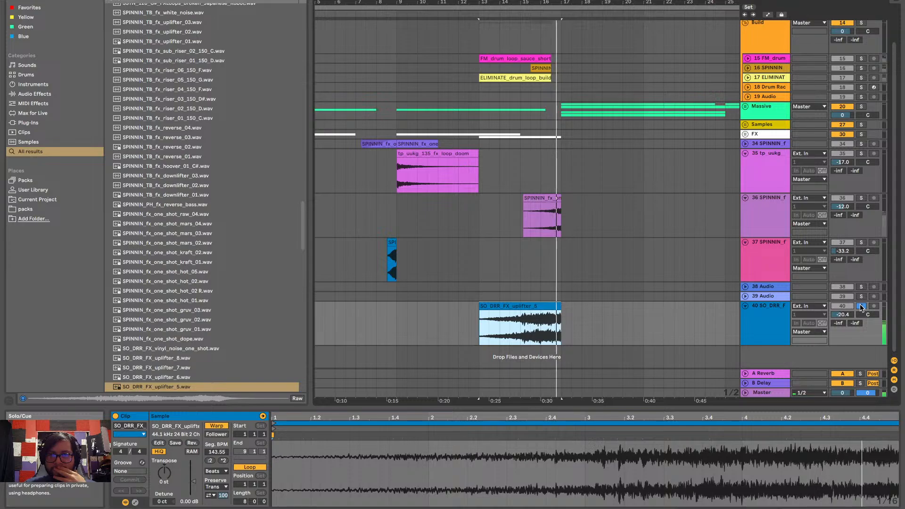
{"action": "left_click", "coordinate": [861, 307]}
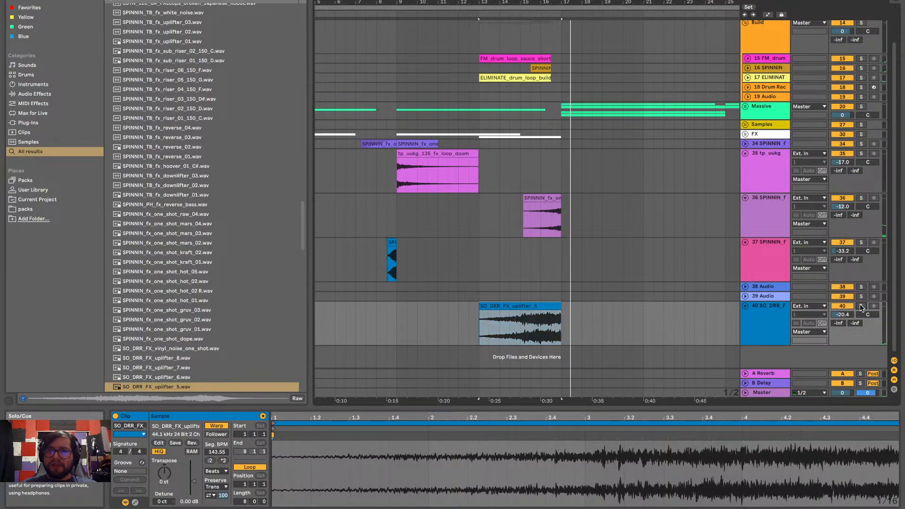
{"action": "key", "text": "space"}
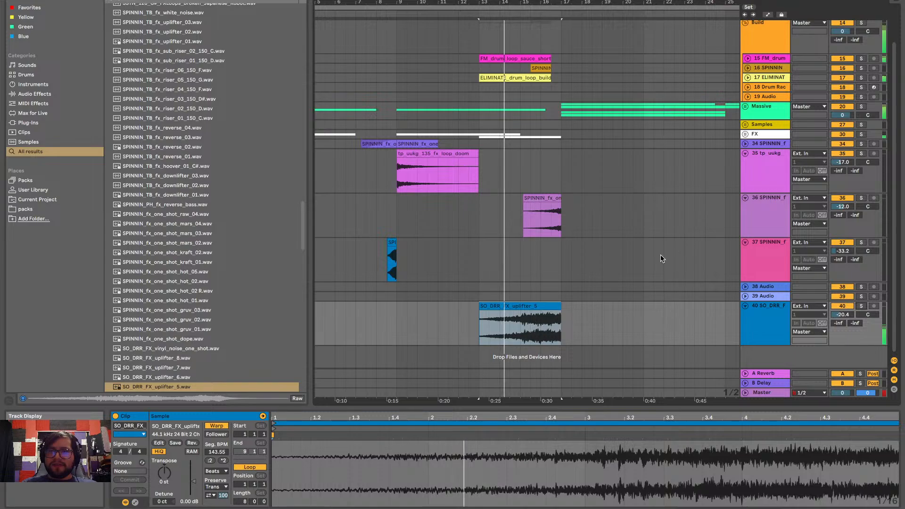
{"action": "left_click", "coordinate": [755, 321]}
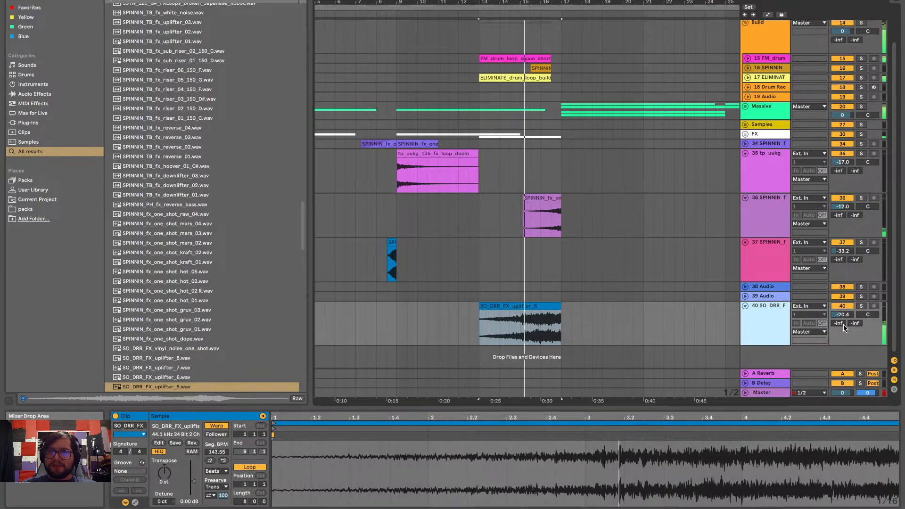
{"action": "left_click_drag", "start_coordinate": [842, 314], "coordinate": [842, 309]}
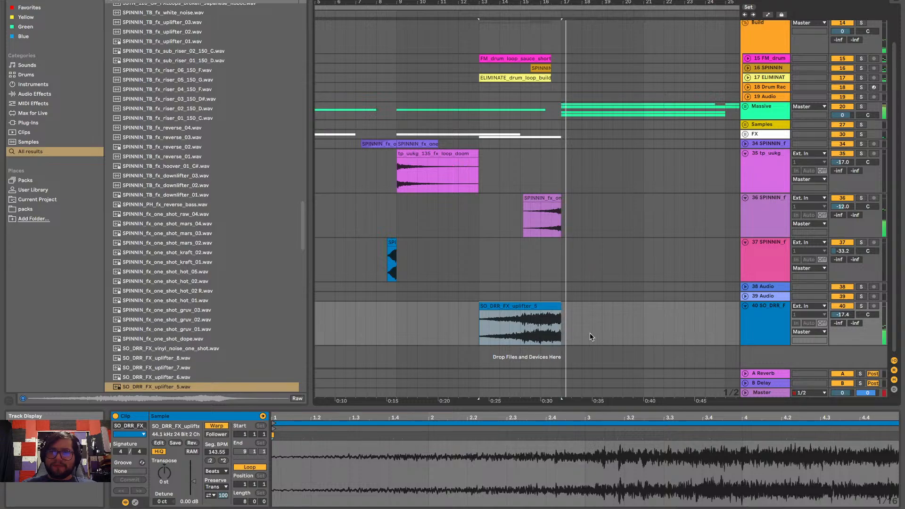
Move the uplifter clip on track 40 half a bar earlier so it ends with the build drum loops
{"action": "scroll", "coordinate": [552, 329], "scroll_direction": "up", "scroll_amount": 5}
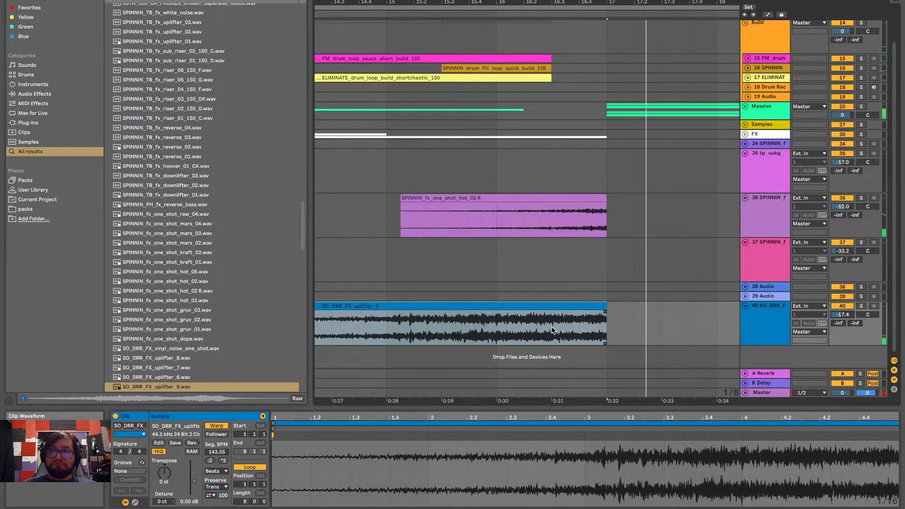
{"action": "left_click", "coordinate": [601, 307]}
{"action": "scroll", "coordinate": [539, 321], "scroll_direction": "down", "scroll_amount": 5}
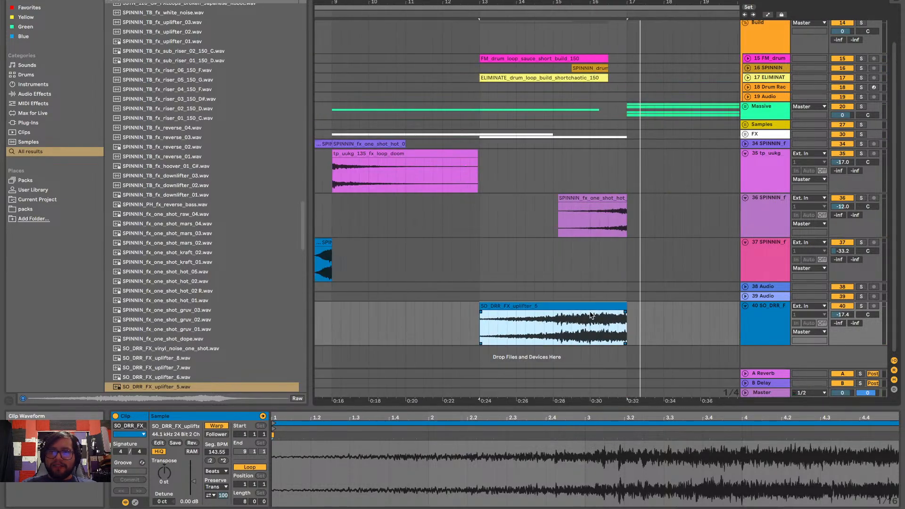
{"action": "left_click_drag", "start_coordinate": [591, 304], "coordinate": [572, 307]}
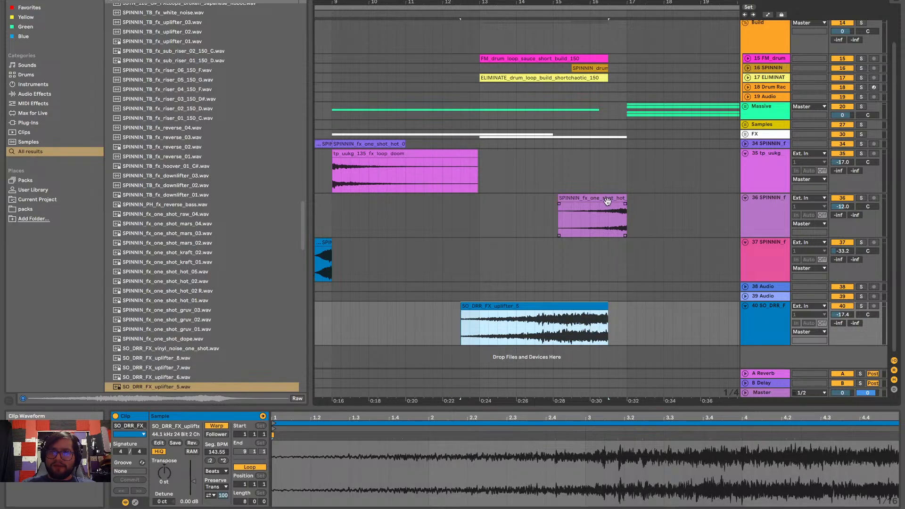
Move the hot_02 R clip on track 36 to end with the build drum loops, and play the section from bar 13
{"action": "left_click_drag", "start_coordinate": [607, 195], "coordinate": [586, 199]}
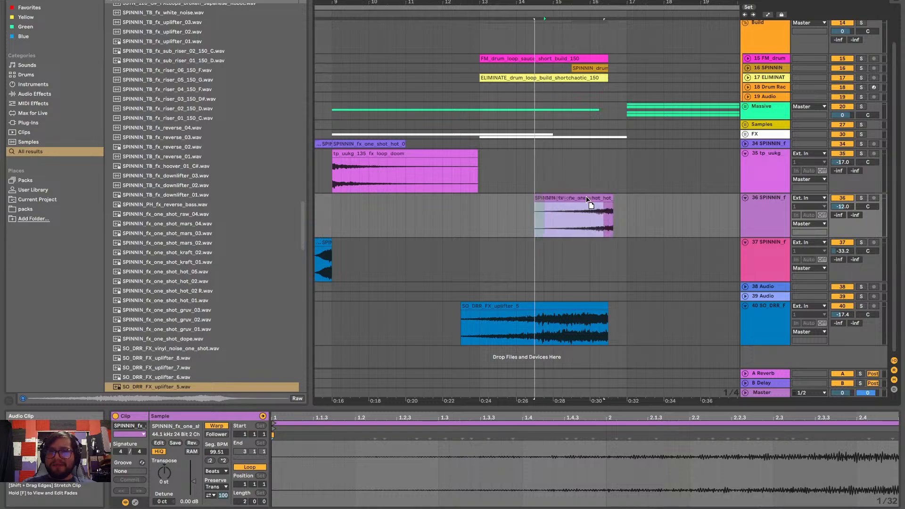
{"action": "scroll", "coordinate": [638, 267], "scroll_direction": "right", "scroll_amount": 2}
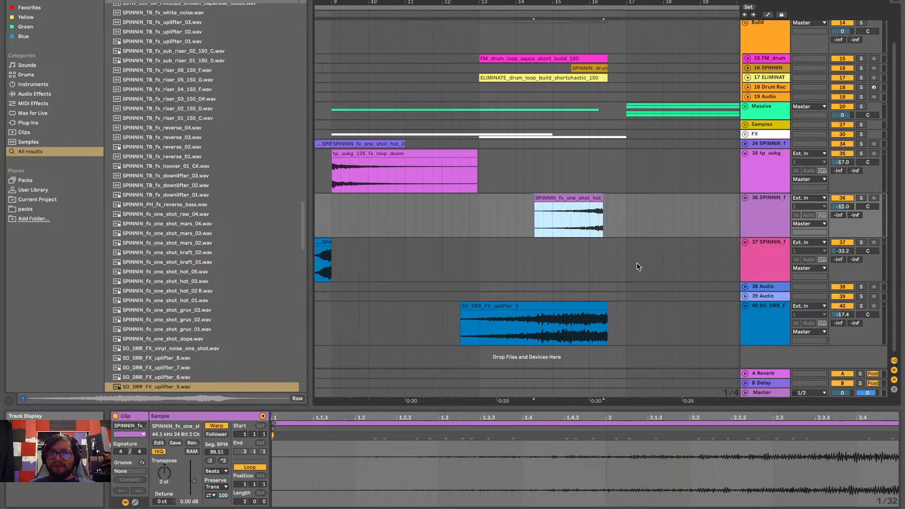
{"action": "scroll", "coordinate": [628, 274], "scroll_direction": "up", "scroll_amount": 5}
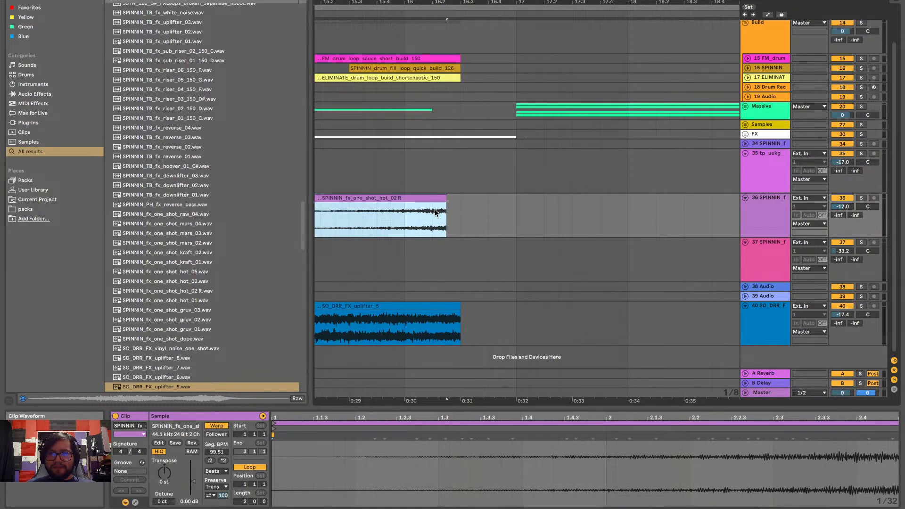
{"action": "left_click_drag", "start_coordinate": [429, 195], "coordinate": [444, 196]}
{"action": "scroll", "coordinate": [445, 196], "scroll_direction": "down", "scroll_amount": 5}
{"action": "scroll", "coordinate": [445, 195], "scroll_direction": "down", "scroll_amount": 6}
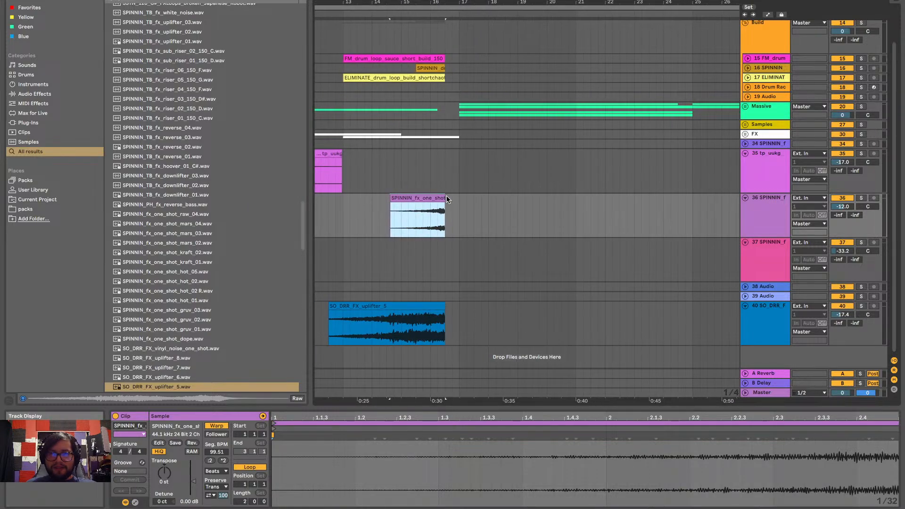
{"action": "left_click", "coordinate": [435, 200]}
{"action": "key", "text": "space"}
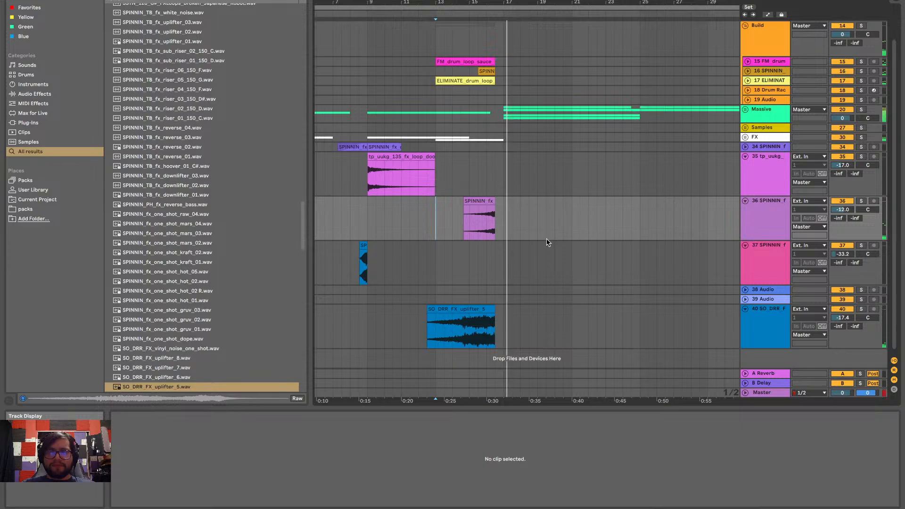
Unfold the FX group and its WN DOWN and W N Up tracks, and show their automation
{"action": "scroll", "coordinate": [546, 243], "scroll_direction": "up", "scroll_amount": 3}
{"action": "left_click", "coordinate": [745, 174]}
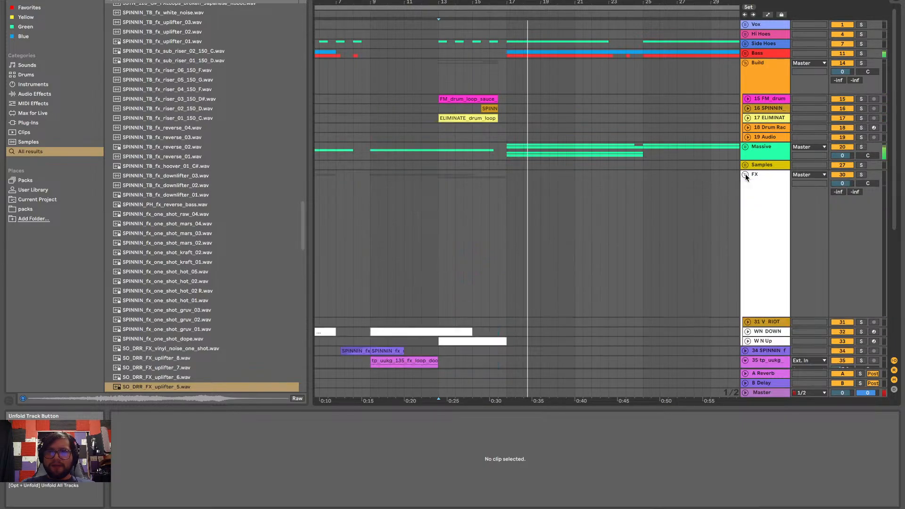
{"action": "scroll", "coordinate": [597, 269], "scroll_direction": "down", "scroll_amount": 10}
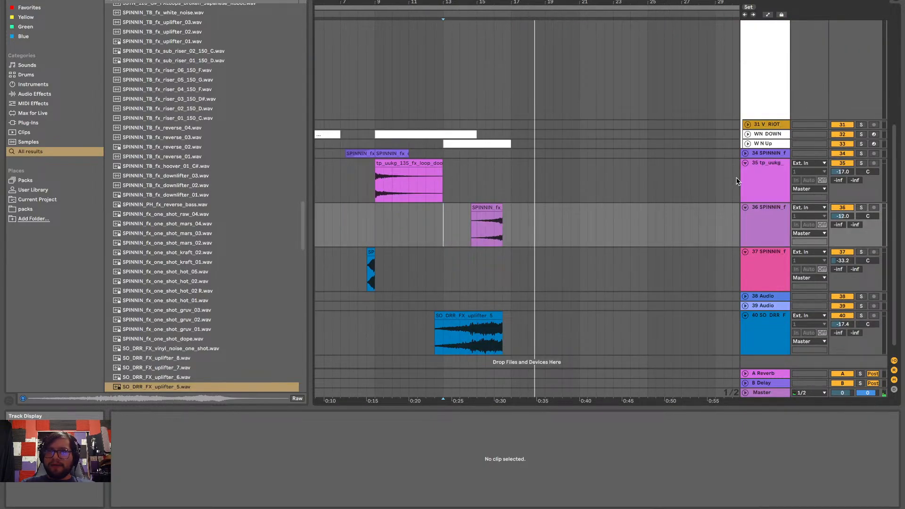
{"action": "left_click", "coordinate": [747, 133]}
{"action": "left_click", "coordinate": [748, 281]}
{"action": "scroll", "coordinate": [674, 281], "scroll_direction": "down", "scroll_amount": 4}
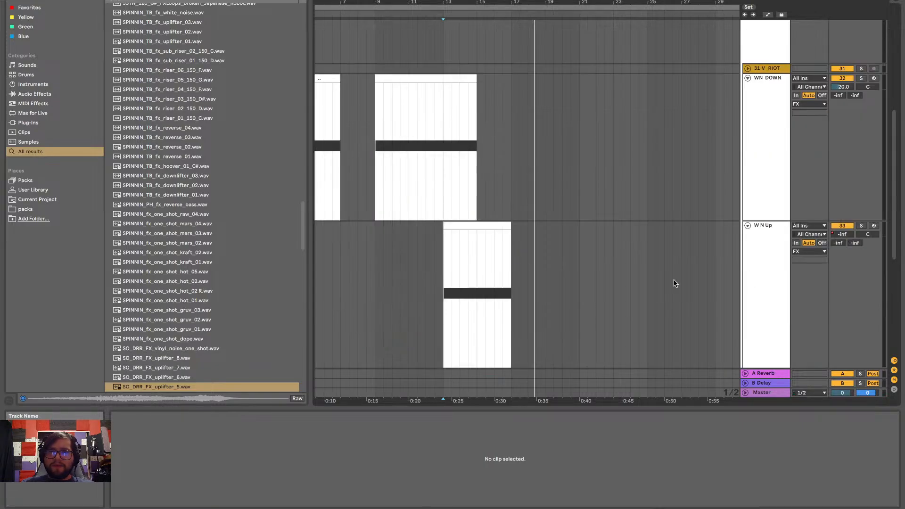
{"action": "key", "text": "a"}
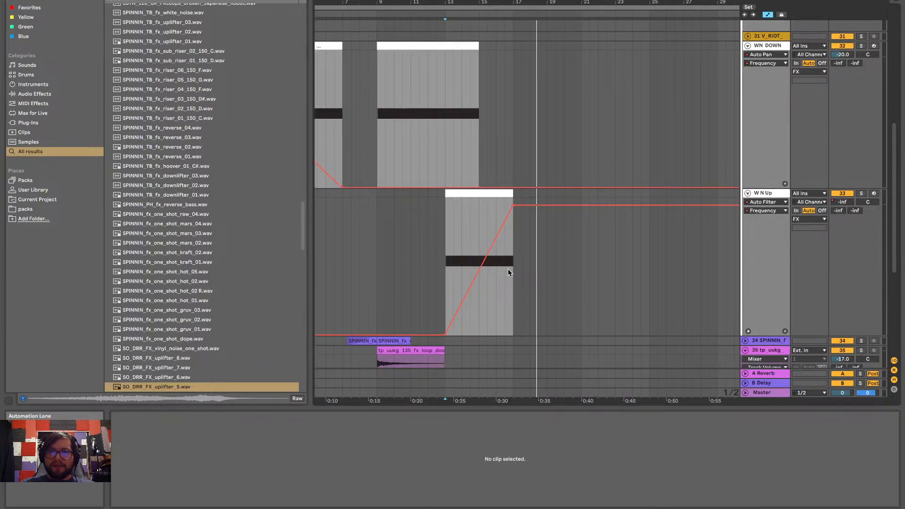
{"action": "scroll", "coordinate": [508, 272], "scroll_direction": "up", "scroll_amount": 2}
{"action": "scroll", "coordinate": [692, 198], "scroll_direction": "down", "scroll_amount": 1}
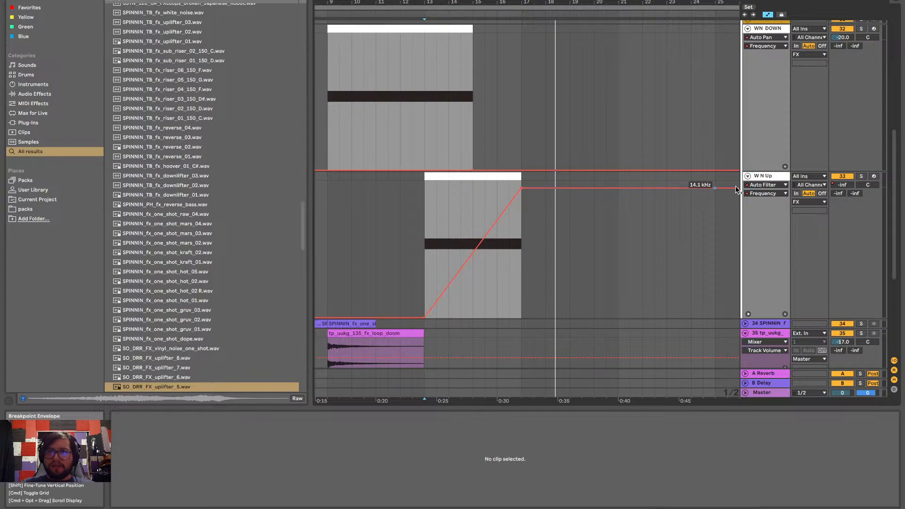
Display the Mixer Track Volume automation on the W N Up track
{"action": "left_click", "coordinate": [773, 185]}
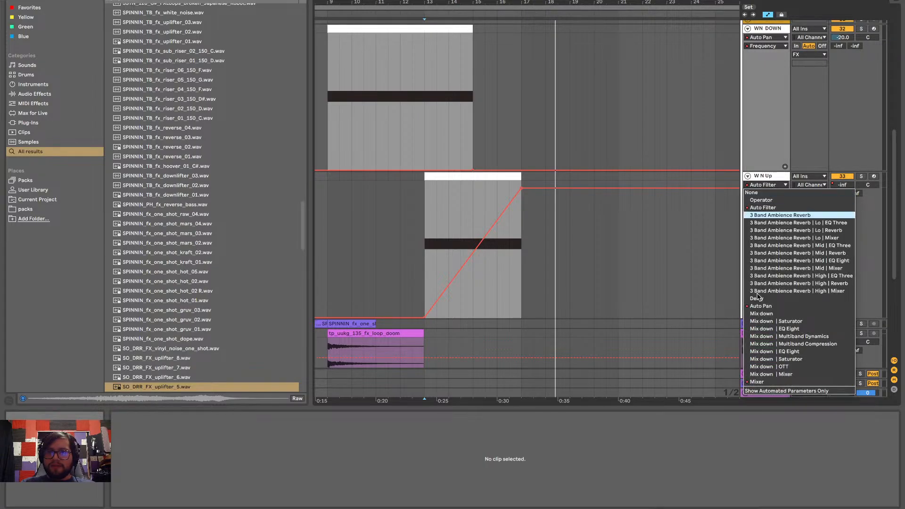
{"action": "left_click", "coordinate": [763, 382]}
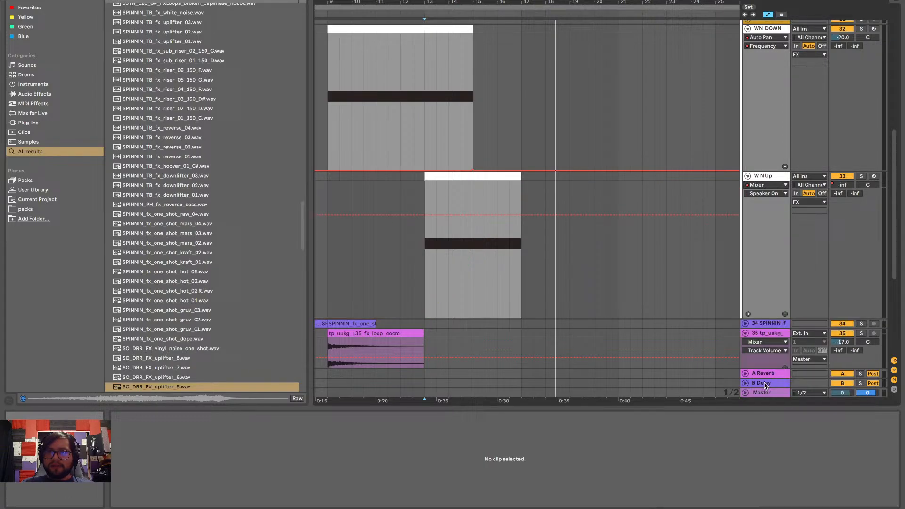
{"action": "left_click", "coordinate": [764, 193]}
{"action": "left_click", "coordinate": [767, 216]}
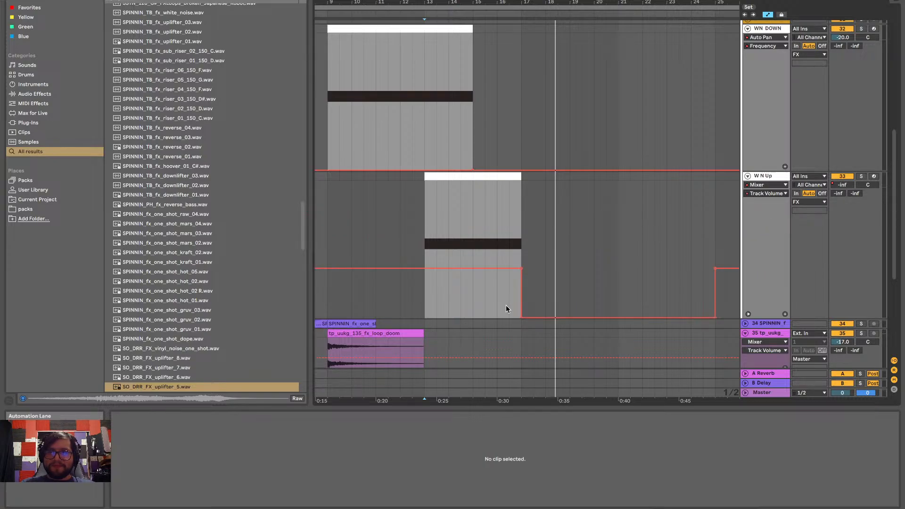
Shift W N Up's track volume drop half a bar before bar 17, in line with the end of the uplifter clip
{"action": "scroll", "coordinate": [506, 309], "scroll_direction": "up", "scroll_amount": 3}
{"action": "scroll", "coordinate": [505, 309], "scroll_direction": "down", "scroll_amount": 5}
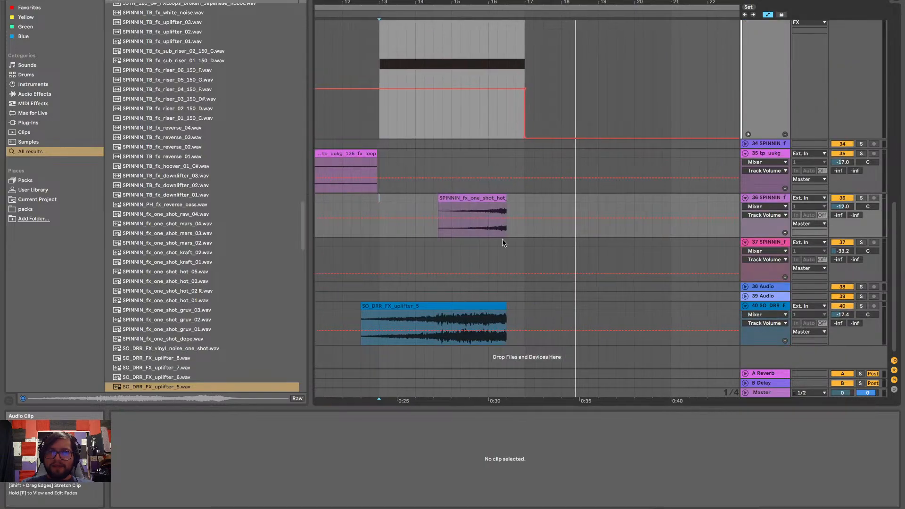
{"action": "left_click_drag", "start_coordinate": [510, 100], "coordinate": [523, 136]}
{"action": "key", "text": "space"}
{"action": "key", "text": "space"}
{"action": "scroll", "coordinate": [461, 124], "scroll_direction": "down", "scroll_amount": 5}
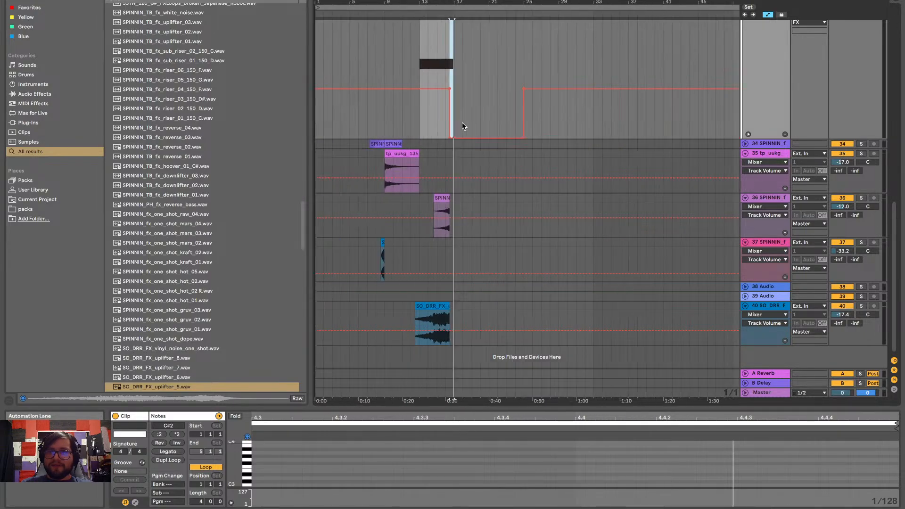
{"action": "scroll", "coordinate": [707, 116], "scroll_direction": "up", "scroll_amount": 4}
Play the build from bar 13 to check the earlier W N Up volume cut in the full mix
{"action": "left_click", "coordinate": [862, 140]}
{"action": "left_click", "coordinate": [863, 140]}
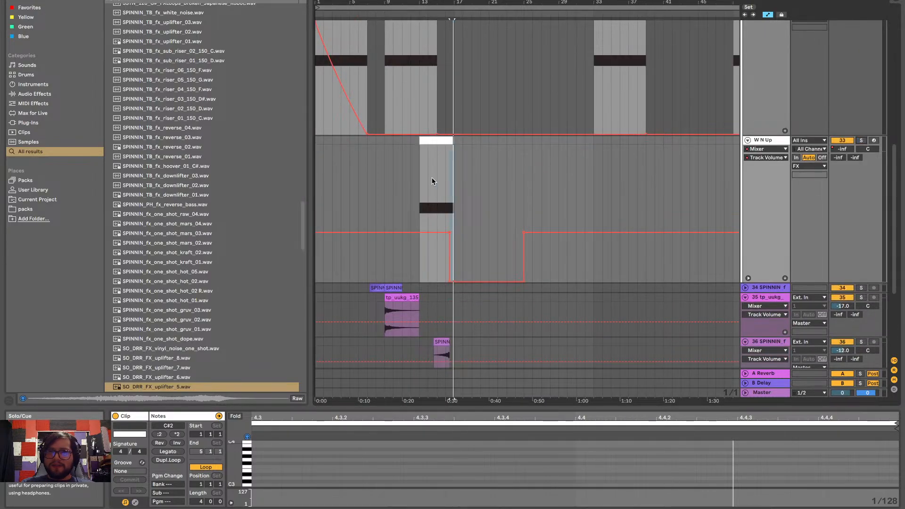
{"action": "left_click", "coordinate": [422, 187]}
{"action": "key", "text": "space"}
{"action": "scroll", "coordinate": [422, 183], "scroll_direction": "up", "scroll_amount": 5}
{"action": "scroll", "coordinate": [423, 183], "scroll_direction": "right", "scroll_amount": 2}
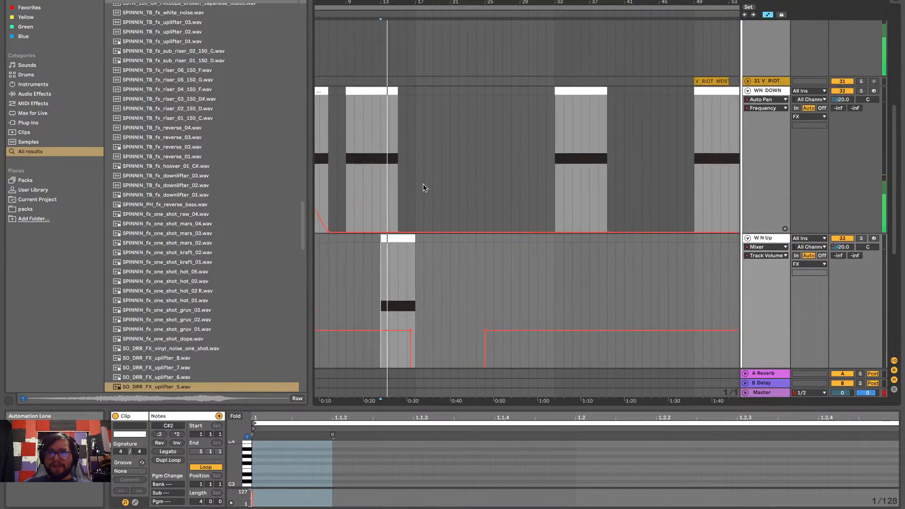
Fold the FX group and the expanded FX sample tracks 35, 36, 37 and 40
{"action": "scroll", "coordinate": [743, 125], "scroll_direction": "up", "scroll_amount": 5}
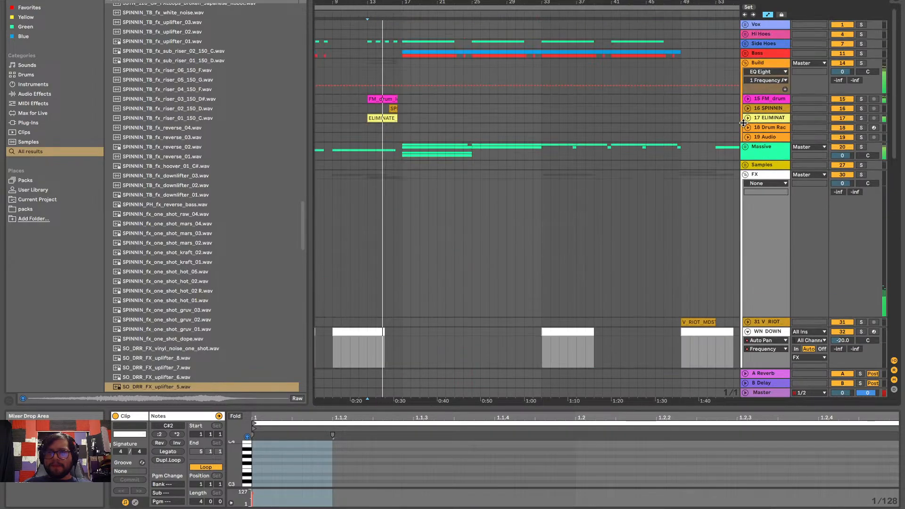
{"action": "left_click", "coordinate": [745, 174]}
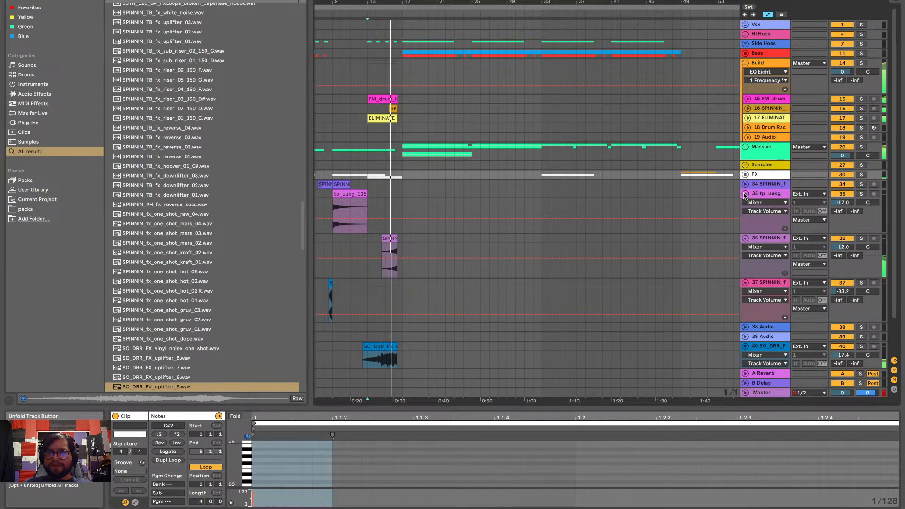
{"action": "left_click", "coordinate": [745, 193]}
{"action": "scroll", "coordinate": [744, 197], "scroll_direction": "down", "scroll_amount": 1}
{"action": "left_click", "coordinate": [745, 197]}
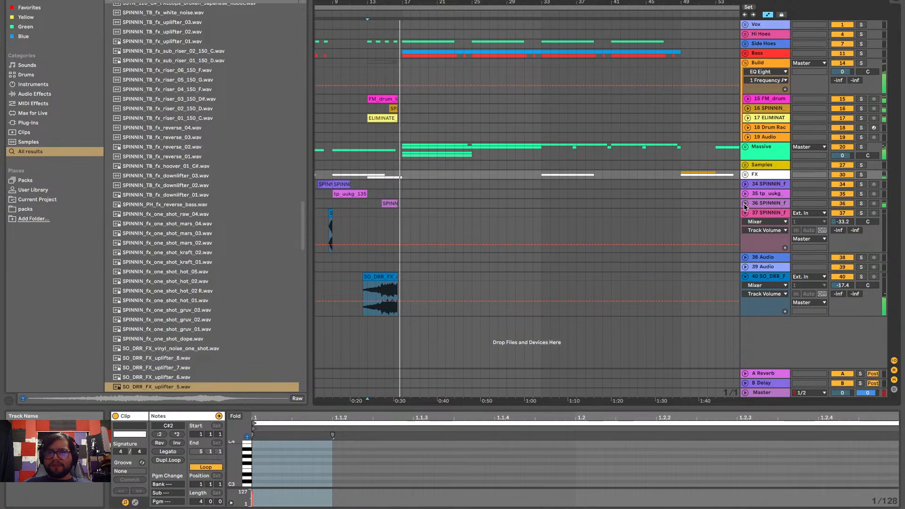
{"action": "left_click", "coordinate": [745, 212]}
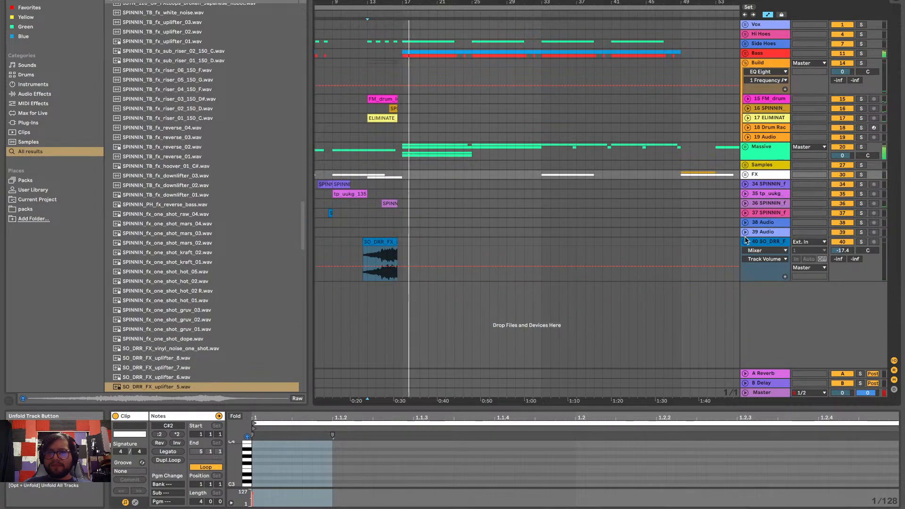
{"action": "left_click", "coordinate": [745, 242]}
Replace the Limiter on the Master track with a Utility device
{"action": "scroll", "coordinate": [488, 210], "scroll_direction": "left", "scroll_amount": 3}
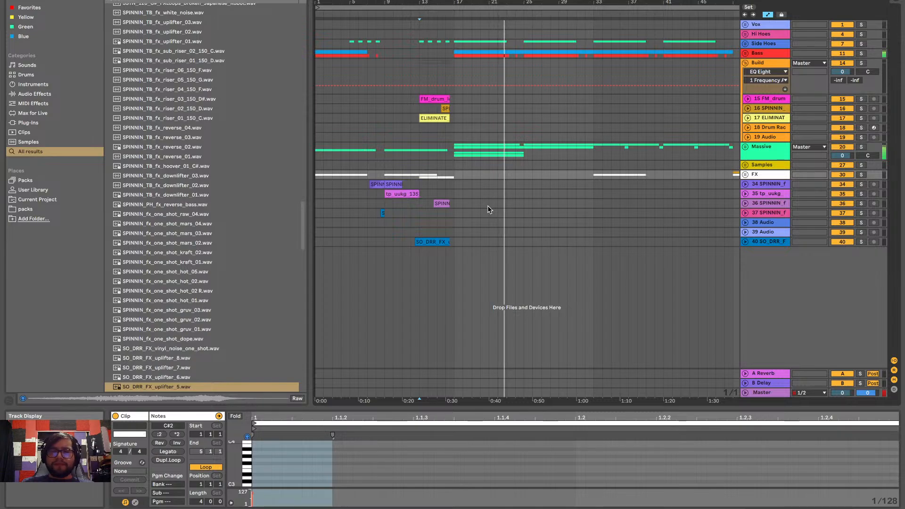
{"action": "left_click", "coordinate": [763, 393]}
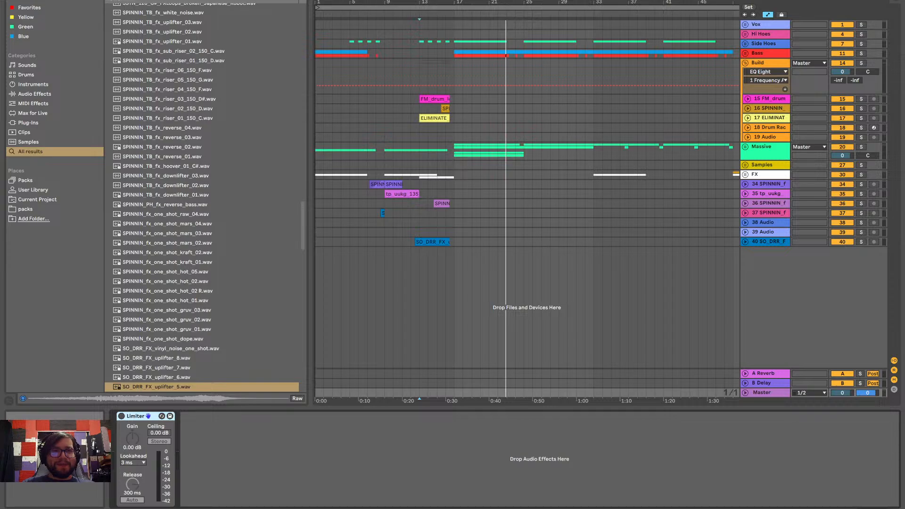
{"action": "key", "text": "ctrl+f"}
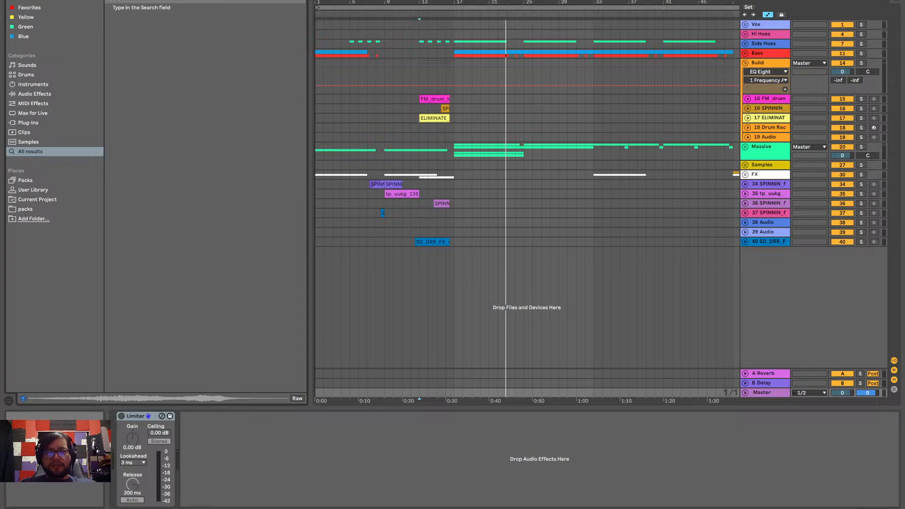
{"action": "type", "text": "utility"}
{"action": "key", "text": "Return"}
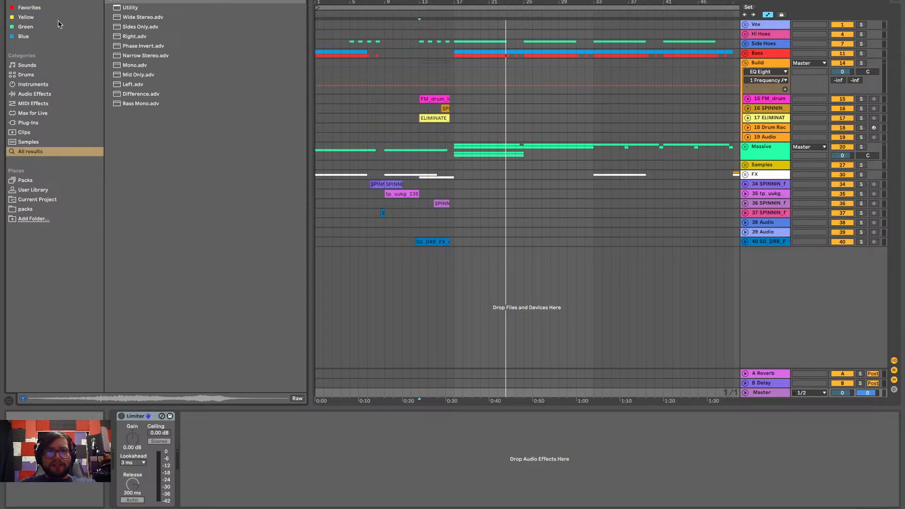
{"action": "left_click_drag", "start_coordinate": [140, 8], "coordinate": [531, 436]}
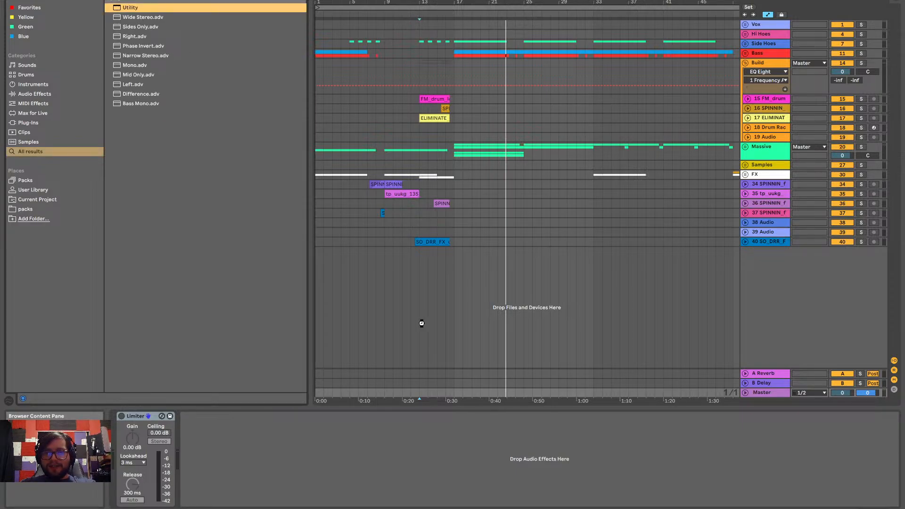
{"action": "left_click", "coordinate": [149, 417]}
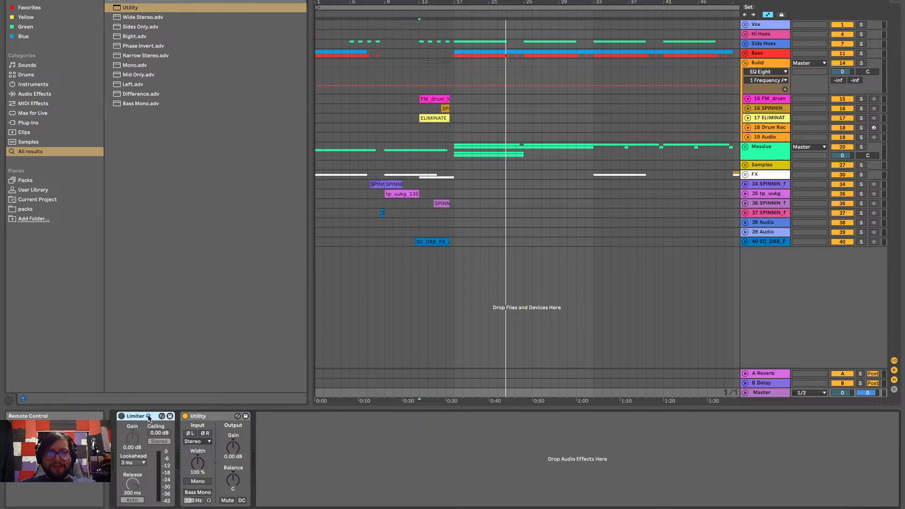
{"action": "key", "text": "Delete"}
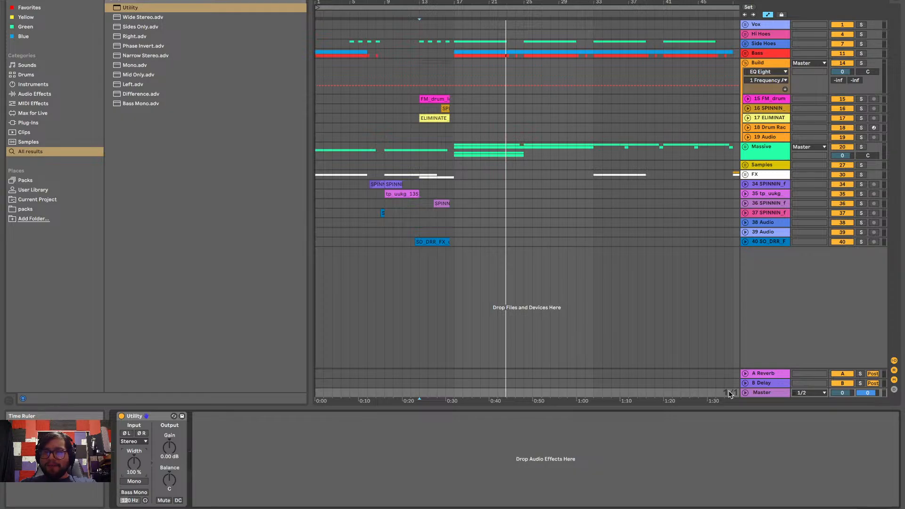
Automate the Master's Utility Stereo Width from 100 % at bar 9 down to about 78 % at bar 17, then straight back to 100 %
{"action": "left_click", "coordinate": [745, 393]}
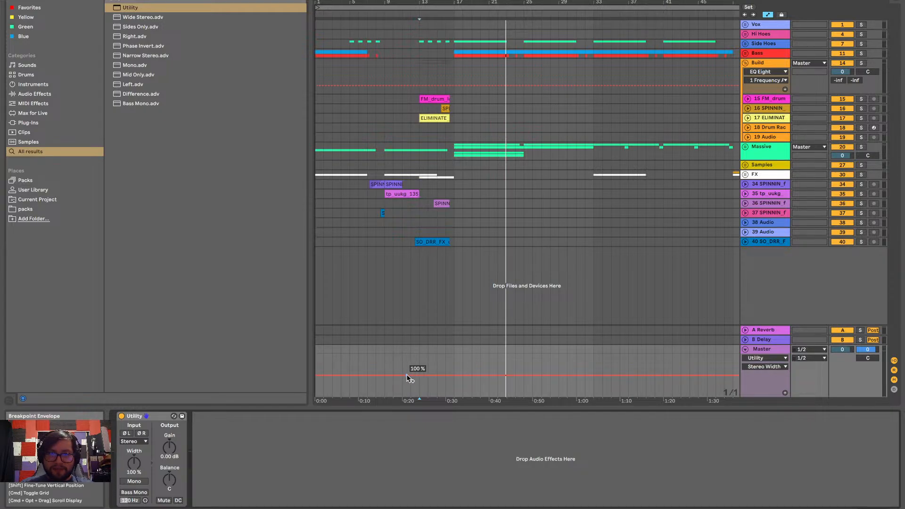
{"action": "left_click", "coordinate": [382, 375]}
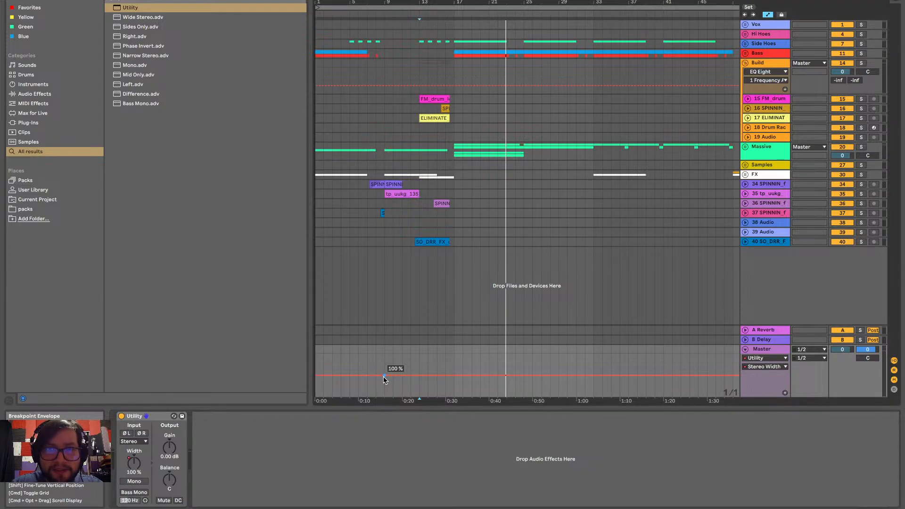
{"action": "scroll", "coordinate": [383, 376], "scroll_direction": "up", "scroll_amount": 5}
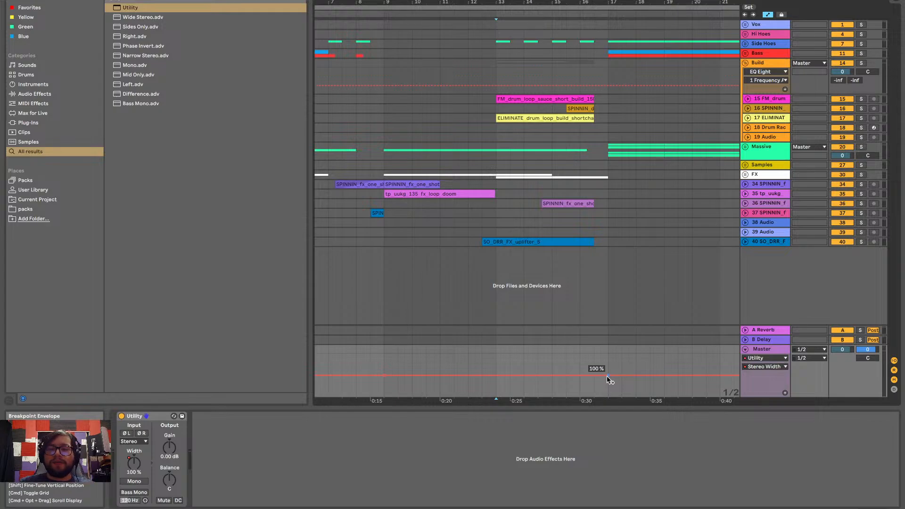
{"action": "scroll", "coordinate": [624, 375], "scroll_direction": "left", "scroll_amount": 2}
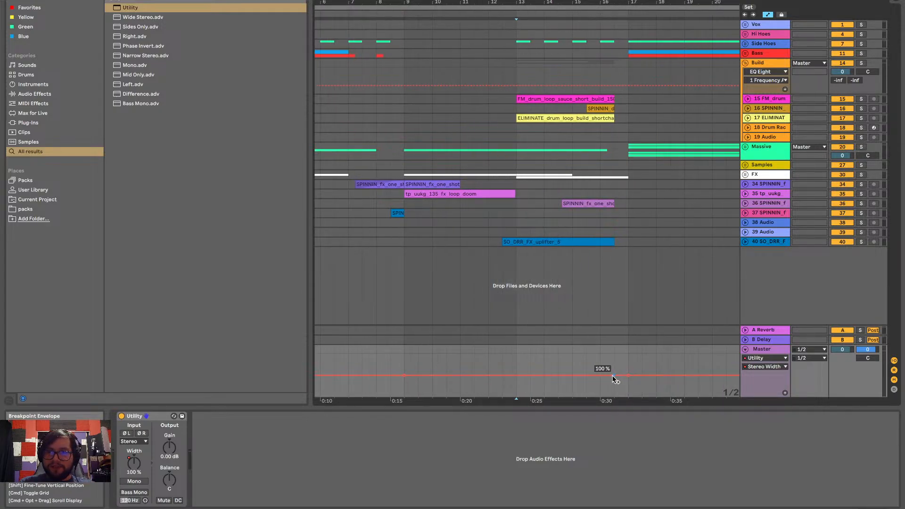
{"action": "scroll", "coordinate": [621, 375], "scroll_direction": "up", "scroll_amount": 5}
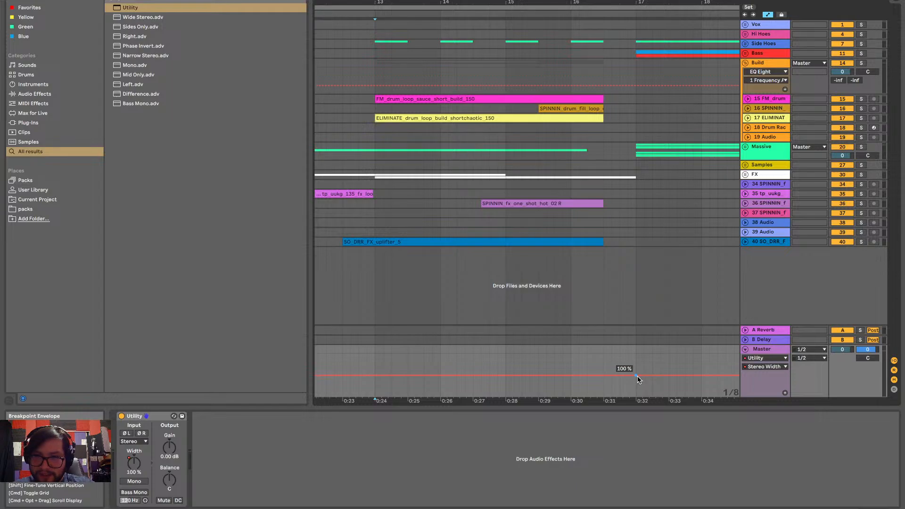
{"action": "left_click", "coordinate": [635, 375]}
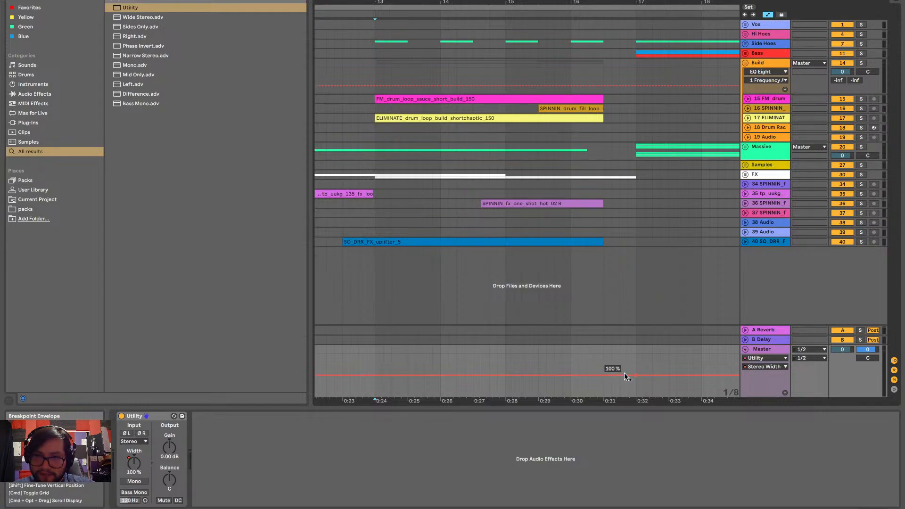
{"action": "left_click_drag", "start_coordinate": [627, 375], "coordinate": [635, 379]}
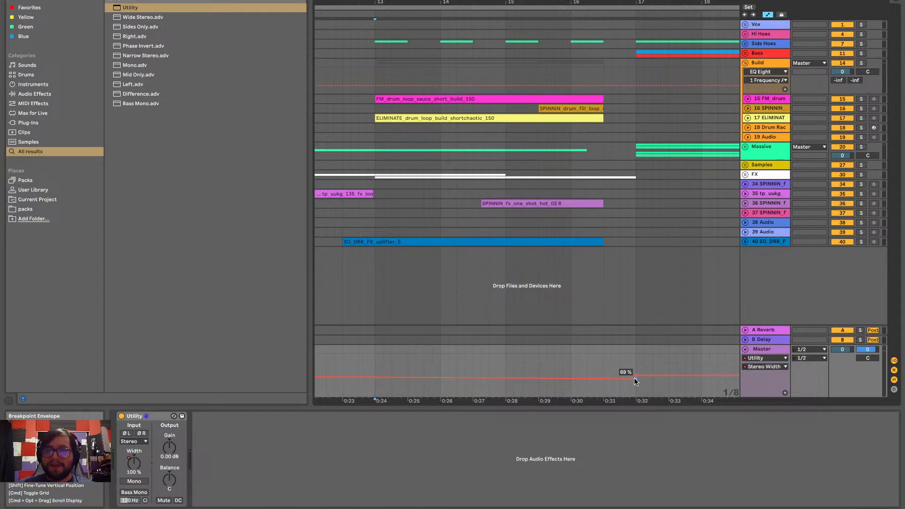
{"action": "left_click_drag", "start_coordinate": [636, 379], "coordinate": [635, 378]}
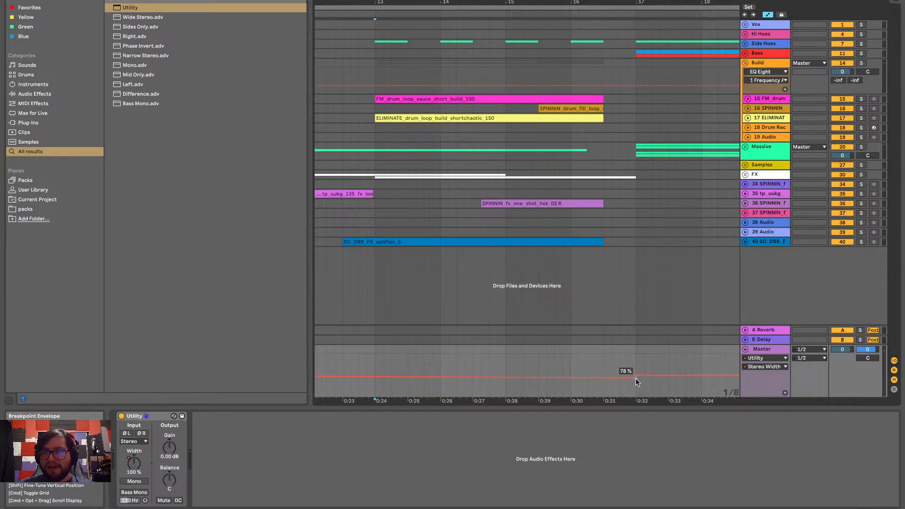
Set the lower Stereo Width breakpoint at bar 17 to 0 %
{"action": "right_click", "coordinate": [635, 378]}
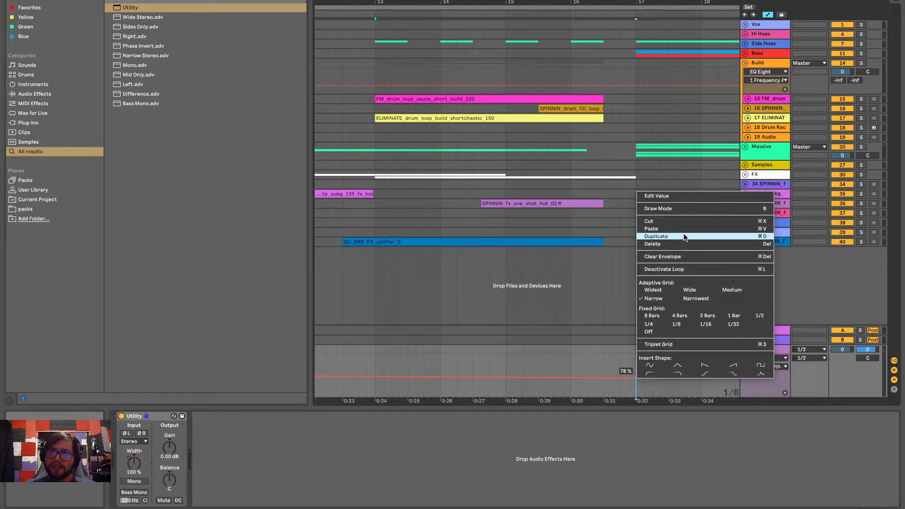
{"action": "left_click", "coordinate": [677, 197]}
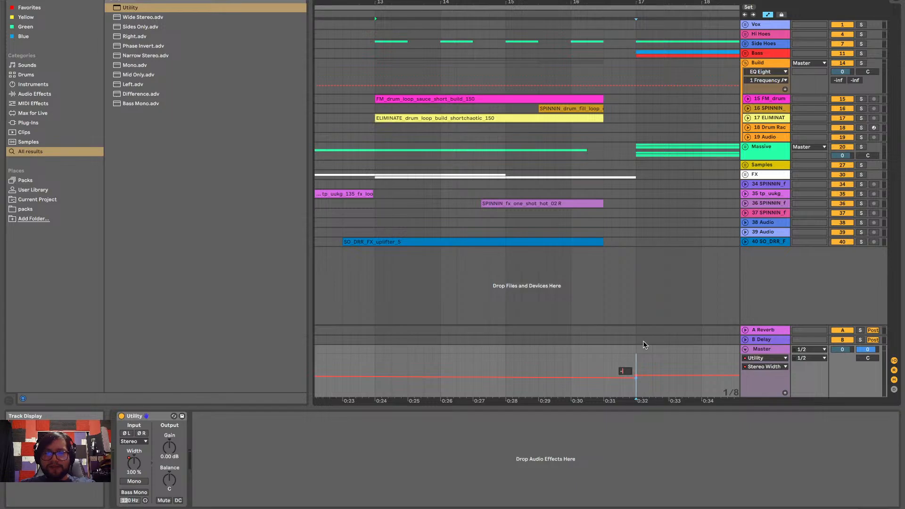
{"action": "type", "text": "0"}
{"action": "key", "text": "Return"}
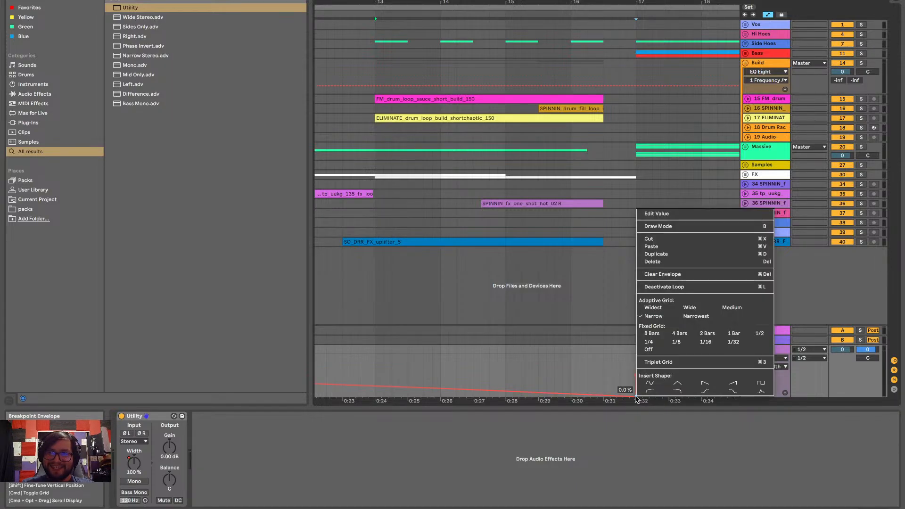
Set the lower Stereo Width breakpoint at bar 17 to 75 % by entering its exact value
{"action": "right_click", "coordinate": [636, 397]}
{"action": "left_click", "coordinate": [660, 238]}
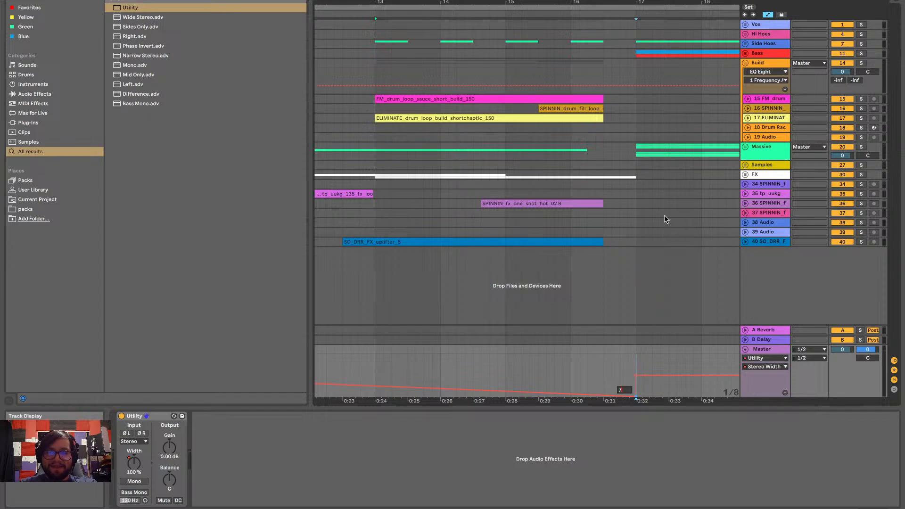
{"action": "scroll", "coordinate": [566, 368], "scroll_direction": "left", "scroll_amount": 2}
{"action": "scroll", "coordinate": [575, 367], "scroll_direction": "right", "scroll_amount": 3}
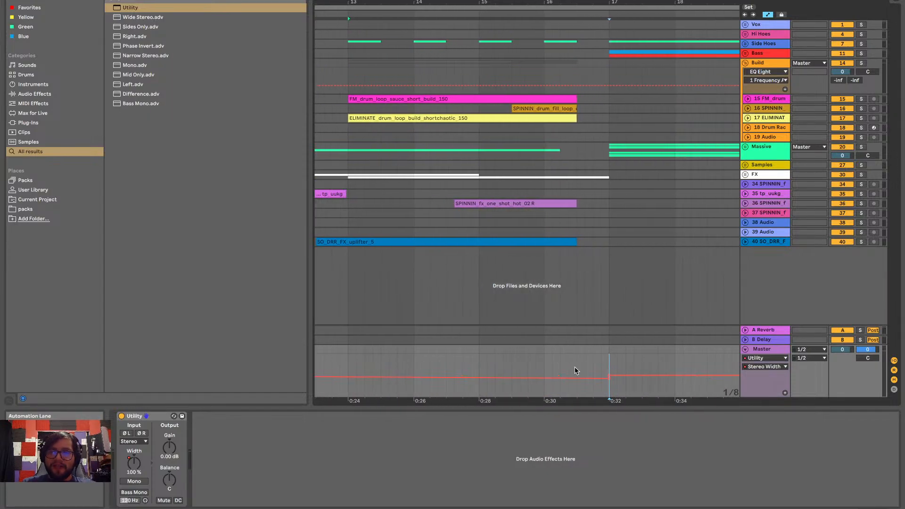
{"action": "left_click", "coordinate": [594, 378]}
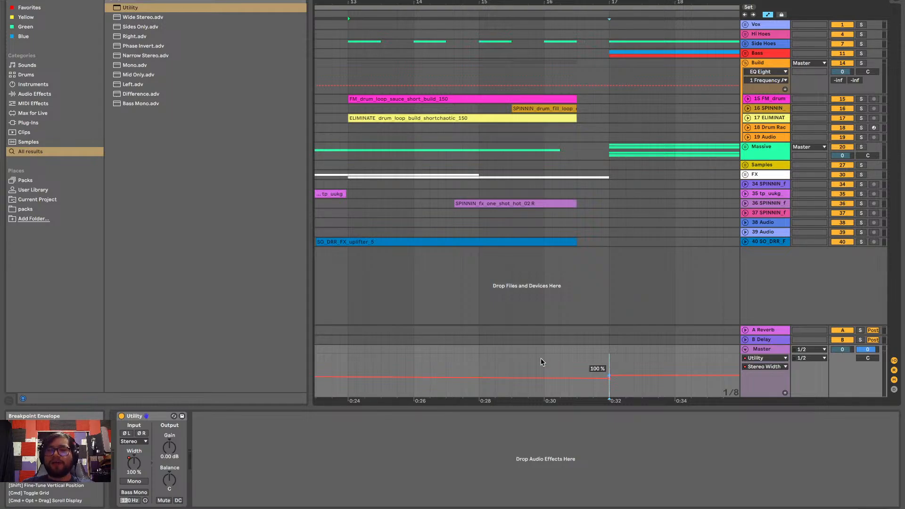
Play the arrangement from bar 9 through the drop to hear the stereo narrowing in the build
{"action": "scroll", "coordinate": [541, 360], "scroll_direction": "left", "scroll_amount": 10}
{"action": "scroll", "coordinate": [544, 351], "scroll_direction": "right", "scroll_amount": 3}
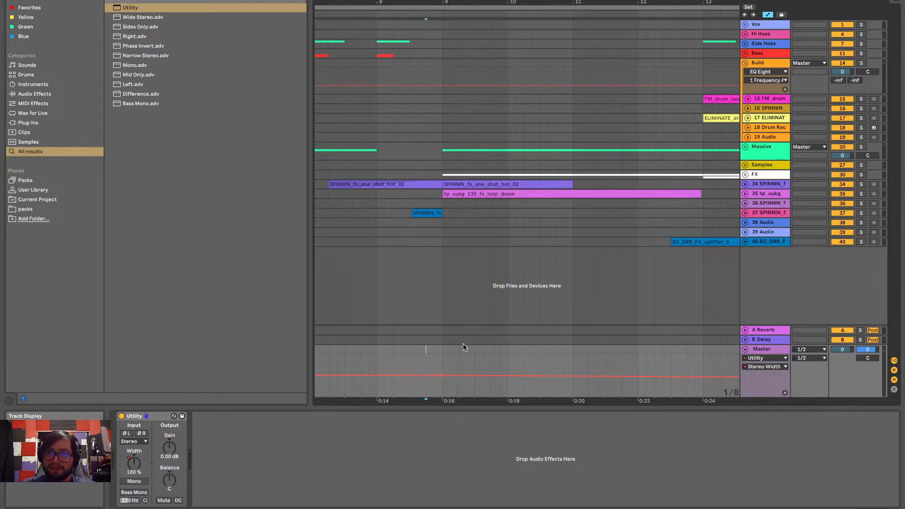
{"action": "left_click", "coordinate": [441, 350]}
{"action": "key", "text": "space"}
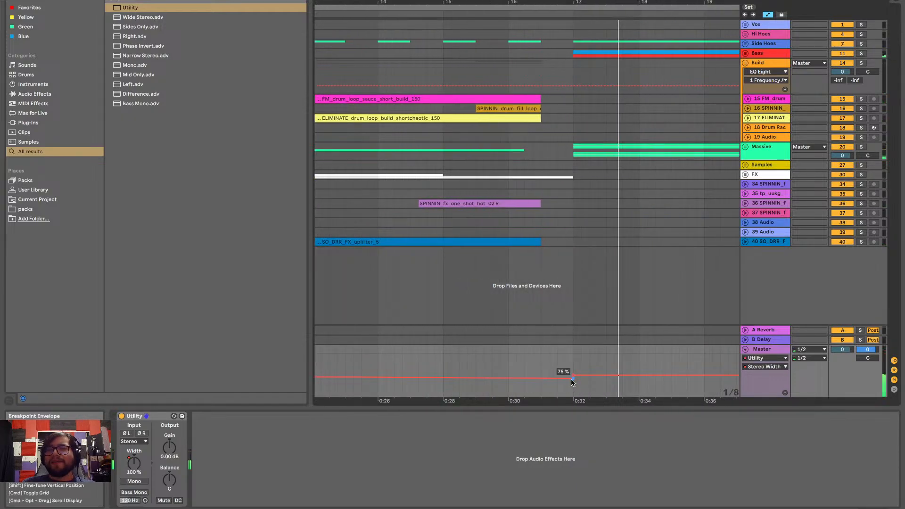
Lower the Master's Stereo Width breakpoint just before the bar 17 jump to about 46 %
{"action": "left_click_drag", "start_coordinate": [570, 378], "coordinate": [572, 381]}
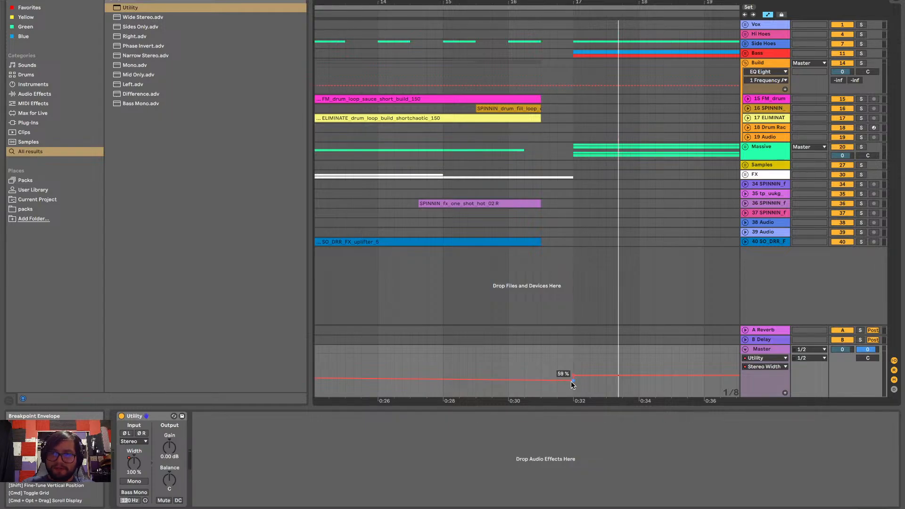
{"action": "left_click_drag", "start_coordinate": [573, 380], "coordinate": [573, 382]}
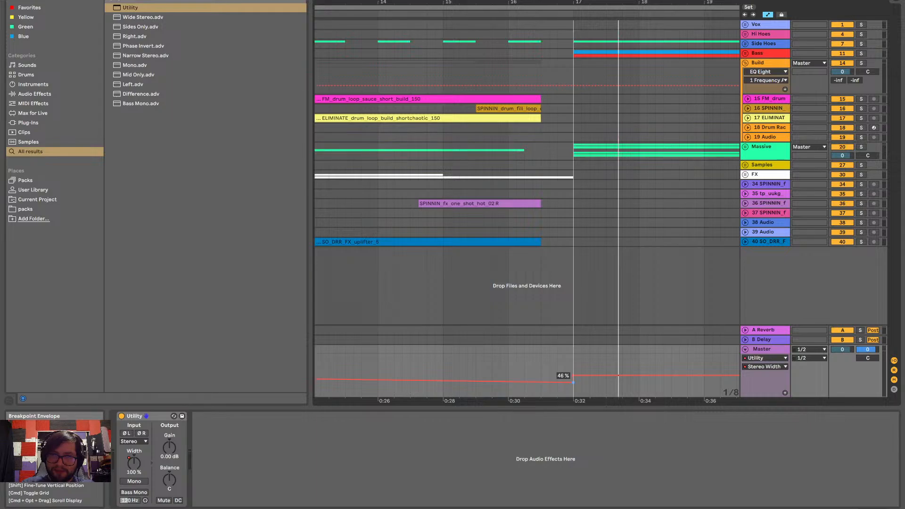
Play the arrangement from bar 1 to listen to the track from its beginning
{"action": "scroll", "coordinate": [491, 361], "scroll_direction": "left", "scroll_amount": 6}
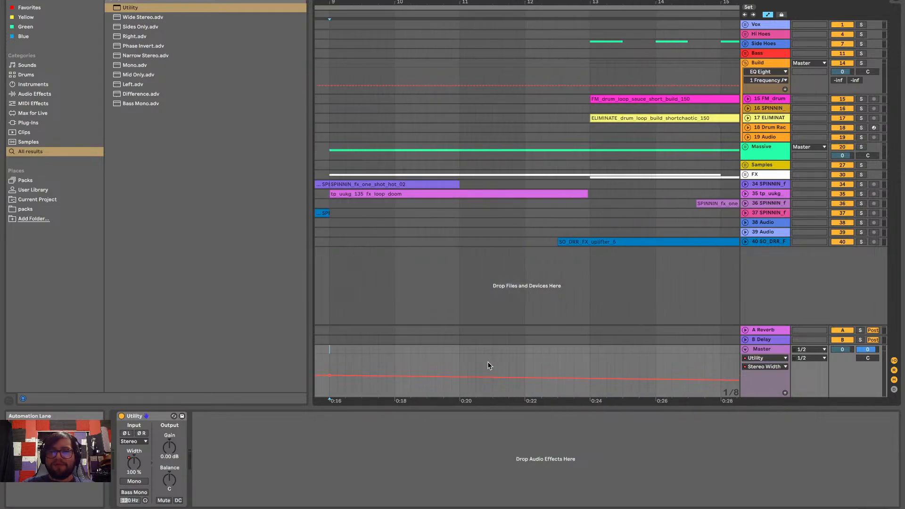
{"action": "scroll", "coordinate": [336, 355], "scroll_direction": "left", "scroll_amount": 8}
{"action": "scroll", "coordinate": [335, 356], "scroll_direction": "down", "scroll_amount": 5}
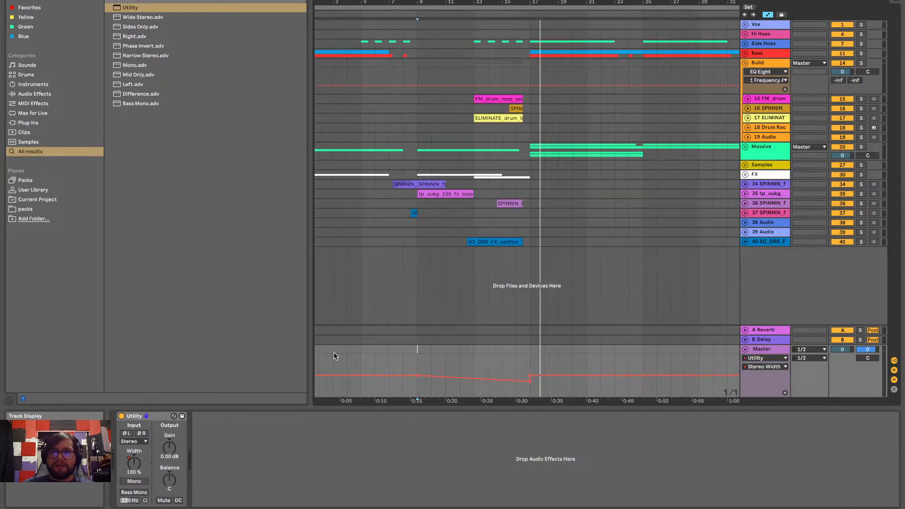
{"action": "scroll", "coordinate": [334, 356], "scroll_direction": "left", "scroll_amount": 1}
{"action": "left_click", "coordinate": [315, 351]}
{"action": "key", "text": "space"}
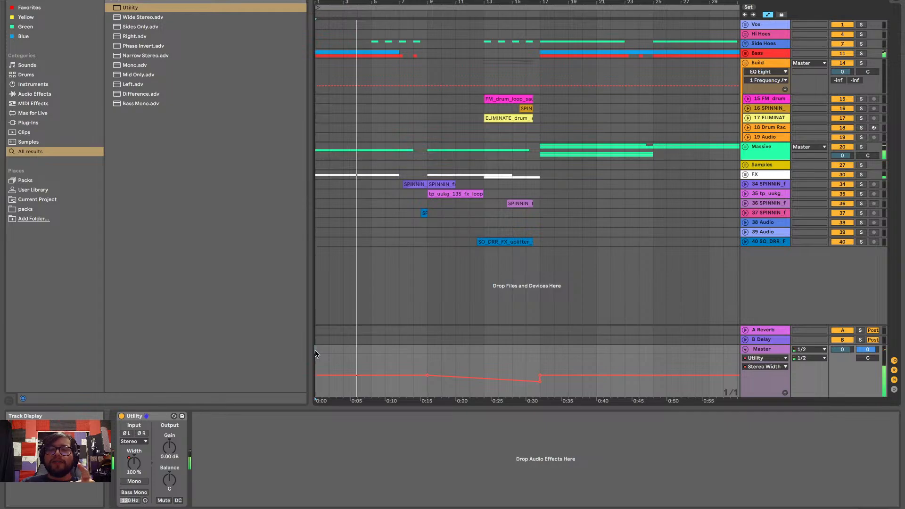
Unfold the FX group, show the WN DOWN track's devices, and unfold the Bass group
{"action": "left_click", "coordinate": [745, 175]}
{"action": "scroll", "coordinate": [767, 199], "scroll_direction": "down", "scroll_amount": 4}
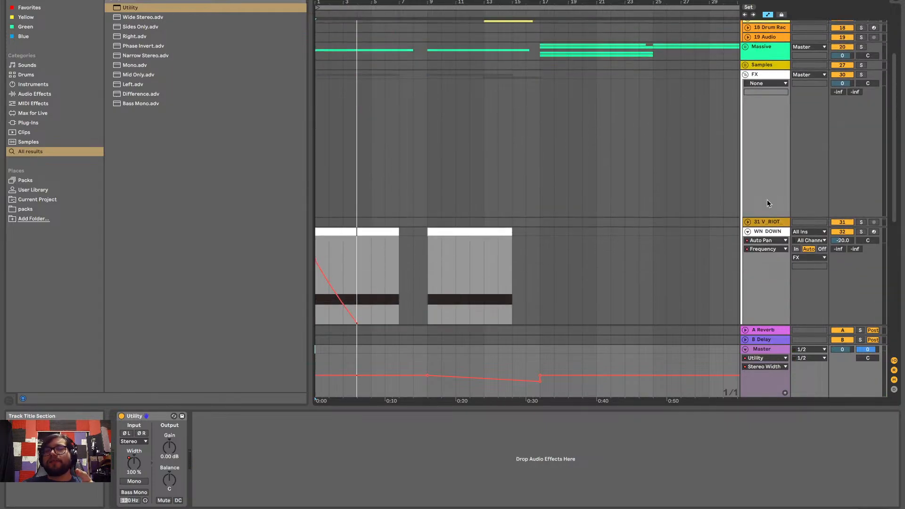
{"action": "key", "text": "Delete"}
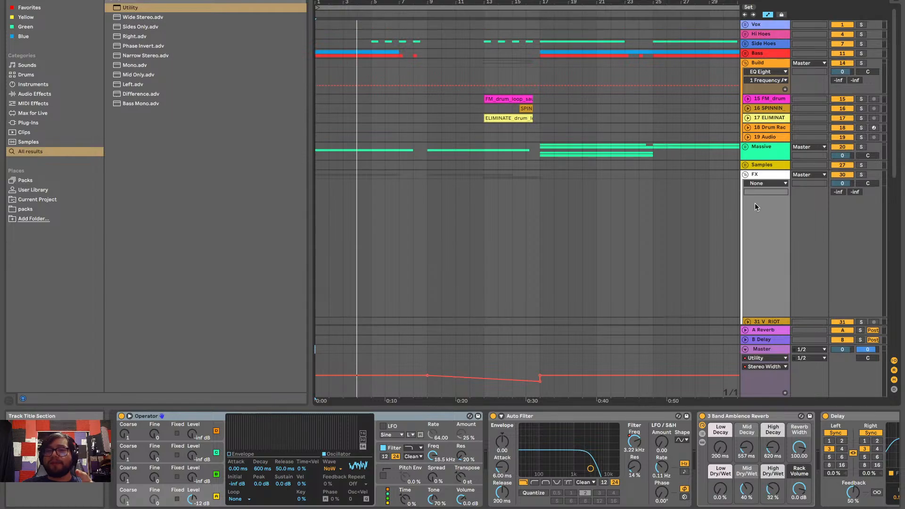
{"action": "left_click", "coordinate": [745, 53]}
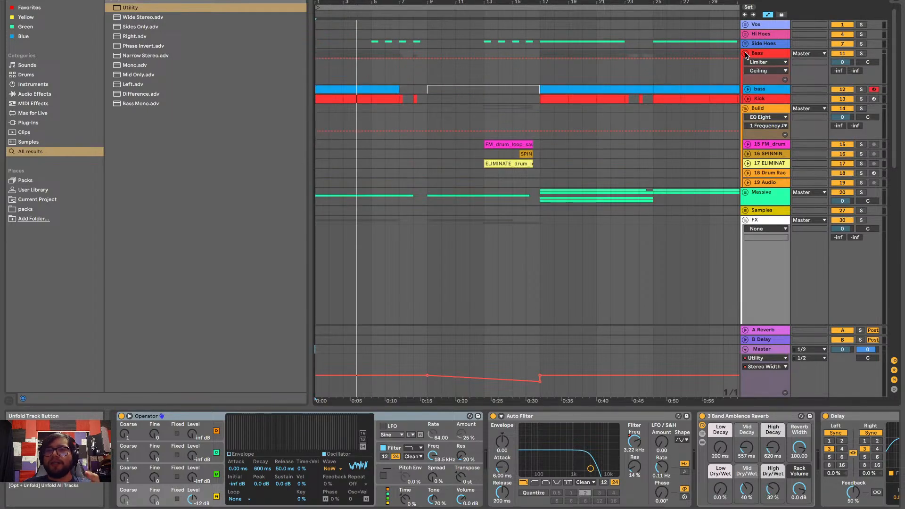
Unfold the Kick track, then inspect the device chains of the Kick track and the Massive group, selecting Massive's second sidechain Compressor
{"action": "left_click", "coordinate": [747, 99]}
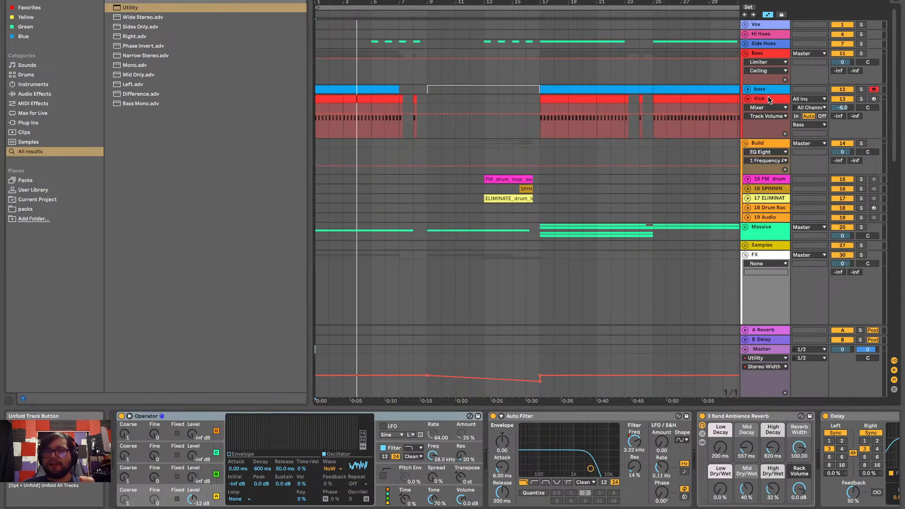
{"action": "left_click", "coordinate": [769, 99]}
{"action": "scroll", "coordinate": [760, 206], "scroll_direction": "down", "scroll_amount": 2}
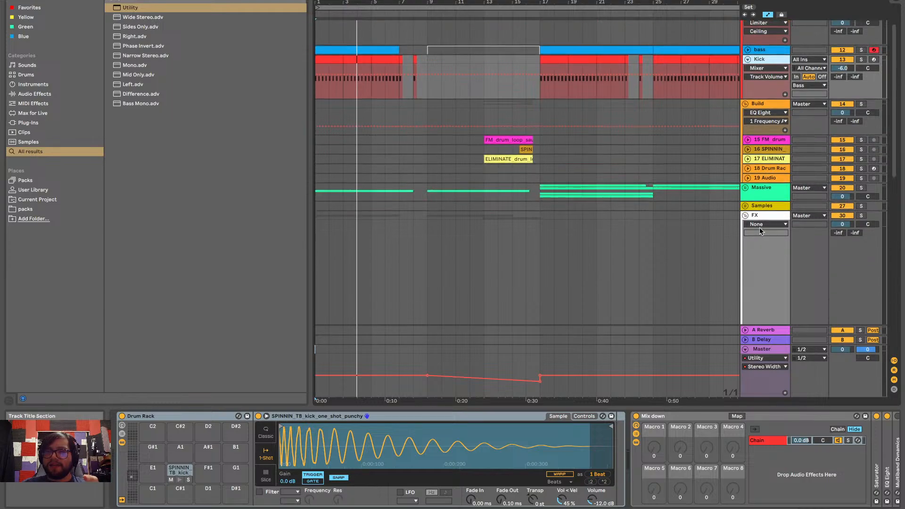
{"action": "left_click", "coordinate": [758, 193]}
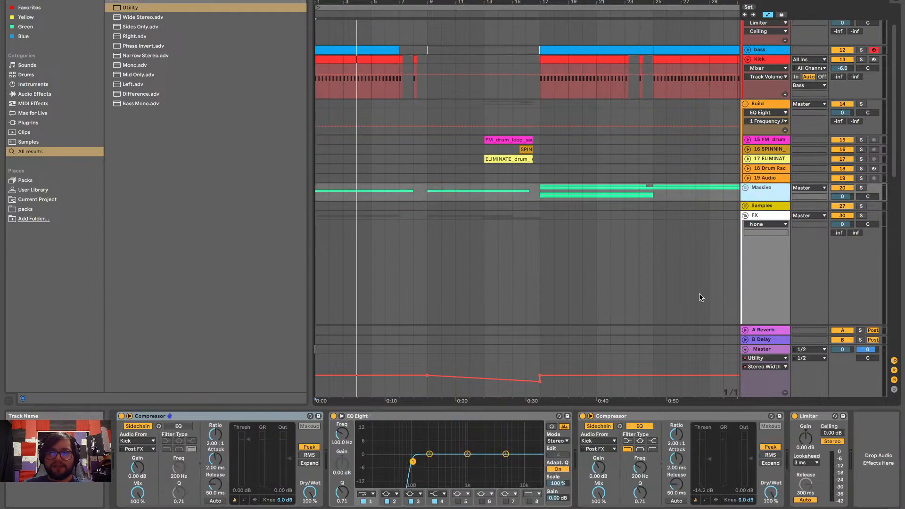
{"action": "left_click", "coordinate": [640, 417]}
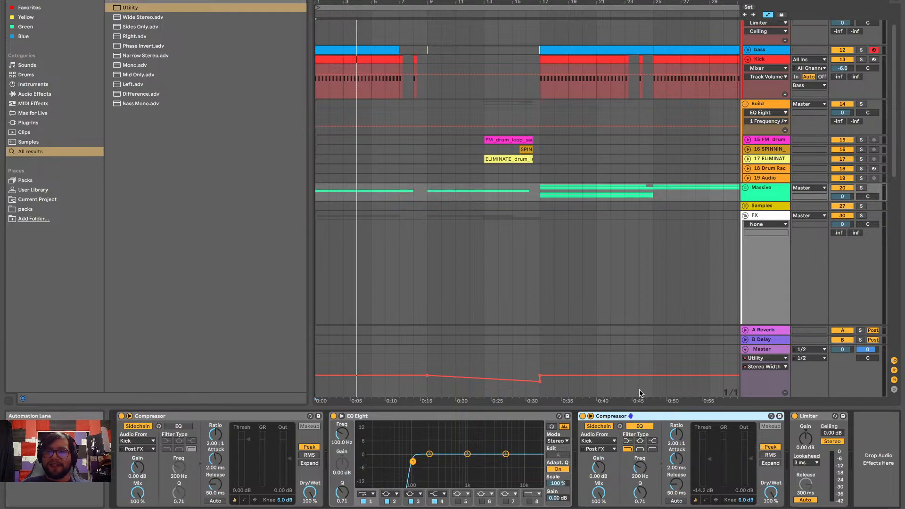
Find the Compressor in the browser by searching for "comp" and add it to the end of the WN DOWN track's device chain
{"action": "scroll", "coordinate": [712, 230], "scroll_direction": "up", "scroll_amount": 2}
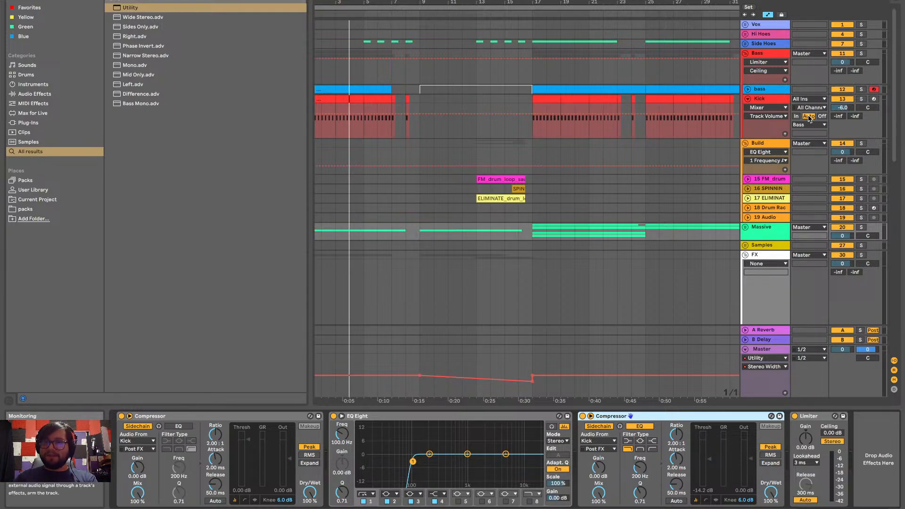
{"action": "left_click", "coordinate": [764, 258]}
{"action": "scroll", "coordinate": [817, 239], "scroll_direction": "down", "scroll_amount": 5}
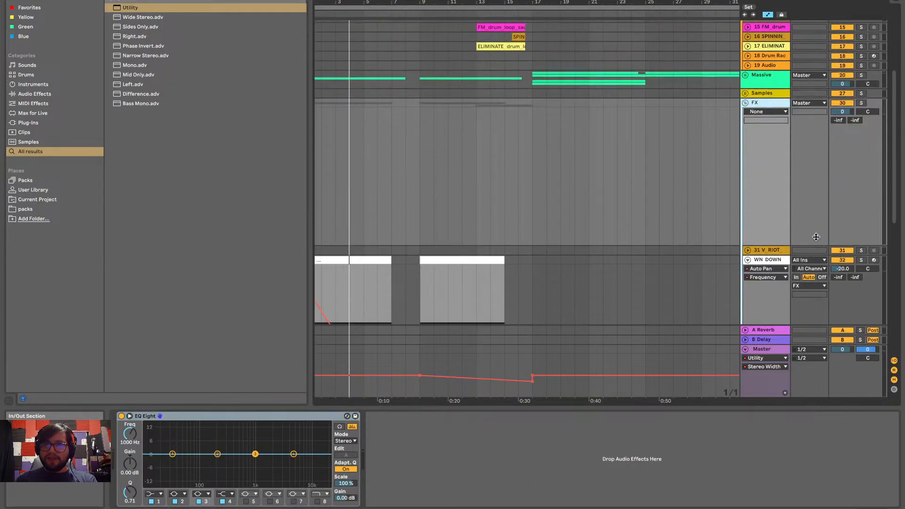
{"action": "left_click", "coordinate": [773, 263]}
{"action": "scroll", "coordinate": [733, 437], "scroll_direction": "down", "scroll_amount": 5}
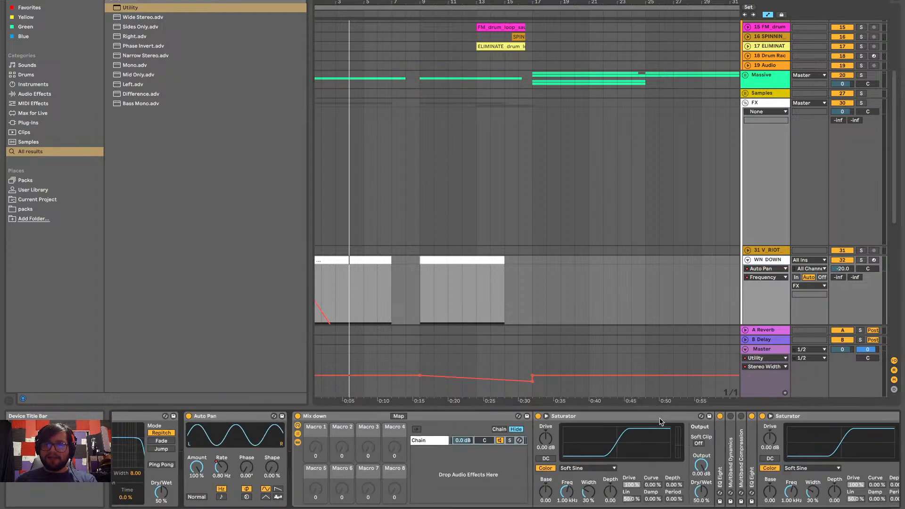
{"action": "left_click", "coordinate": [875, 453]}
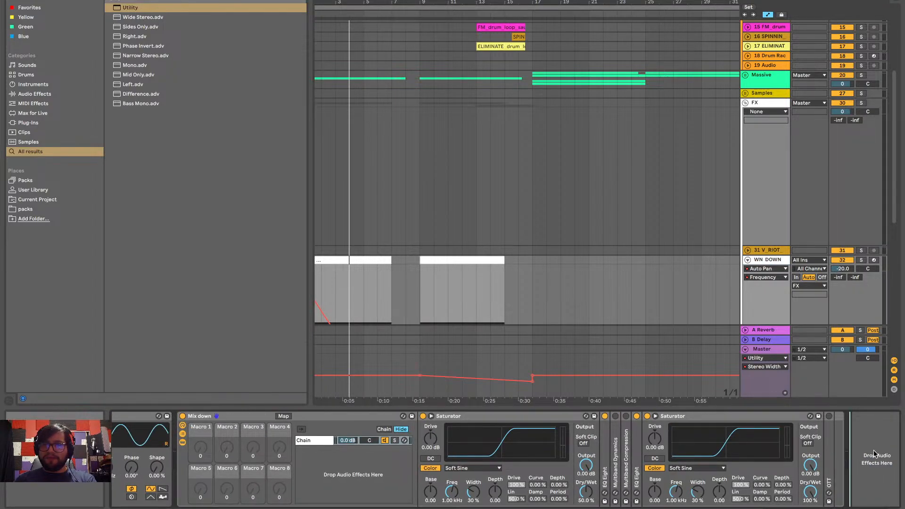
{"action": "left_click", "coordinate": [61, 1]}
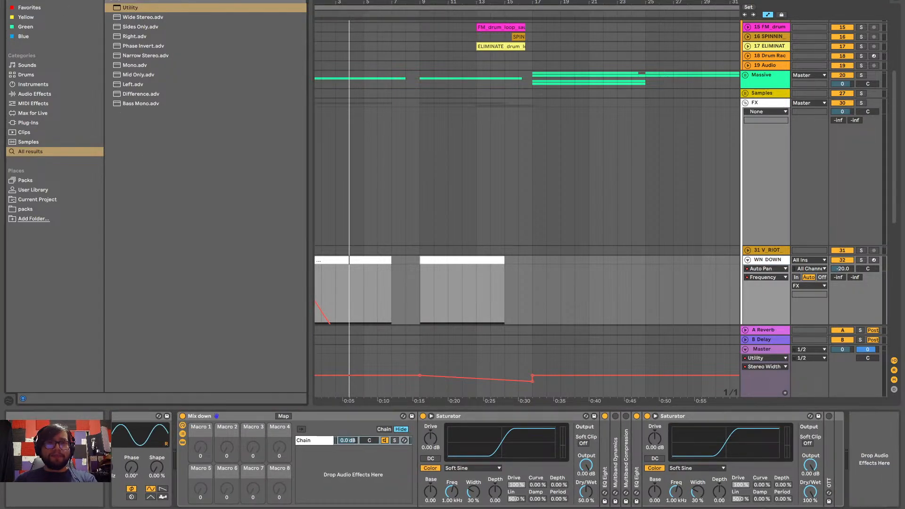
{"action": "key", "text": "BackSpace"}
{"action": "type", "text": "comp"}
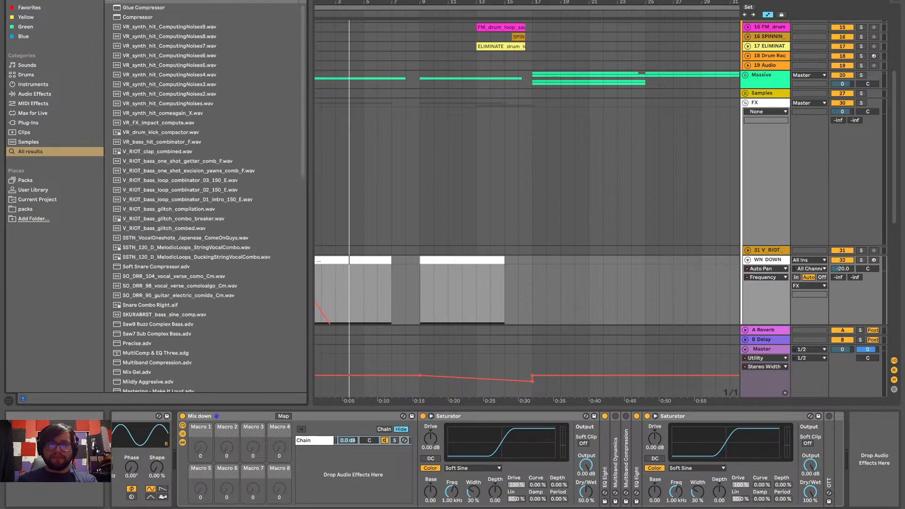
{"action": "left_click", "coordinate": [143, 17]}
{"action": "key", "text": "Return"}
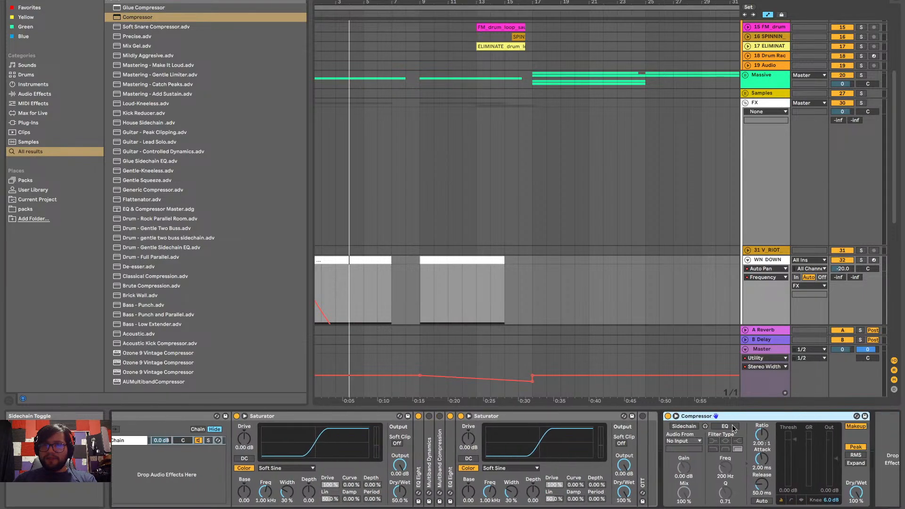
Enable the new Compressor's sidechain with Kick as its source and lower the threshold to -14.9 dB during playback
{"action": "left_click", "coordinate": [683, 426]}
{"action": "left_click", "coordinate": [689, 440]}
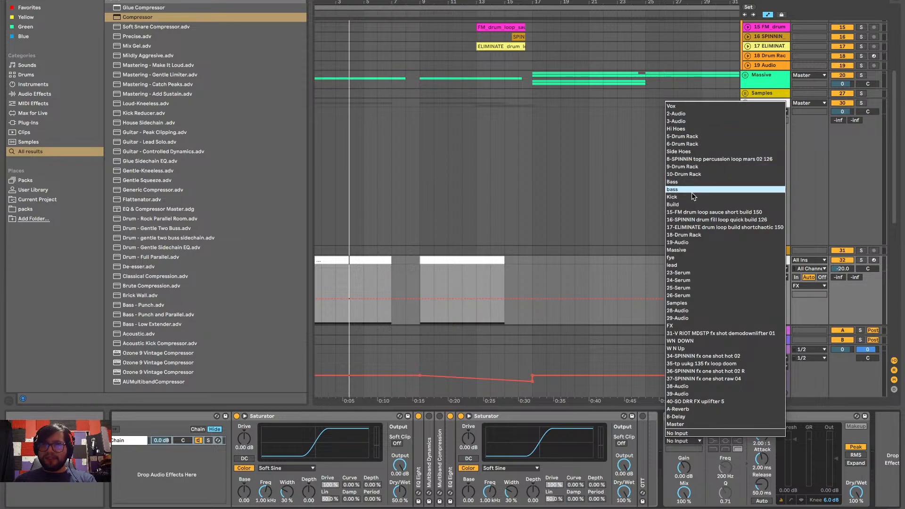
{"action": "key", "text": "Return"}
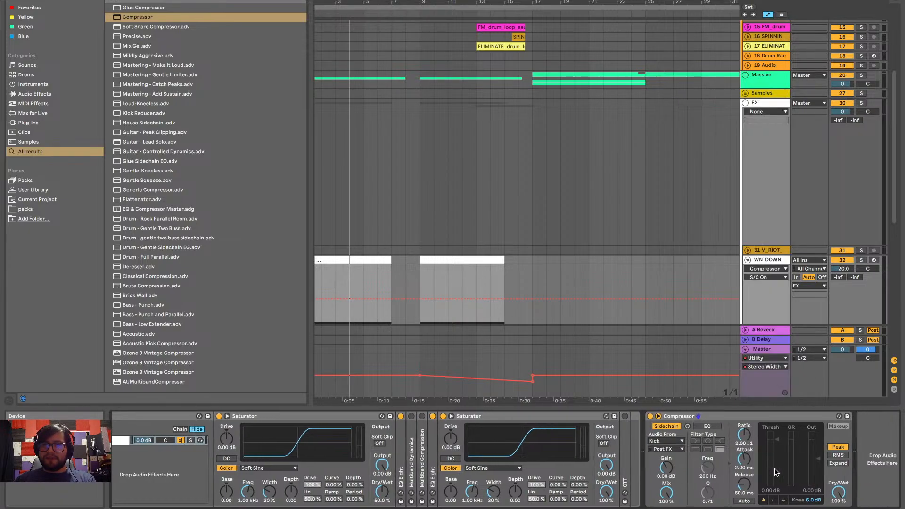
{"action": "key", "text": "space"}
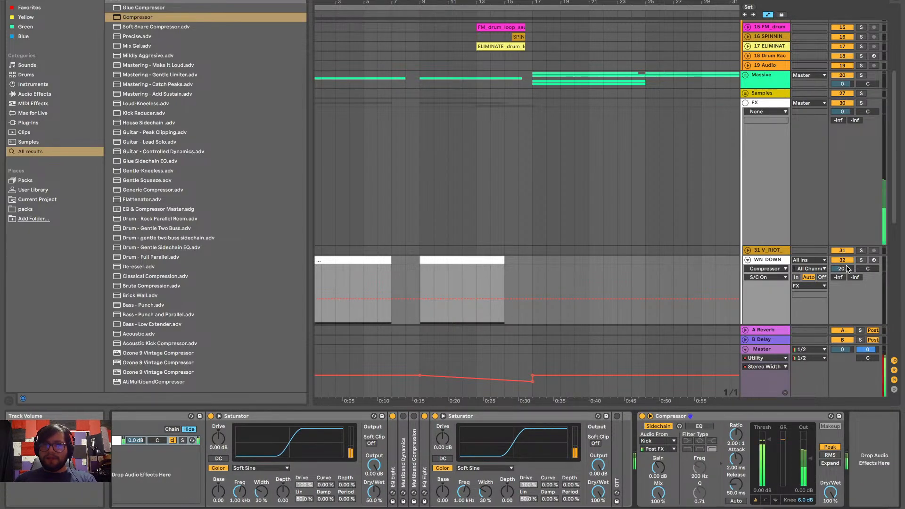
{"action": "left_click_drag", "start_coordinate": [769, 441], "coordinate": [768, 460]}
{"action": "key", "text": "space"}
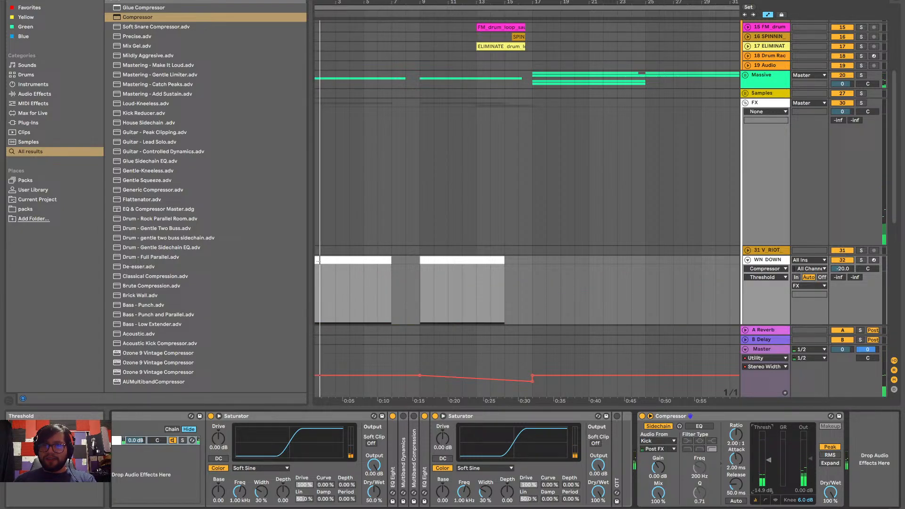
Enable the Compressor's sidechain EQ, try the low-pass filter, return to high-pass, and lower the threshold to -33.1 dB during playback
{"action": "left_click", "coordinate": [702, 426]}
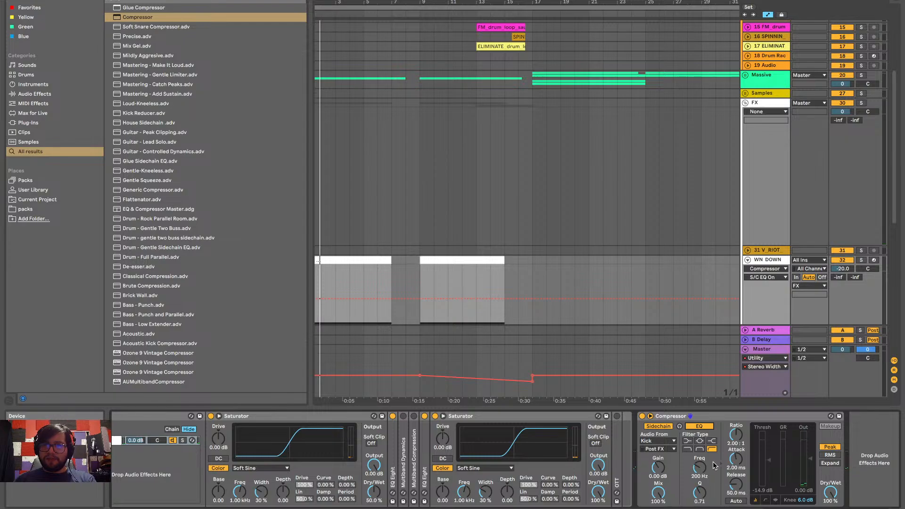
{"action": "left_click", "coordinate": [687, 449]}
{"action": "key", "text": "space"}
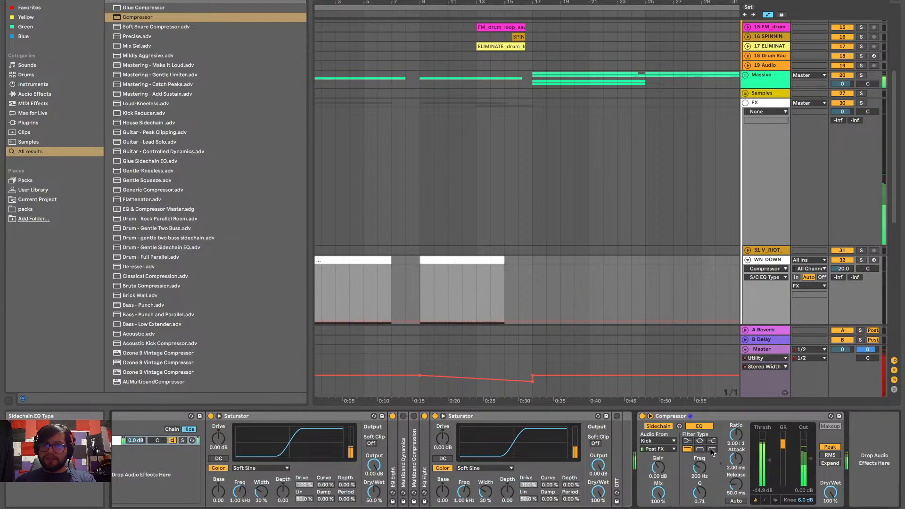
{"action": "left_click", "coordinate": [712, 448]}
{"action": "mouse_move", "coordinate": [770, 467]}
{"action": "left_mouse_down"}
{"action": "mouse_move", "coordinate": [768, 484]}
{"action": "mouse_move", "coordinate": [768, 475]}
{"action": "left_mouse_up"}
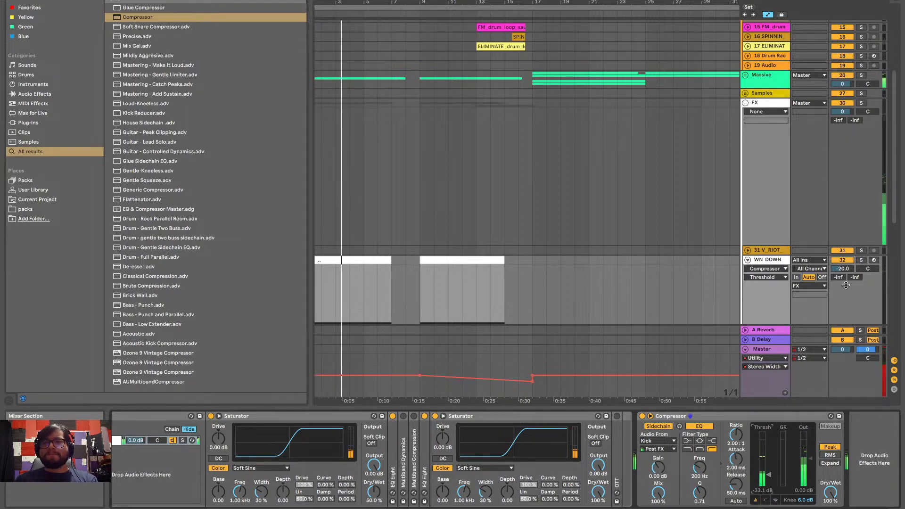
Set the WN DOWN track's volume to -22 dB and play the arrangement to hear the result
{"action": "left_click", "coordinate": [844, 268]}
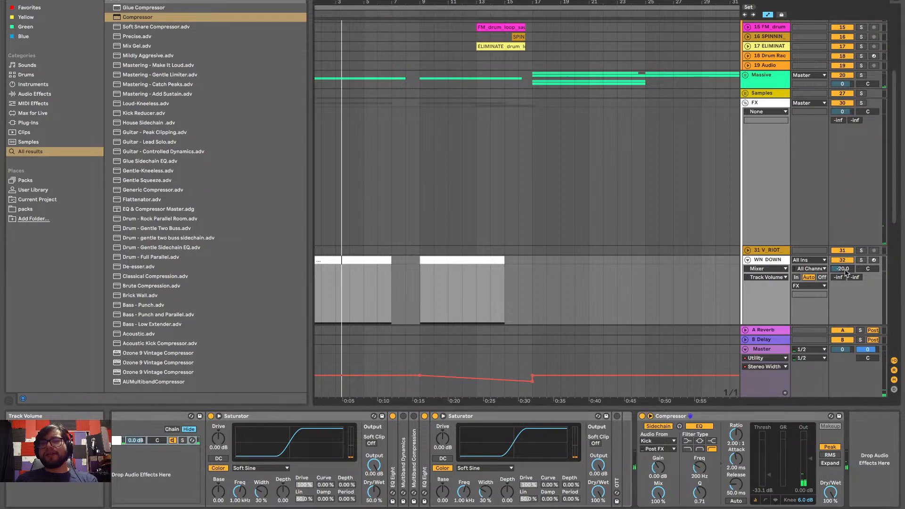
{"action": "type", "text": "-22"}
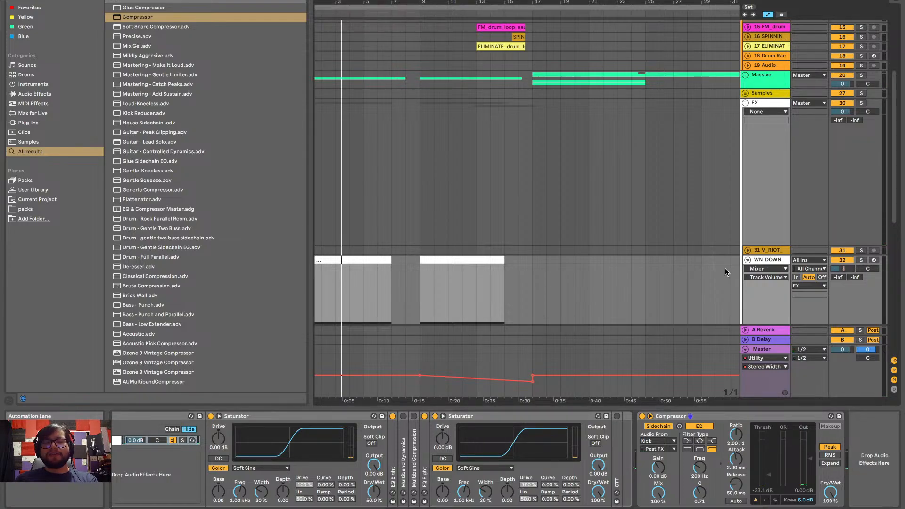
{"action": "key", "text": "Return"}
{"action": "key", "text": "space"}
Hide the device view and fold the WN DOWN and W N Up tracks
{"action": "scroll", "coordinate": [665, 262], "scroll_direction": "down", "scroll_amount": 4}
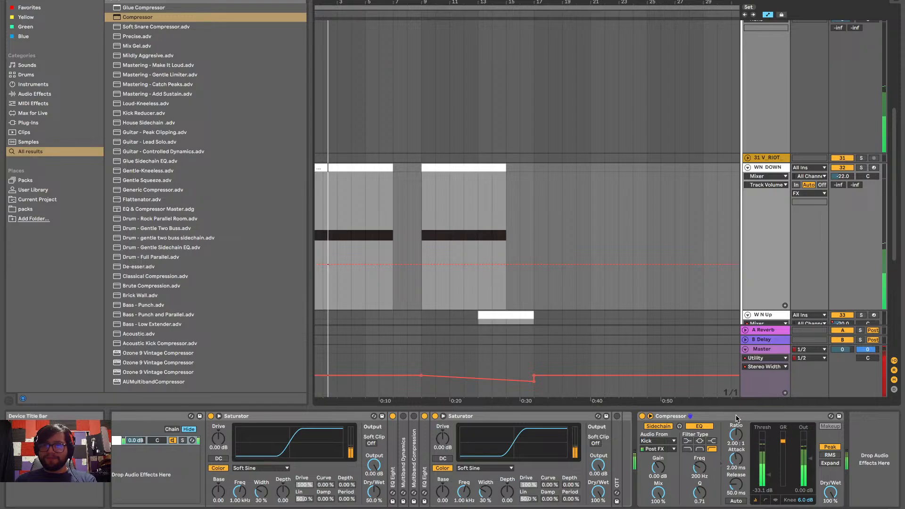
{"action": "key", "text": "super+alt+l"}
{"action": "scroll", "coordinate": [699, 316], "scroll_direction": "up", "scroll_amount": 3}
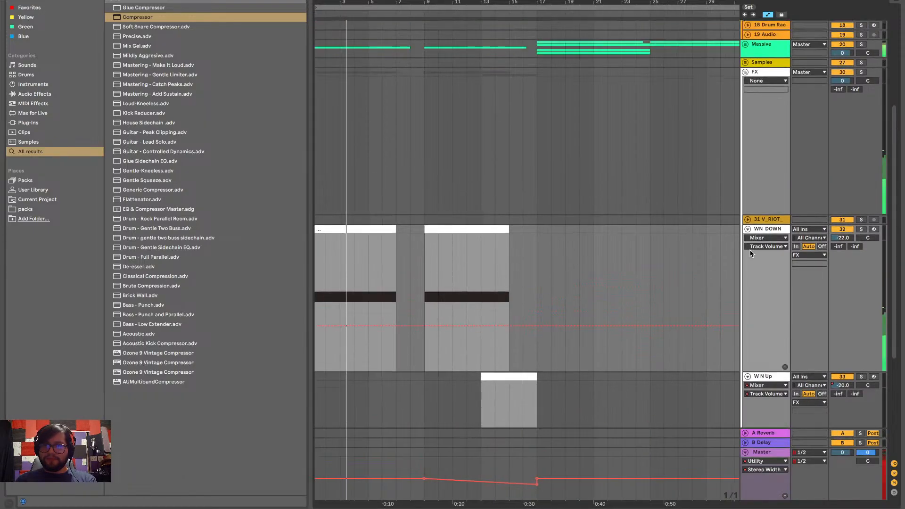
{"action": "left_click", "coordinate": [747, 230]}
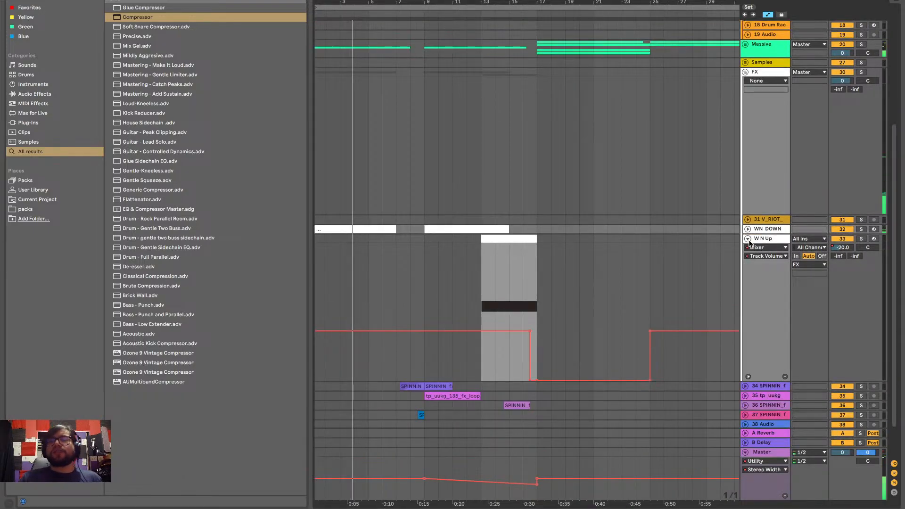
{"action": "left_click", "coordinate": [748, 241]}
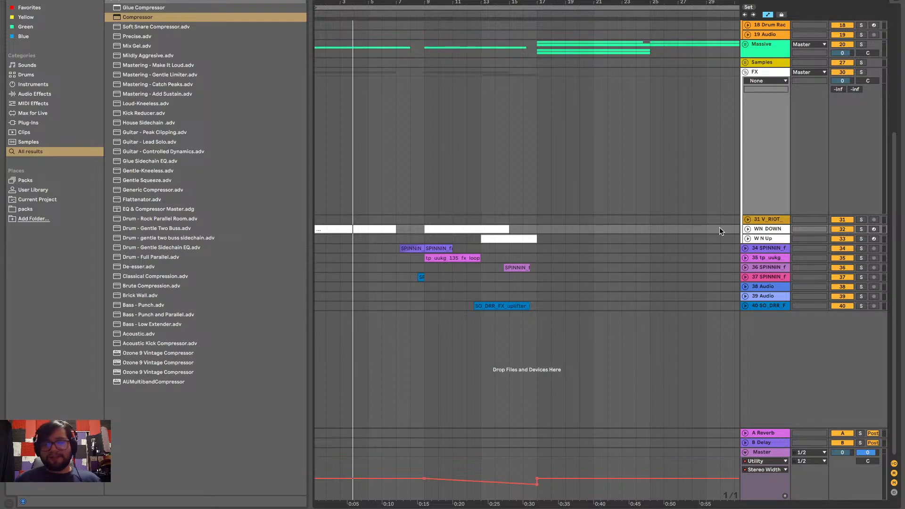
Look over the arrangement through about bar 65, then fold the Kick track and the Bass group
{"action": "scroll", "coordinate": [409, 207], "scroll_direction": "up", "scroll_amount": 5}
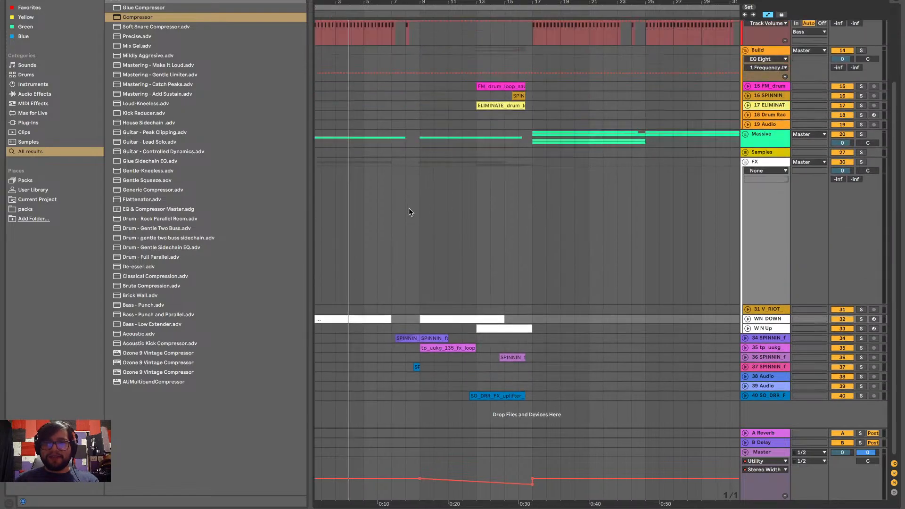
{"action": "scroll", "coordinate": [576, 205], "scroll_direction": "down", "scroll_amount": 3}
{"action": "scroll", "coordinate": [584, 220], "scroll_direction": "right", "scroll_amount": 2}
{"action": "scroll", "coordinate": [591, 230], "scroll_direction": "right", "scroll_amount": 1}
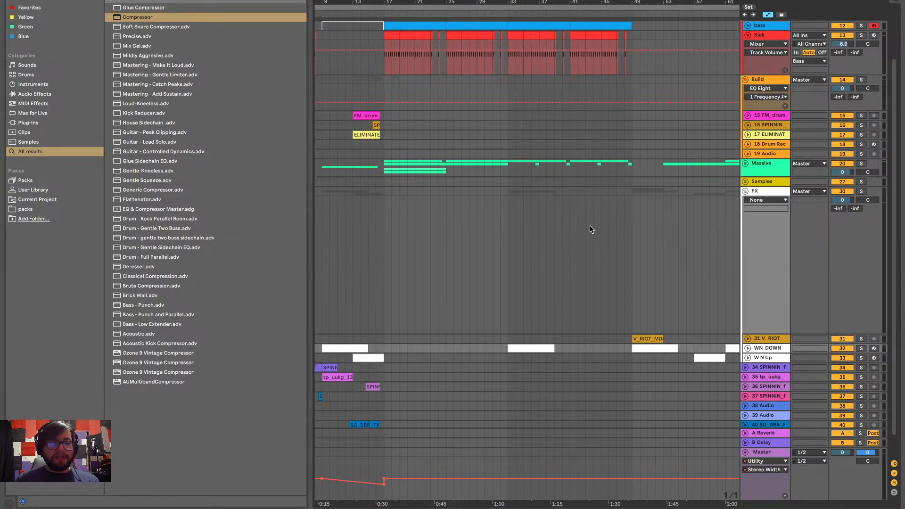
{"action": "scroll", "coordinate": [591, 227], "scroll_direction": "right", "scroll_amount": 3}
{"action": "scroll", "coordinate": [590, 226], "scroll_direction": "down", "scroll_amount": 3}
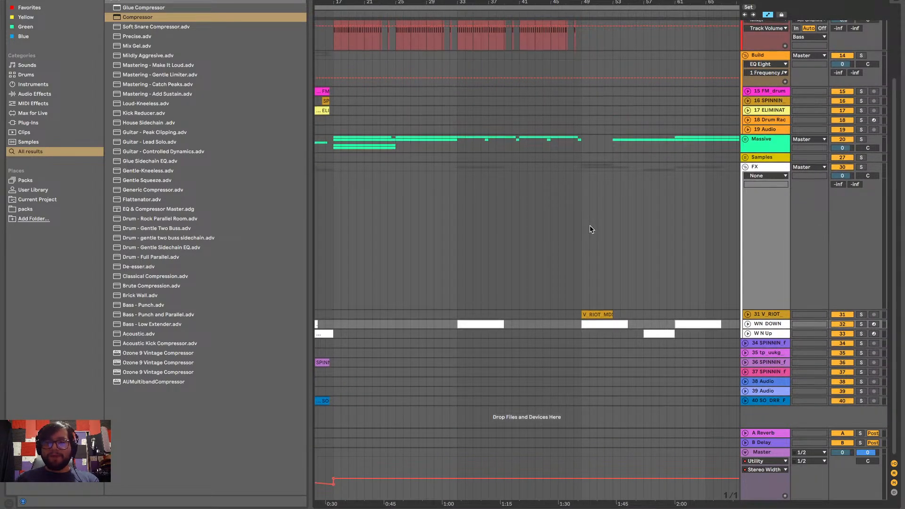
{"action": "scroll", "coordinate": [591, 227], "scroll_direction": "up", "scroll_amount": 3}
{"action": "scroll", "coordinate": [590, 229], "scroll_direction": "up", "scroll_amount": 5}
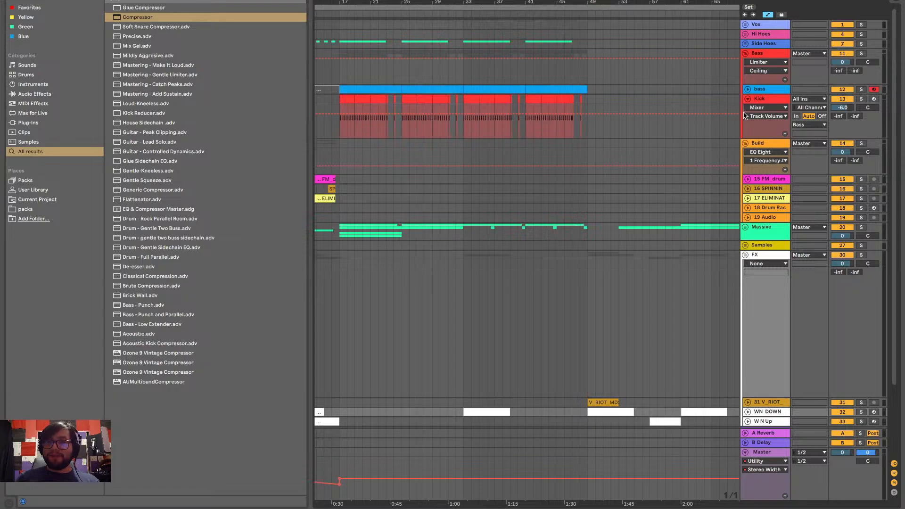
{"action": "left_click", "coordinate": [746, 100]}
{"action": "left_click", "coordinate": [744, 53]}
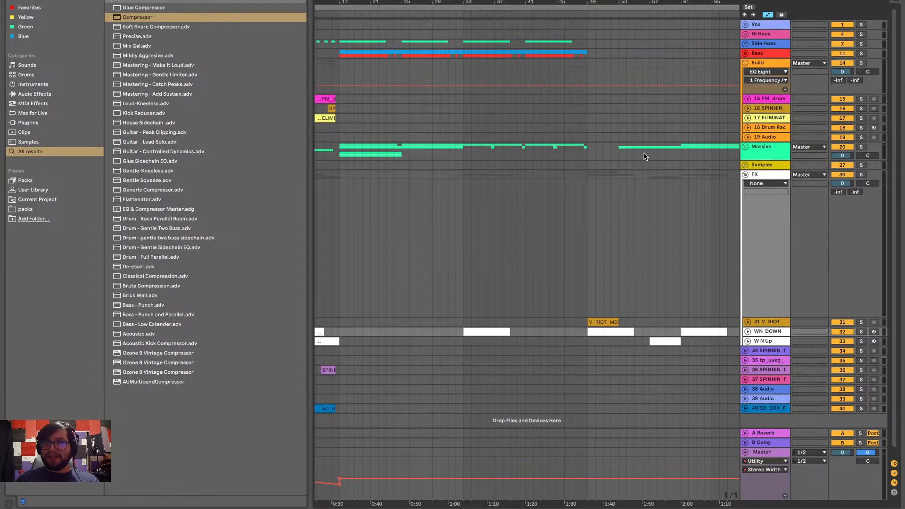
Unfold the WN DOWN track and place the playback start at bar 1
{"action": "scroll", "coordinate": [646, 157], "scroll_direction": "left", "scroll_amount": 6}
{"action": "scroll", "coordinate": [645, 157], "scroll_direction": "down", "scroll_amount": 3}
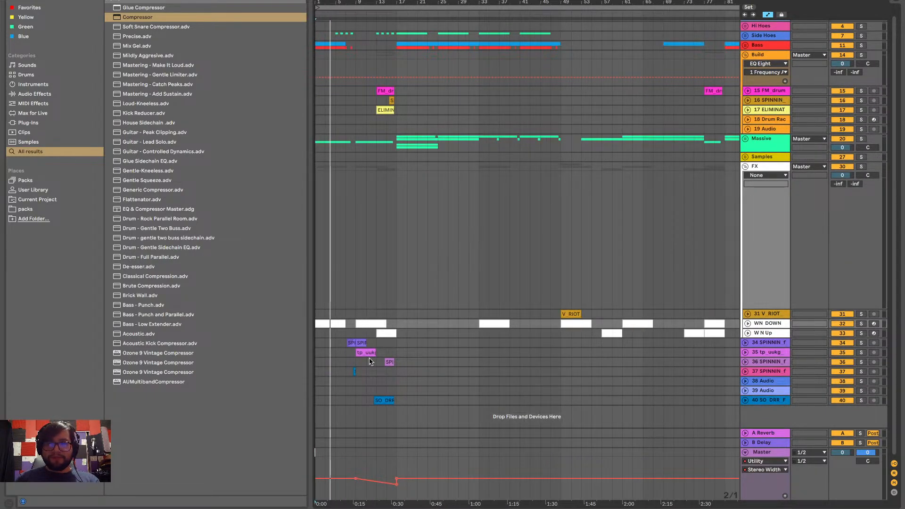
{"action": "scroll", "coordinate": [380, 380], "scroll_direction": "up", "scroll_amount": 3}
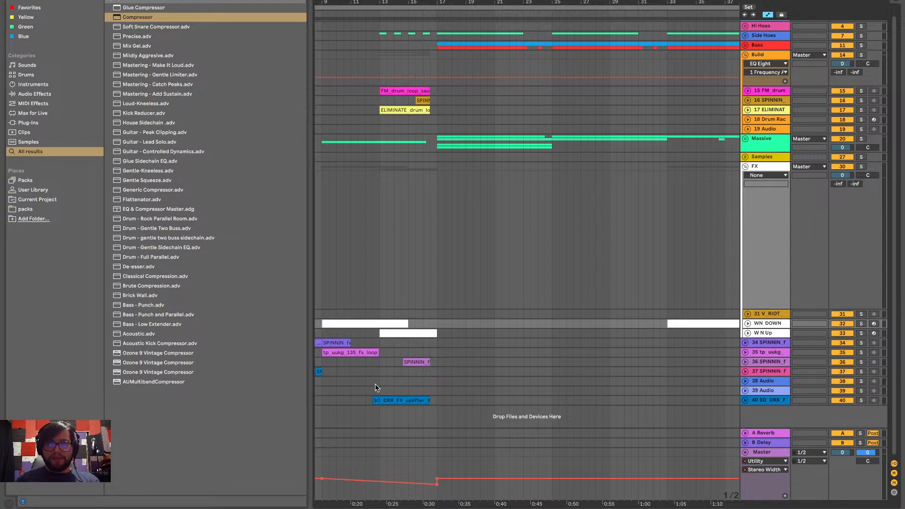
{"action": "scroll", "coordinate": [376, 386], "scroll_direction": "left", "scroll_amount": 4}
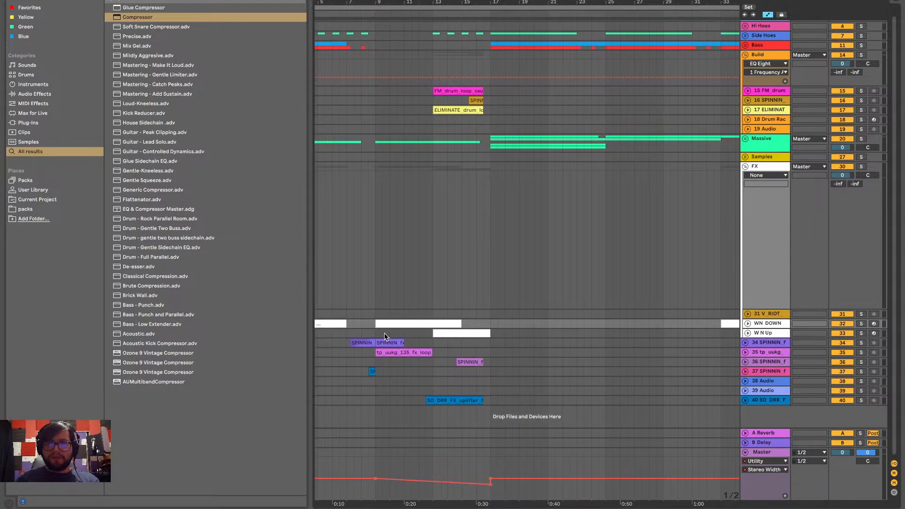
{"action": "scroll", "coordinate": [384, 333], "scroll_direction": "left", "scroll_amount": 4}
{"action": "left_click", "coordinate": [747, 327]}
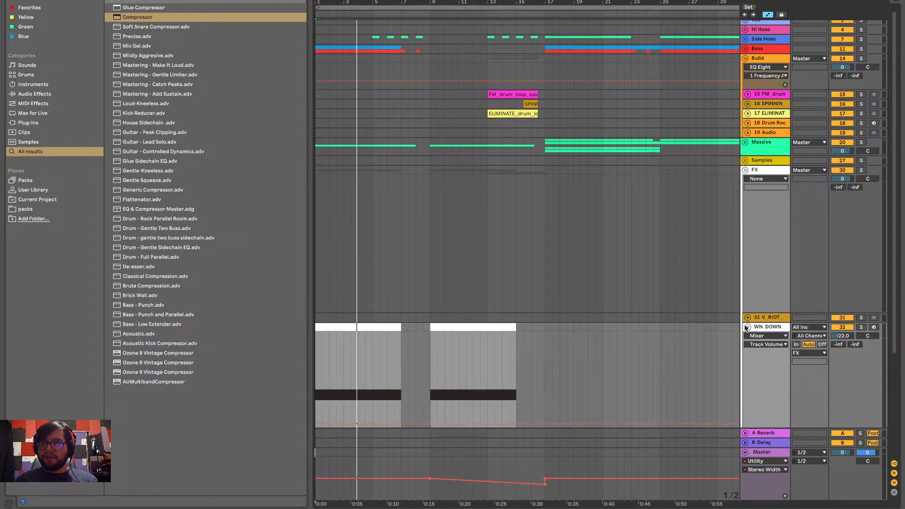
{"action": "scroll", "coordinate": [483, 329], "scroll_direction": "down", "scroll_amount": 3}
{"action": "scroll", "coordinate": [483, 328], "scroll_direction": "down", "scroll_amount": 1}
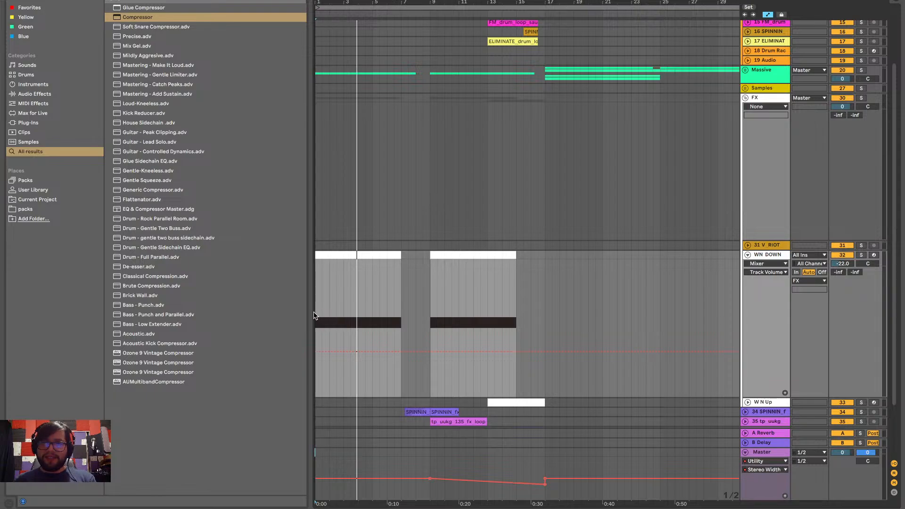
{"action": "left_click", "coordinate": [315, 315]}
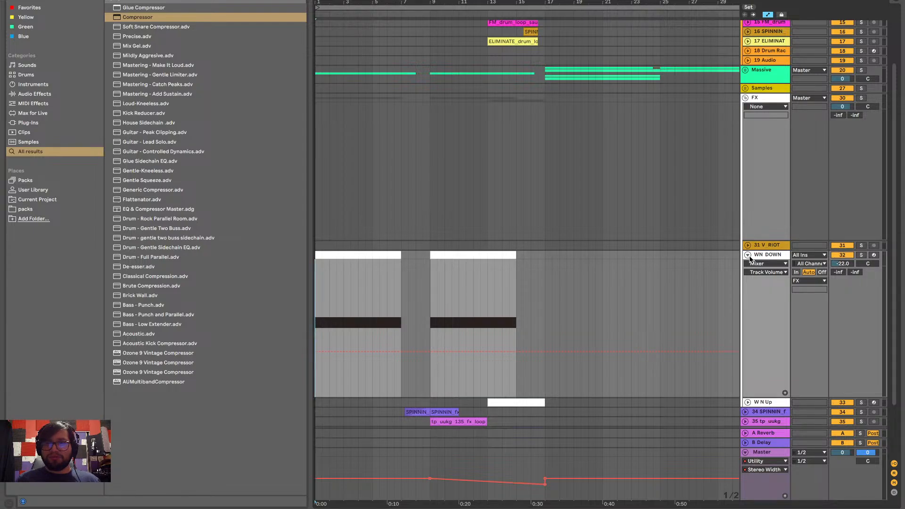
Fold the WN DOWN track and the FX group, and play the arrangement from bar 1
{"action": "left_click", "coordinate": [748, 255]}
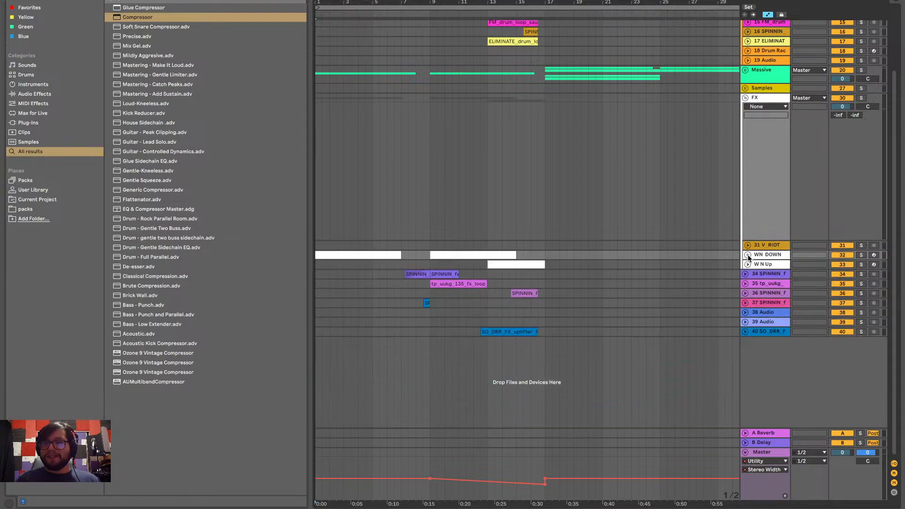
{"action": "left_click", "coordinate": [746, 98]}
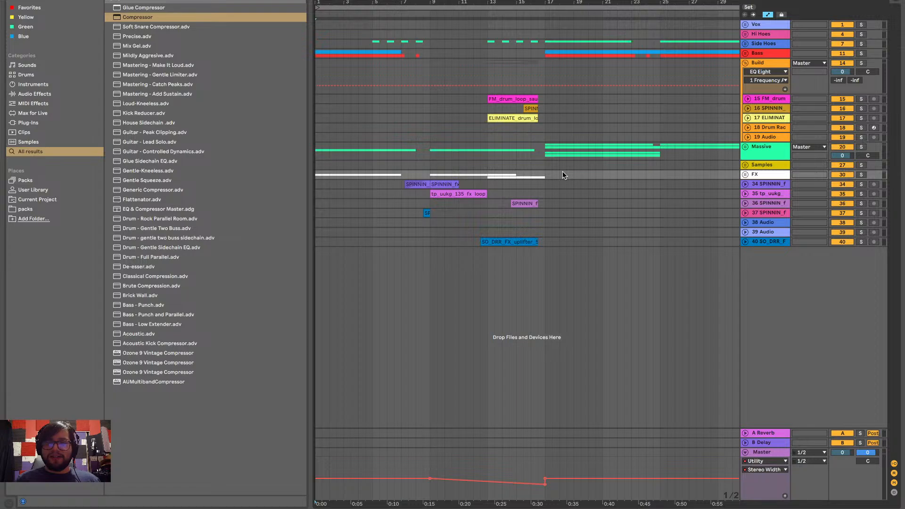
{"action": "left_click", "coordinate": [317, 161]}
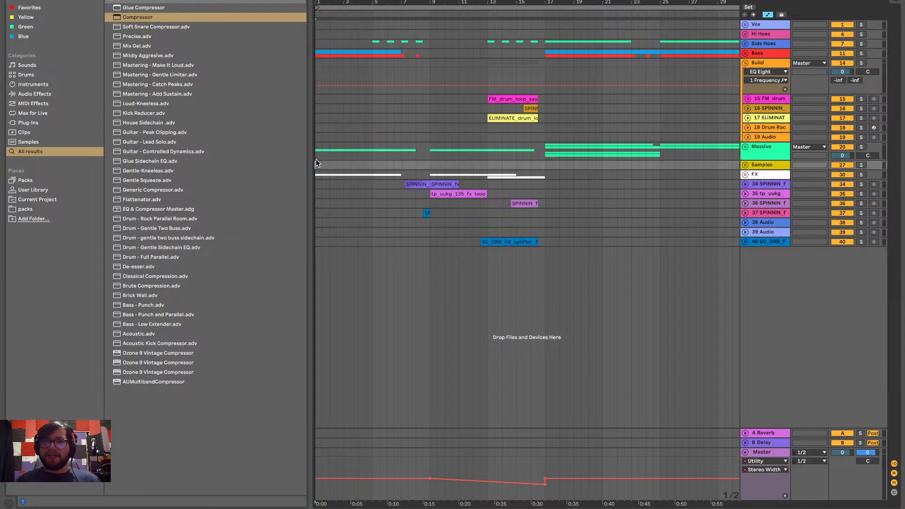
{"action": "left_click", "coordinate": [745, 242]}
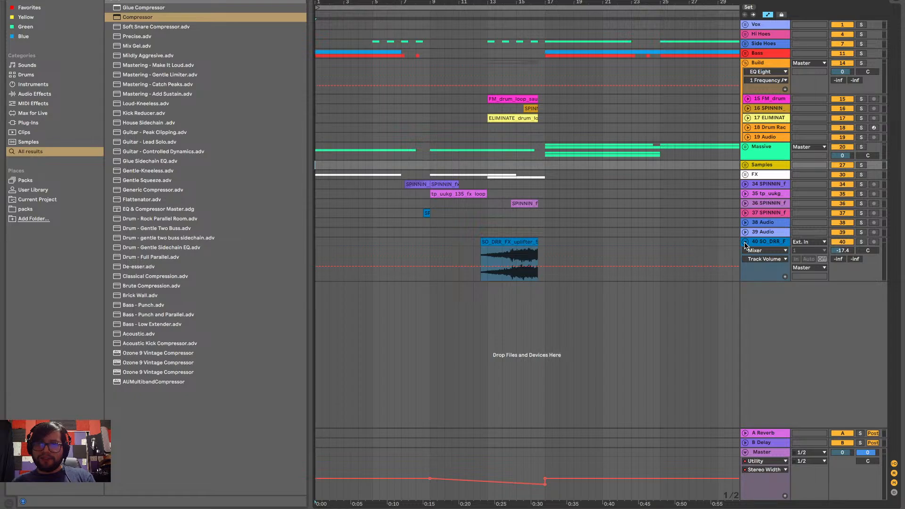
{"action": "left_click", "coordinate": [745, 242]}
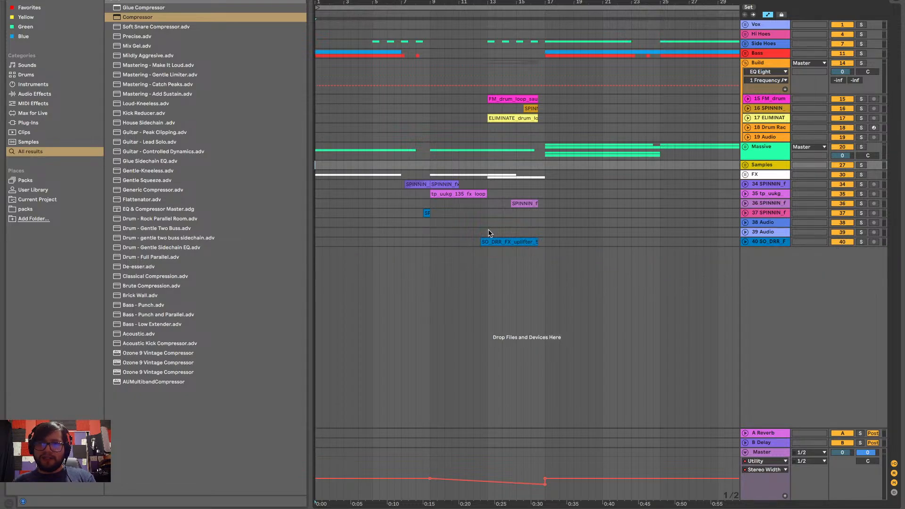
{"action": "key", "text": "space"}
Add a 54% point to the master's Stereo Width automation shortly before bar 17 and lower the bar 17 point to about 26%
{"action": "left_click", "coordinate": [745, 242]}
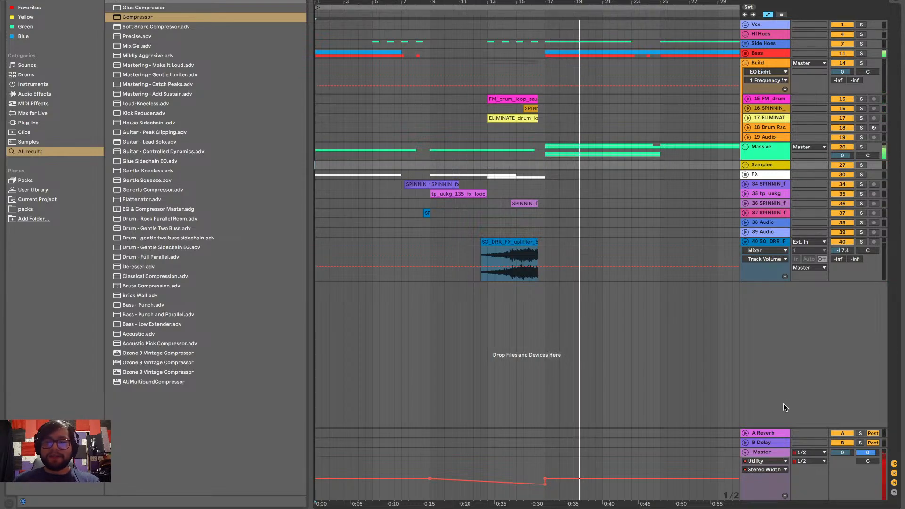
{"action": "scroll", "coordinate": [541, 356], "scroll_direction": "up", "scroll_amount": 5}
{"action": "scroll", "coordinate": [536, 425], "scroll_direction": "left", "scroll_amount": 1}
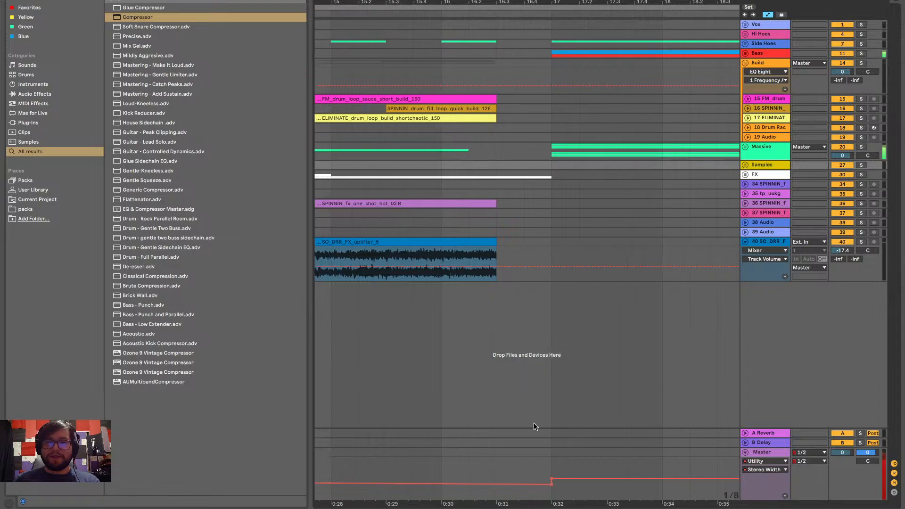
{"action": "left_click", "coordinate": [523, 483]}
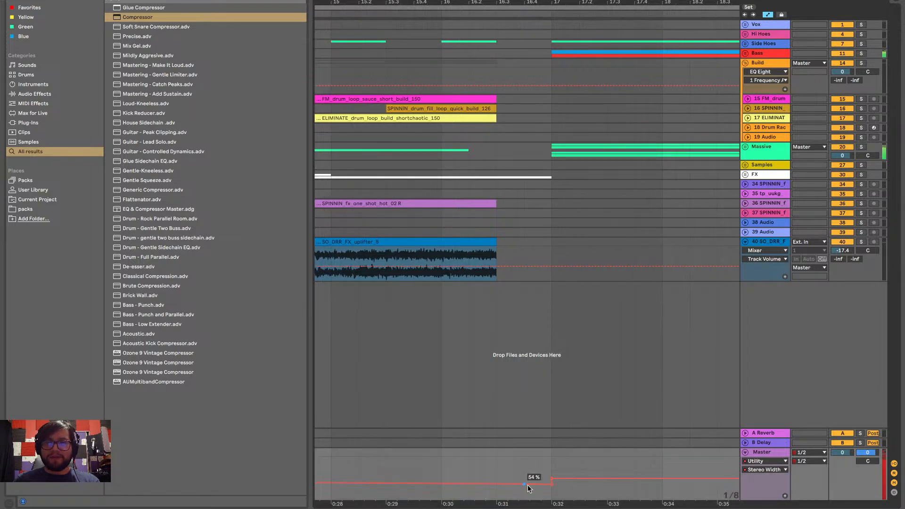
{"action": "left_click_drag", "start_coordinate": [551, 484], "coordinate": [551, 489]}
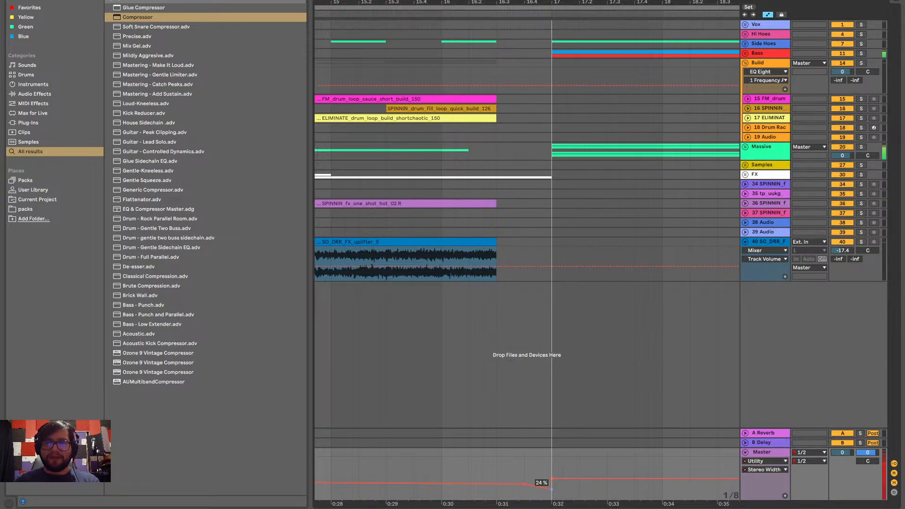
{"action": "scroll", "coordinate": [479, 447], "scroll_direction": "down", "scroll_amount": 5}
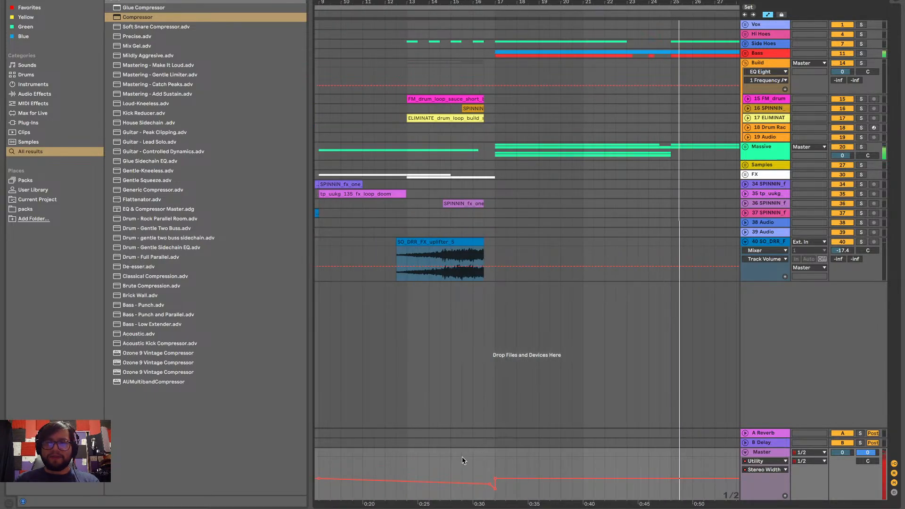
Play the transition into bar 9 from the middle of bar 8
{"action": "scroll", "coordinate": [462, 461], "scroll_direction": "left", "scroll_amount": 10}
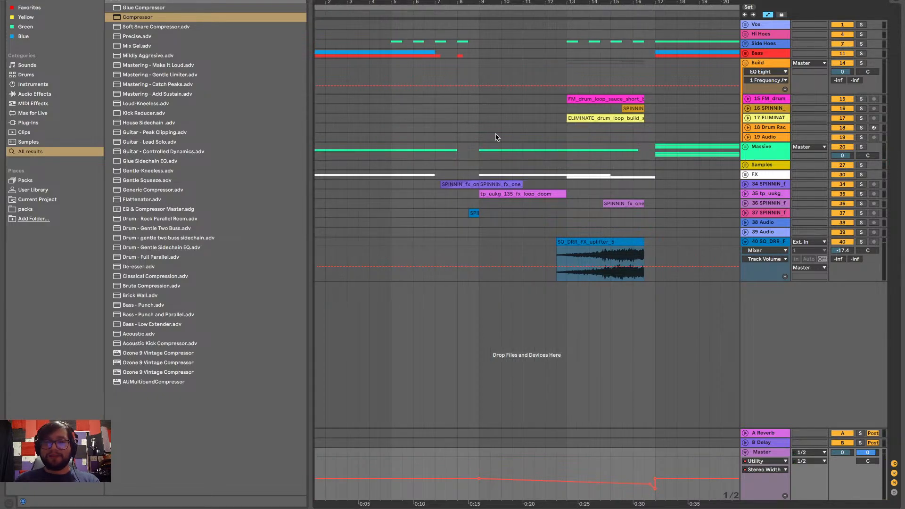
{"action": "scroll", "coordinate": [471, 163], "scroll_direction": "up", "scroll_amount": 3}
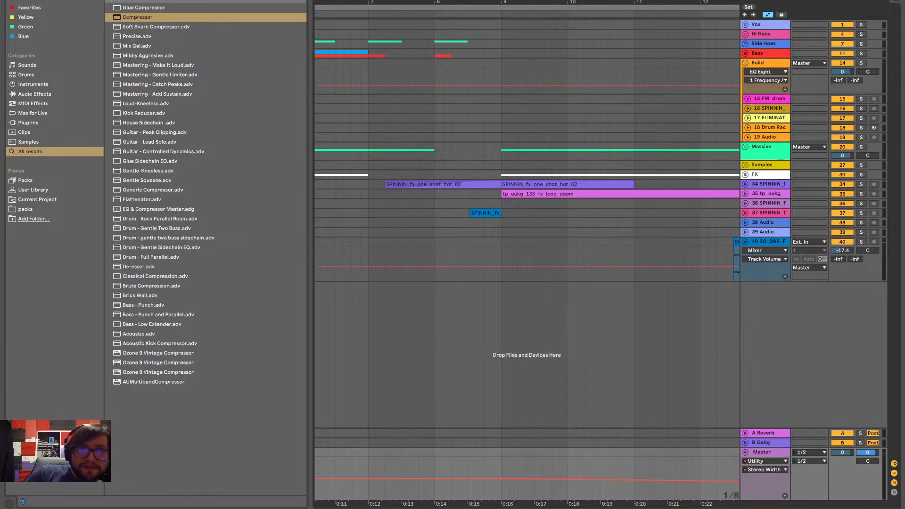
{"action": "left_click", "coordinate": [468, 138]}
{"action": "key", "text": "space"}
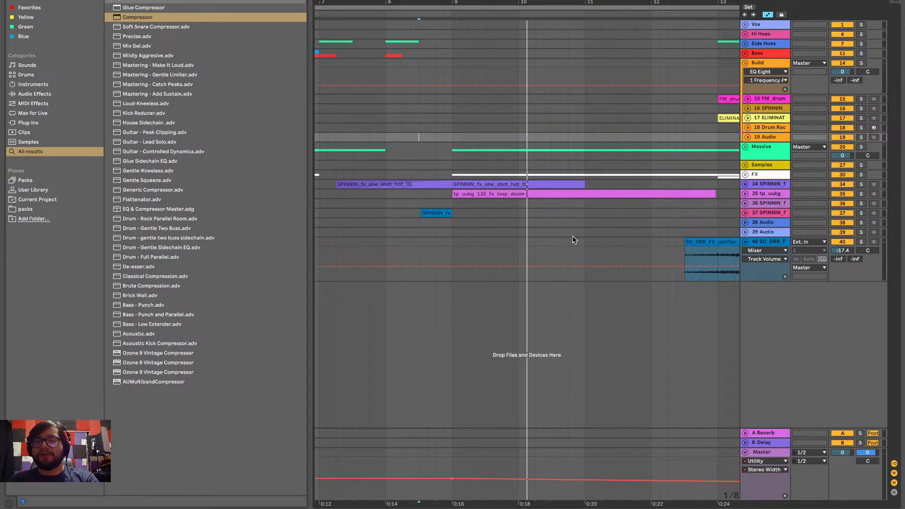
{"action": "scroll", "coordinate": [572, 239], "scroll_direction": "right", "scroll_amount": 5}
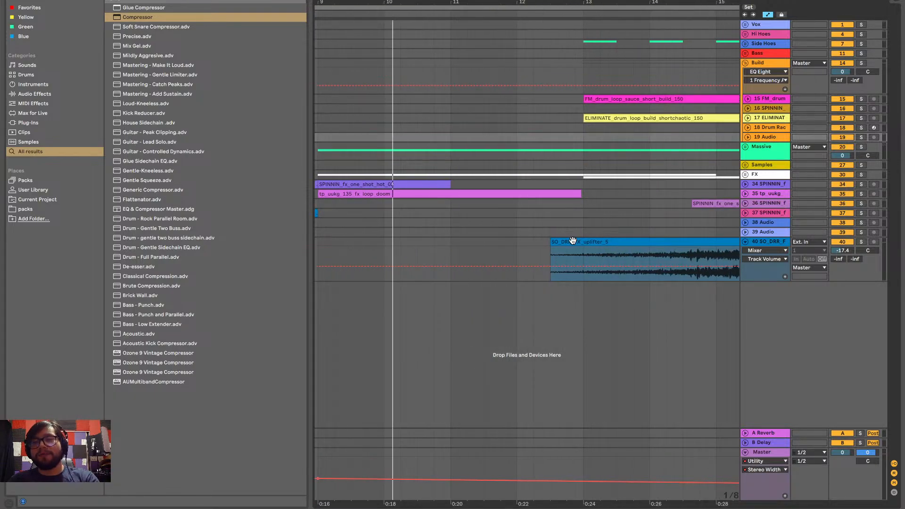
{"action": "scroll", "coordinate": [572, 240], "scroll_direction": "down", "scroll_amount": 3}
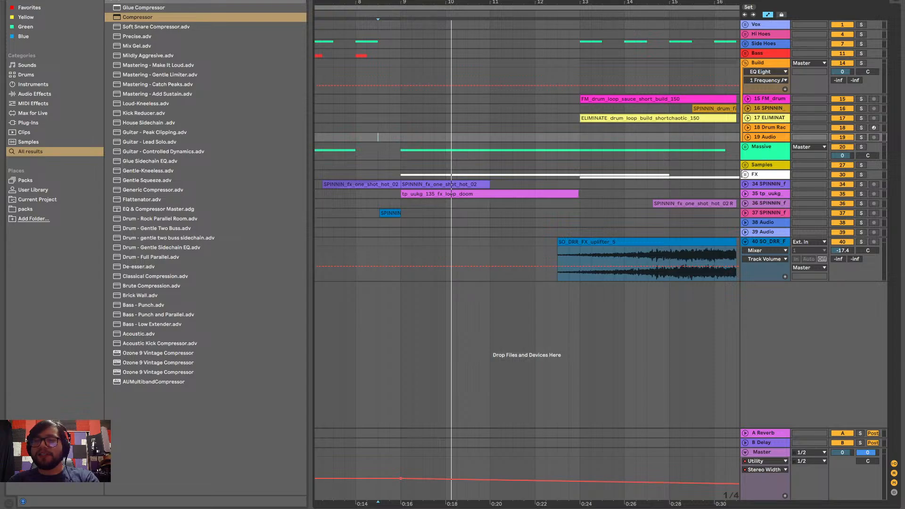
Unfold the FX group, show the device view and fold the SO_DRR uplifter track
{"action": "left_click", "coordinate": [745, 175]}
{"action": "scroll", "coordinate": [668, 211], "scroll_direction": "down", "scroll_amount": 2}
{"action": "scroll", "coordinate": [668, 212], "scroll_direction": "right", "scroll_amount": 2}
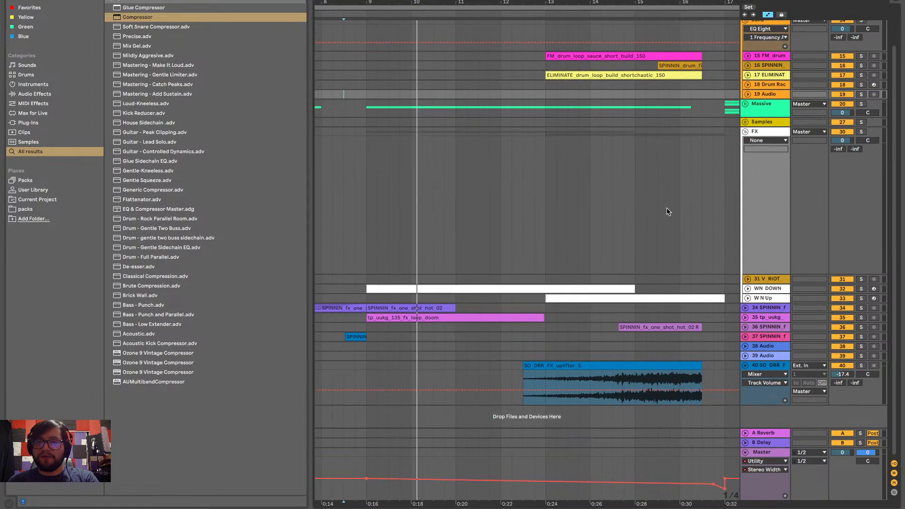
{"action": "scroll", "coordinate": [660, 262], "scroll_direction": "right", "scroll_amount": 2}
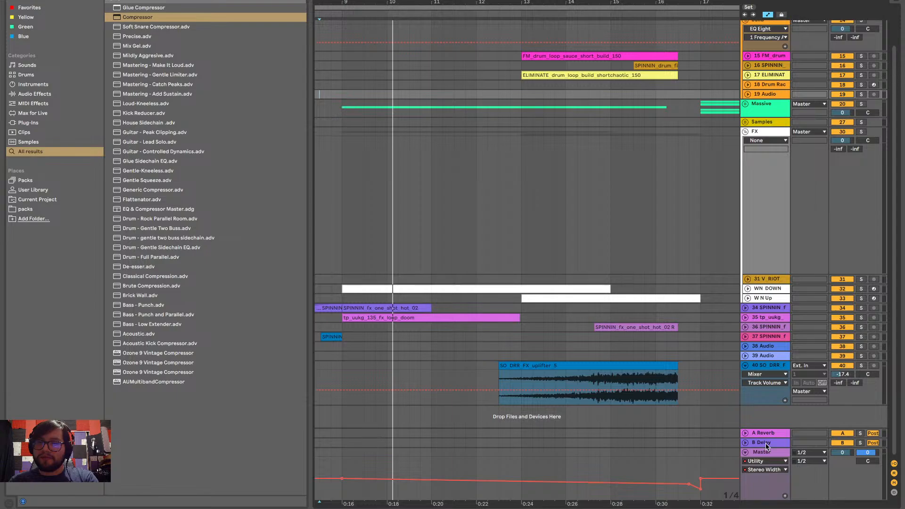
{"action": "left_click", "coordinate": [893, 508]}
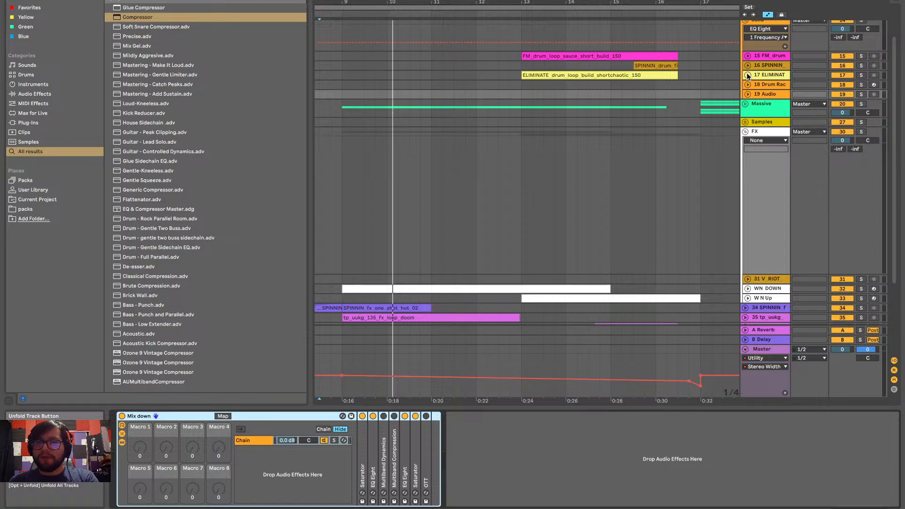
{"action": "scroll", "coordinate": [624, 249], "scroll_direction": "down", "scroll_amount": 3}
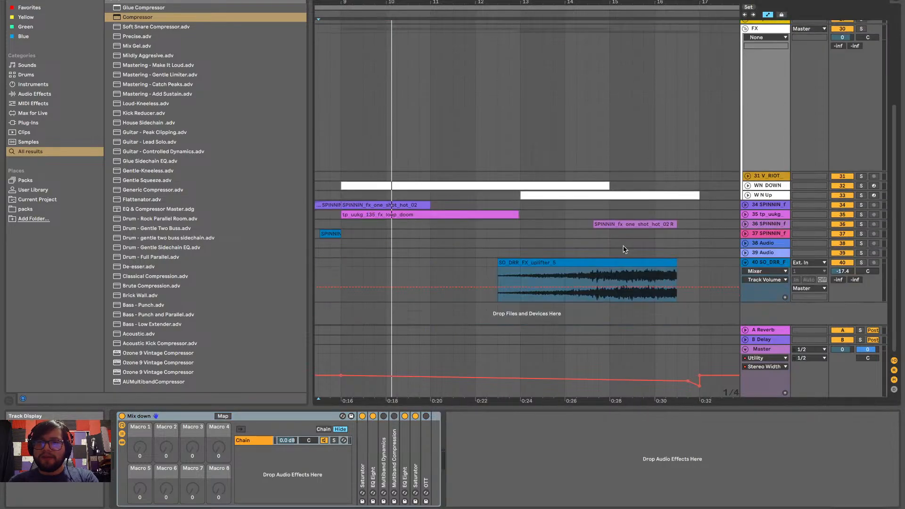
{"action": "left_click", "coordinate": [746, 262]}
Play the arrangement from bar 9 and fold the FX group
{"action": "scroll", "coordinate": [613, 213], "scroll_direction": "down", "scroll_amount": 5}
{"action": "scroll", "coordinate": [612, 213], "scroll_direction": "up", "scroll_amount": 4}
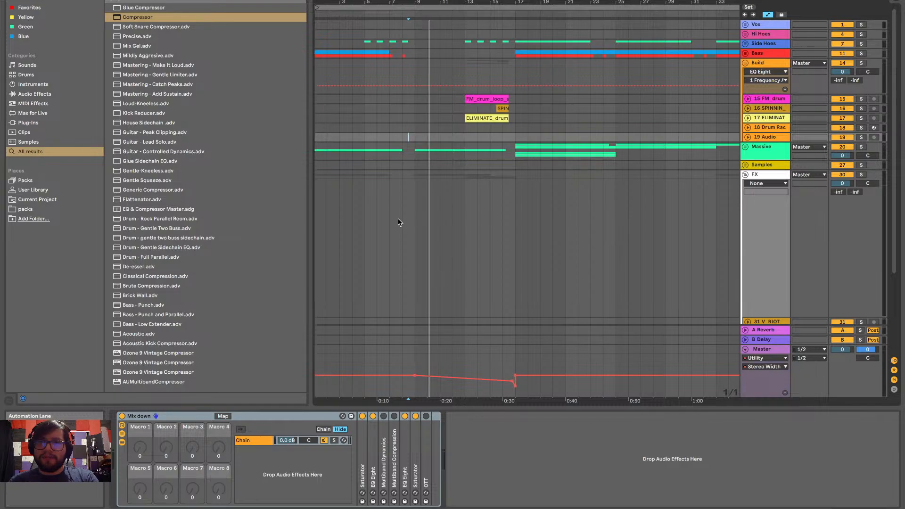
{"action": "scroll", "coordinate": [398, 218], "scroll_direction": "down", "scroll_amount": 3}
{"action": "left_click", "coordinate": [416, 166]}
{"action": "scroll", "coordinate": [794, 158], "scroll_direction": "up", "scroll_amount": 1}
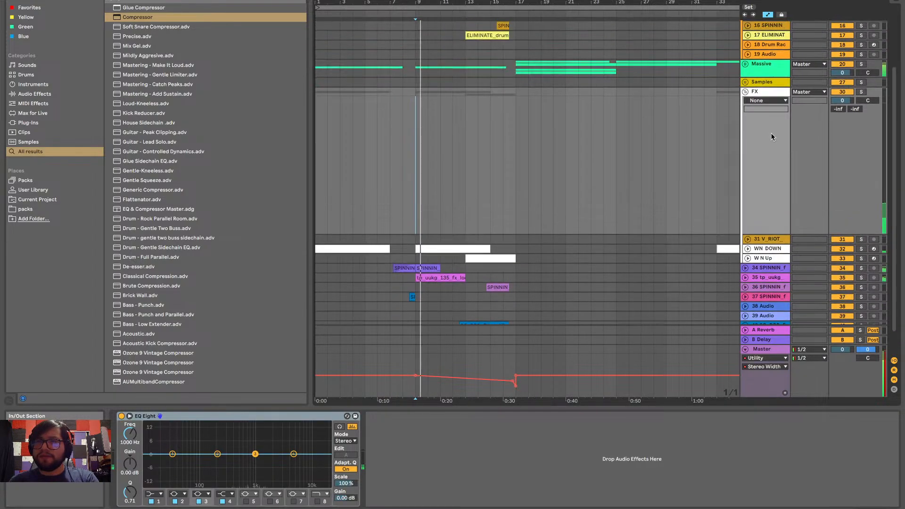
{"action": "left_click", "coordinate": [745, 92]}
{"action": "scroll", "coordinate": [726, 168], "scroll_direction": "right", "scroll_amount": 1}
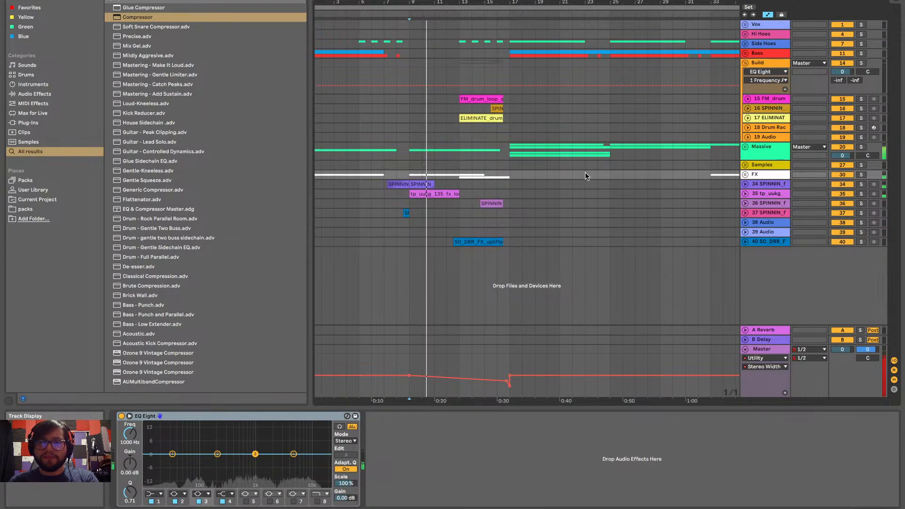
Play the end of the build from bar 15 and inspect the master's Stereo Width dip at bar 17
{"action": "left_click", "coordinate": [484, 225]}
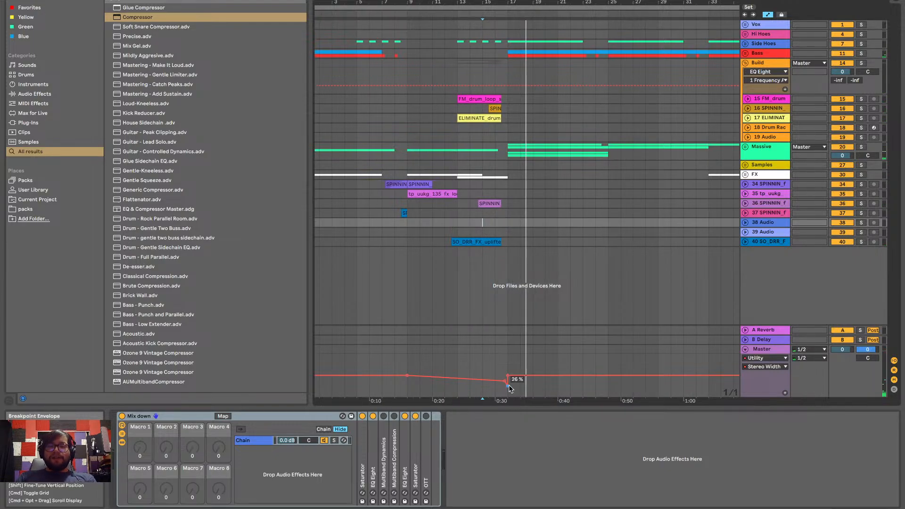
{"action": "scroll", "coordinate": [507, 377], "scroll_direction": "up", "scroll_amount": 3}
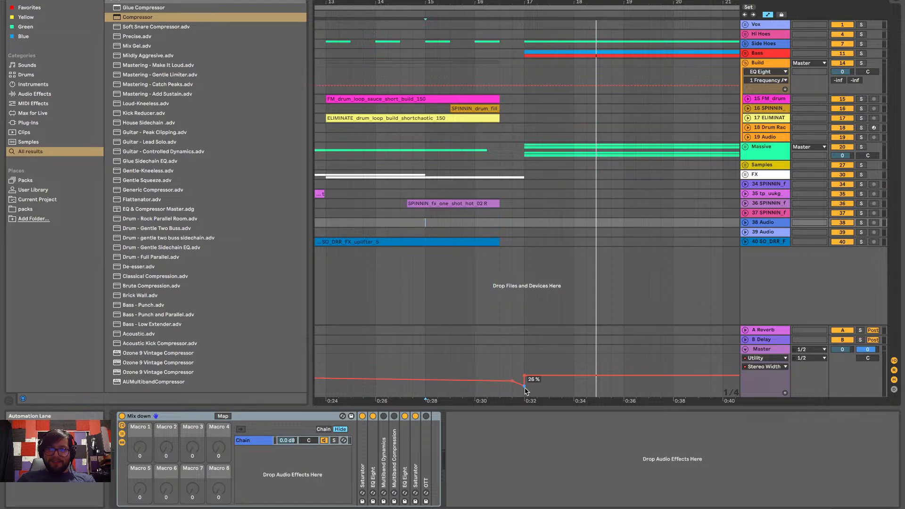
{"action": "left_click", "coordinate": [497, 270]}
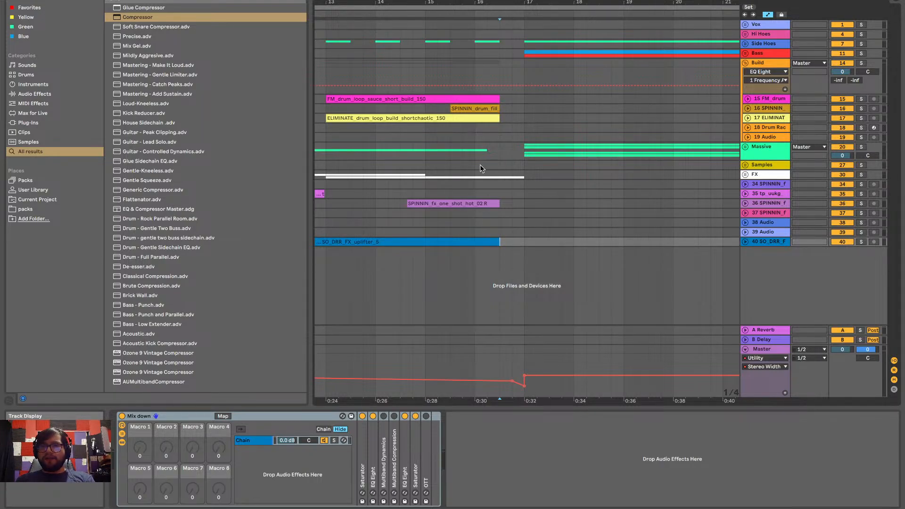
Unfold the Massive group, solo it and play it from the middle of bar 15
{"action": "left_click", "coordinate": [450, 165]}
{"action": "left_click", "coordinate": [745, 147]}
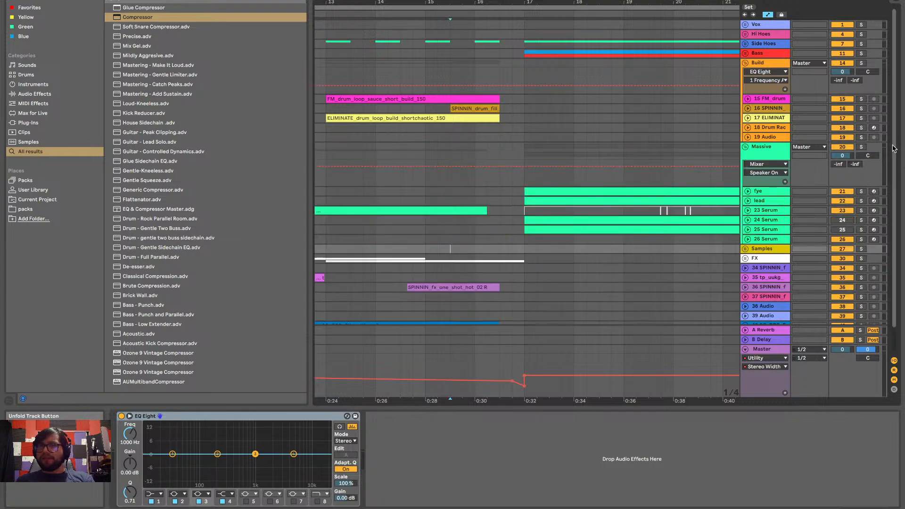
{"action": "left_click", "coordinate": [861, 147]}
{"action": "key", "text": "space"}
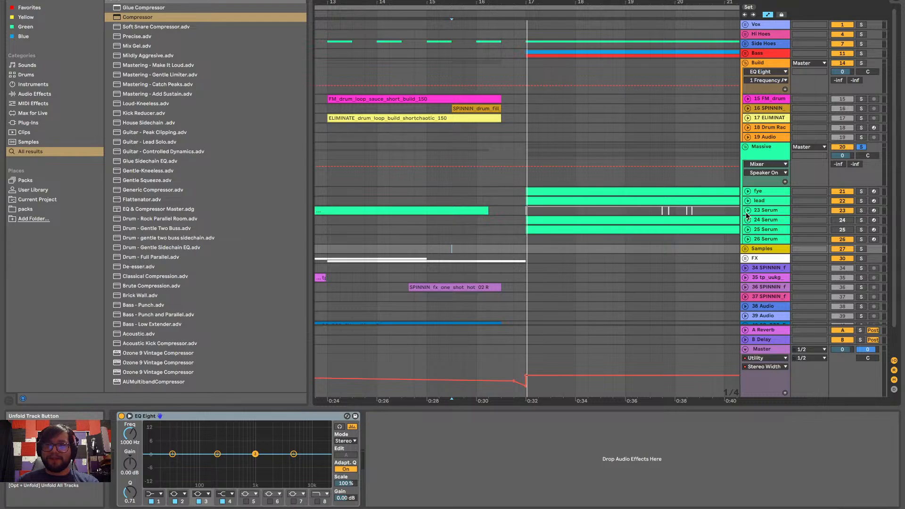
Automate the 23 Serum track's volume down to -inf in the gap between its build clip's end and bar 17
{"action": "left_click", "coordinate": [747, 210]}
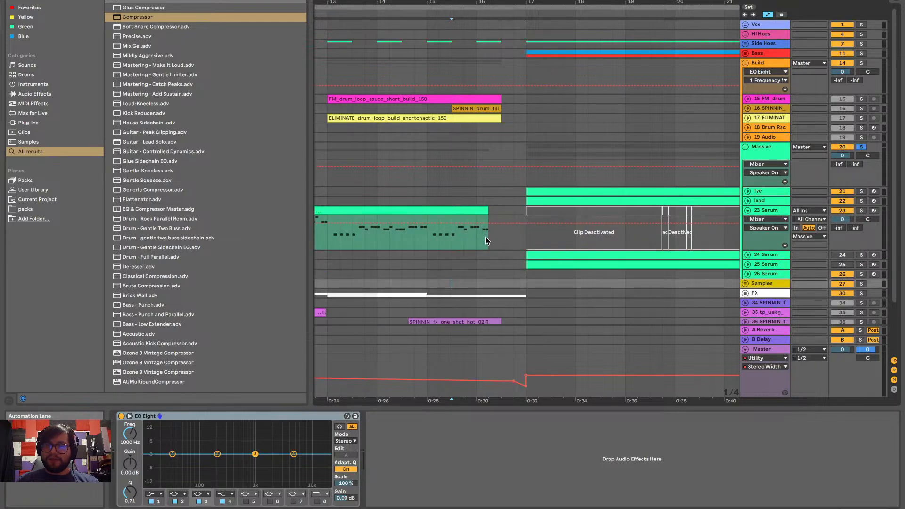
{"action": "left_click_drag", "start_coordinate": [490, 234], "coordinate": [523, 234]}
{"action": "left_click", "coordinate": [759, 229]}
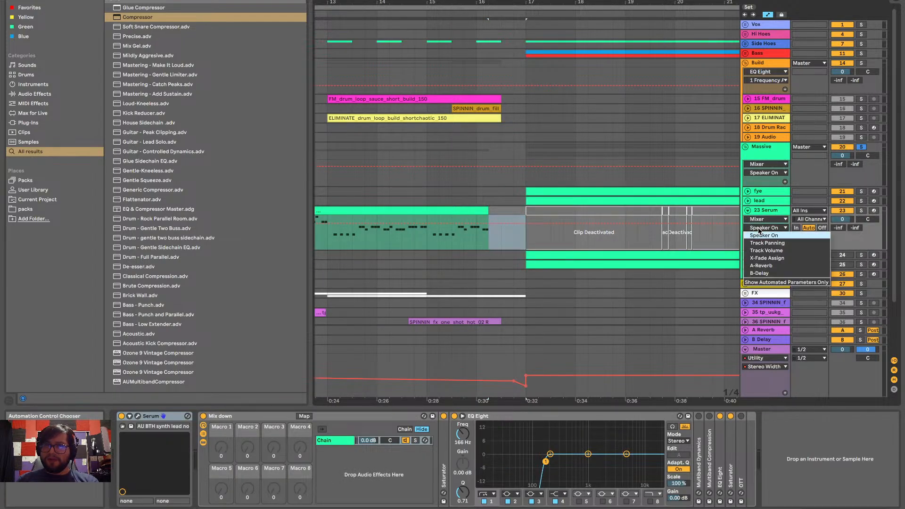
{"action": "left_click", "coordinate": [765, 250]}
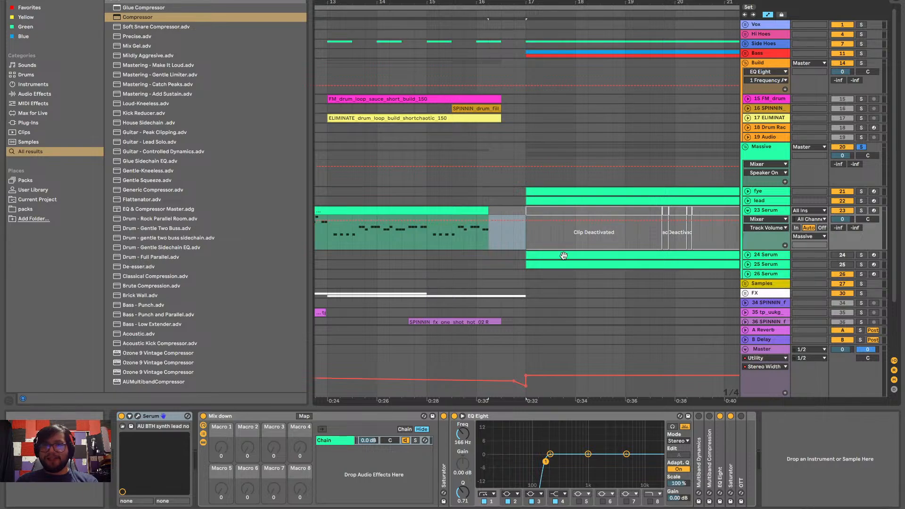
{"action": "left_click", "coordinate": [491, 243]}
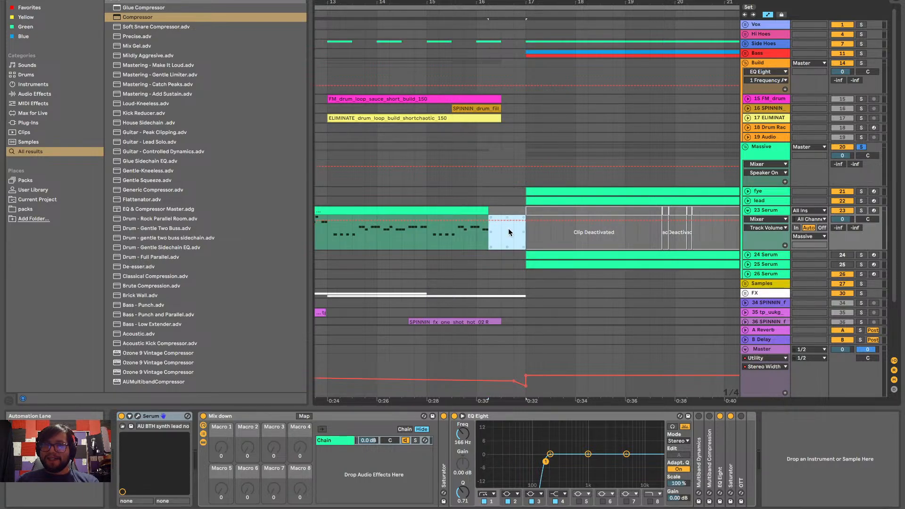
{"action": "left_click_drag", "start_coordinate": [507, 224], "coordinate": [507, 248]}
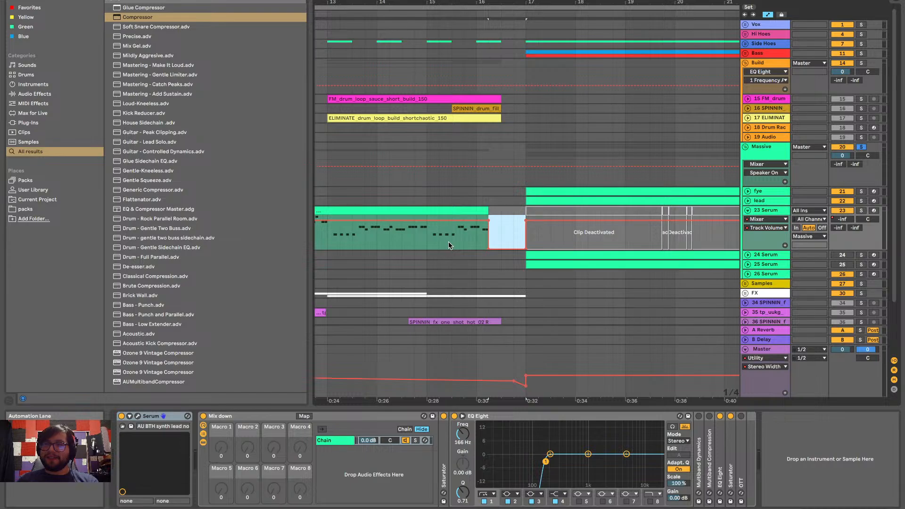
Play the soloed Massive group from late in bar 12 to hear the volume cut before the drop
{"action": "scroll", "coordinate": [441, 247], "scroll_direction": "left", "scroll_amount": 2}
{"action": "scroll", "coordinate": [442, 247], "scroll_direction": "down", "scroll_amount": 1}
{"action": "scroll", "coordinate": [442, 248], "scroll_direction": "down", "scroll_amount": 1}
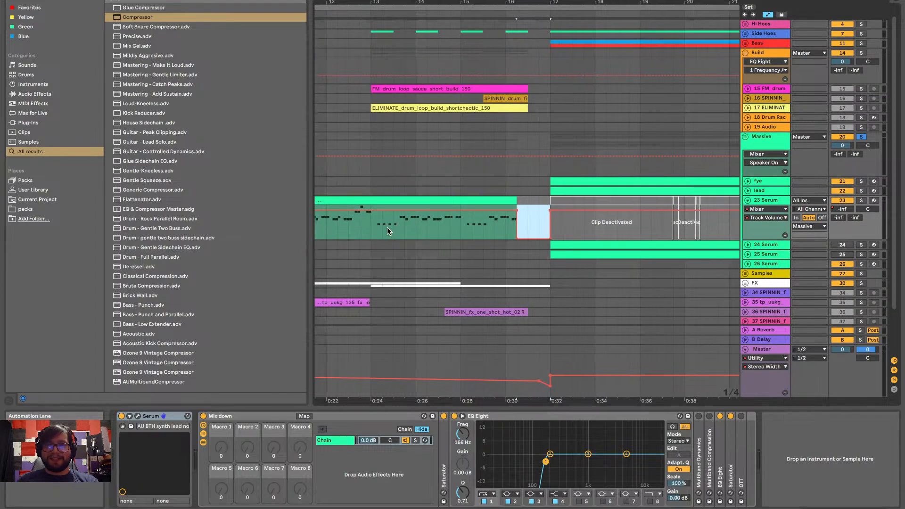
{"action": "left_click", "coordinate": [364, 225]}
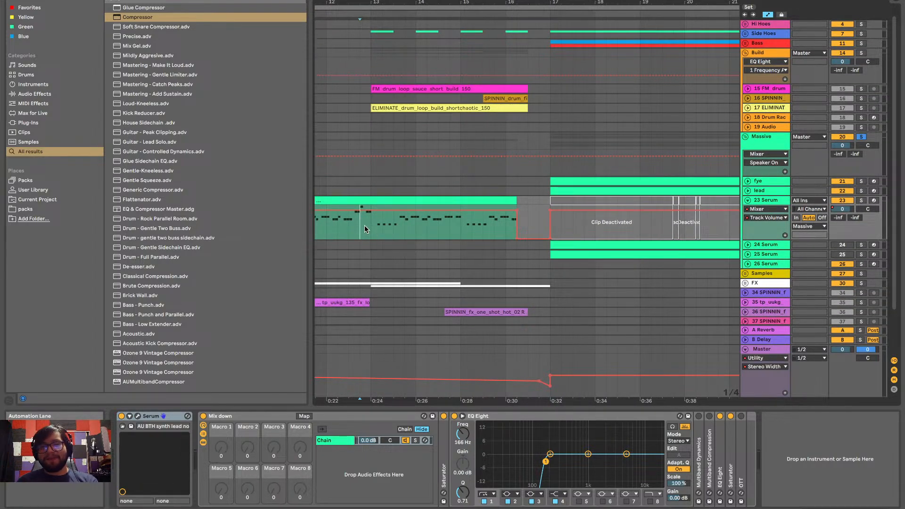
{"action": "key", "text": "space"}
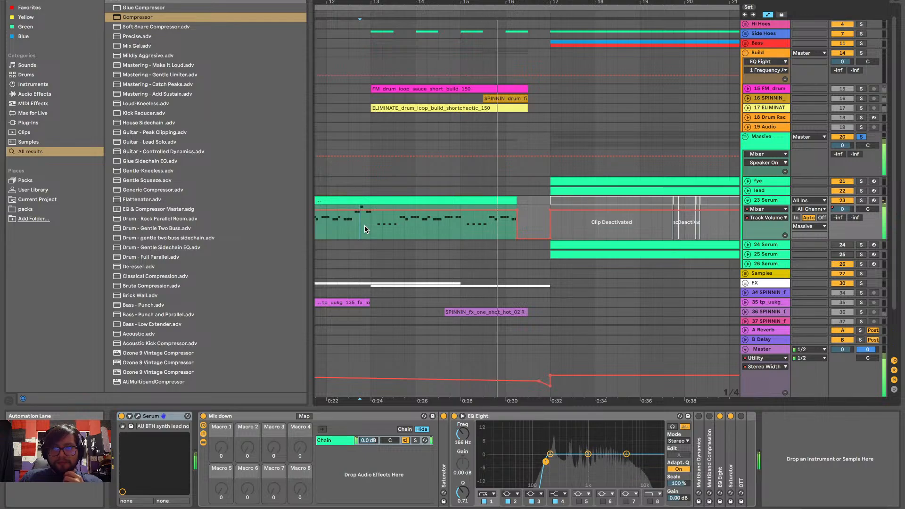
Unsolo the Massive group and play the transition into bar 17 with the full mix
{"action": "key", "text": "space"}
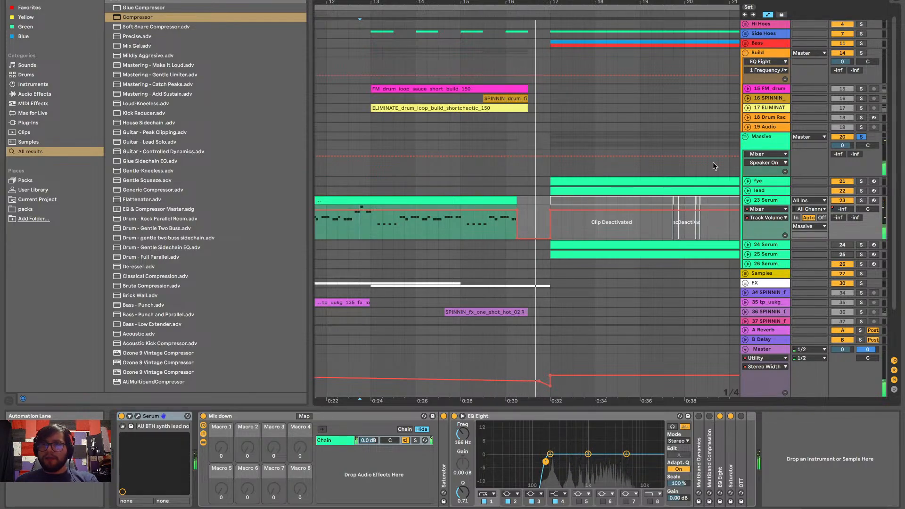
{"action": "left_click", "coordinate": [862, 136]}
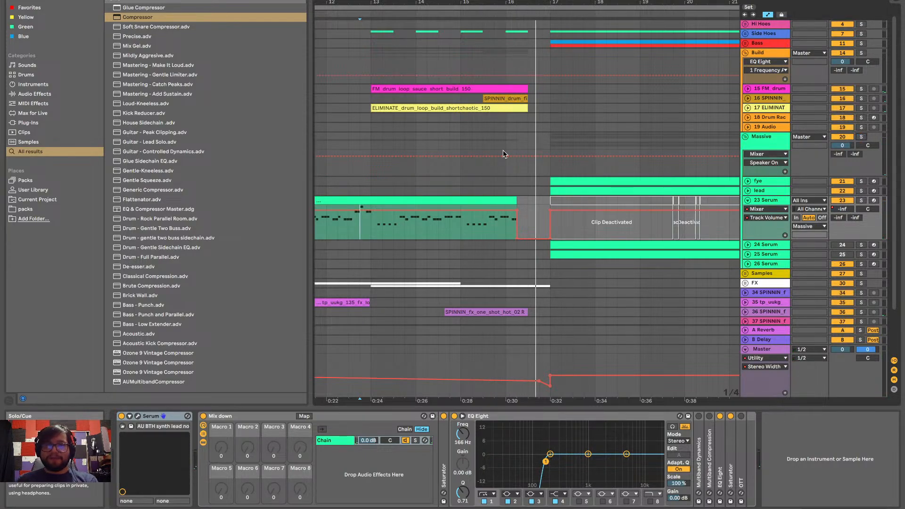
{"action": "key", "text": "space"}
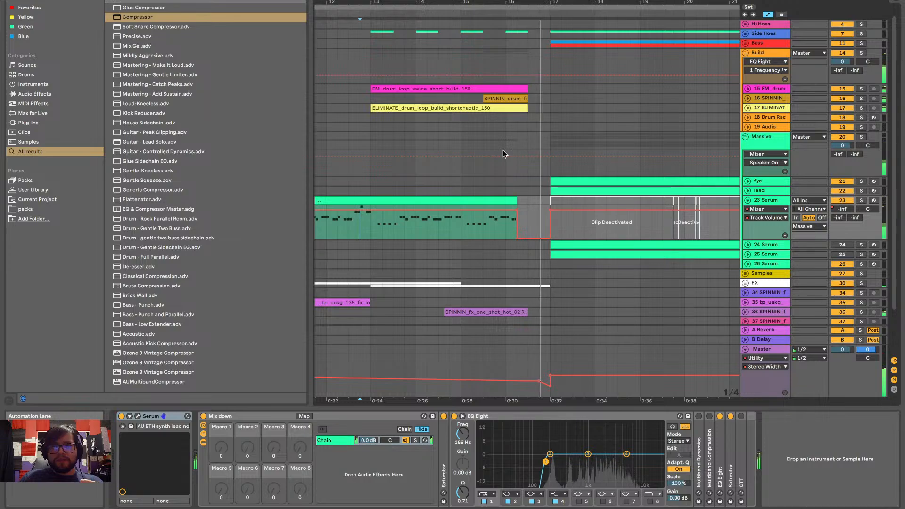
Turn the 23 Serum volume cut before bar 17 into a fade from the build clip's end to about -15.5 dB, and play it
{"action": "left_click", "coordinate": [517, 238]}
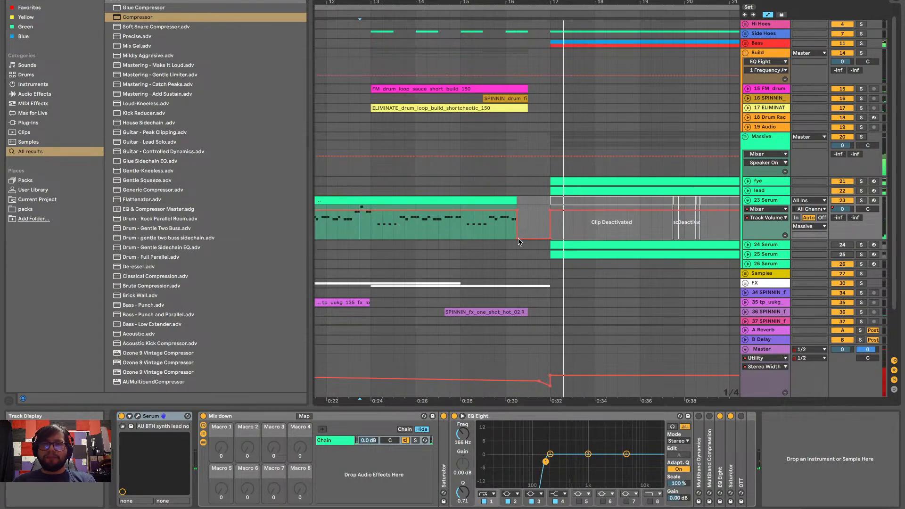
{"action": "left_click", "coordinate": [434, 232]}
{"action": "key", "text": "space"}
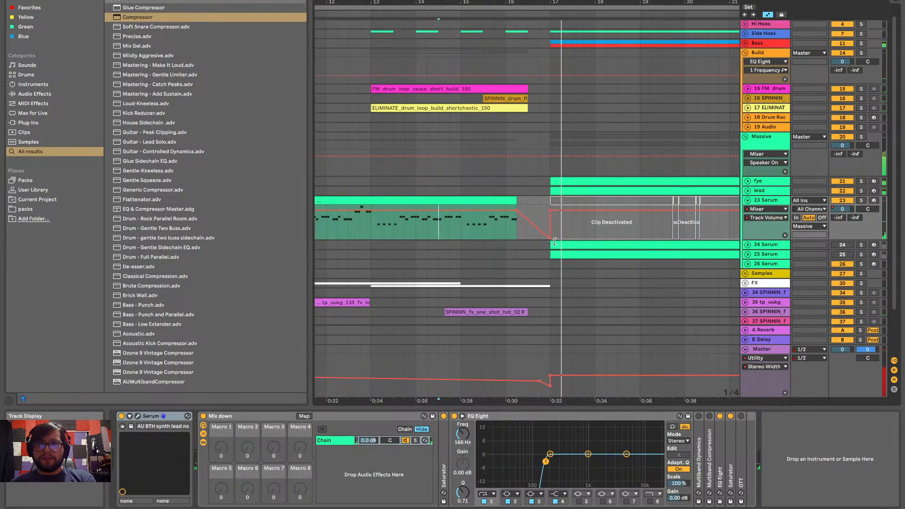
{"action": "left_click_drag", "start_coordinate": [550, 238], "coordinate": [550, 225]}
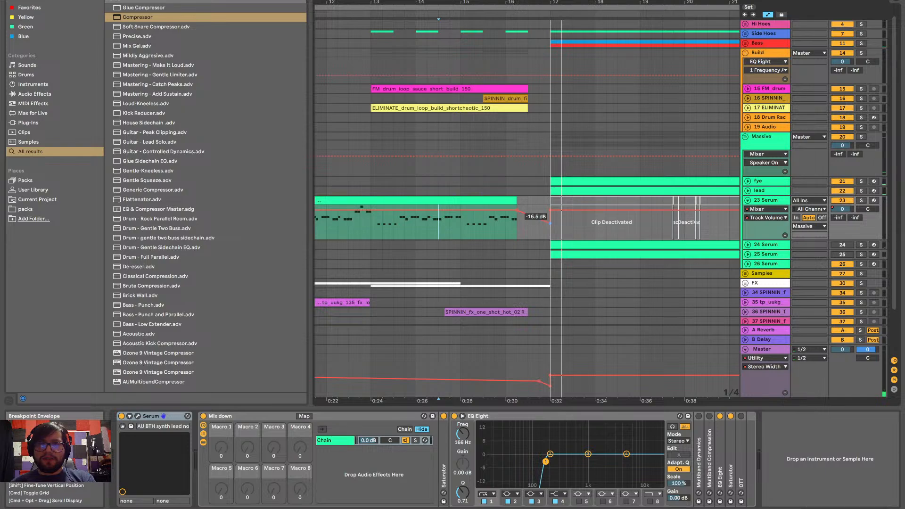
{"action": "key", "text": "space"}
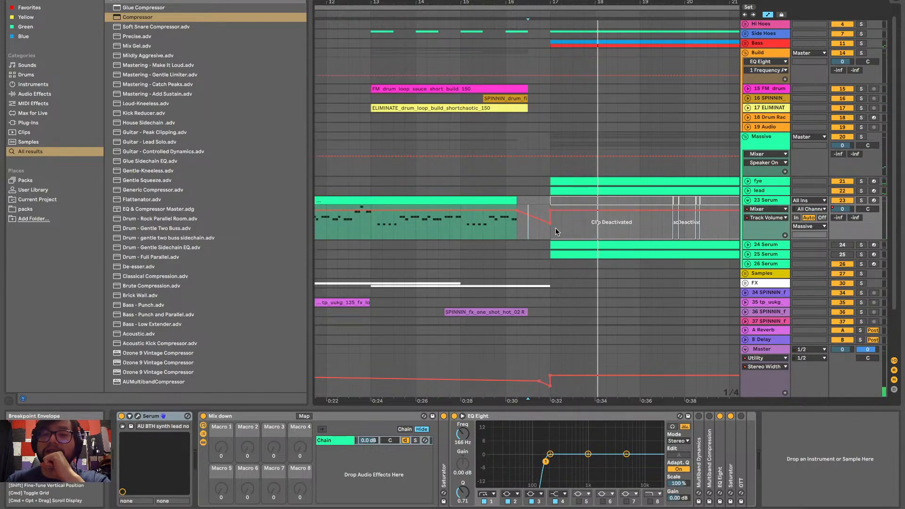
Remove the fade before bar 17 from the 23 Serum track volume automation
{"action": "left_click", "coordinate": [553, 231]}
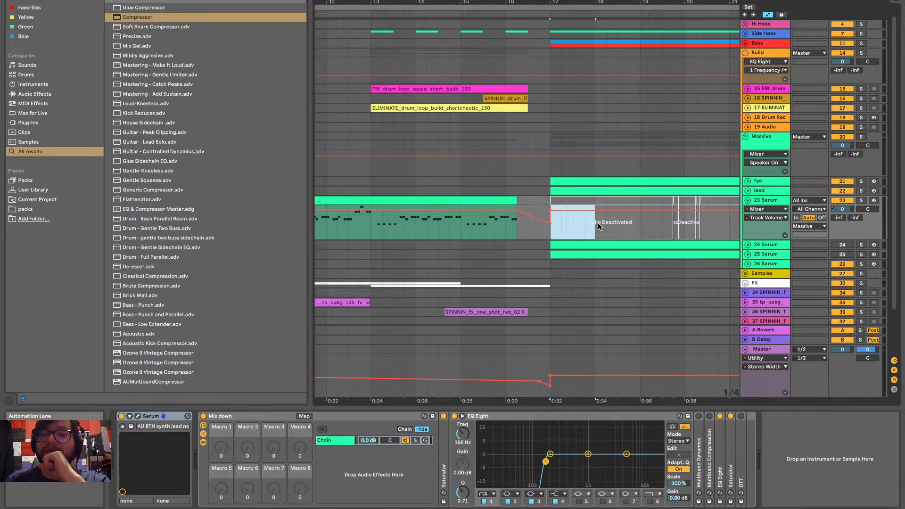
{"action": "left_click_drag", "start_coordinate": [696, 219], "coordinate": [727, 227]}
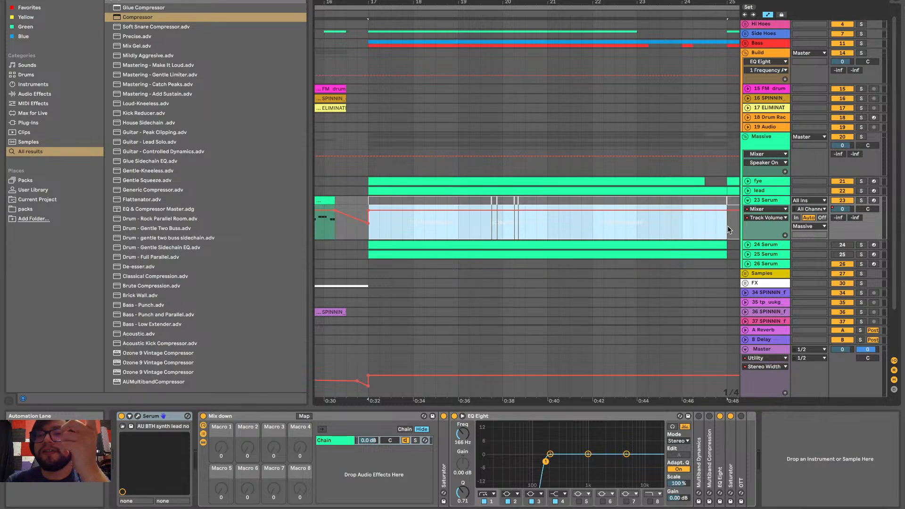
{"action": "scroll", "coordinate": [726, 228], "scroll_direction": "left", "scroll_amount": 3}
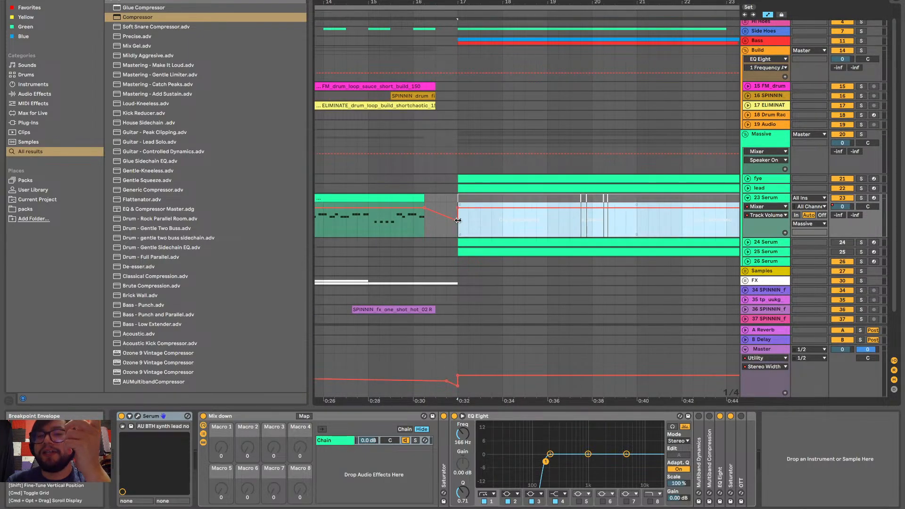
{"action": "left_click_drag", "start_coordinate": [458, 221], "coordinate": [457, 206]}
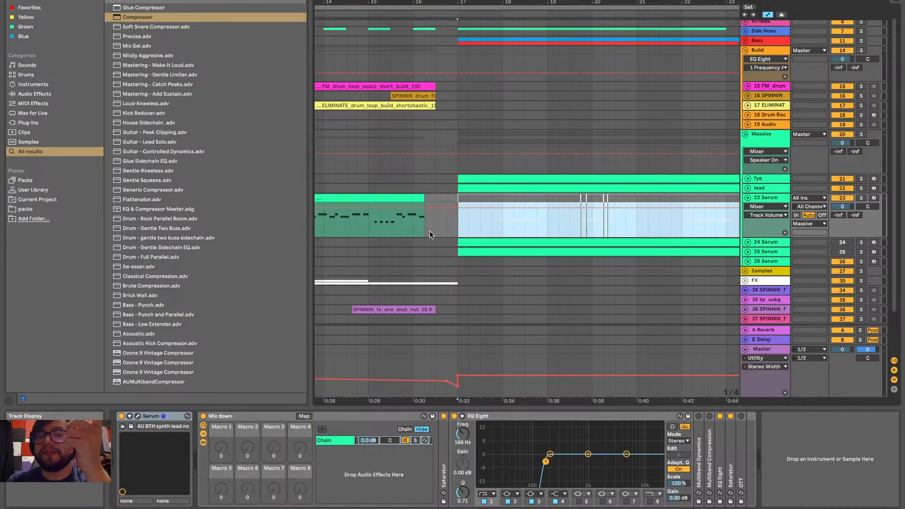
Automate the 23 Serum track volume down to -inf from bar 17 to bar 23 and play it from late in bar 14
{"action": "key", "text": "0"}
{"action": "left_click_drag", "start_coordinate": [497, 226], "coordinate": [662, 235]}
{"action": "key", "text": "super+z"}
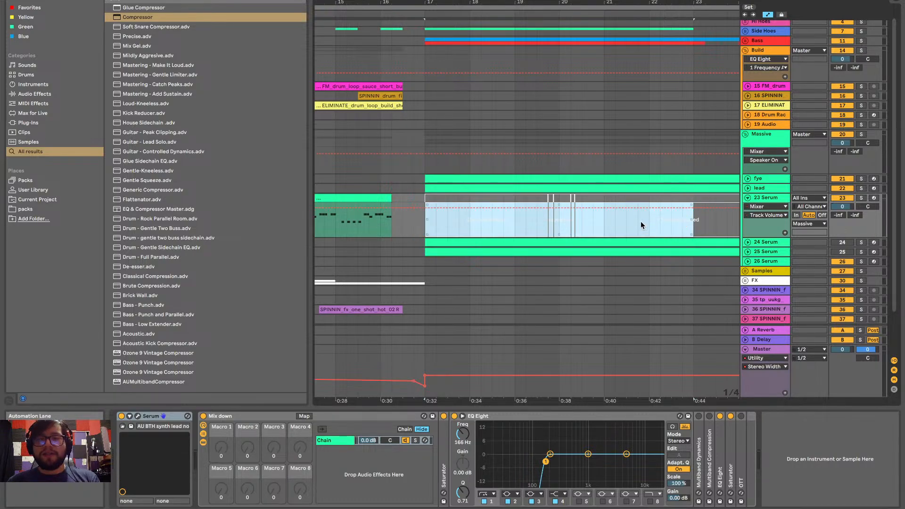
{"action": "key", "text": "super+shift+z"}
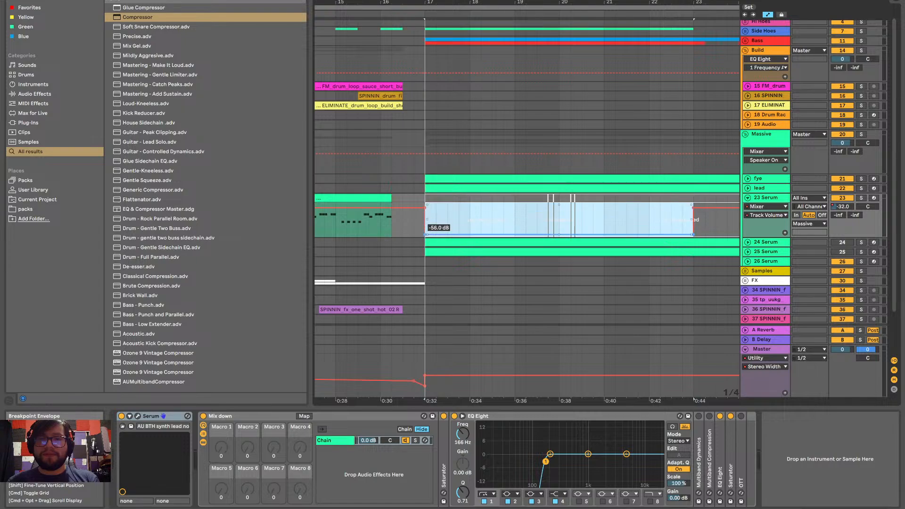
{"action": "left_click", "coordinate": [329, 226]}
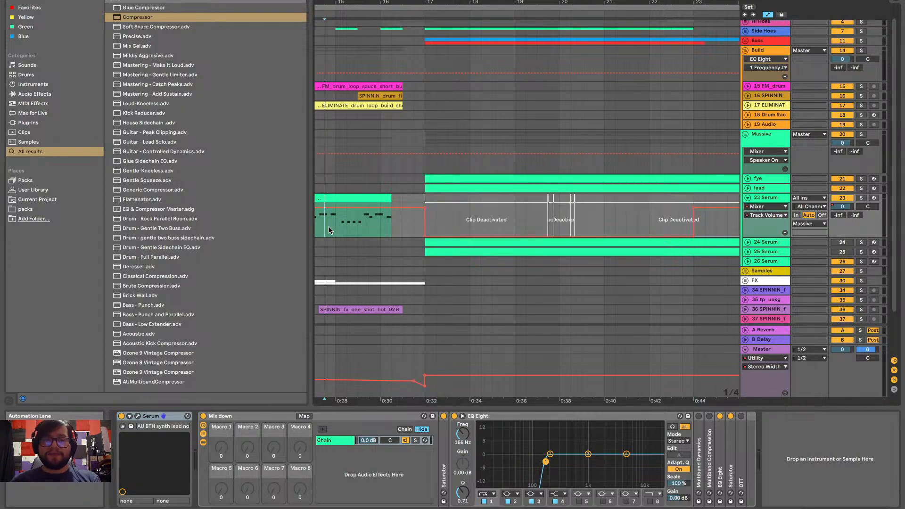
{"action": "key", "text": "space"}
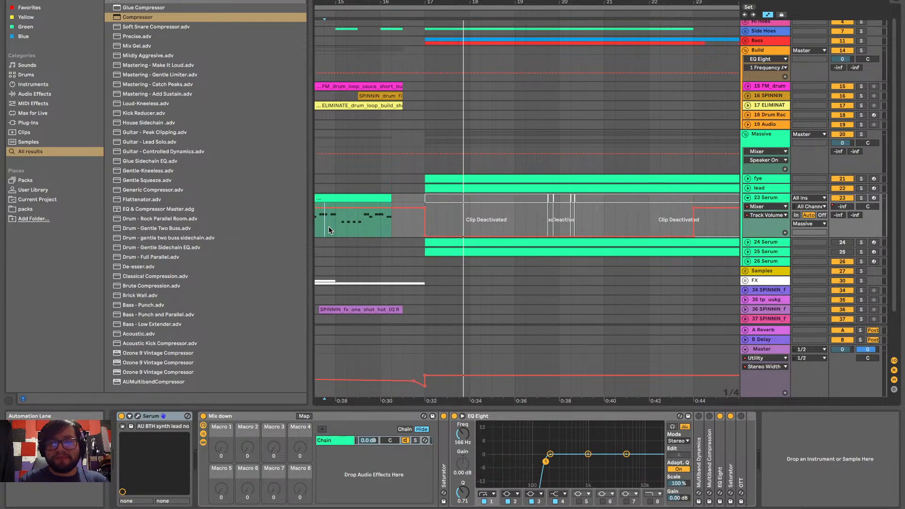
Examine the 23 Serum build clip leading up to bar 17 and play the arrangement from bar 11
{"action": "scroll", "coordinate": [329, 226], "scroll_direction": "down", "scroll_amount": 8}
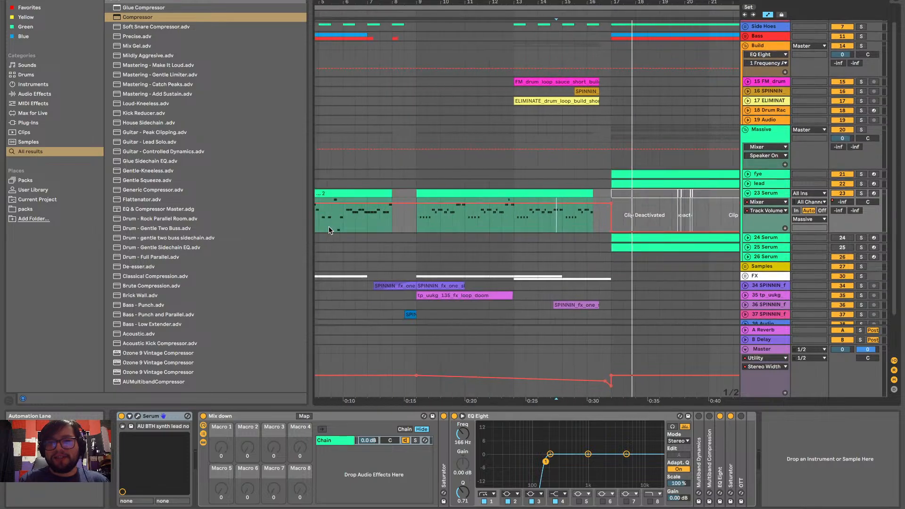
{"action": "left_click", "coordinate": [513, 217]}
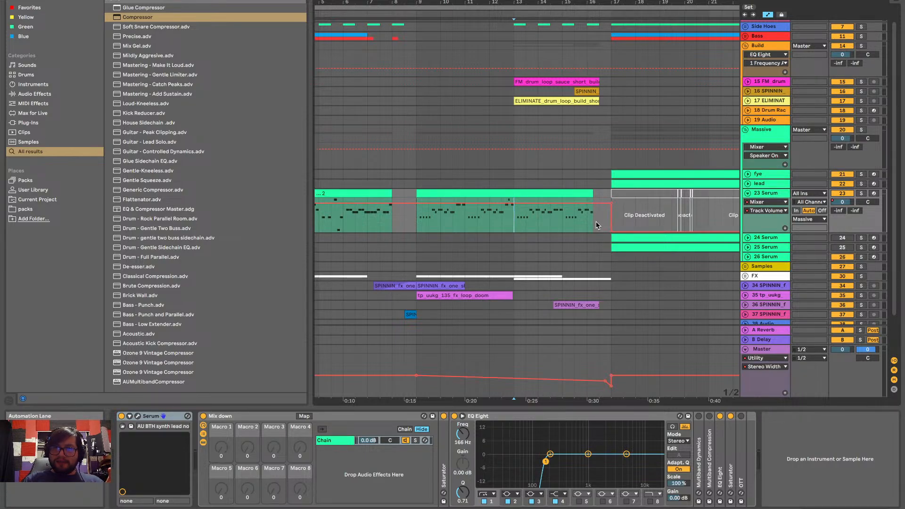
{"action": "scroll", "coordinate": [593, 221], "scroll_direction": "up", "scroll_amount": 10}
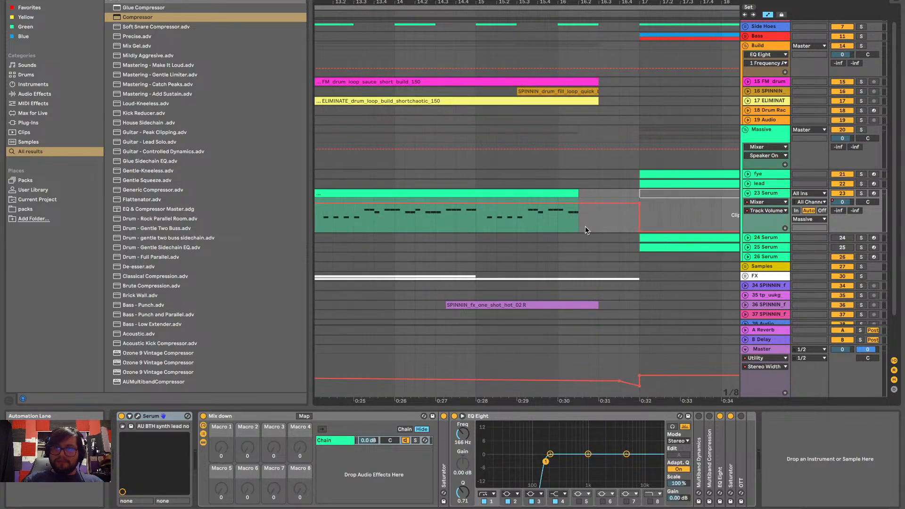
{"action": "scroll", "coordinate": [588, 230], "scroll_direction": "down", "scroll_amount": 5}
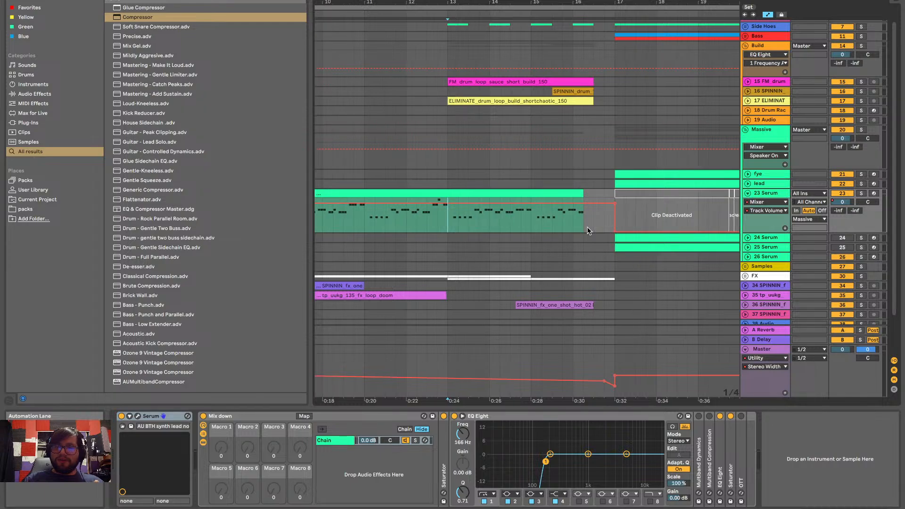
{"action": "scroll", "coordinate": [588, 231], "scroll_direction": "left", "scroll_amount": 2}
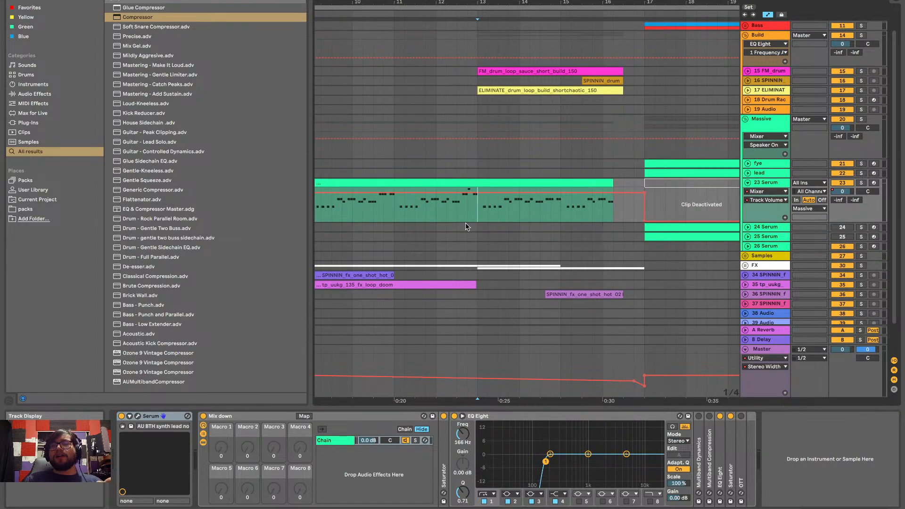
{"action": "left_click", "coordinate": [395, 216]}
{"action": "key", "text": "space"}
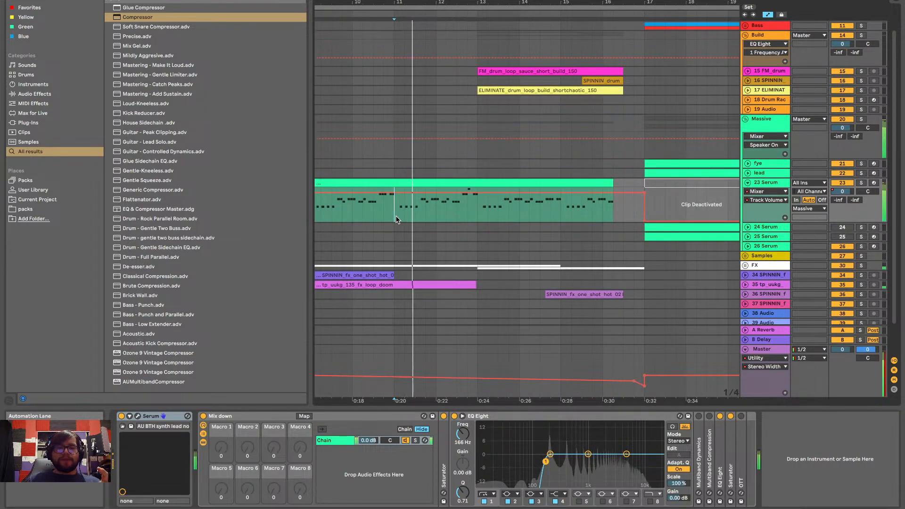
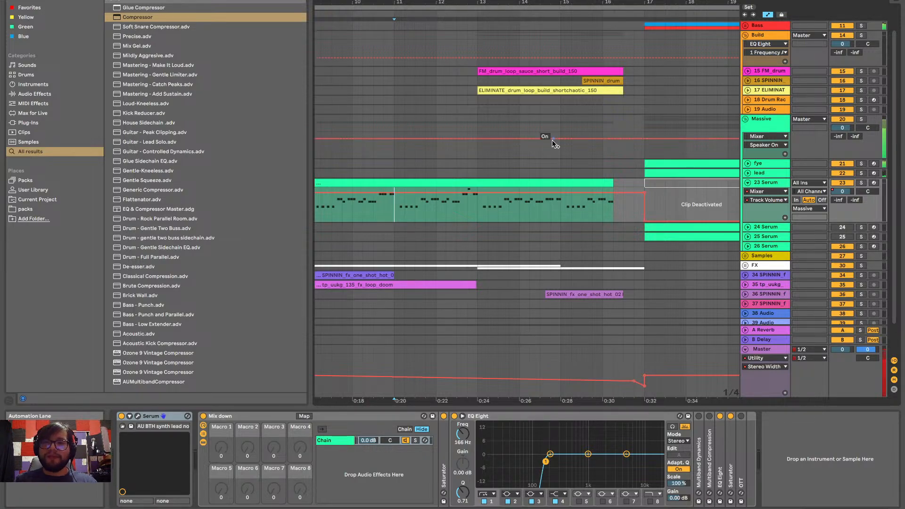
Expand the FX group in the arrangement to show its individual tracks
{"action": "scroll", "coordinate": [553, 143], "scroll_direction": "down", "scroll_amount": 5}
{"action": "scroll", "coordinate": [554, 143], "scroll_direction": "right", "scroll_amount": 3}
{"action": "scroll", "coordinate": [553, 145], "scroll_direction": "down", "scroll_amount": 5}
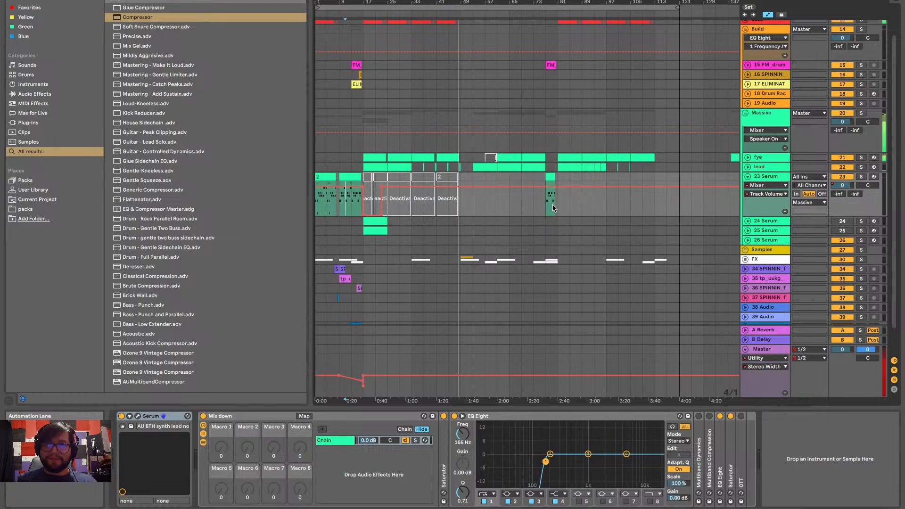
{"action": "scroll", "coordinate": [482, 218], "scroll_direction": "up", "scroll_amount": 3}
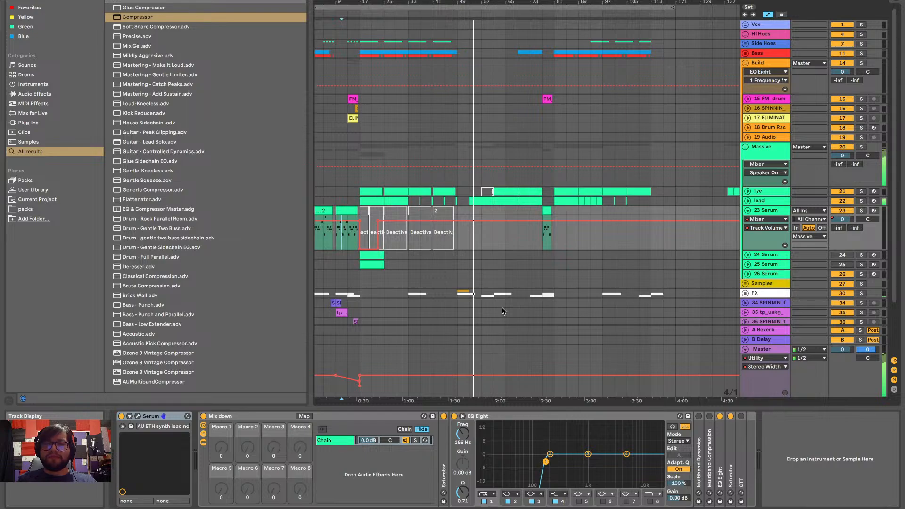
{"action": "scroll", "coordinate": [456, 301], "scroll_direction": "up", "scroll_amount": 6}
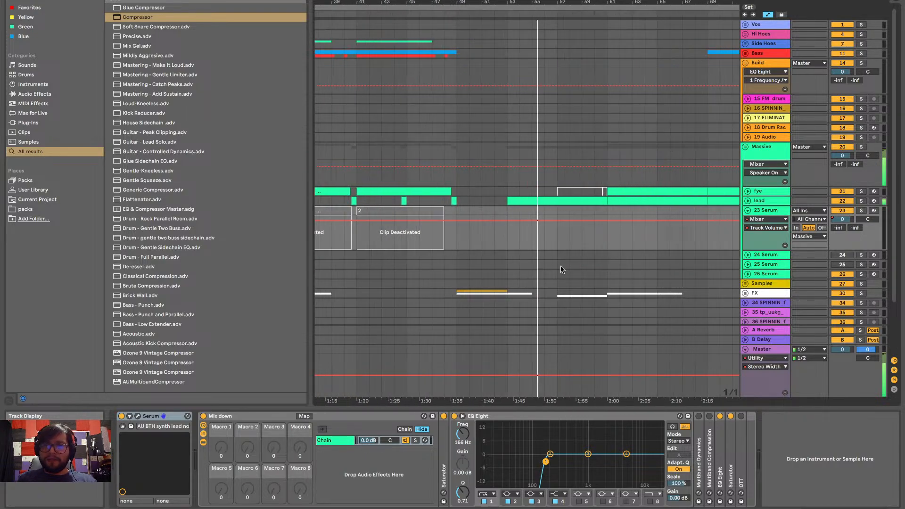
{"action": "left_click", "coordinate": [745, 293]}
{"action": "scroll", "coordinate": [600, 329], "scroll_direction": "down", "scroll_amount": 5}
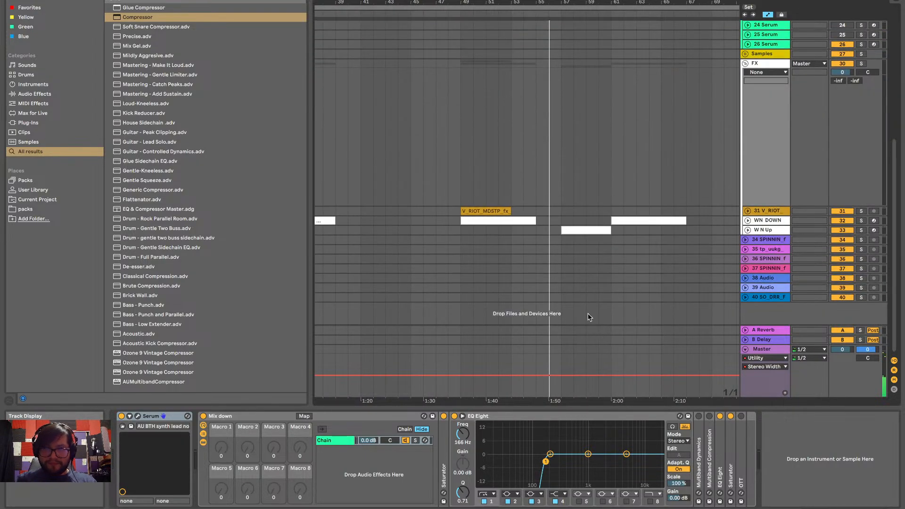
Copy the W N Up clip at bar 57 to bar 45 on the same track and fold the track
{"action": "left_click", "coordinate": [596, 228]}
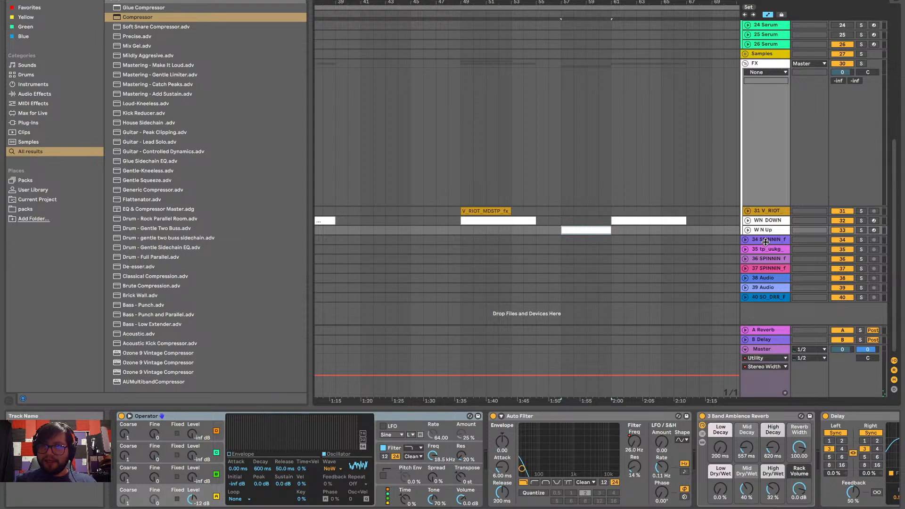
{"action": "left_click", "coordinate": [747, 230]}
{"action": "scroll", "coordinate": [585, 229], "scroll_direction": "left", "scroll_amount": 4}
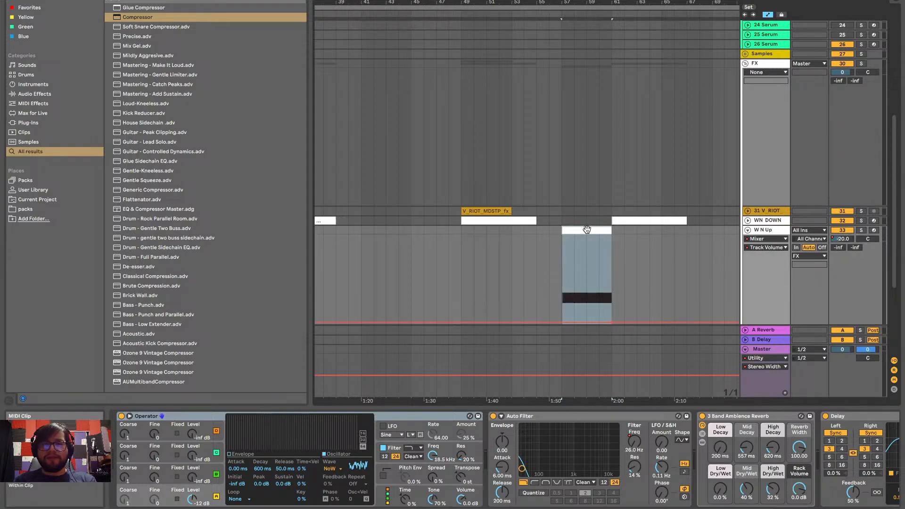
{"action": "scroll", "coordinate": [586, 229], "scroll_direction": "down", "scroll_amount": 2}
{"action": "left_click", "coordinate": [518, 200]}
{"action": "key", "text": "ctrl+v"}
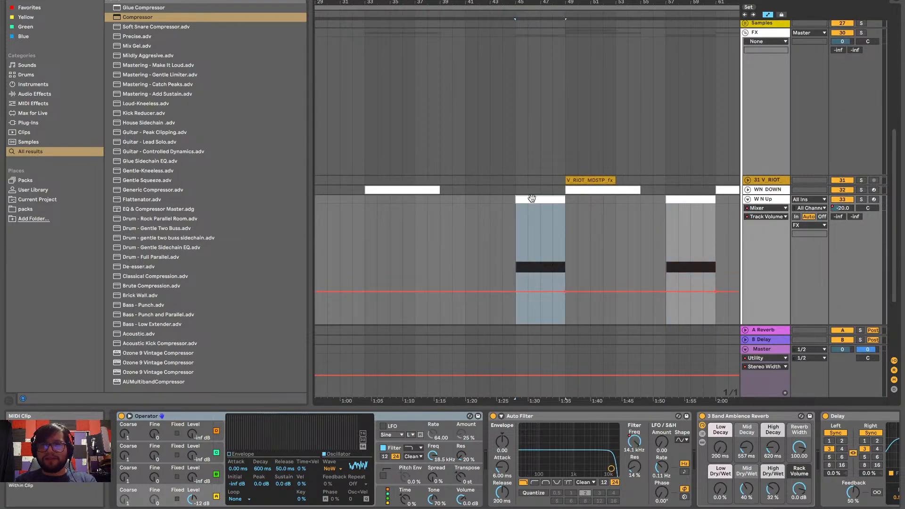
{"action": "left_click", "coordinate": [747, 199]}
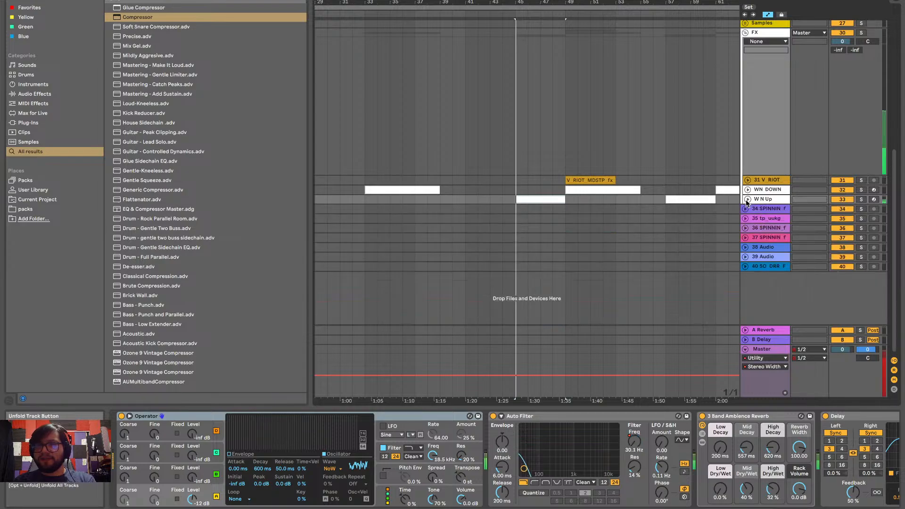
Collapse the FX group and fold the 23 Serum track
{"action": "scroll", "coordinate": [706, 213], "scroll_direction": "up", "scroll_amount": 3}
{"action": "scroll", "coordinate": [706, 211], "scroll_direction": "up", "scroll_amount": 2}
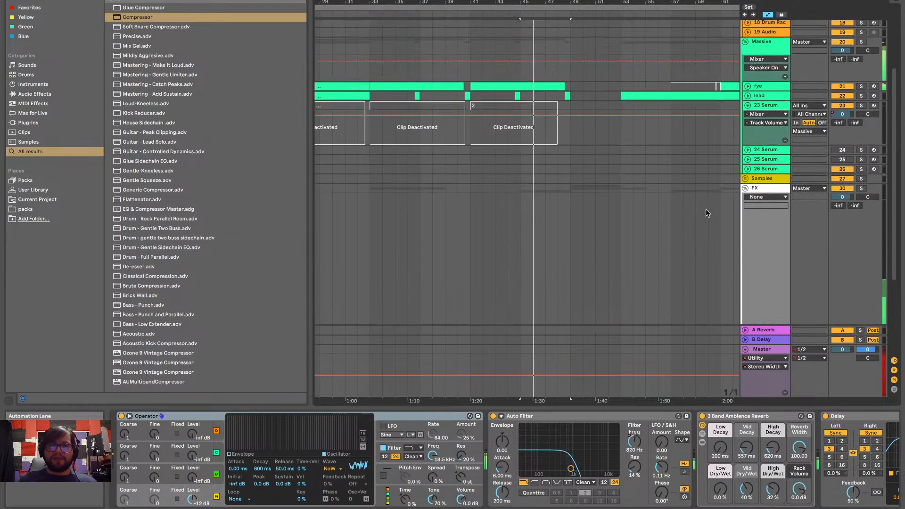
{"action": "left_click", "coordinate": [745, 192]}
{"action": "left_click", "coordinate": [748, 109]}
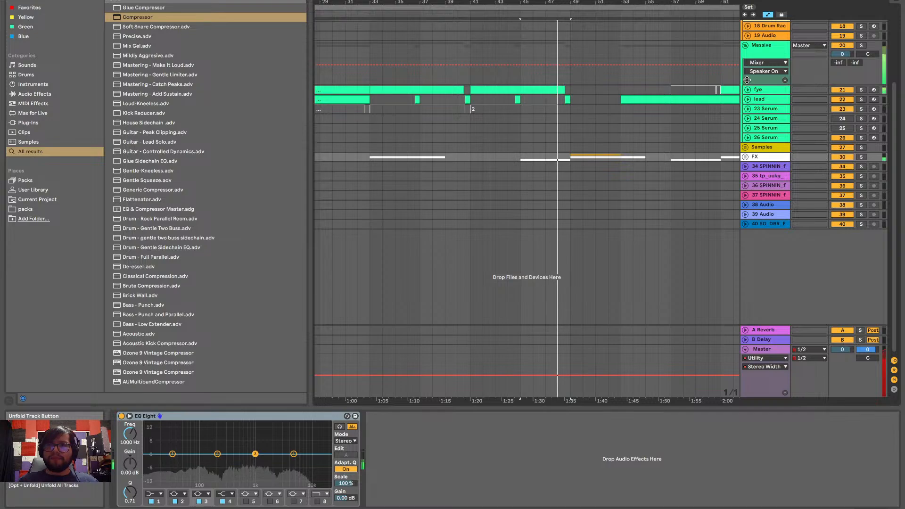
Expand the FX group again and inspect the WN DOWN track's clips and volume automation
{"action": "left_click", "coordinate": [745, 157]}
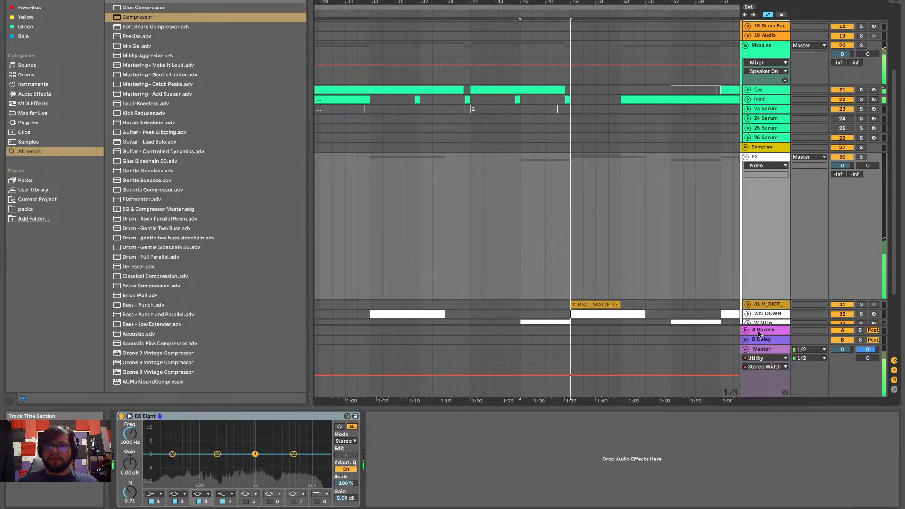
{"action": "scroll", "coordinate": [748, 315], "scroll_direction": "down", "scroll_amount": 3}
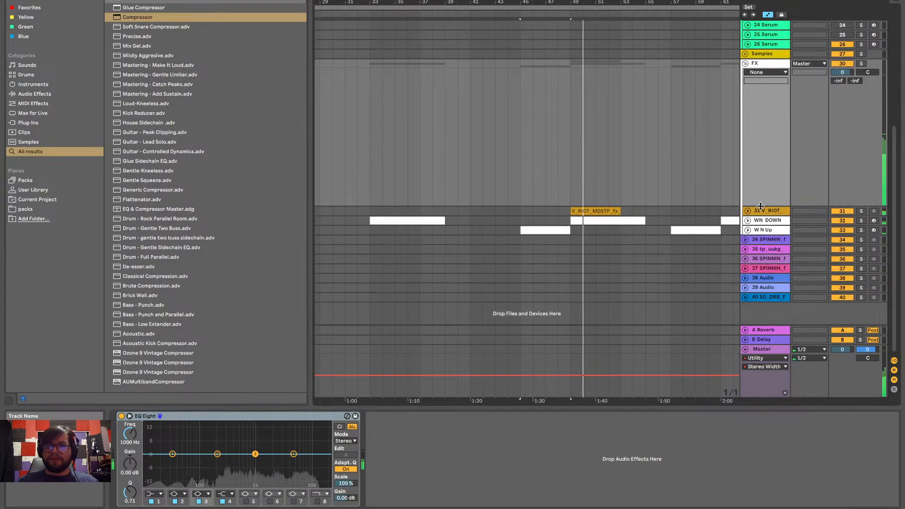
{"action": "left_click", "coordinate": [747, 220]}
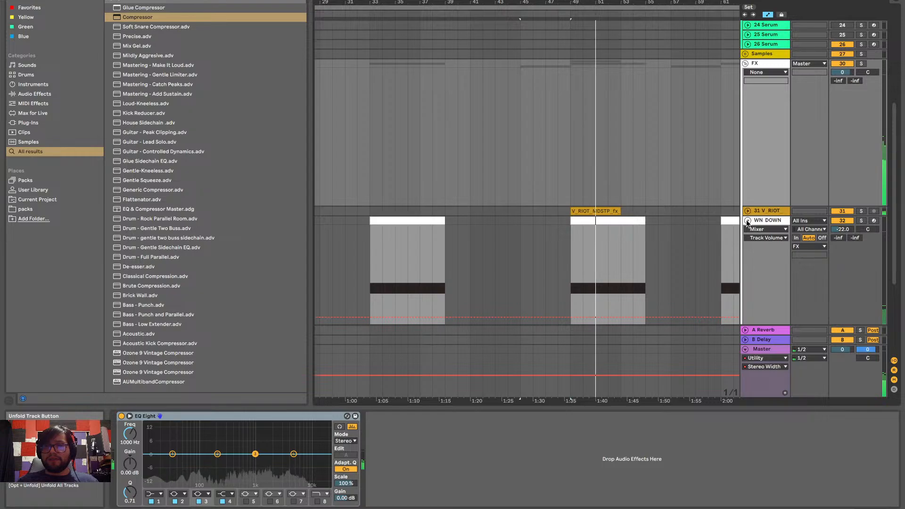
{"action": "left_click", "coordinate": [747, 220]}
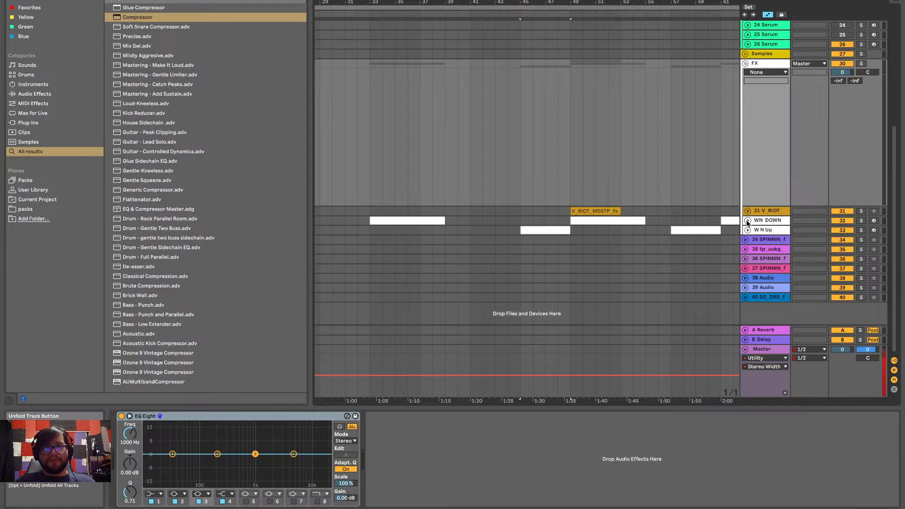
Hide the device detail view to give the arrangement more vertical space
{"action": "scroll", "coordinate": [657, 225], "scroll_direction": "right", "scroll_amount": 5}
{"action": "scroll", "coordinate": [657, 225], "scroll_direction": "down", "scroll_amount": 3}
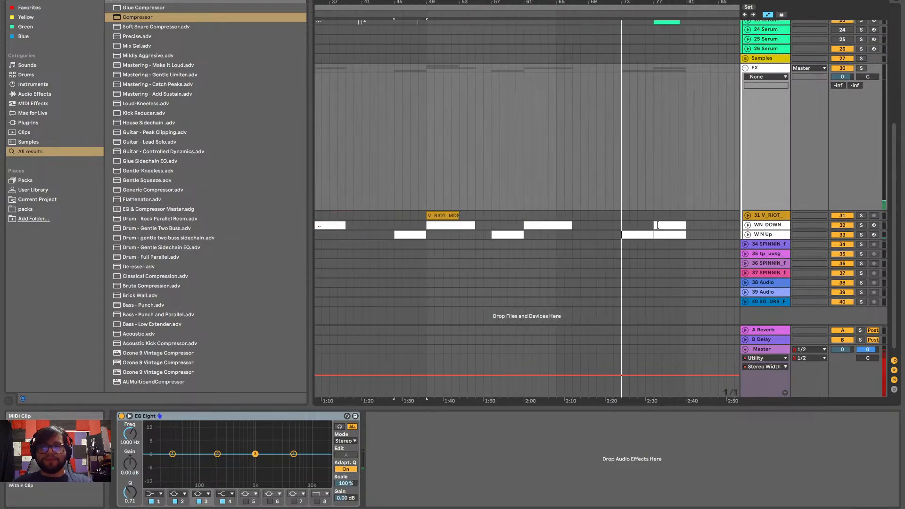
{"action": "scroll", "coordinate": [571, 224], "scroll_direction": "up", "scroll_amount": 5}
{"action": "scroll", "coordinate": [570, 225], "scroll_direction": "down", "scroll_amount": 5}
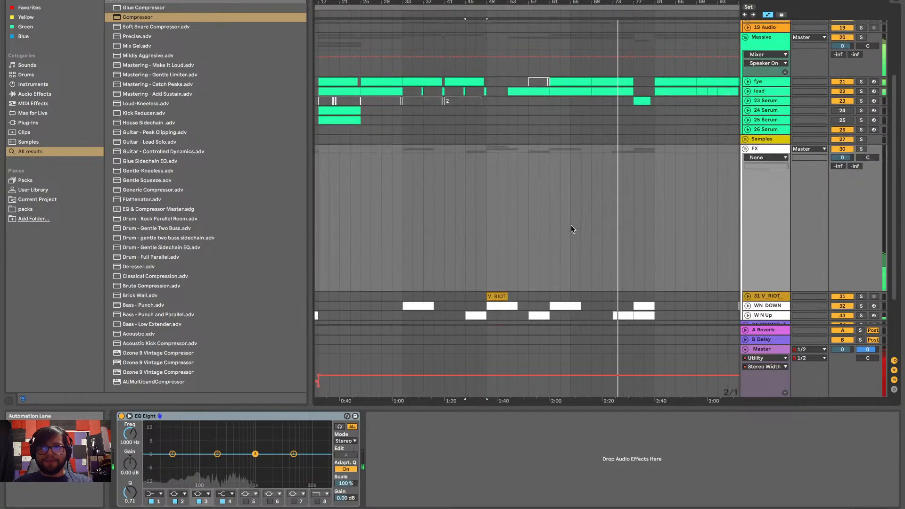
{"action": "scroll", "coordinate": [556, 316], "scroll_direction": "down", "scroll_amount": 2}
{"action": "scroll", "coordinate": [556, 315], "scroll_direction": "left", "scroll_amount": 2}
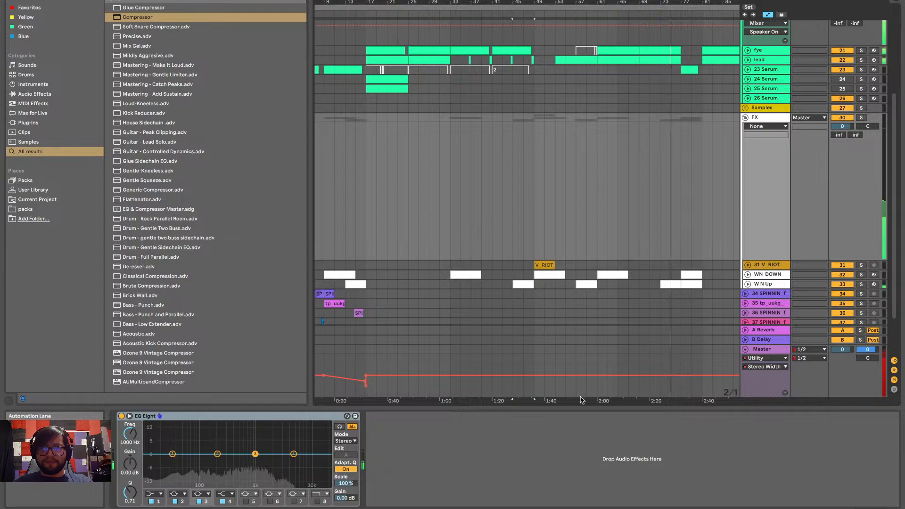
{"action": "left_click", "coordinate": [561, 406]}
{"action": "scroll", "coordinate": [555, 355], "scroll_direction": "left", "scroll_amount": 2}
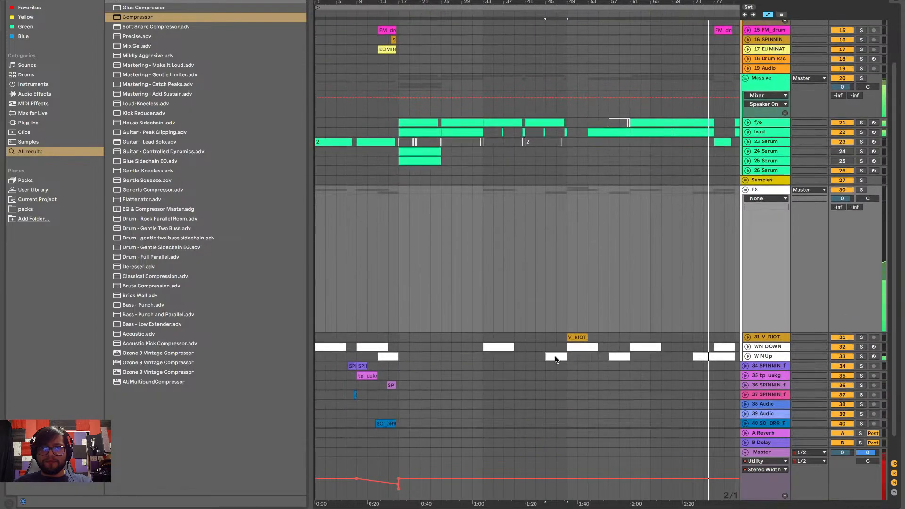
Examine how the white-noise clips line up with the synth, bass and build sections across the arrangement
{"action": "scroll", "coordinate": [555, 356], "scroll_direction": "right", "scroll_amount": 2}
{"action": "scroll", "coordinate": [555, 355], "scroll_direction": "up", "scroll_amount": 1}
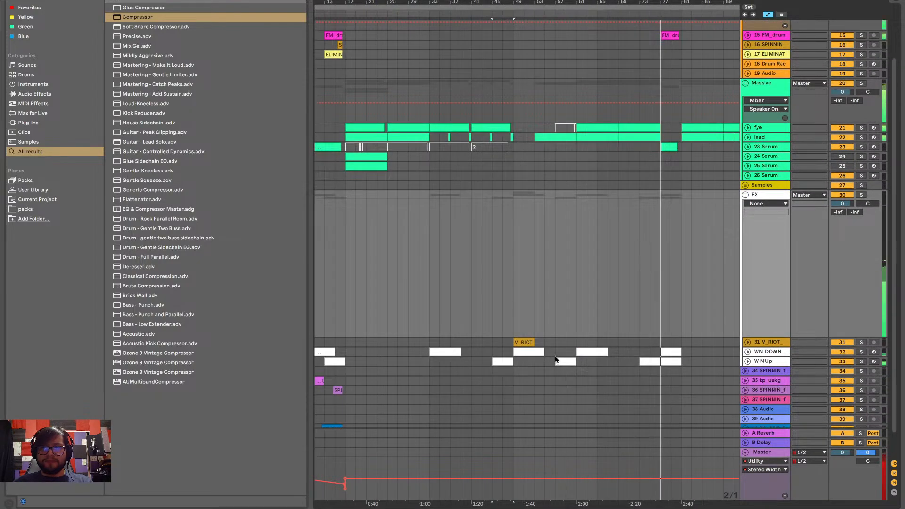
{"action": "scroll", "coordinate": [579, 325], "scroll_direction": "up", "scroll_amount": 3}
{"action": "scroll", "coordinate": [579, 325], "scroll_direction": "right", "scroll_amount": 3}
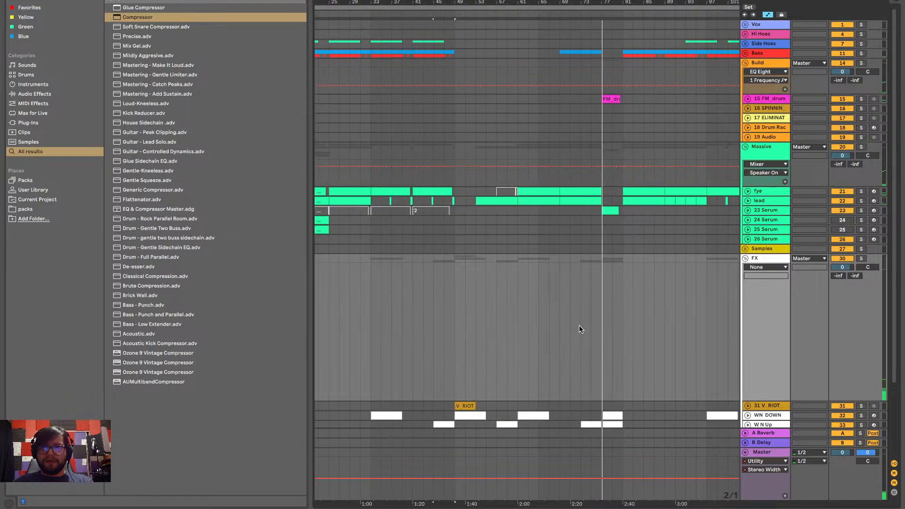
{"action": "scroll", "coordinate": [579, 325], "scroll_direction": "left", "scroll_amount": 4}
{"action": "scroll", "coordinate": [578, 325], "scroll_direction": "down", "scroll_amount": 1}
{"action": "scroll", "coordinate": [579, 325], "scroll_direction": "right", "scroll_amount": 1}
{"action": "scroll", "coordinate": [579, 325], "scroll_direction": "down", "scroll_amount": 1}
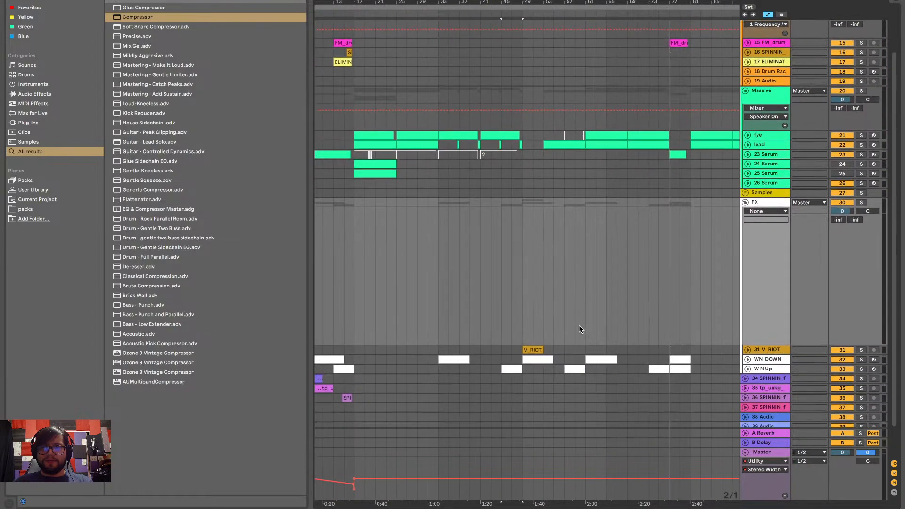
Play the arrangement from bar 45 and review the FX placement through the following sections
{"action": "left_click", "coordinate": [494, 349]}
{"action": "scroll", "coordinate": [493, 348], "scroll_direction": "left", "scroll_amount": 1}
{"action": "scroll", "coordinate": [494, 349], "scroll_direction": "down", "scroll_amount": 1}
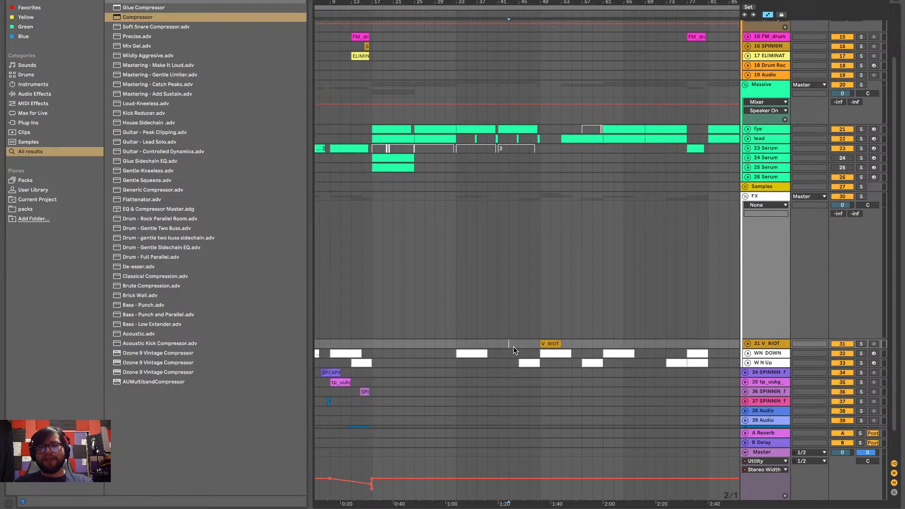
{"action": "key", "text": "space"}
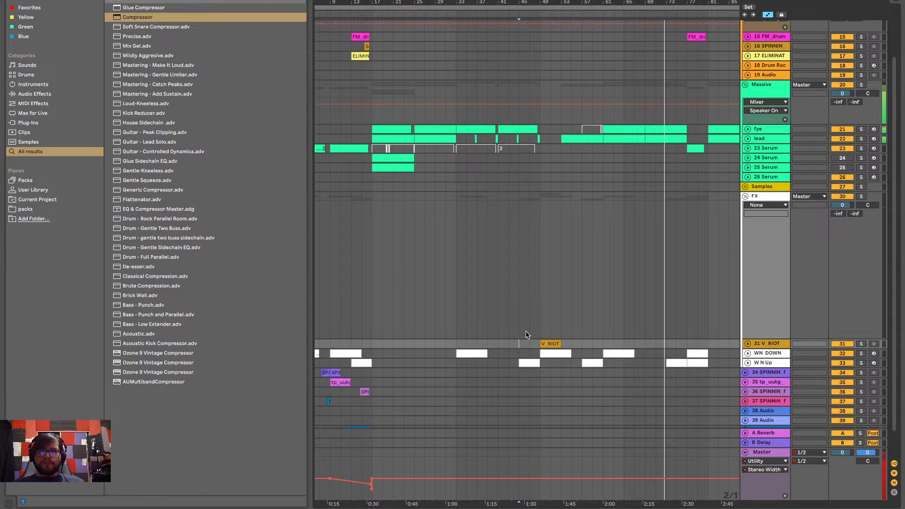
{"action": "scroll", "coordinate": [526, 334], "scroll_direction": "right", "scroll_amount": 5}
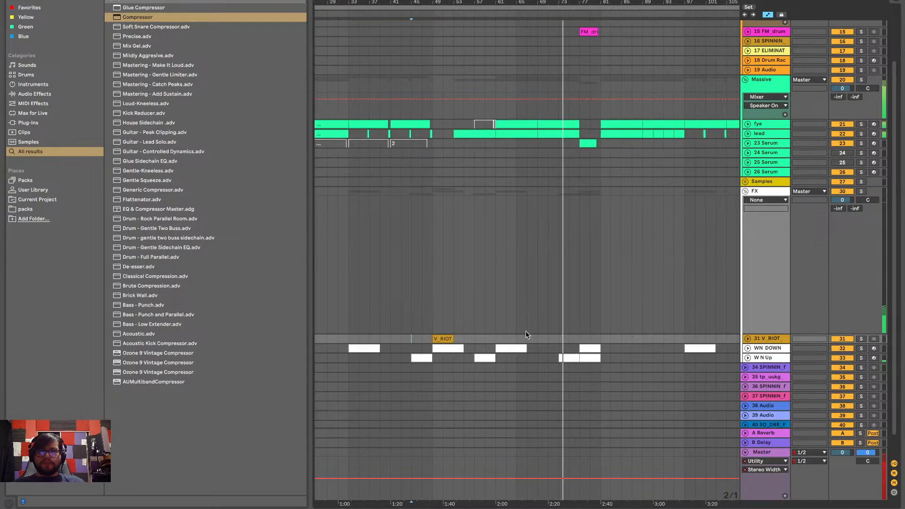
{"action": "scroll", "coordinate": [527, 334], "scroll_direction": "up", "scroll_amount": 3}
{"action": "scroll", "coordinate": [526, 334], "scroll_direction": "right", "scroll_amount": 4}
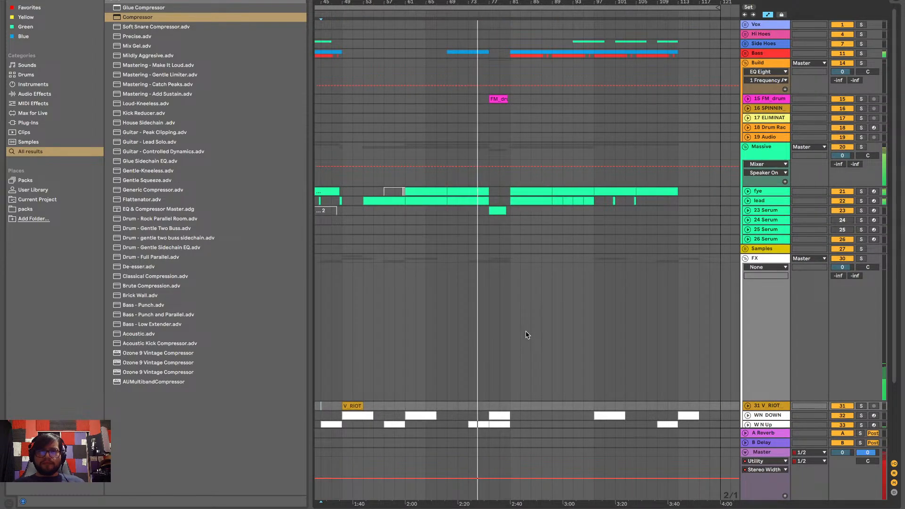
{"action": "scroll", "coordinate": [526, 335], "scroll_direction": "left", "scroll_amount": 2}
{"action": "scroll", "coordinate": [526, 335], "scroll_direction": "left", "scroll_amount": 2}
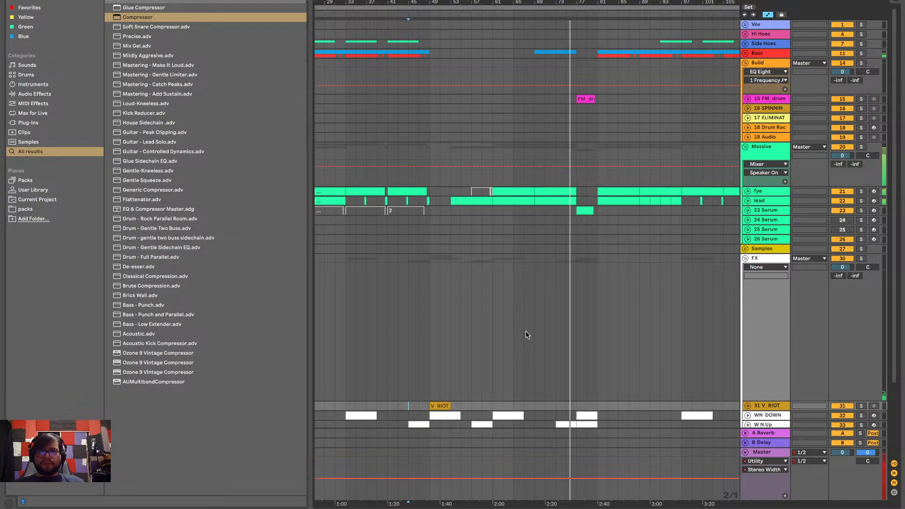
{"action": "scroll", "coordinate": [527, 335], "scroll_direction": "left", "scroll_amount": 5}
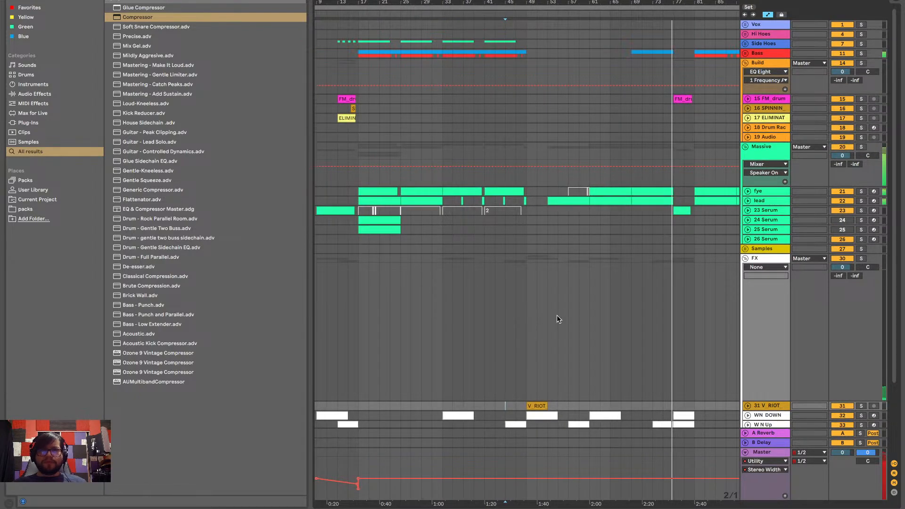
In the Notes to-do list, mark the "Look into my samples" item with ✅, then return to Ableton Live
{"action": "key", "text": "ctrl+Left"}
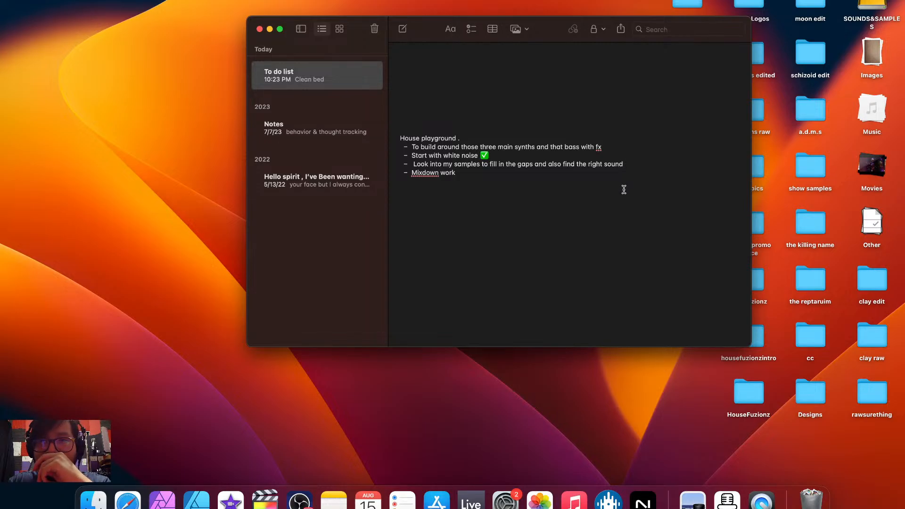
{"action": "key", "text": "ctrl+Right"}
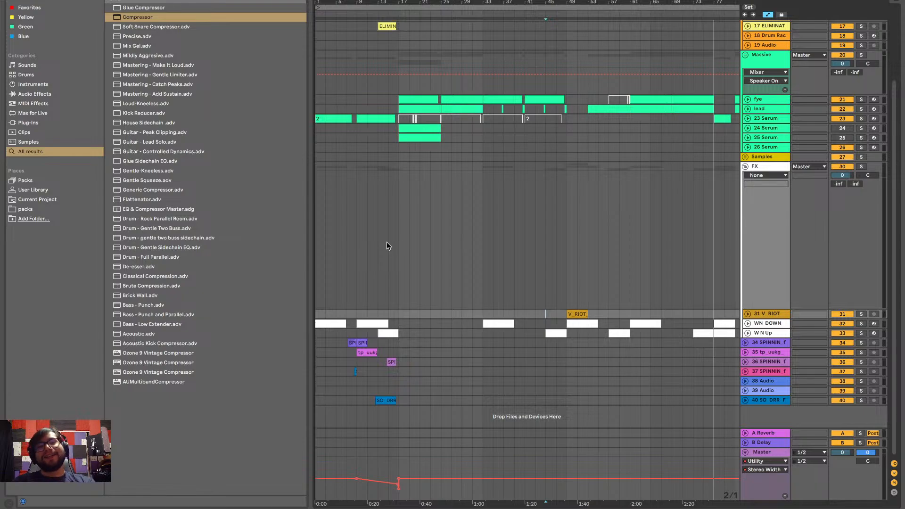
{"action": "key", "text": "ctrl+Left"}
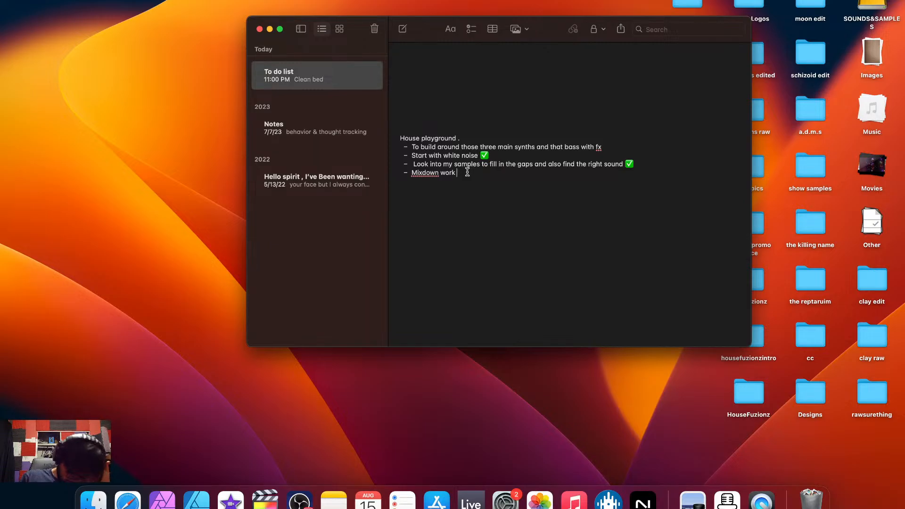
{"action": "key", "text": "ctrl+Right"}
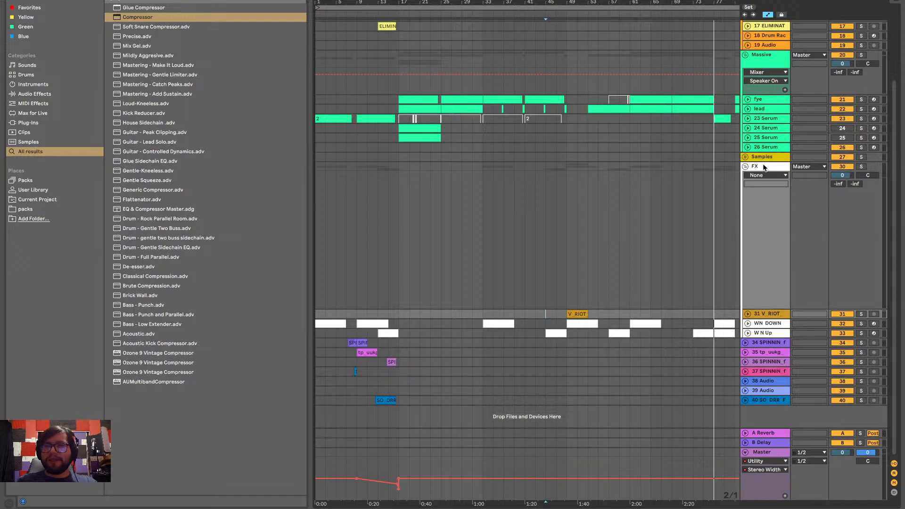
Collapse the FX group and insert a new MIDI track below the 40 SO_DRR_F track
{"action": "left_click", "coordinate": [745, 168]}
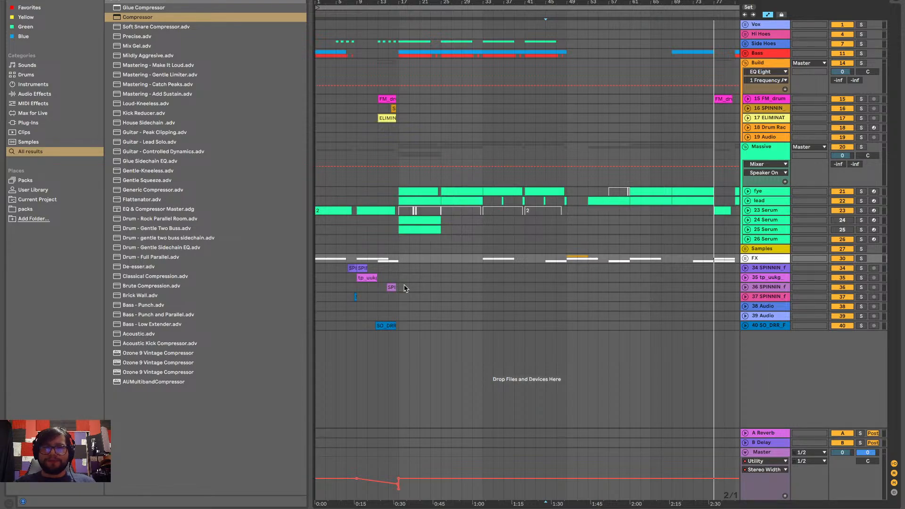
{"action": "right_click", "coordinate": [770, 359]}
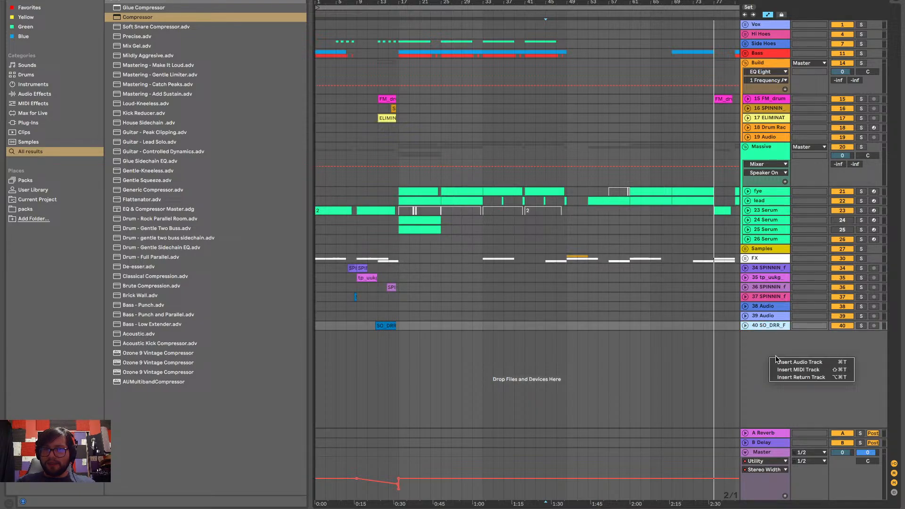
{"action": "left_click", "coordinate": [798, 369]}
Search the browser for "oper" to find the Operator instrument
{"action": "left_click", "coordinate": [105, 0]}
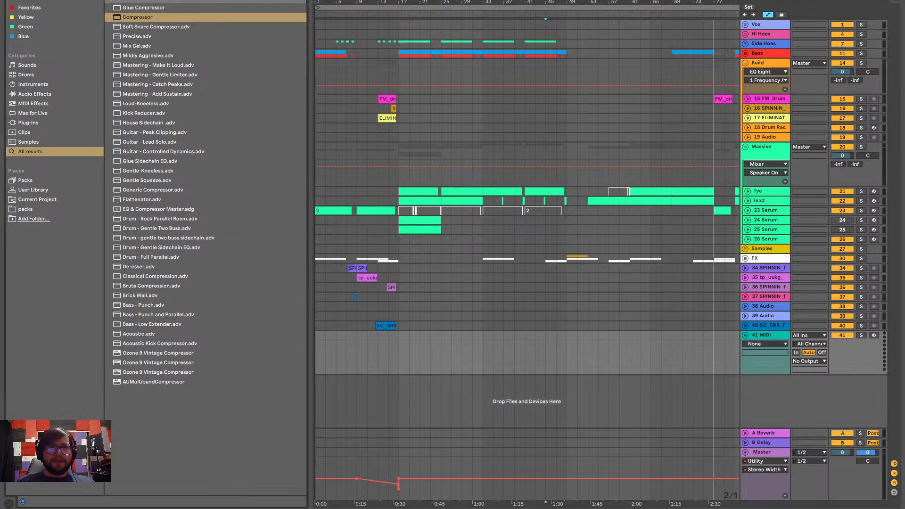
{"action": "key", "text": "BackSpace"}
{"action": "type", "text": "oper"}
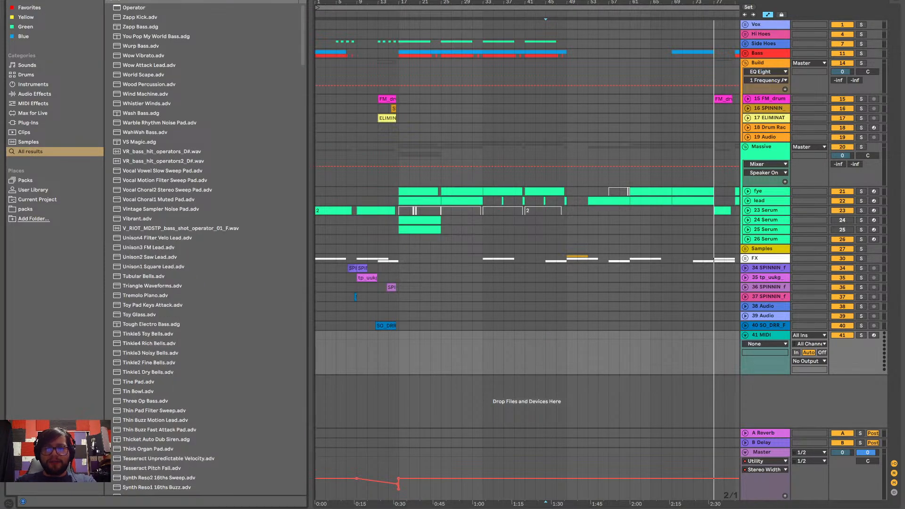
Load the Operator instrument onto the new MIDI track 41
{"action": "left_click", "coordinate": [140, 8]}
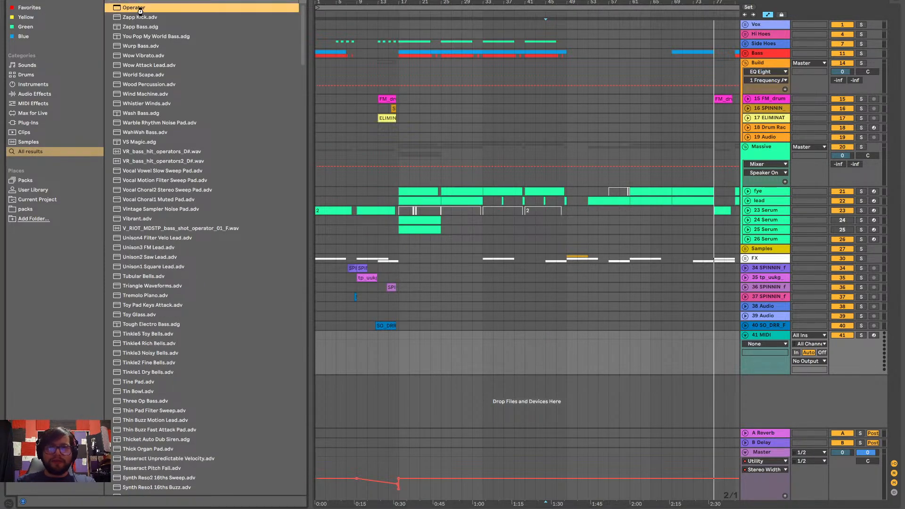
{"action": "left_click_drag", "start_coordinate": [674, 434], "coordinate": [700, 380]}
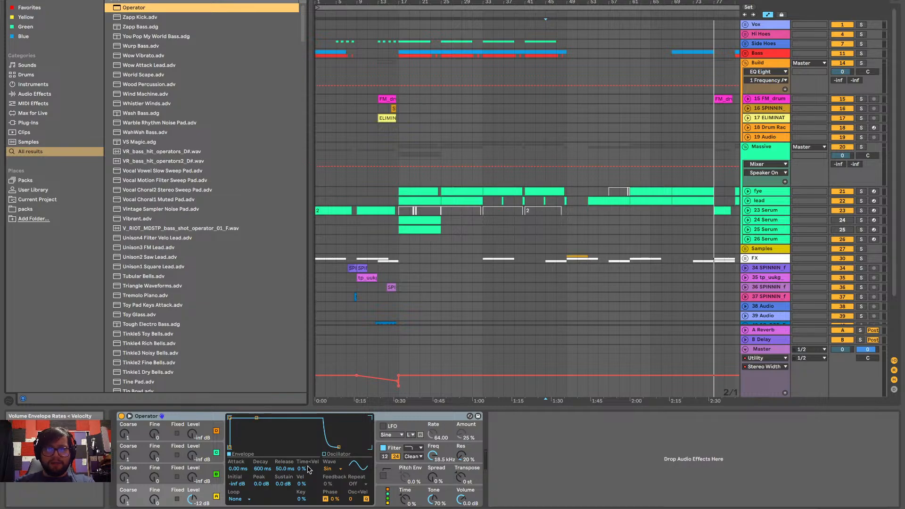
{"action": "scroll", "coordinate": [406, 284], "scroll_direction": "down", "scroll_amount": 3}
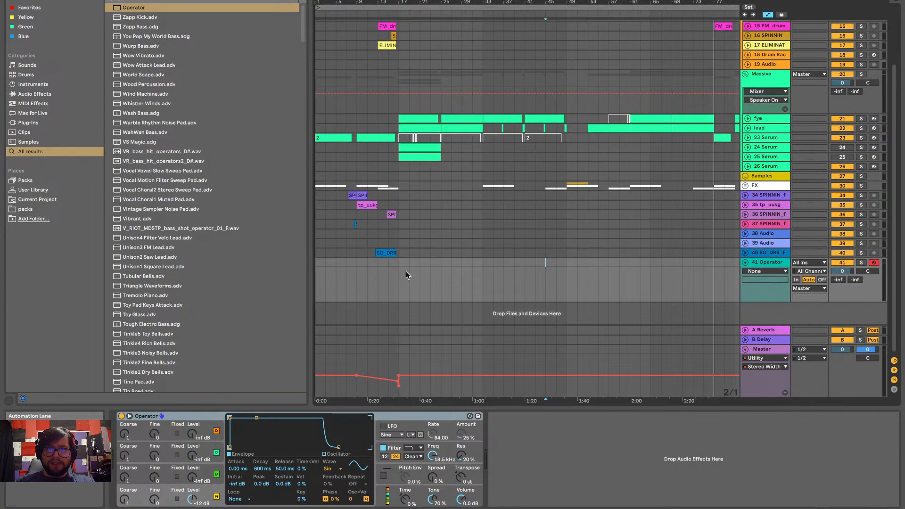
Create an empty eight-bar MIDI clip on the Operator track from bar 9 to bar 17
{"action": "left_click", "coordinate": [352, 263]}
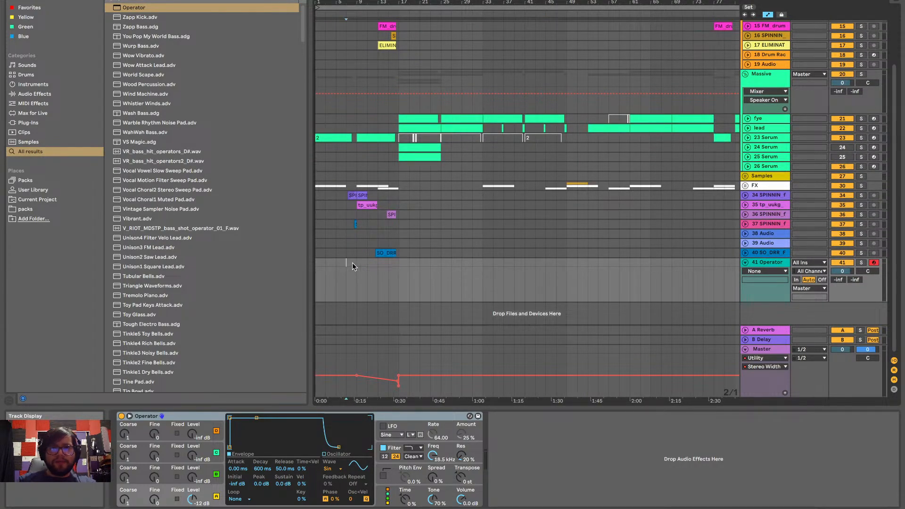
{"action": "left_click_drag", "start_coordinate": [356, 263], "coordinate": [399, 262]}
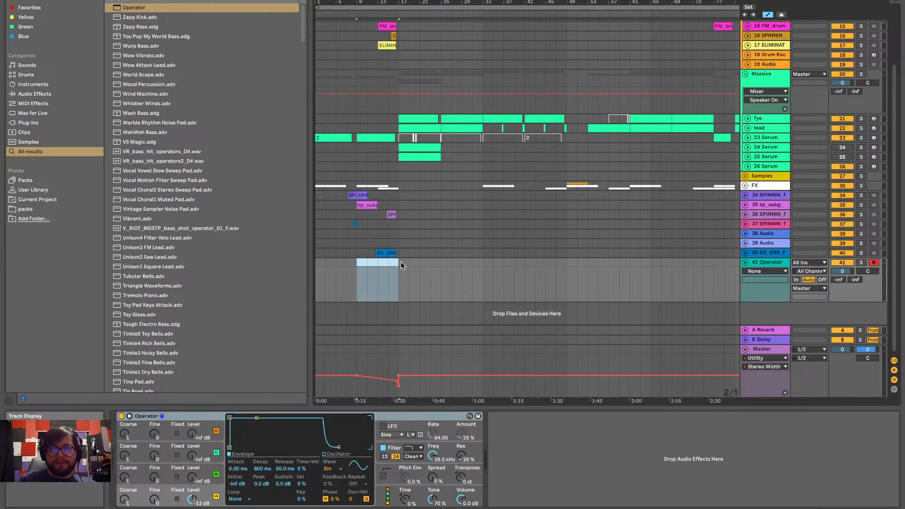
{"action": "key", "text": "ctrl+shift+m"}
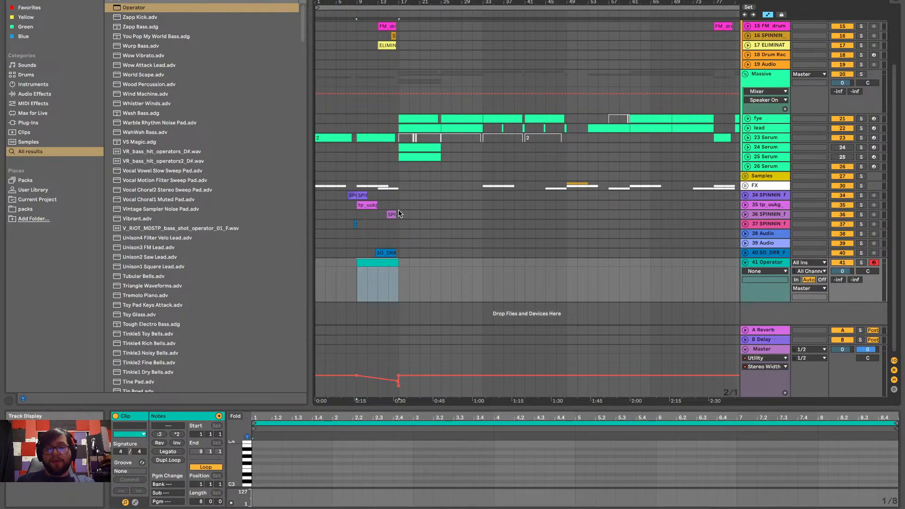
Enlarge the note editor, audition G#3 and add a short G#3 note at the start of the clip
{"action": "left_click_drag", "start_coordinate": [383, 408], "coordinate": [380, 190]}
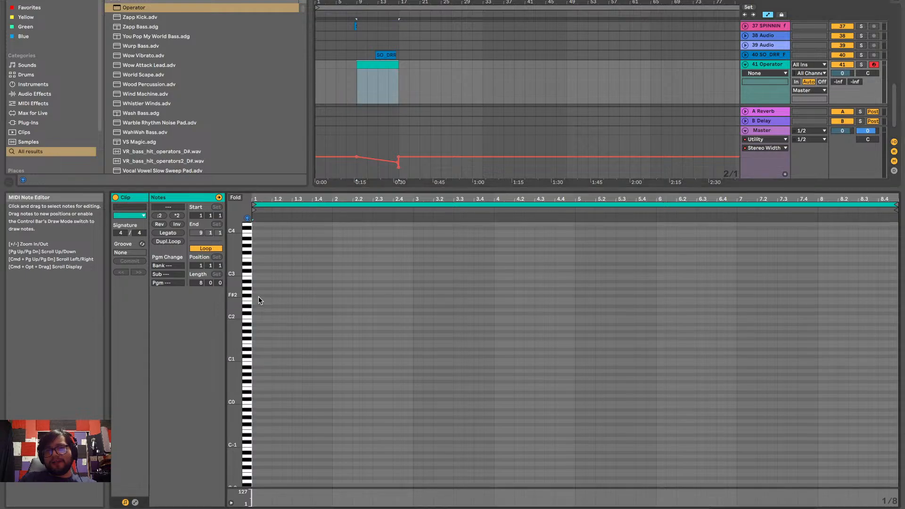
{"action": "scroll", "coordinate": [258, 296], "scroll_direction": "up", "scroll_amount": 1}
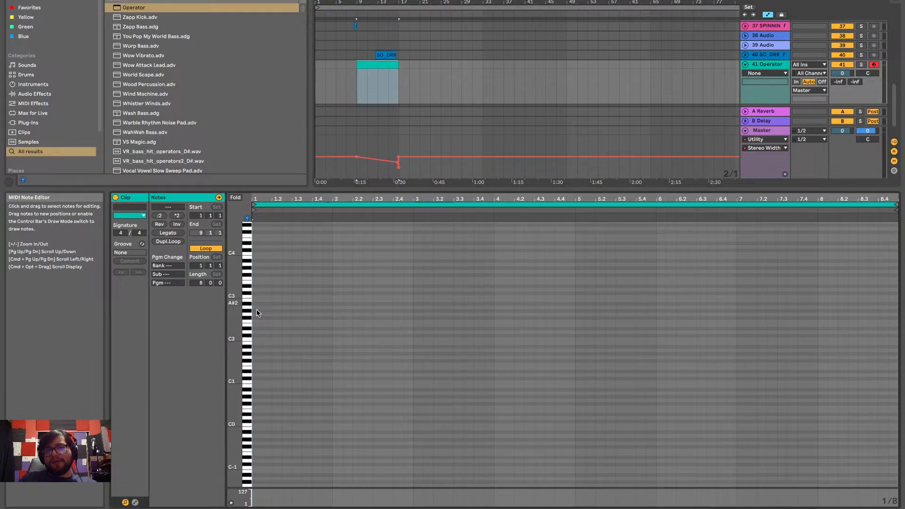
{"action": "left_click", "coordinate": [250, 269]}
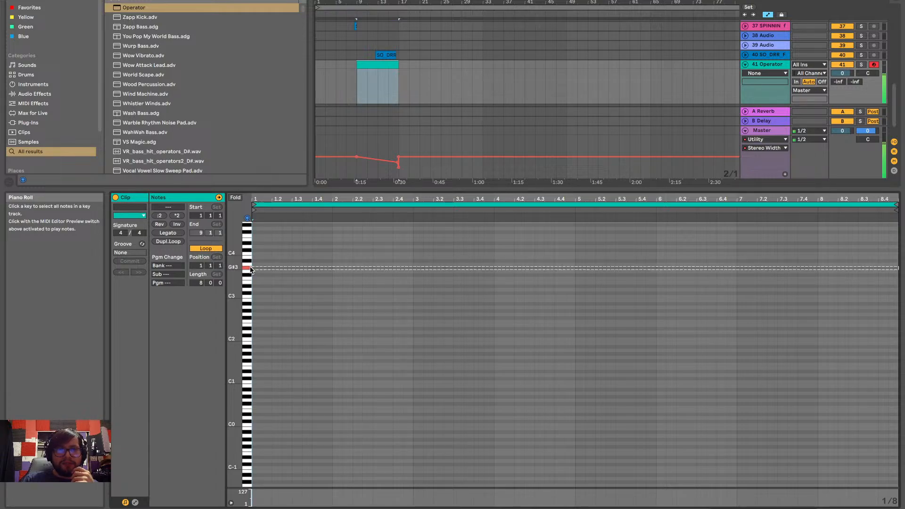
{"action": "left_click", "coordinate": [251, 267]}
{"action": "left_click", "coordinate": [250, 268]}
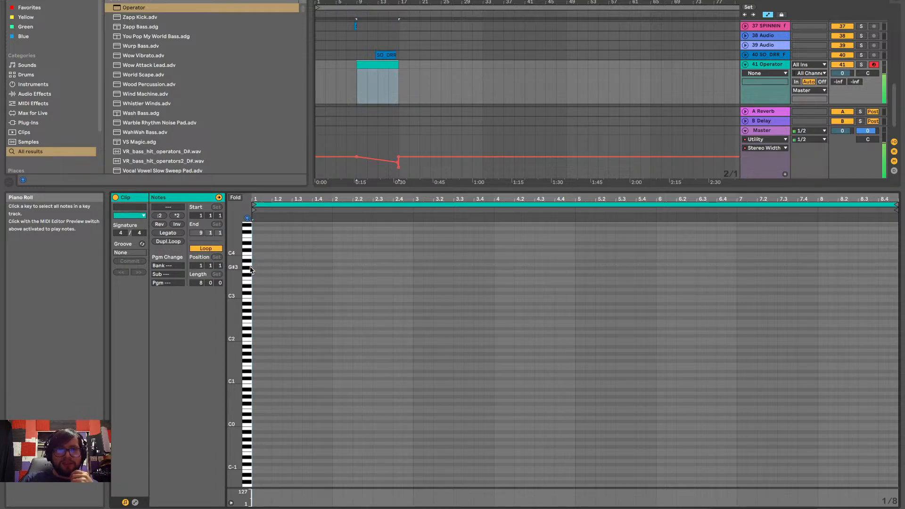
{"action": "scroll", "coordinate": [259, 262], "scroll_direction": "up", "scroll_amount": 3}
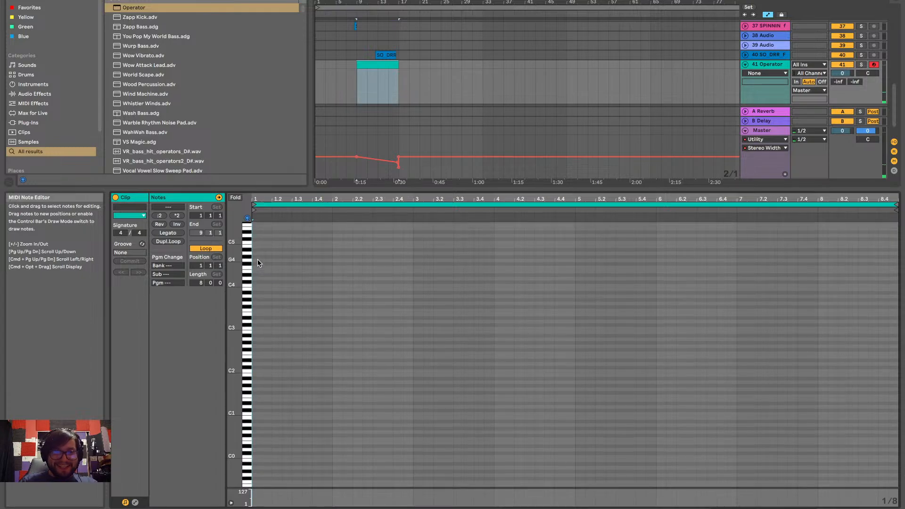
{"action": "left_click", "coordinate": [245, 300]}
{"action": "double_click", "coordinate": [254, 300]}
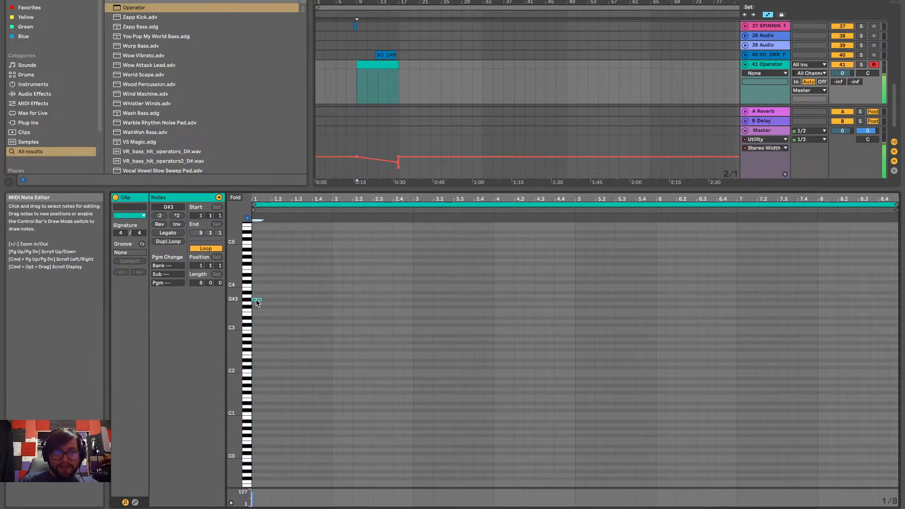
Try the note in different octaves between G#0 and G#3 and settle it on G#2
{"action": "key", "text": "shift+Down"}
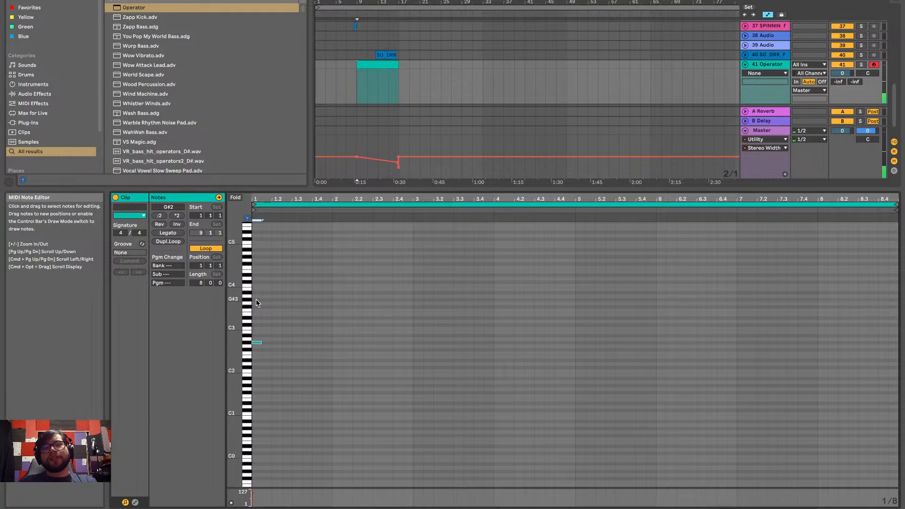
{"action": "key", "text": "shift+Up"}
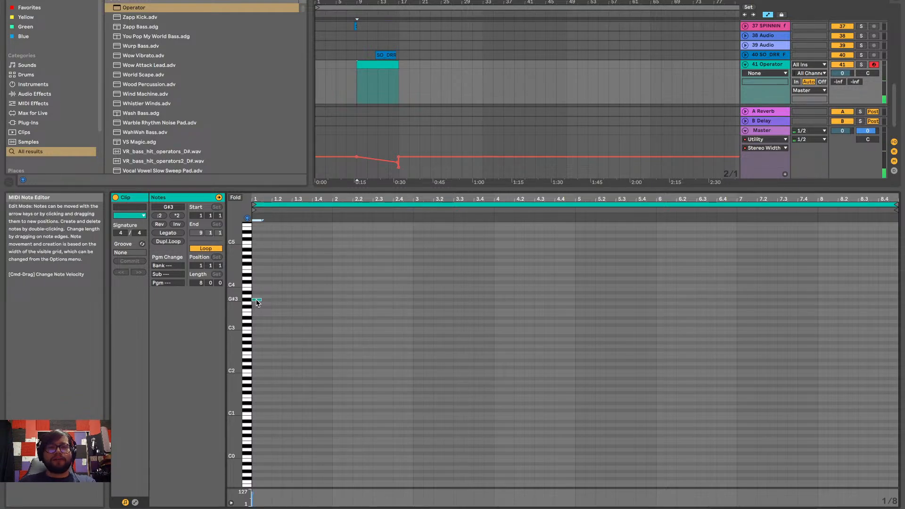
{"action": "key", "text": "shift+Down"}
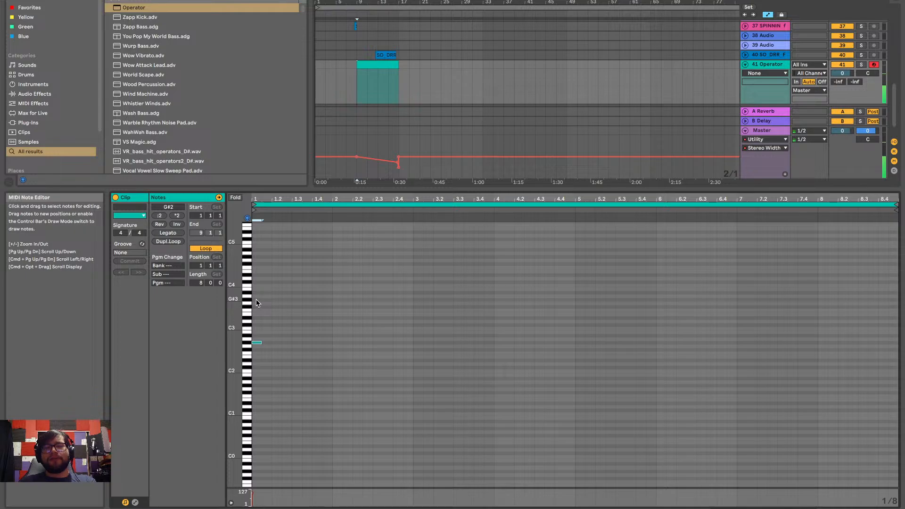
{"action": "left_click", "coordinate": [246, 344]}
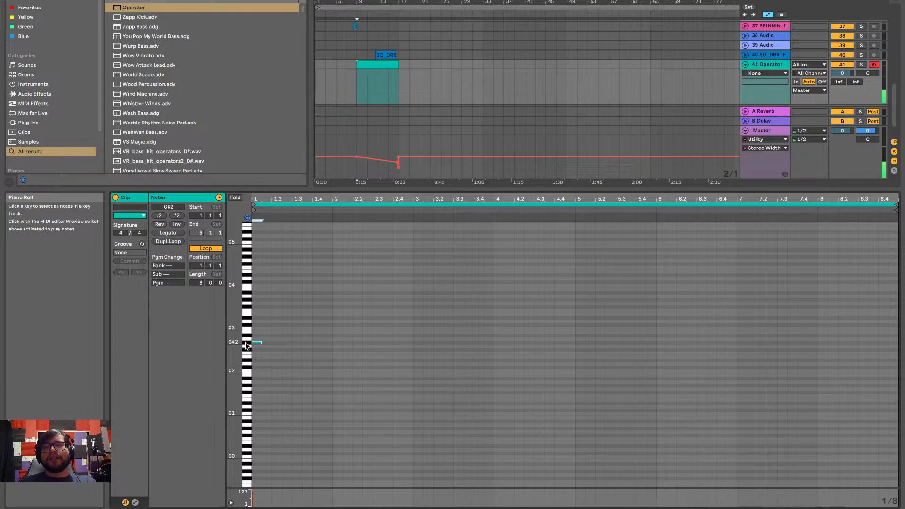
{"action": "key", "text": "shift+Down"}
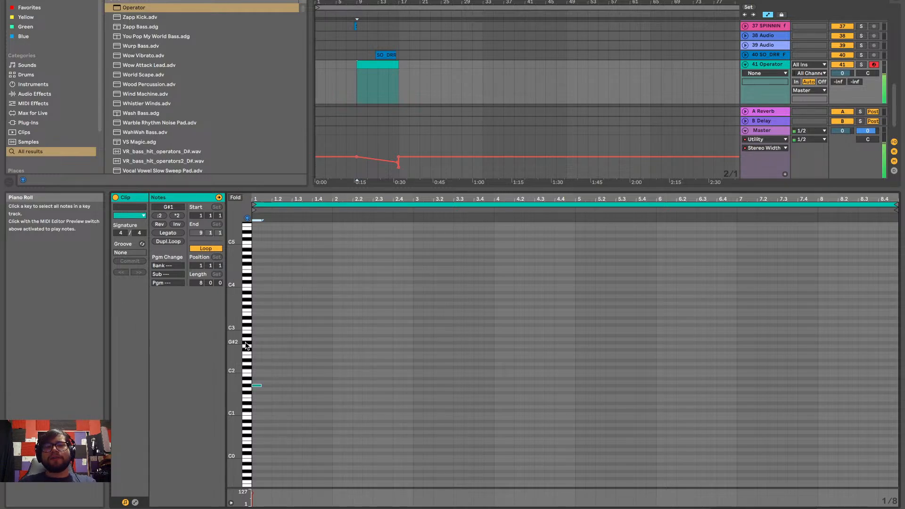
{"action": "left_click", "coordinate": [245, 385]}
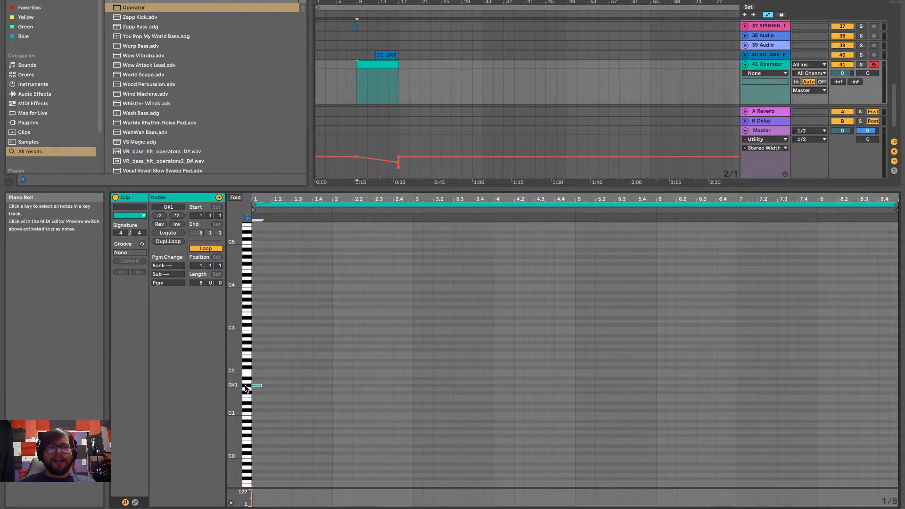
{"action": "key", "text": "shift+Down"}
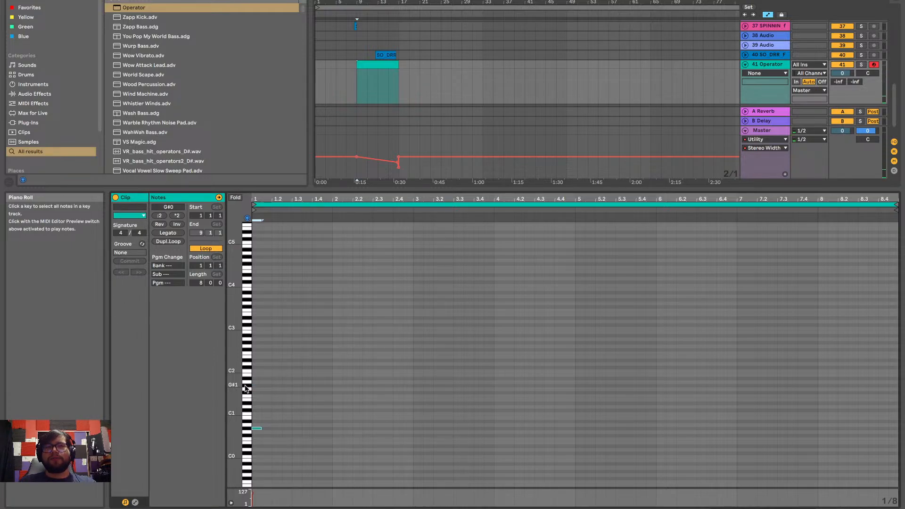
{"action": "key", "text": "shift+Up"}
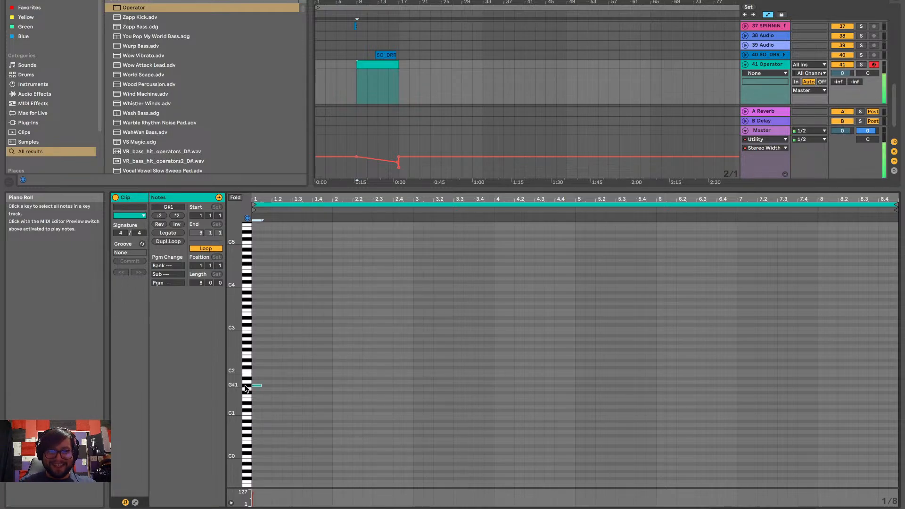
{"action": "key", "text": "shift+Up"}
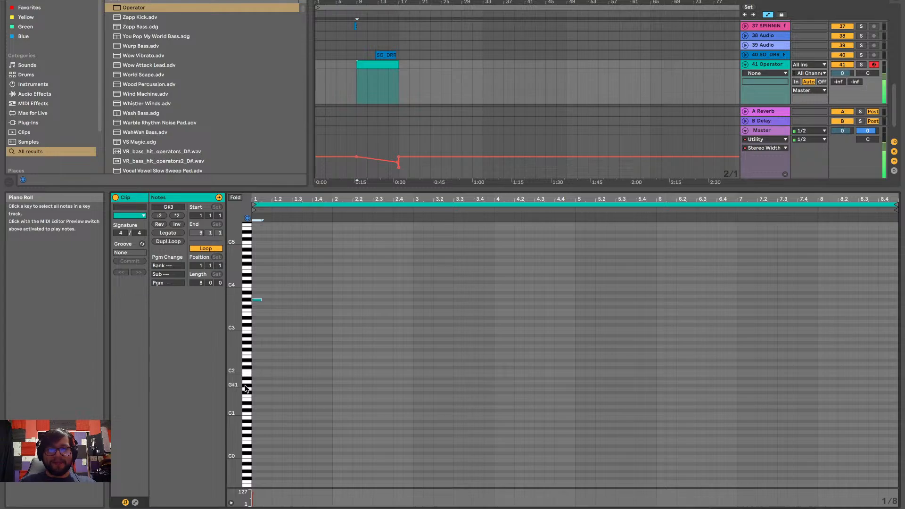
{"action": "key", "text": "shift+Down"}
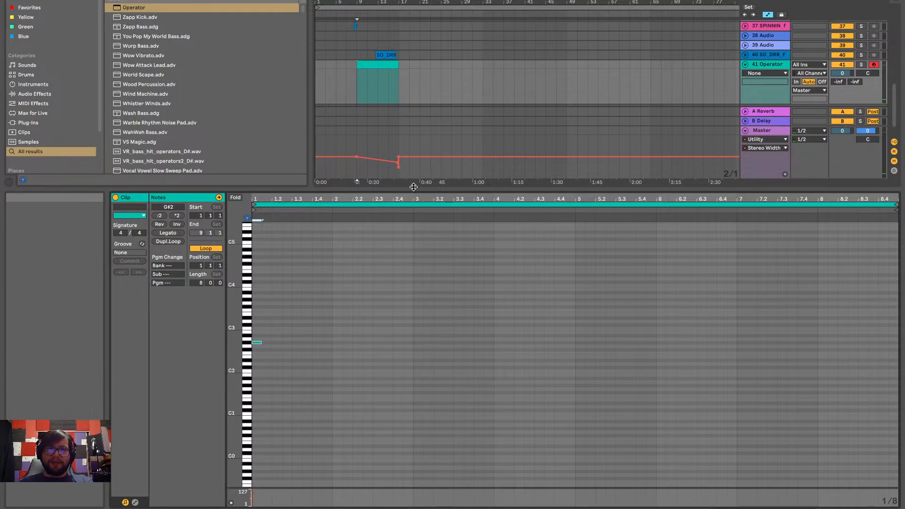
Shrink the note editor and apply Legato so the G#2 note fills the whole clip
{"action": "left_click_drag", "start_coordinate": [413, 188], "coordinate": [413, 312]}
{"action": "left_click", "coordinate": [386, 166]}
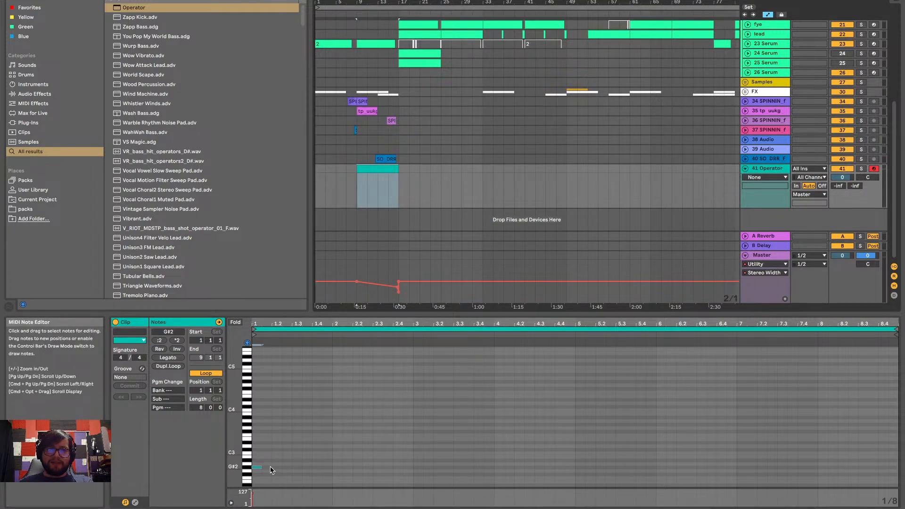
{"action": "left_click", "coordinate": [168, 357]}
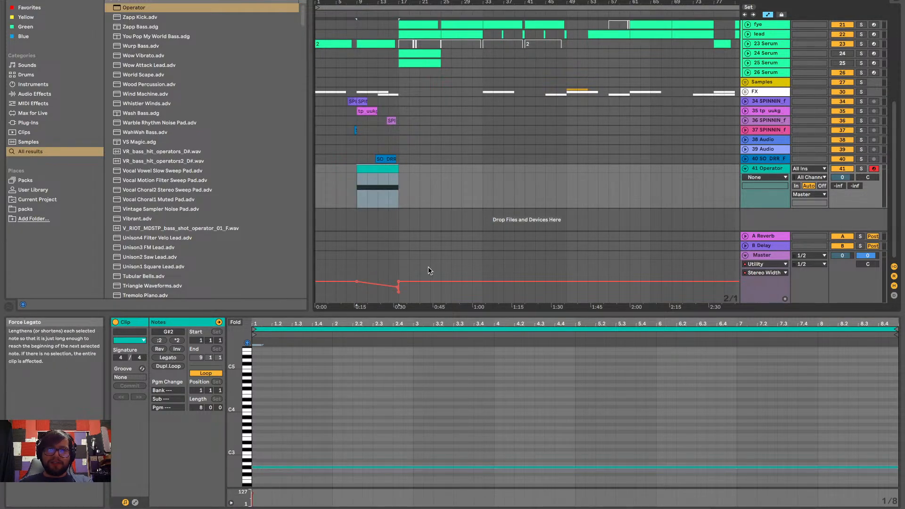
Show Operator's Transpose automation on track 41 and make the track's lane taller
{"action": "left_click", "coordinate": [784, 178]}
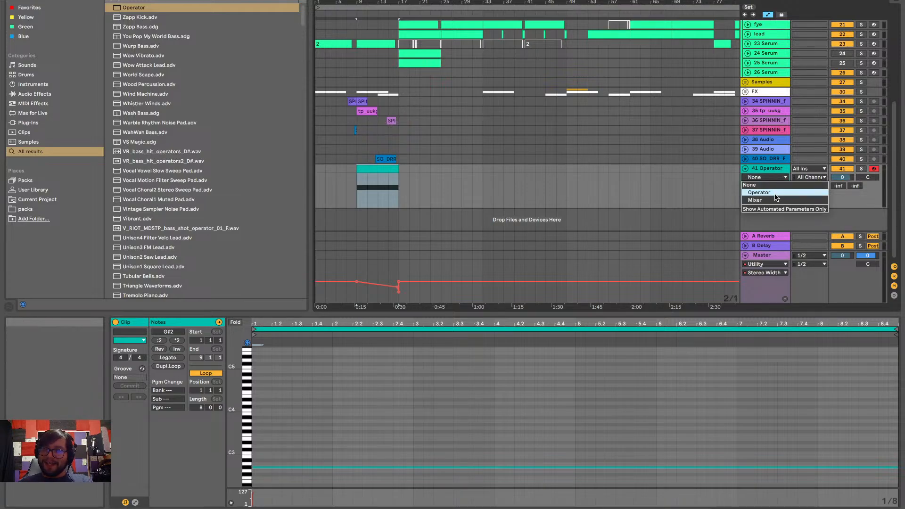
{"action": "left_click", "coordinate": [776, 193]}
{"action": "left_click", "coordinate": [776, 186]}
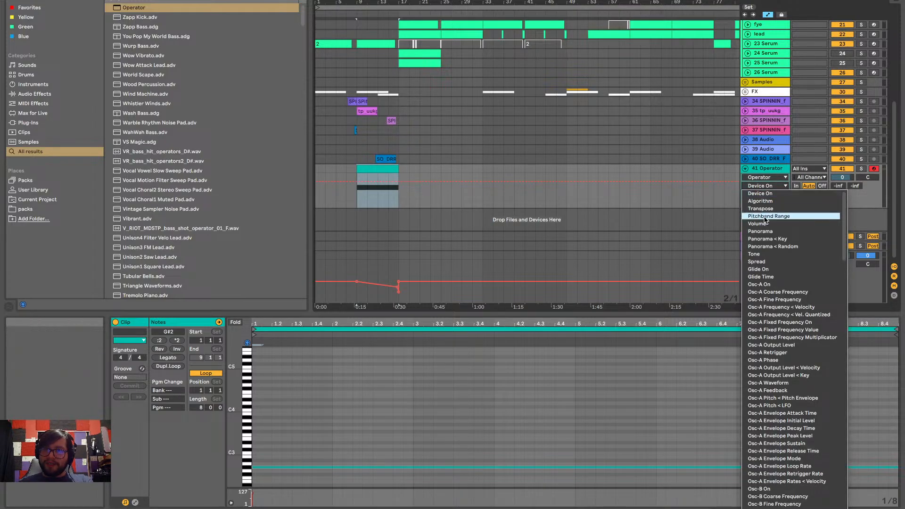
{"action": "left_click", "coordinate": [774, 208]}
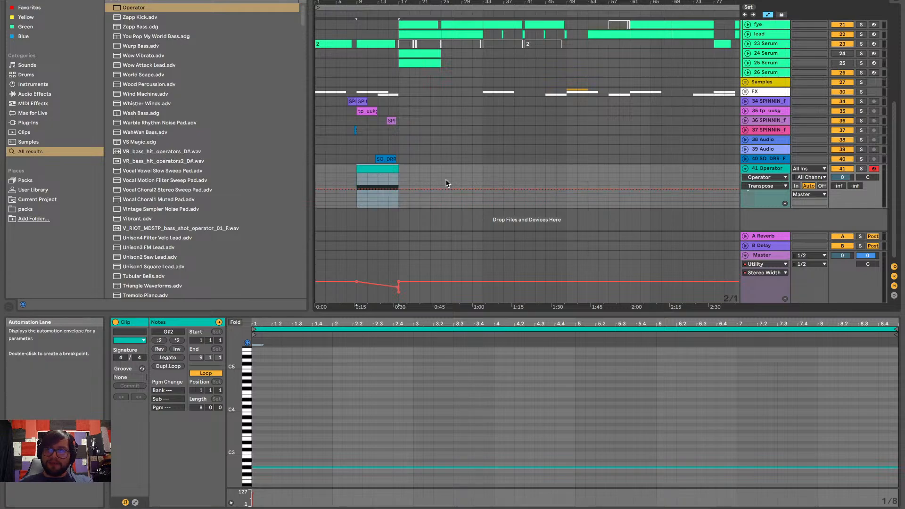
{"action": "left_click_drag", "start_coordinate": [773, 208], "coordinate": [760, 408]}
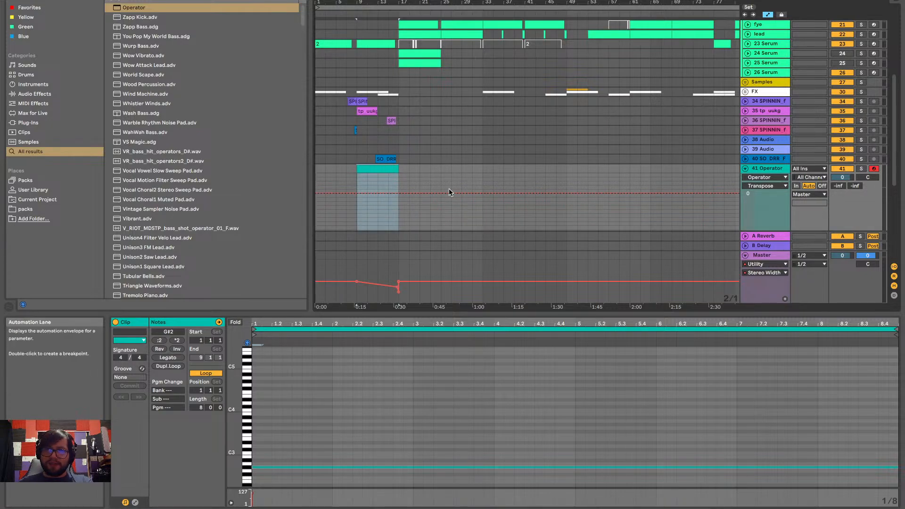
Add a Transpose breakpoint at 0 st at the clip's start at bar 9 and hide the note editor
{"action": "scroll", "coordinate": [443, 195], "scroll_direction": "down", "scroll_amount": 3}
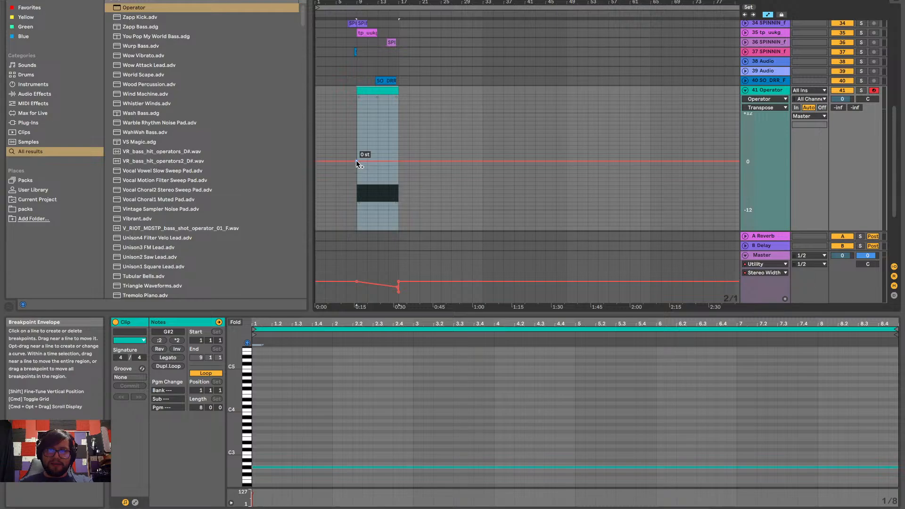
{"action": "left_click", "coordinate": [356, 161]}
{"action": "scroll", "coordinate": [385, 171], "scroll_direction": "up", "scroll_amount": 5}
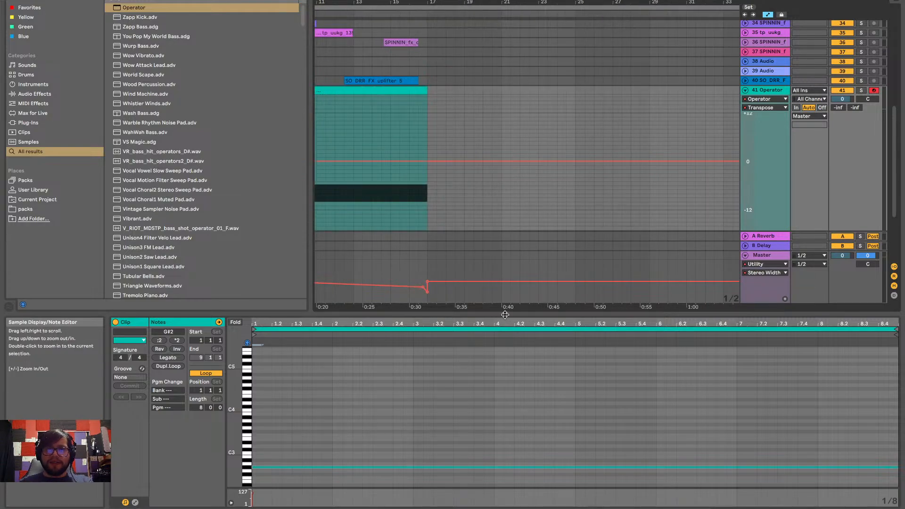
{"action": "key", "text": "ctrl+alt+l"}
{"action": "left_click_drag", "start_coordinate": [455, 179], "coordinate": [491, 179]}
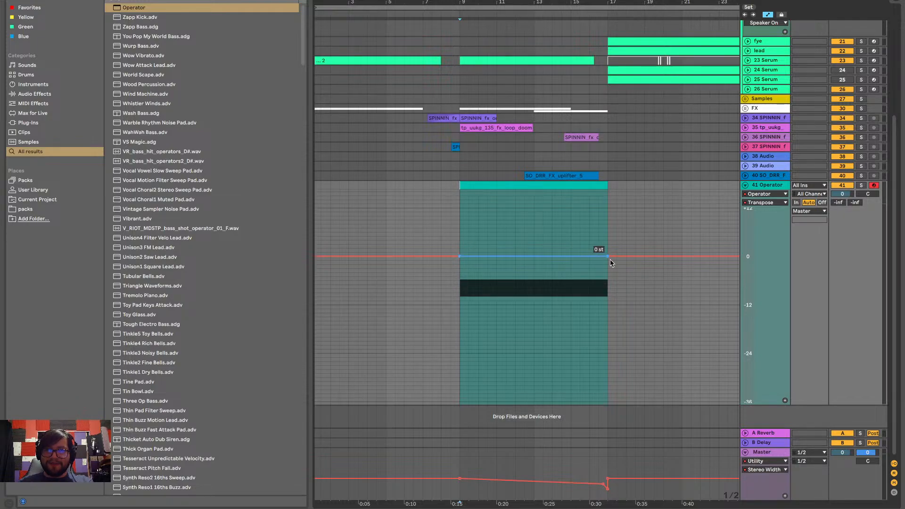
{"action": "scroll", "coordinate": [609, 293], "scroll_direction": "right", "scroll_amount": 1}
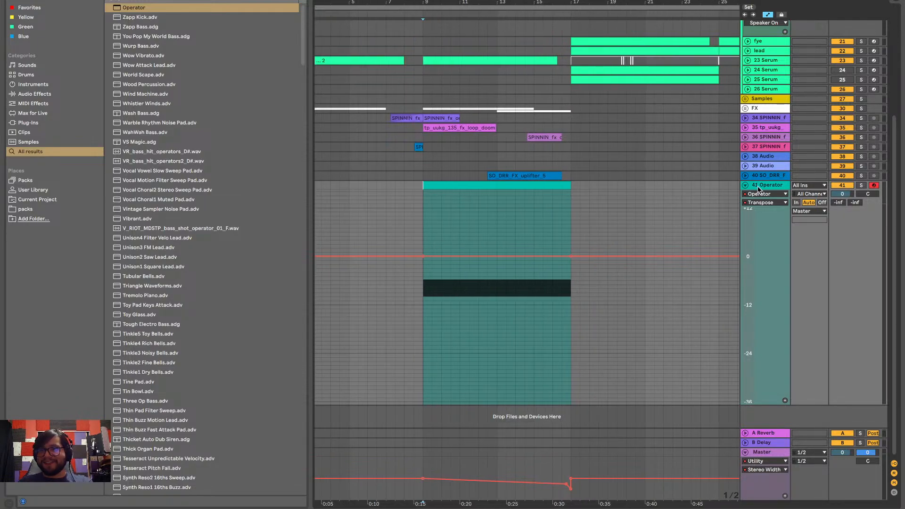
{"action": "left_click", "coordinate": [757, 193]}
{"action": "left_click", "coordinate": [755, 210]}
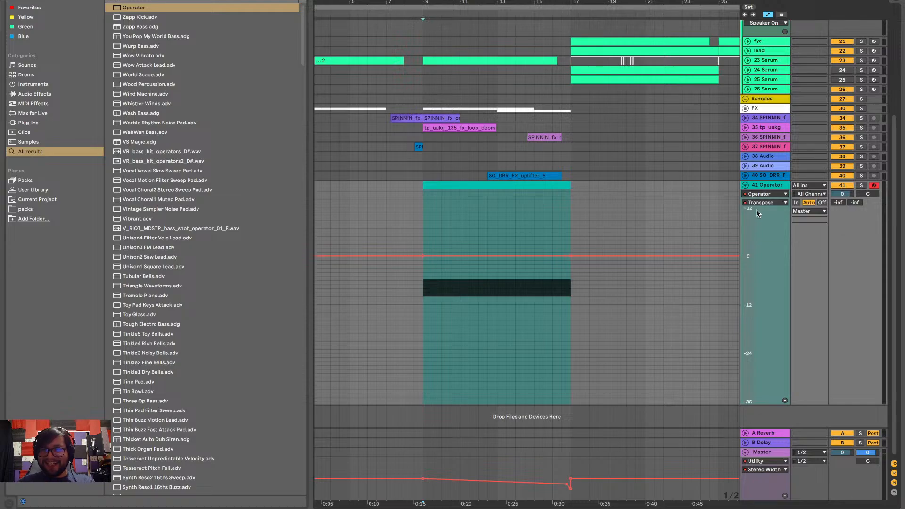
{"action": "left_click", "coordinate": [770, 202]}
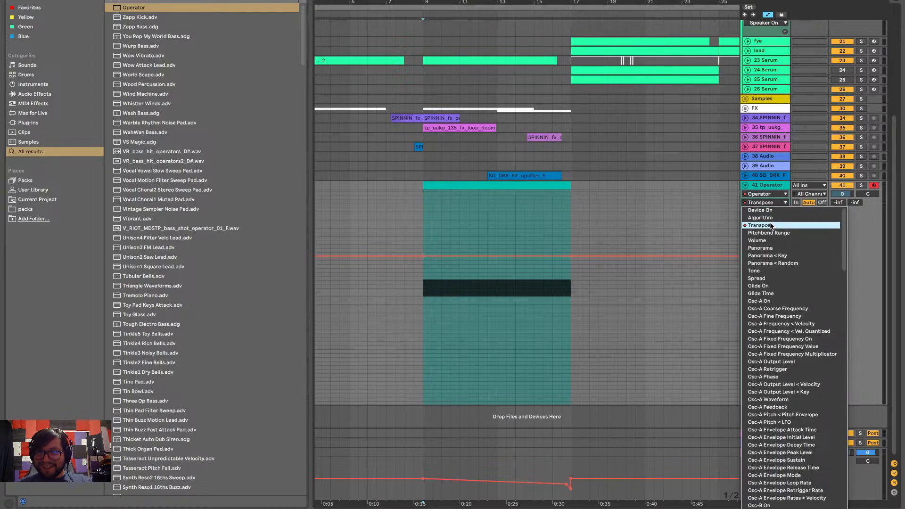
{"action": "left_click", "coordinate": [757, 240]}
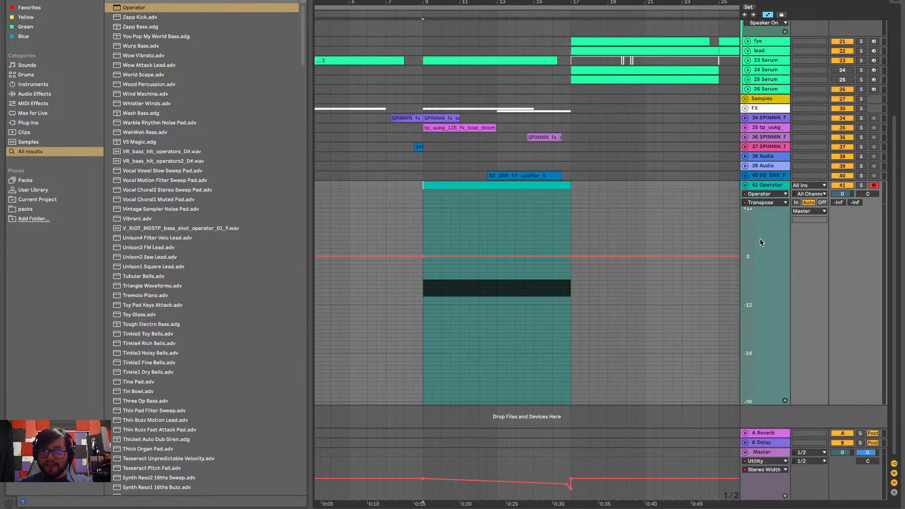
Show Operator's Volume automation on track 41 and pull it down to its minimum between bars 17 and 25
{"action": "left_click_drag", "start_coordinate": [569, 258], "coordinate": [718, 231]}
{"action": "left_click", "coordinate": [698, 234]}
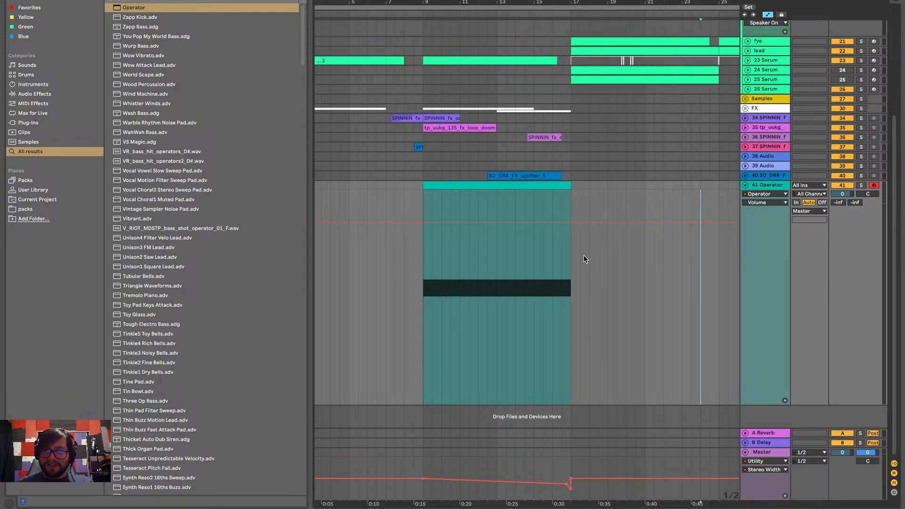
{"action": "left_click_drag", "start_coordinate": [570, 257], "coordinate": [718, 253]}
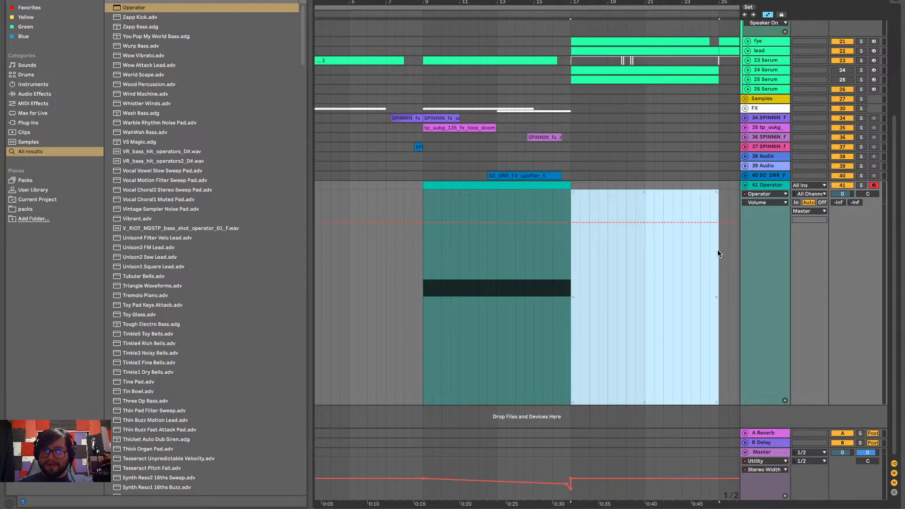
{"action": "left_click_drag", "start_coordinate": [661, 228], "coordinate": [661, 403]}
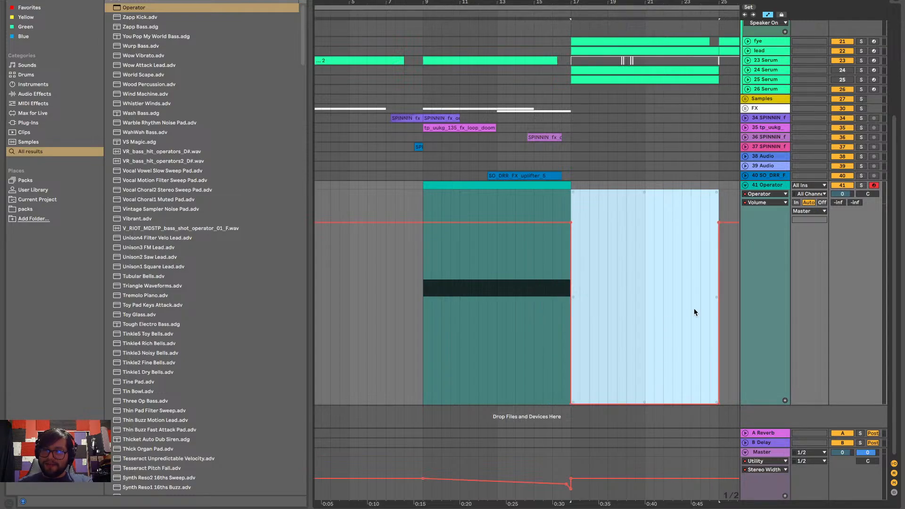
{"action": "left_click", "coordinate": [404, 314]}
{"action": "left_click", "coordinate": [415, 313]}
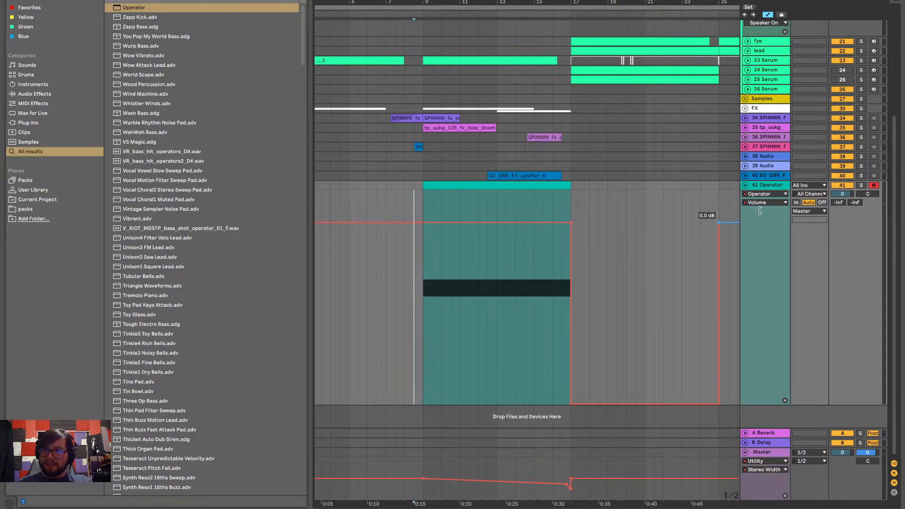
Return to Operator's Transpose automation, ramp it down to -12 st at bar 17 and play the result
{"action": "left_click", "coordinate": [778, 195]}
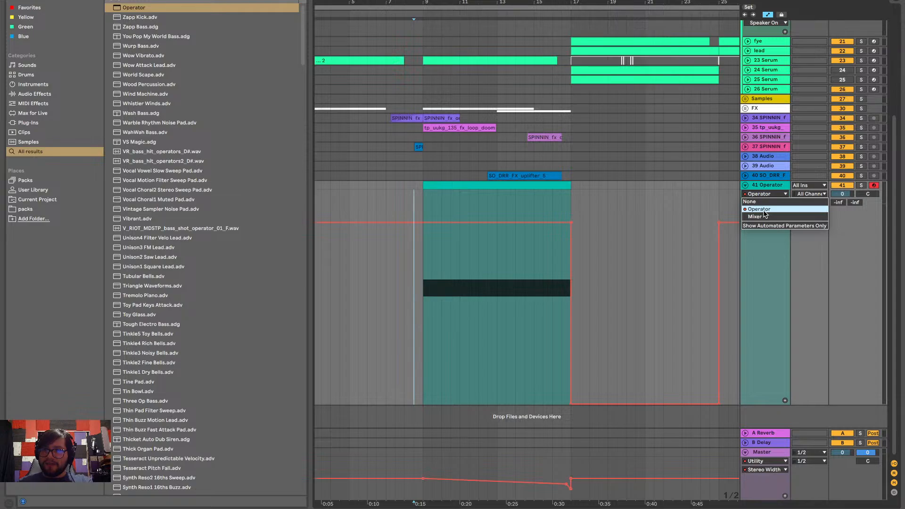
{"action": "left_click", "coordinate": [764, 210]}
{"action": "left_click", "coordinate": [764, 203]}
{"action": "left_click", "coordinate": [765, 229]}
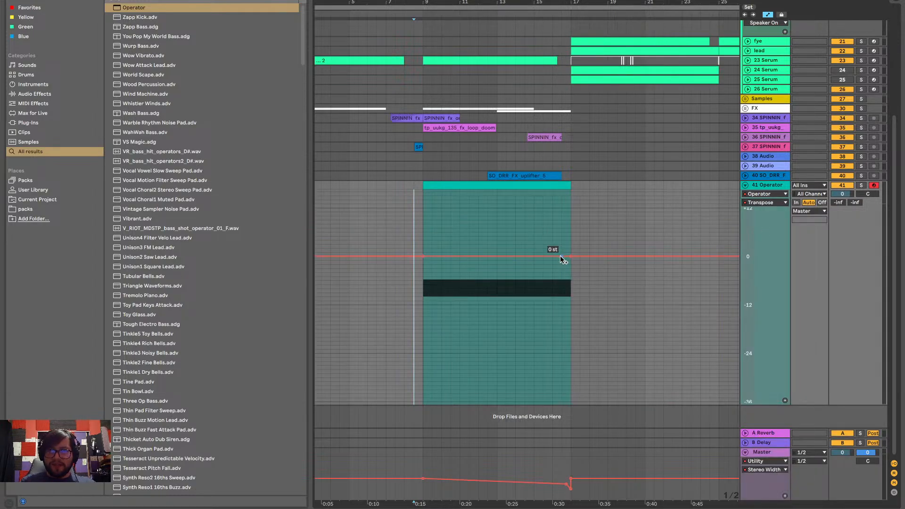
{"action": "mouse_move", "coordinate": [564, 258]}
{"action": "left_mouse_down"}
{"action": "mouse_move", "coordinate": [570, 333]}
{"action": "mouse_move", "coordinate": [570, 307]}
{"action": "left_mouse_up"}
{"action": "key", "text": "space"}
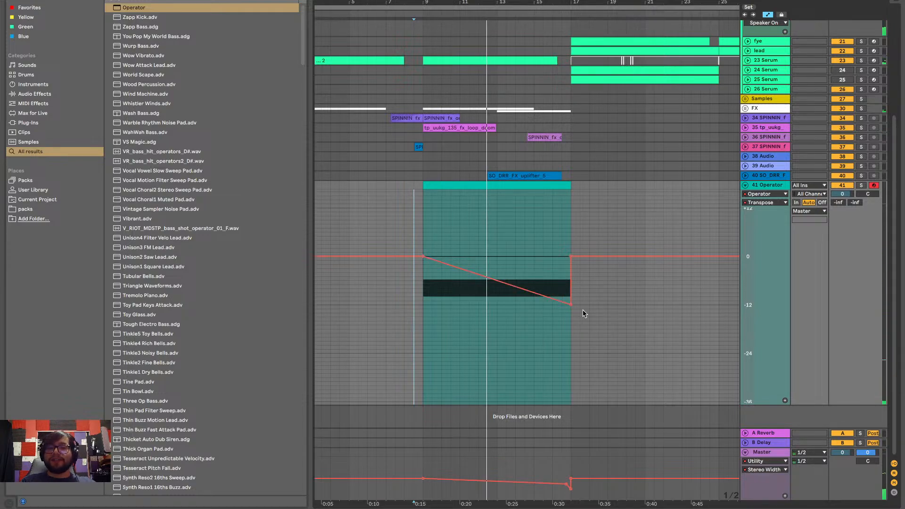
Lower the Transpose breakpoint at bar 17 to -34 st and play the build-up with track 41 muted
{"action": "left_click_drag", "start_coordinate": [568, 302], "coordinate": [571, 393]}
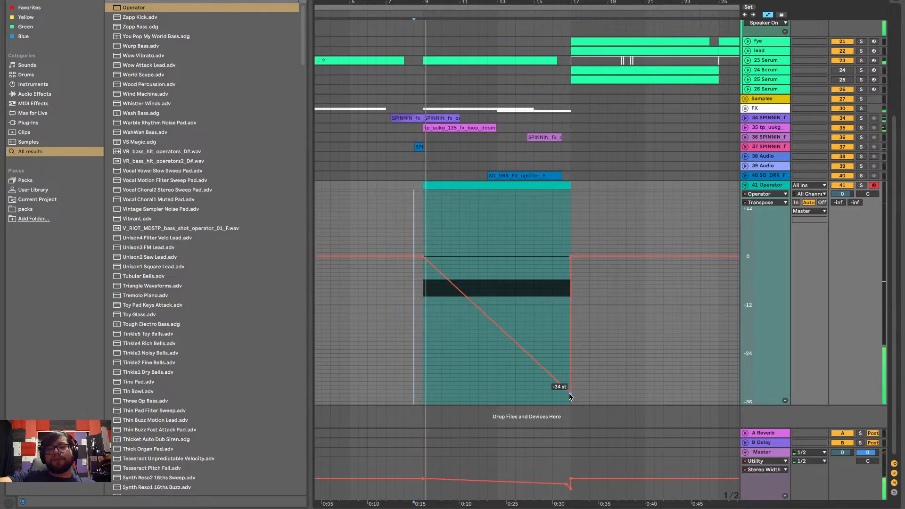
{"action": "left_click", "coordinate": [847, 186]}
{"action": "key", "text": "space"}
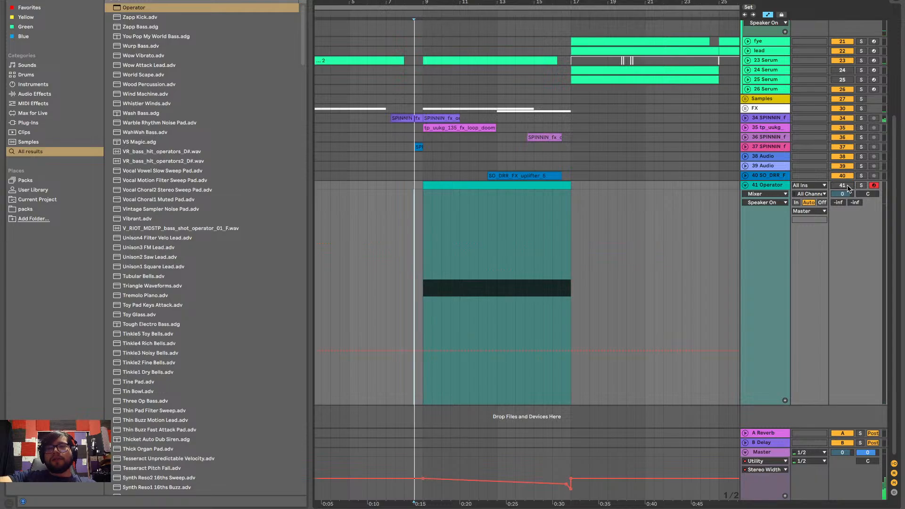
{"action": "key", "text": "space"}
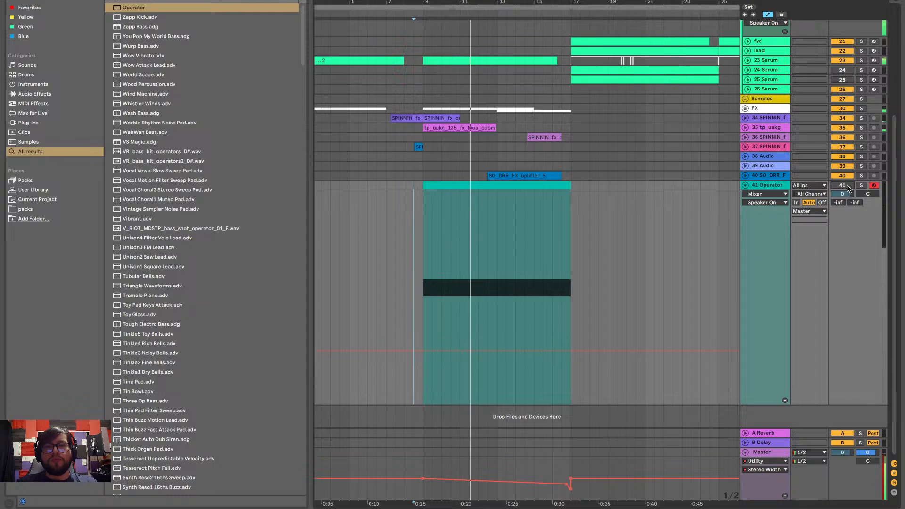
{"action": "key", "text": "space"}
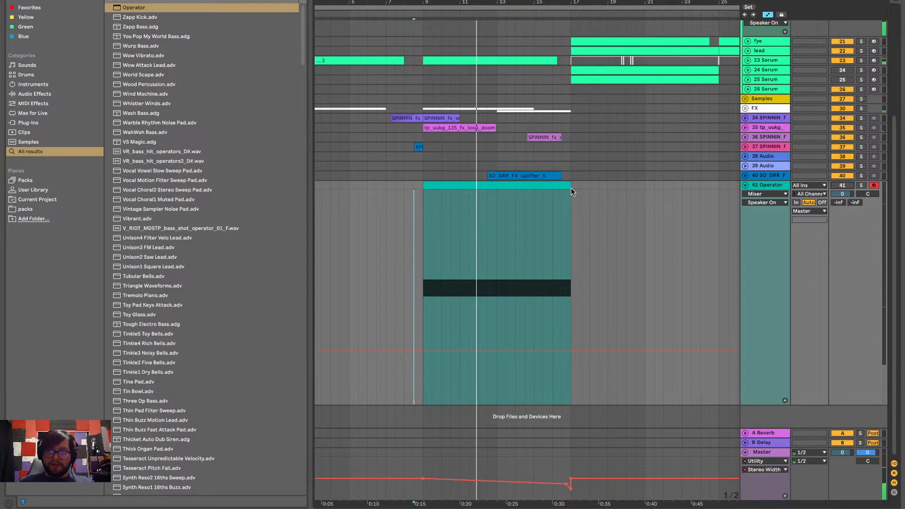
Shorten the Operator clip to end at bar 13 and show its Transpose automation in a separate lane
{"action": "left_click_drag", "start_coordinate": [570, 186], "coordinate": [494, 208]}
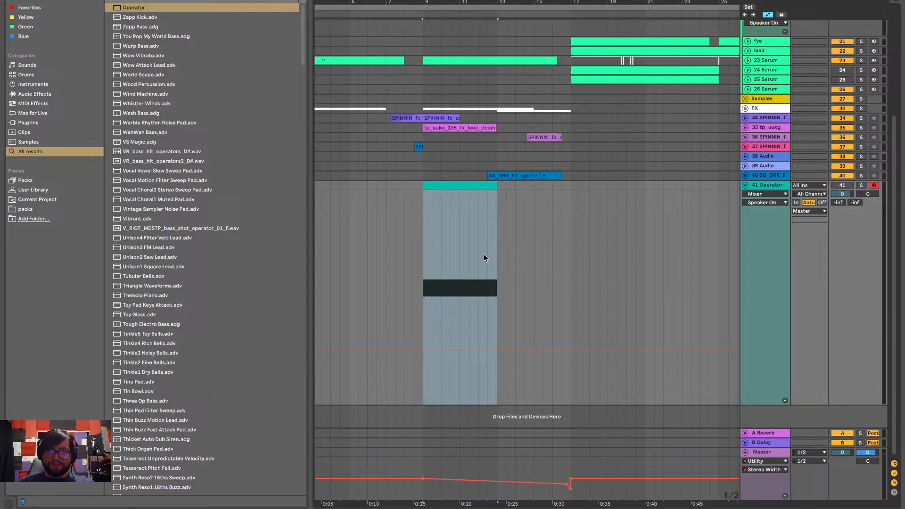
{"action": "left_click", "coordinate": [773, 202]}
{"action": "left_click", "coordinate": [773, 199]}
{"action": "left_click", "coordinate": [774, 196]}
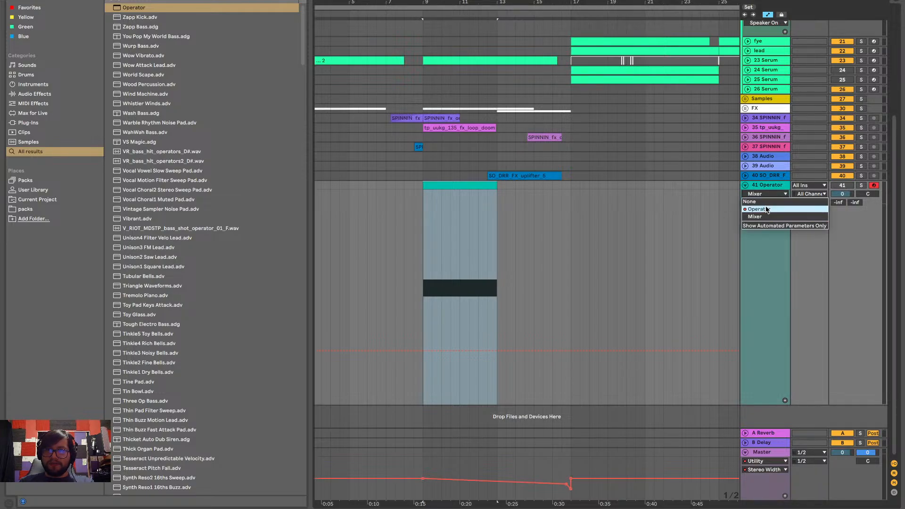
{"action": "left_click", "coordinate": [765, 204]}
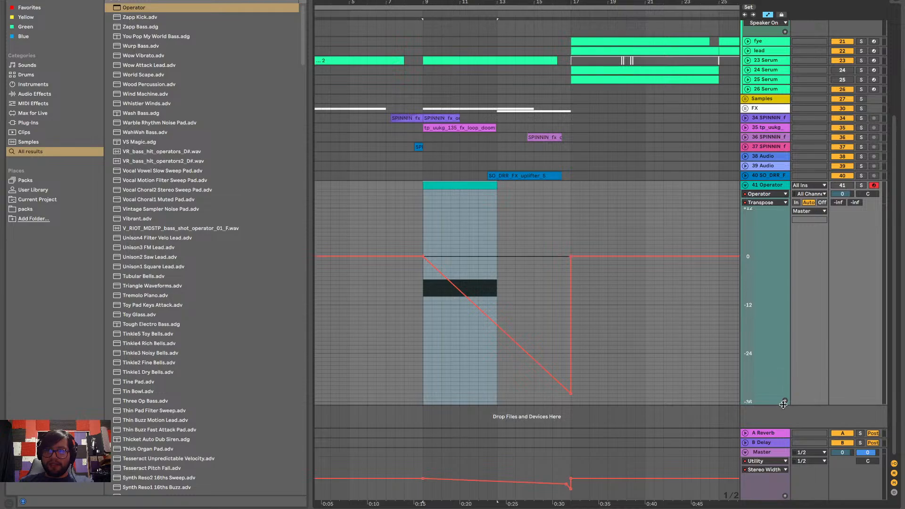
{"action": "left_click", "coordinate": [784, 401]}
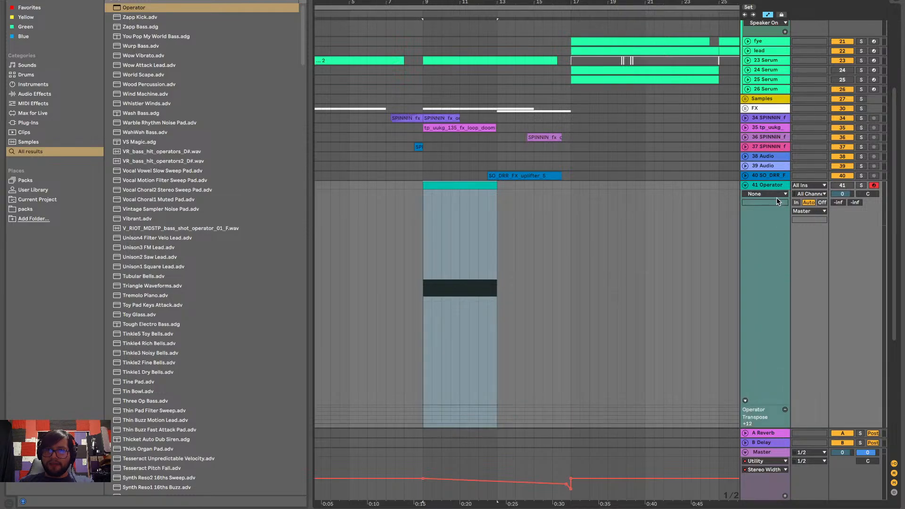
Restore the Operator clip's end to bar 17, check the Transpose lane, and trim the clip back to bar 13
{"action": "key", "text": "ctrl+d"}
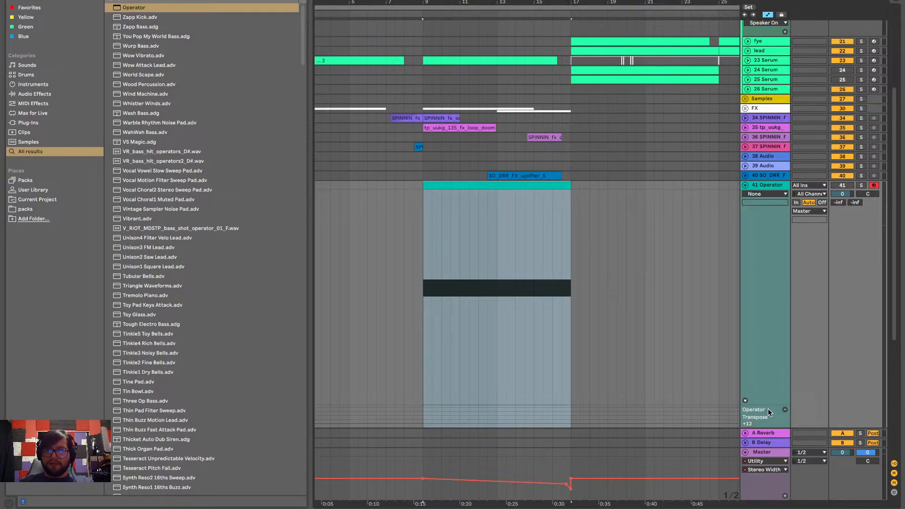
{"action": "scroll", "coordinate": [706, 406], "scroll_direction": "down", "scroll_amount": 2}
{"action": "scroll", "coordinate": [641, 373], "scroll_direction": "down", "scroll_amount": 6}
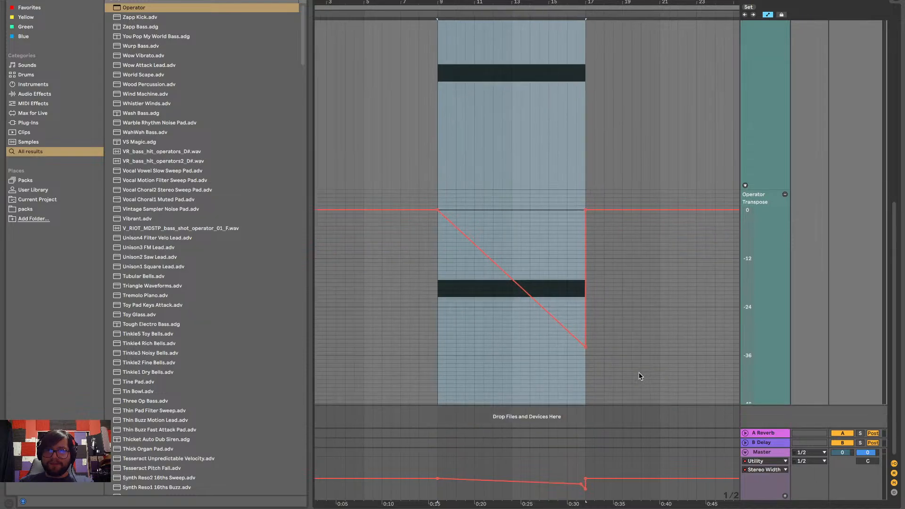
{"action": "scroll", "coordinate": [639, 373], "scroll_direction": "up", "scroll_amount": 4}
{"action": "scroll", "coordinate": [590, 134], "scroll_direction": "up", "scroll_amount": 5}
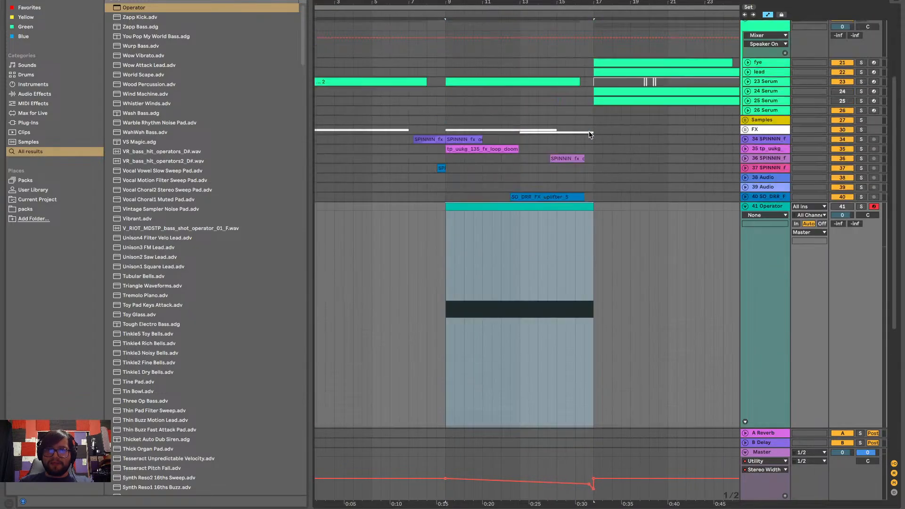
{"action": "left_click_drag", "start_coordinate": [589, 206], "coordinate": [520, 207]}
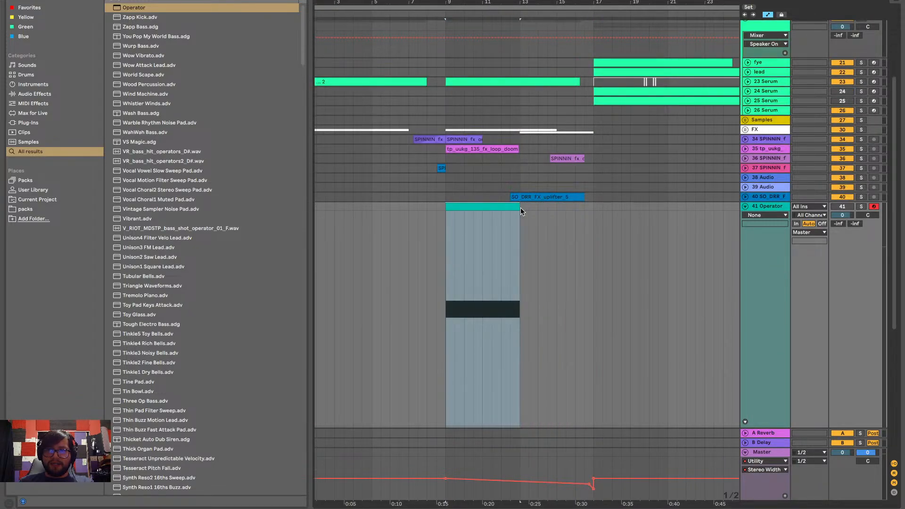
{"action": "scroll", "coordinate": [521, 208], "scroll_direction": "down", "scroll_amount": 5}
{"action": "scroll", "coordinate": [526, 354], "scroll_direction": "down", "scroll_amount": 3}
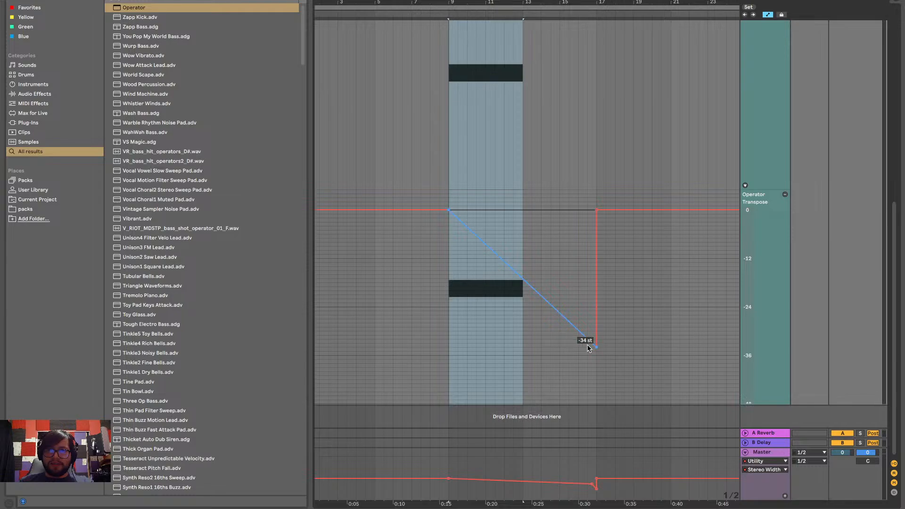
Move the lowest Transpose breakpoint to bar 13 at -24 st, play the clip and reactivate track 41
{"action": "left_click_drag", "start_coordinate": [595, 347], "coordinate": [523, 300]}
{"action": "key", "text": "space"}
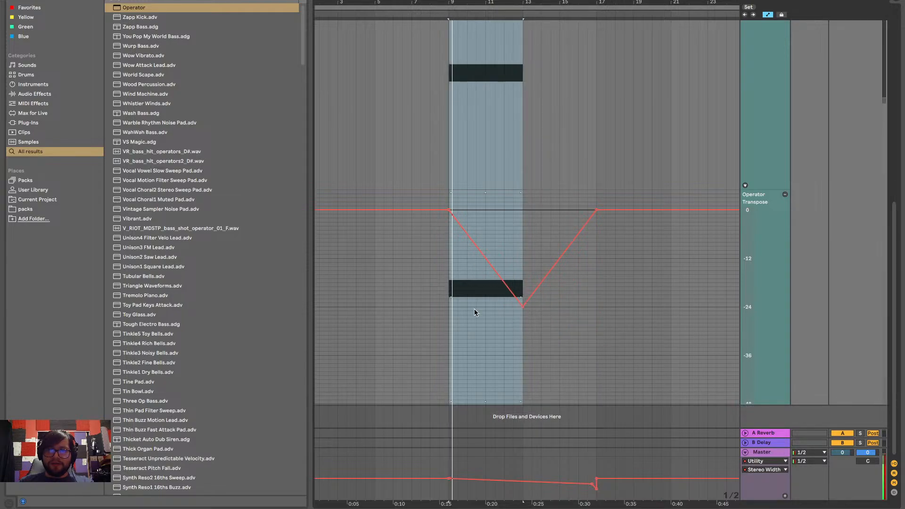
{"action": "scroll", "coordinate": [505, 189], "scroll_direction": "up", "scroll_amount": 5}
{"action": "scroll", "coordinate": [505, 189], "scroll_direction": "up", "scroll_amount": 8}
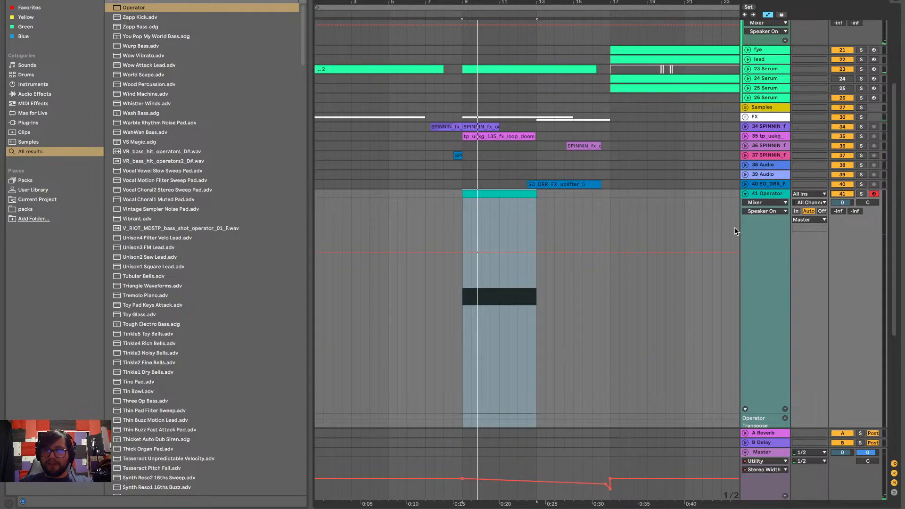
Lower the Transpose breakpoint at bar 13 to -48 st and play the steeper drop
{"action": "scroll", "coordinate": [635, 265], "scroll_direction": "down", "scroll_amount": 8}
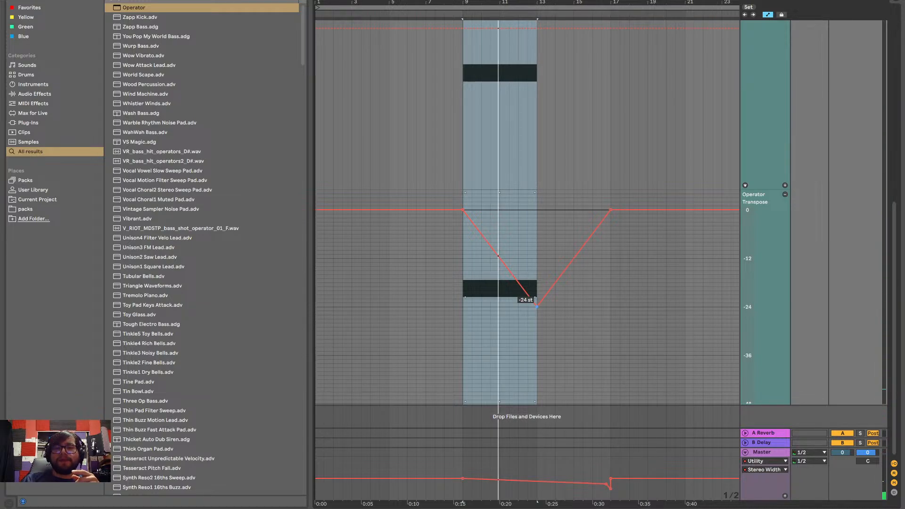
{"action": "left_click_drag", "start_coordinate": [536, 306], "coordinate": [536, 402]}
{"action": "key", "text": "space"}
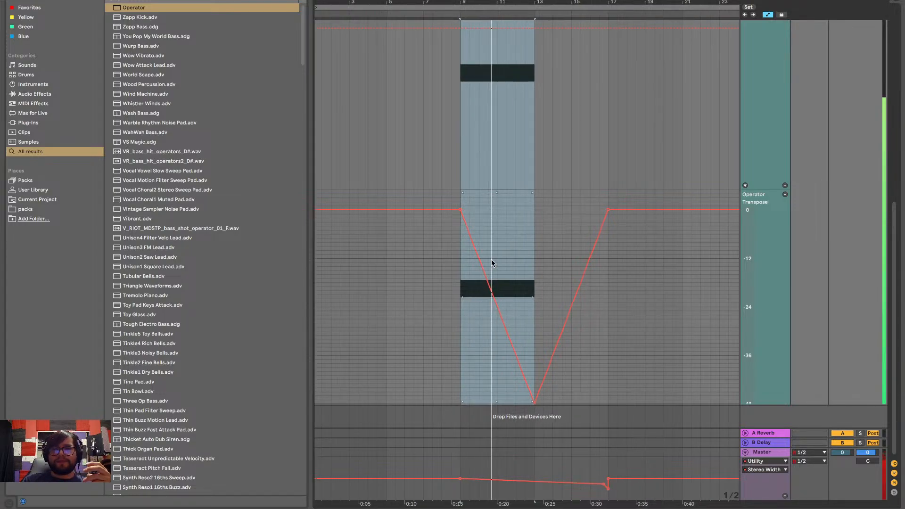
Enlarge the Operator clip's note editor, move the note down an octave to G#1, play it and hide the editor
{"action": "scroll", "coordinate": [491, 260], "scroll_direction": "up", "scroll_amount": 5}
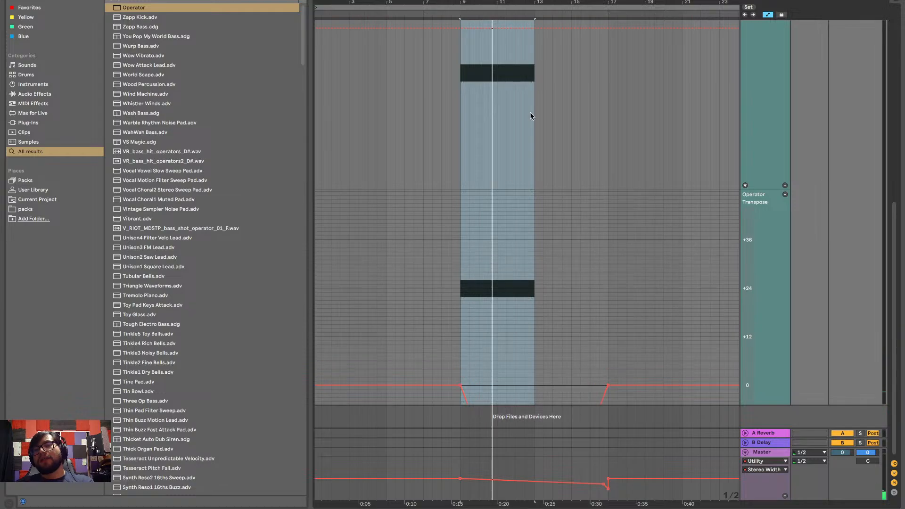
{"action": "scroll", "coordinate": [530, 111], "scroll_direction": "up", "scroll_amount": 4}
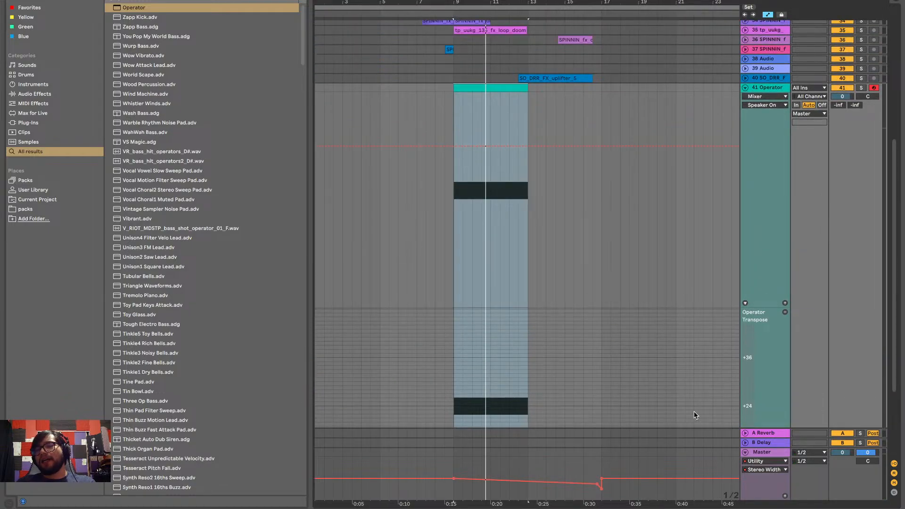
{"action": "left_click", "coordinate": [753, 506]}
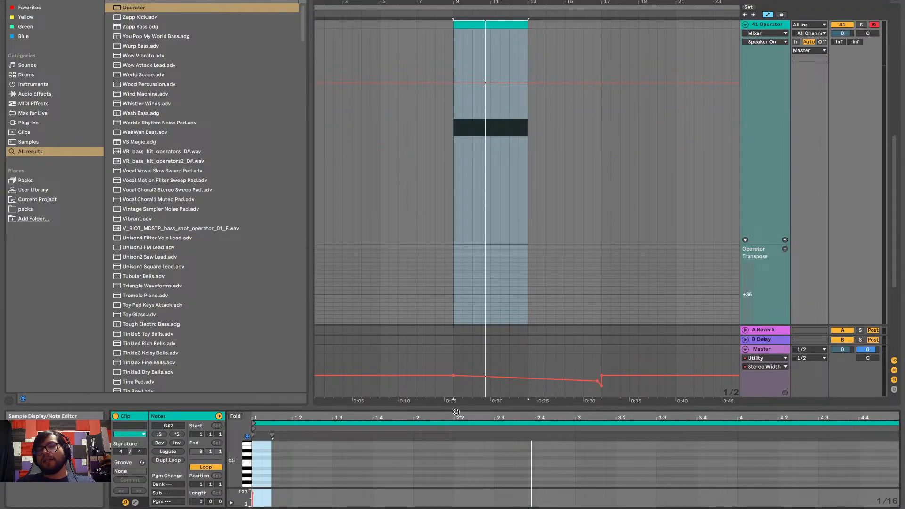
{"action": "left_click_drag", "start_coordinate": [458, 407], "coordinate": [431, 182]}
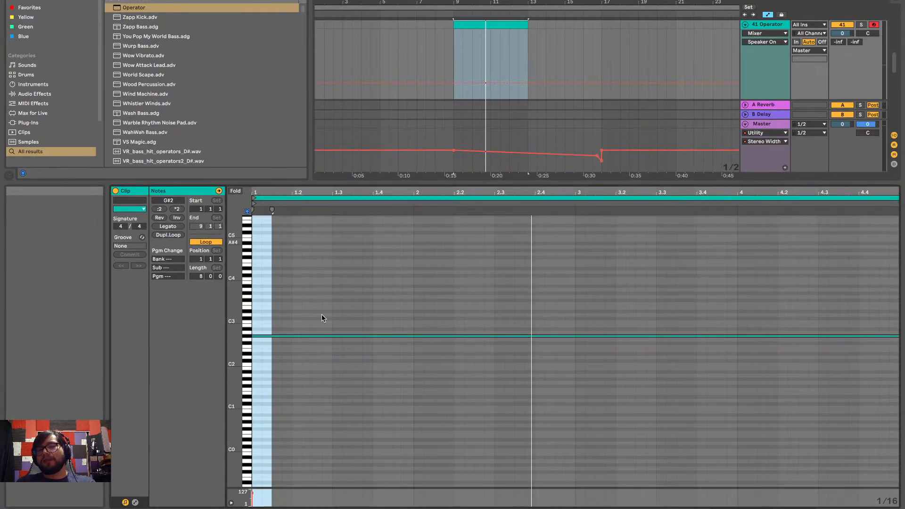
{"action": "left_click", "coordinate": [295, 336]}
{"action": "key", "text": "shift+Down"}
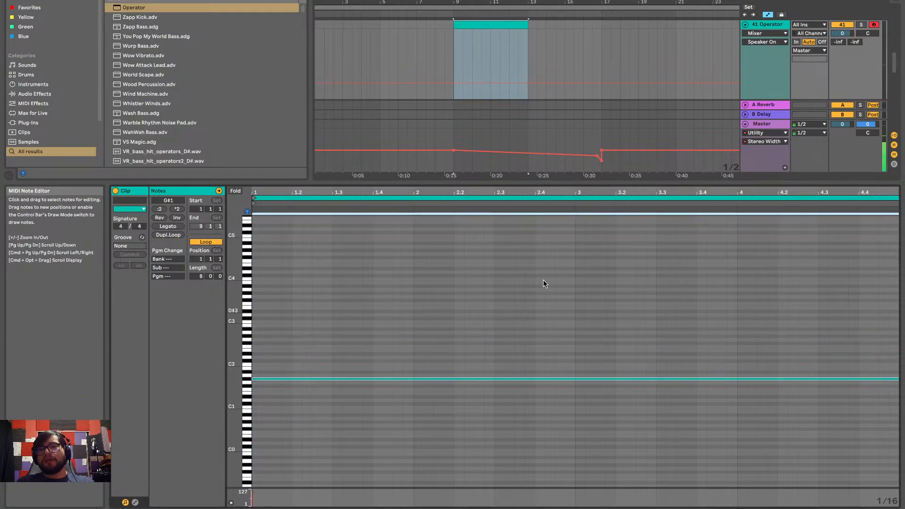
{"action": "key", "text": "space"}
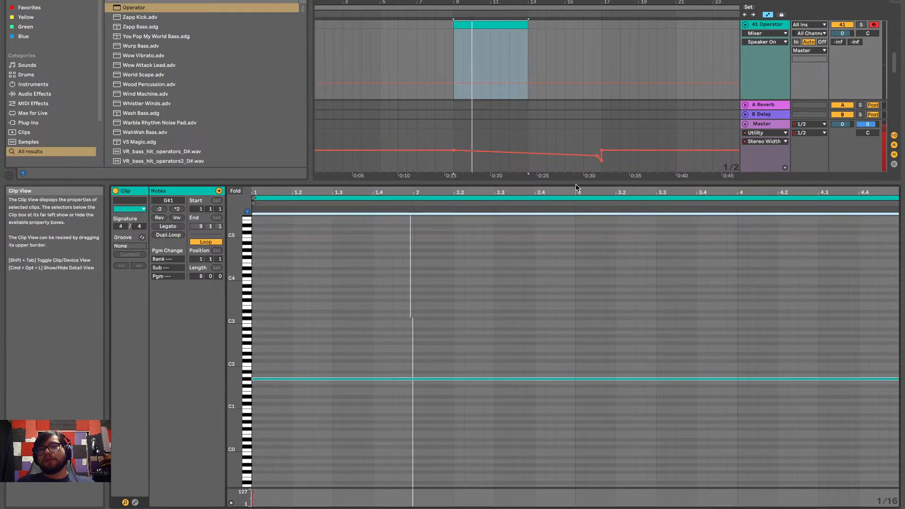
{"action": "key", "text": "space"}
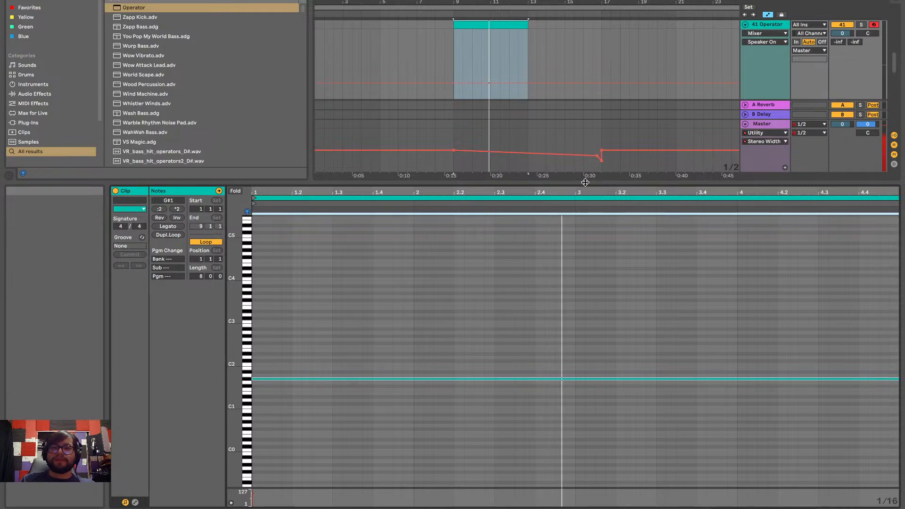
{"action": "left_click", "coordinate": [584, 182]}
Check the Transpose breakpoint at bar 13 and play the Operator drop with the rest of the arrangement
{"action": "scroll", "coordinate": [557, 230], "scroll_direction": "down", "scroll_amount": 2}
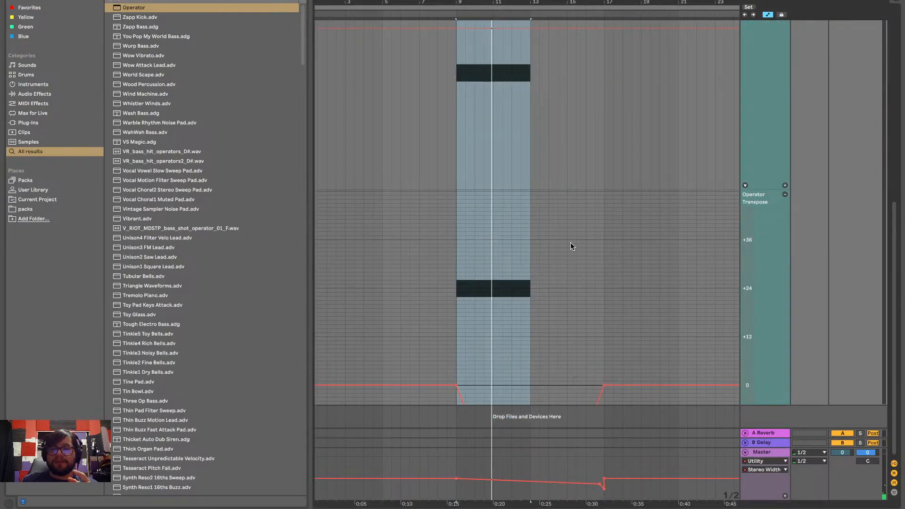
{"action": "scroll", "coordinate": [570, 242], "scroll_direction": "down", "scroll_amount": 4}
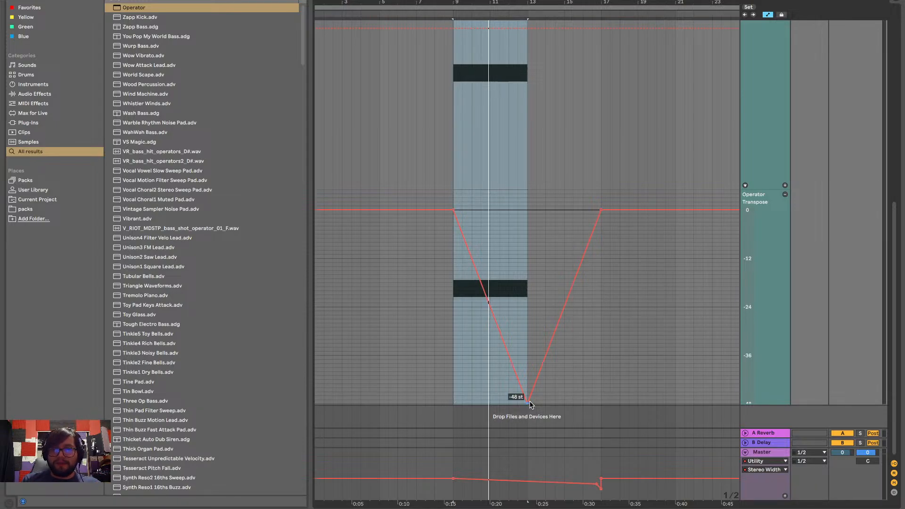
{"action": "key", "text": "space"}
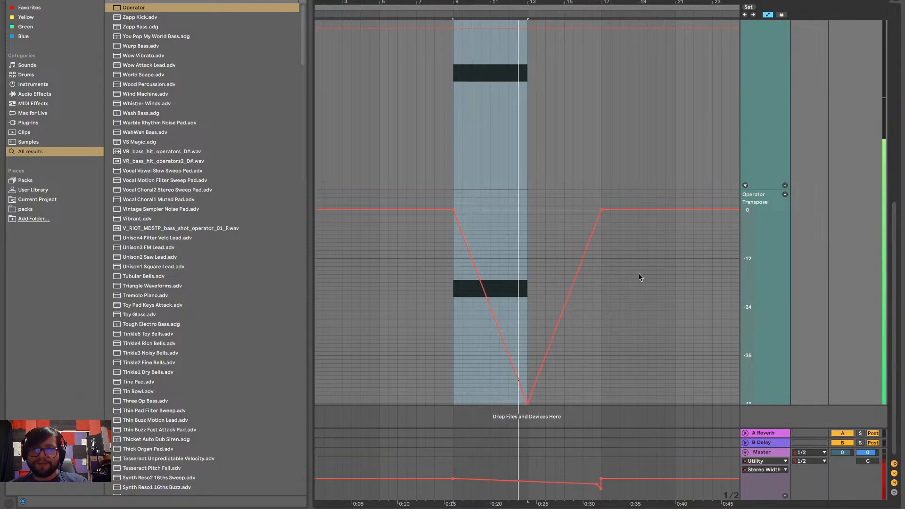
{"action": "scroll", "coordinate": [639, 277], "scroll_direction": "up", "scroll_amount": 10}
{"action": "scroll", "coordinate": [639, 277], "scroll_direction": "up", "scroll_amount": 10}
{"action": "scroll", "coordinate": [639, 277], "scroll_direction": "down", "scroll_amount": 4}
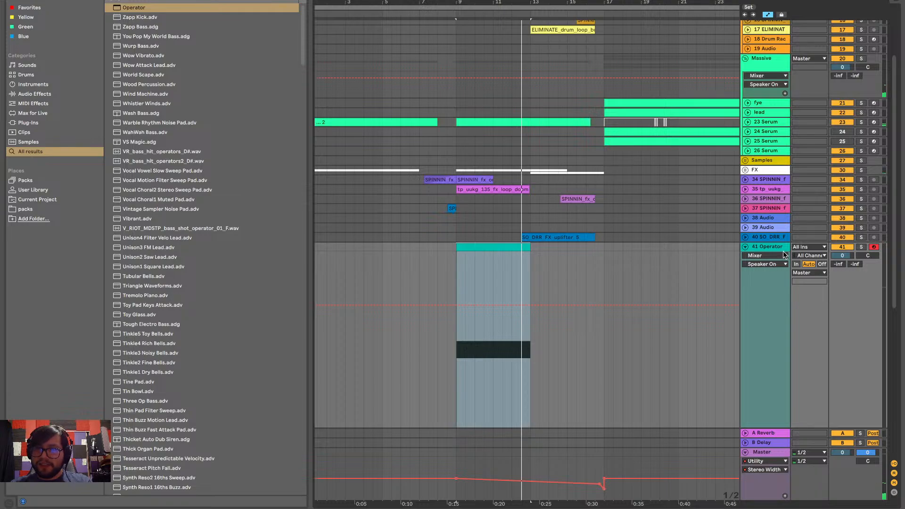
Show track 41's Track Volume automation, drop it to -inf between bars 13 and 17, and fold the track
{"action": "left_click", "coordinate": [762, 254]}
{"action": "left_click", "coordinate": [761, 277]}
{"action": "left_click", "coordinate": [771, 267]}
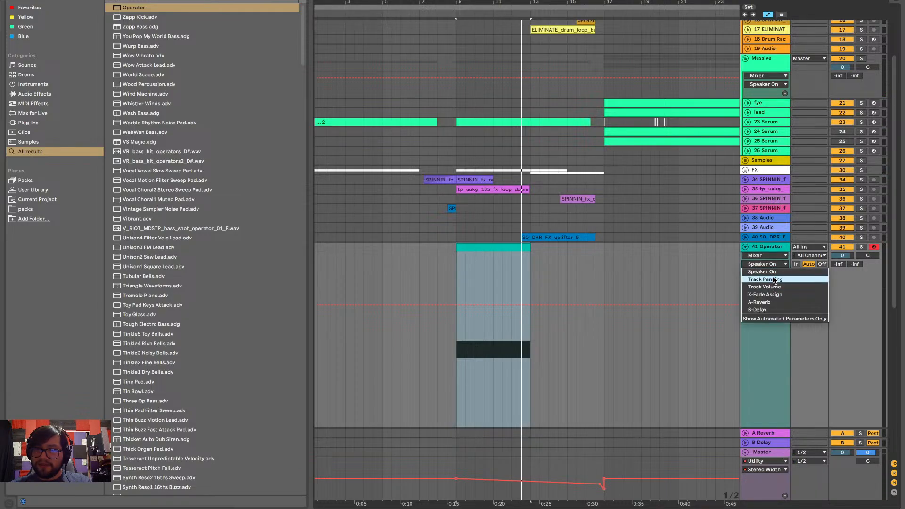
{"action": "left_click", "coordinate": [777, 288]}
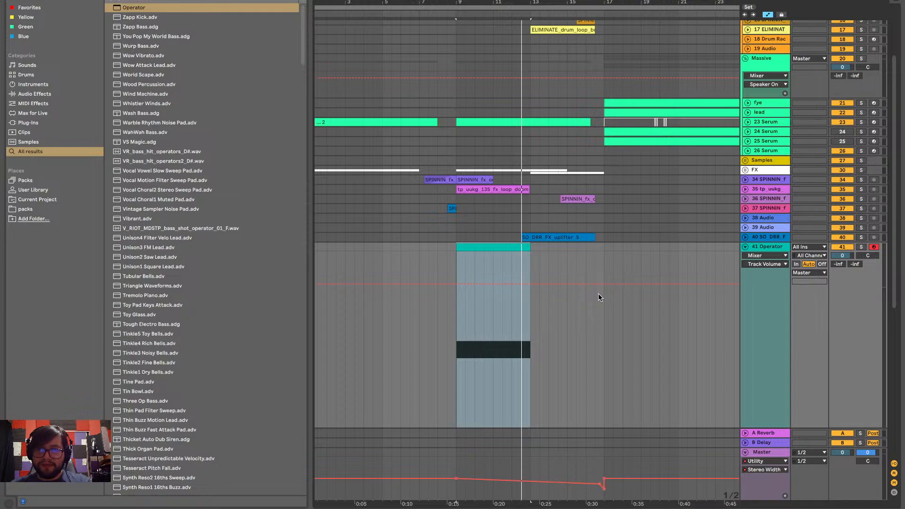
{"action": "scroll", "coordinate": [598, 293], "scroll_direction": "down", "scroll_amount": 4}
{"action": "left_click_drag", "start_coordinate": [531, 148], "coordinate": [586, 303]}
{"action": "scroll", "coordinate": [583, 258], "scroll_direction": "down", "scroll_amount": 2}
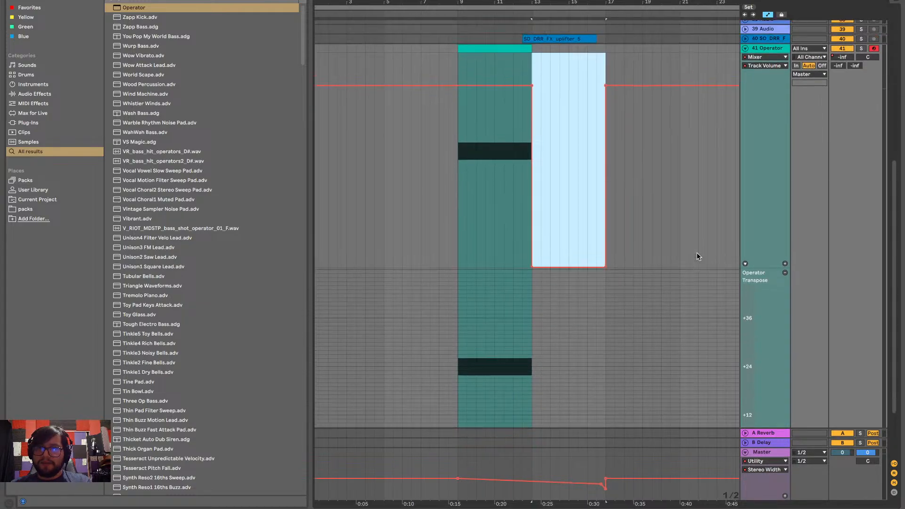
{"action": "scroll", "coordinate": [697, 252], "scroll_direction": "up", "scroll_amount": 5}
{"action": "left_click", "coordinate": [745, 242]}
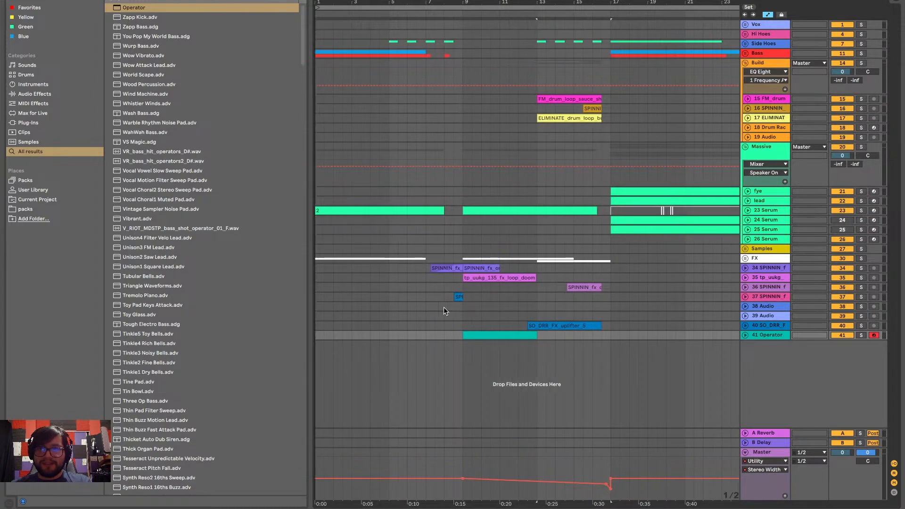
Rename track 41 as Sub Zero
{"action": "left_click", "coordinate": [749, 335]}
{"action": "key", "text": "ctrl+r"}
{"action": "key", "text": "BackSpace"}
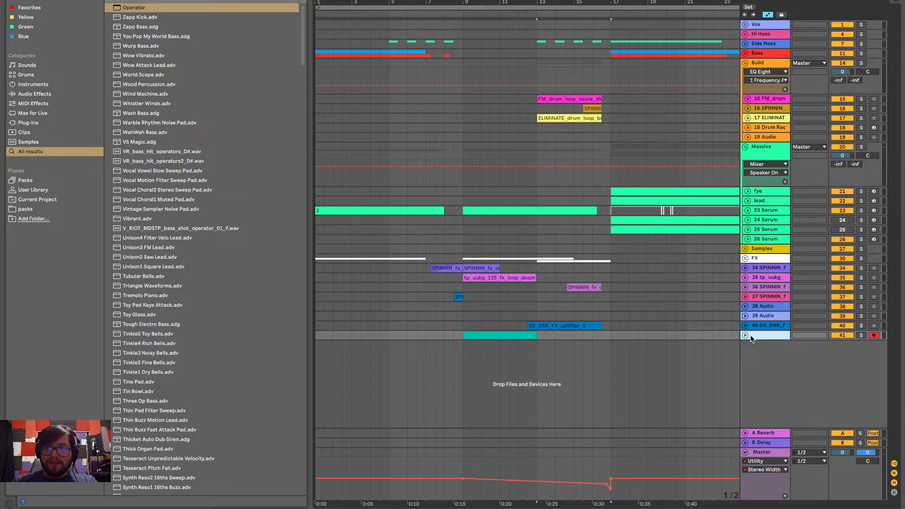
{"action": "type", "text": "Sub"}
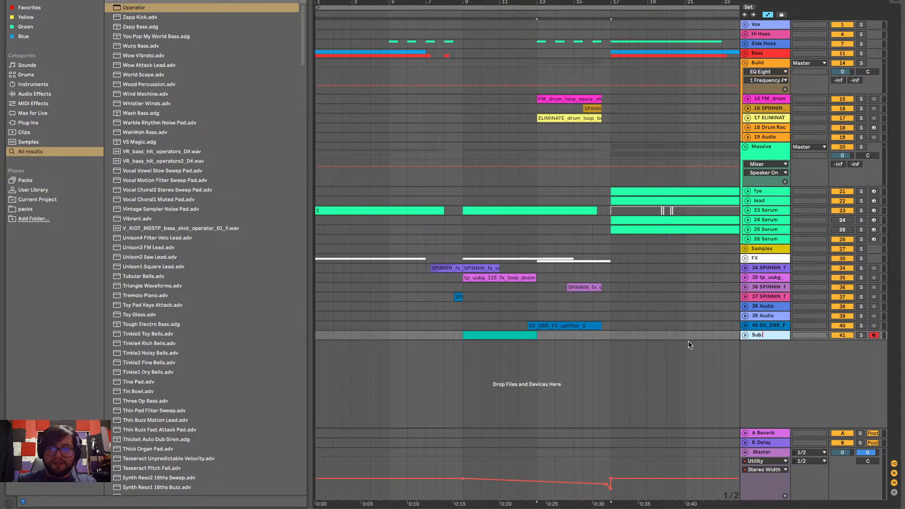
{"action": "type", "text": " Zero"}
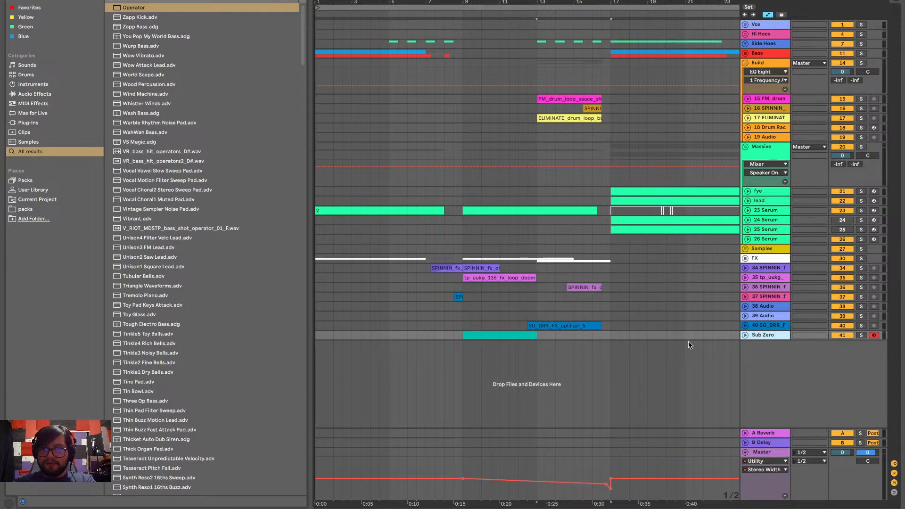
Recolour the Sub Zero track and its clip between bars 9 and 13 dark blue
{"action": "right_click", "coordinate": [514, 335]}
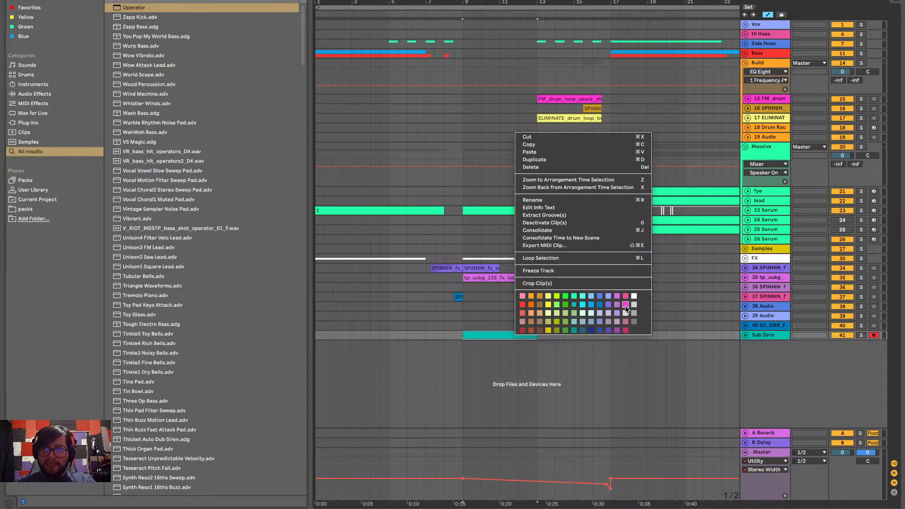
{"action": "left_click", "coordinate": [599, 305]}
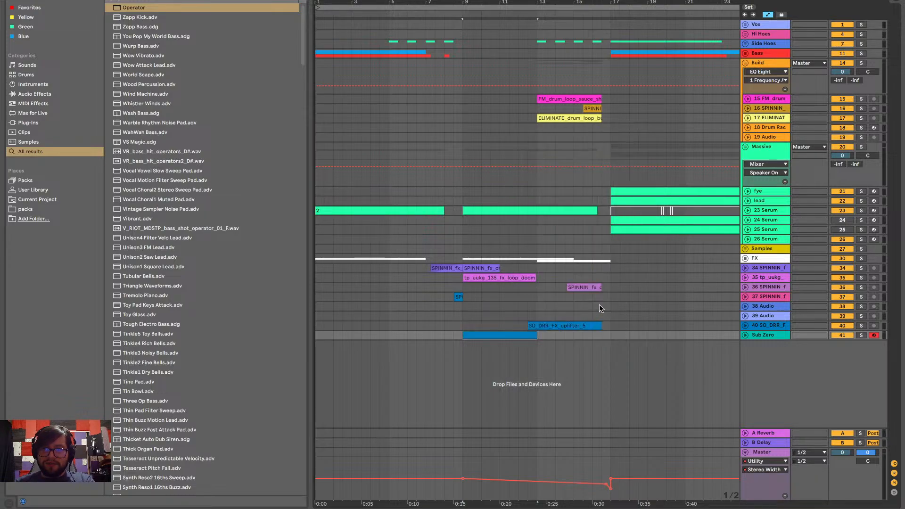
{"action": "right_click", "coordinate": [759, 332]}
{"action": "left_click", "coordinate": [836, 304]}
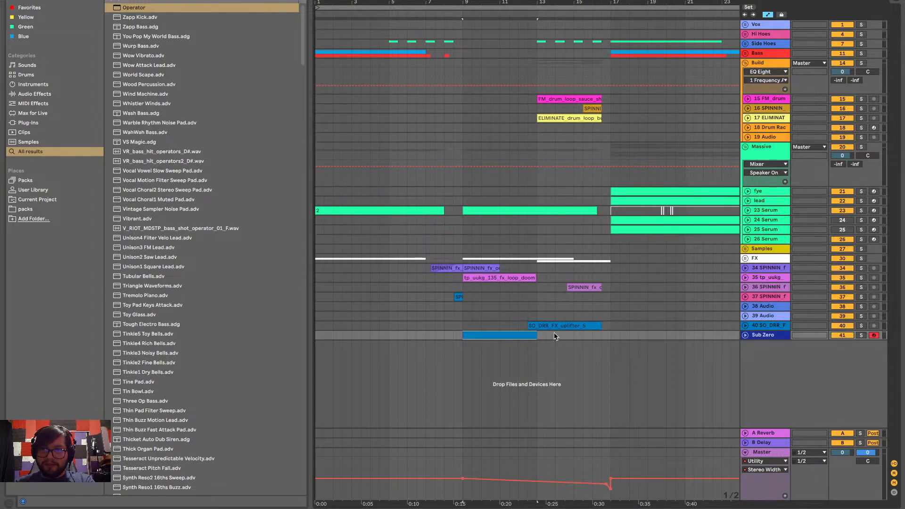
{"action": "right_click", "coordinate": [525, 336]}
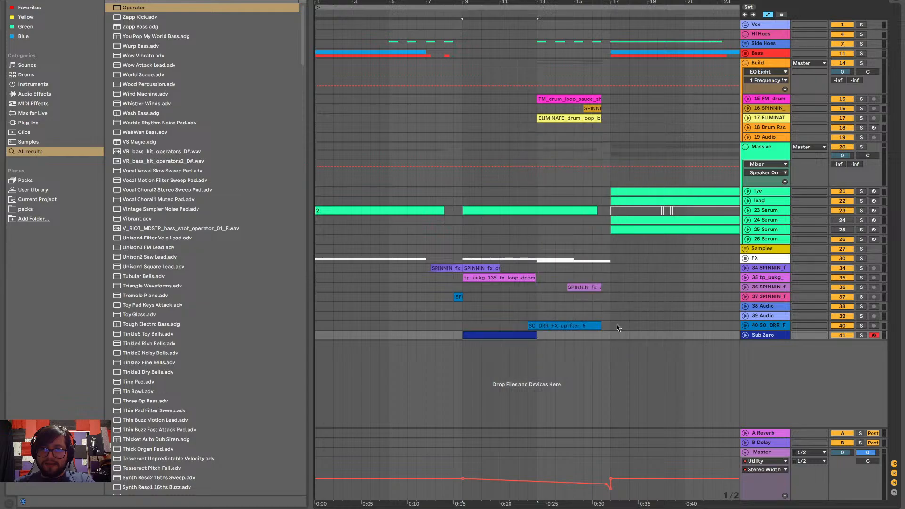
{"action": "left_click", "coordinate": [605, 330]}
Unfold the Sub Zero track and play the arrangement from bar 9
{"action": "left_click", "coordinate": [746, 335]}
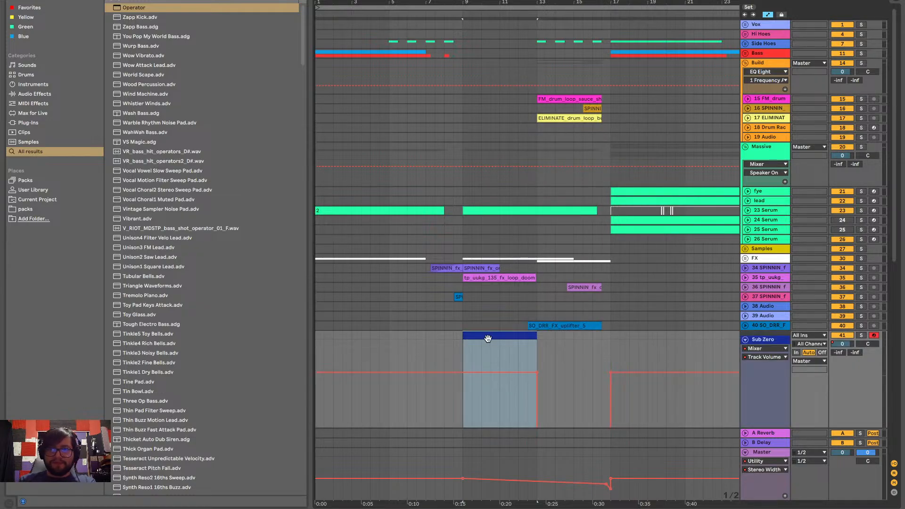
{"action": "scroll", "coordinate": [477, 340], "scroll_direction": "down", "scroll_amount": 3}
{"action": "key", "text": "space"}
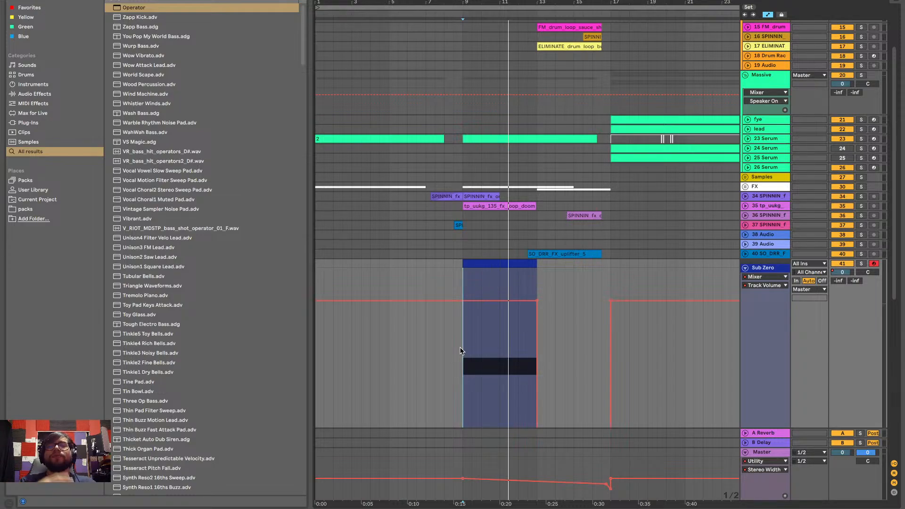
Fold the Sub Zero track and the Build and Massive groups to get an overview of the whole arrangement
{"action": "left_click", "coordinate": [745, 267]}
{"action": "scroll", "coordinate": [552, 163], "scroll_direction": "down", "scroll_amount": 5}
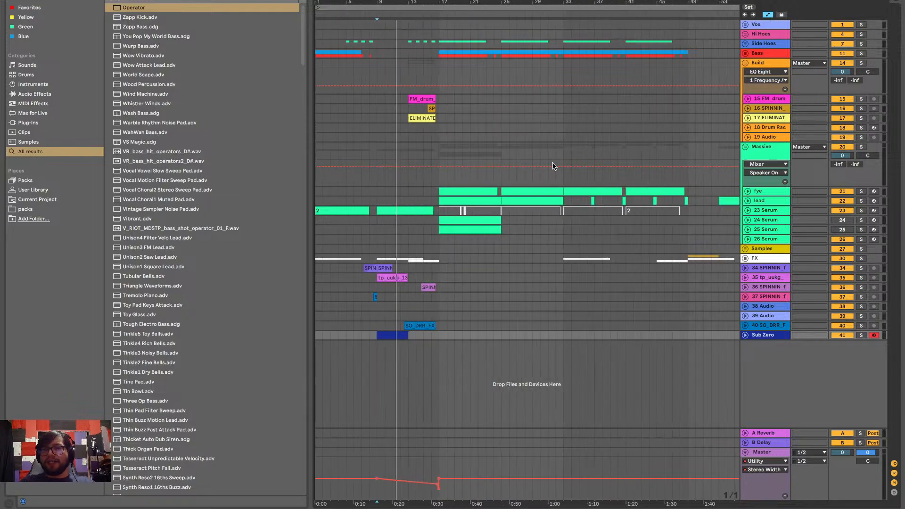
{"action": "left_click", "coordinate": [745, 62]}
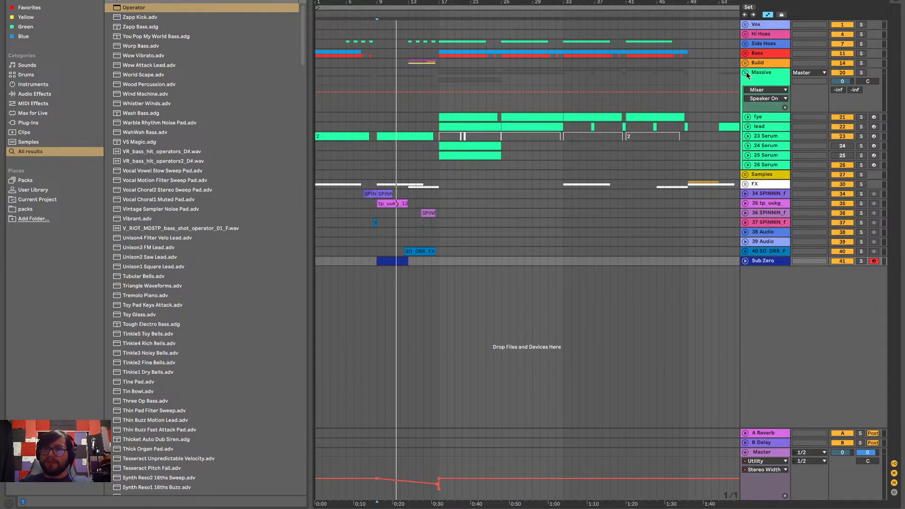
{"action": "left_click", "coordinate": [745, 73]}
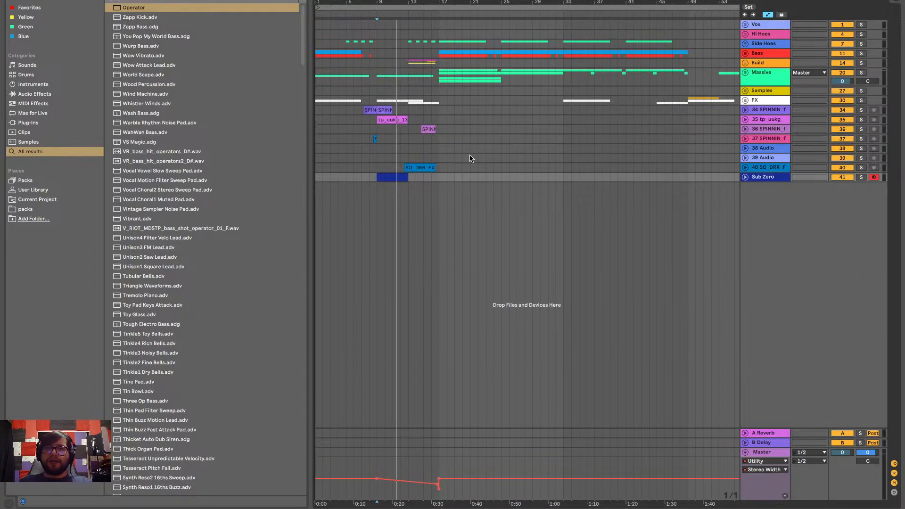
{"action": "scroll", "coordinate": [470, 159], "scroll_direction": "down", "scroll_amount": 5}
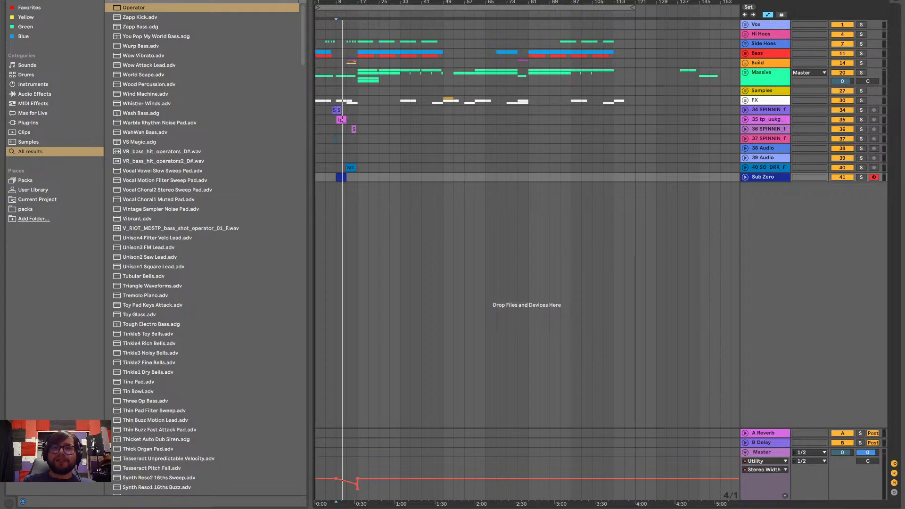
Switch to the To do list note and add "shiiiiiiiiii" after "Mixdown work"
{"action": "key", "text": "ctrl+Left"}
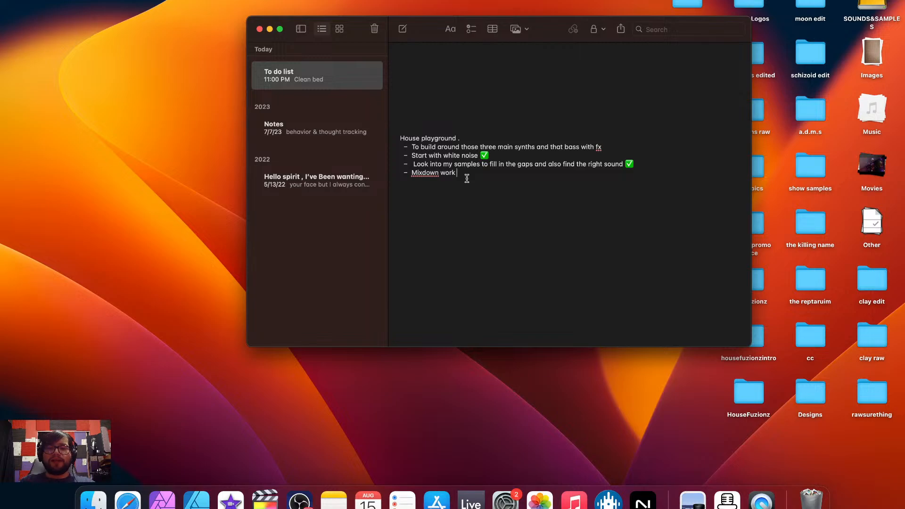
{"action": "type", "text": "shiiiiiiiiii"}
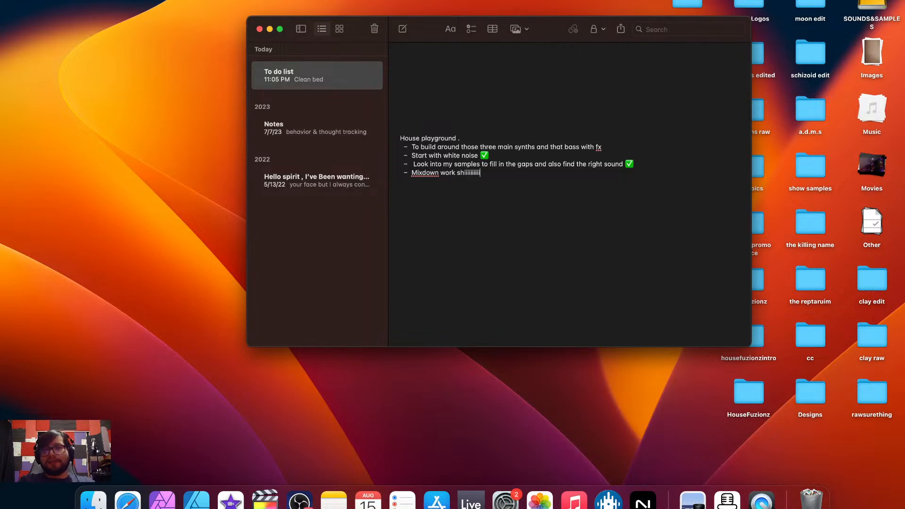
Return to Ableton Live and open the recent set "new dub wub ?.als", saving the changes to house.playground
{"action": "key", "text": "ctrl+Right"}
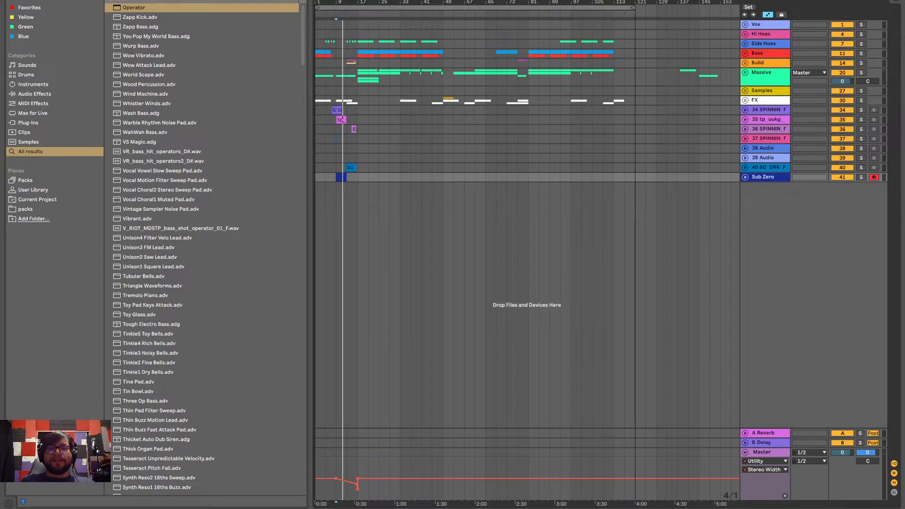
{"action": "left_click", "coordinate": [54, 0]}
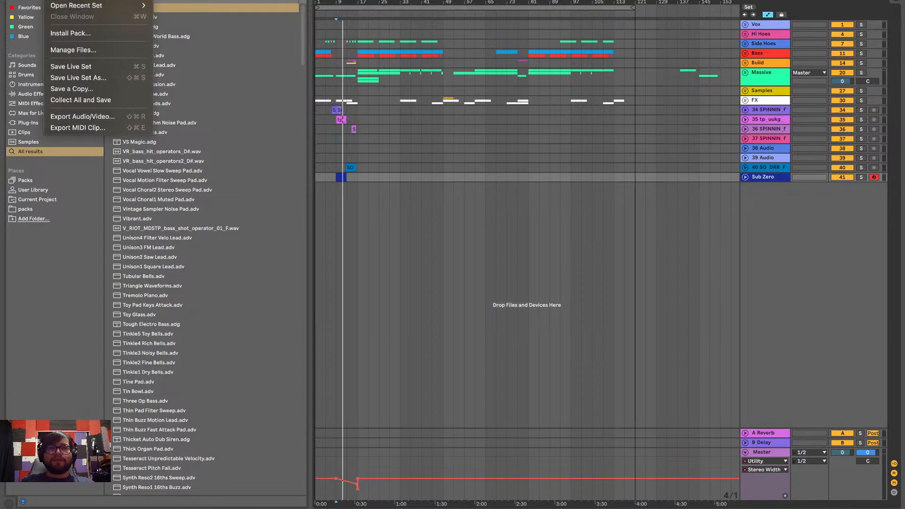
{"action": "mouse_move", "coordinate": [69, 6]}
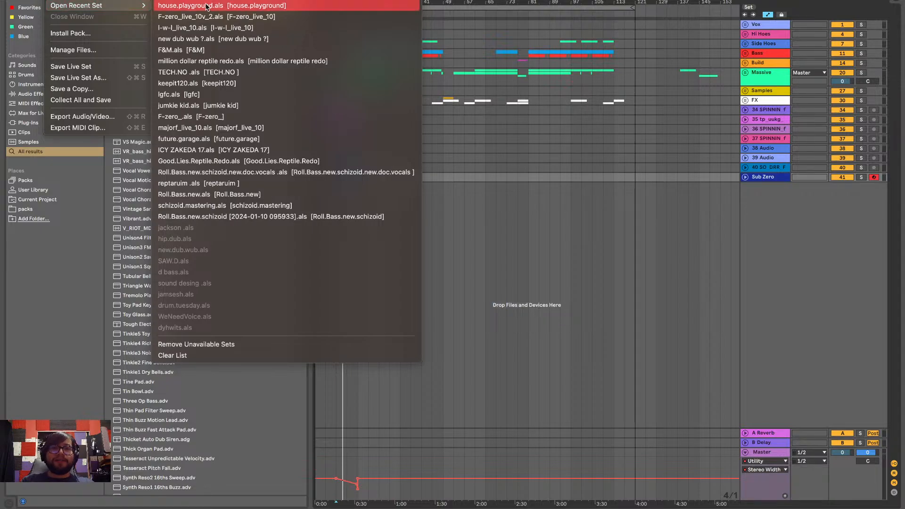
{"action": "left_click", "coordinate": [203, 41]}
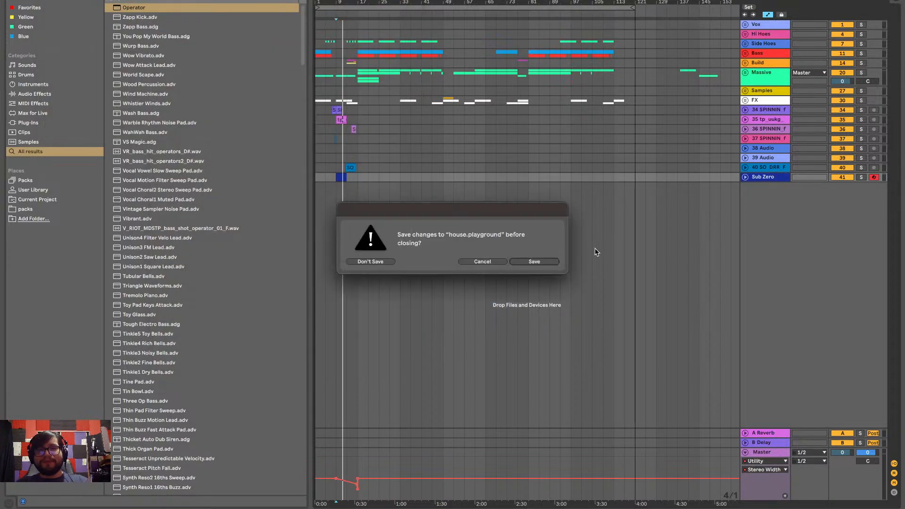
{"action": "left_click", "coordinate": [534, 261]}
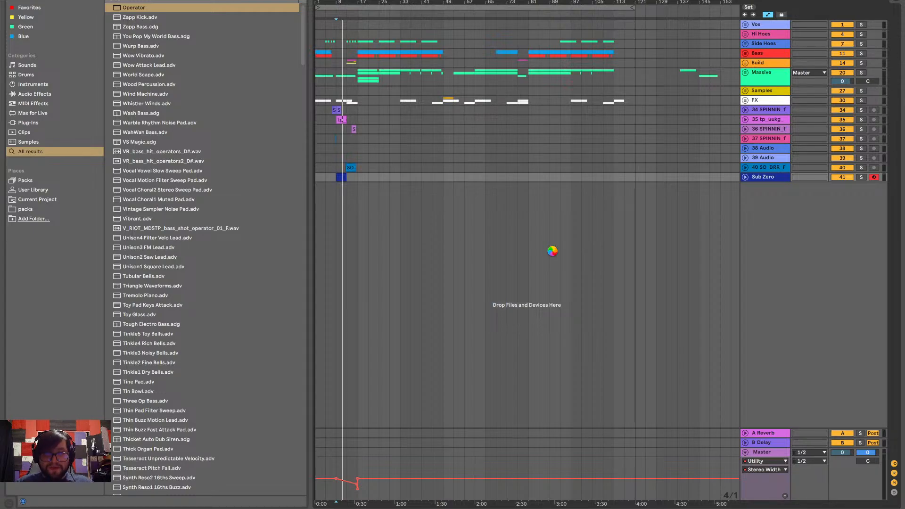
Switch to the To do list note and add the heading "Feelings of fortitude ." below the House playground list
{"action": "key", "text": "ctrl+Left"}
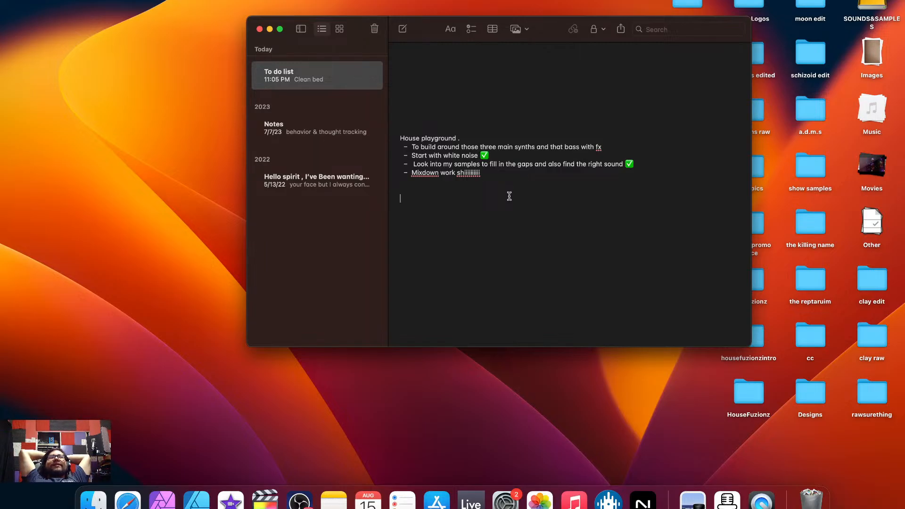
{"action": "type", "text": "Feelings o"}
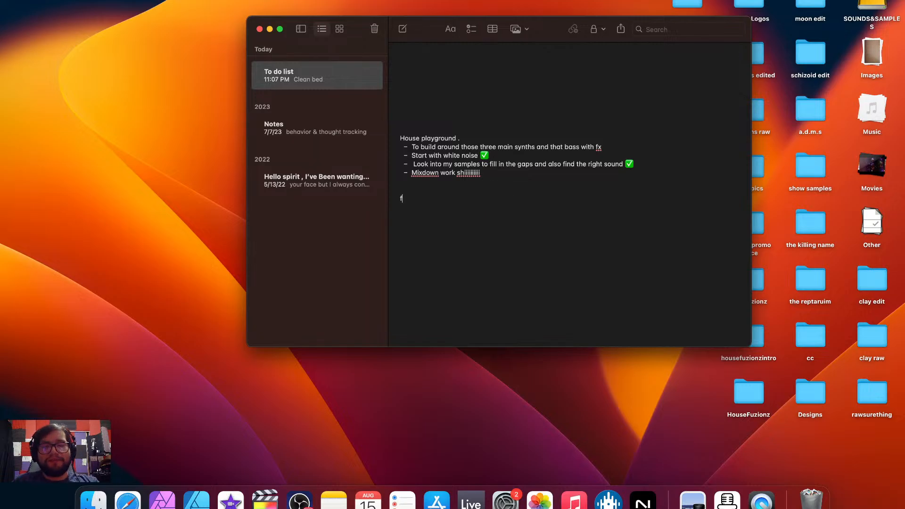
{"action": "type", "text": "f forti"}
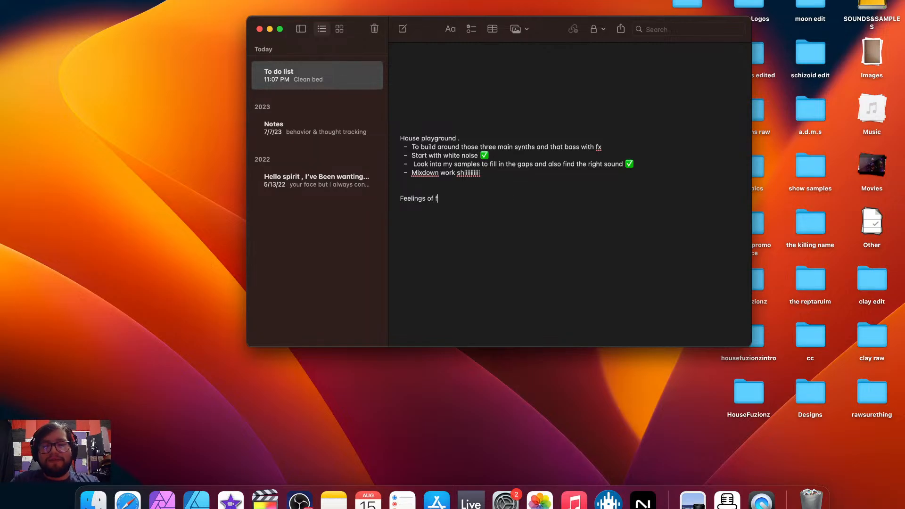
{"action": "type", "text": "ti"}
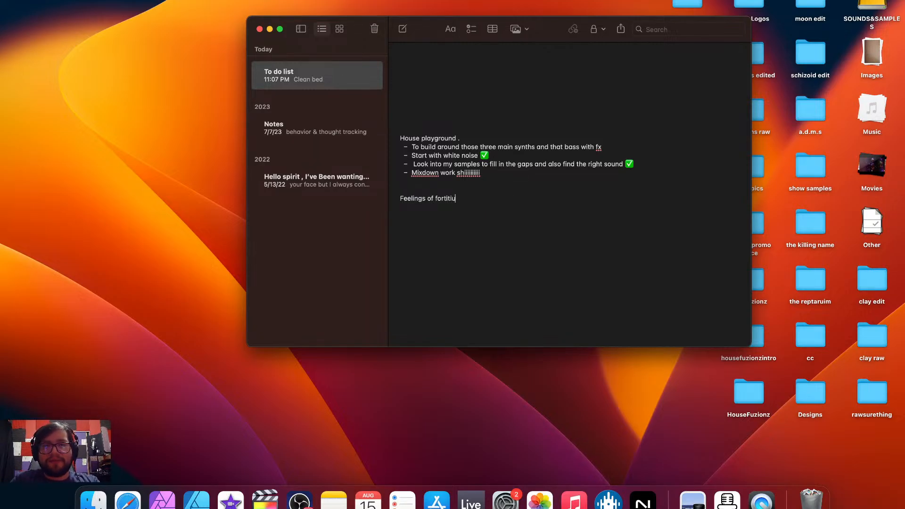
{"action": "type", "text": "ude "}
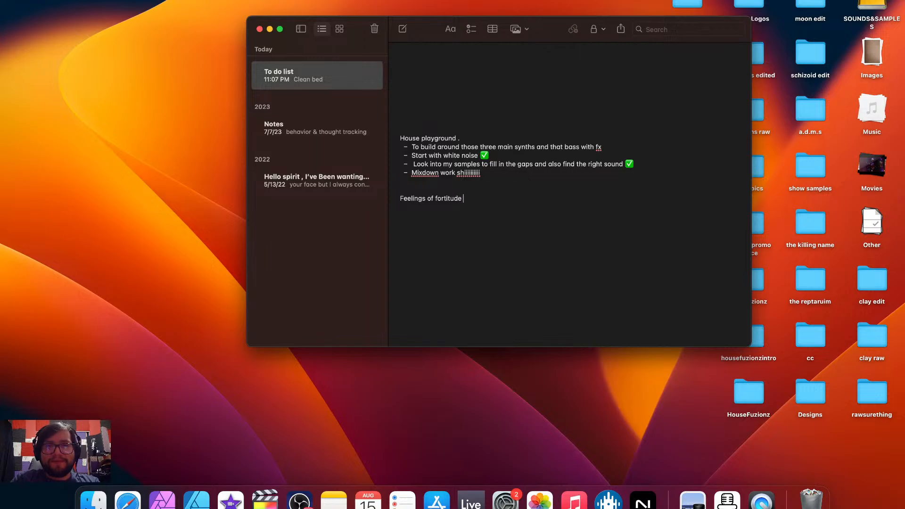
{"action": "type", "text": "."}
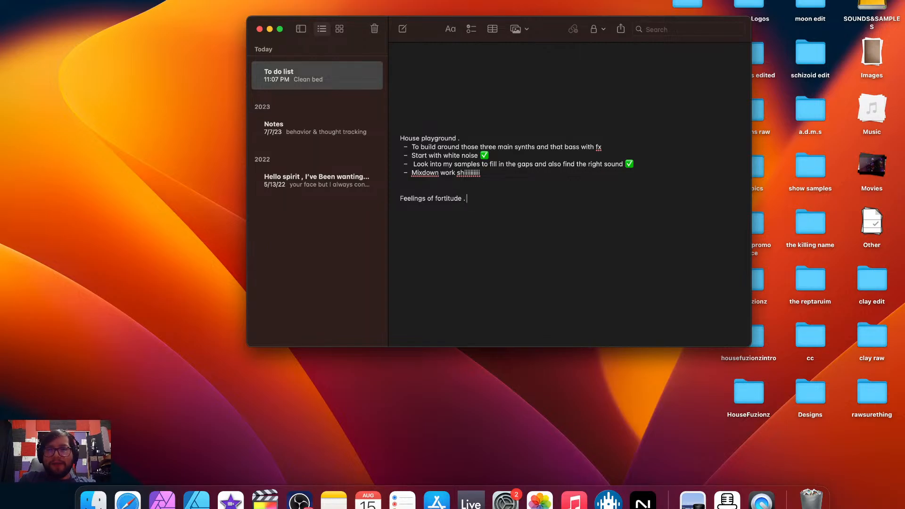
{"action": "key", "text": "Return"}
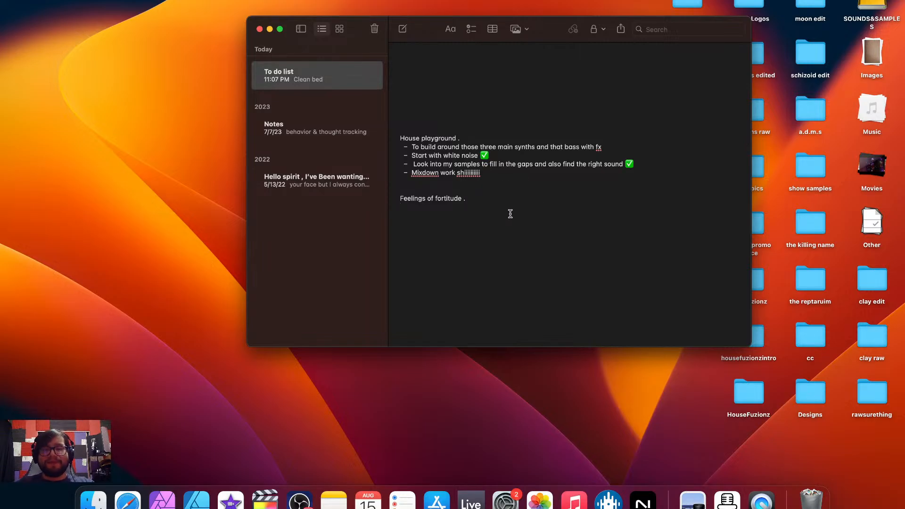
Add the dashed list item "Spread out the chords" under the Feelings of fortitude heading
{"action": "type", "text": "-"}
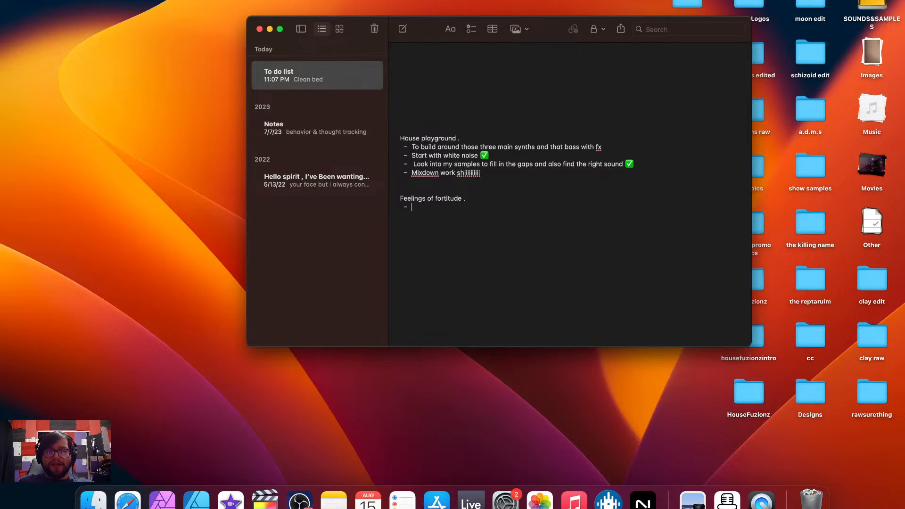
{"action": "type", "text": "Spread out the chords"}
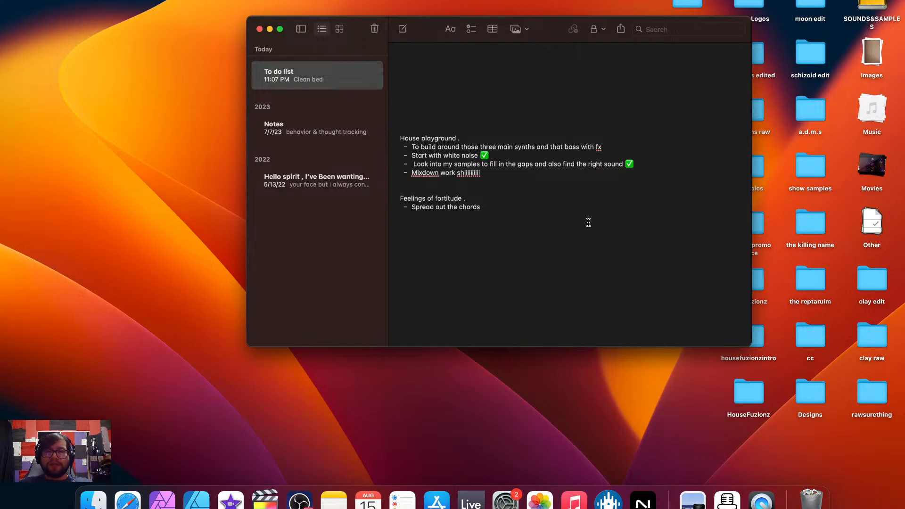
{"action": "key", "text": "Return"}
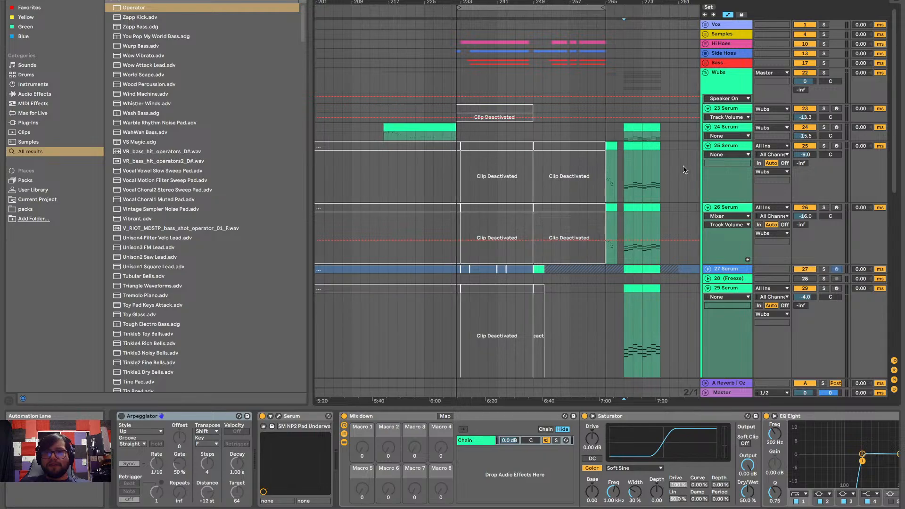
Fold the Wubs group in the newly opened Live set
{"action": "left_click", "coordinate": [706, 73]}
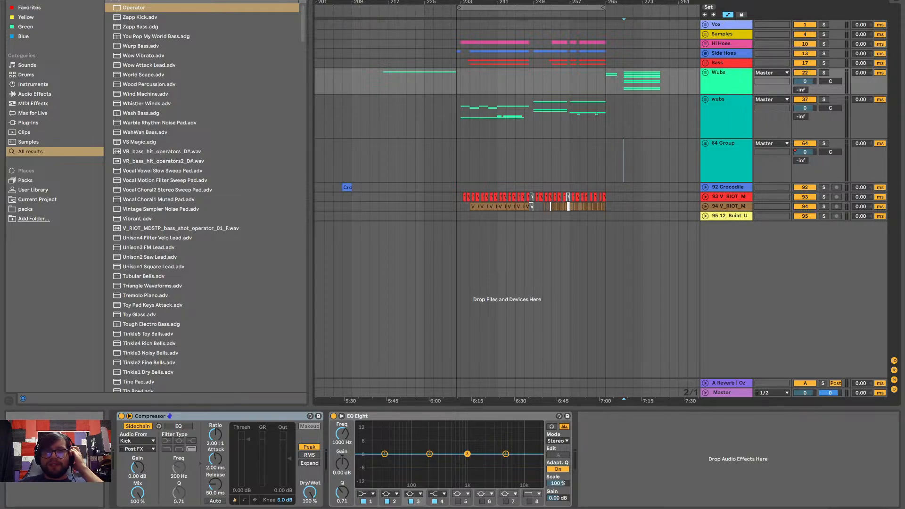
Play the arrangement from the intro marker at bar 17
{"action": "scroll", "coordinate": [456, 142], "scroll_direction": "left", "scroll_amount": 10}
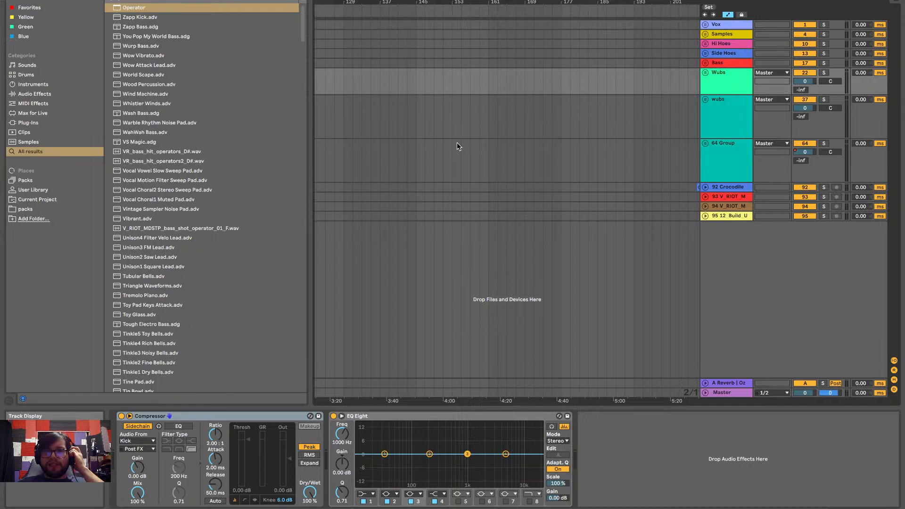
{"action": "scroll", "coordinate": [457, 142], "scroll_direction": "left", "scroll_amount": 8}
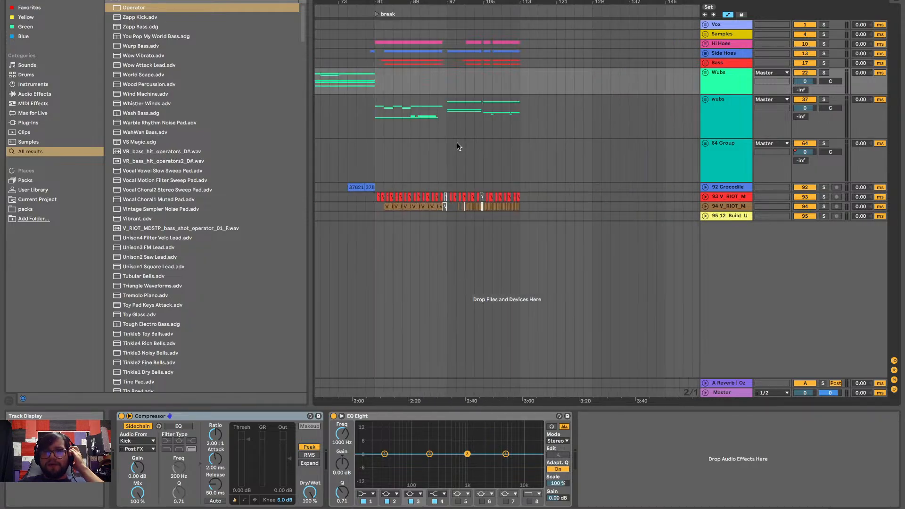
{"action": "scroll", "coordinate": [457, 146], "scroll_direction": "left", "scroll_amount": 10}
{"action": "left_click", "coordinate": [389, 129]}
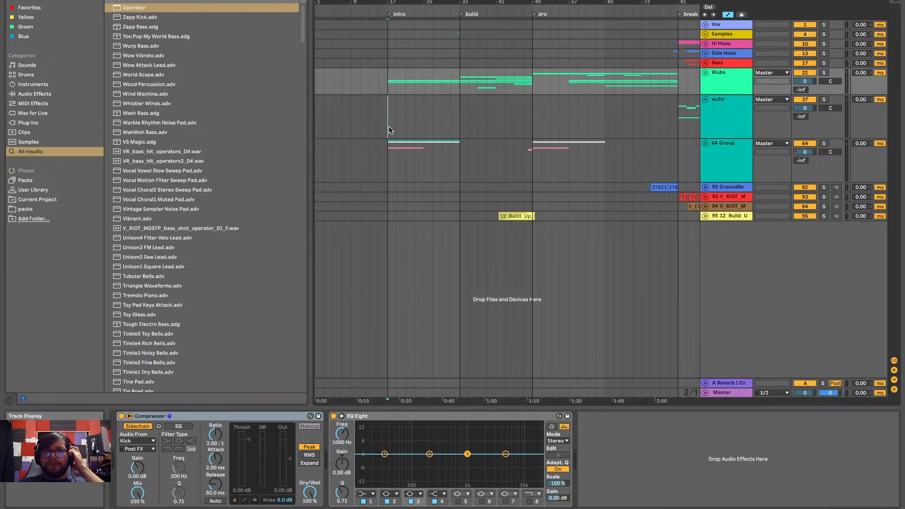
{"action": "scroll", "coordinate": [389, 126], "scroll_direction": "right", "scroll_amount": 11}
{"action": "scroll", "coordinate": [389, 126], "scroll_direction": "left", "scroll_amount": 10}
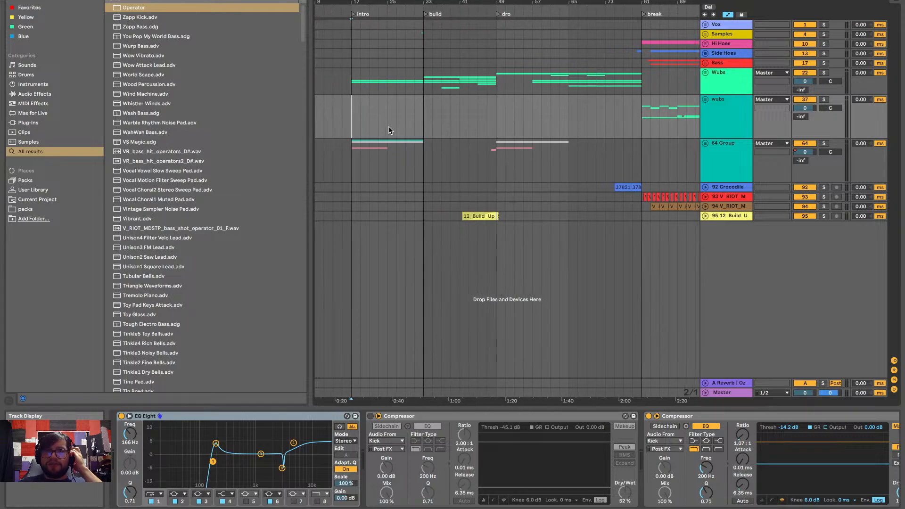
{"action": "scroll", "coordinate": [389, 129], "scroll_direction": "left", "scroll_amount": 2}
{"action": "key", "text": "space"}
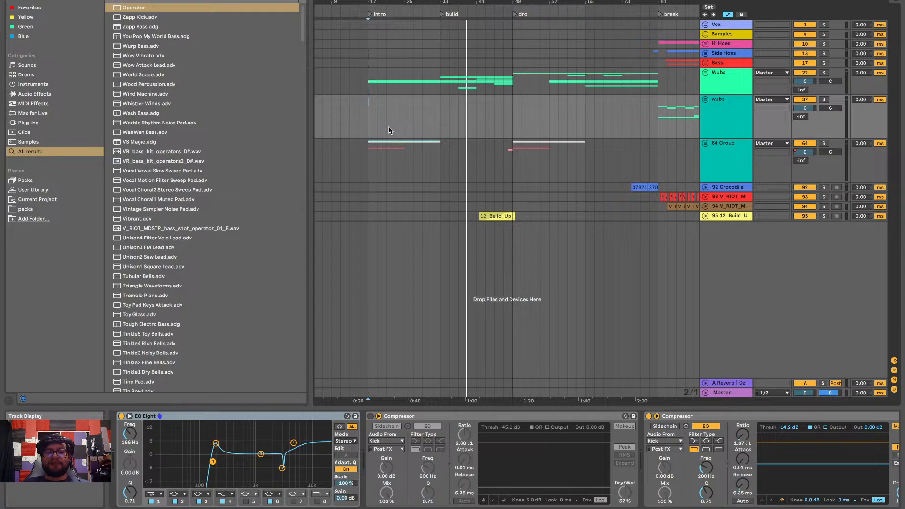
{"action": "key", "text": "space"}
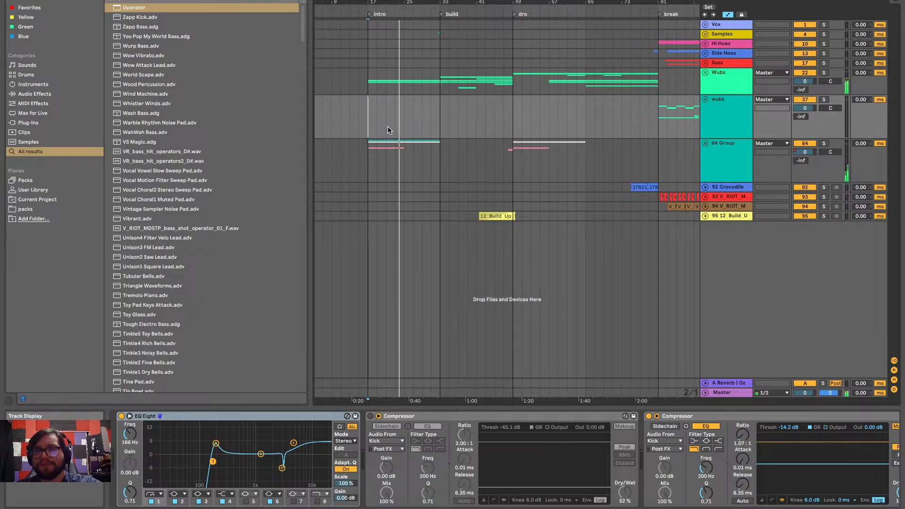
Unfold the Wubs group to look through its tracks during playback, and check the To do list note
{"action": "left_click", "coordinate": [705, 72]}
{"action": "scroll", "coordinate": [517, 270], "scroll_direction": "down", "scroll_amount": 10}
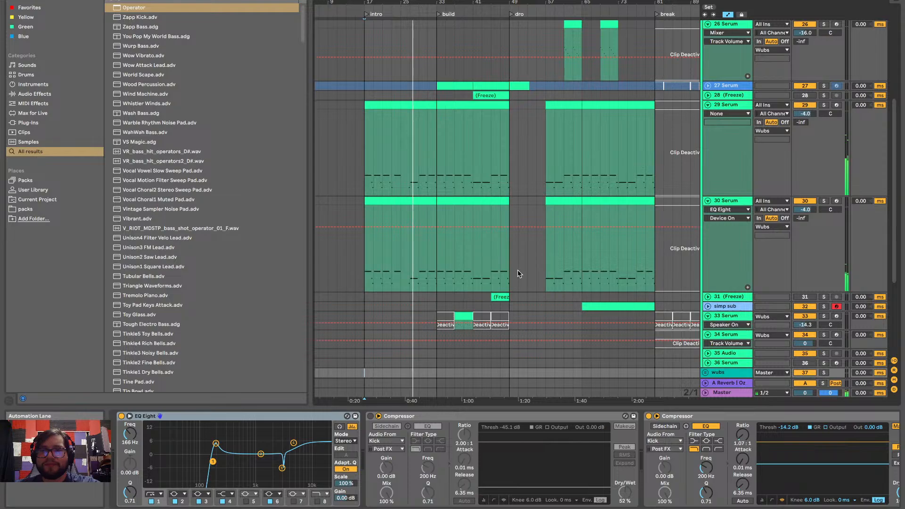
{"action": "scroll", "coordinate": [517, 273], "scroll_direction": "down", "scroll_amount": 8}
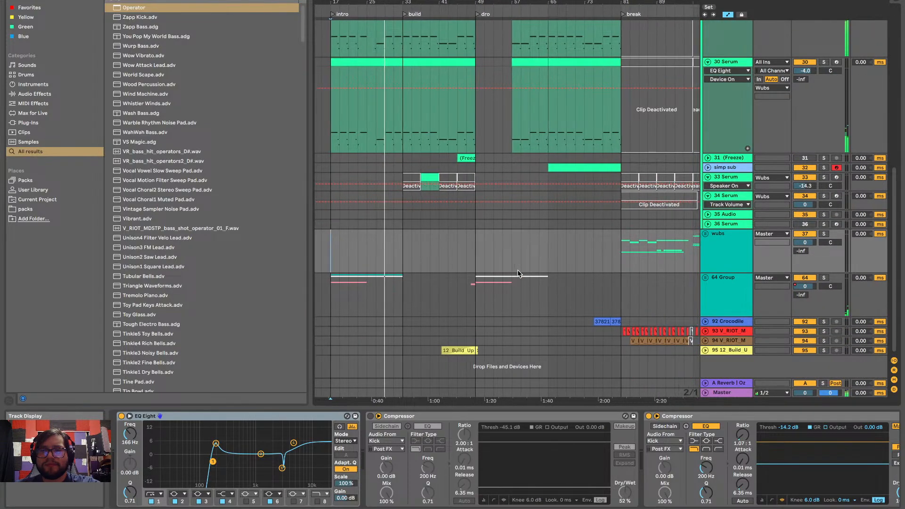
{"action": "scroll", "coordinate": [517, 274], "scroll_direction": "up", "scroll_amount": 14}
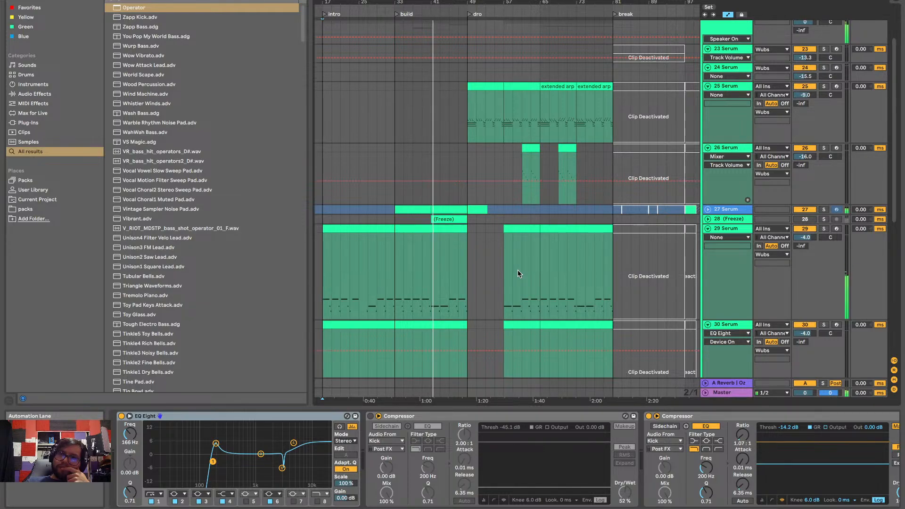
{"action": "key", "text": "ctrl+Left"}
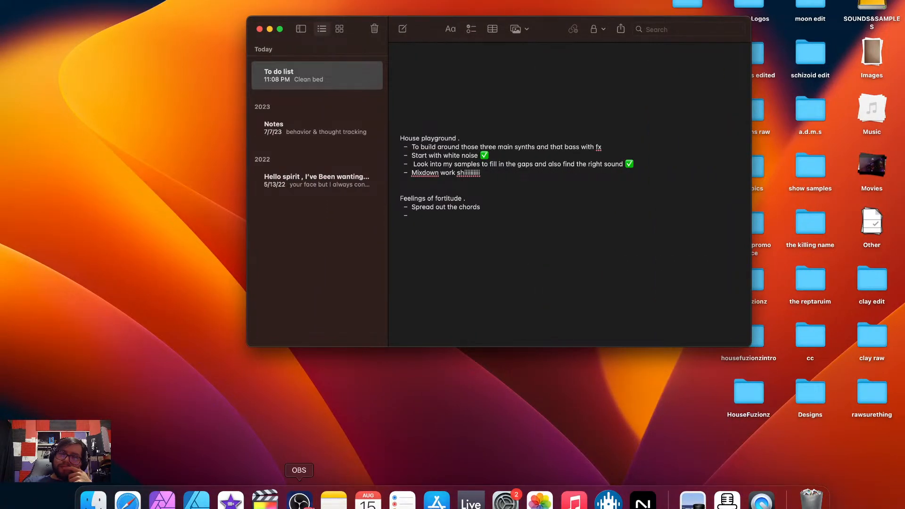
{"action": "key", "text": "ctrl+Right"}
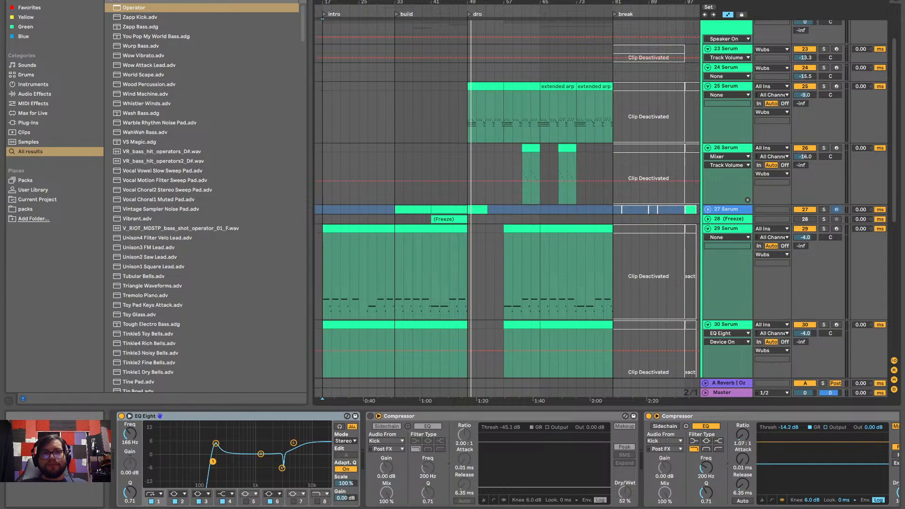
Quit Ableton Live without saving "new dub wub ?" and relaunch it
{"action": "key", "text": "super+q"}
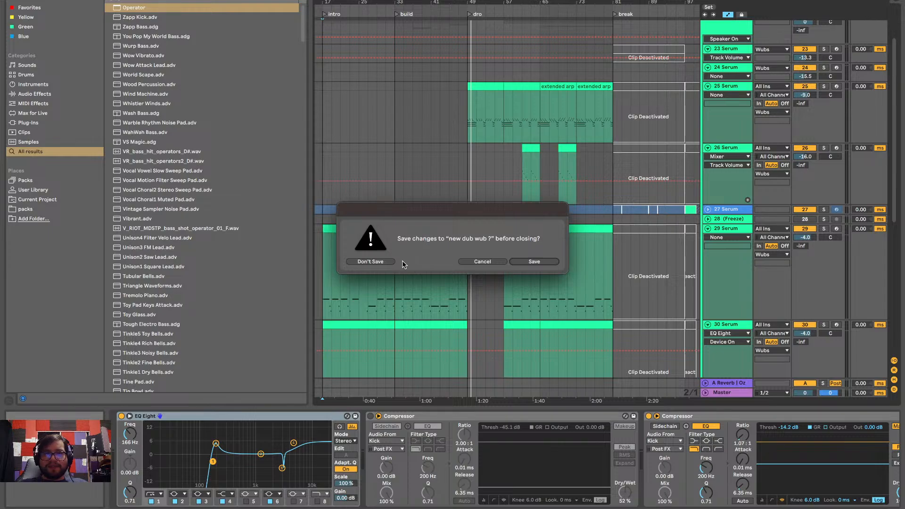
{"action": "left_click", "coordinate": [384, 261]}
{"action": "key", "text": "ctrl+Left"}
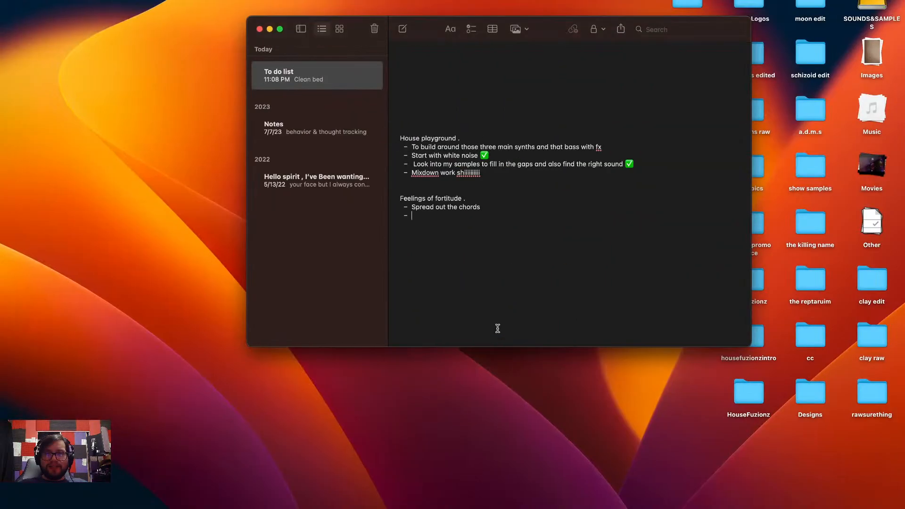
{"action": "mouse_move", "coordinate": [471, 507]}
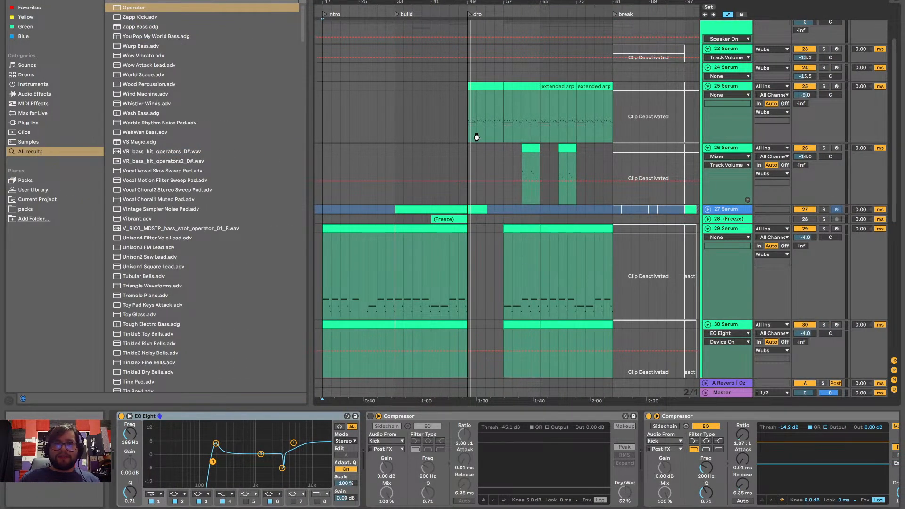
{"action": "key", "text": "ctrl+Left"}
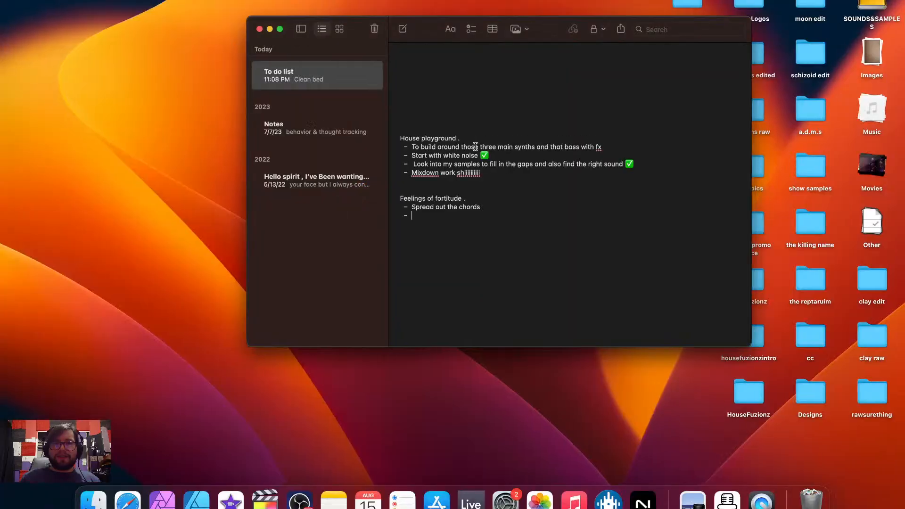
{"action": "left_click", "coordinate": [471, 500]}
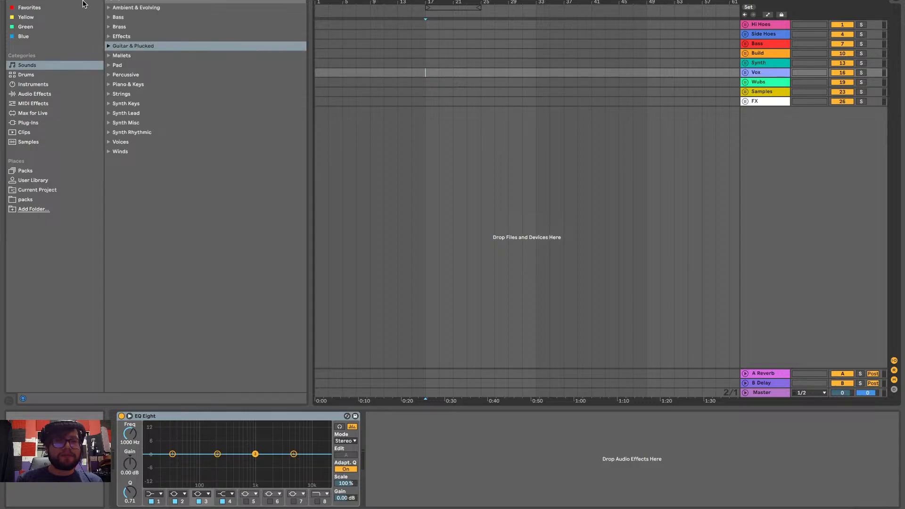
Open the recent set "new dub wub ?.als"
{"action": "left_click", "coordinate": [55, 0]}
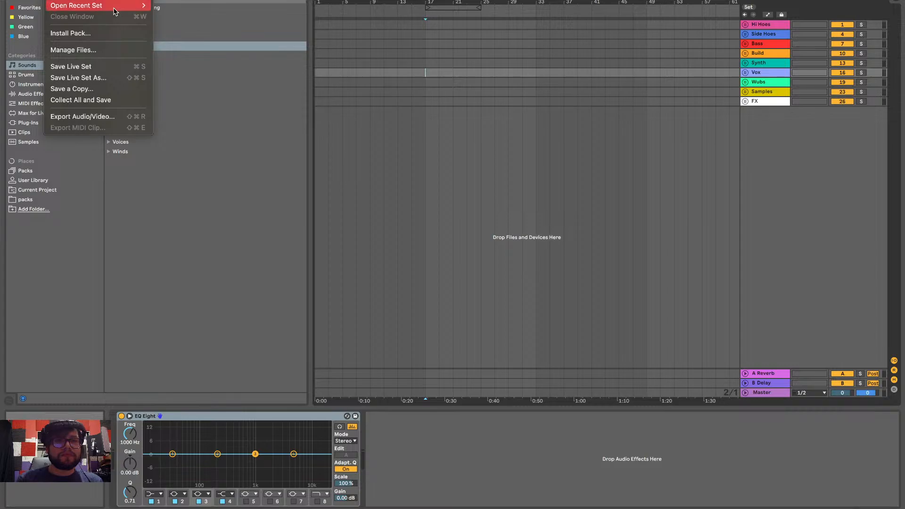
{"action": "mouse_move", "coordinate": [115, 6]}
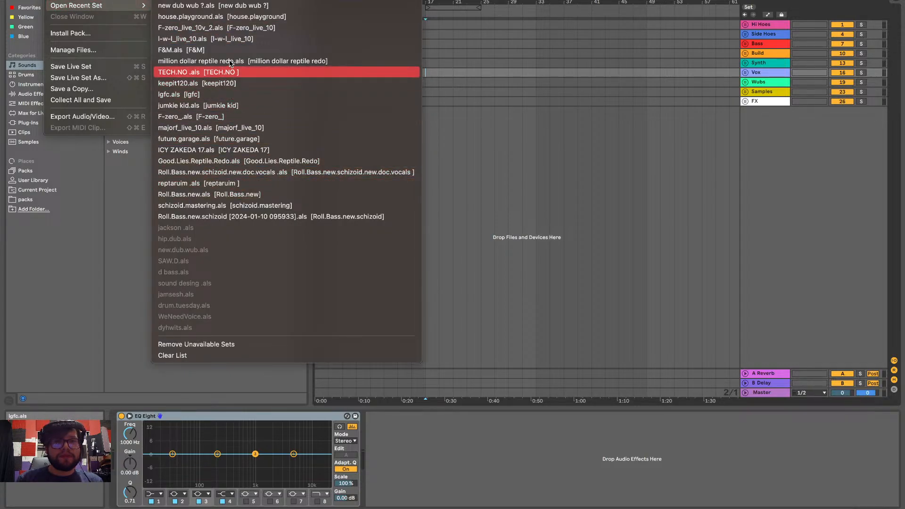
{"action": "left_click", "coordinate": [226, 5]}
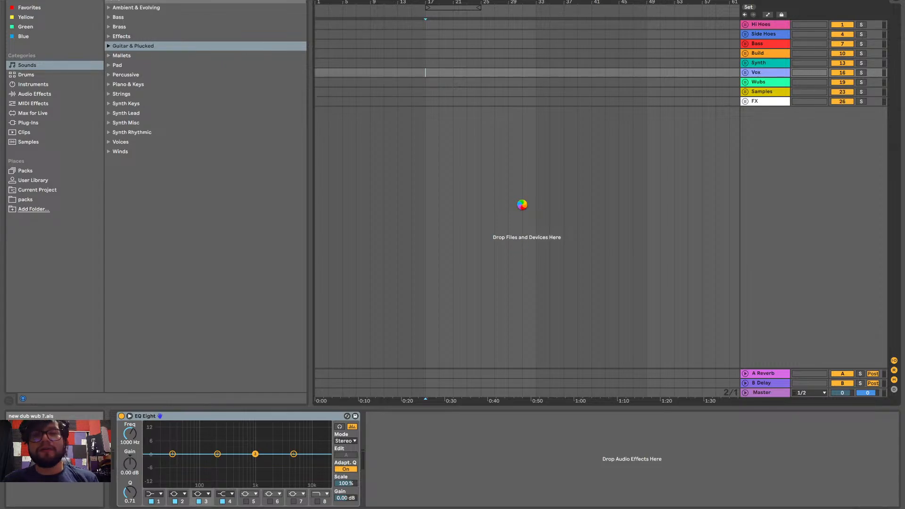
{"action": "key", "text": "ctrl+Left"}
{"action": "key", "text": "ctrl+Right"}
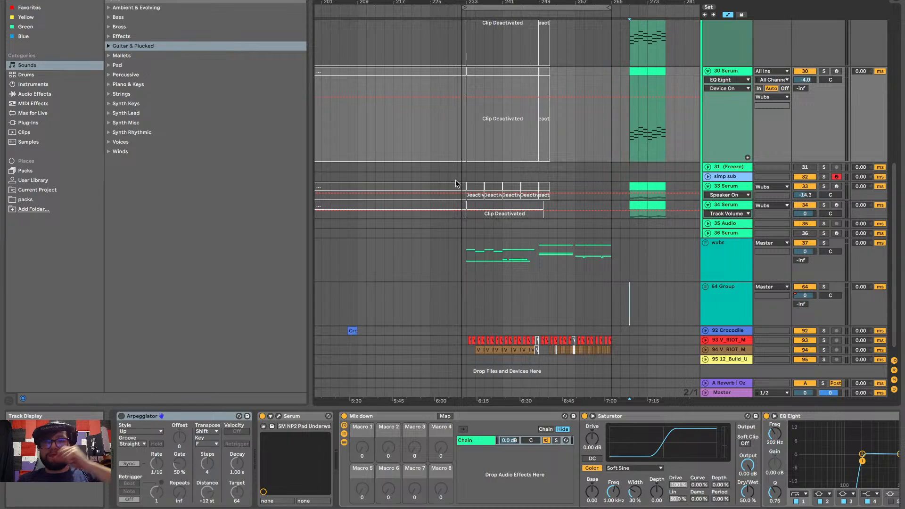
Play the arrangement from the dro marker at bar 49
{"action": "scroll", "coordinate": [457, 148], "scroll_direction": "up", "scroll_amount": 10}
{"action": "scroll", "coordinate": [457, 148], "scroll_direction": "left", "scroll_amount": 10}
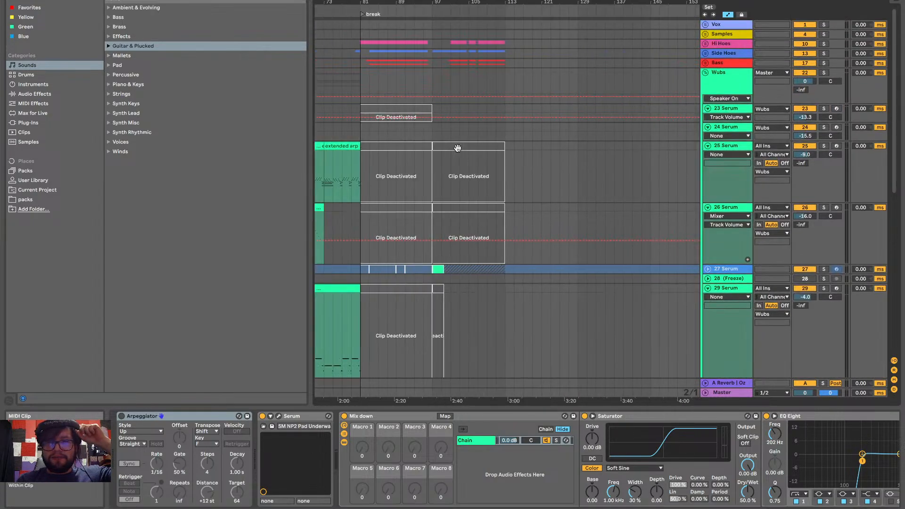
{"action": "scroll", "coordinate": [458, 148], "scroll_direction": "left", "scroll_amount": 5}
{"action": "scroll", "coordinate": [457, 148], "scroll_direction": "down", "scroll_amount": 5}
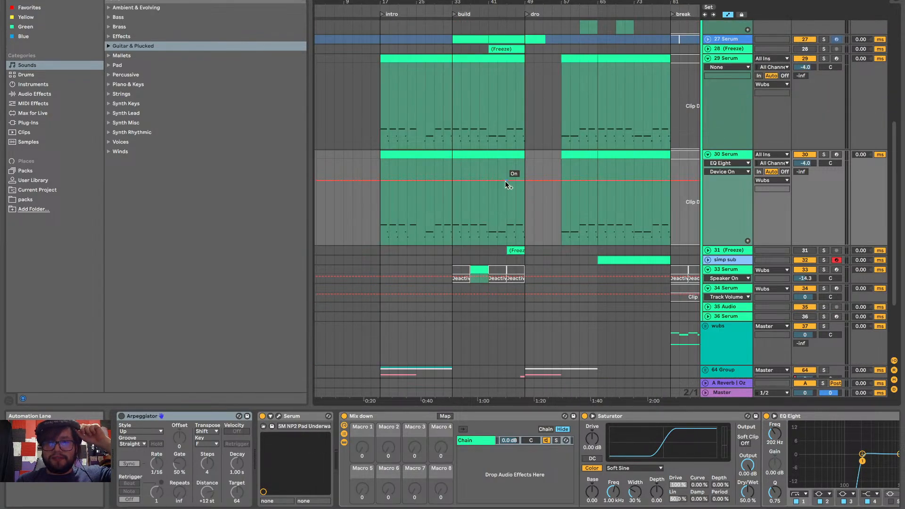
{"action": "left_click", "coordinate": [522, 221]}
{"action": "key", "text": "space"}
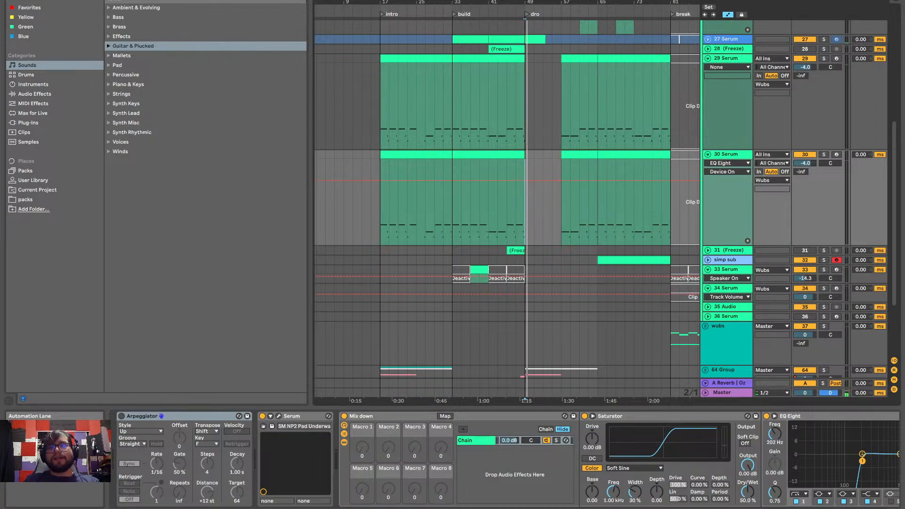
Play the arrangement from the break marker at bar 81
{"action": "scroll", "coordinate": [553, 103], "scroll_direction": "up", "scroll_amount": 5}
{"action": "scroll", "coordinate": [553, 102], "scroll_direction": "right", "scroll_amount": 5}
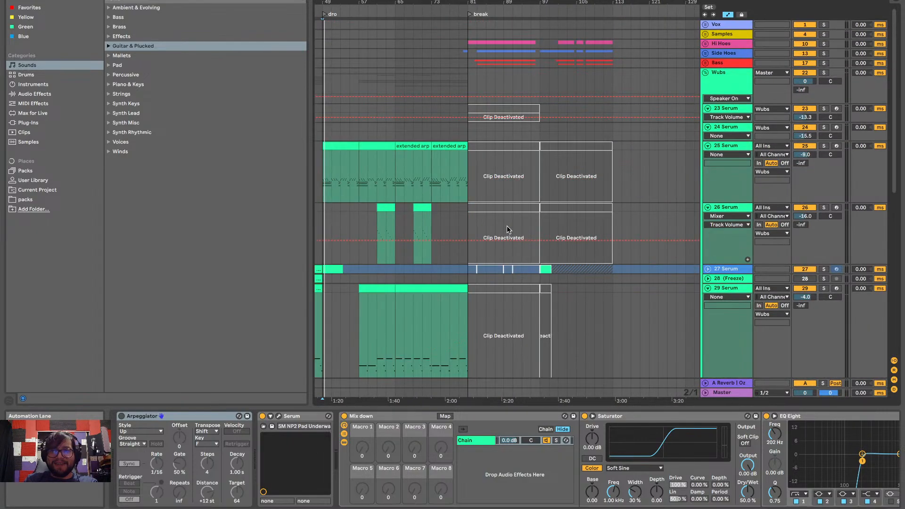
{"action": "left_click", "coordinate": [466, 89]}
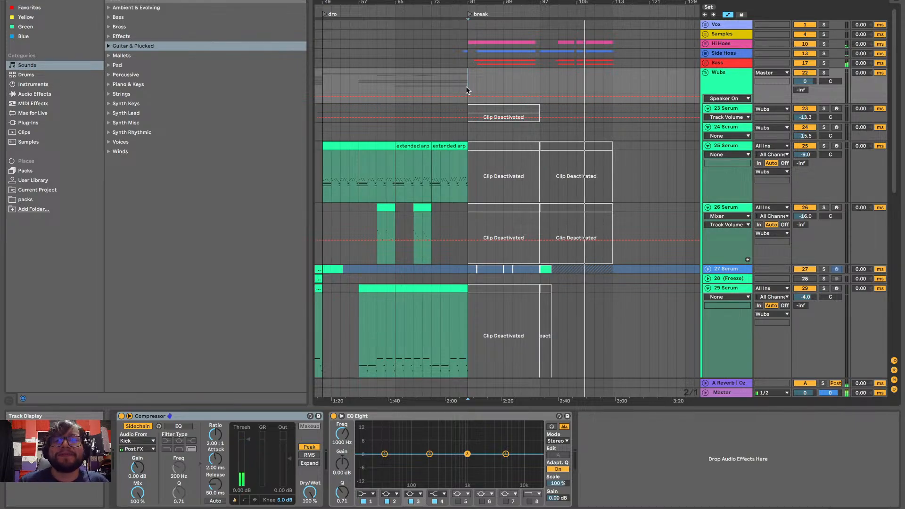
Try to freeze the 25 Serum track in the Wubs group
{"action": "scroll", "coordinate": [499, 147], "scroll_direction": "down", "scroll_amount": 10}
{"action": "scroll", "coordinate": [500, 148], "scroll_direction": "left", "scroll_amount": 6}
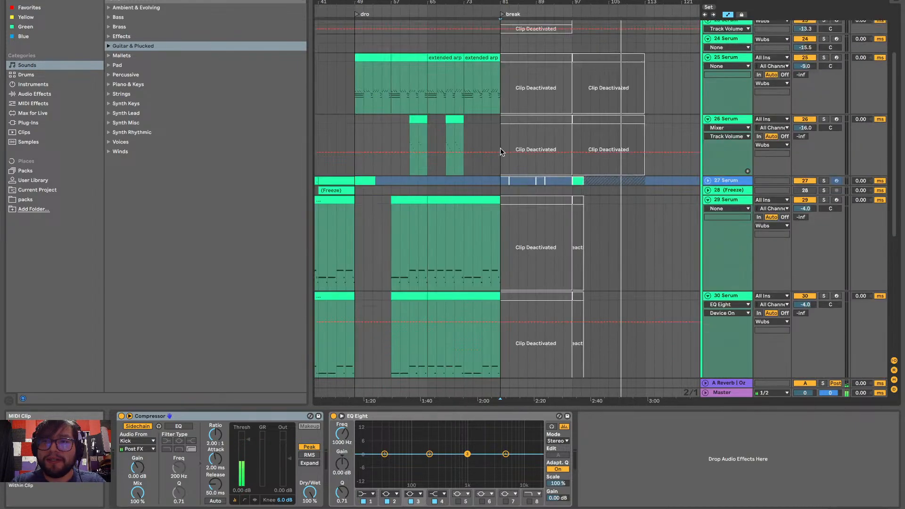
{"action": "scroll", "coordinate": [500, 148], "scroll_direction": "up", "scroll_amount": 8}
{"action": "scroll", "coordinate": [499, 148], "scroll_direction": "right", "scroll_amount": 2}
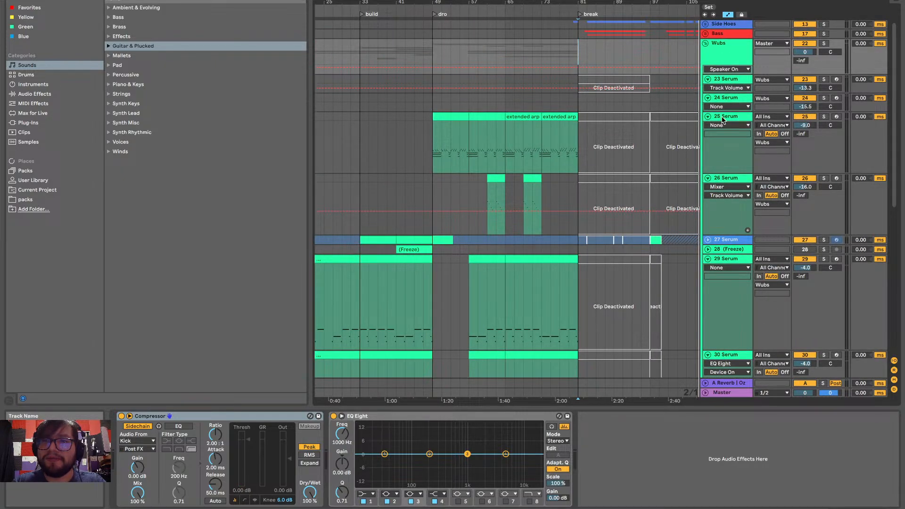
{"action": "right_click", "coordinate": [722, 120]}
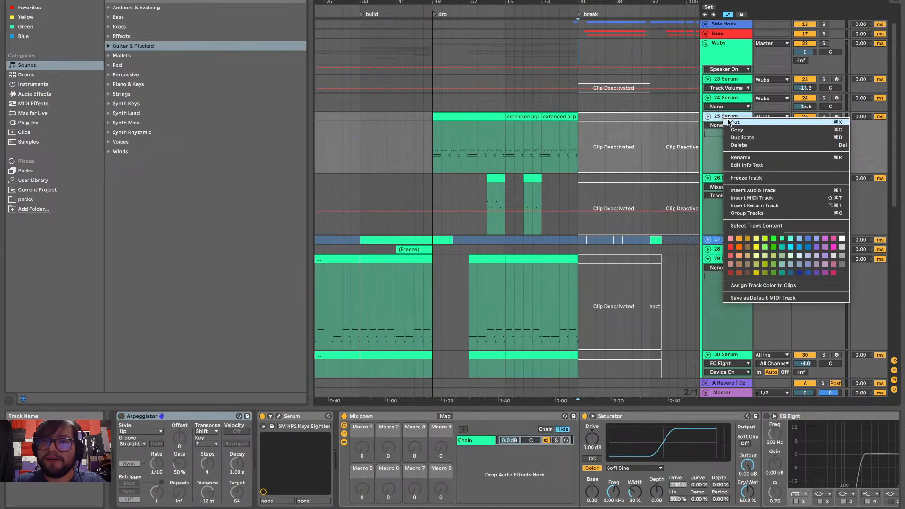
{"action": "left_click", "coordinate": [755, 178]}
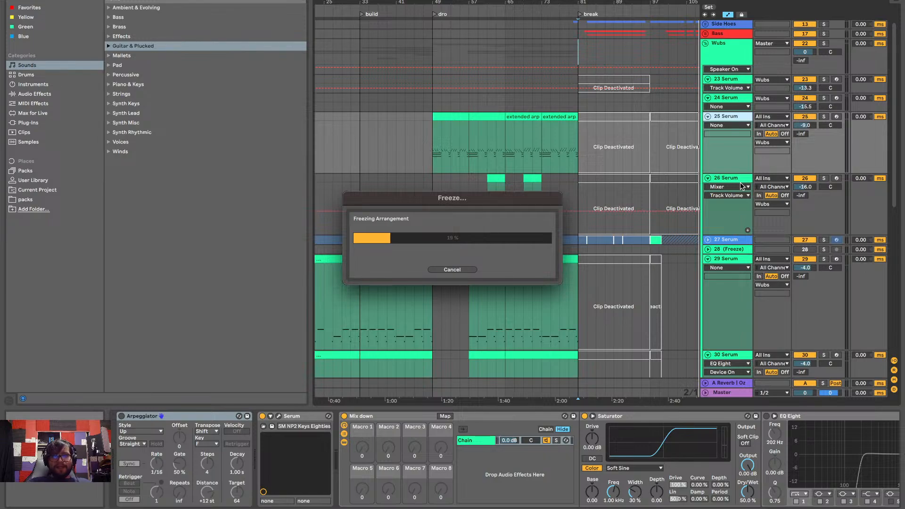
{"action": "left_click", "coordinate": [453, 270]}
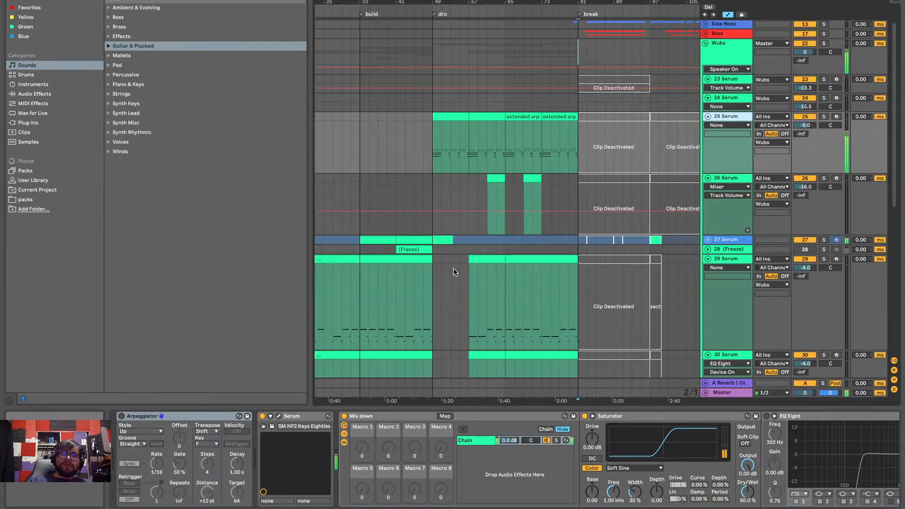
Solo the 25 Serum track and play it from the dro marker
{"action": "left_click", "coordinate": [429, 123]}
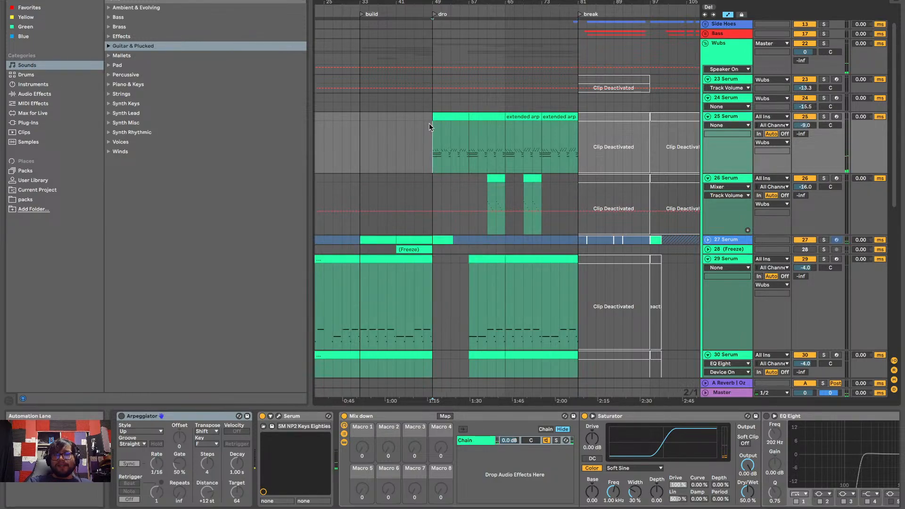
{"action": "left_click", "coordinate": [824, 117]}
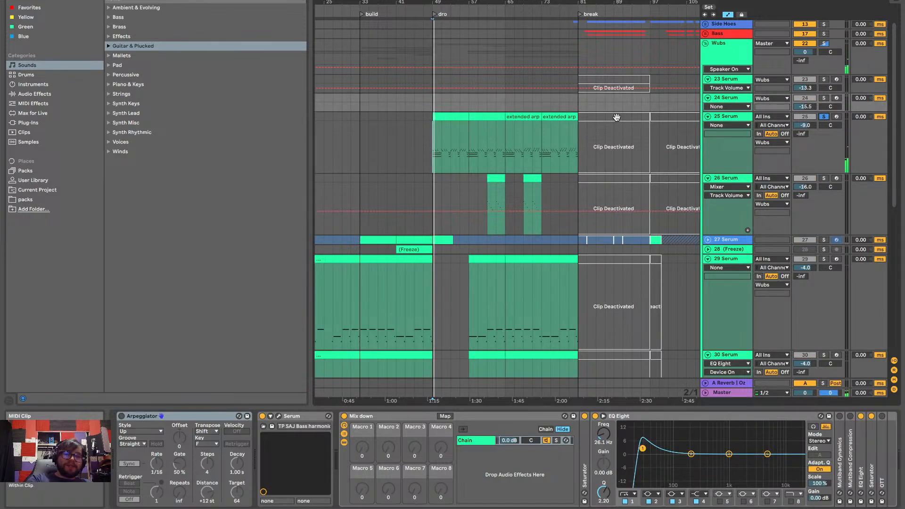
Quit Ableton Live, discarding the changes to "new dub wub ?"
{"action": "key", "text": "super+q"}
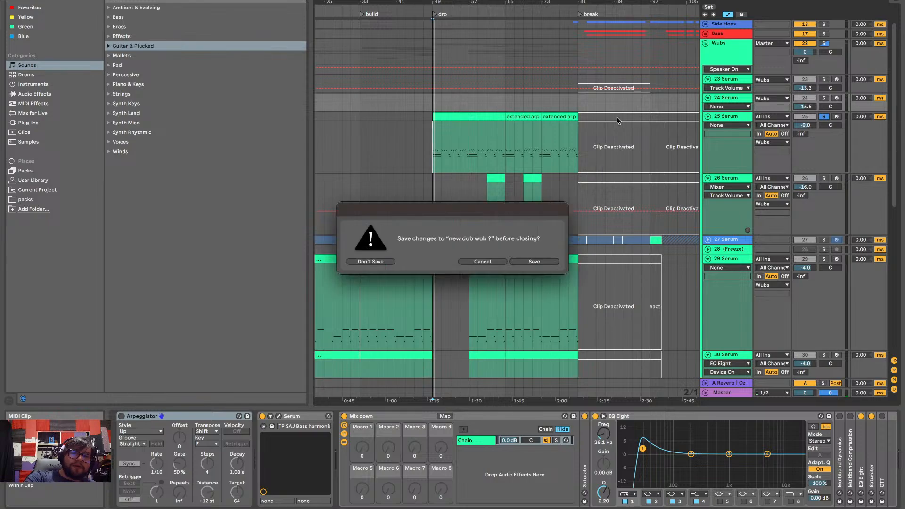
{"action": "left_click", "coordinate": [384, 261]}
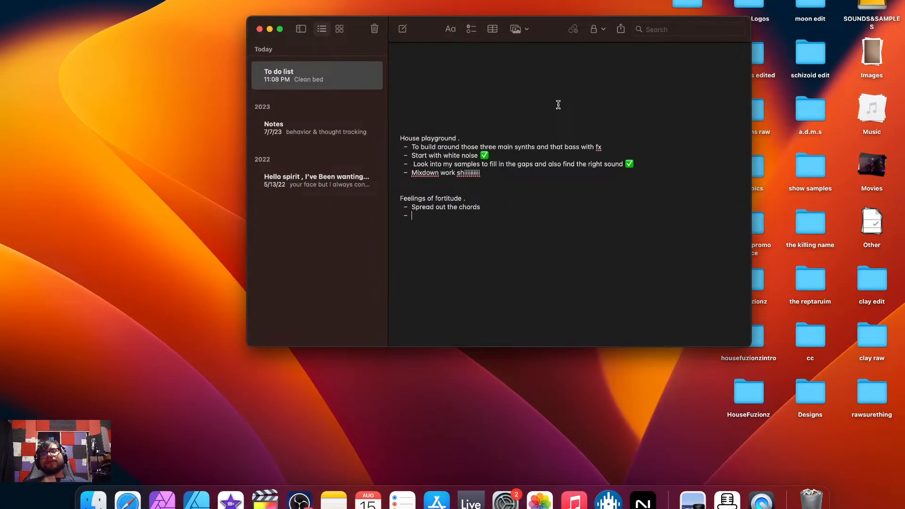
Copy the first three House playground items into the Feelings of fortitude list below "Spread out the chords"
{"action": "left_click_drag", "start_coordinate": [487, 209], "coordinate": [398, 206]}
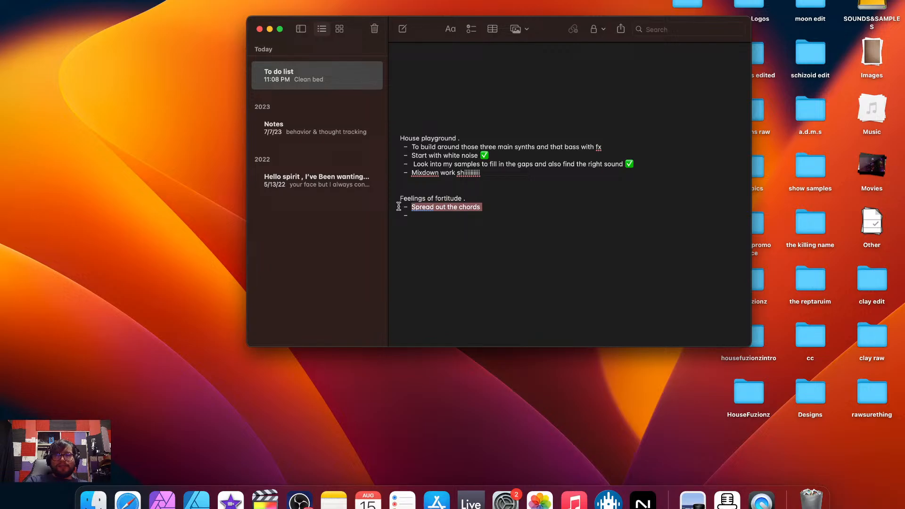
{"action": "left_click", "coordinate": [423, 214]}
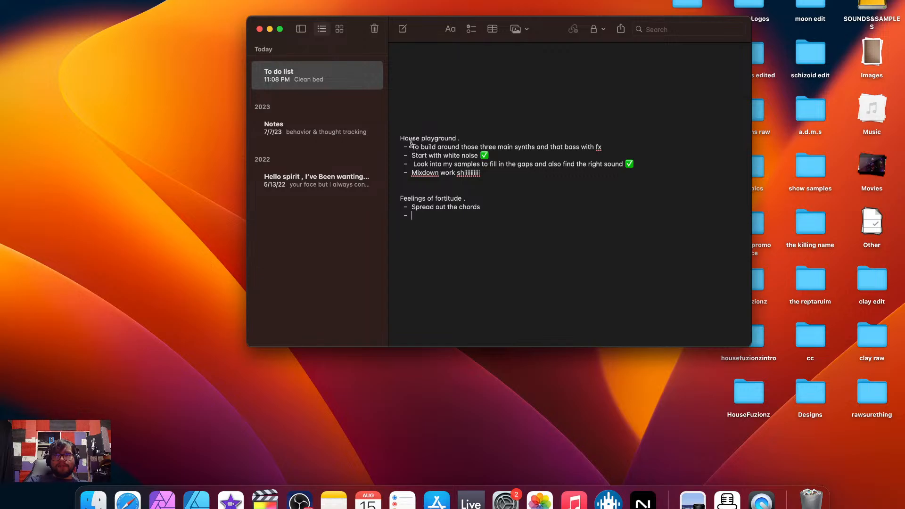
{"action": "left_click_drag", "start_coordinate": [411, 144], "coordinate": [643, 163]}
{"action": "key", "text": "super+c"}
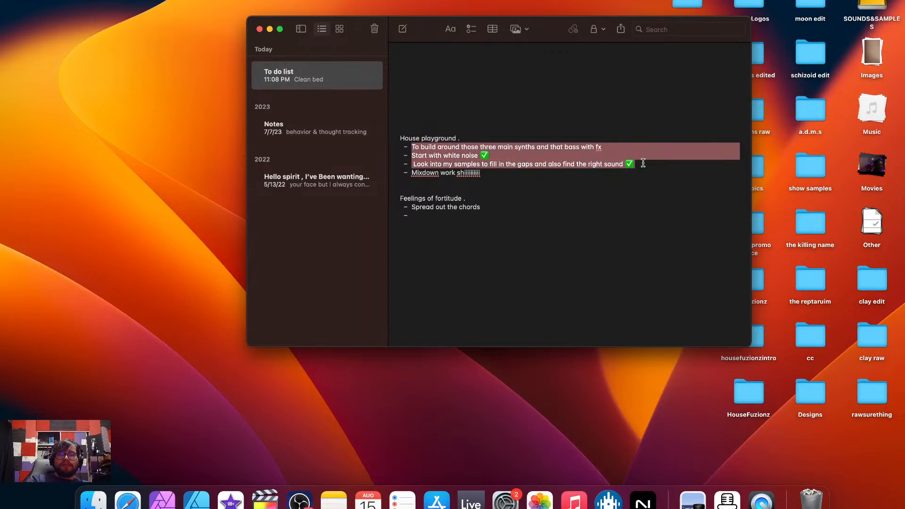
{"action": "left_click", "coordinate": [435, 217]}
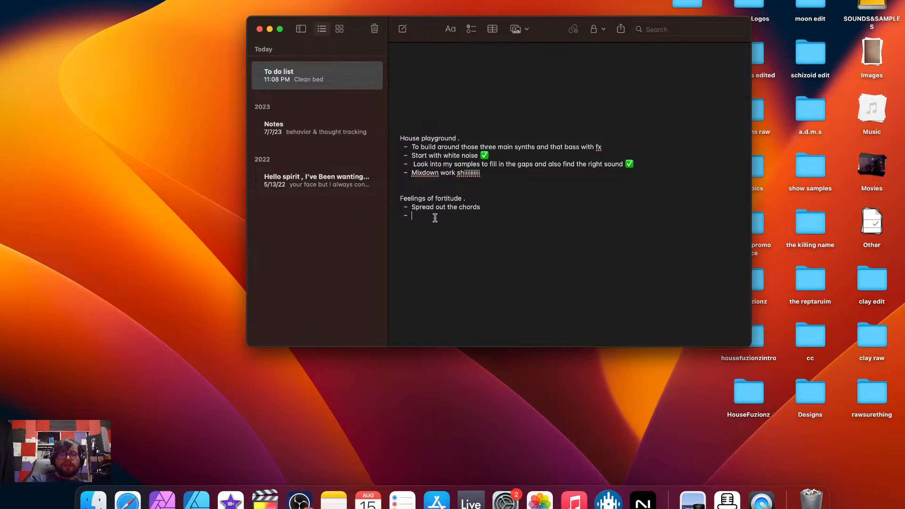
{"action": "key", "text": "super+v"}
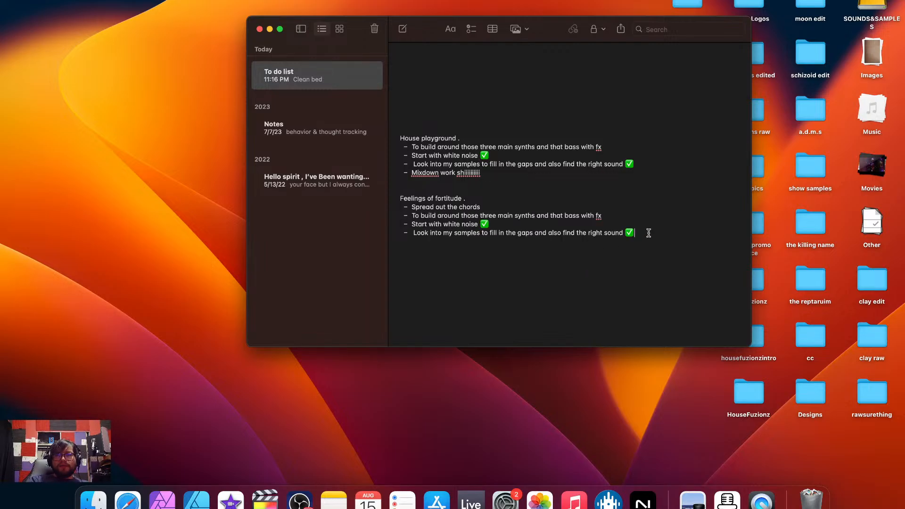
Remove the check mark emojis from the copied white noise and samples items under Feelings of fortitude
{"action": "key", "text": "BackSpace"}
{"action": "left_click", "coordinate": [500, 220]}
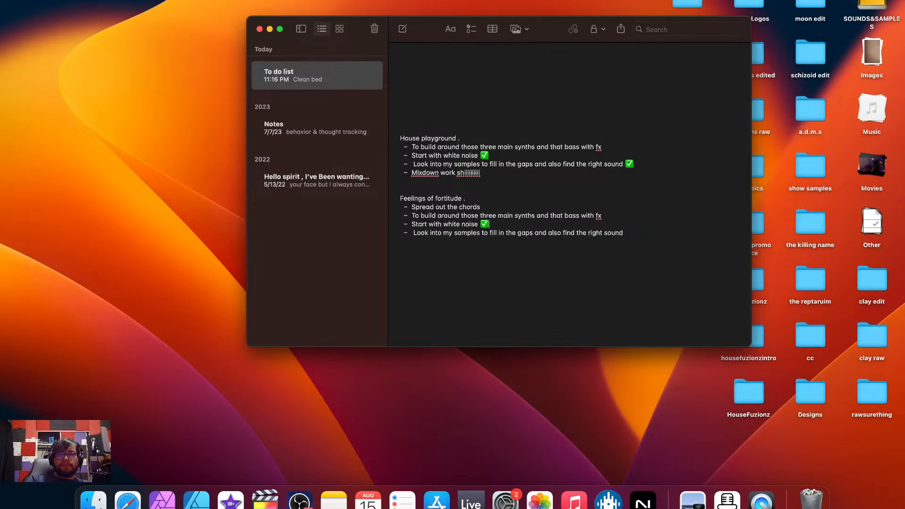
{"action": "key", "text": "BackSpace"}
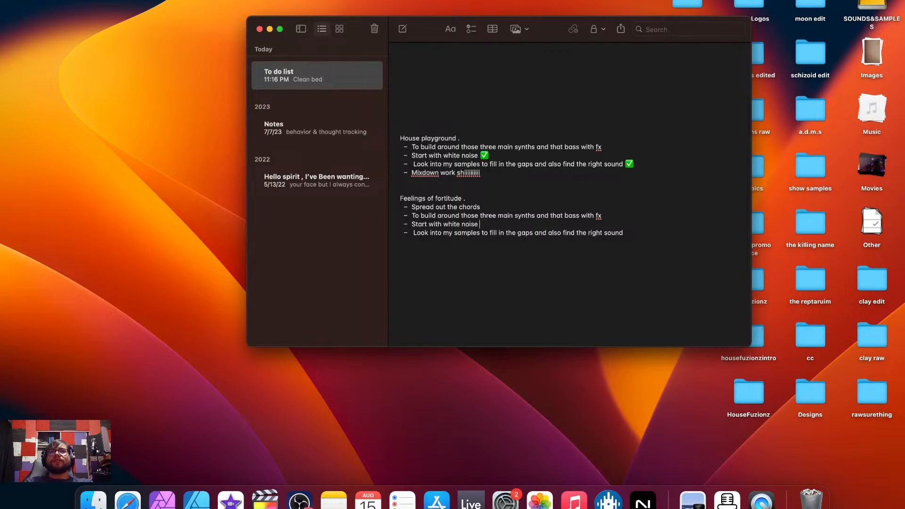
{"action": "key", "text": "ctrl+super+space"}
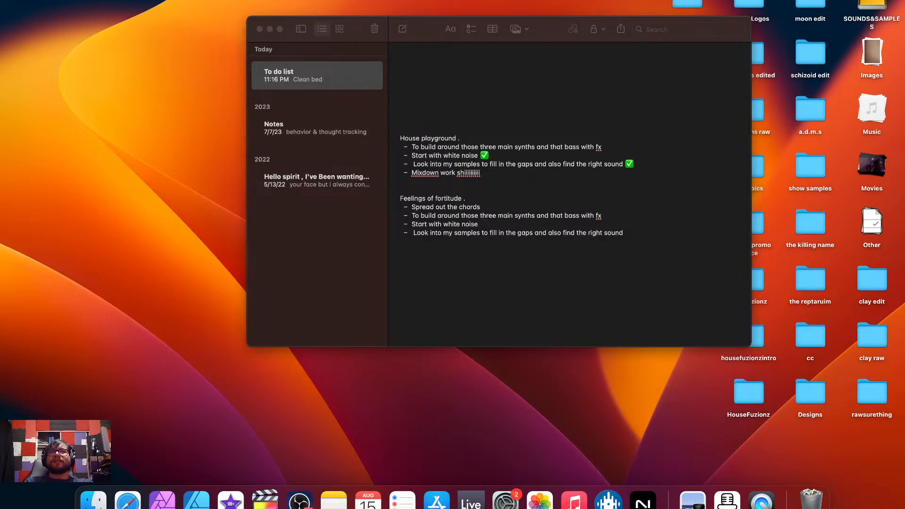